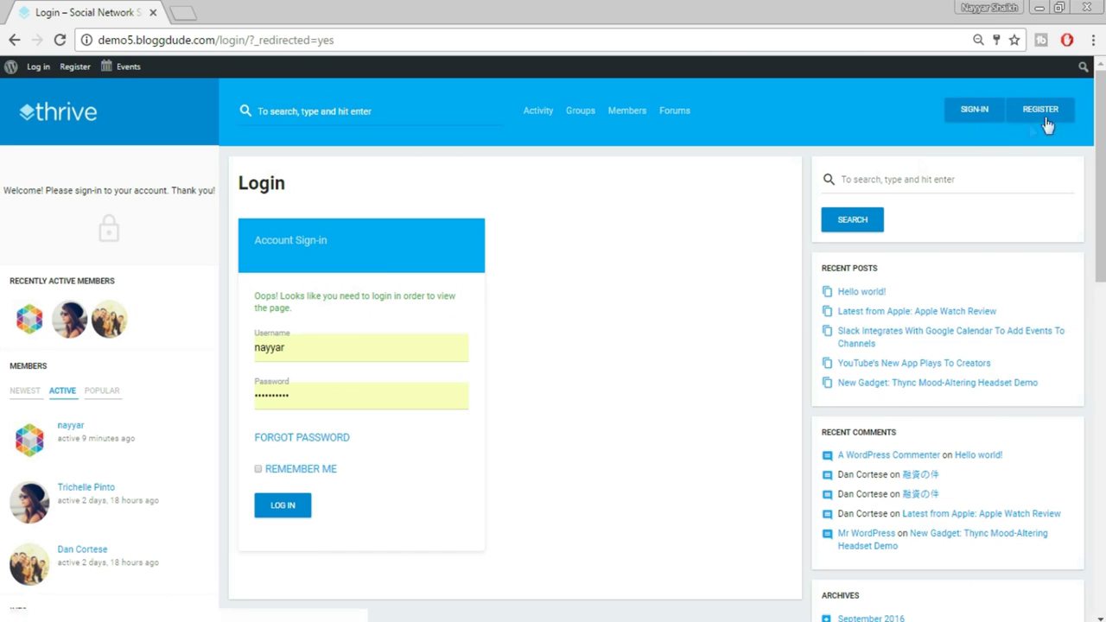
Log in to the Thrive site with the entered username and password
scroll(1064, 418, down, 2)
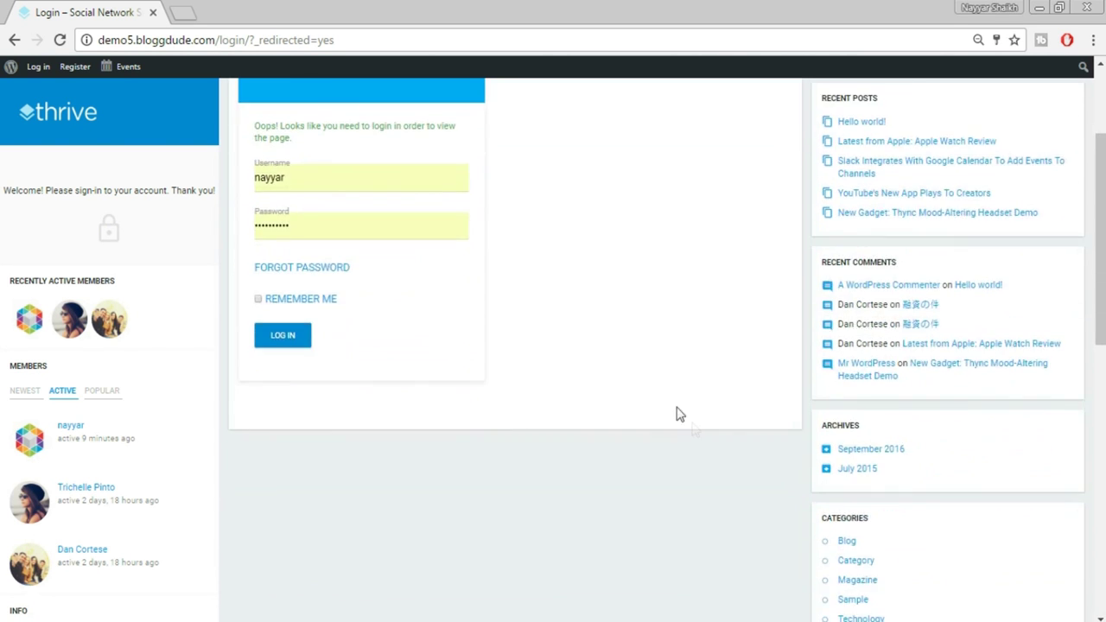
scroll(682, 423, up, 2)
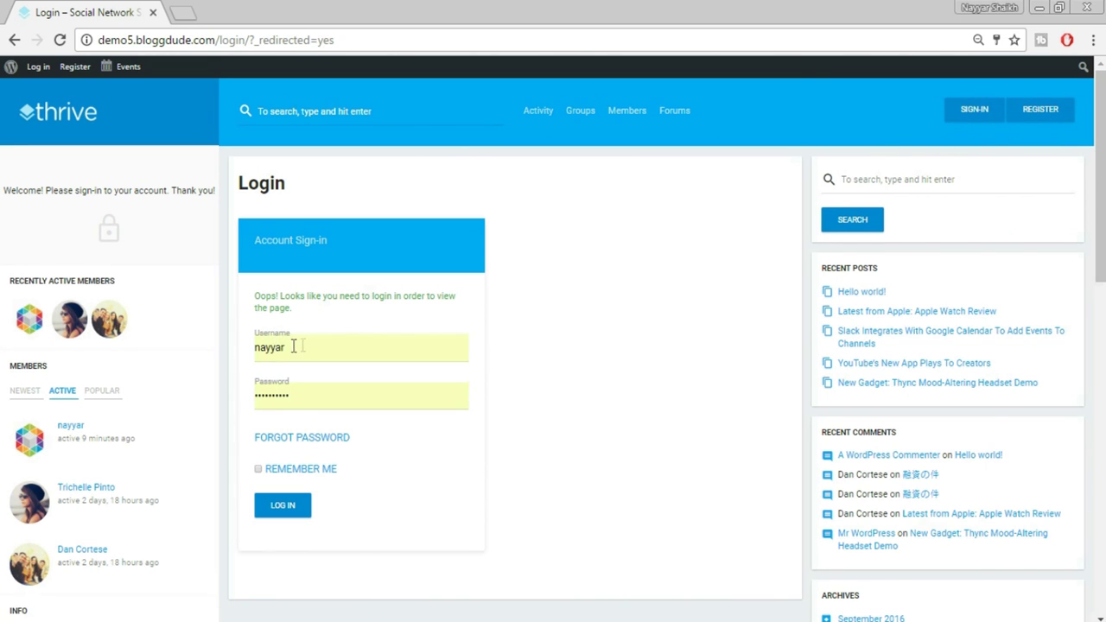
click(299, 512)
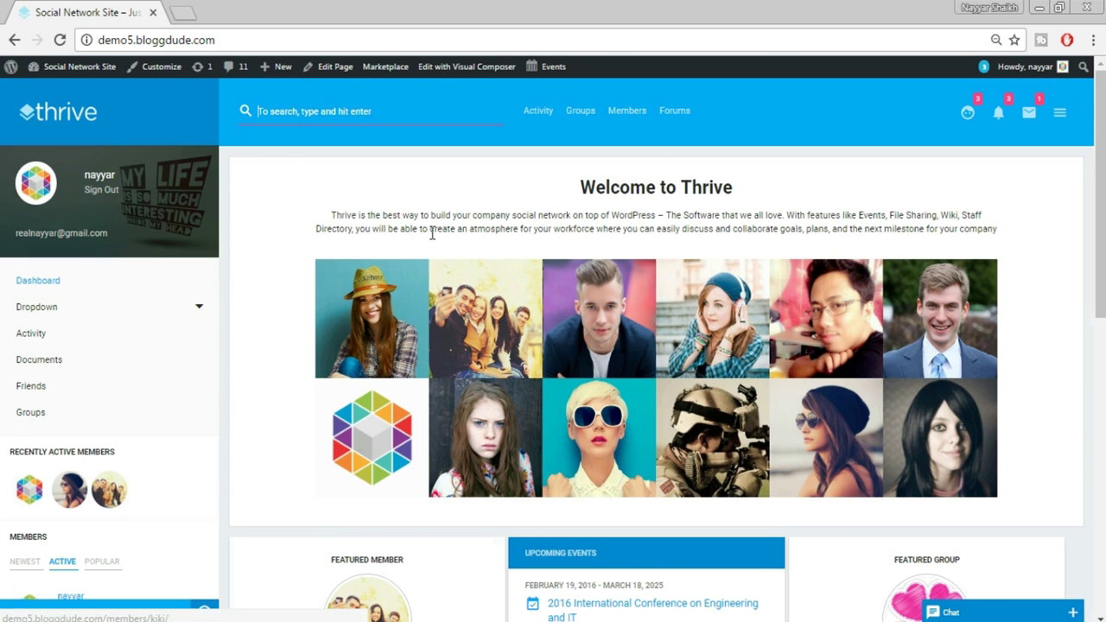
drag(328, 215, 1033, 233)
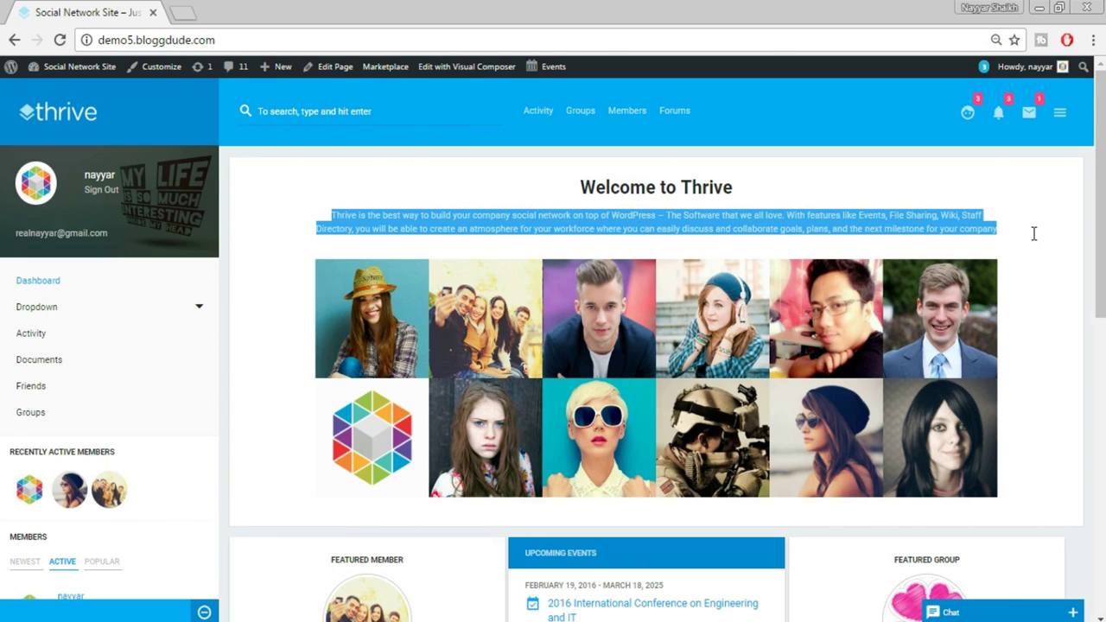
click(738, 209)
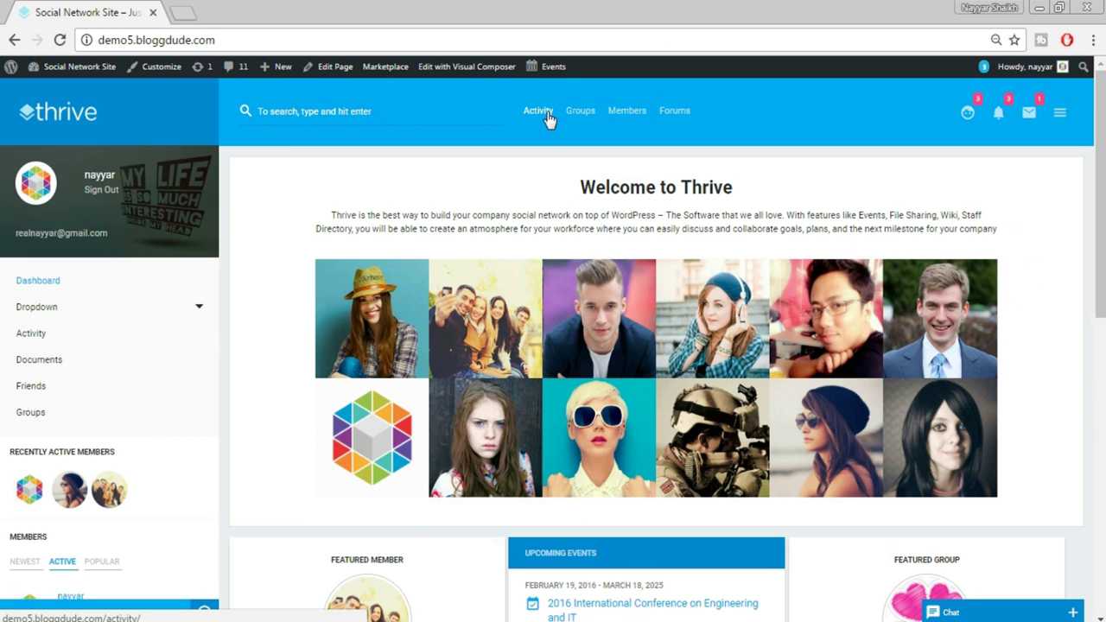
mouse_move(584, 116)
mouse_move(956, 125)
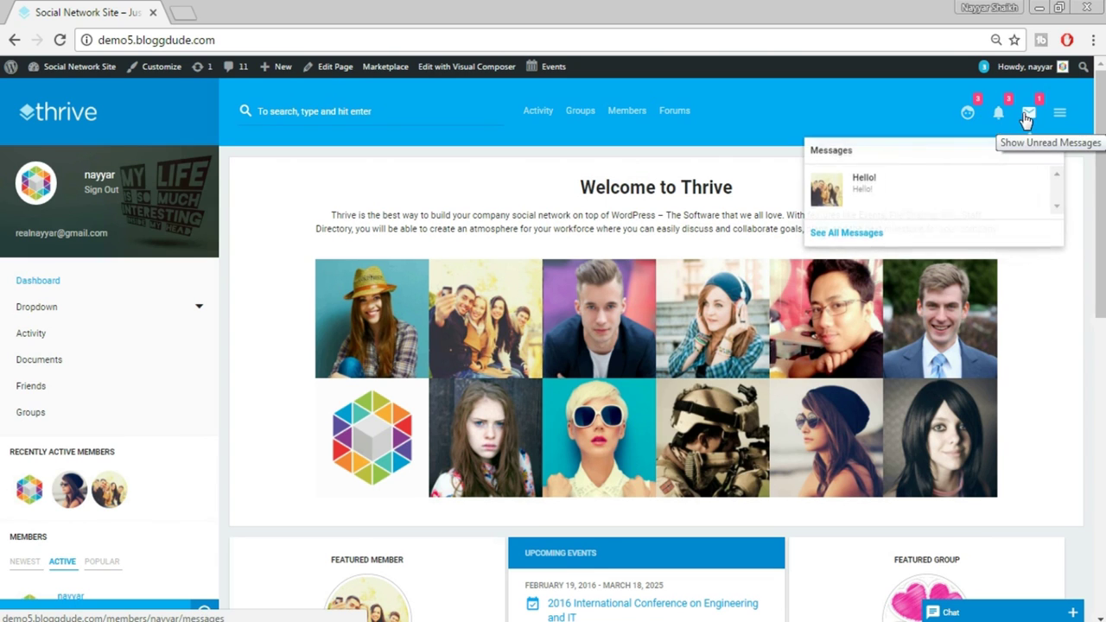
mouse_move(1061, 117)
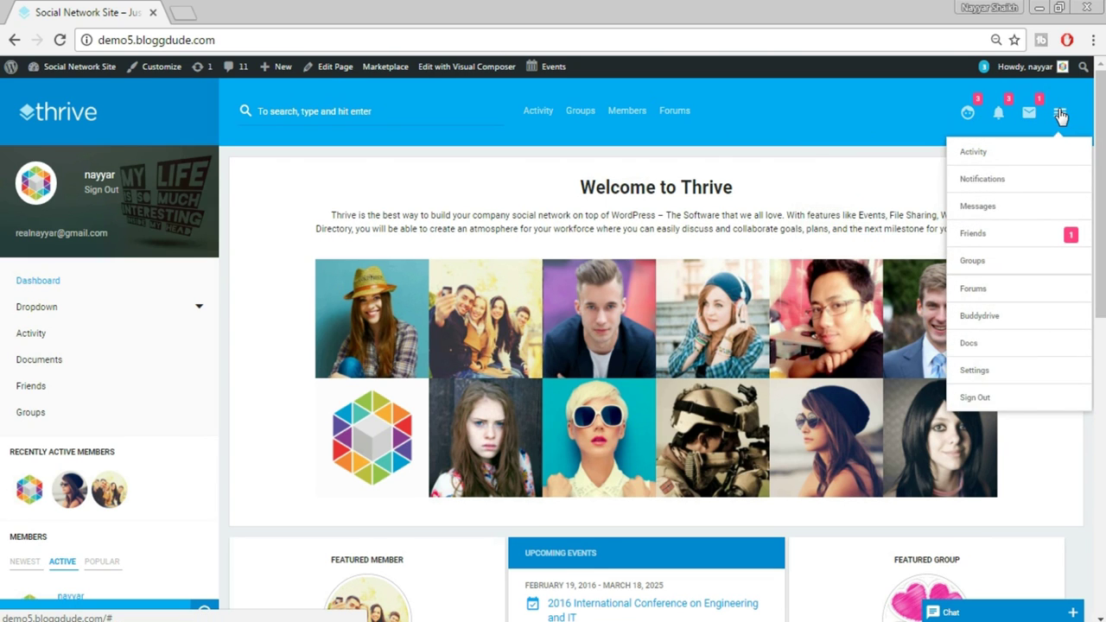
mouse_move(1009, 246)
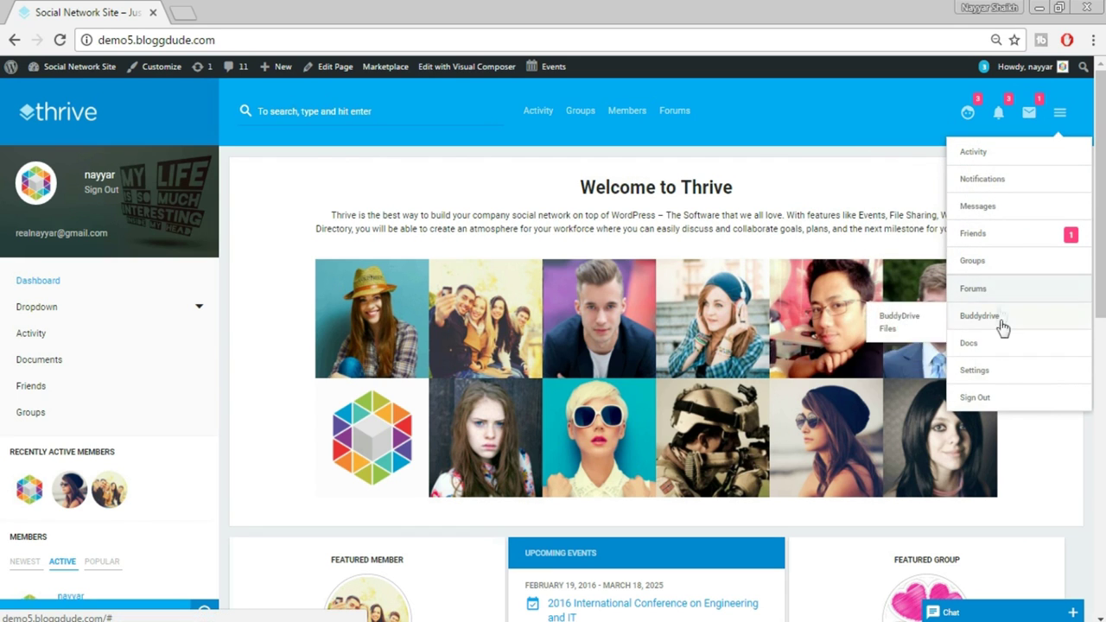
mouse_move(1008, 380)
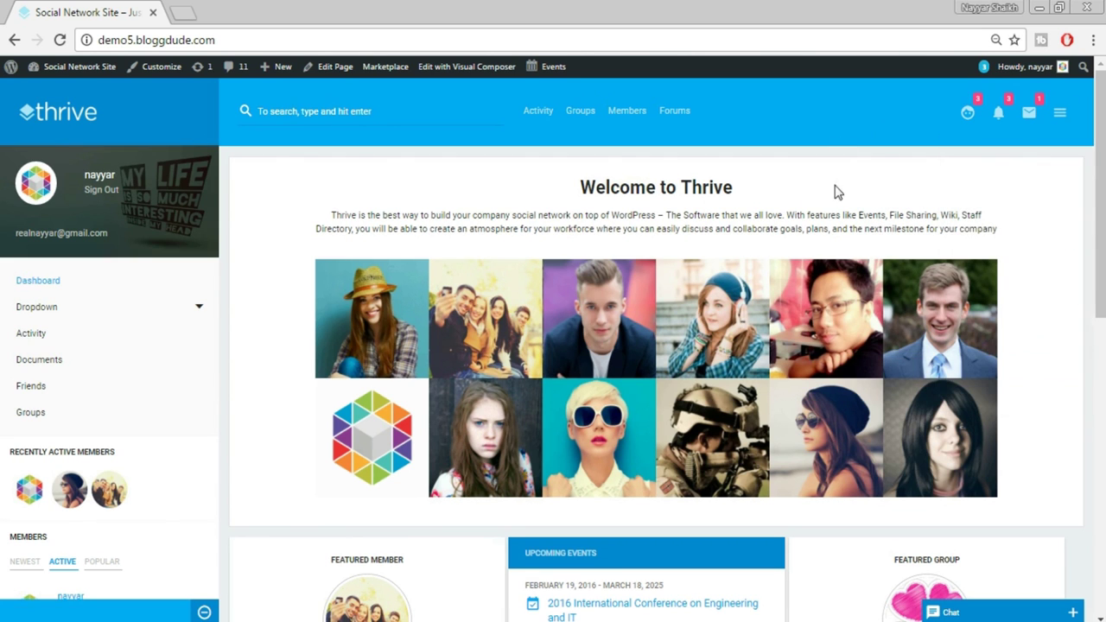
Browse the home page, highlighting the FEATURED GROUP heading and the poll question 'How Is My Site?'
scroll(1090, 181, down, 3)
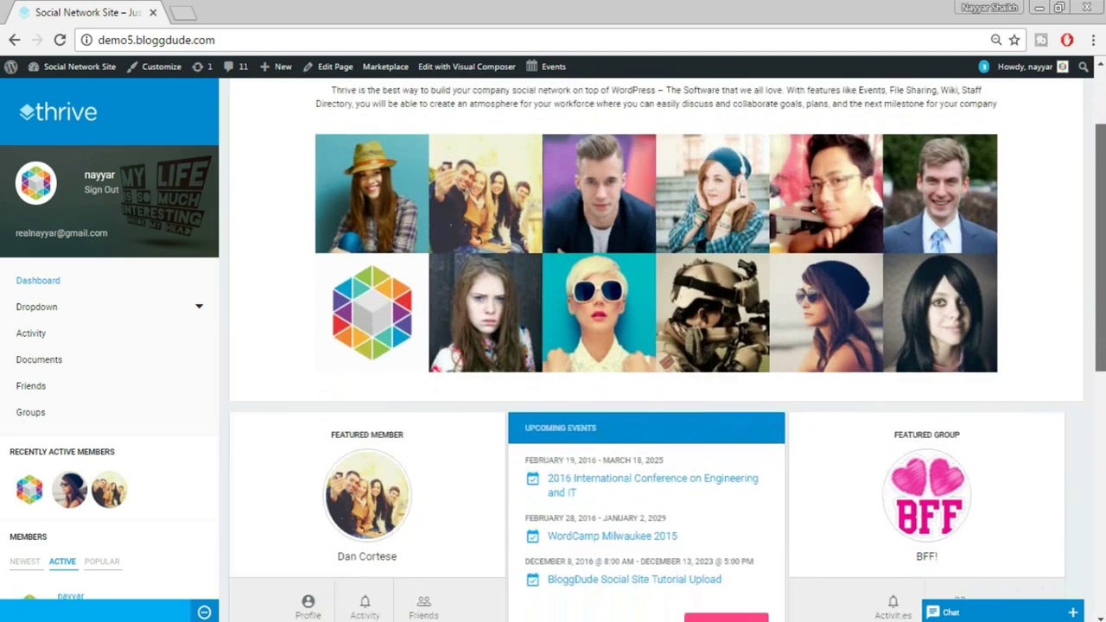
scroll(656, 346, down, 3)
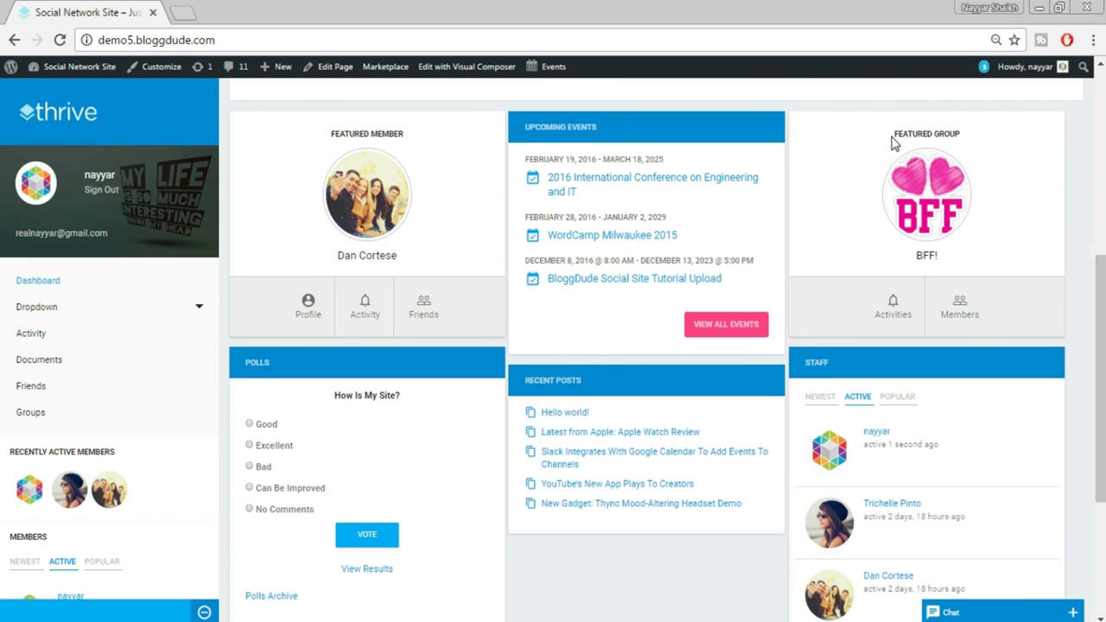
drag(892, 135, 976, 131)
click(962, 155)
drag(1102, 384, 1102, 458)
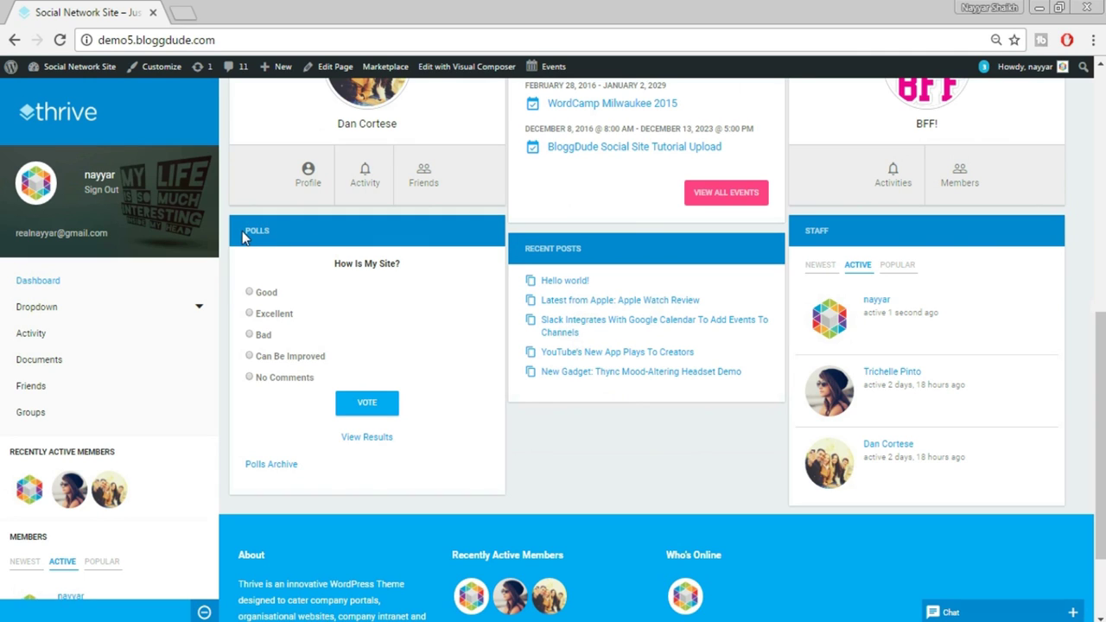
drag(334, 264, 418, 257)
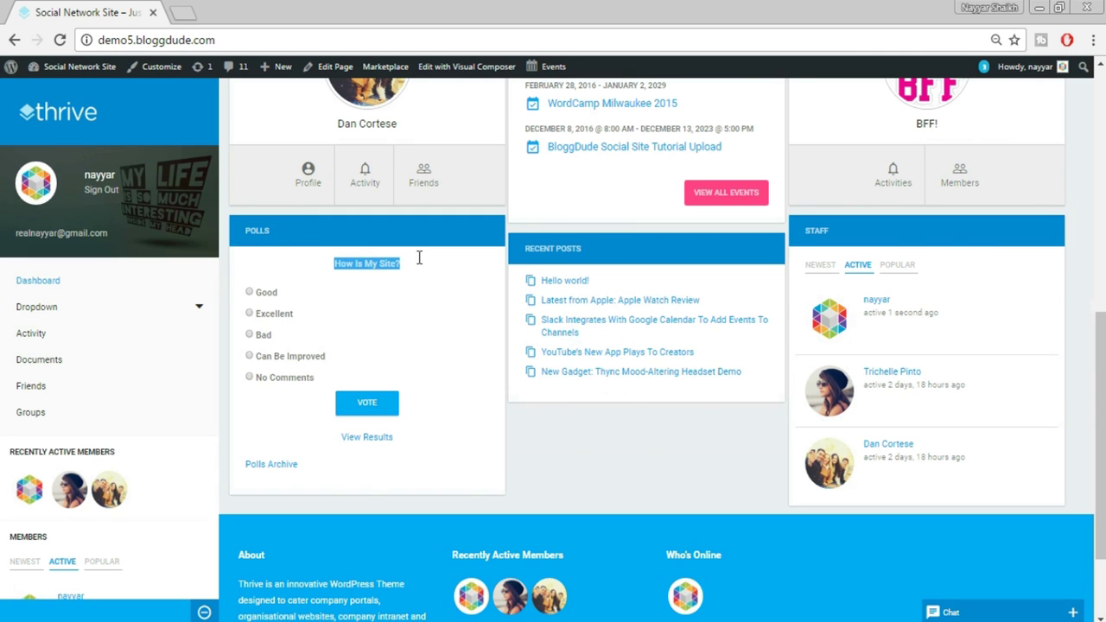
click(416, 264)
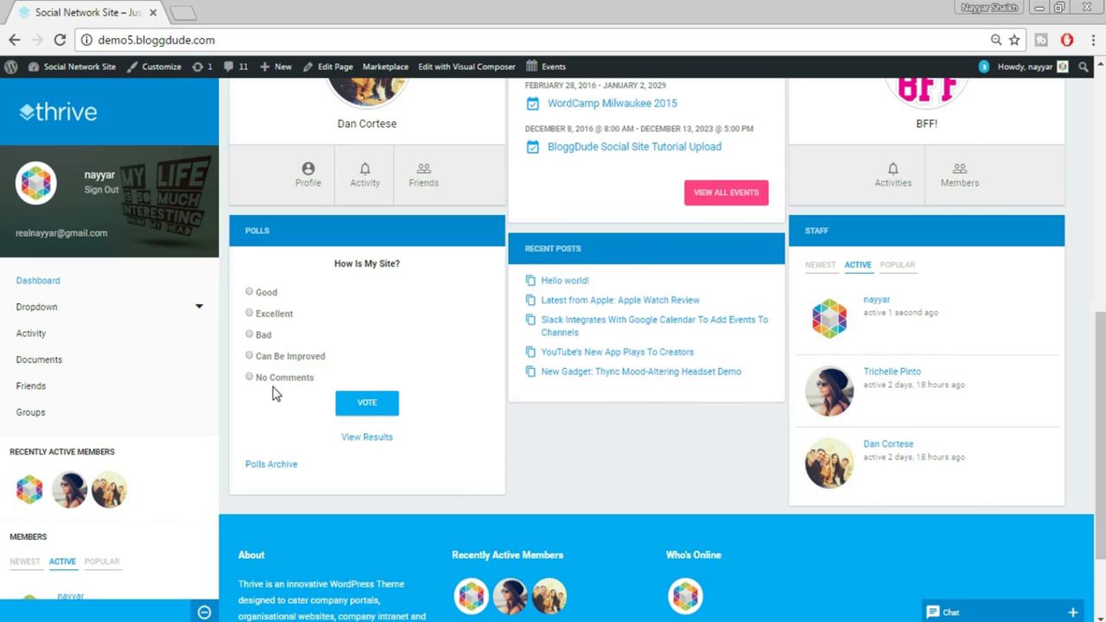
View the poll's results and switch the Staff widget from Newest to Popular
click(385, 441)
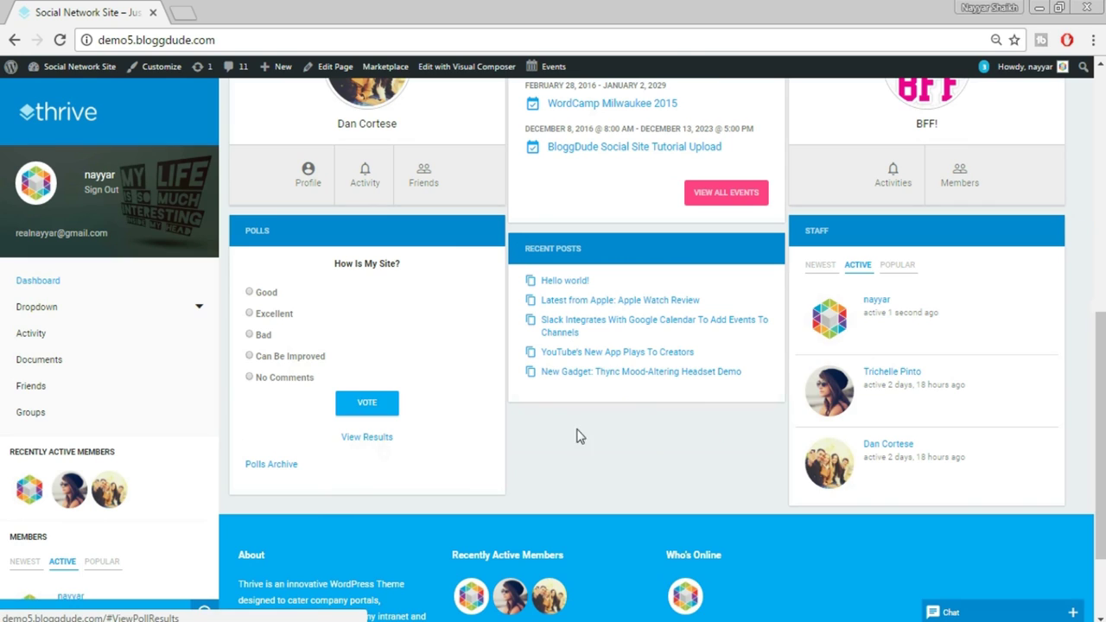
click(821, 265)
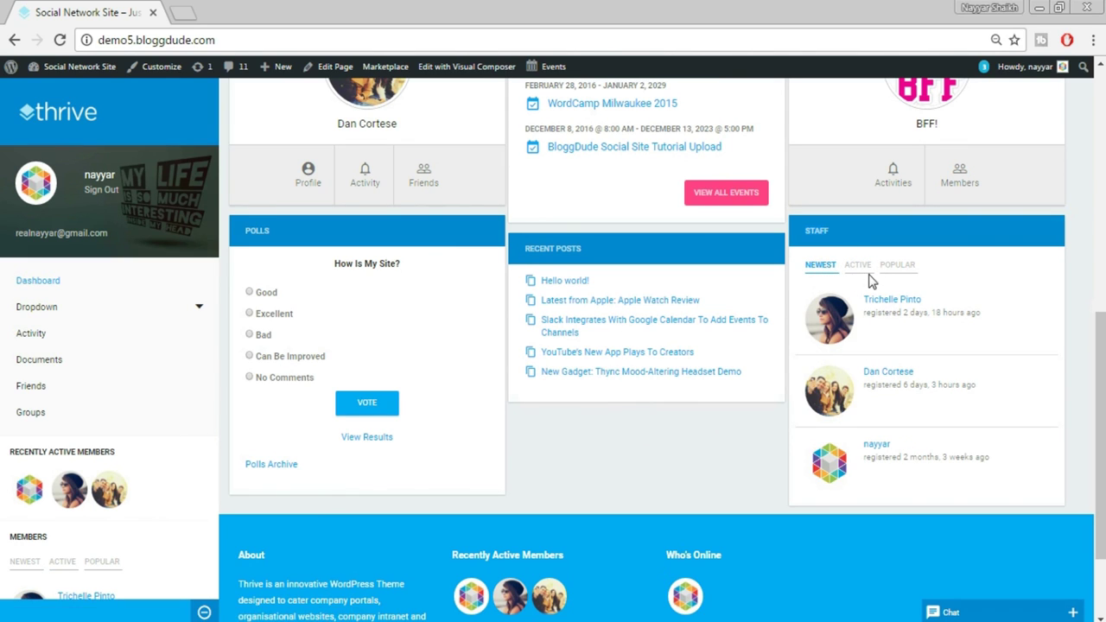
click(898, 267)
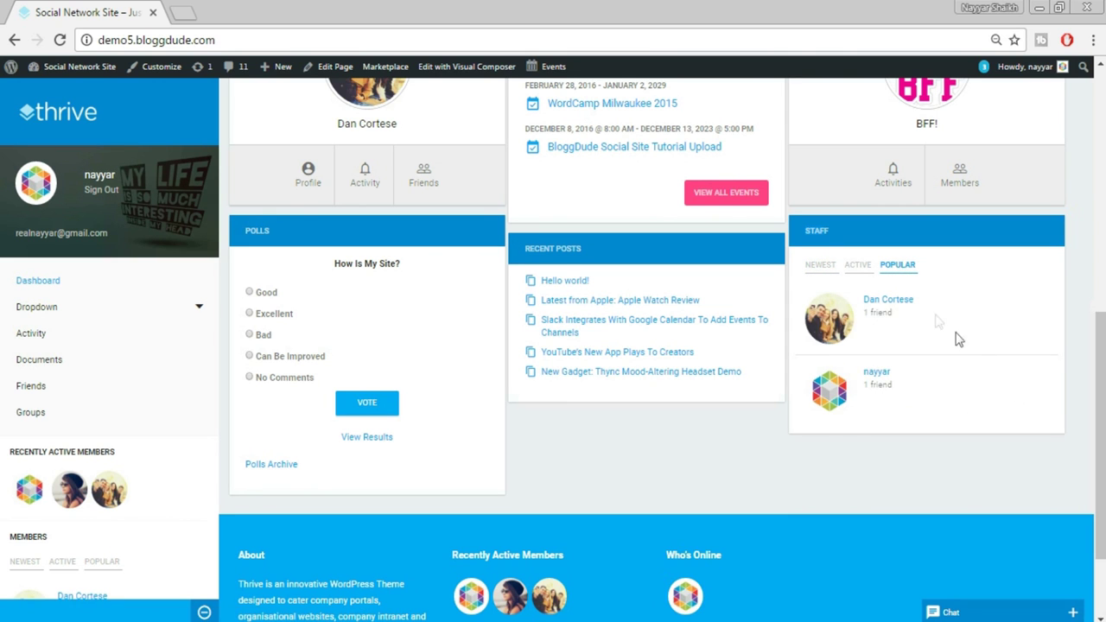
Highlight and then deselect the About paragraph in the footer
scroll(919, 395, down, 2)
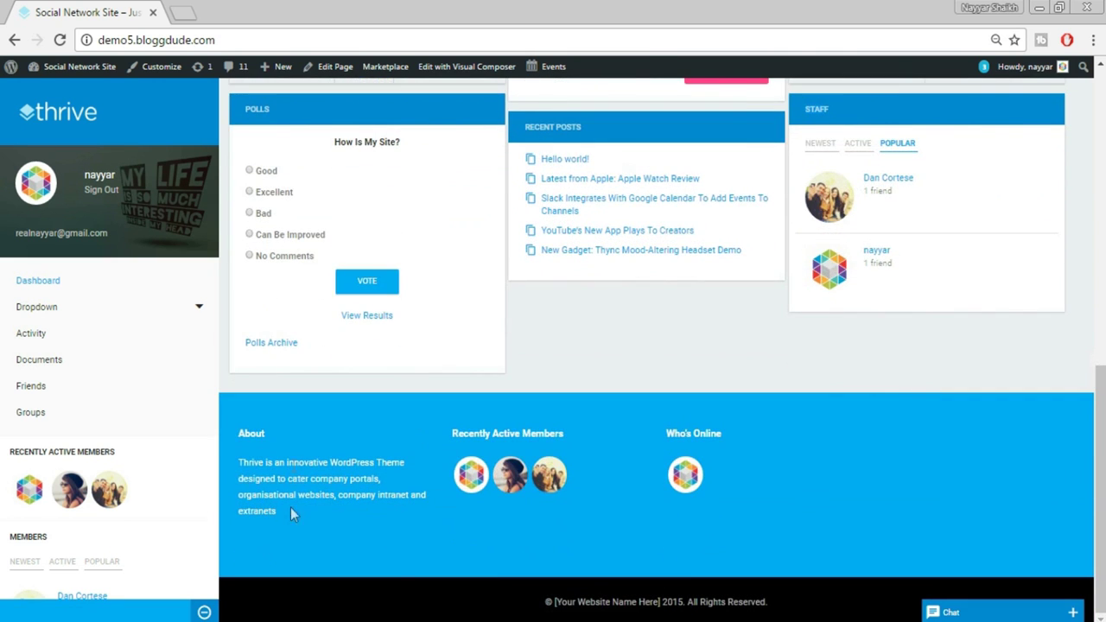
drag(239, 431, 353, 516)
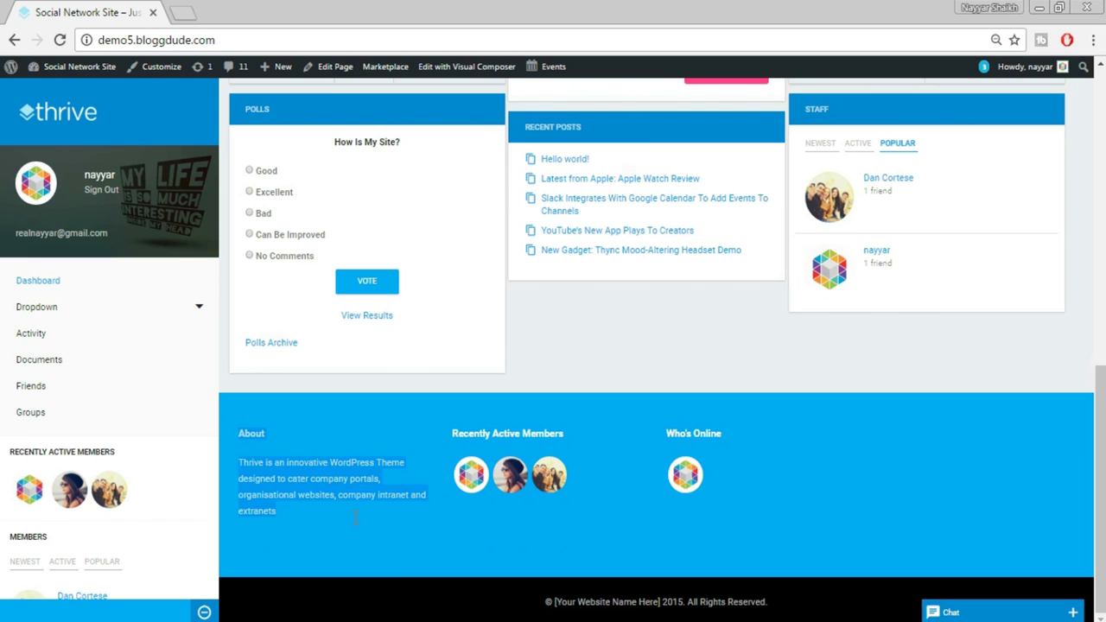
click(353, 516)
drag(241, 432, 312, 510)
click(312, 508)
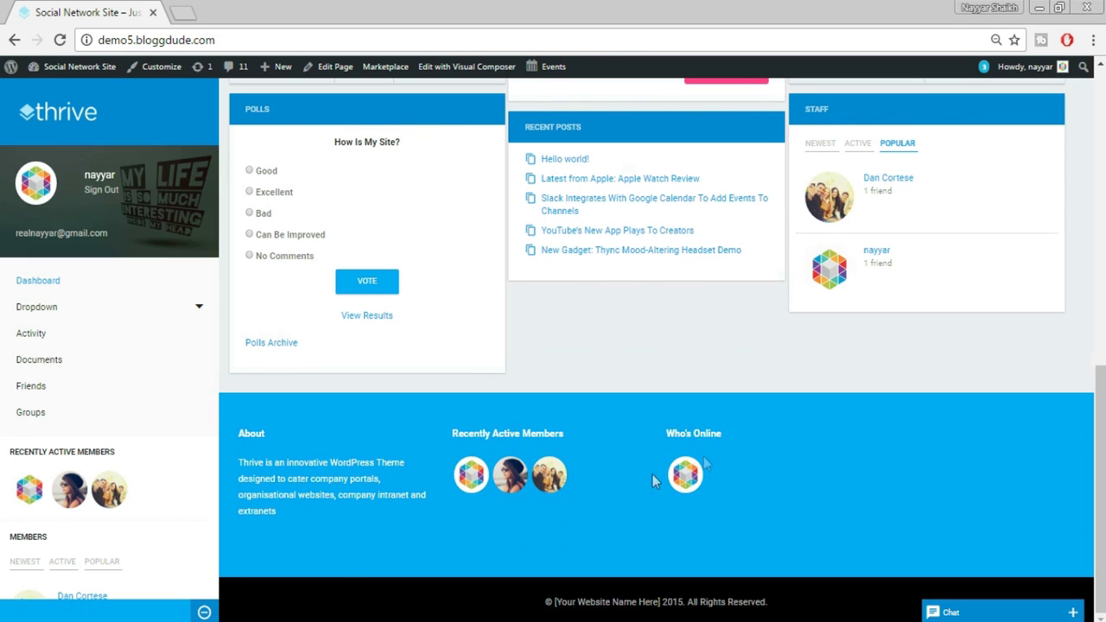
Expand the site chat panel and send the message 'Hi'
click(981, 612)
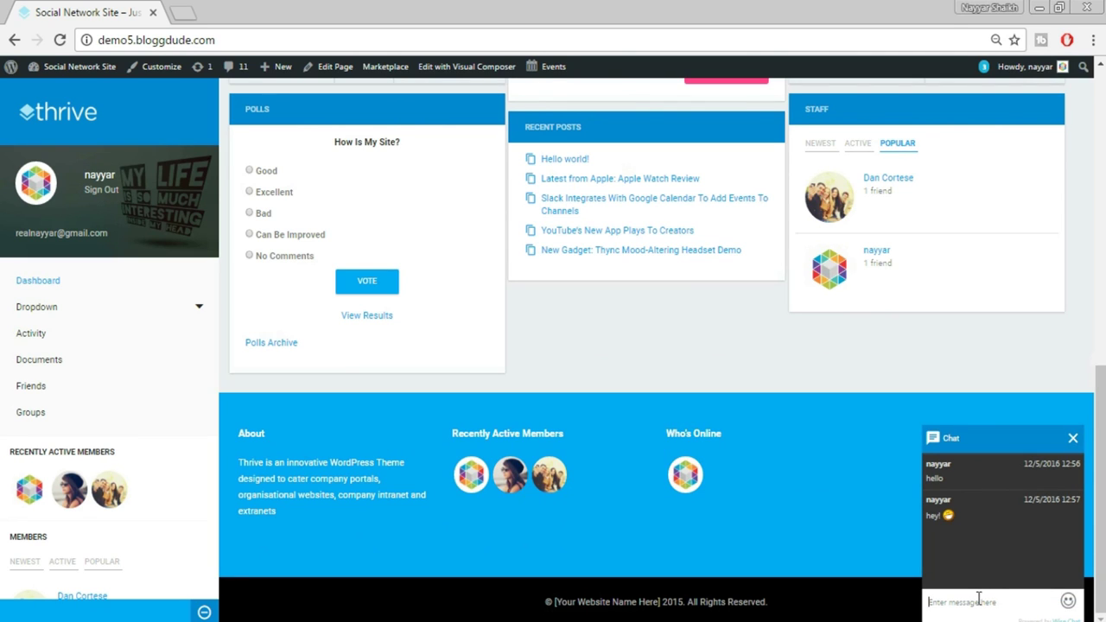
text(Hi)
key(Return)
Send a smiley emoji in the chat from the emoji picker
click(1068, 601)
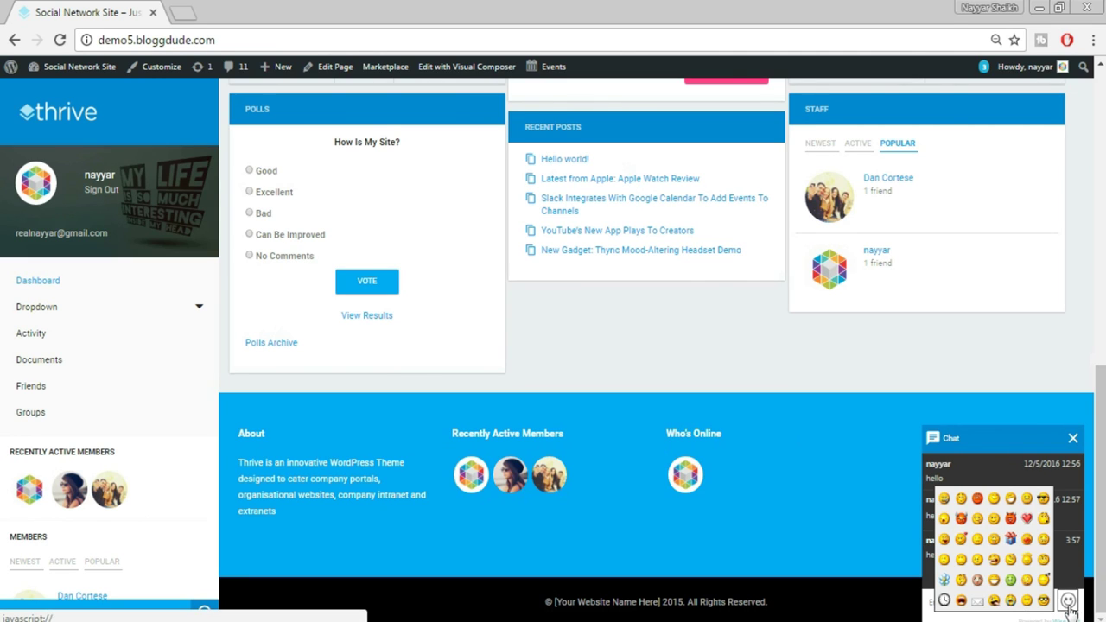
click(961, 540)
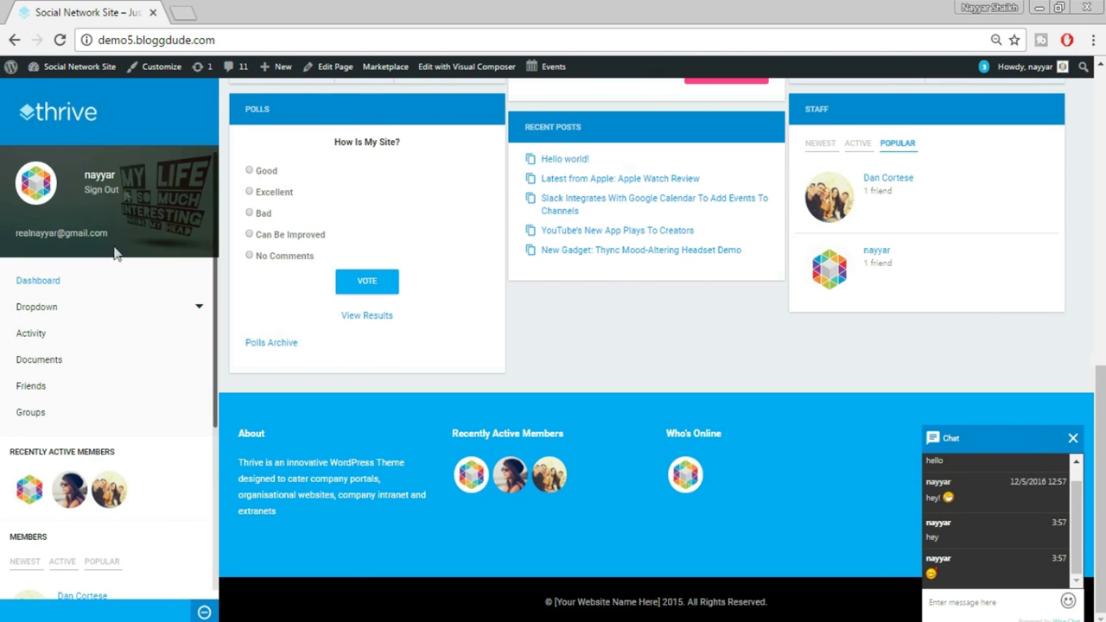
scroll(94, 216, down, 2)
scroll(91, 216, up, 2)
scroll(79, 361, down, 3)
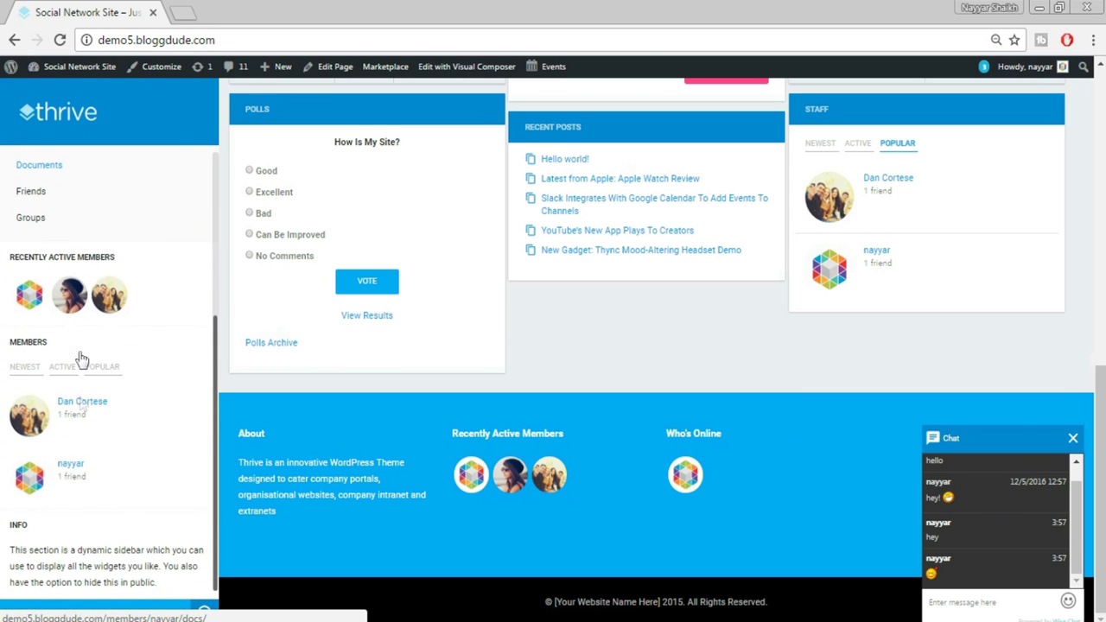
scroll(32, 372, up, 4)
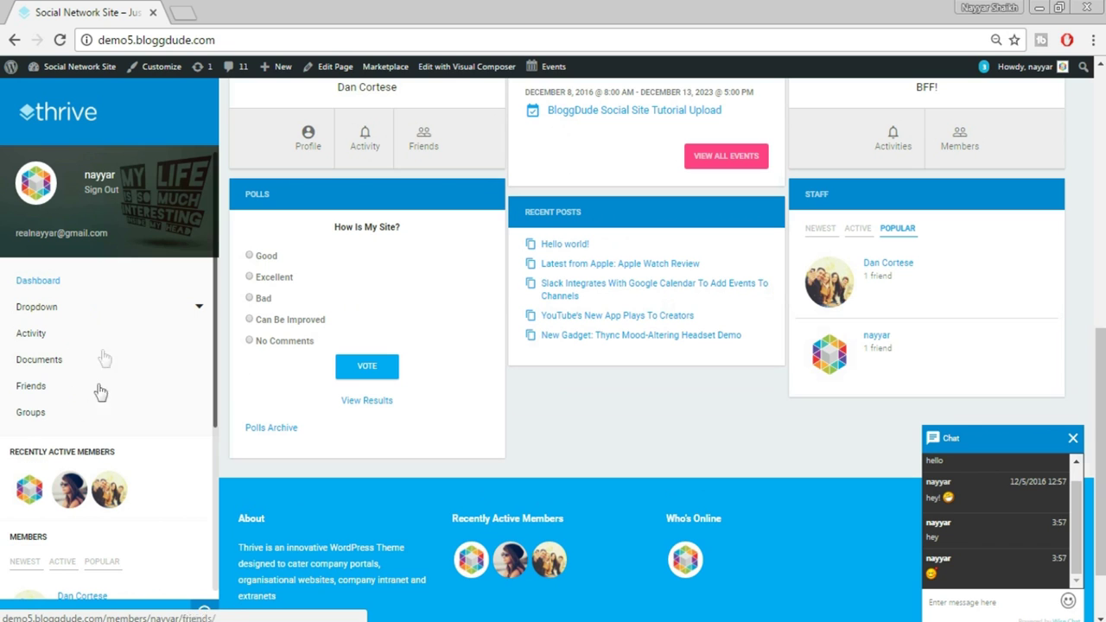
scroll(666, 366, up, 6)
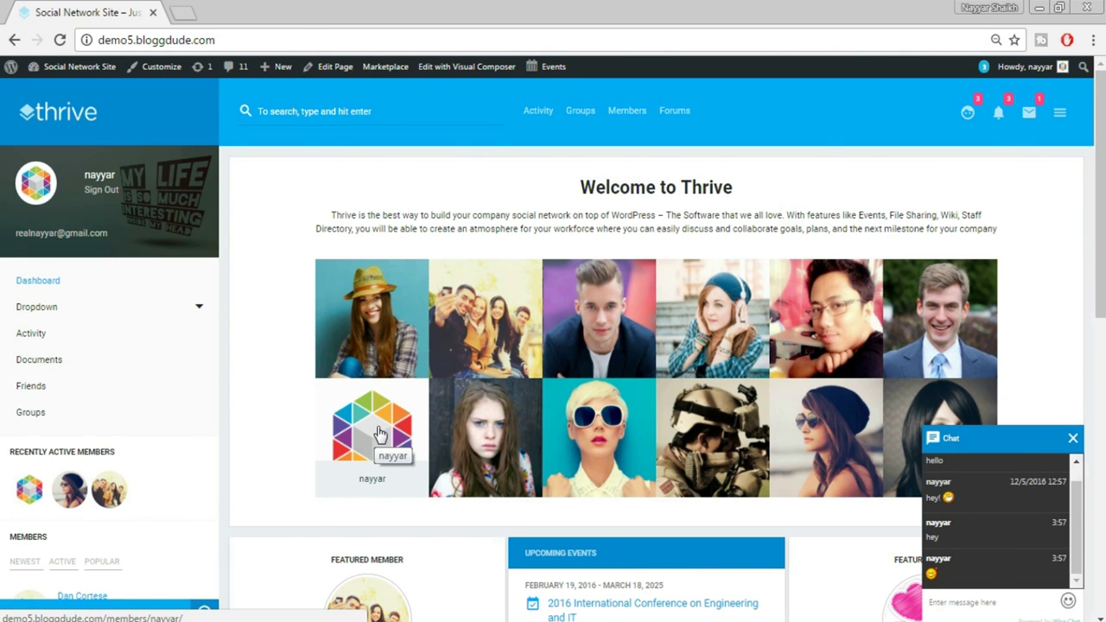
Open the site owner's member profile and scroll through its activity feed
click(380, 433)
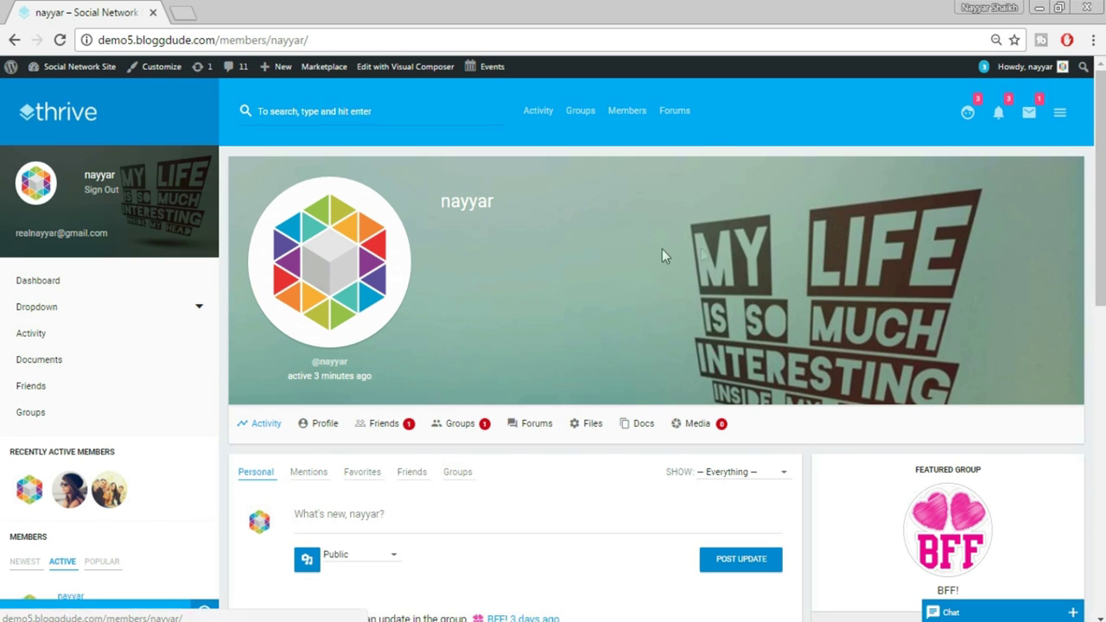
scroll(797, 268, down, 2)
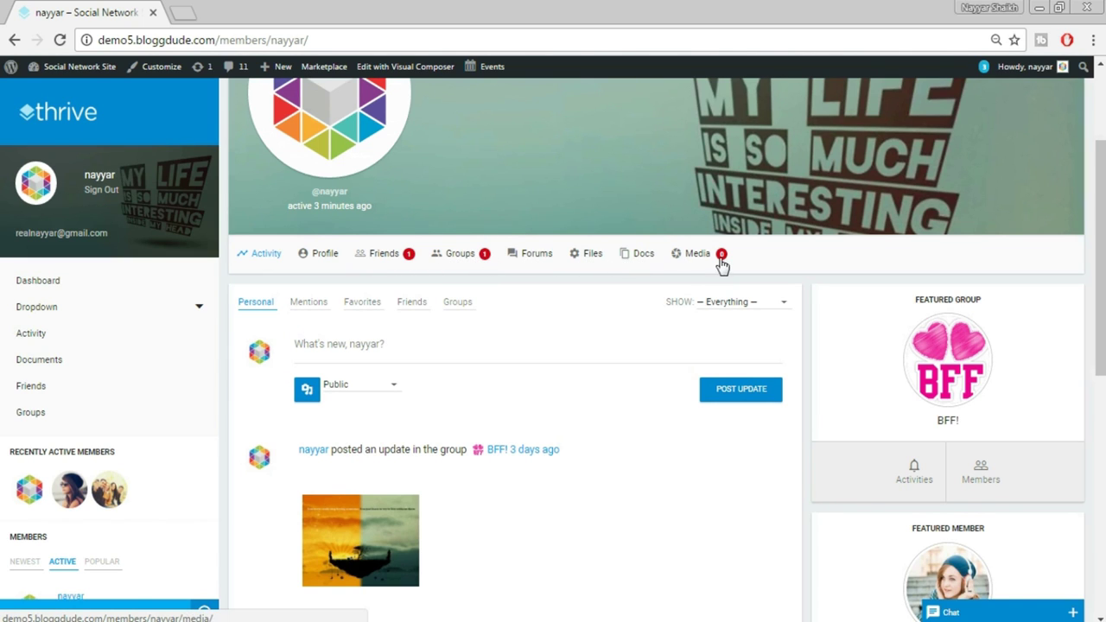
scroll(611, 322, down, 1)
scroll(611, 323, down, 1)
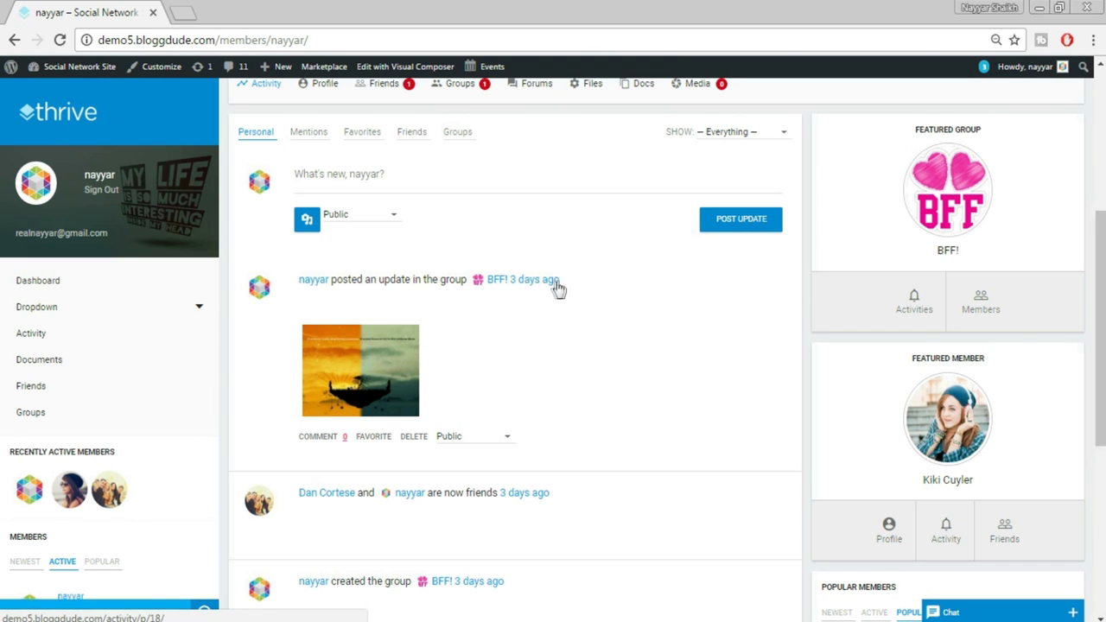
scroll(506, 395, down, 2)
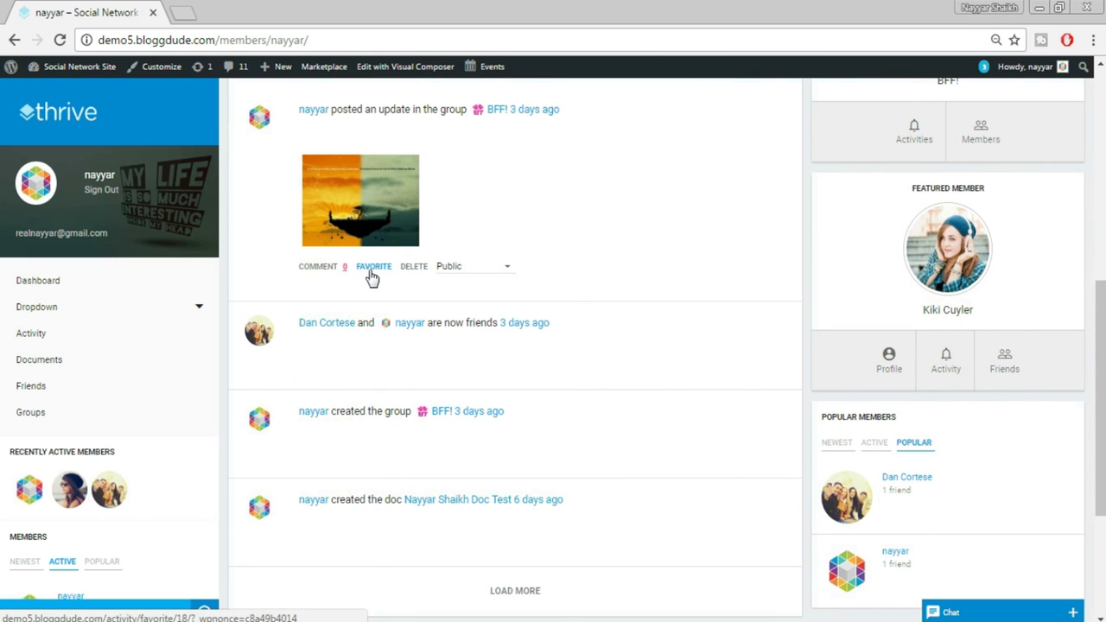
Mark the BFF! group post as a favourite
click(372, 275)
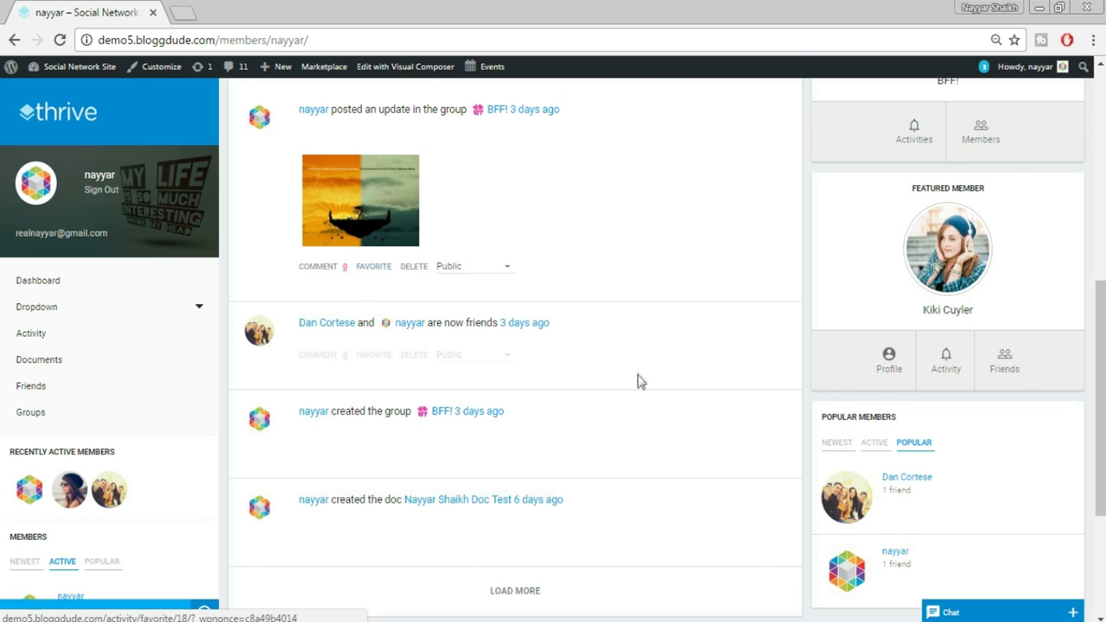
scroll(524, 314, down, 1)
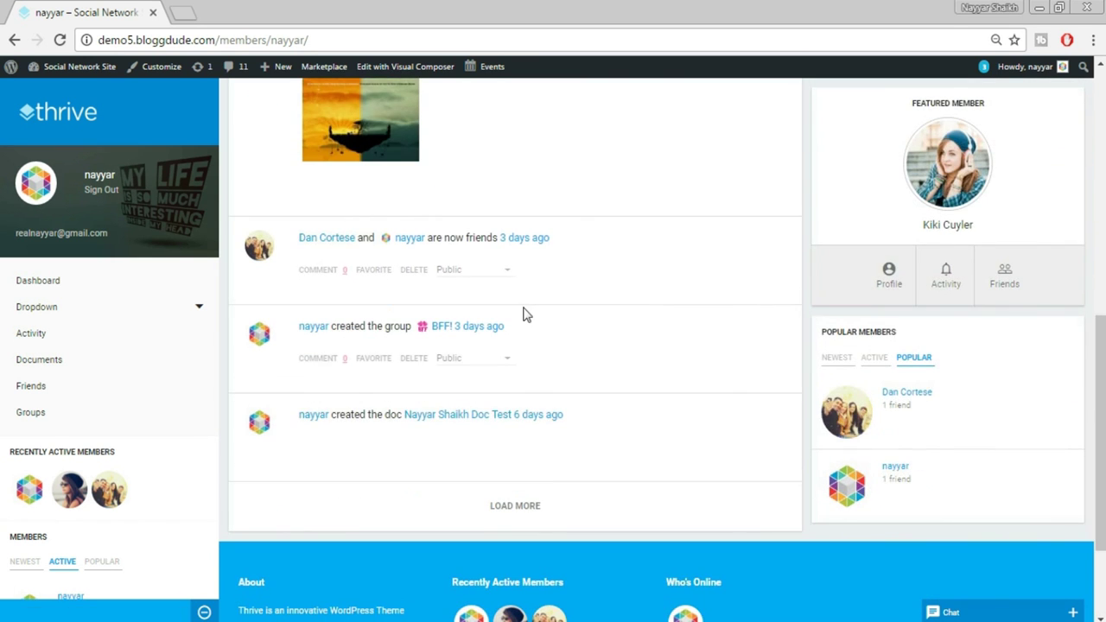
scroll(1049, 436, up, 4)
scroll(1049, 435, up, 3)
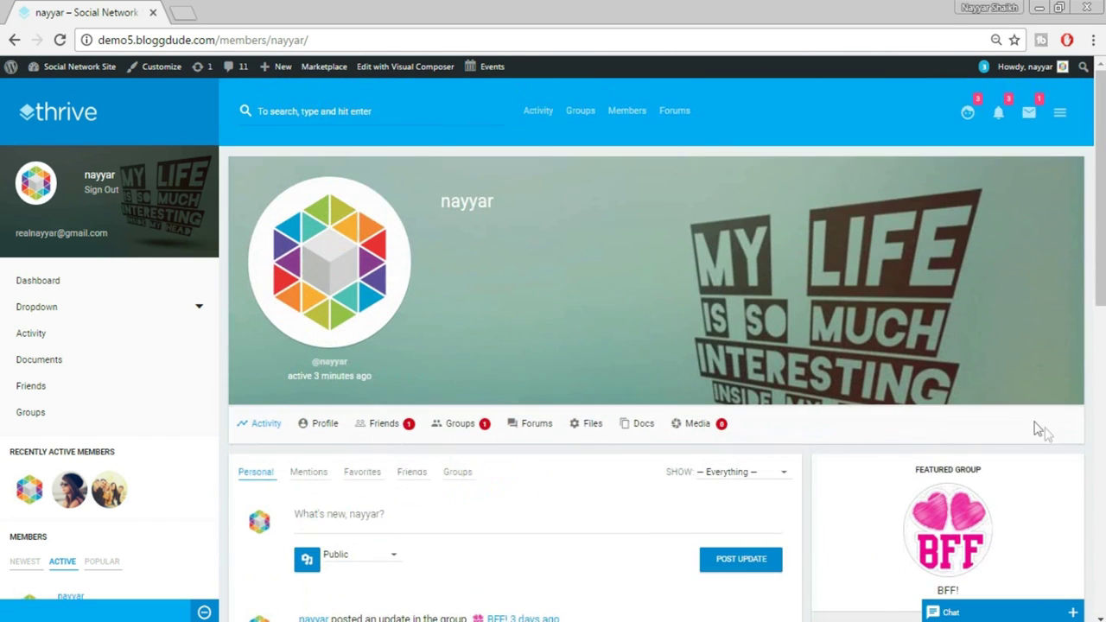
scroll(567, 348, down, 2)
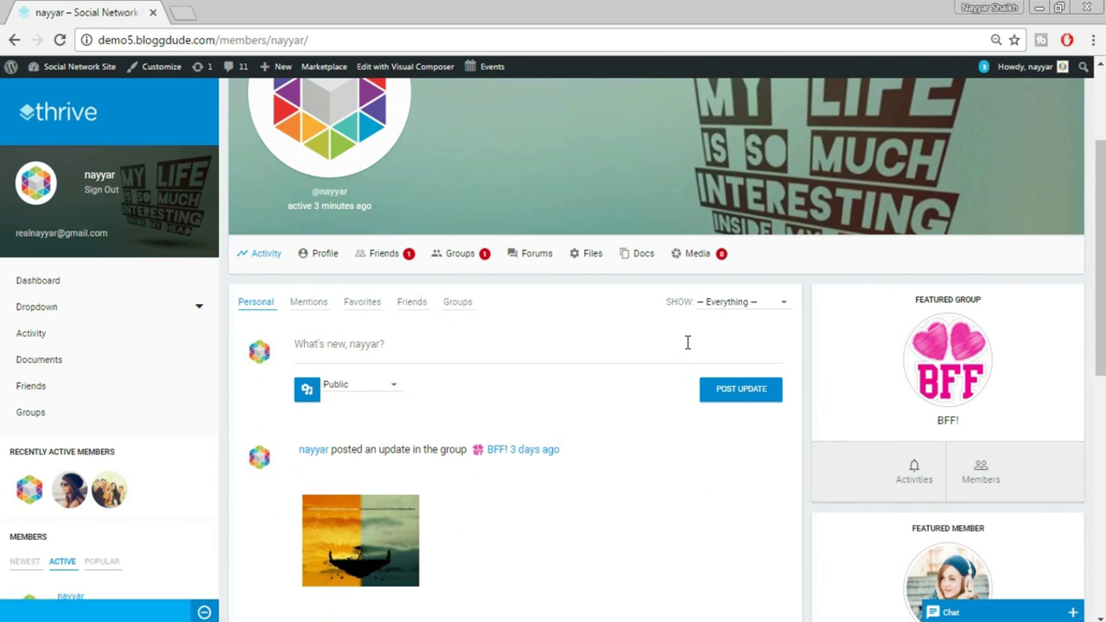
scroll(1041, 348, down, 6)
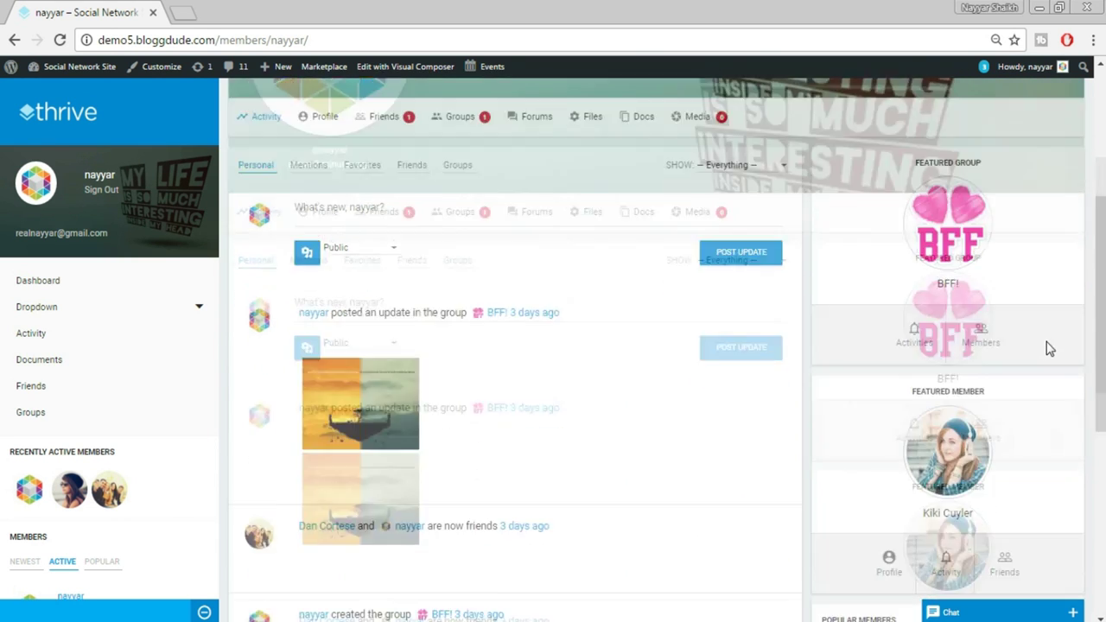
scroll(1064, 383, up, 5)
scroll(1063, 389, up, 2)
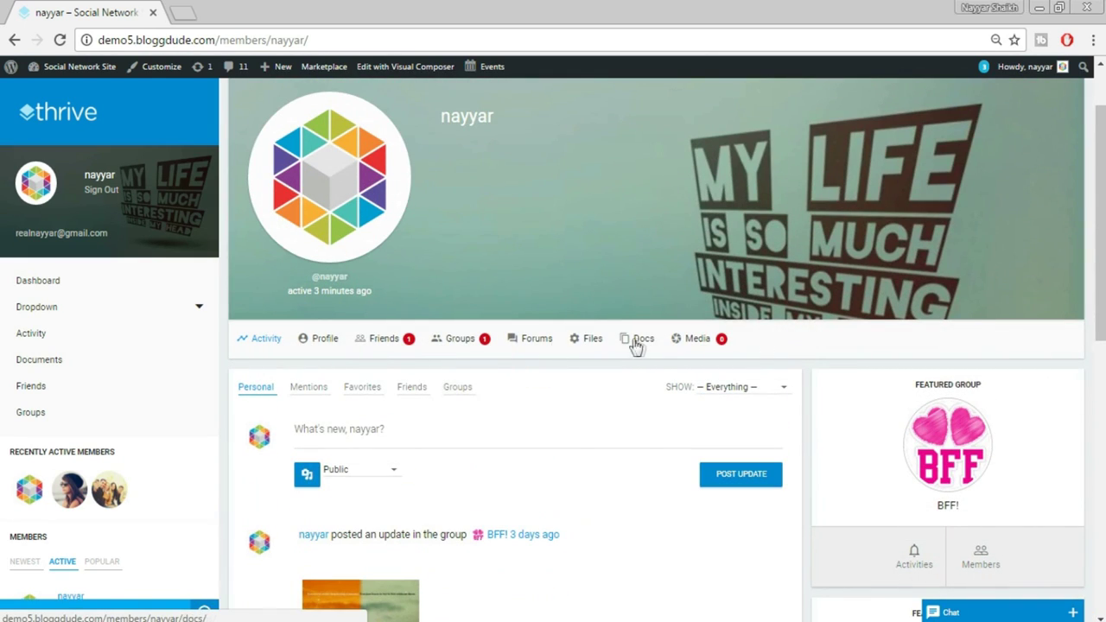
scroll(617, 357, up, 1)
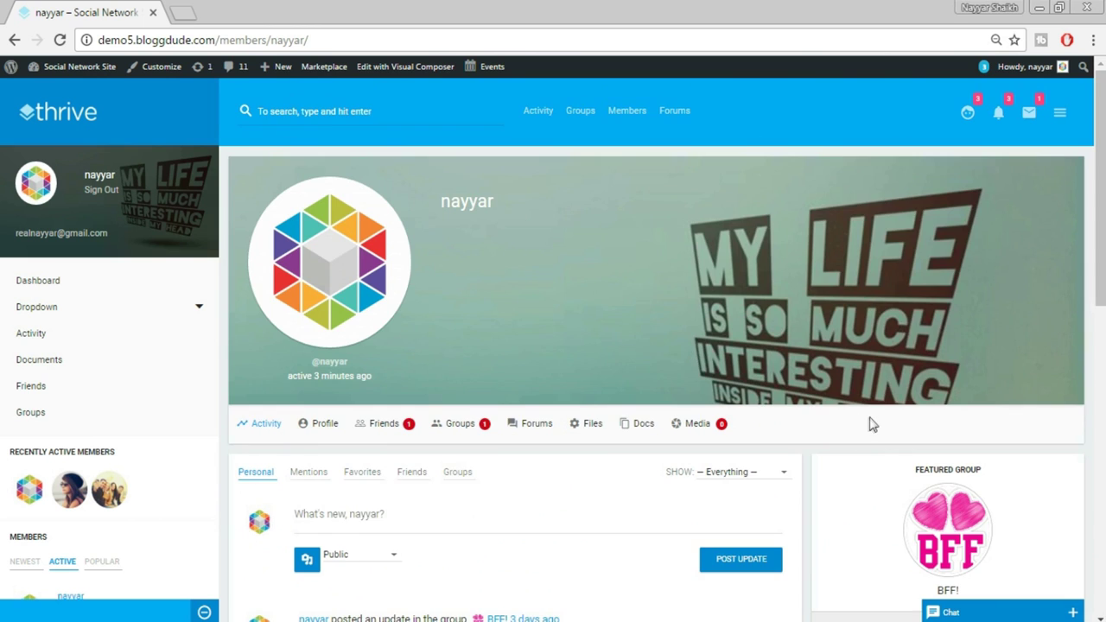
scroll(869, 425, down, 1)
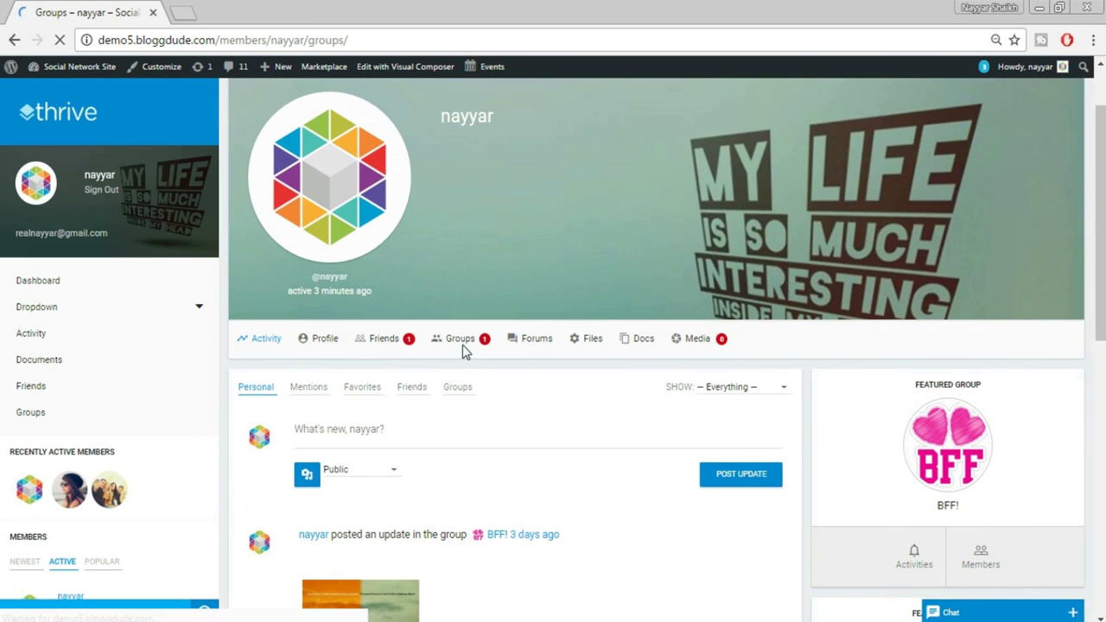
Open the BFF! group's page from the profile feed
scroll(462, 350, down, 3)
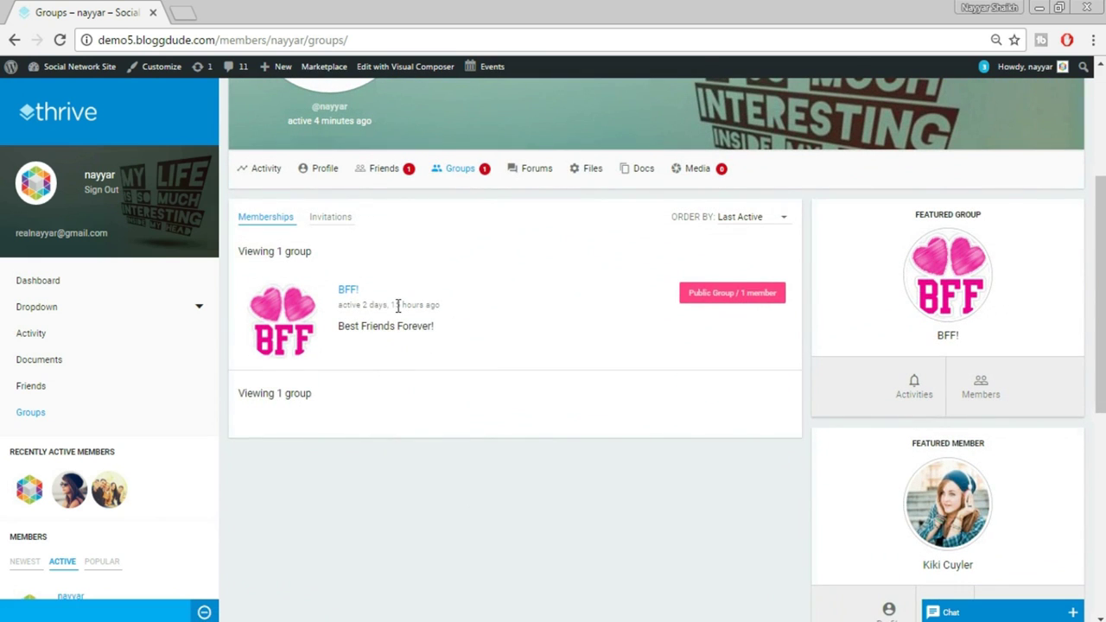
click(346, 293)
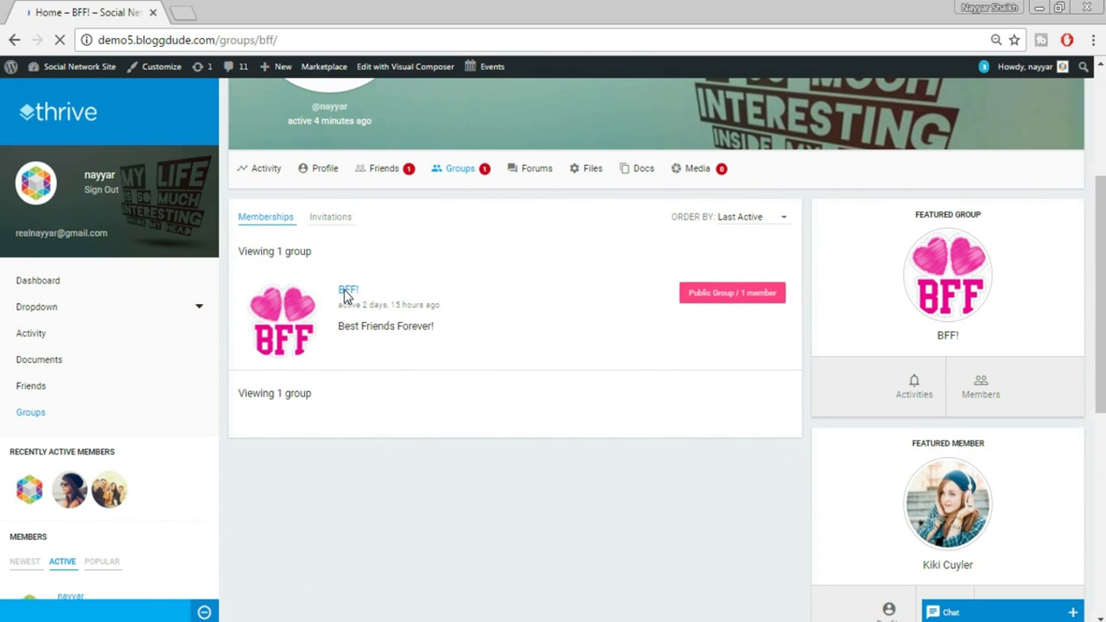
scroll(463, 337, down, 6)
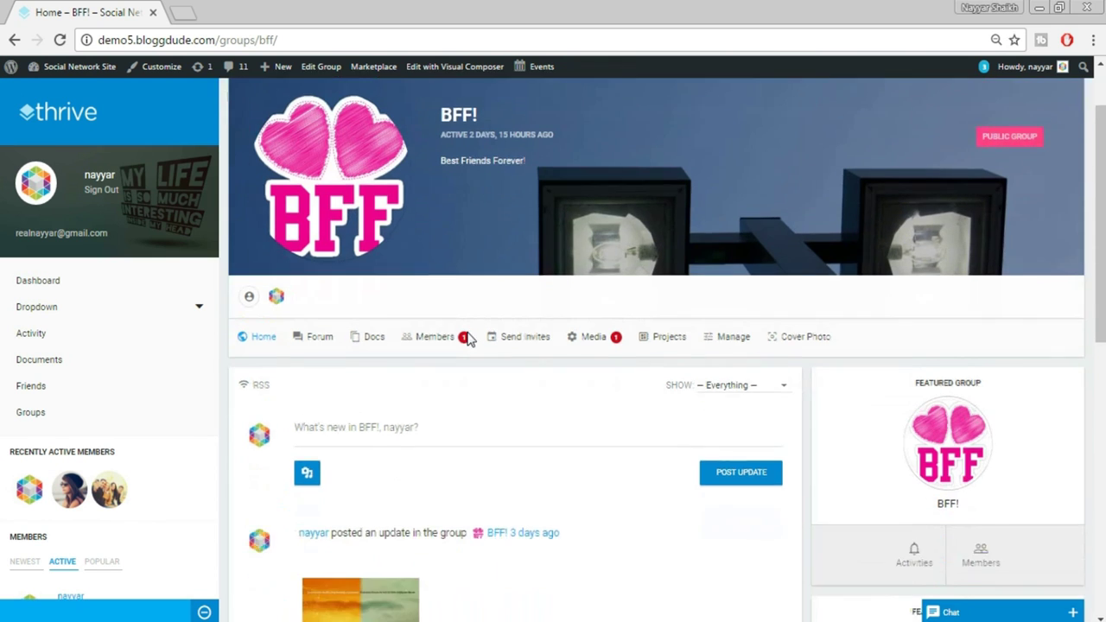
scroll(471, 340, up, 6)
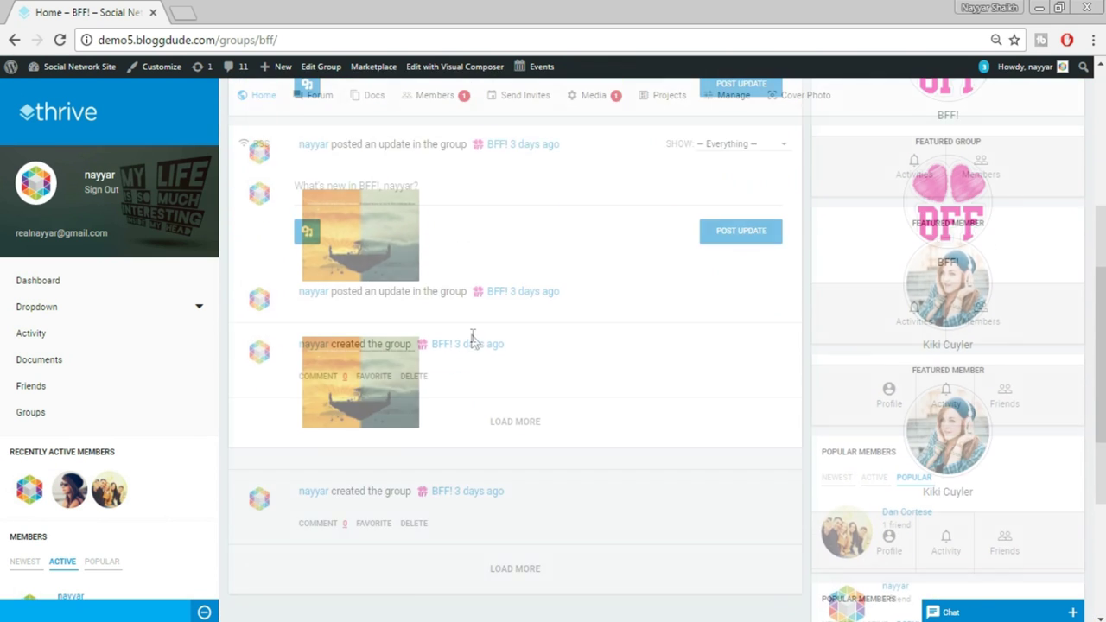
Post a group update reading 'status' with a photo attached
click(346, 429)
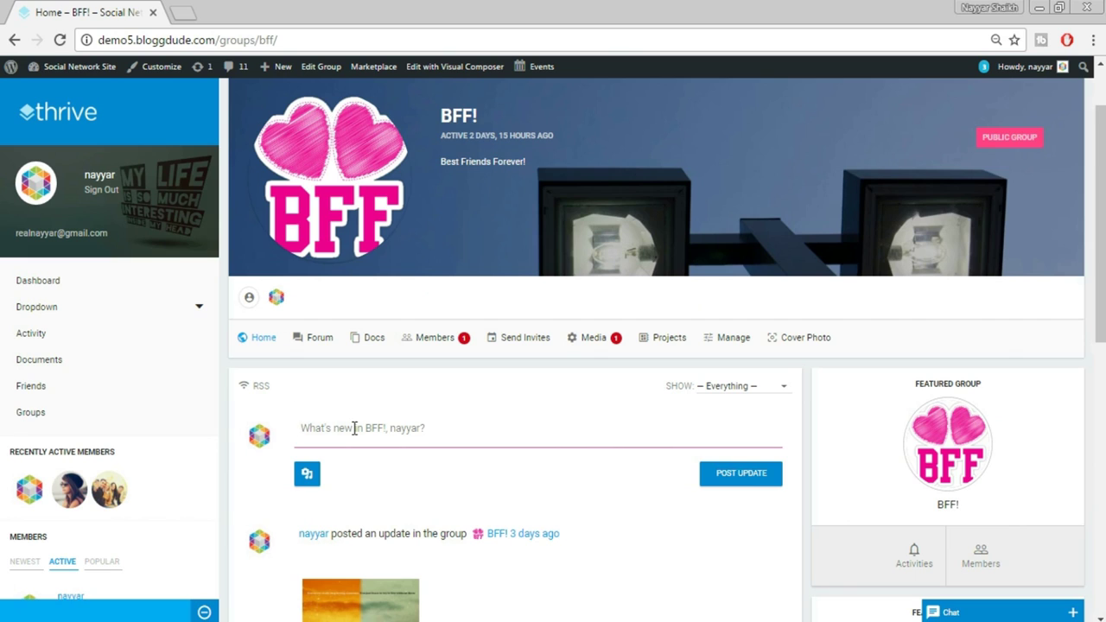
text(status)
key(Return)
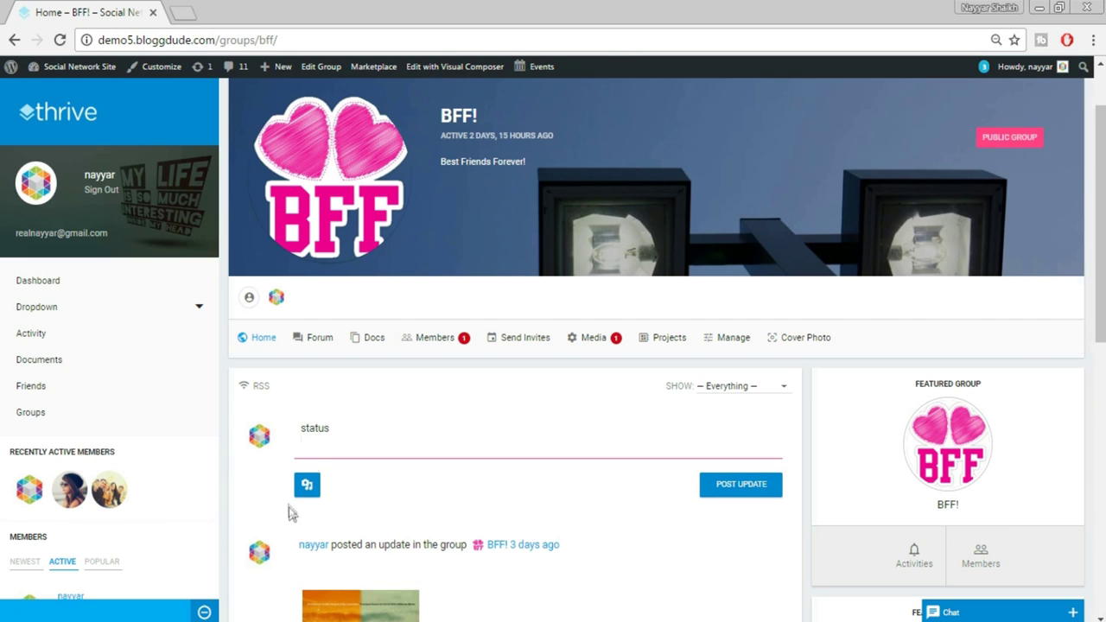
click(309, 486)
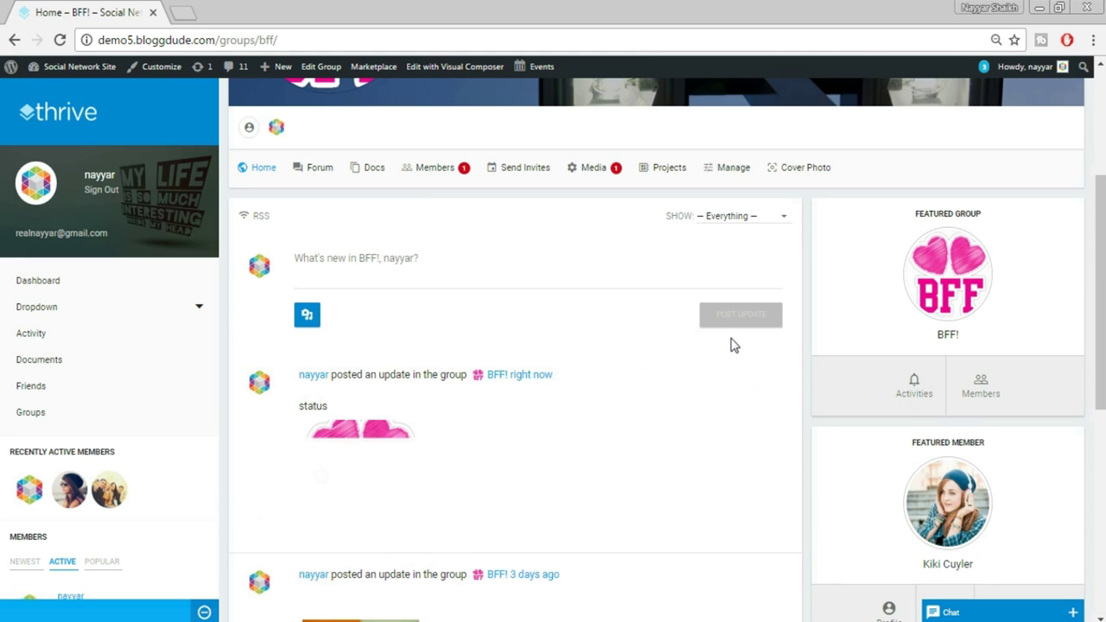
Select the word 'status' in the new post, then review the group feed
drag(292, 412, 353, 408)
double_click(318, 395)
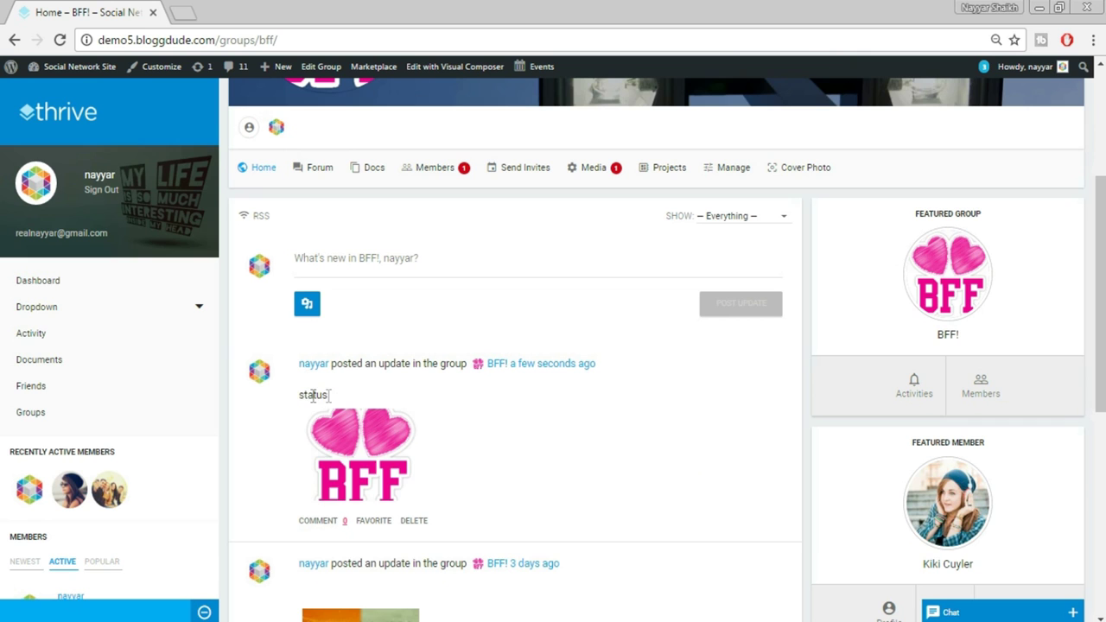
click(550, 477)
scroll(543, 449, up, 3)
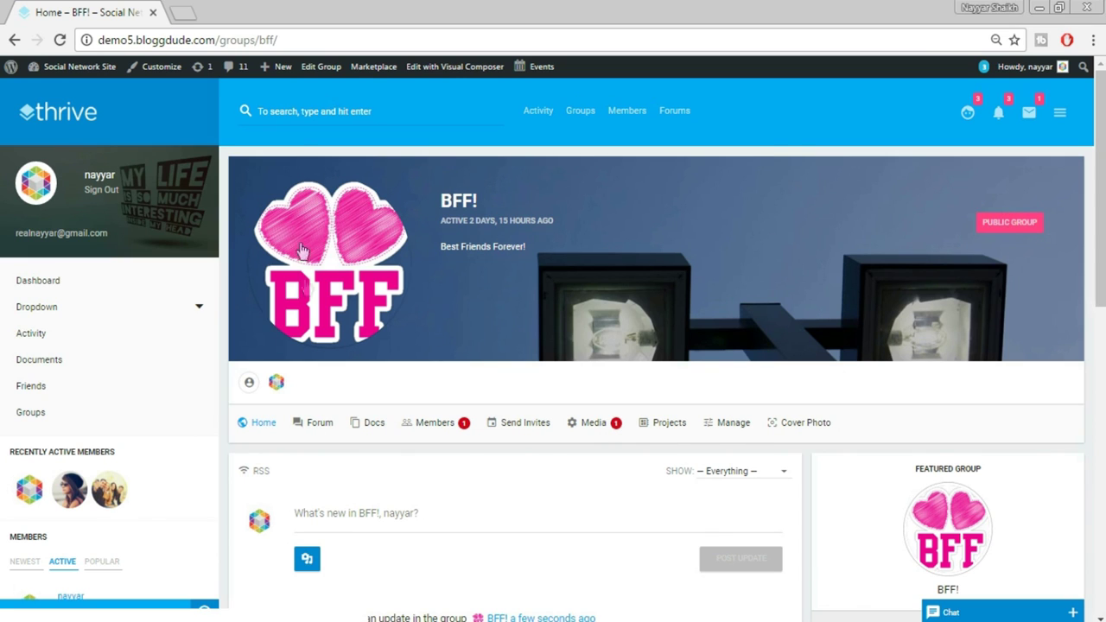
scroll(743, 320, down, 2)
scroll(764, 411, up, 2)
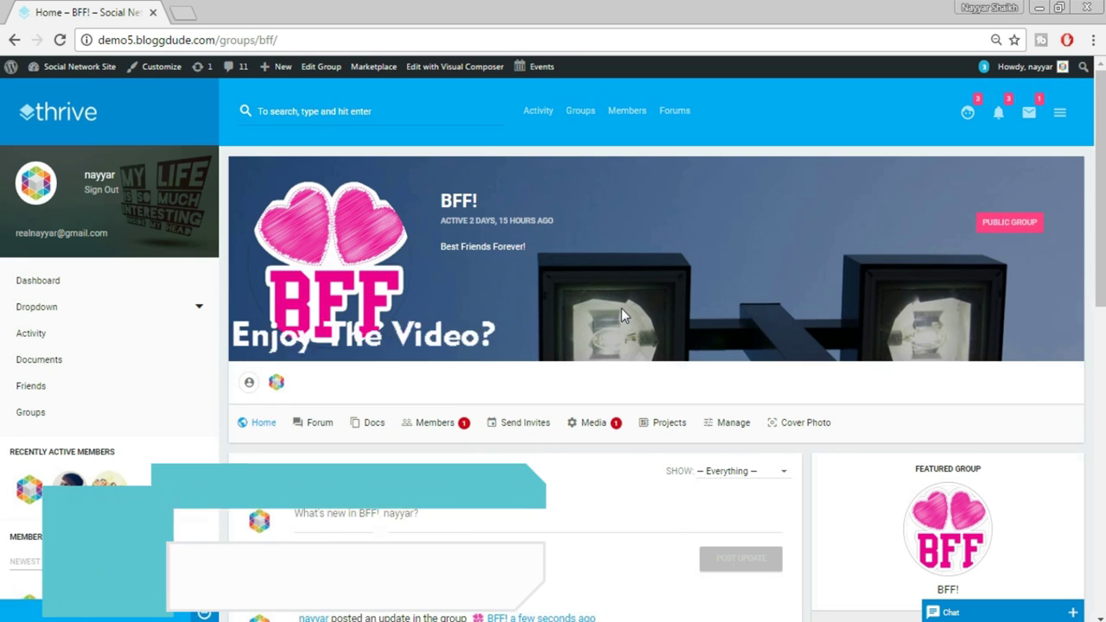
scroll(553, 466, down, 10)
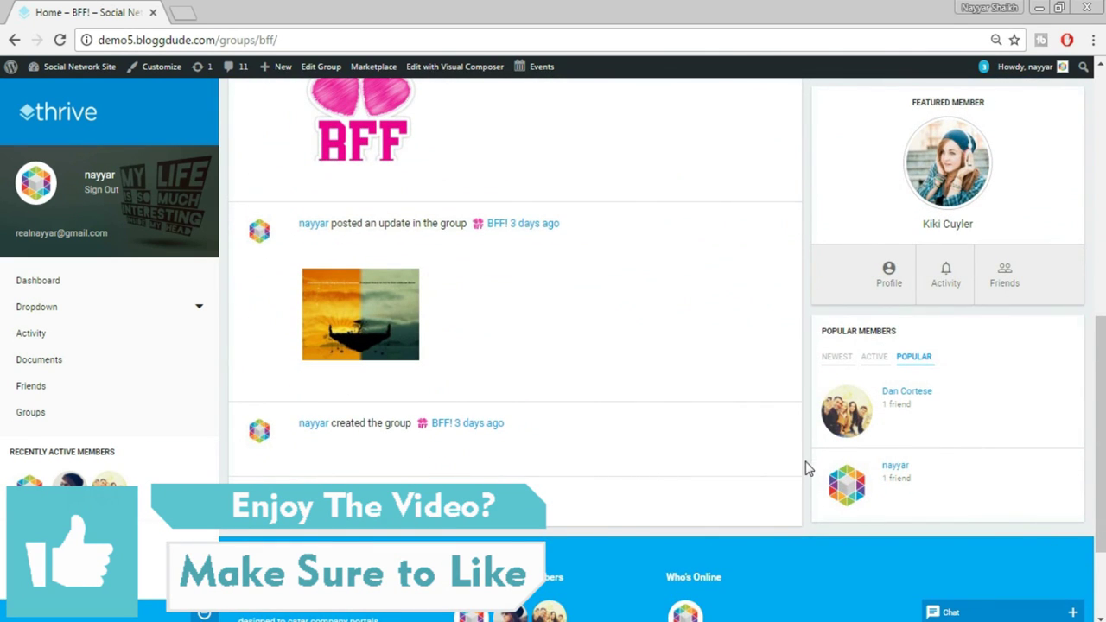
scroll(804, 471, up, 10)
Return to the home page via the thrive logo and preview the unread messages
click(80, 114)
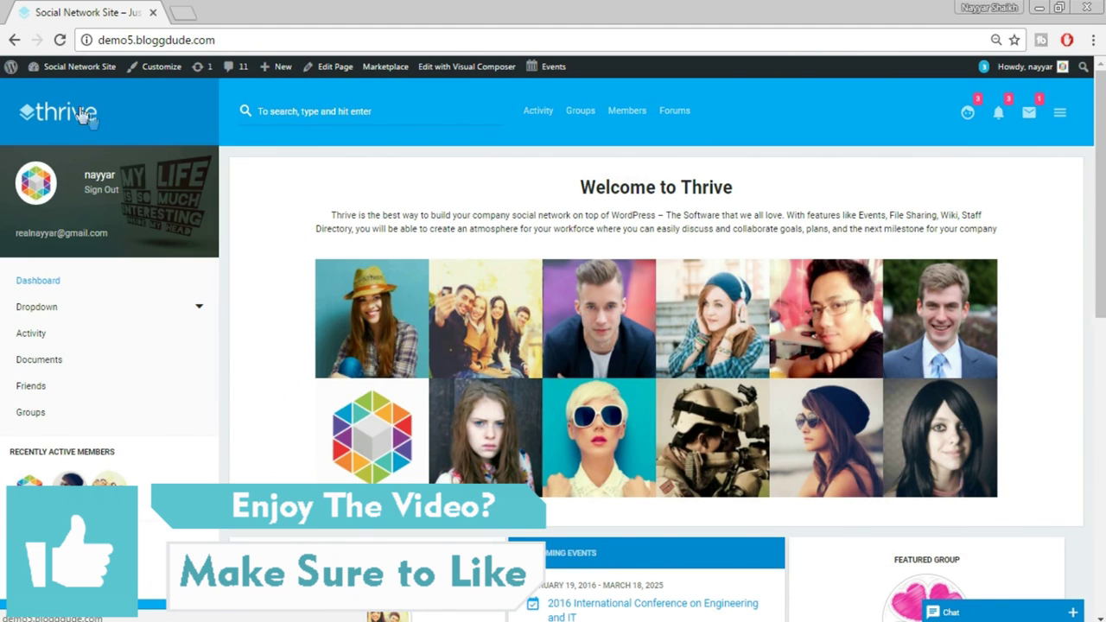
scroll(1101, 337, down, 3)
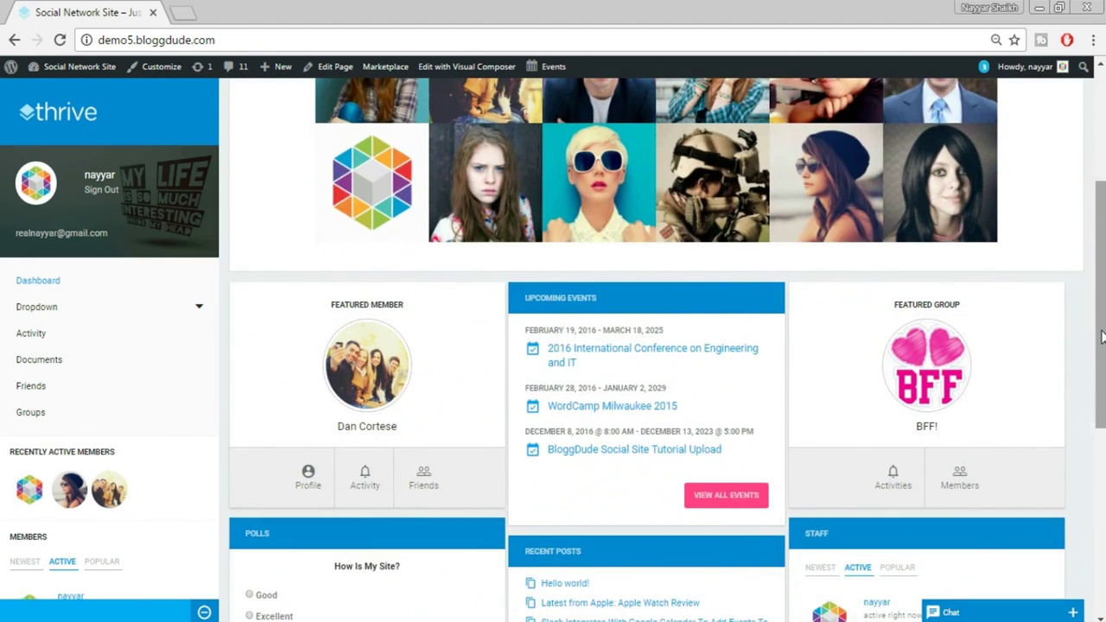
scroll(1102, 337, down, 1)
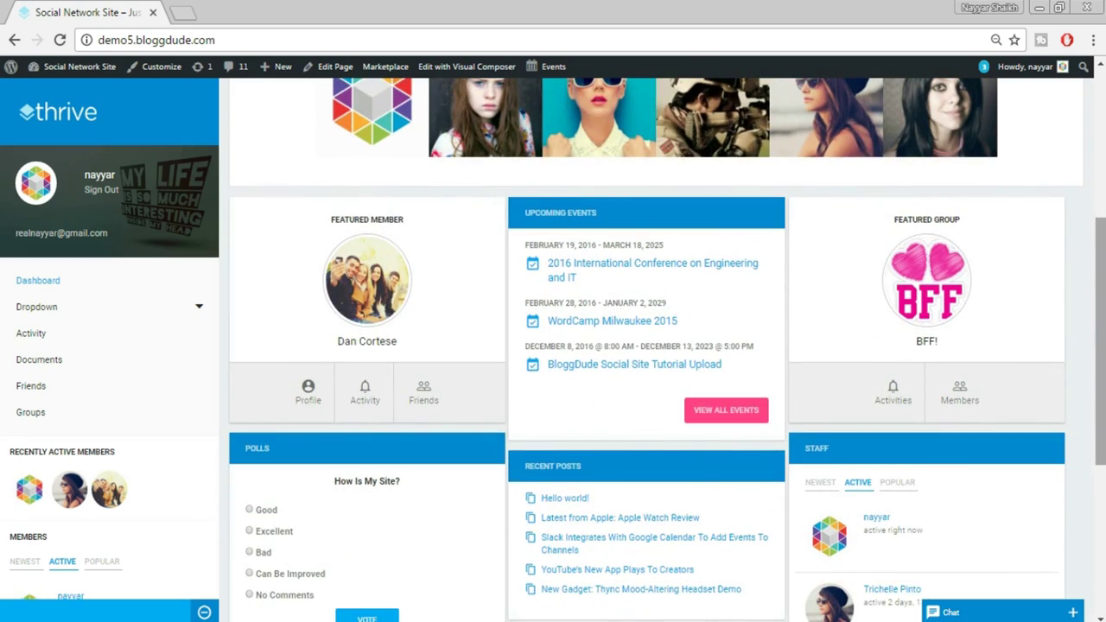
scroll(1101, 339, down, 4)
scroll(1102, 340, up, 2)
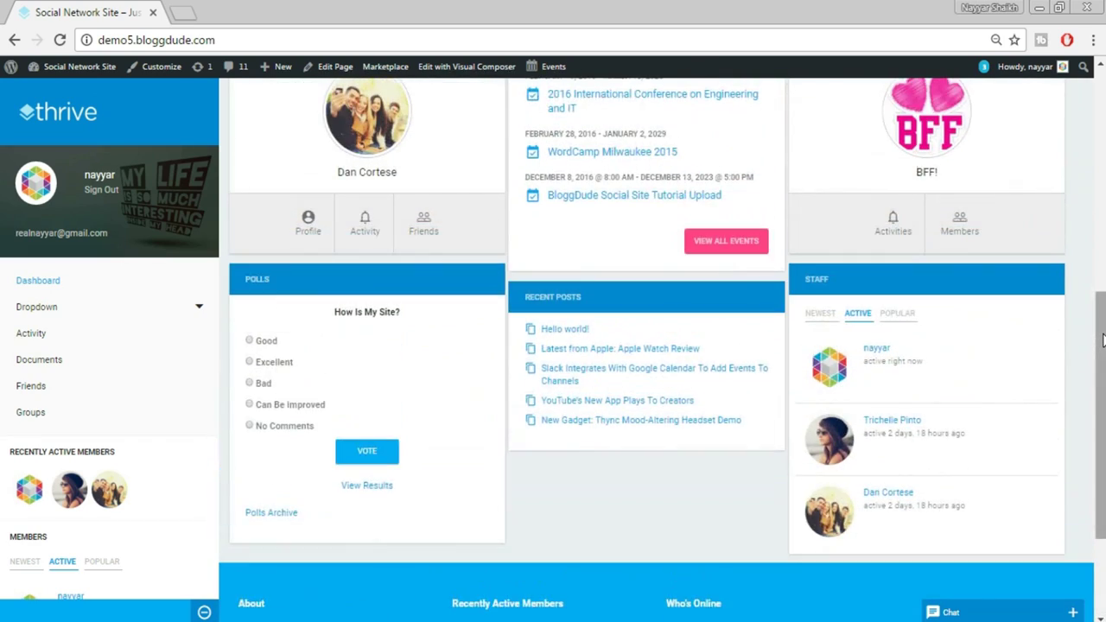
scroll(1101, 340, up, 1)
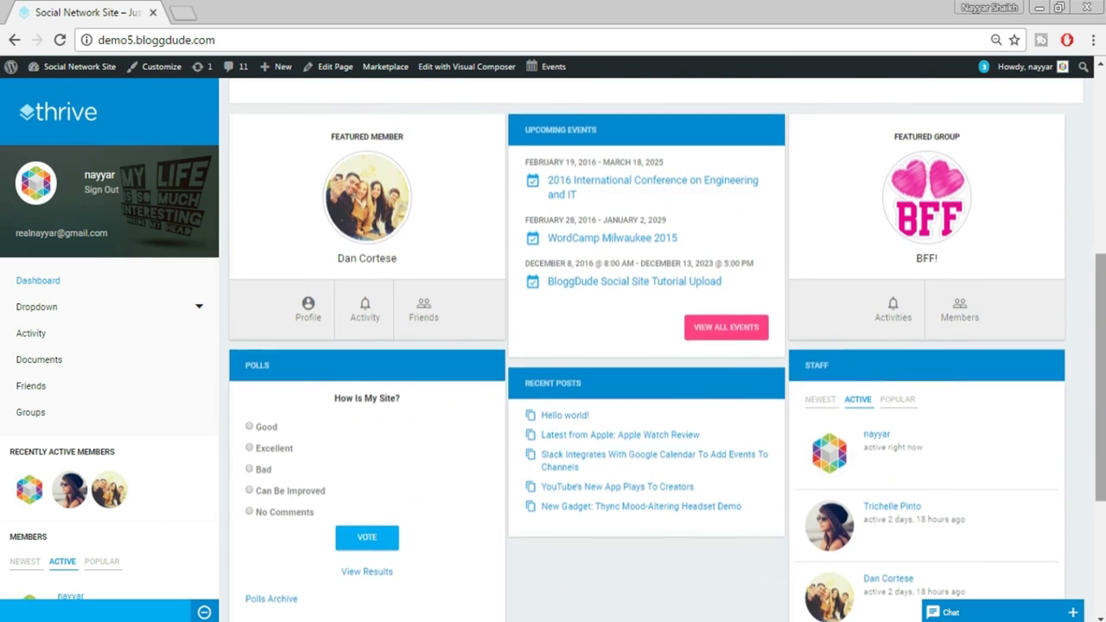
scroll(1102, 339, up, 1)
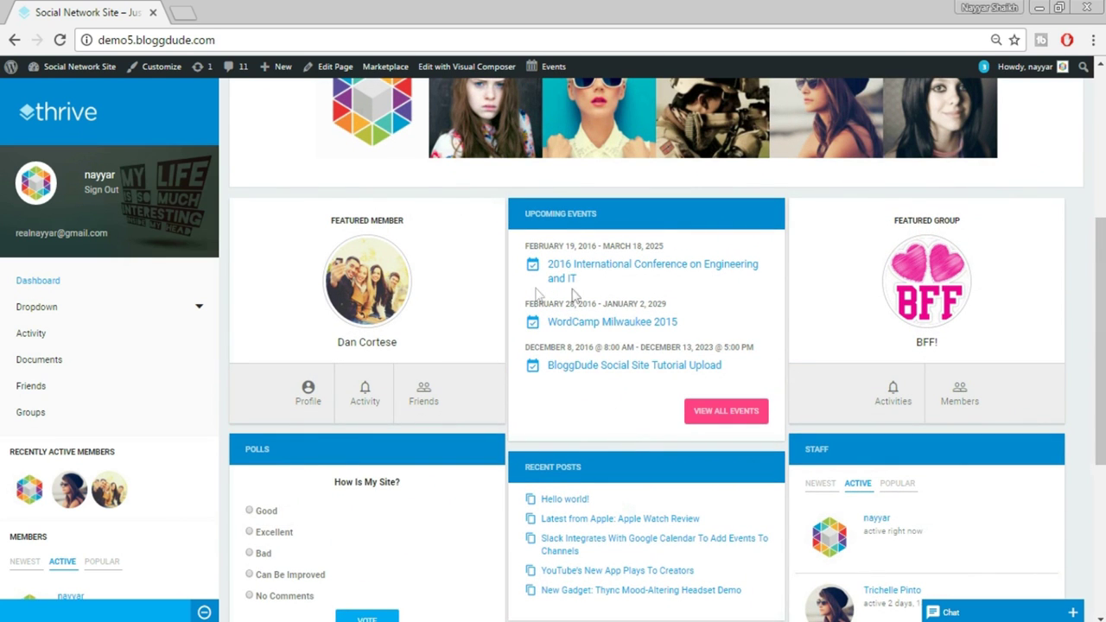
scroll(507, 407, down, 1)
scroll(1032, 377, up, 5)
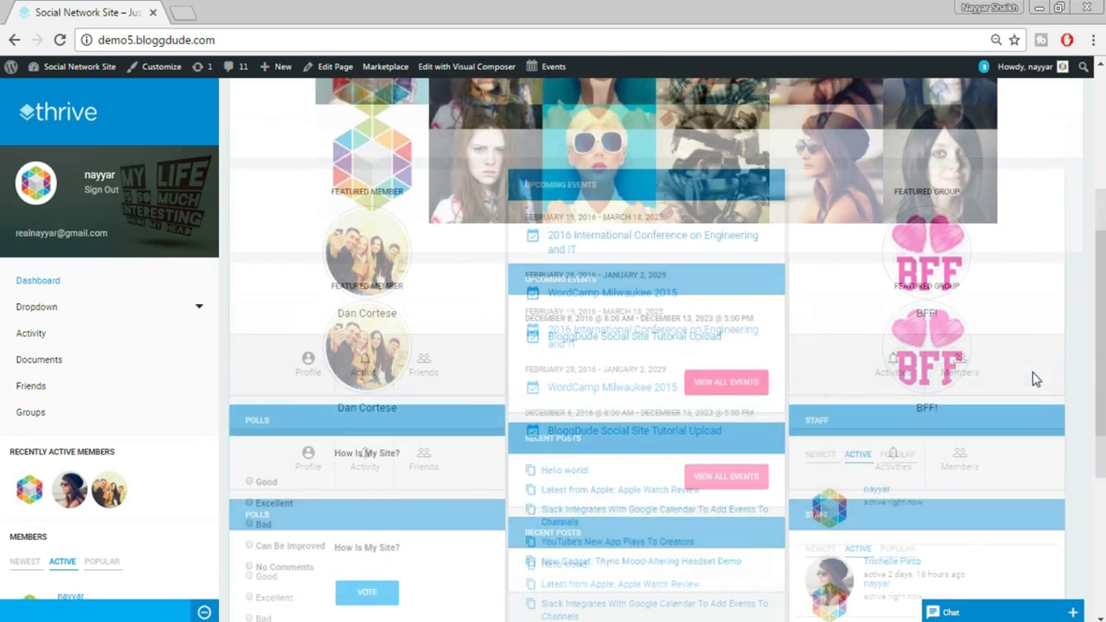
click(1030, 116)
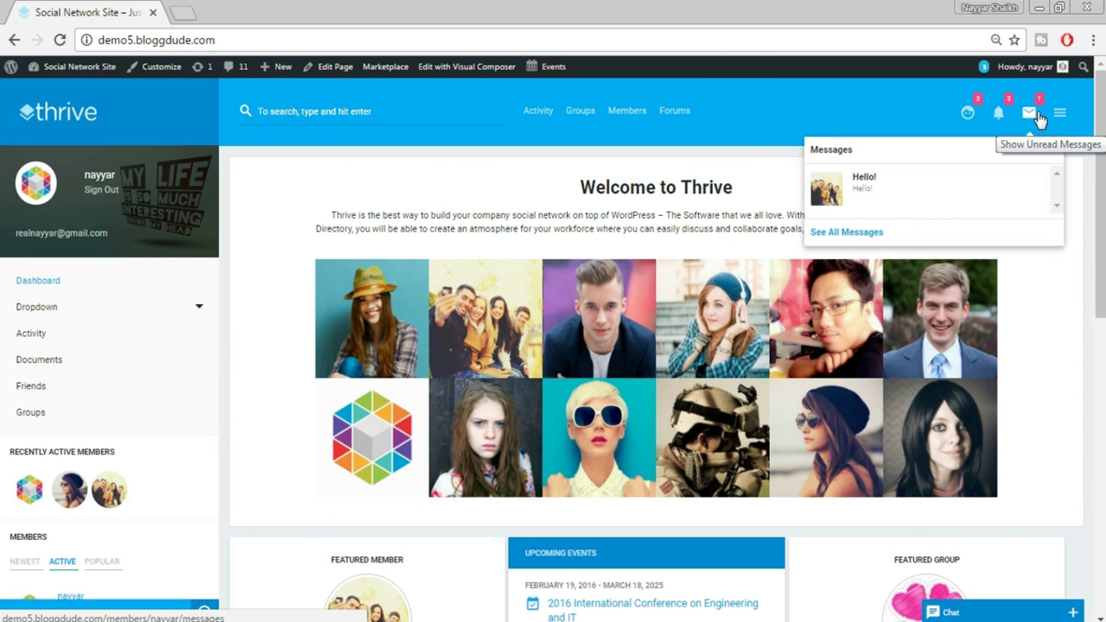
Preview the notifications and friend-request dropdowns in the header
click(988, 122)
click(968, 126)
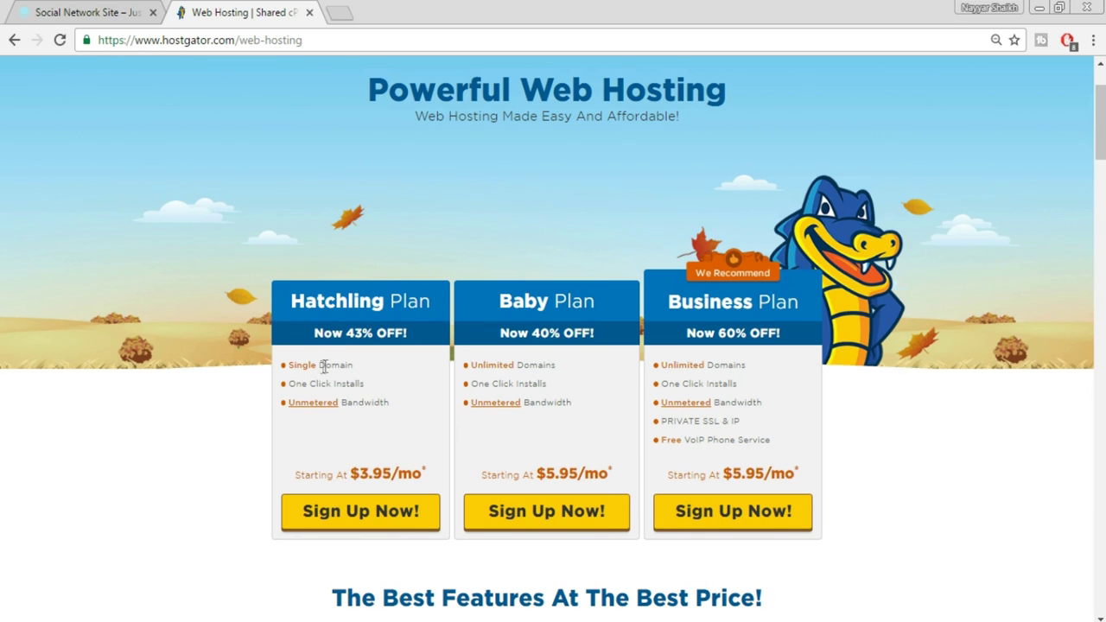
drag(291, 367, 358, 365)
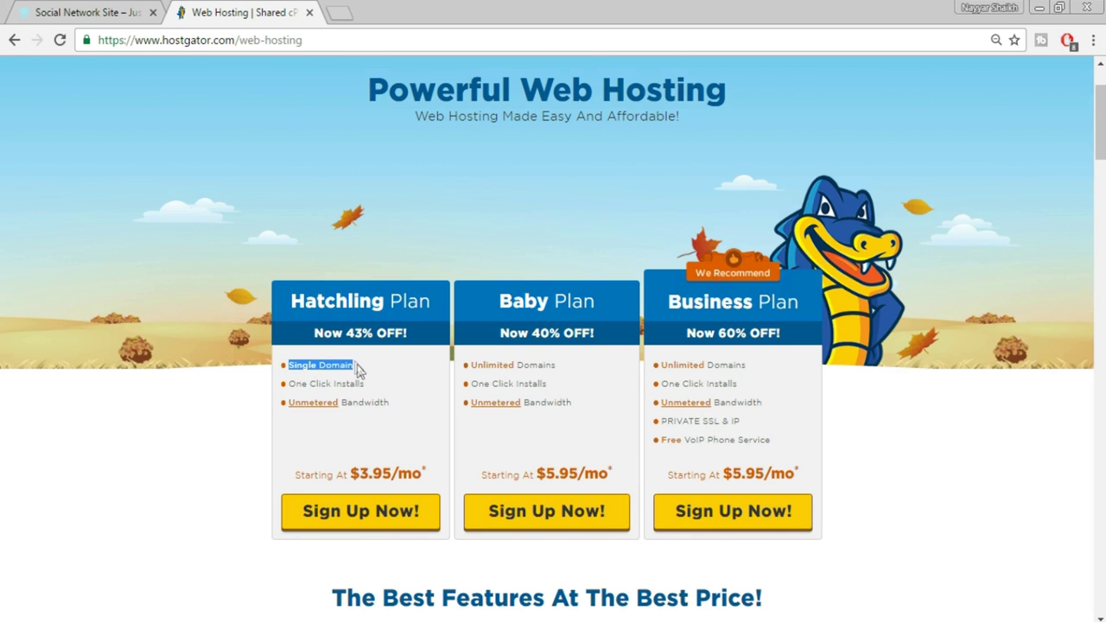
click(358, 366)
drag(557, 367, 469, 366)
click(563, 389)
Start a Baby plan order with bloggdude.com as an already-owned primary domain
click(551, 517)
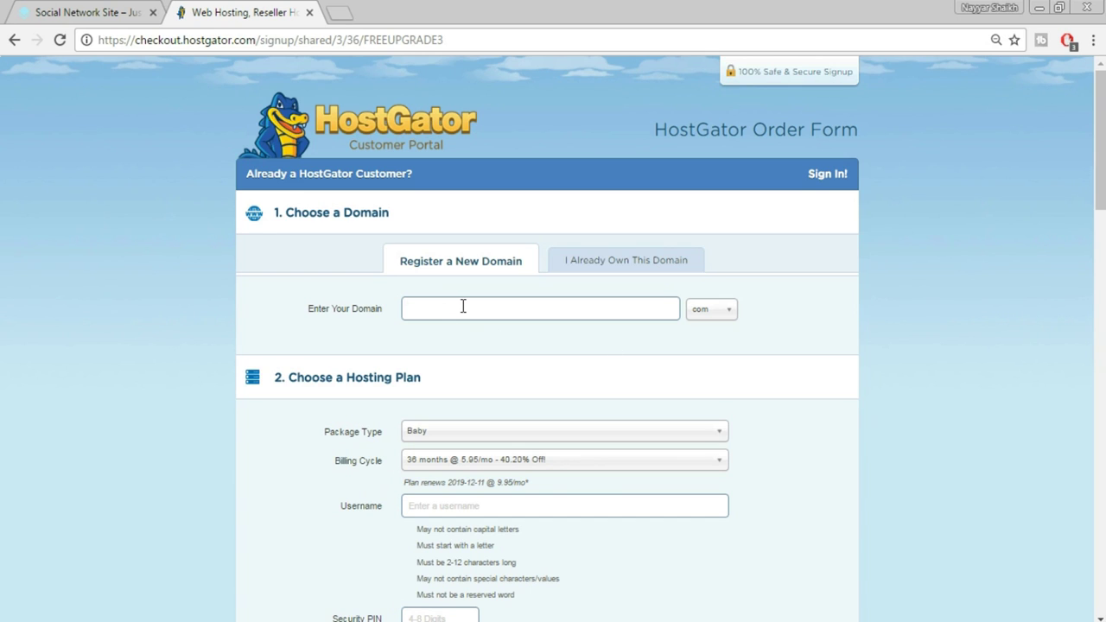
text(bloggdude)
key(Tab)
text(com)
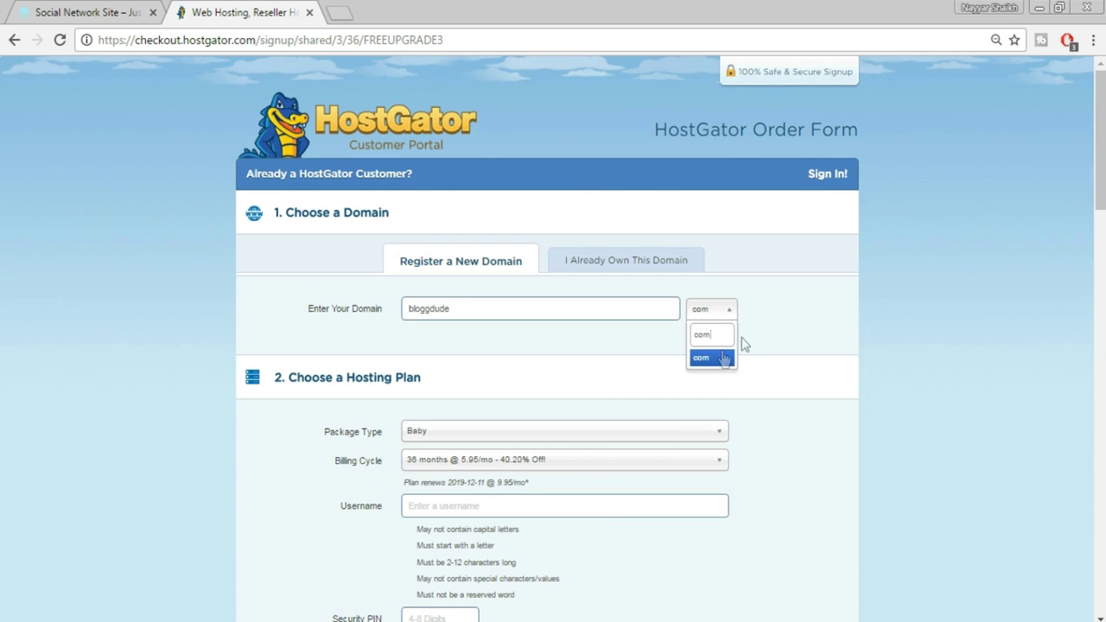
click(719, 358)
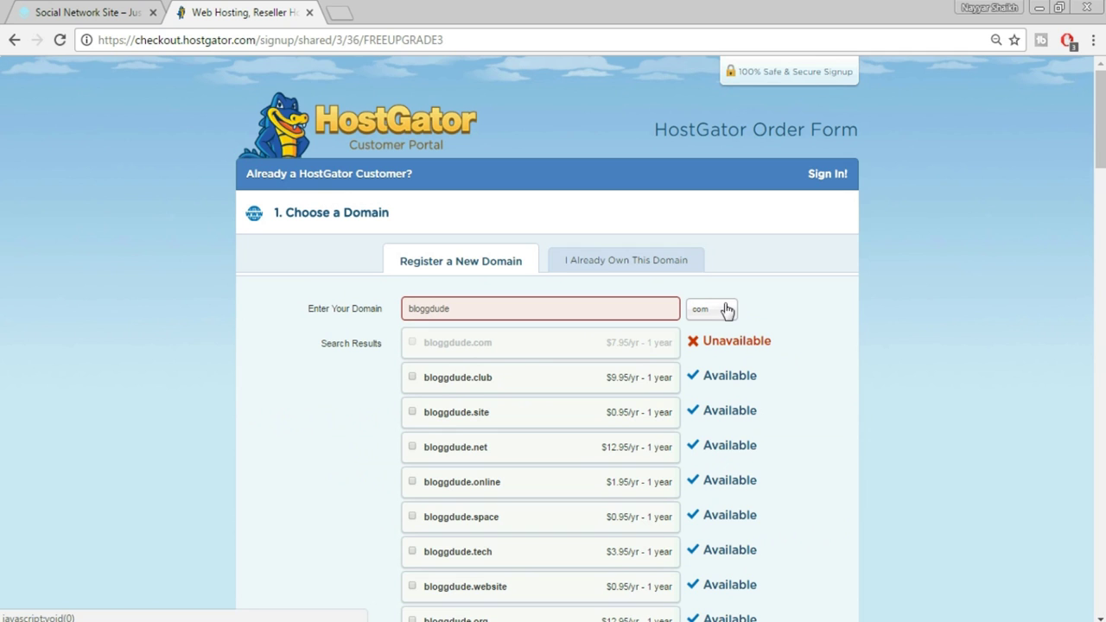
click(608, 268)
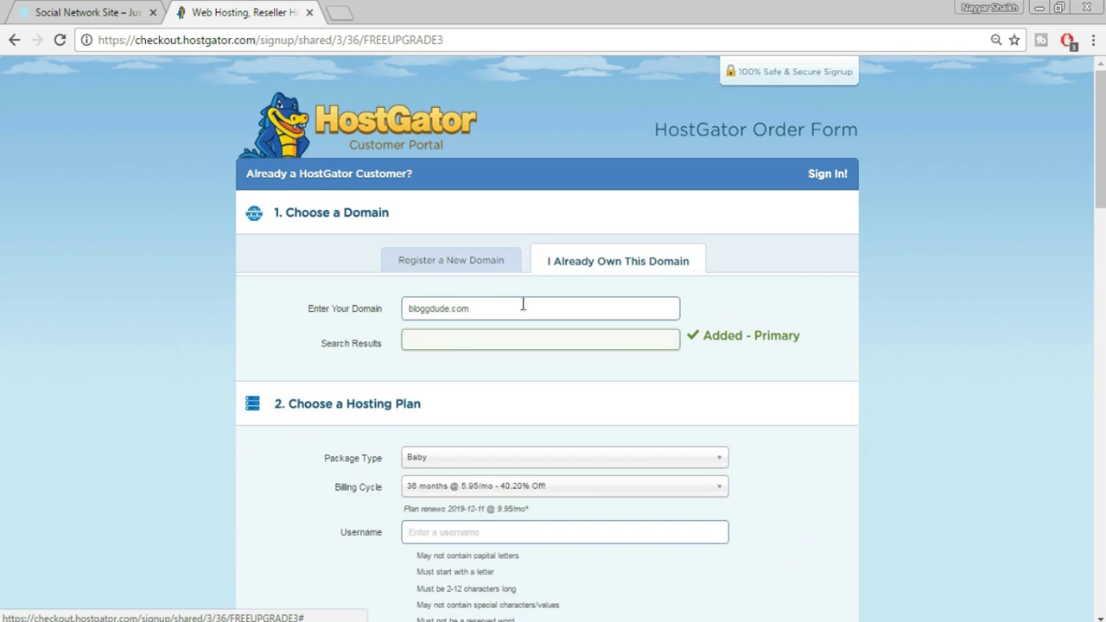
scroll(894, 358, down, 5)
scroll(894, 362, down, 3)
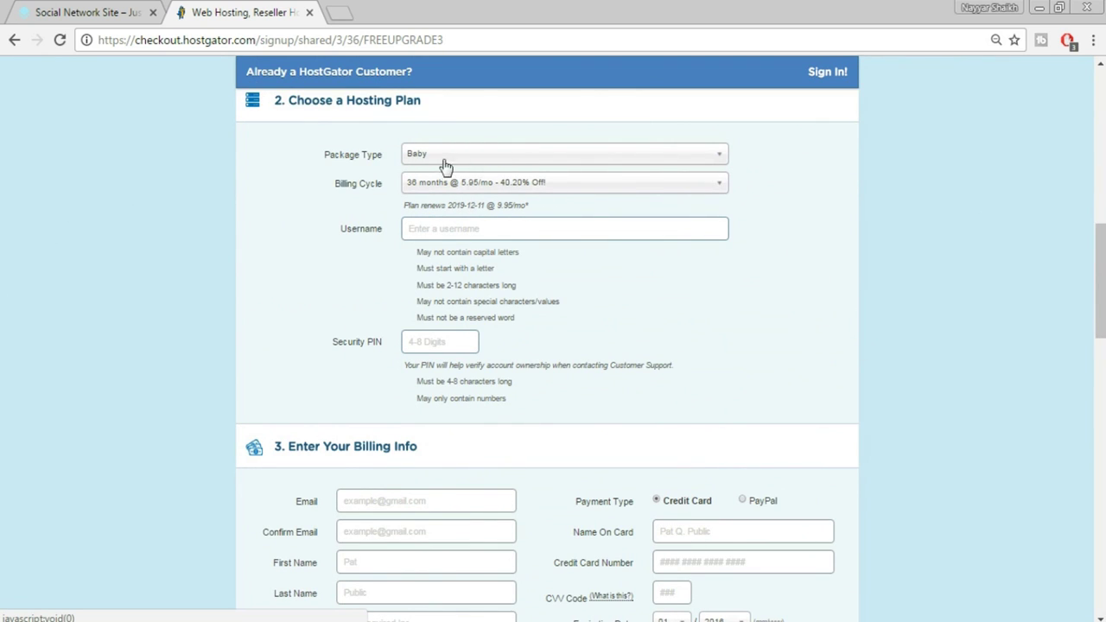
Choose the 12-month billing cycle at 8.95/mo and enter the account username
click(516, 186)
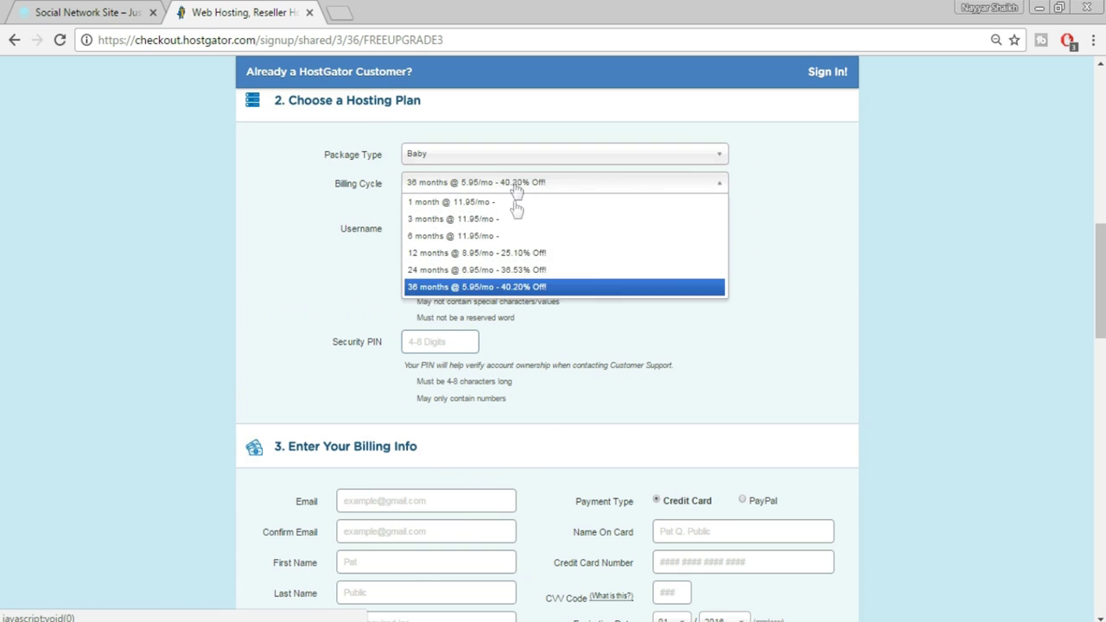
click(471, 258)
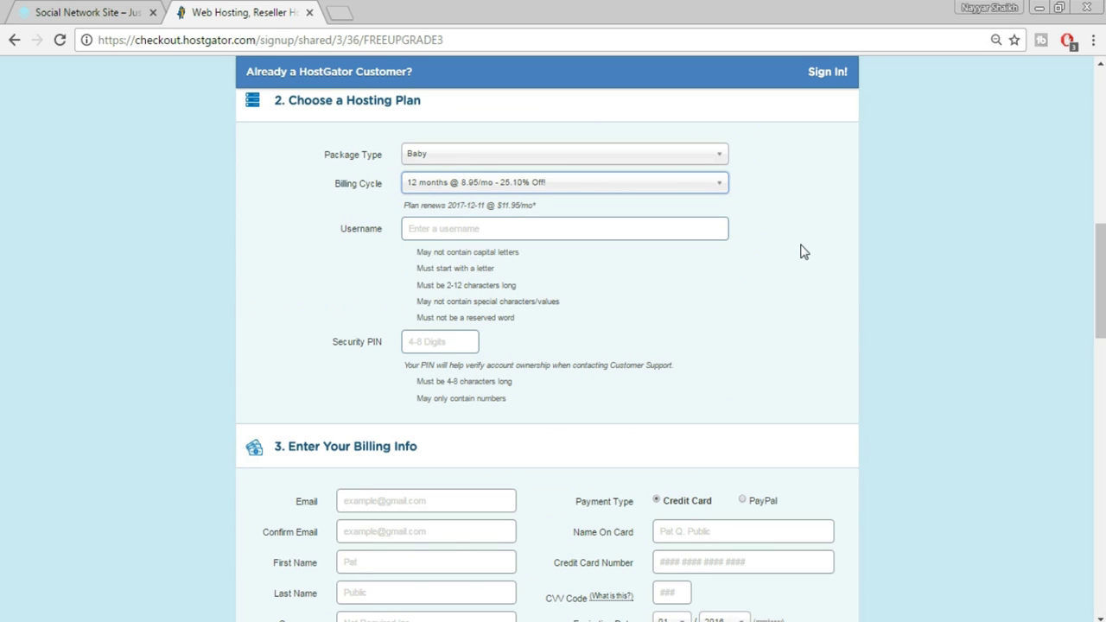
click(565, 226)
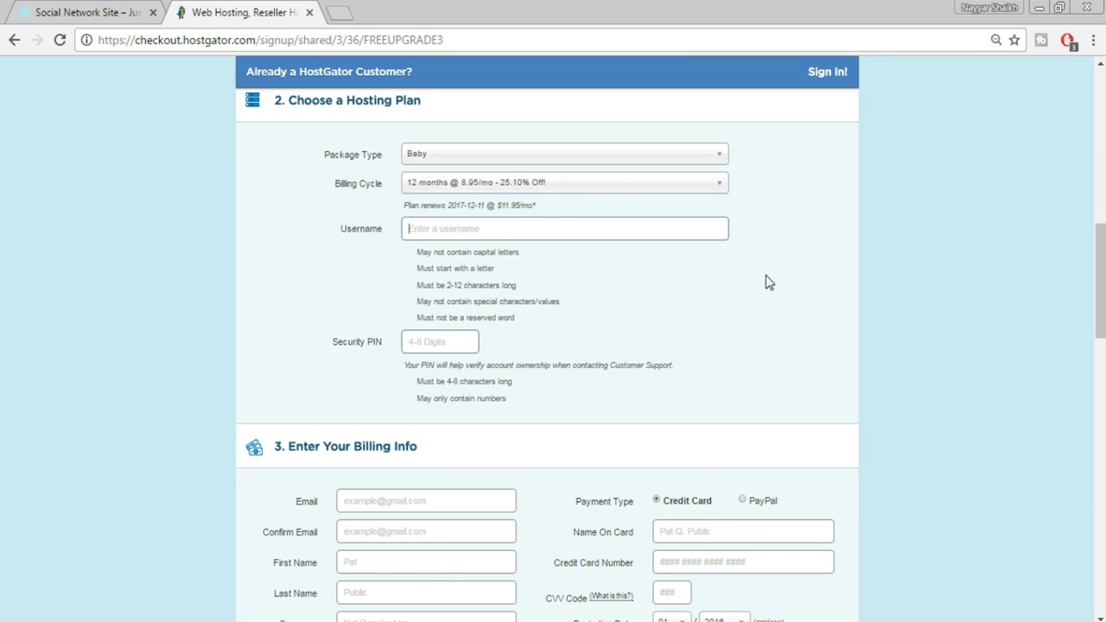
text(admi)
Enter a numeric security PIN for the hosting account
click(456, 343)
click(838, 348)
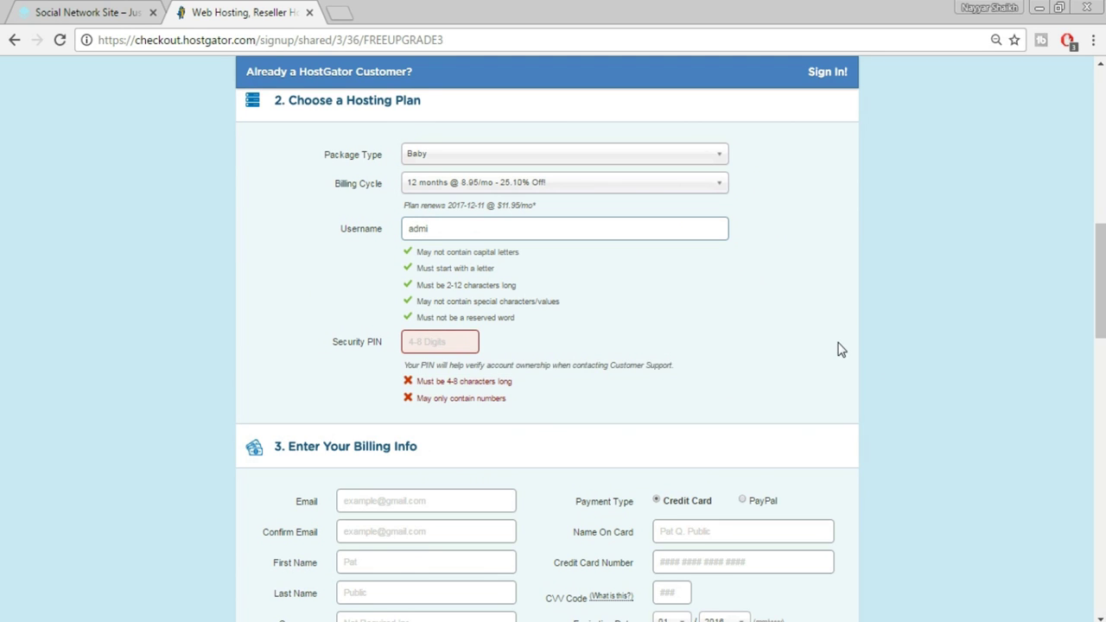
click(440, 343)
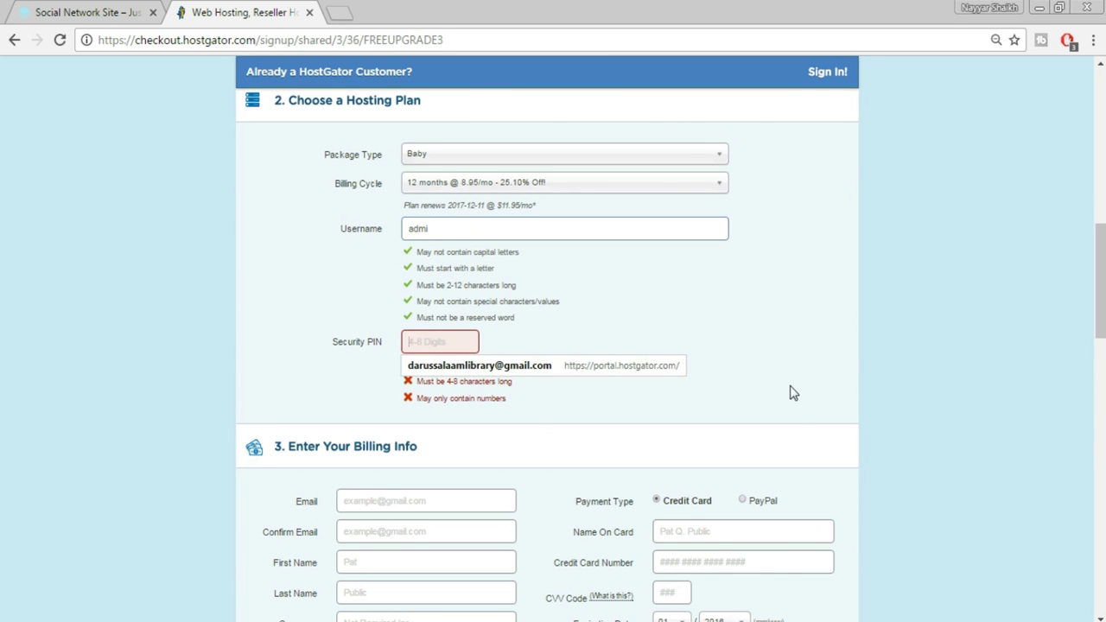
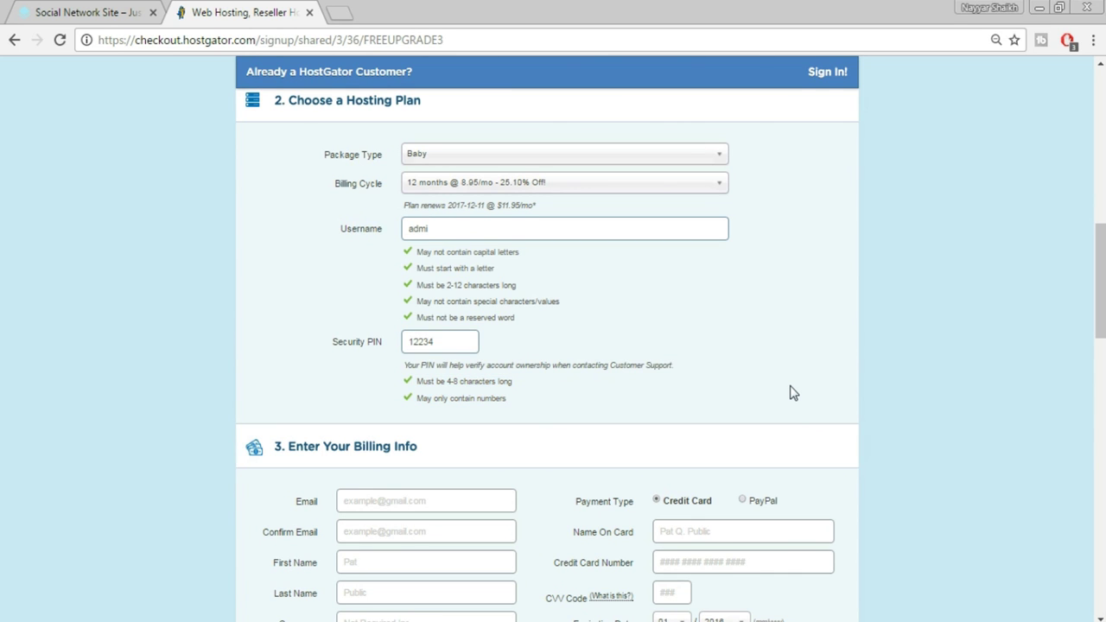
scroll(817, 380, down, 3)
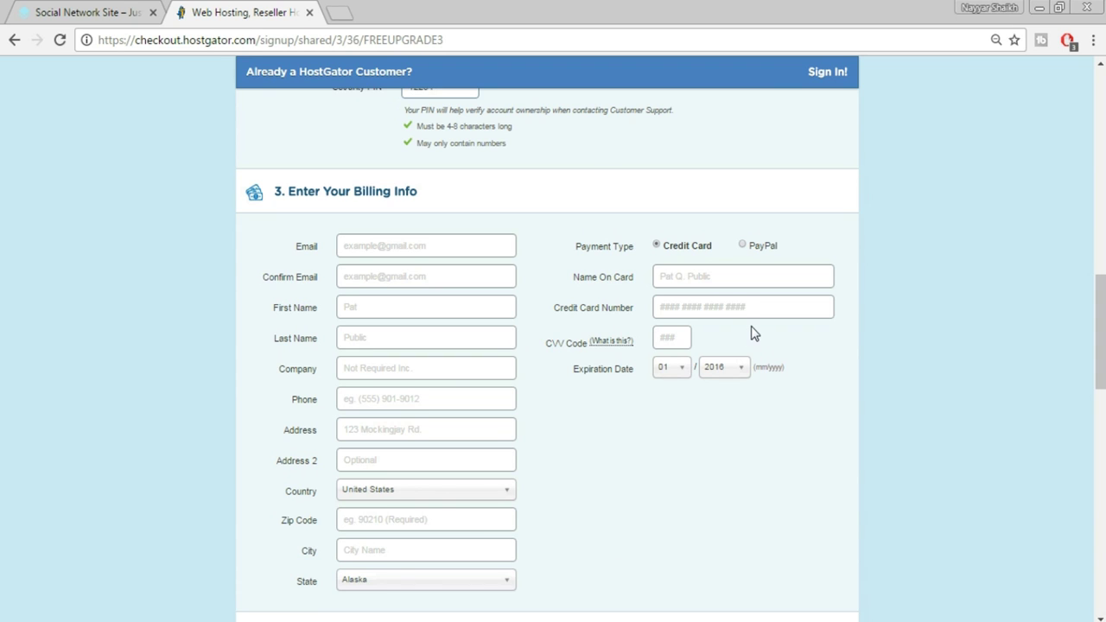
click(742, 246)
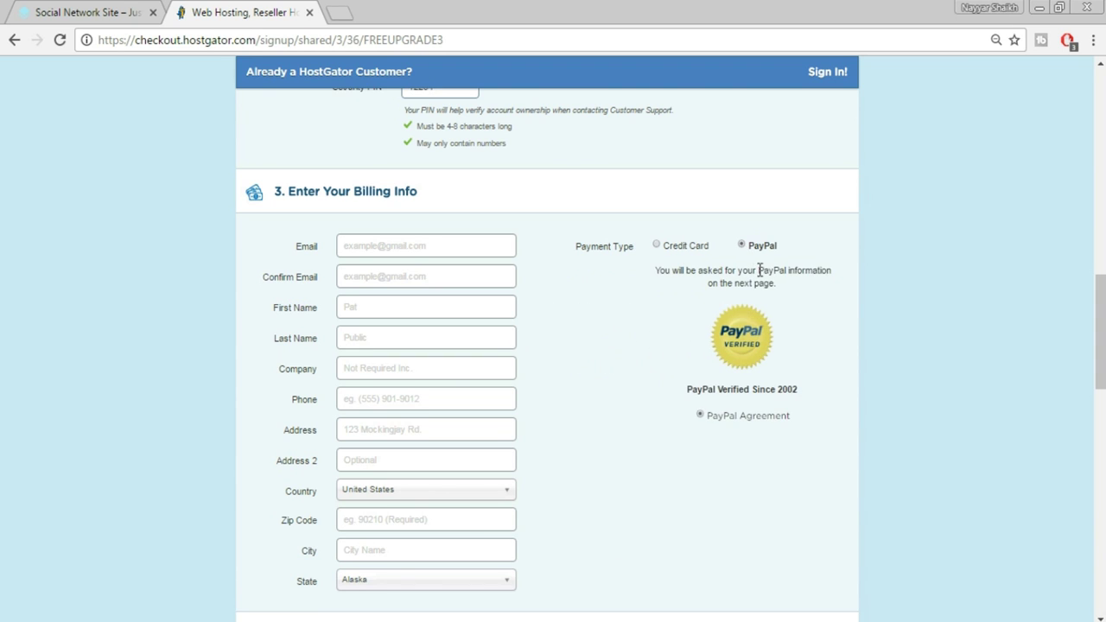
click(656, 247)
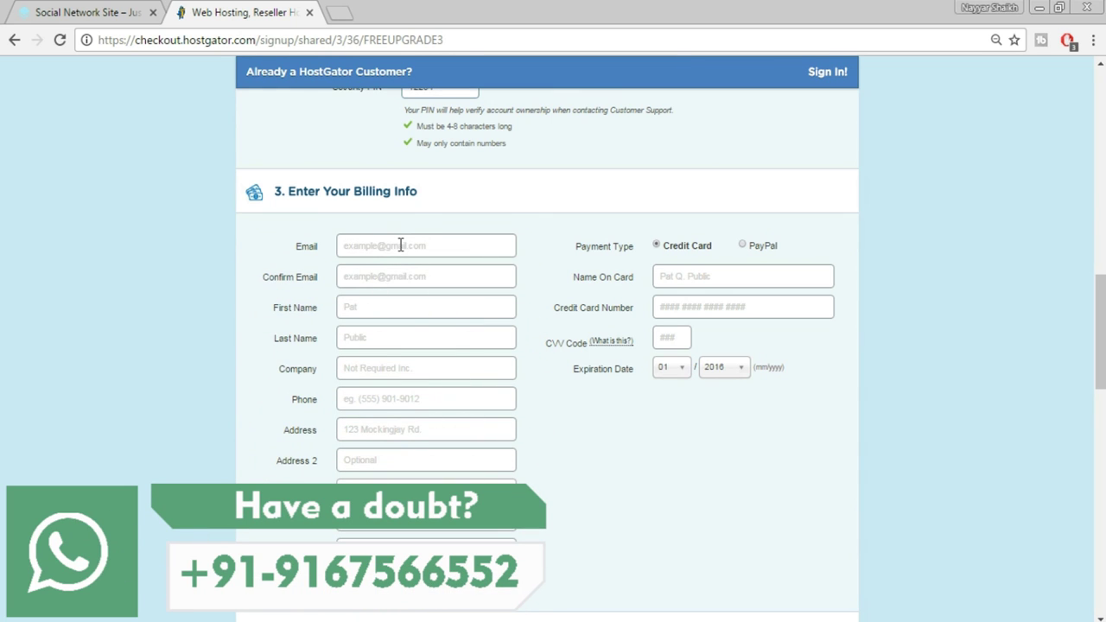
Decline the HackAlert and CodeGuard add-ons
scroll(679, 301, down, 7)
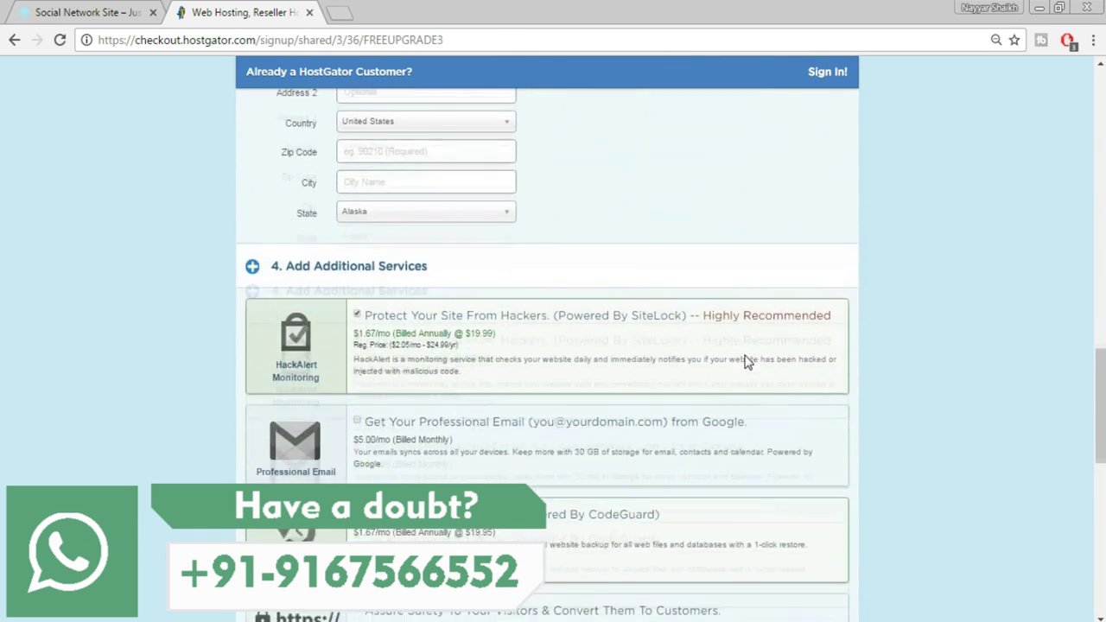
scroll(747, 363, up, 1)
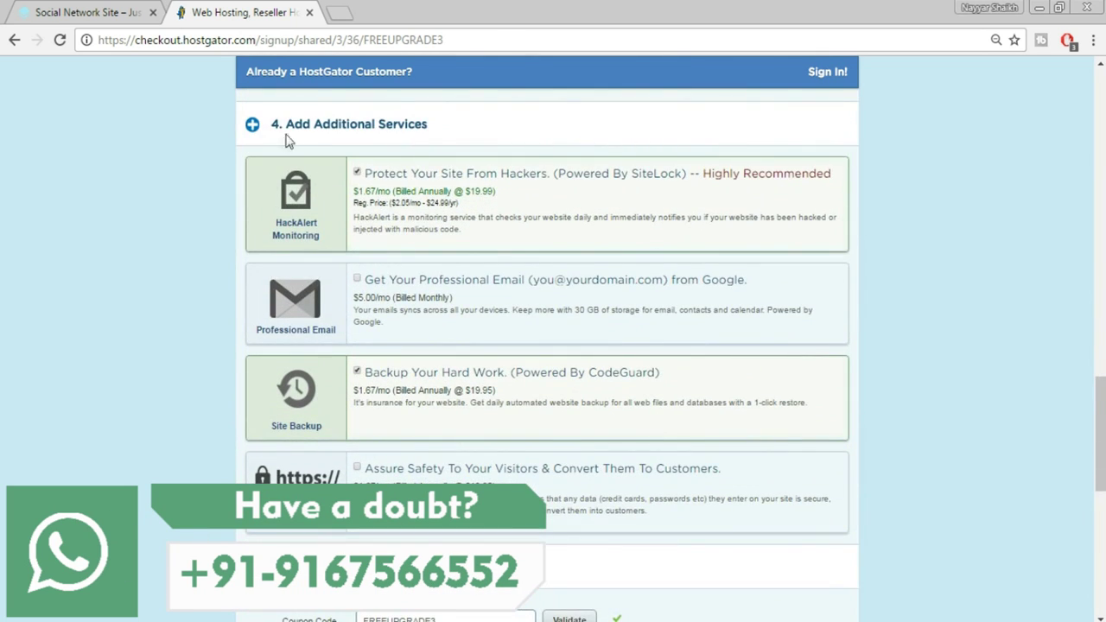
click(357, 172)
click(356, 371)
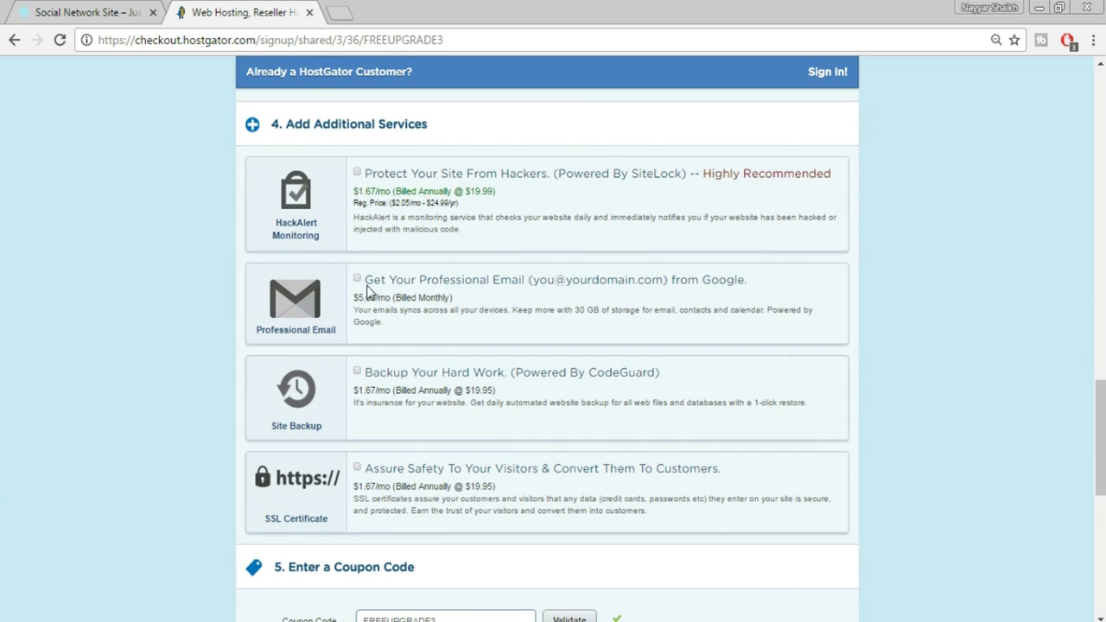
Apply and validate the coupon code WEBBDUDE45
scroll(550, 231, down, 4)
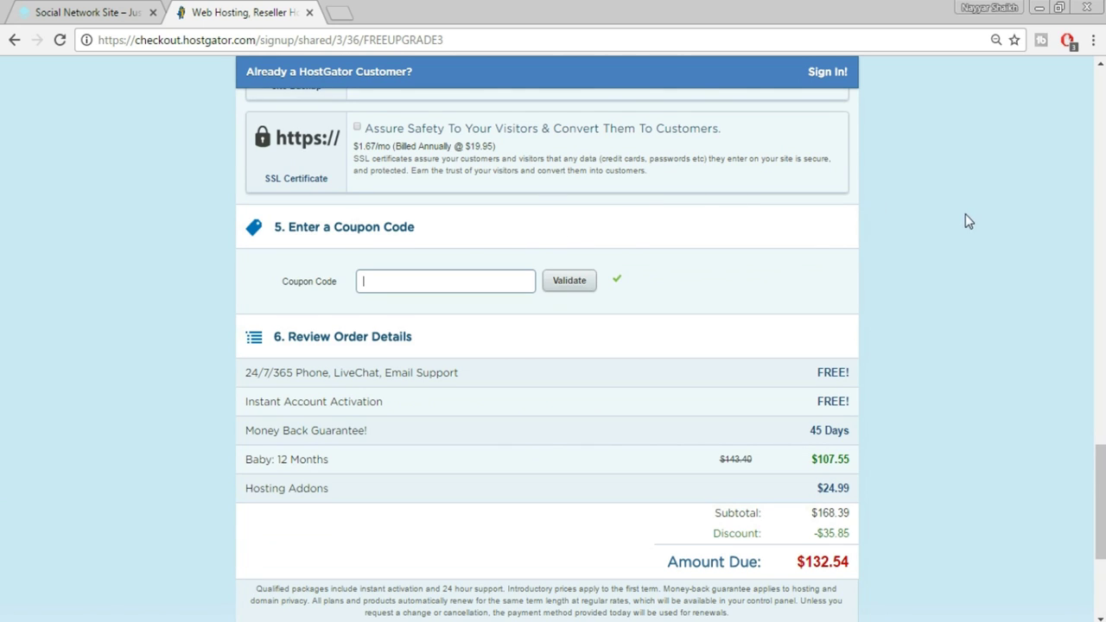
drag(288, 226, 435, 227)
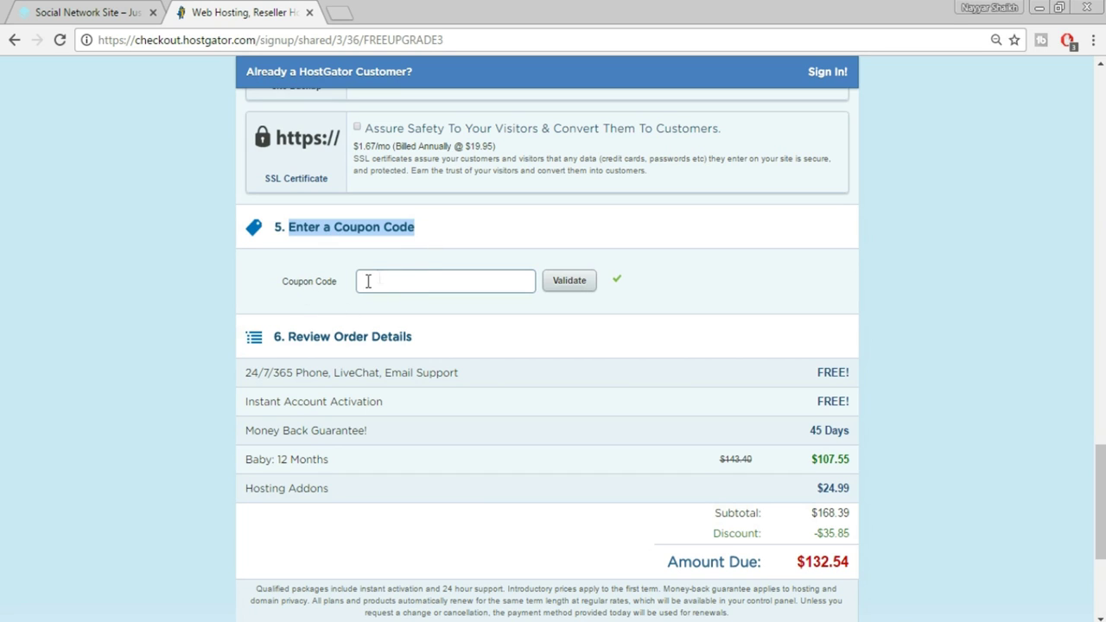
click(412, 278)
text(WEBBDUDE45)
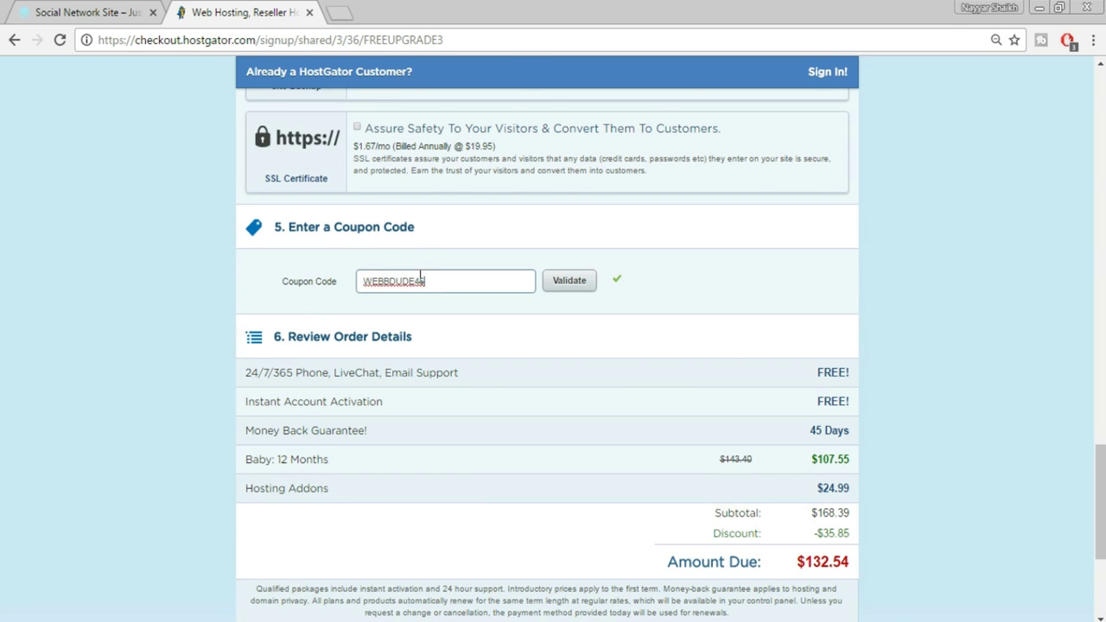
click(566, 283)
Accept the terms of service and recheck the entered coupon code
scroll(881, 298, down, 2)
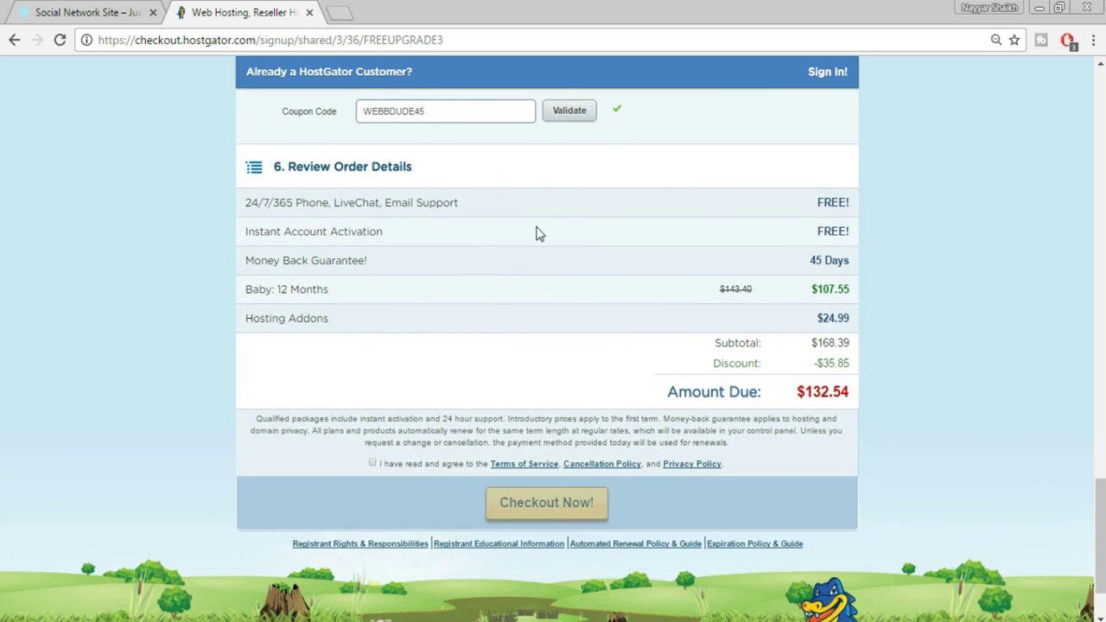
click(372, 464)
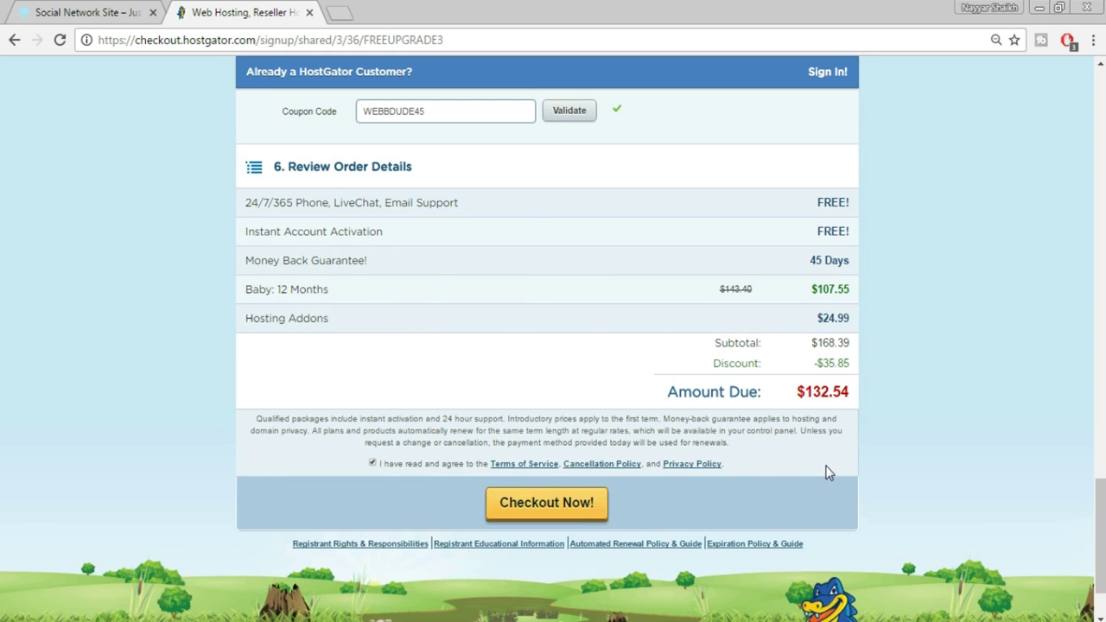
scroll(953, 459, up, 1)
scroll(950, 460, up, 1)
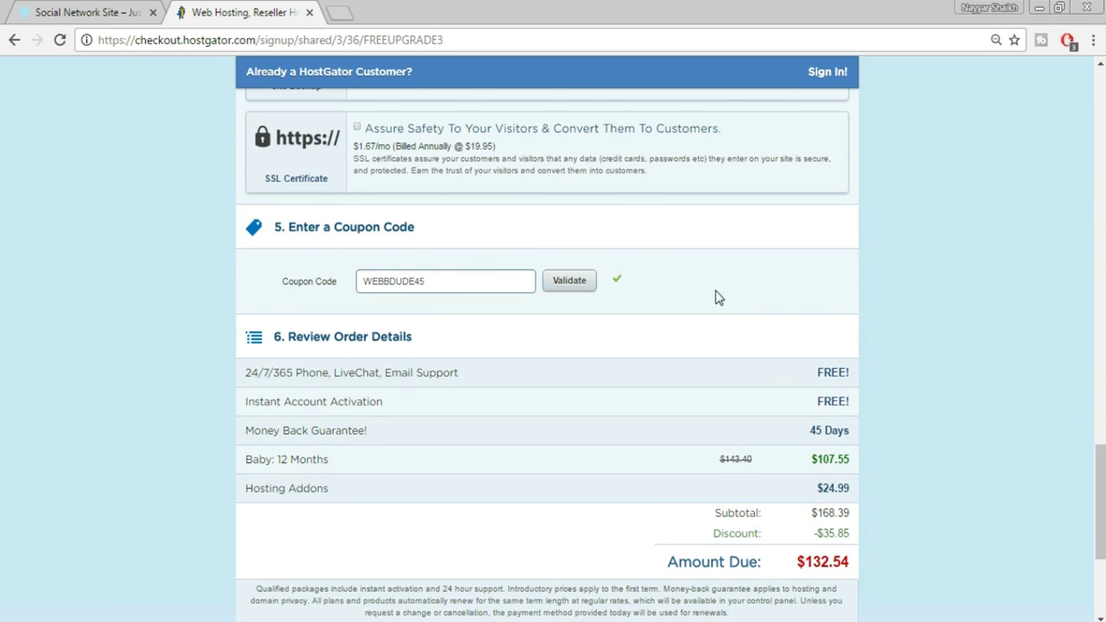
drag(484, 283, 318, 281)
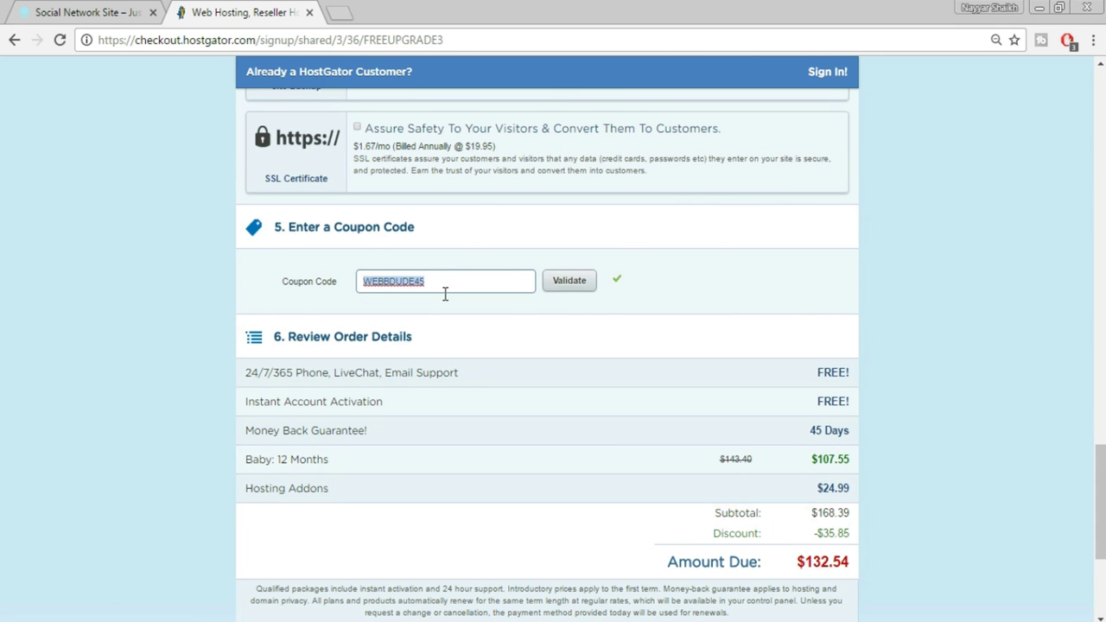
scroll(941, 368, down, 3)
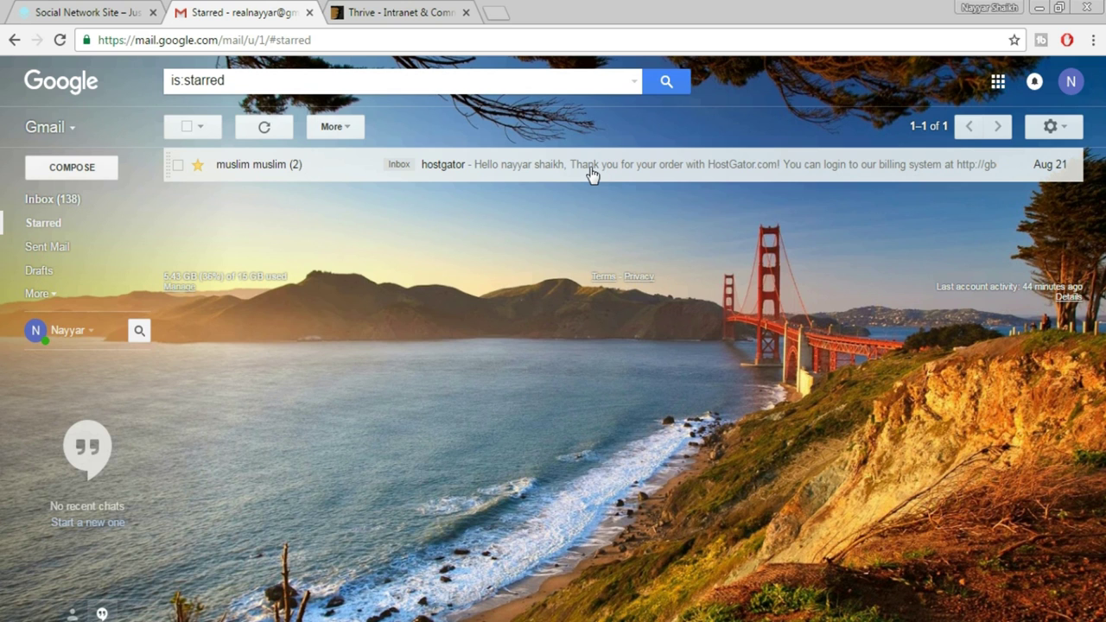
Open the HostGator order email's control panel link in a new tab showing the cPanel login
click(591, 176)
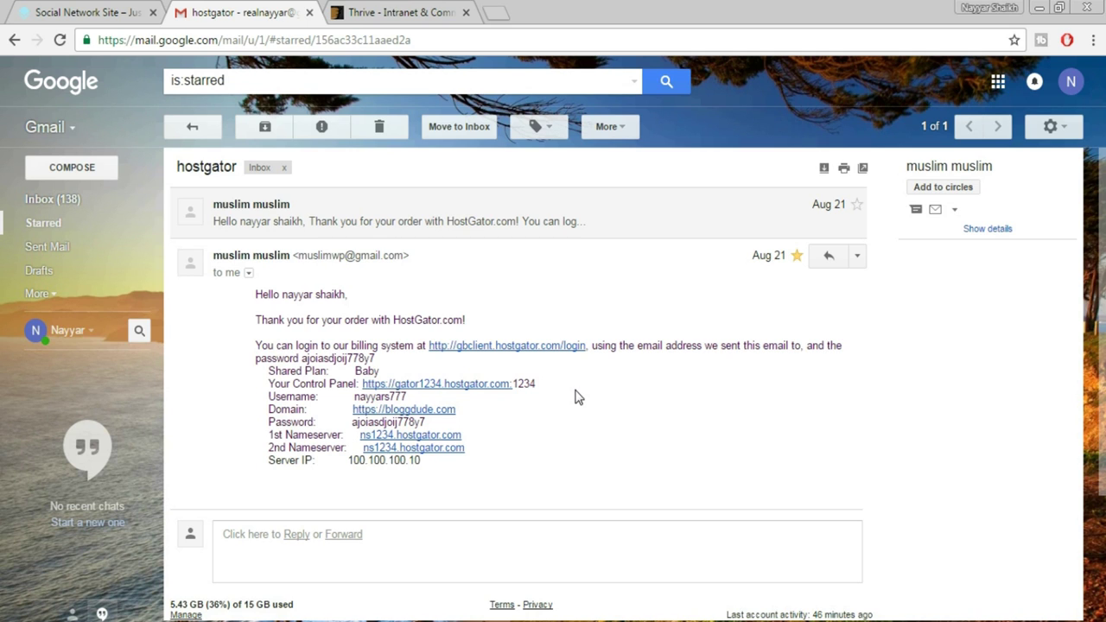
right_click(443, 383)
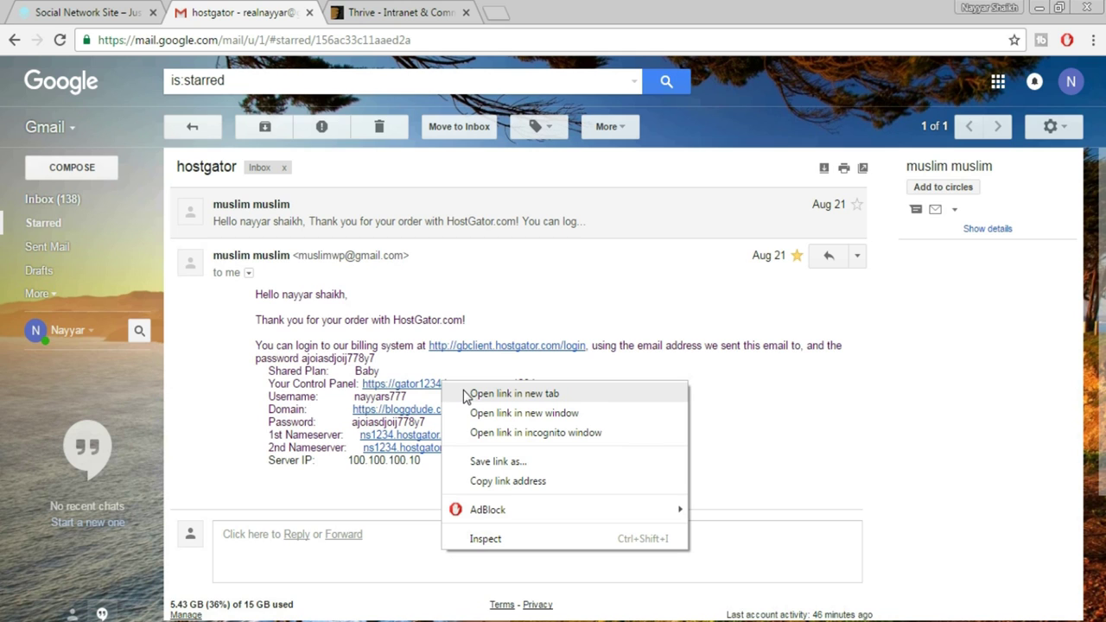
click(513, 394)
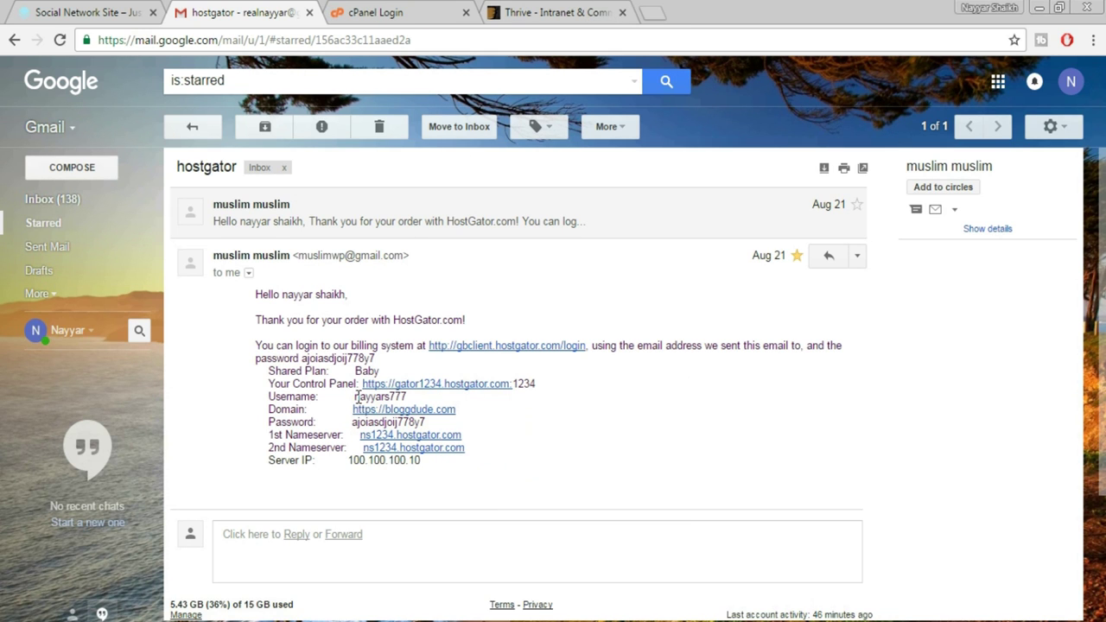
click(367, 12)
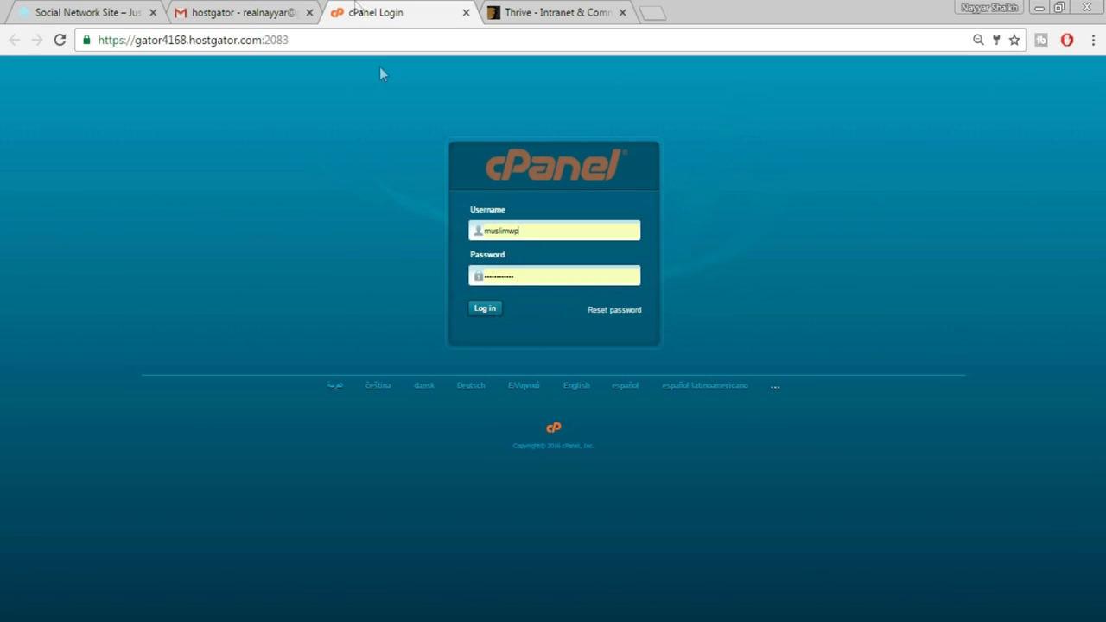
Log in to HostGator cPanel with the prefilled credentials
click(485, 309)
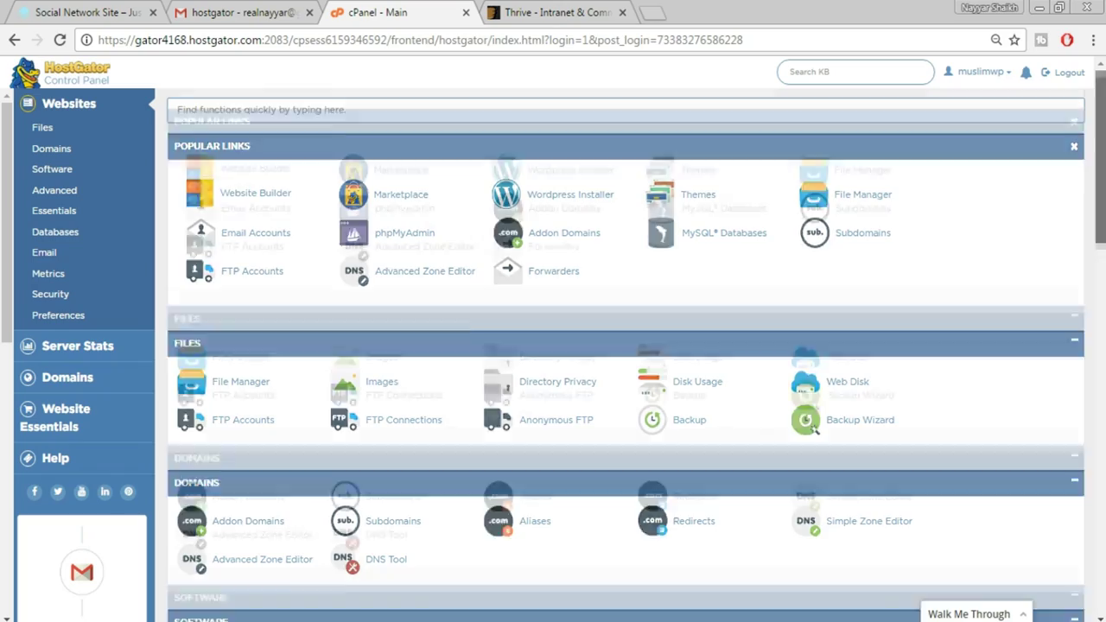
Launch the WordPress Installer from cPanel's Popular Links
scroll(626, 354, down, 8)
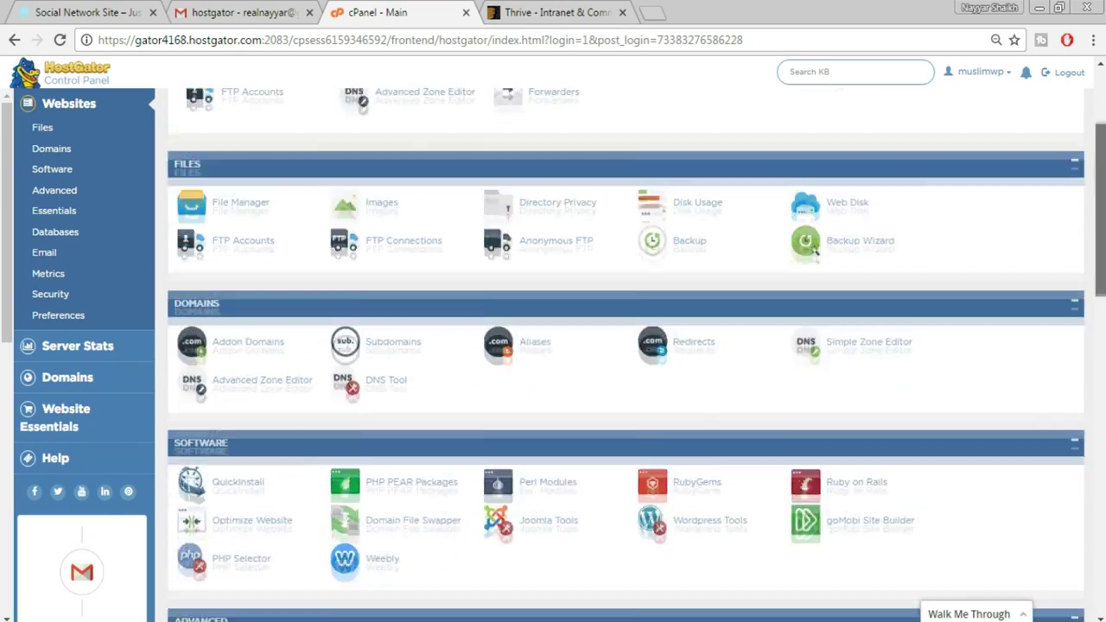
scroll(587, 345, down, 5)
scroll(587, 345, up, 20)
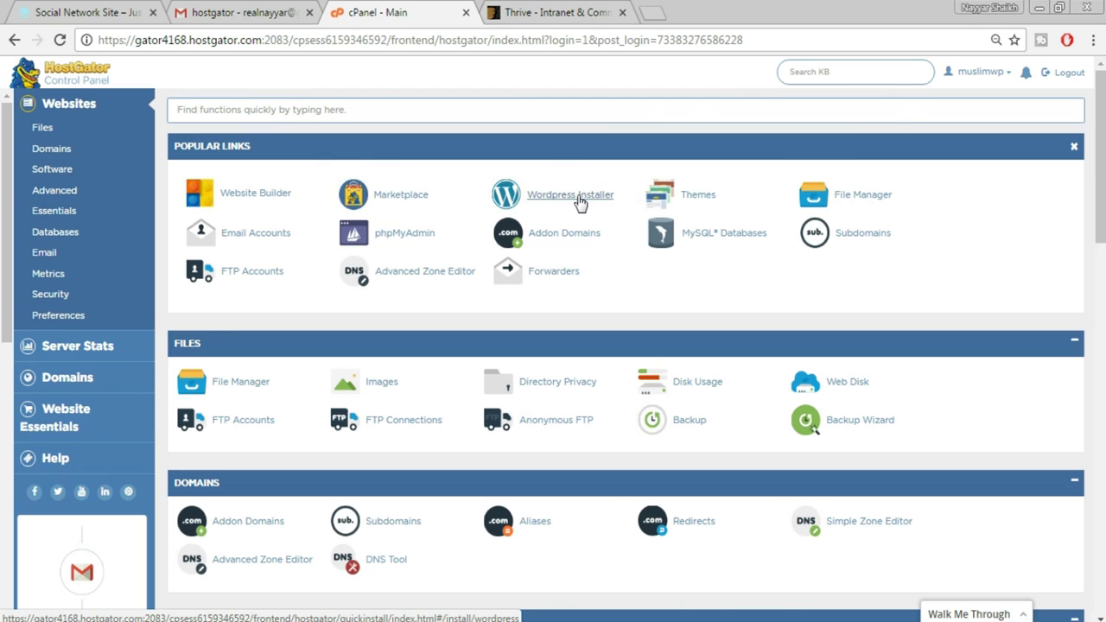
click(570, 195)
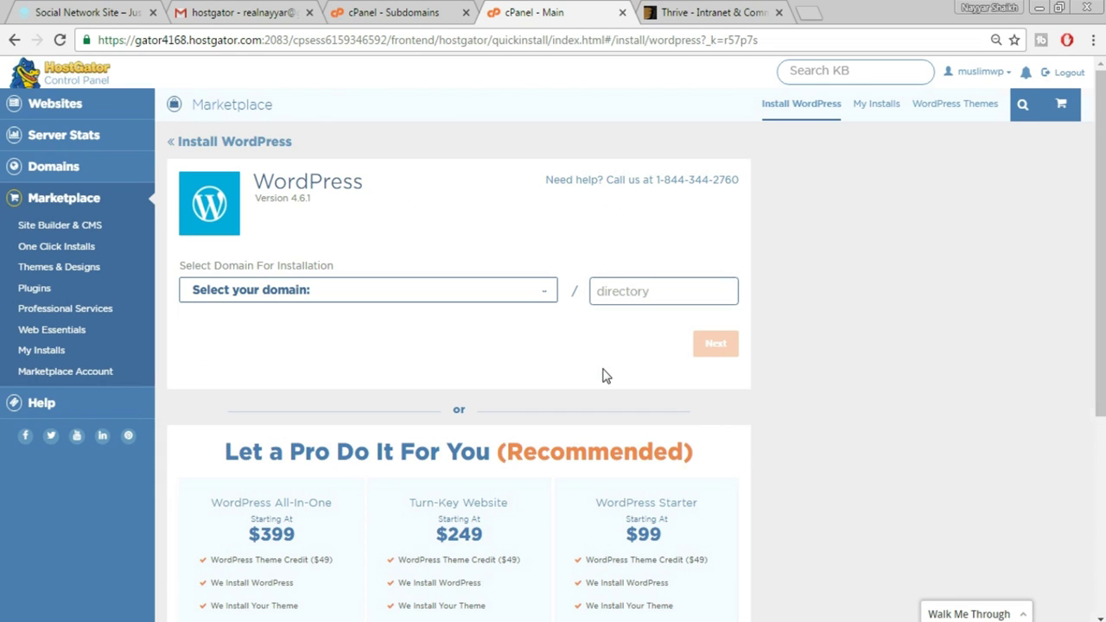
Install to thrivetheme.bloggdude.com, titled 'Social Network SIte', with admin details filled and terms accepted
click(486, 293)
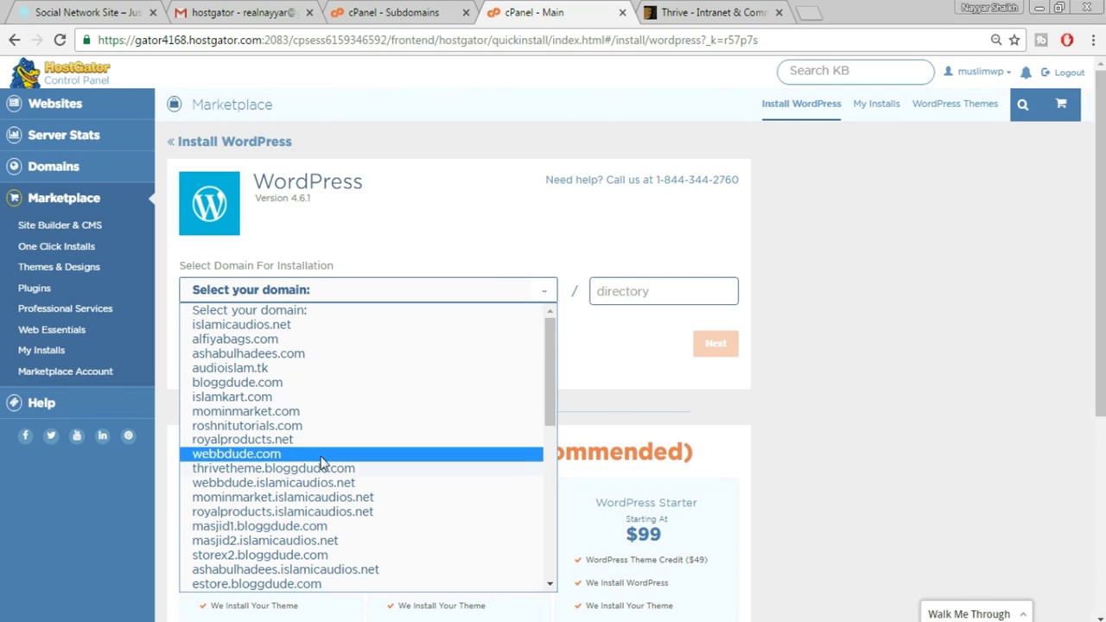
click(324, 470)
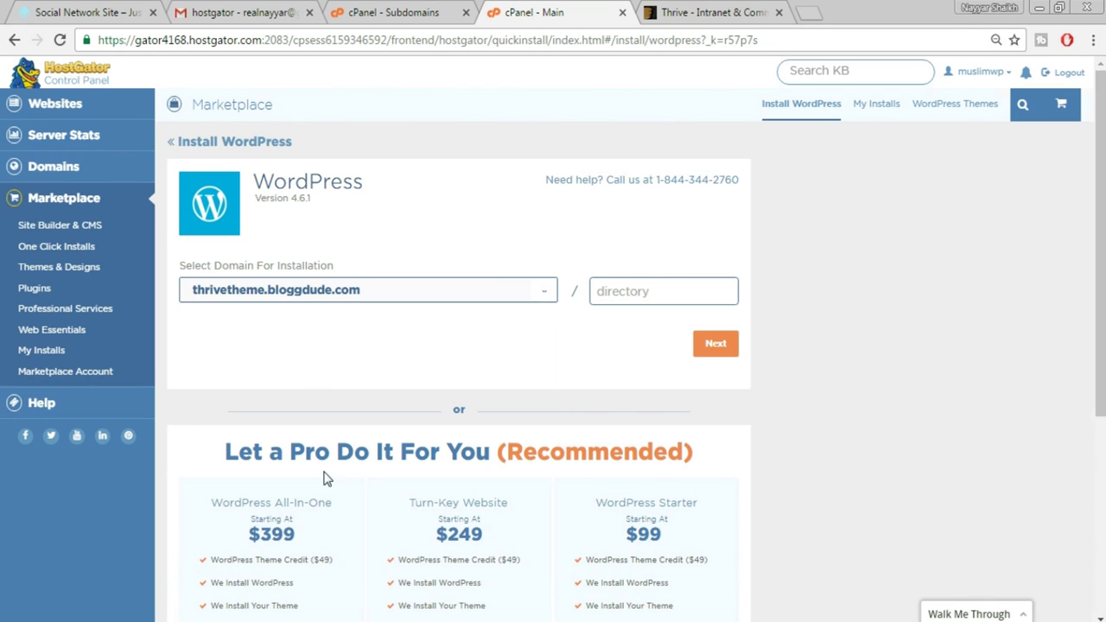
click(632, 295)
click(715, 345)
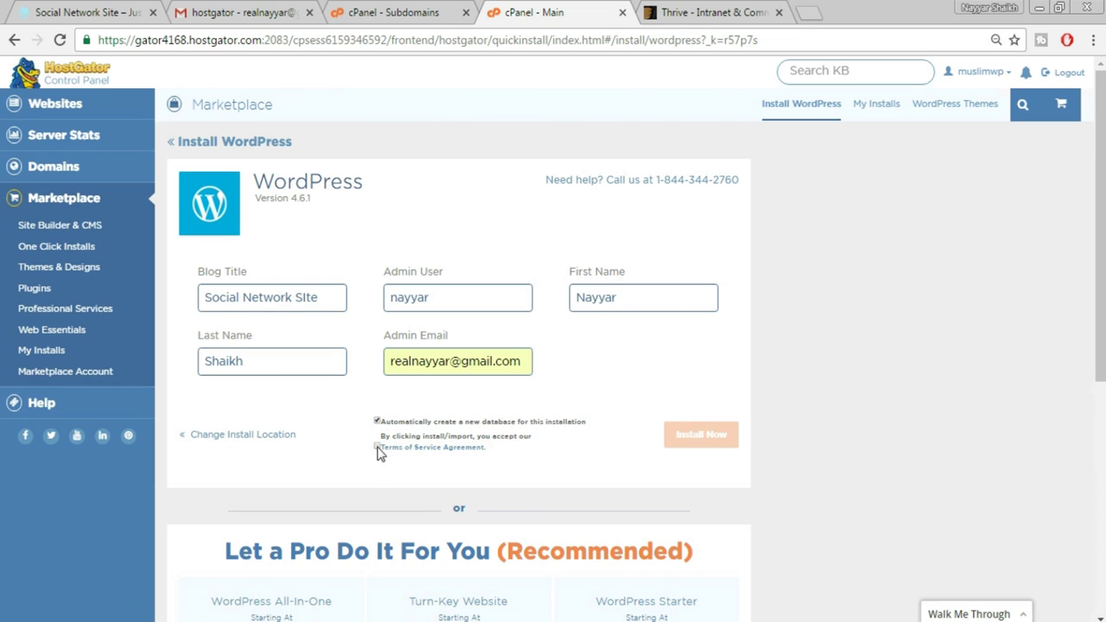
click(378, 447)
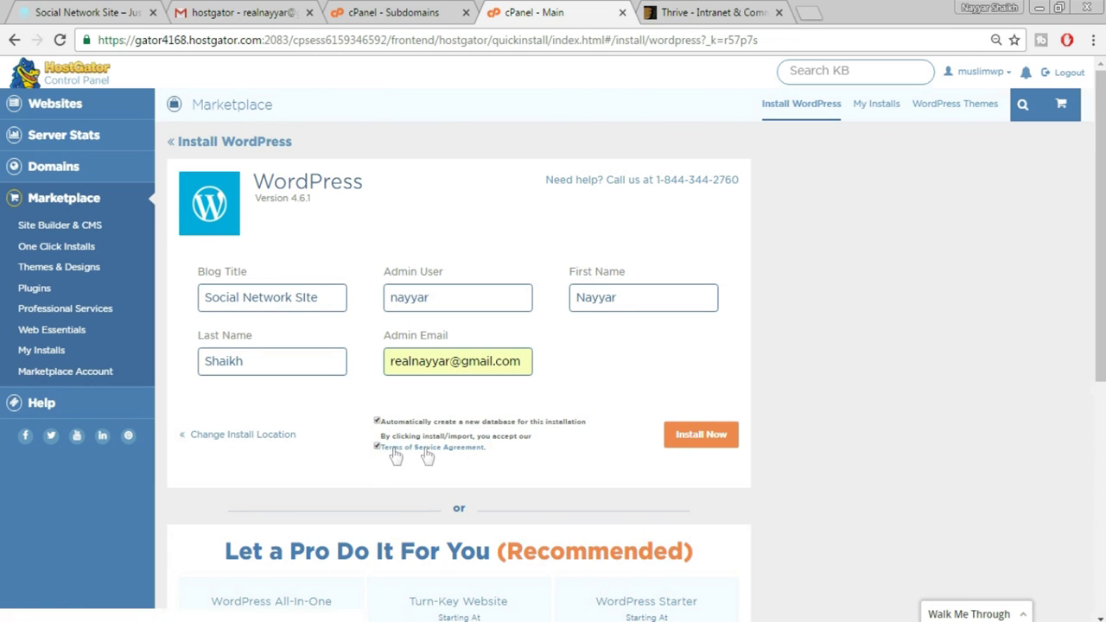
Run the WordPress install and open thrivetheme.bloggdude.com in a new tab
click(698, 441)
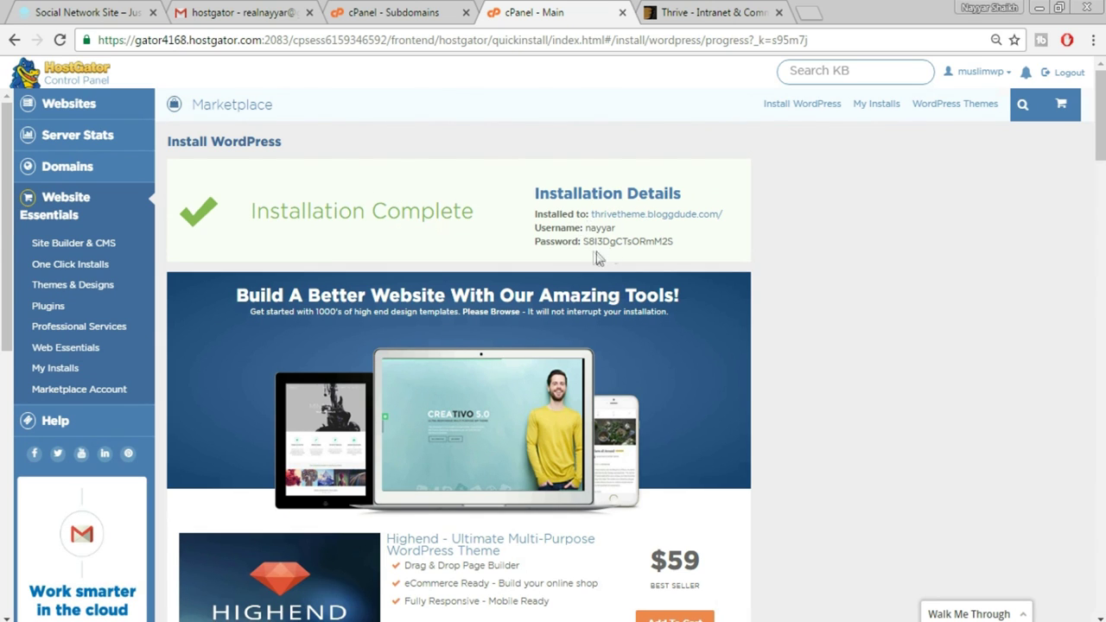
right_click(655, 215)
click(728, 226)
key(ctrl+Tab)
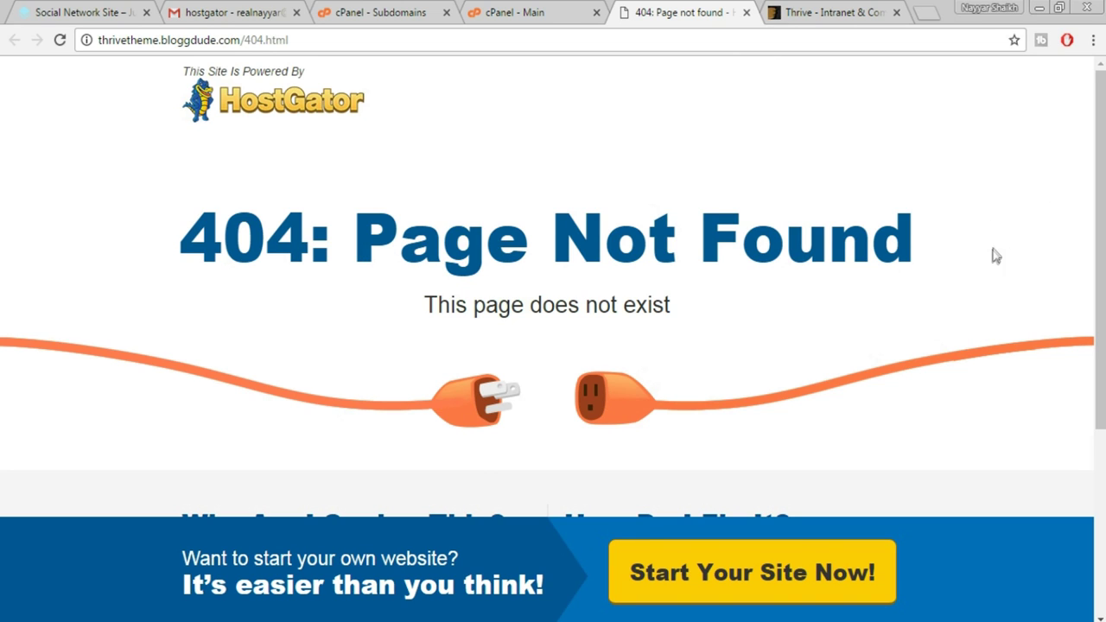
Reload the new site until it shows the Website Coming Soon page
click(499, 42)
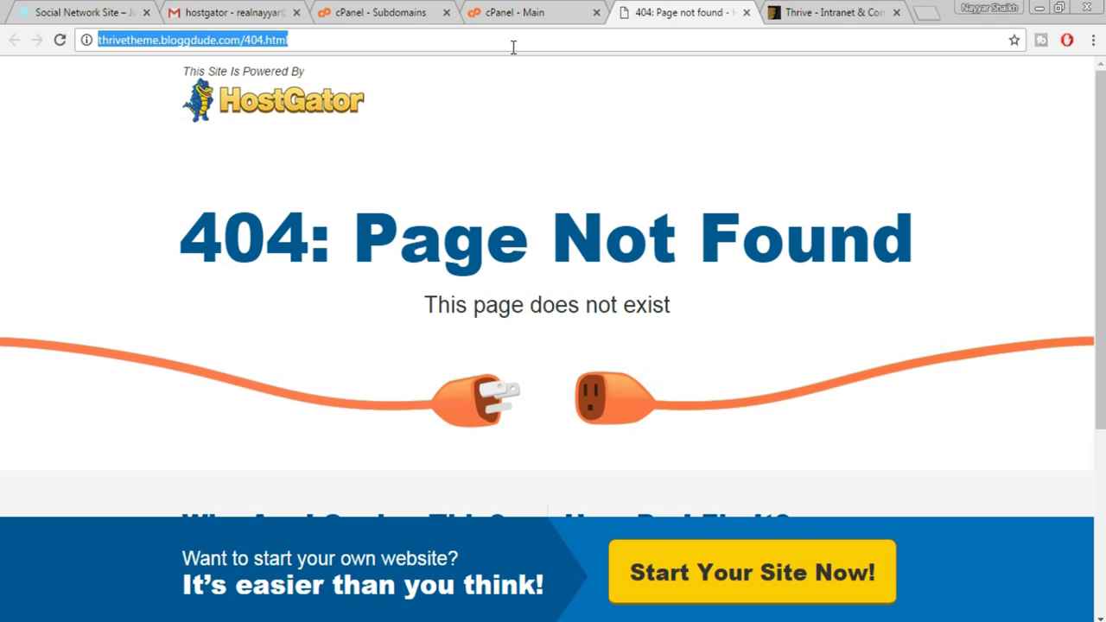
key(Return)
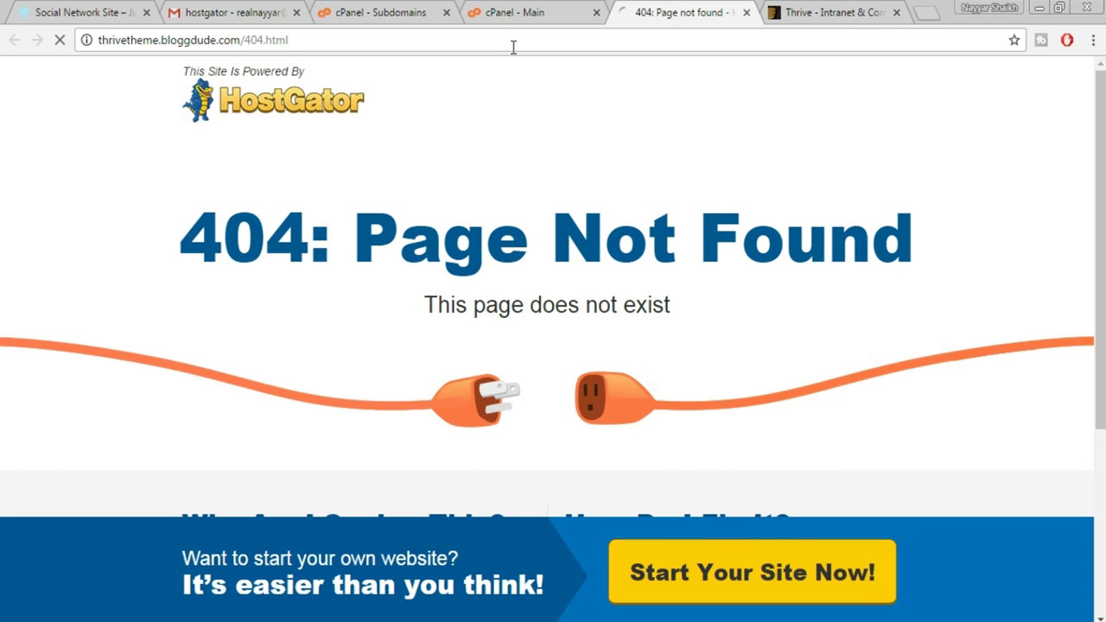
click(57, 40)
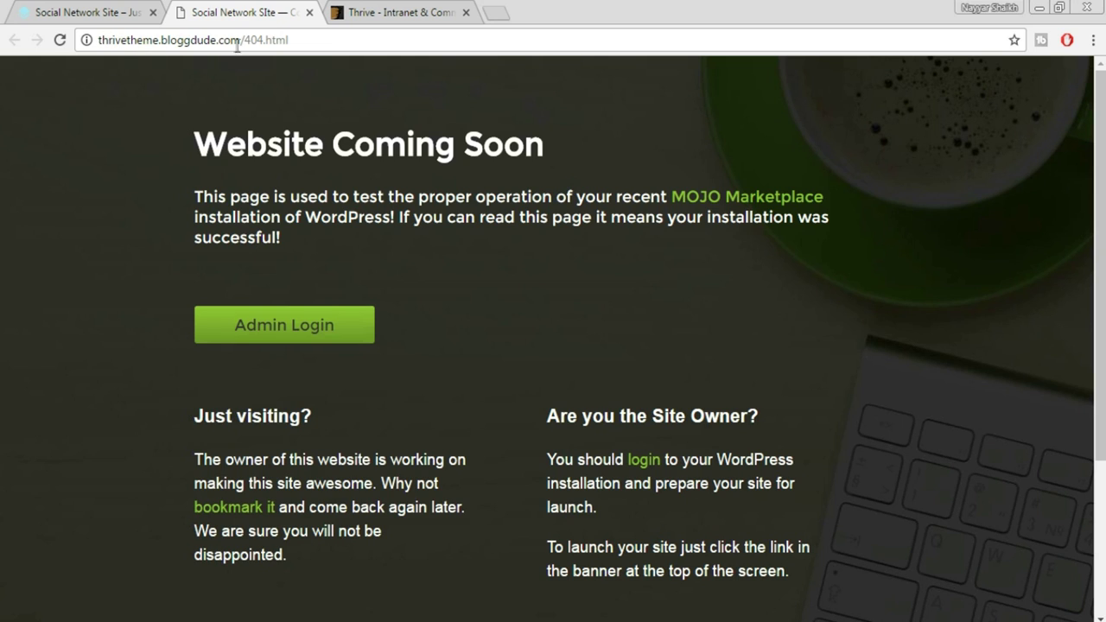
Replace 404.html with wp-admin to load thrivetheme.bloggdude.com/wp-admin
drag(246, 44, 314, 44)
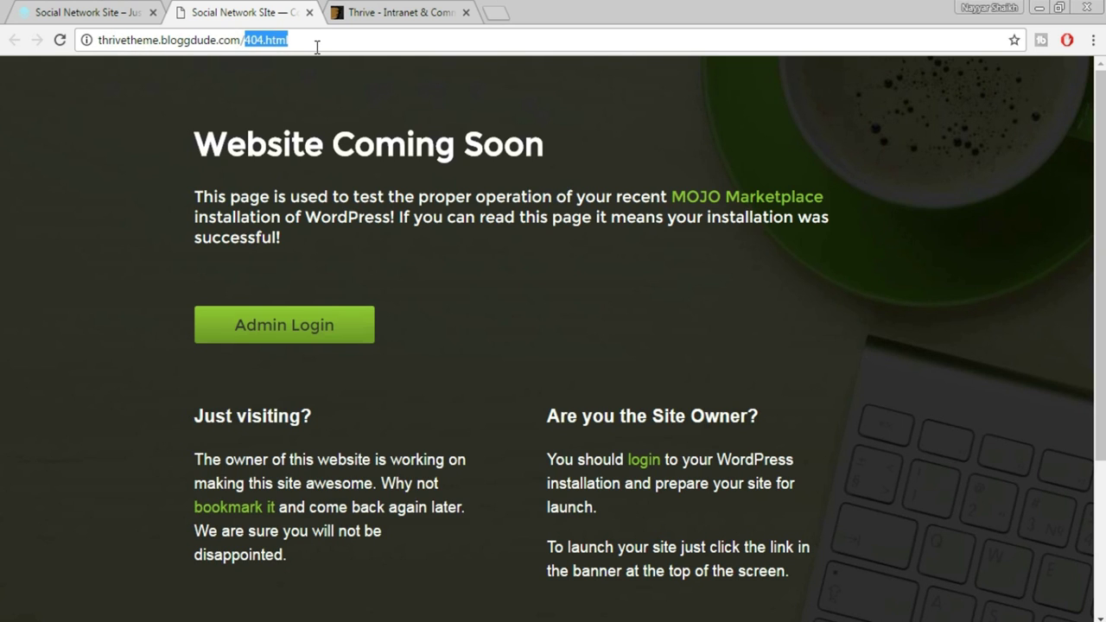
key(BackSpace)
text(w)
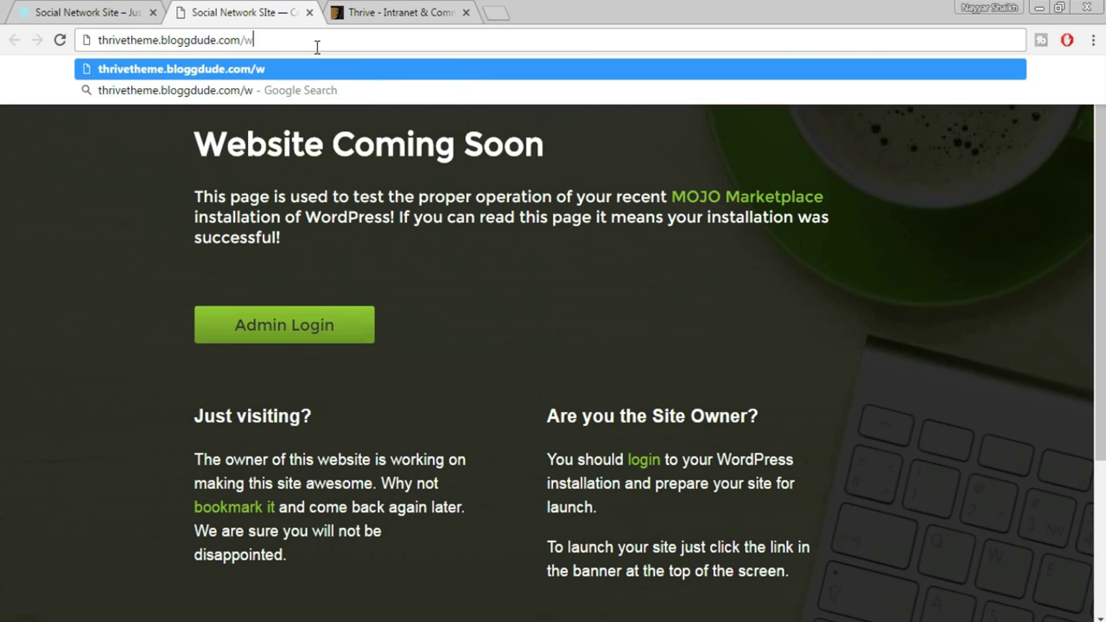
text(p-admin)
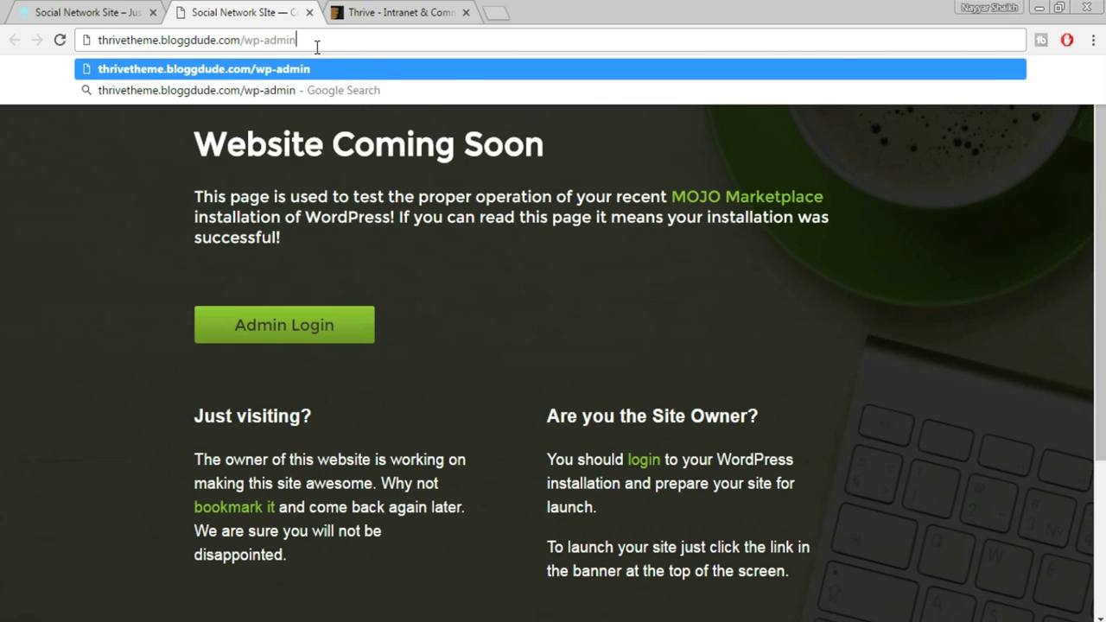
key(Return)
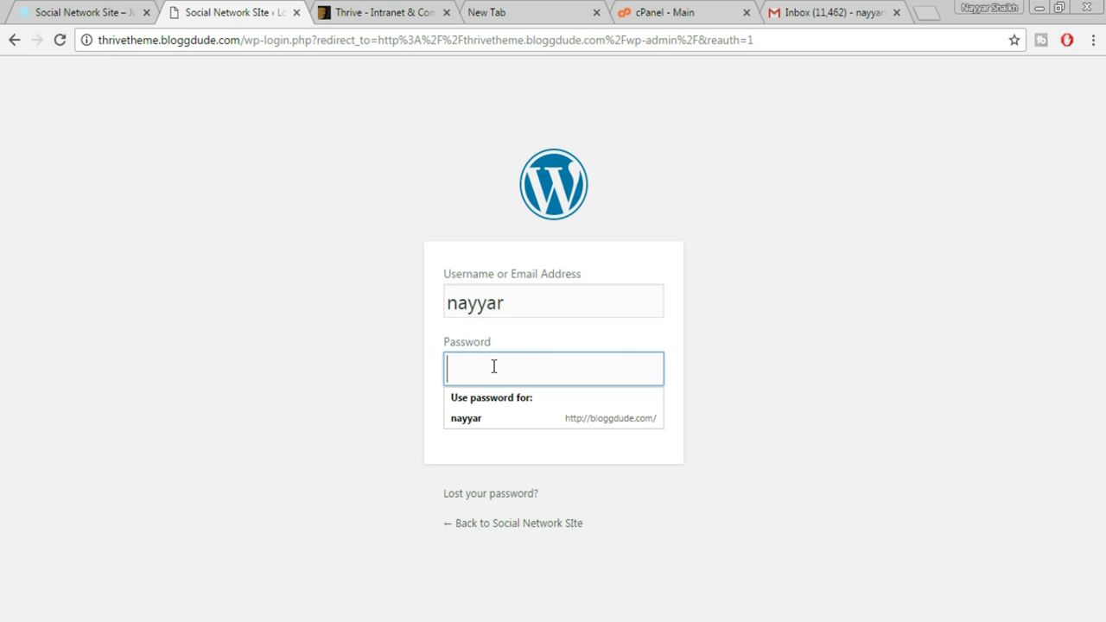
Log in to the WordPress dashboard and open Visit Site's front page in a new tab
click(561, 415)
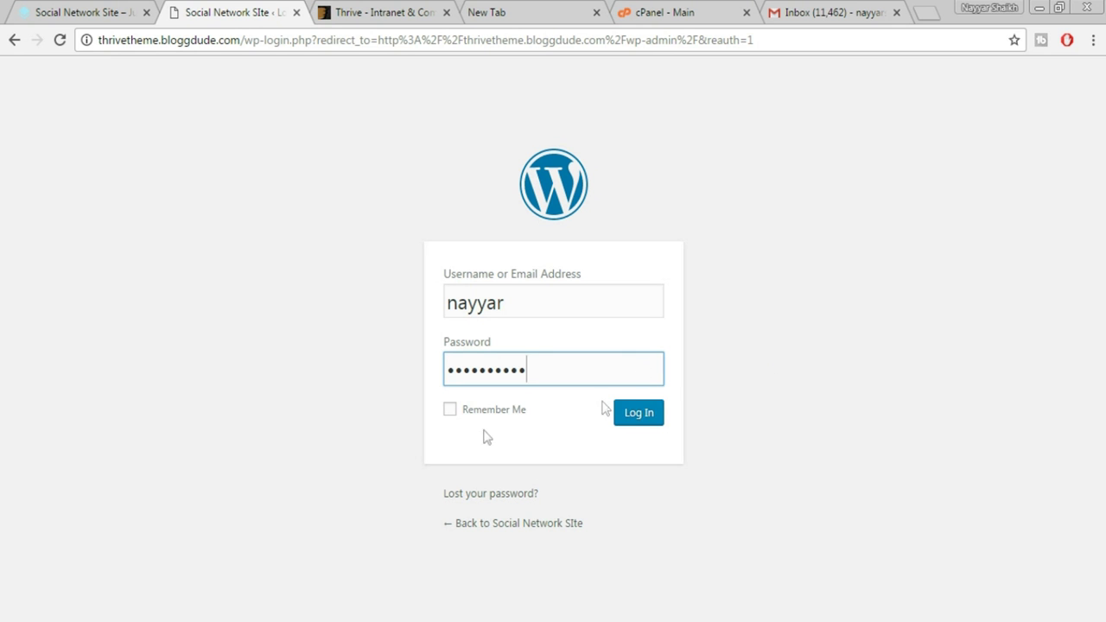
click(633, 423)
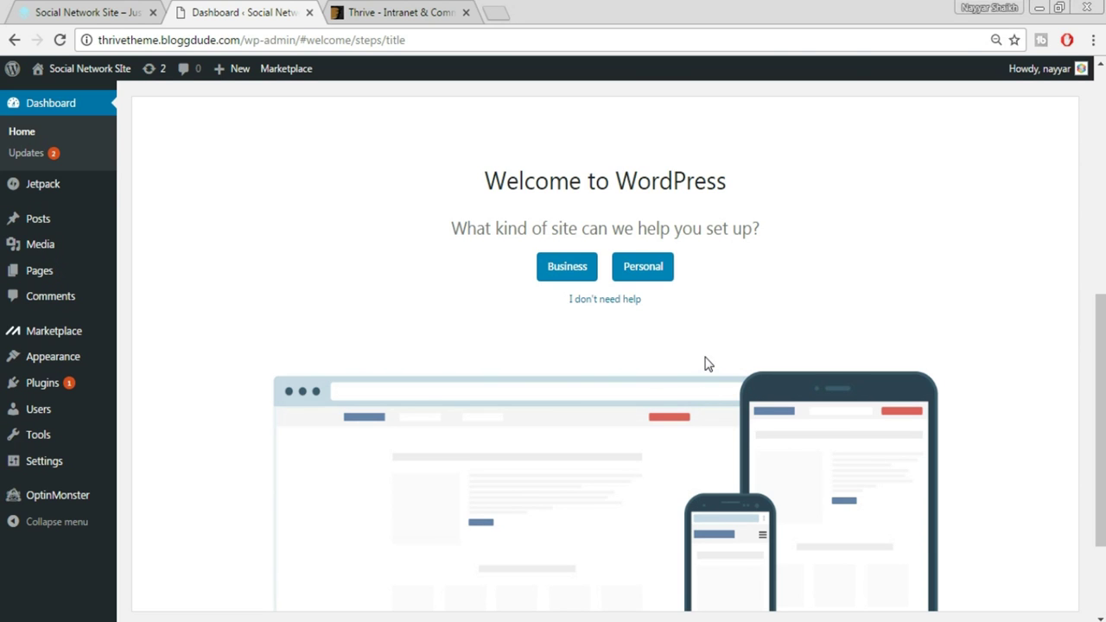
mouse_move(76, 76)
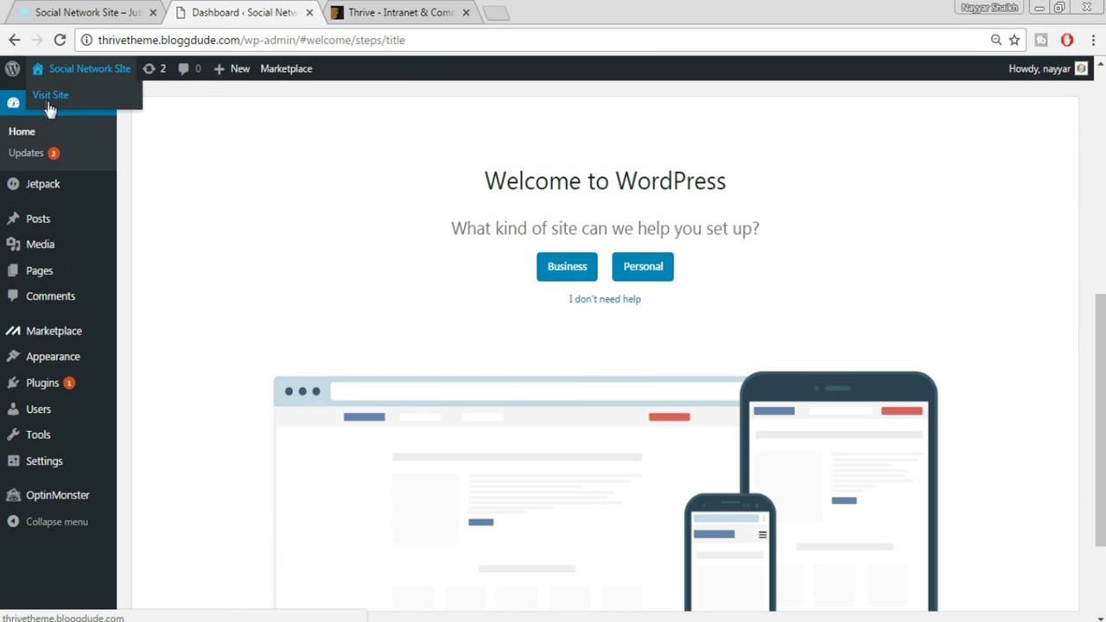
right_click(52, 104)
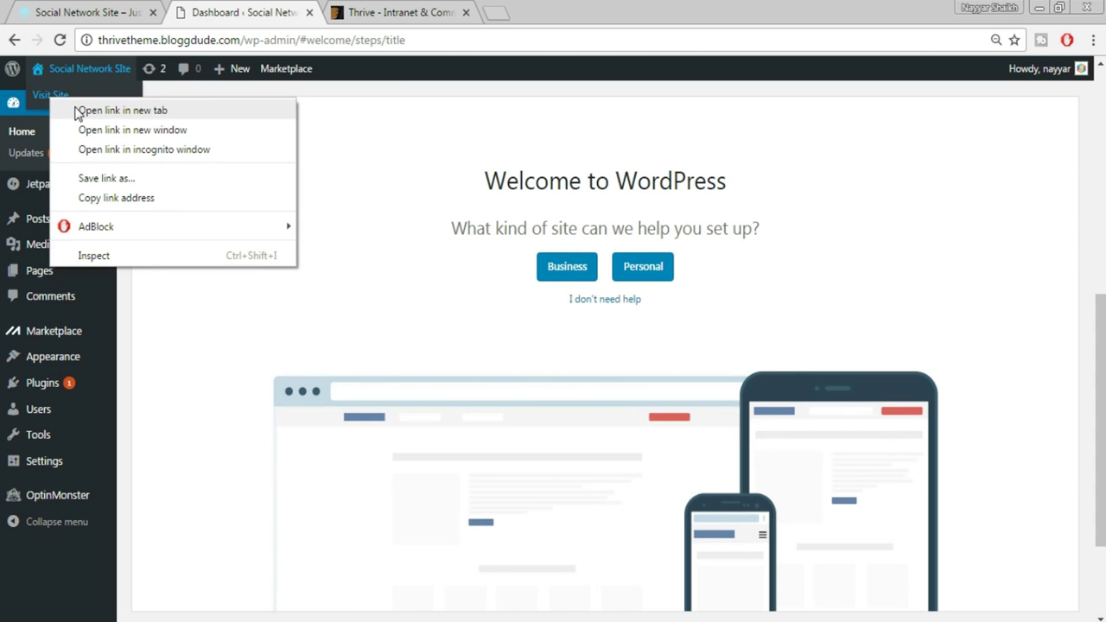
click(121, 110)
click(402, 12)
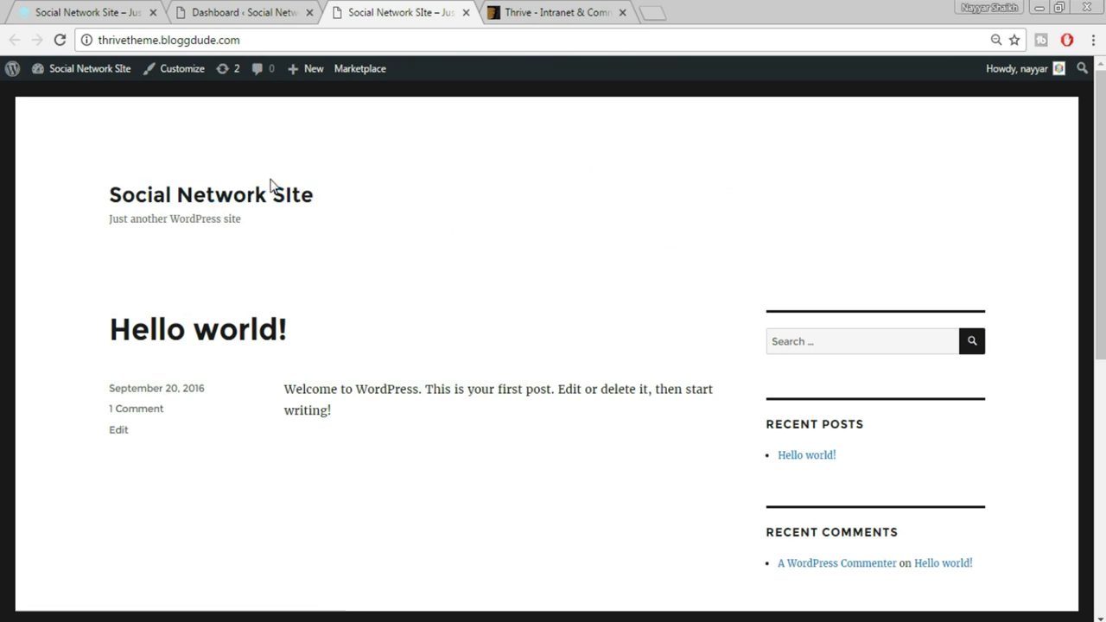
Compare the Thrive demo site with the new front page, then view the Thrive ThemeForest page
scroll(976, 276, down, 6)
scroll(980, 366, up, 6)
click(39, 12)
scroll(1050, 298, down, 3)
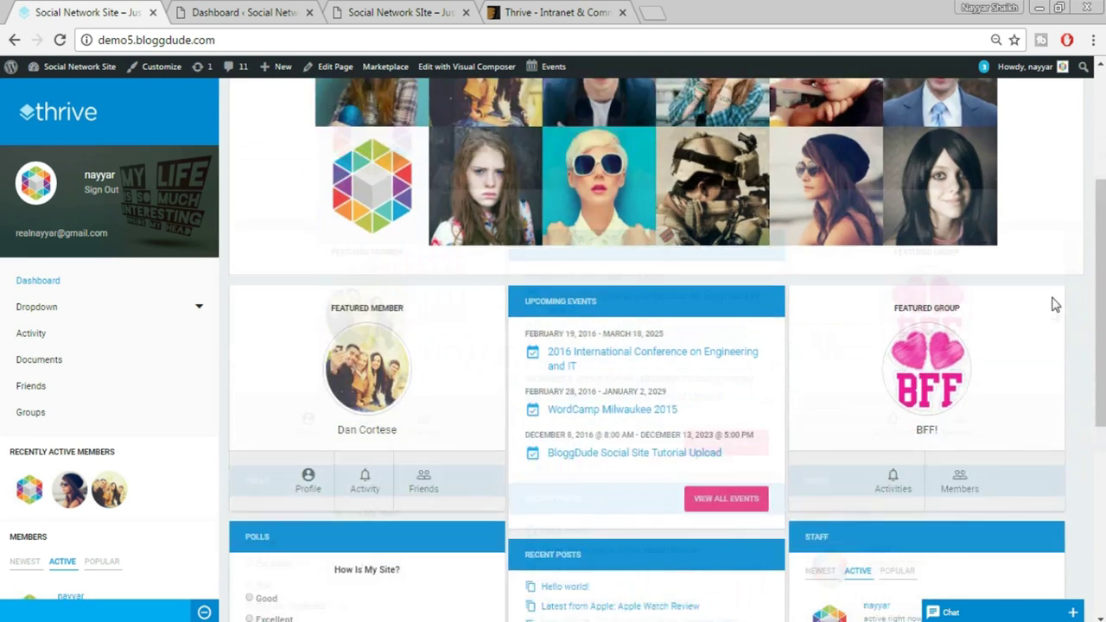
scroll(1047, 326, down, 5)
scroll(1027, 403, up, 10)
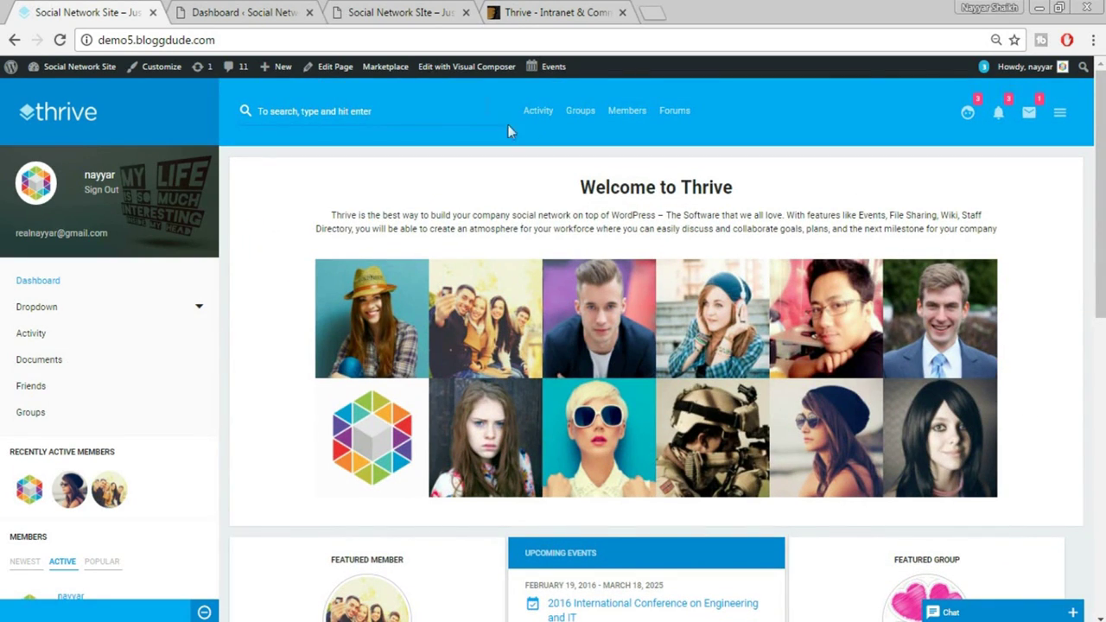
click(386, 13)
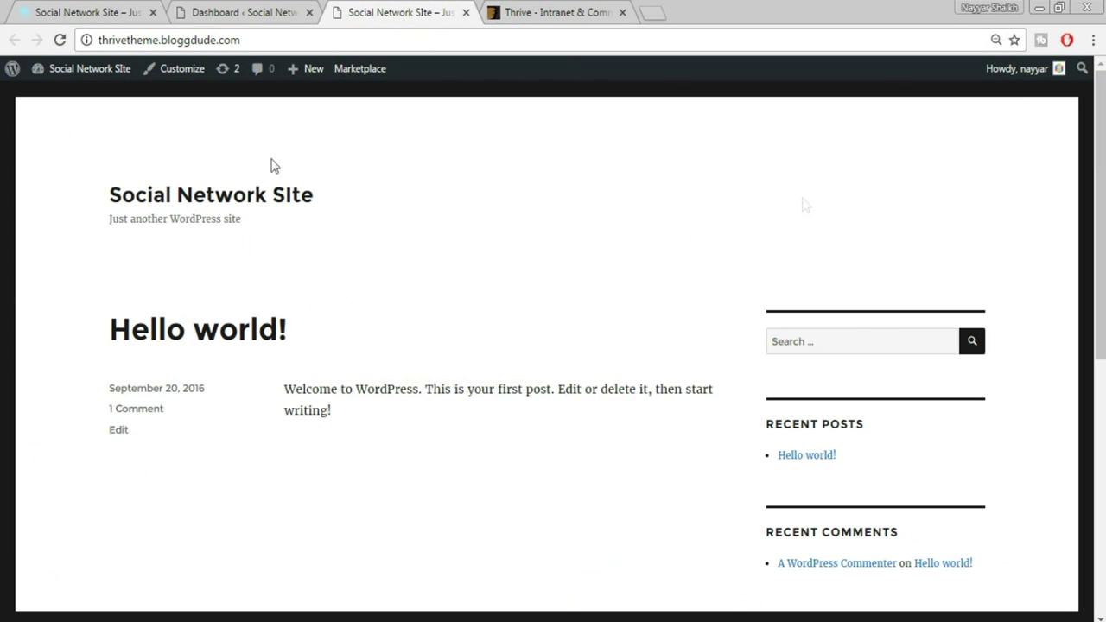
scroll(1091, 323, down, 1)
key(ctrl+1)
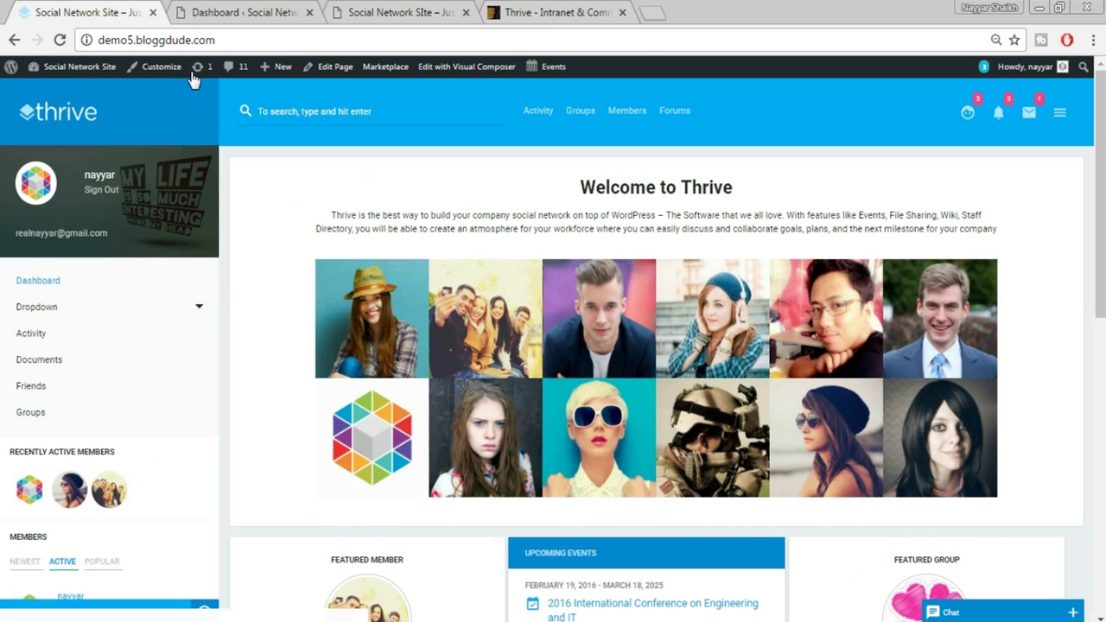
scroll(1014, 473, down, 5)
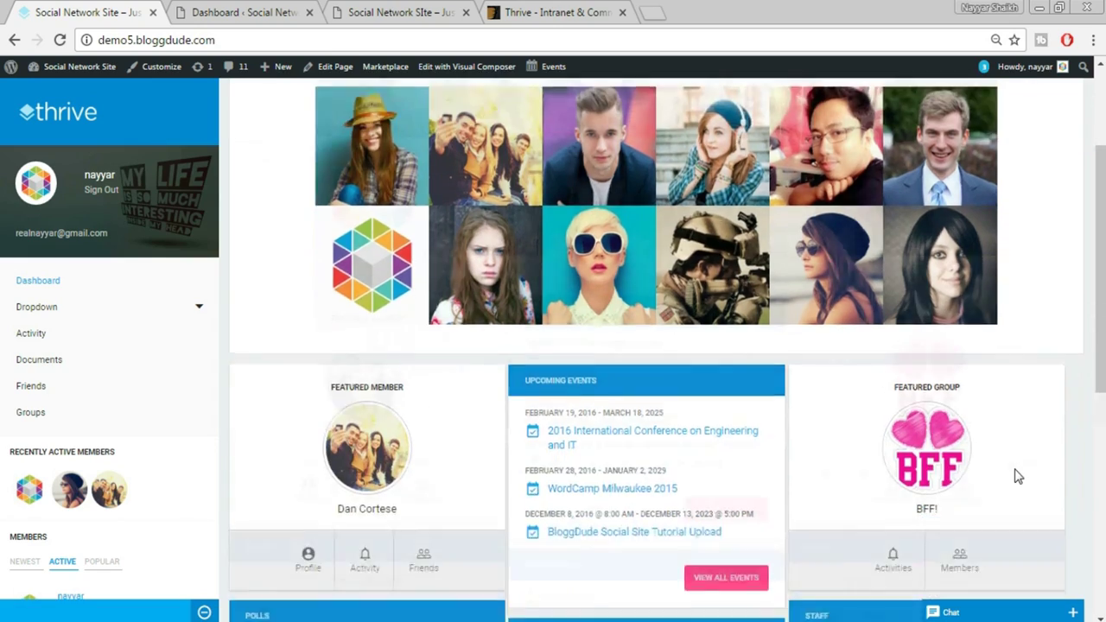
scroll(384, 480, up, 5)
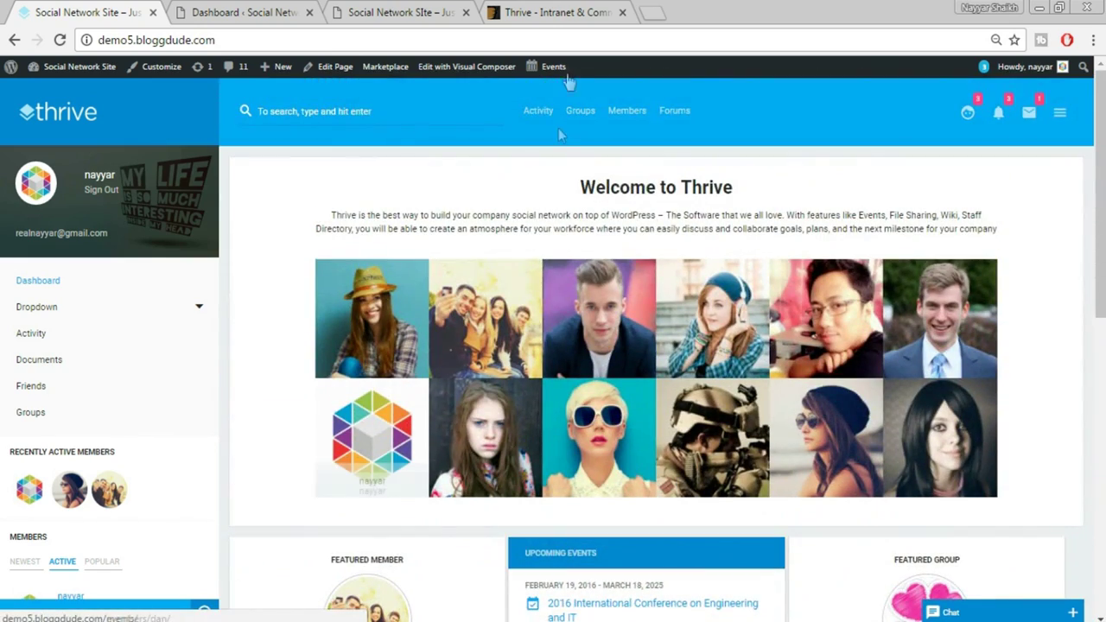
click(557, 12)
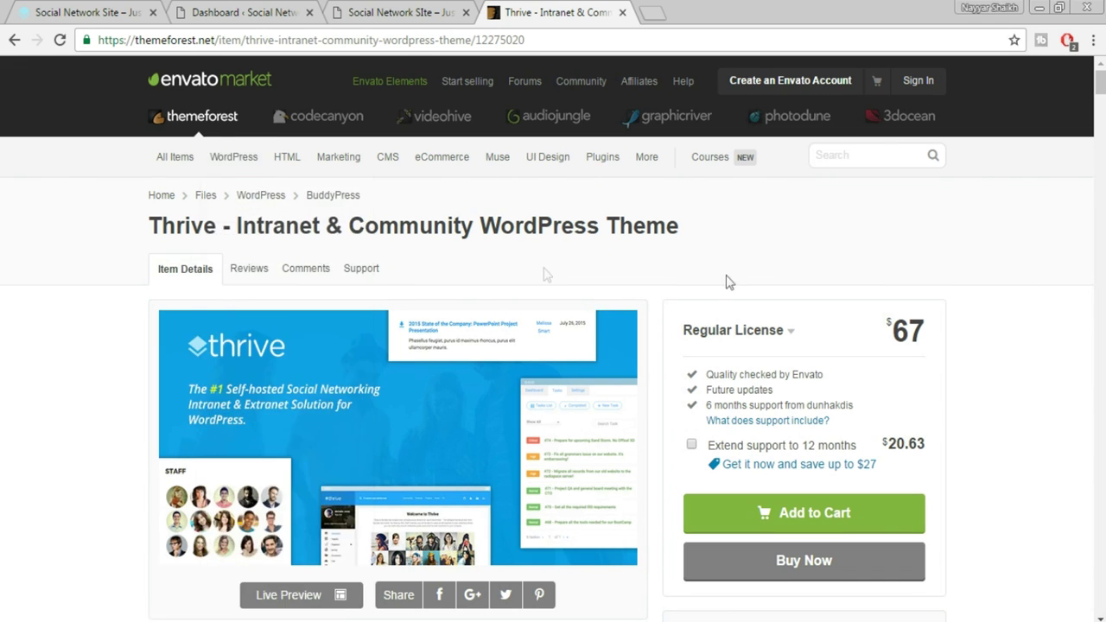
scroll(986, 306, down, 1)
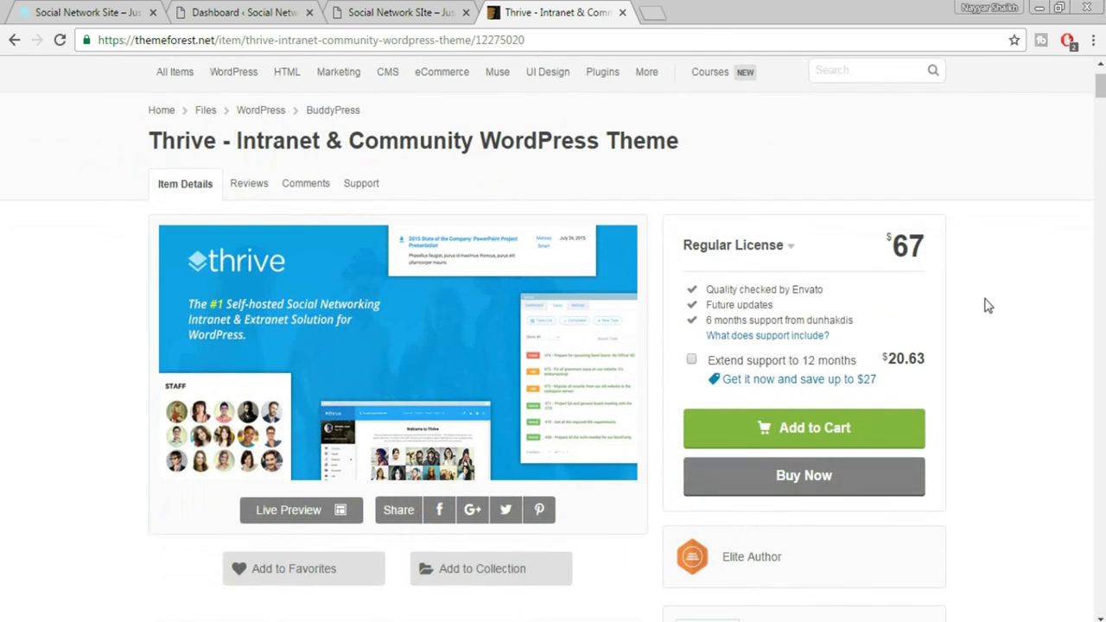
drag(896, 252, 915, 251)
click(896, 249)
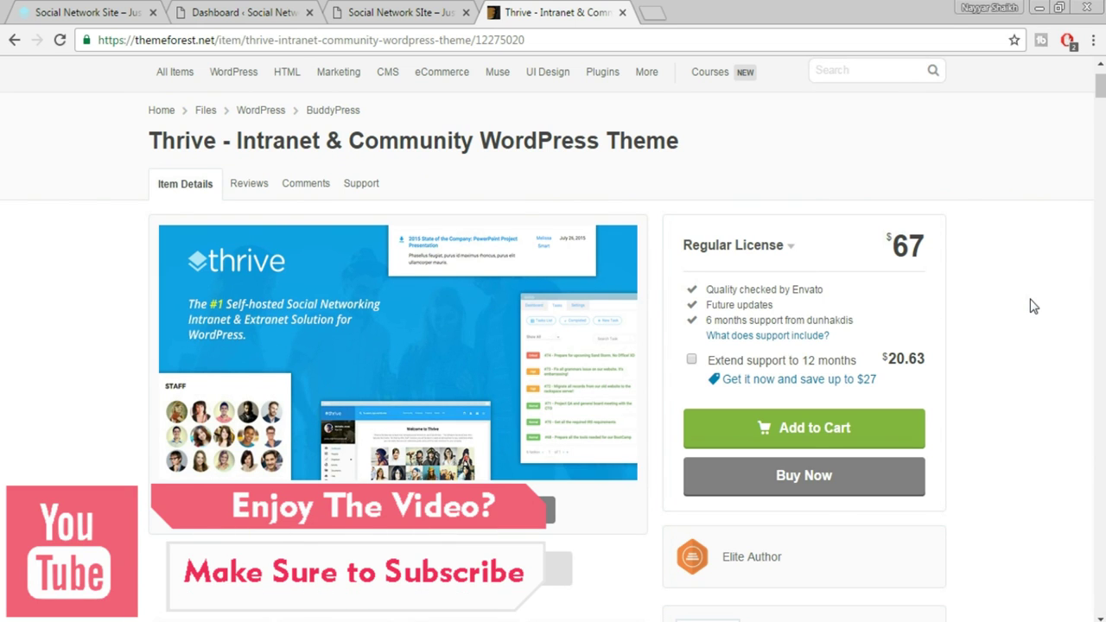
scroll(1003, 311, down, 5)
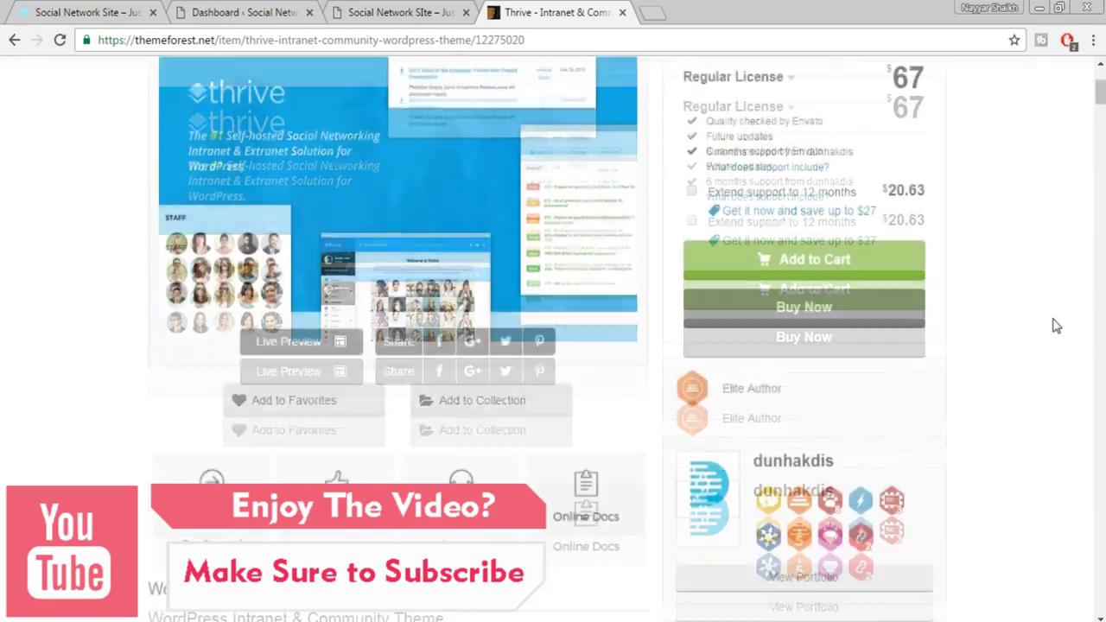
scroll(1054, 346, up, 5)
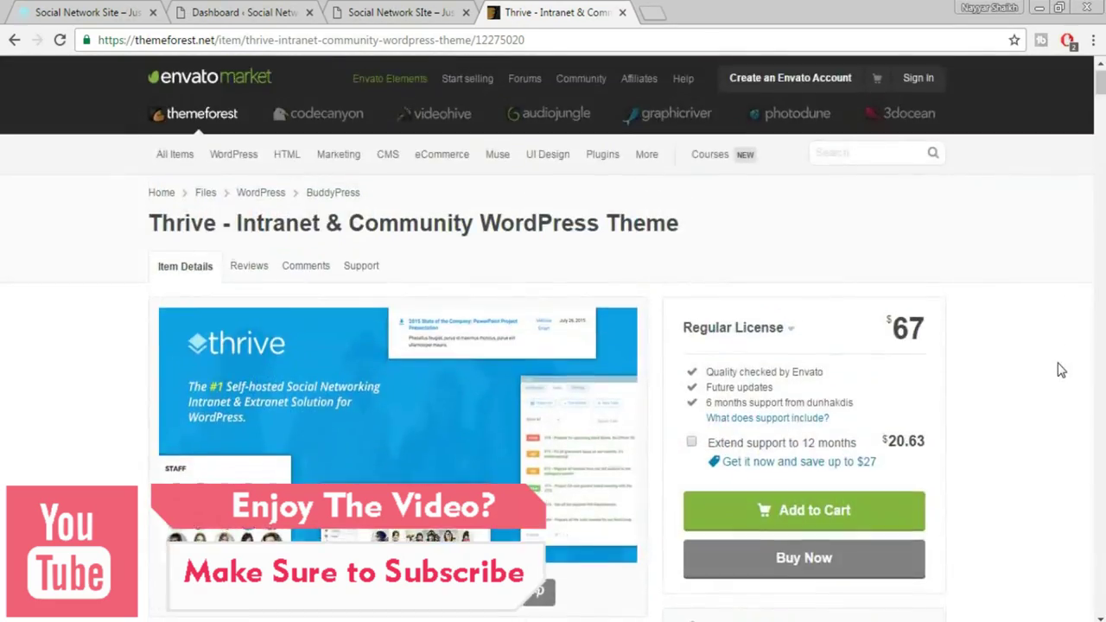
scroll(1059, 367, down, 4)
scroll(1050, 371, down, 3)
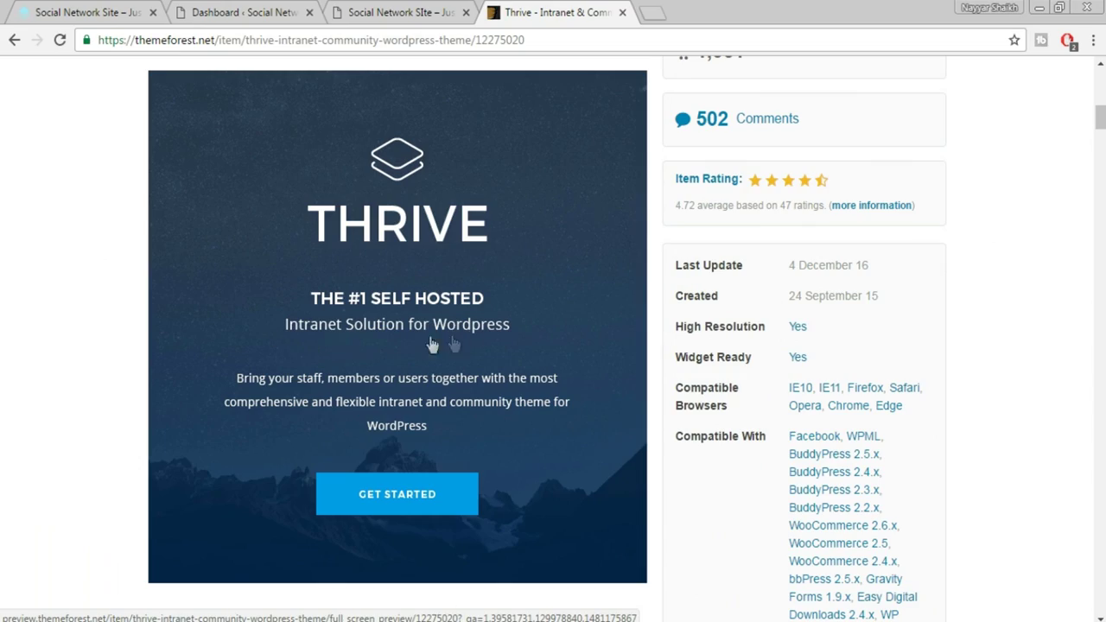
scroll(538, 445, up, 10)
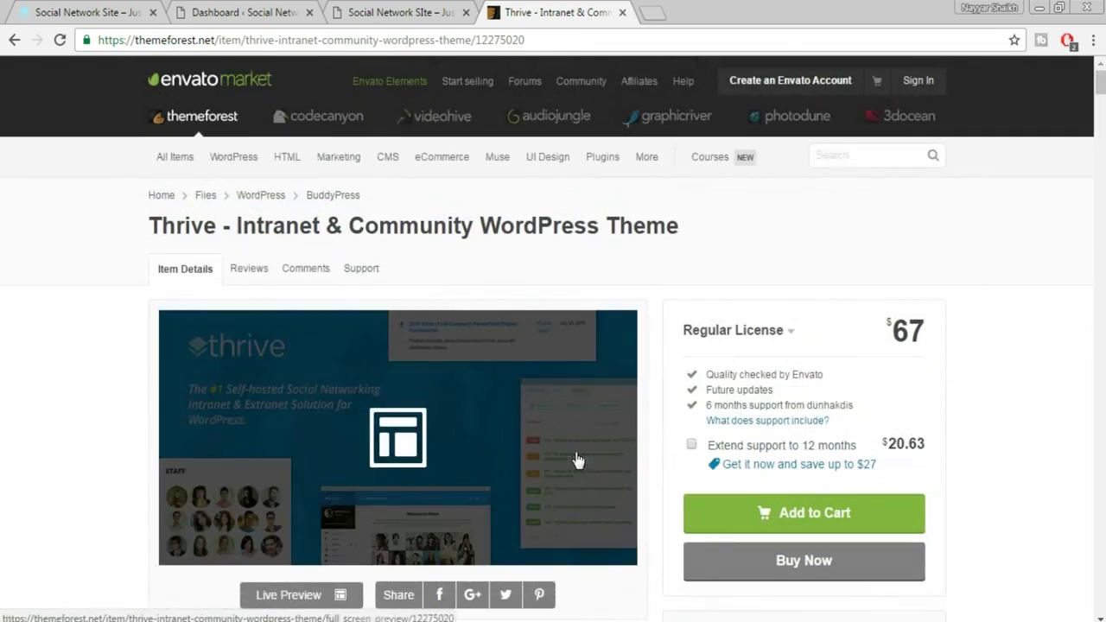
scroll(803, 336, down, 3)
scroll(806, 297, up, 3)
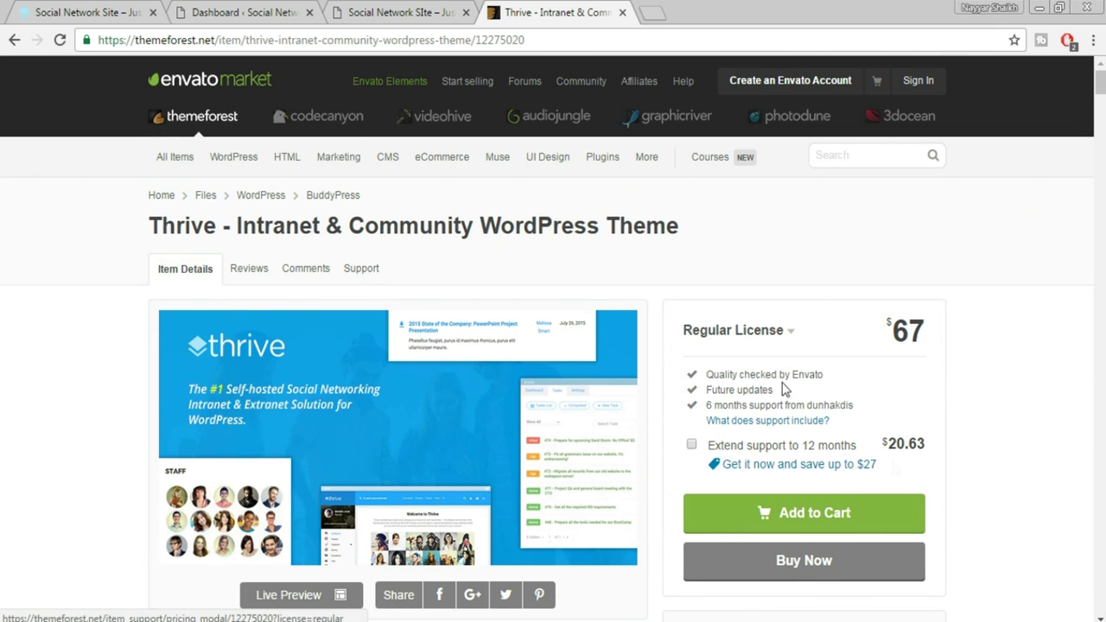
click(126, 11)
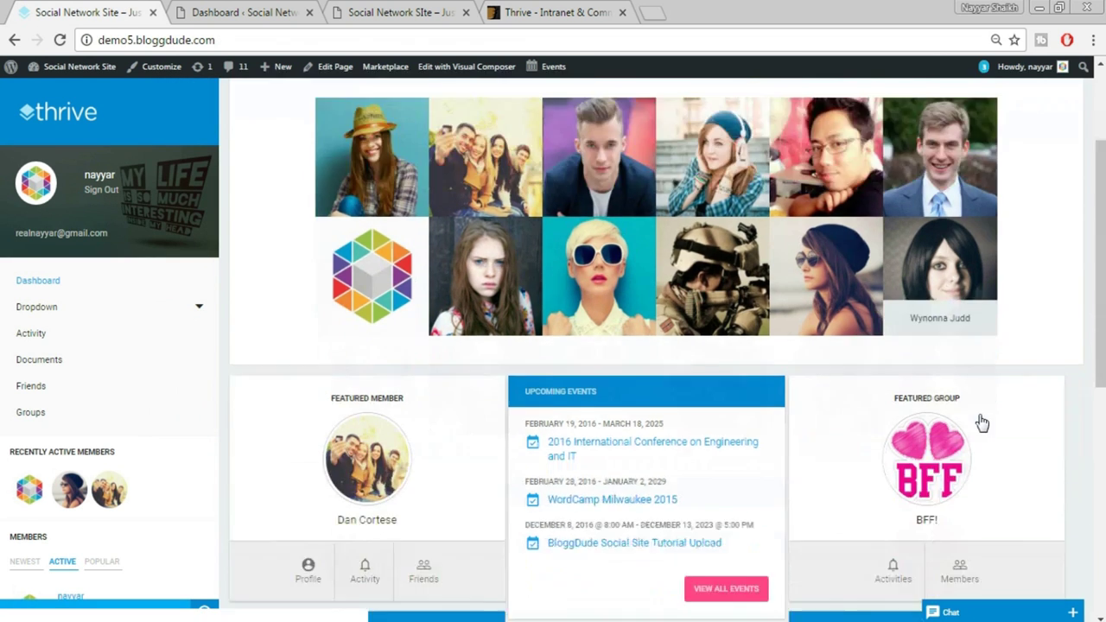
scroll(978, 423, down, 7)
scroll(971, 490, up, 10)
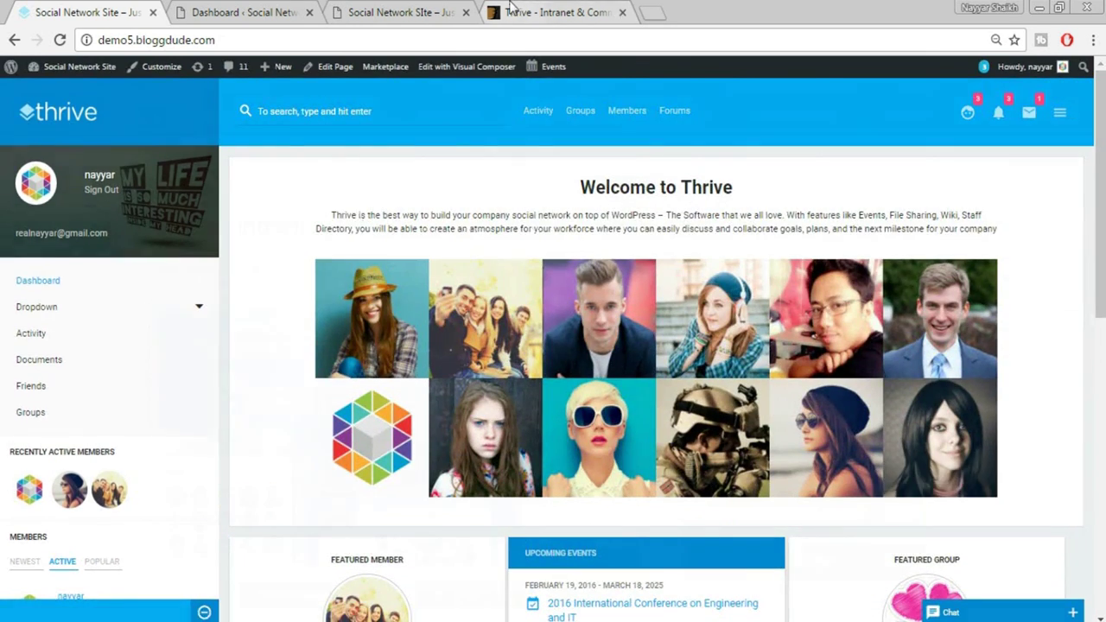
click(605, 13)
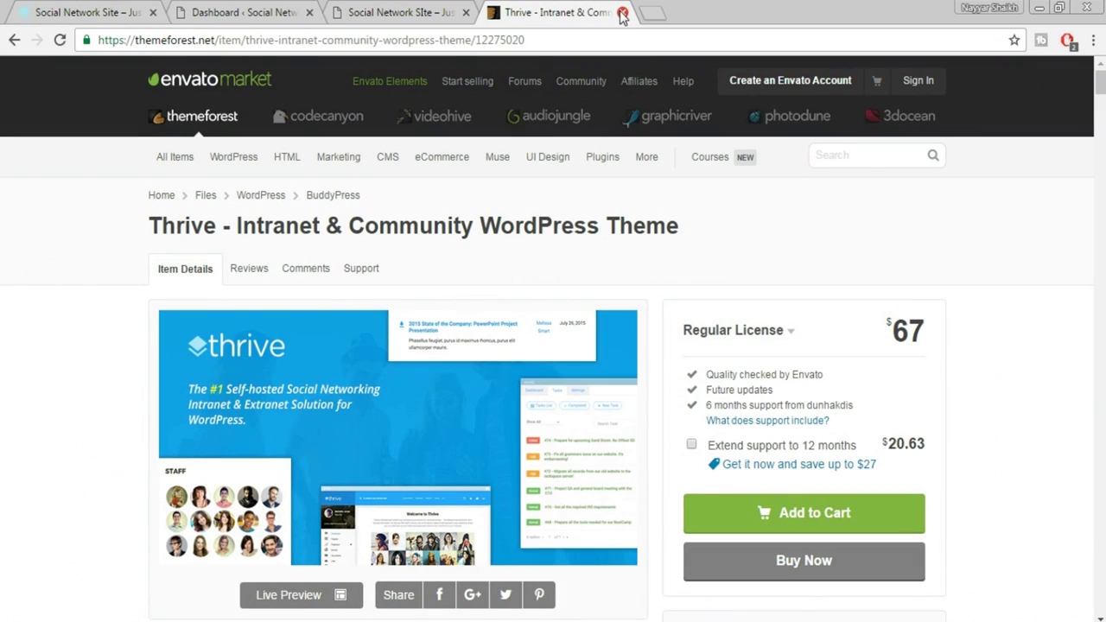
Close the ThemeForest tab and go to Appearance > Themes in the WordPress dashboard
click(622, 13)
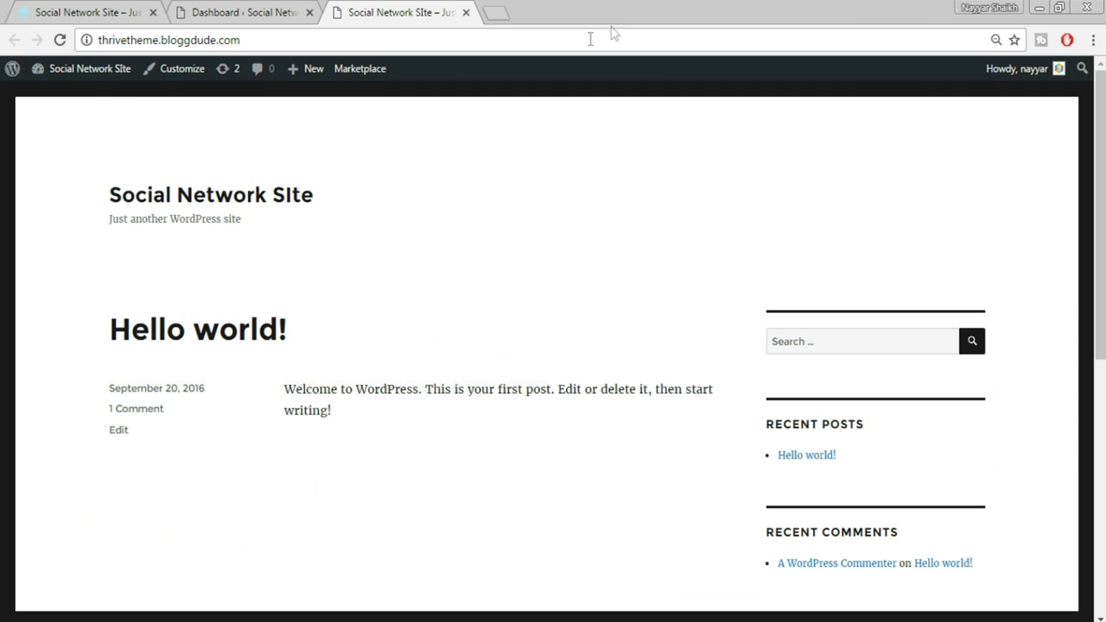
mouse_move(318, 72)
click(235, 9)
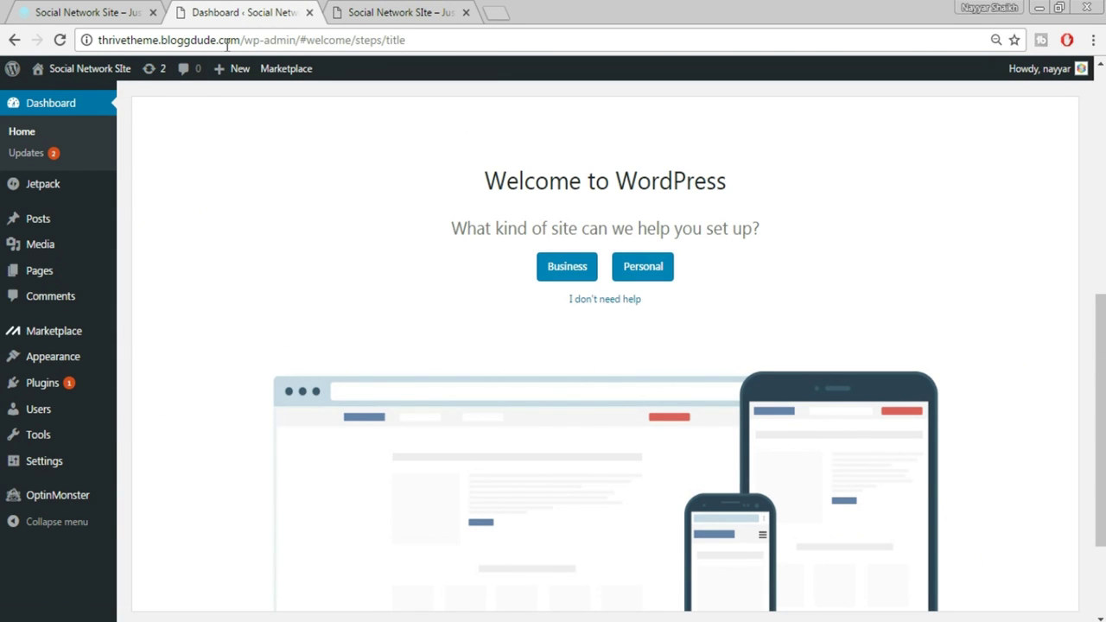
mouse_move(69, 361)
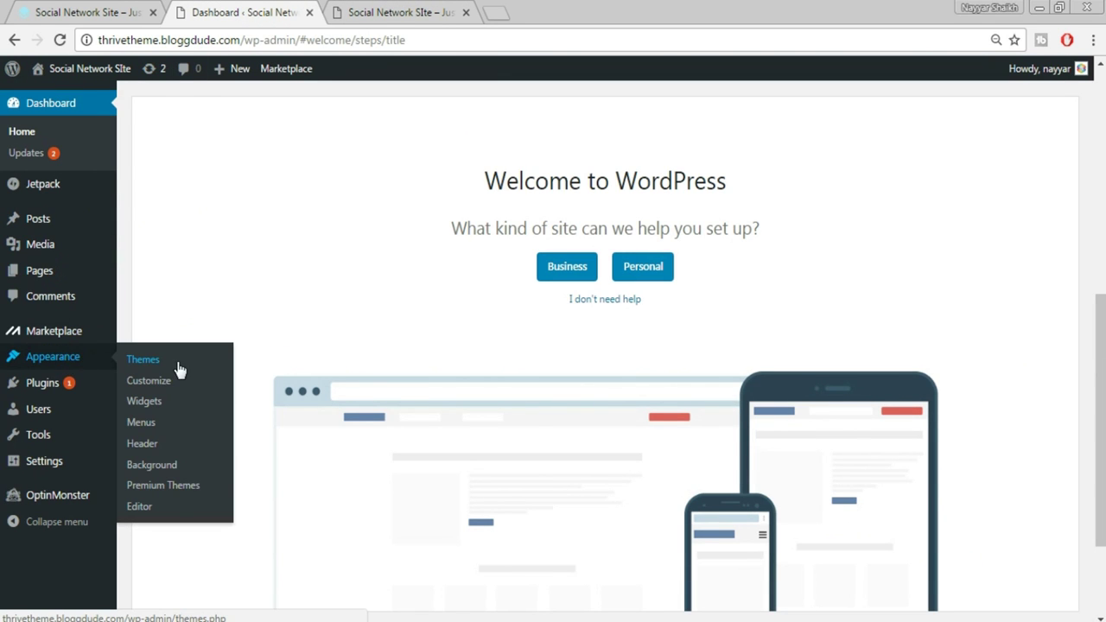
click(143, 360)
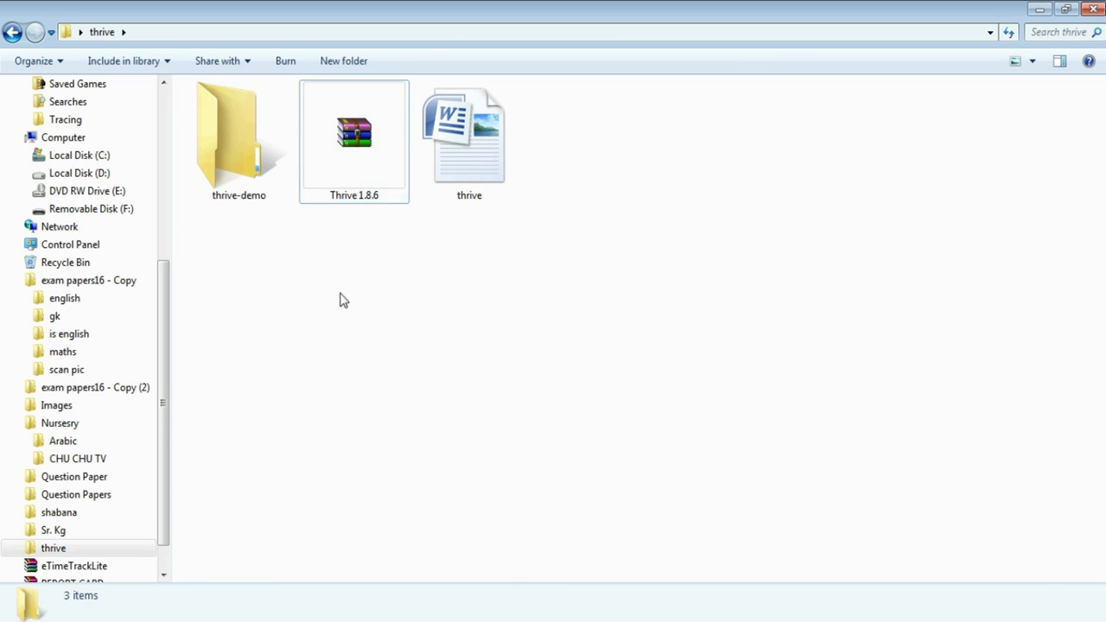
Extract the Thrive 1.8.6 zip into a Thrive 1.8.6 folder
click(349, 164)
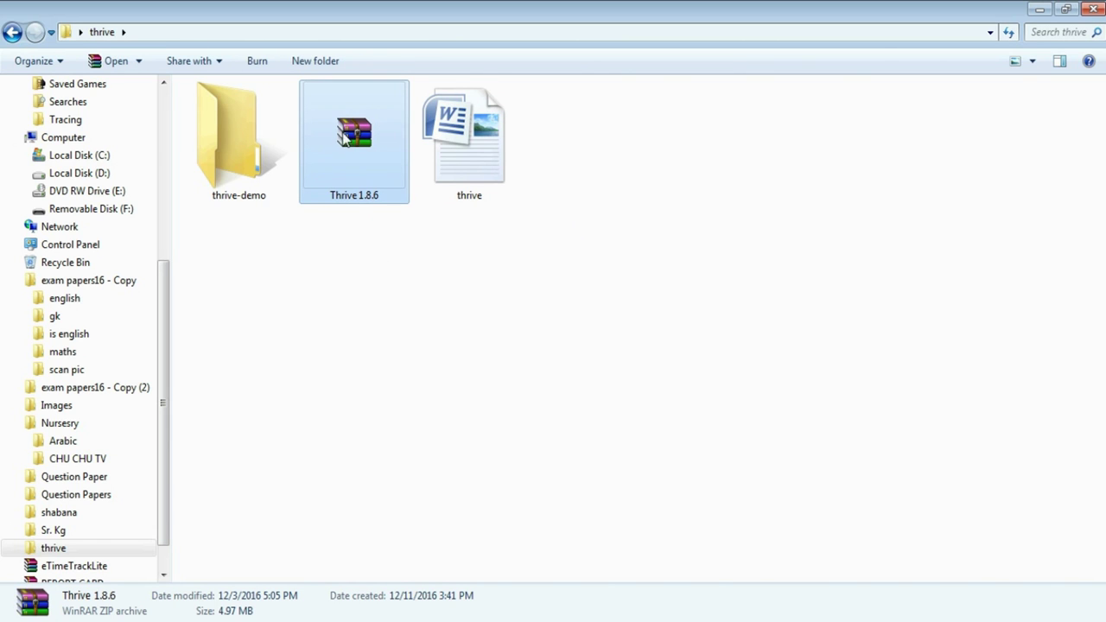
right_click(347, 138)
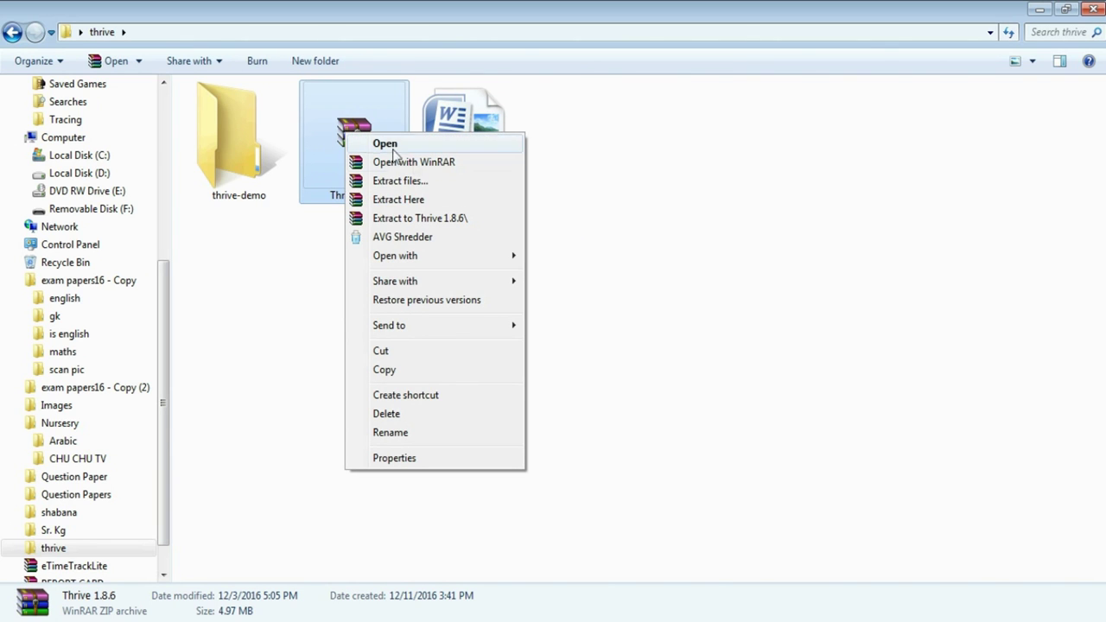
right_click(303, 134)
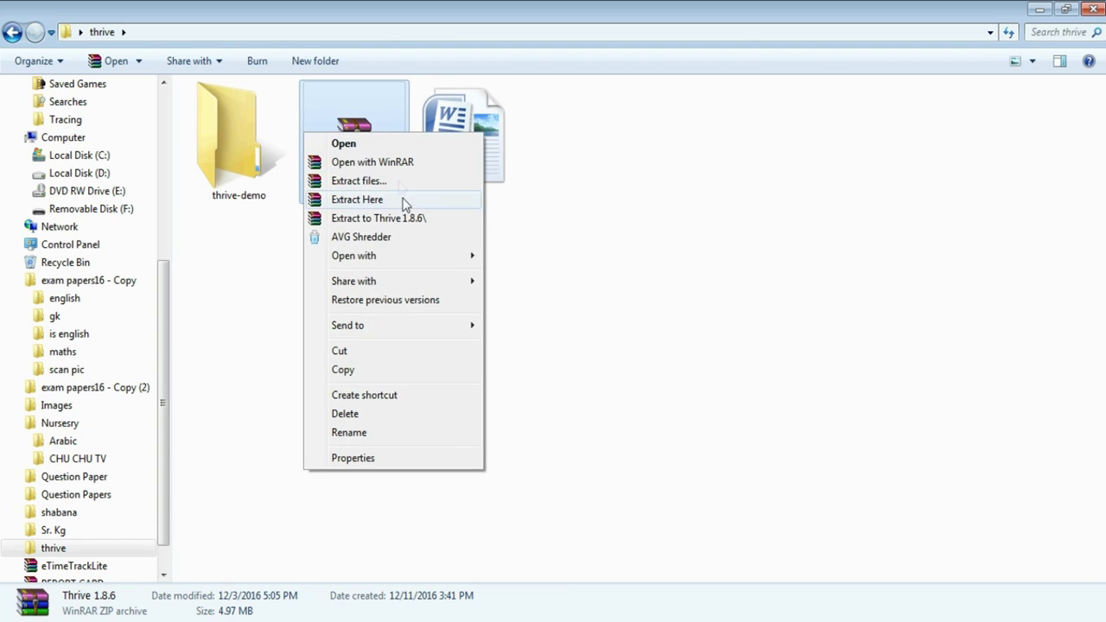
click(398, 179)
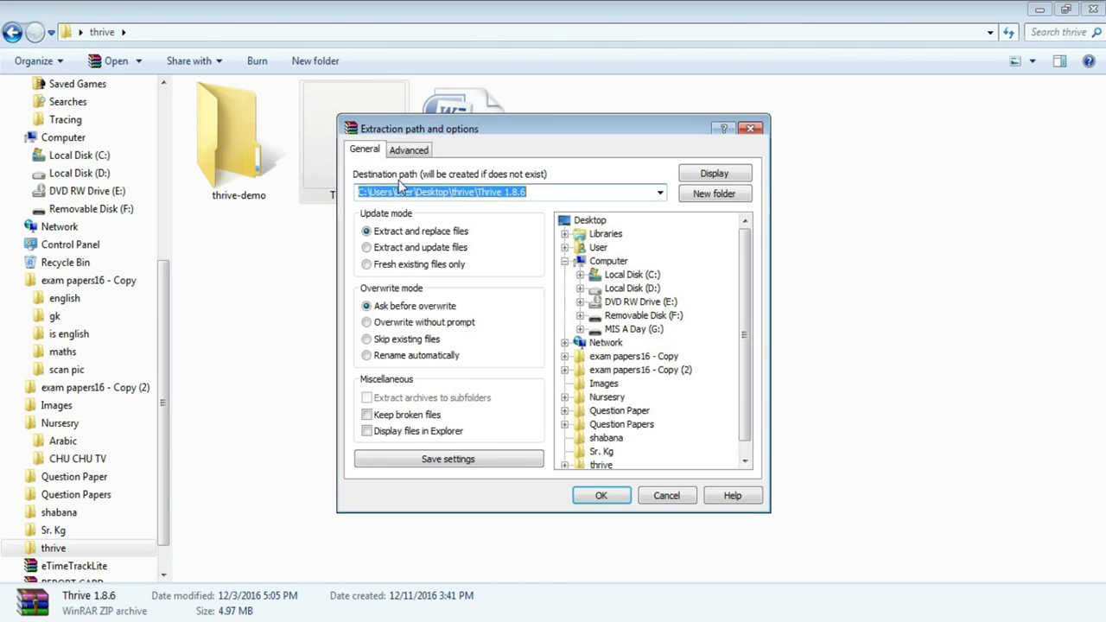
click(605, 495)
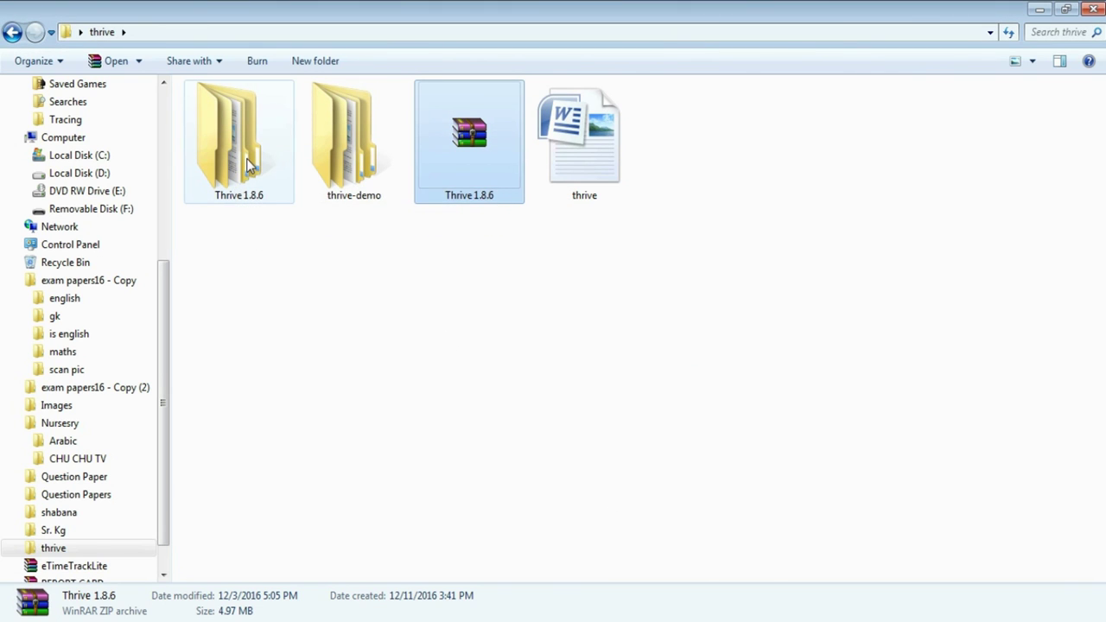
Browse into Thrive 1.8.6 > Thrive.Intranet.Community.WordPress.Theme.v1.8.6 > WordPress Theme
click(459, 326)
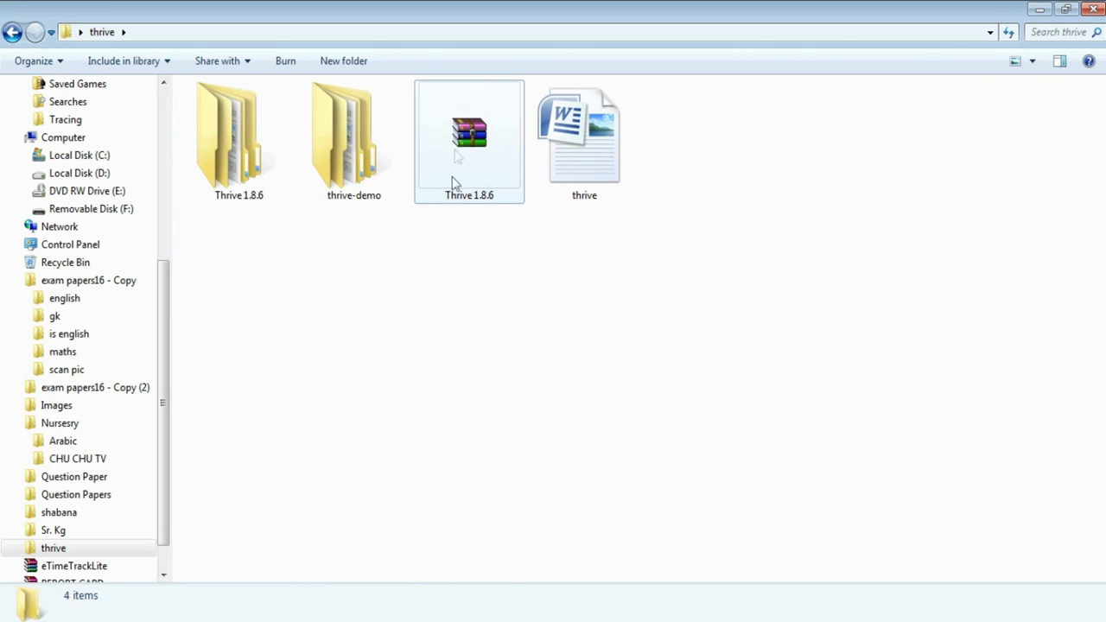
double_click(250, 151)
click(259, 111)
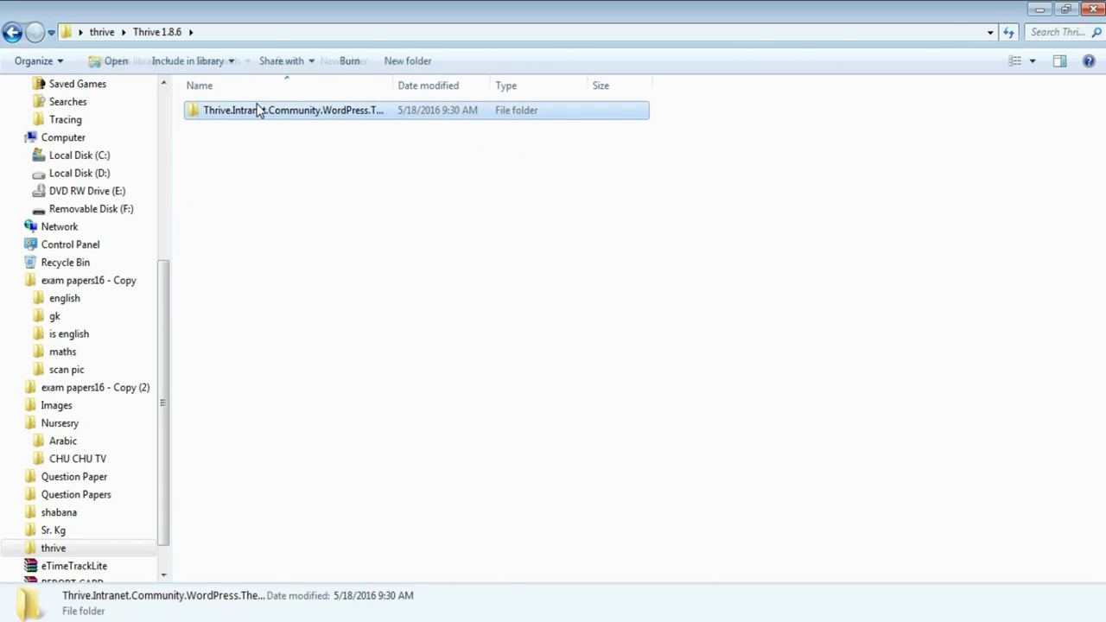
double_click(259, 111)
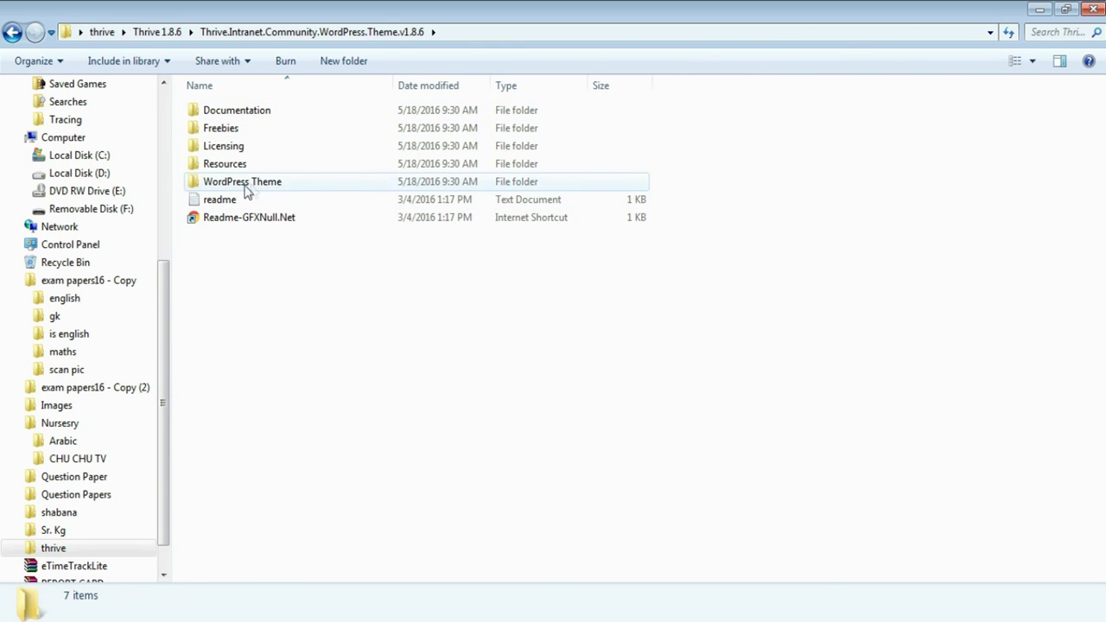
mouse_move(249, 191)
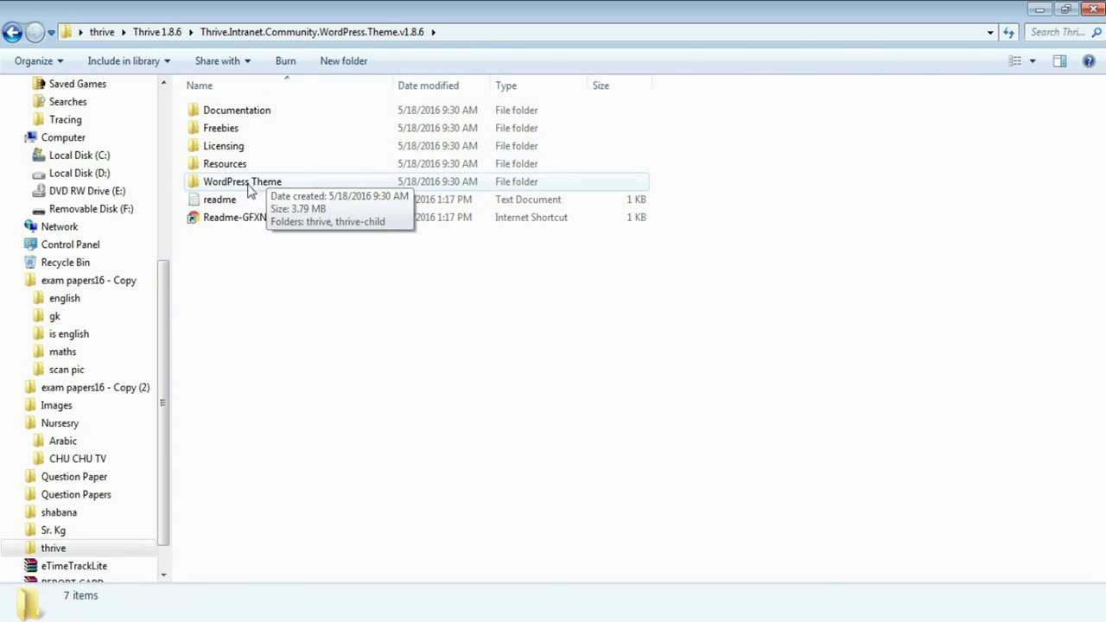
double_click(261, 183)
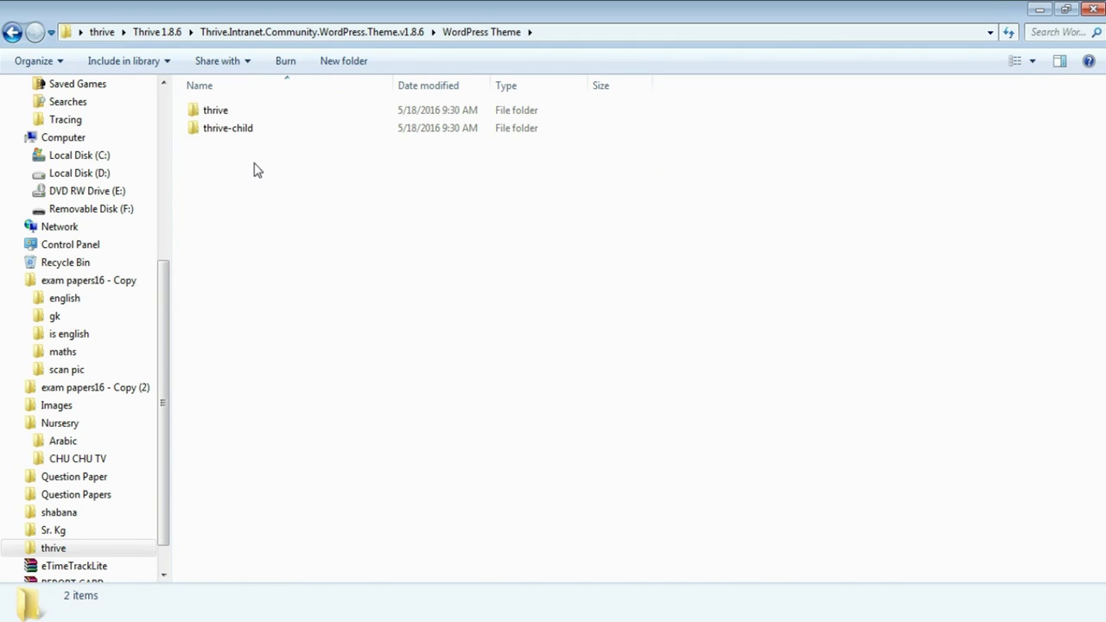
Compress the thrive folder into a thrive.zip archive and select the new archive
right_click(229, 117)
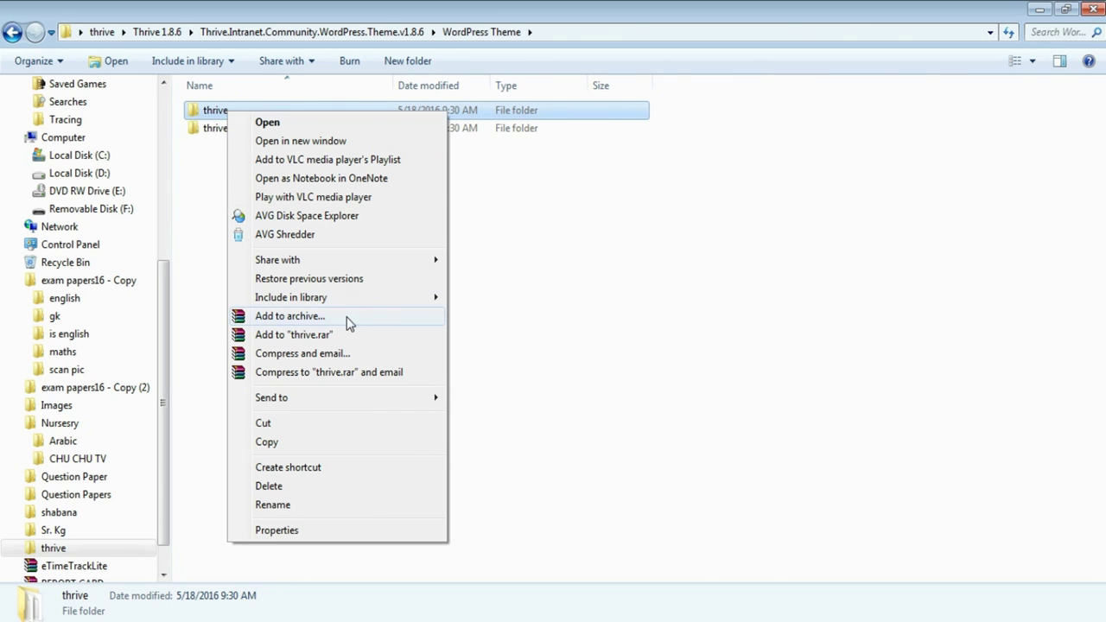
click(208, 156)
right_click(212, 112)
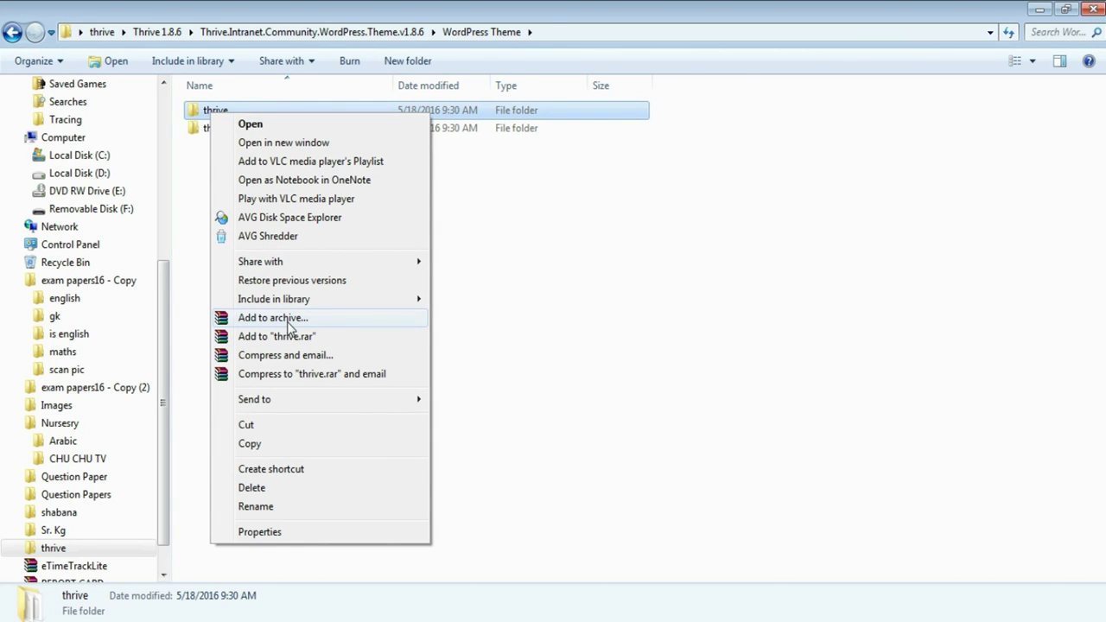
click(289, 326)
click(490, 302)
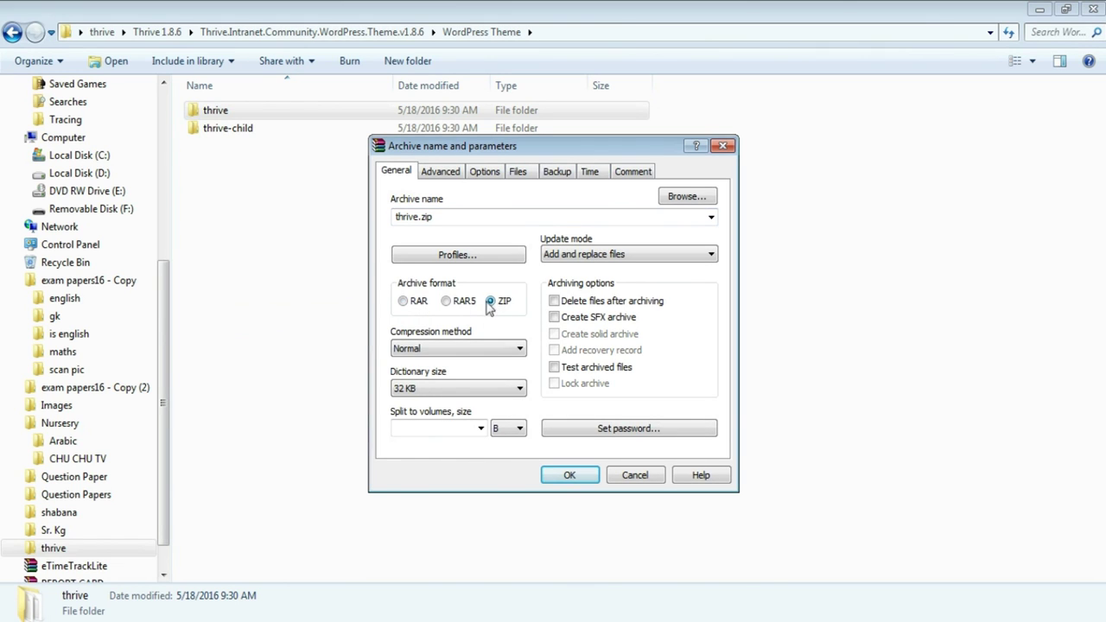
click(570, 476)
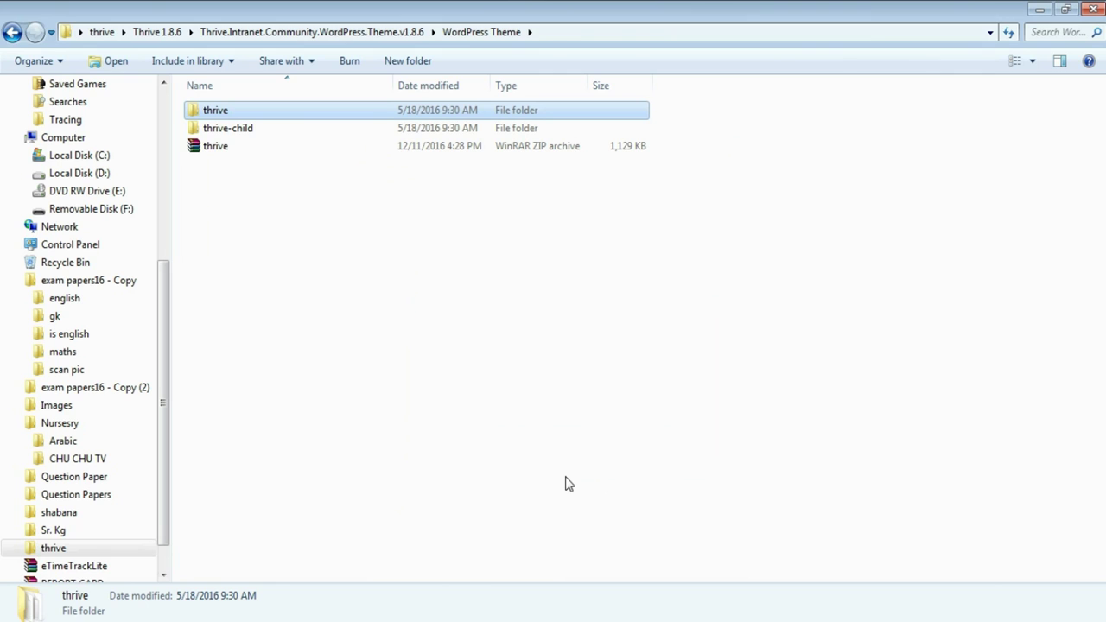
click(240, 149)
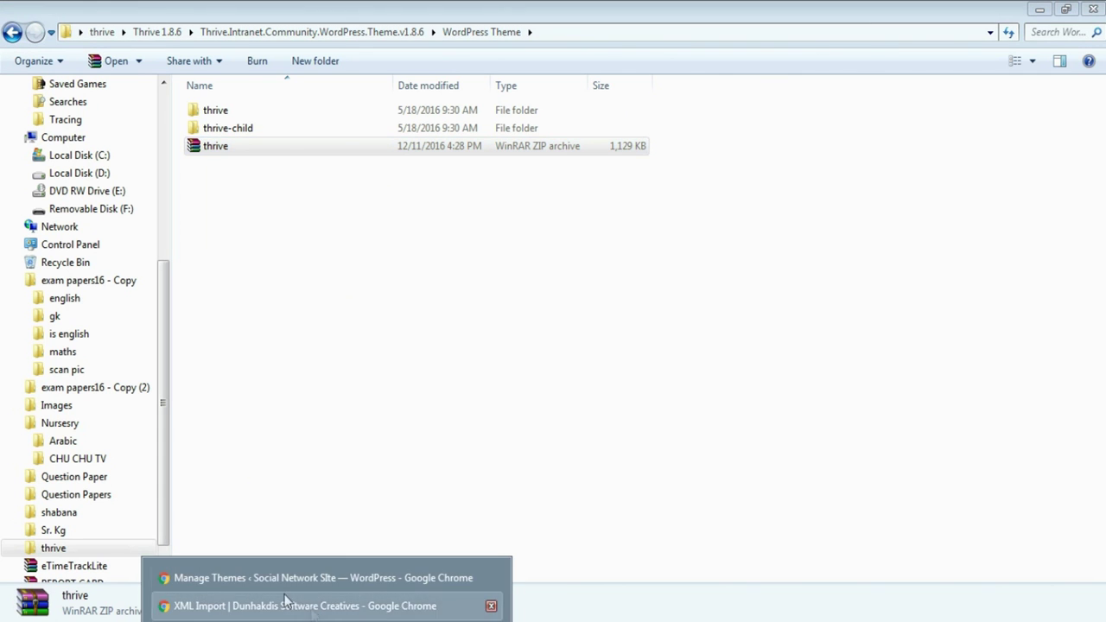
Upload thrive.zip from the WordPress Theme folder via Add Themes and start installing it
click(303, 577)
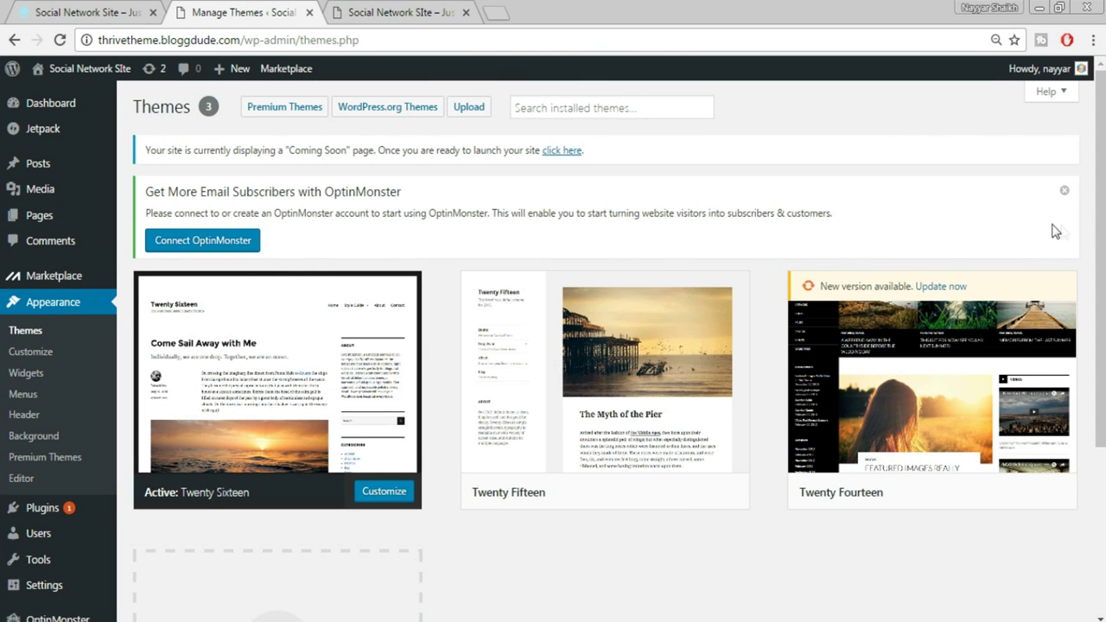
click(469, 110)
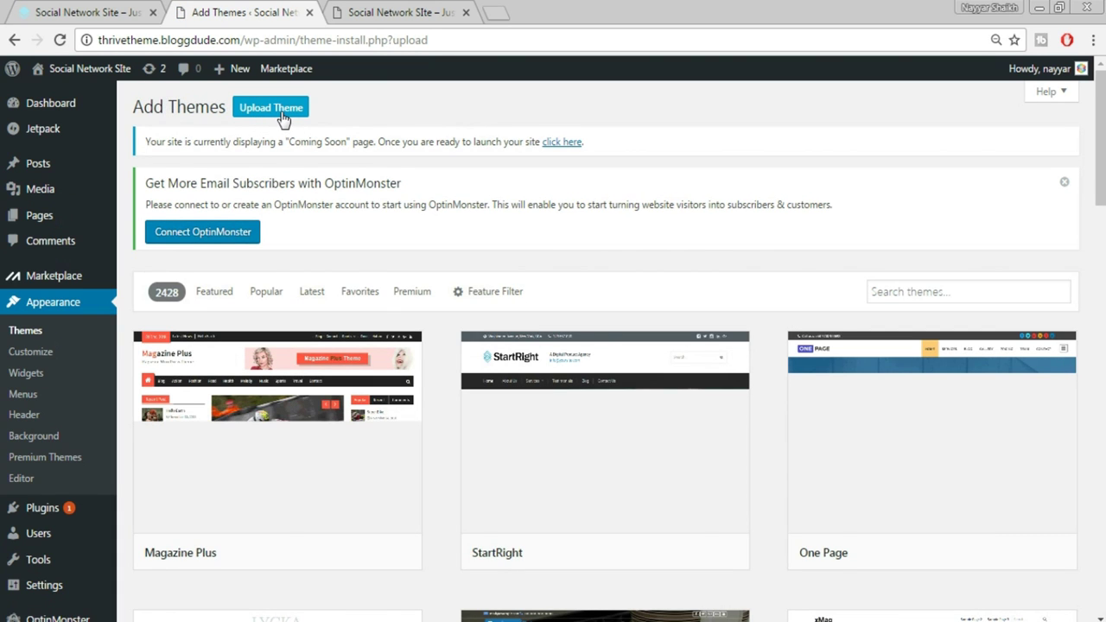
click(282, 116)
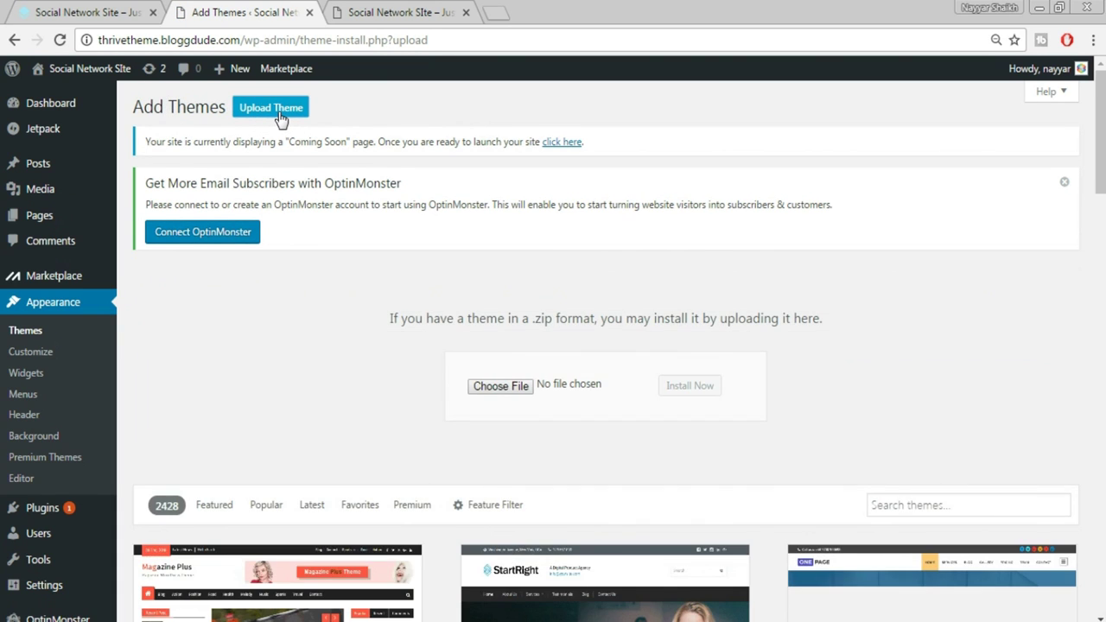
click(506, 389)
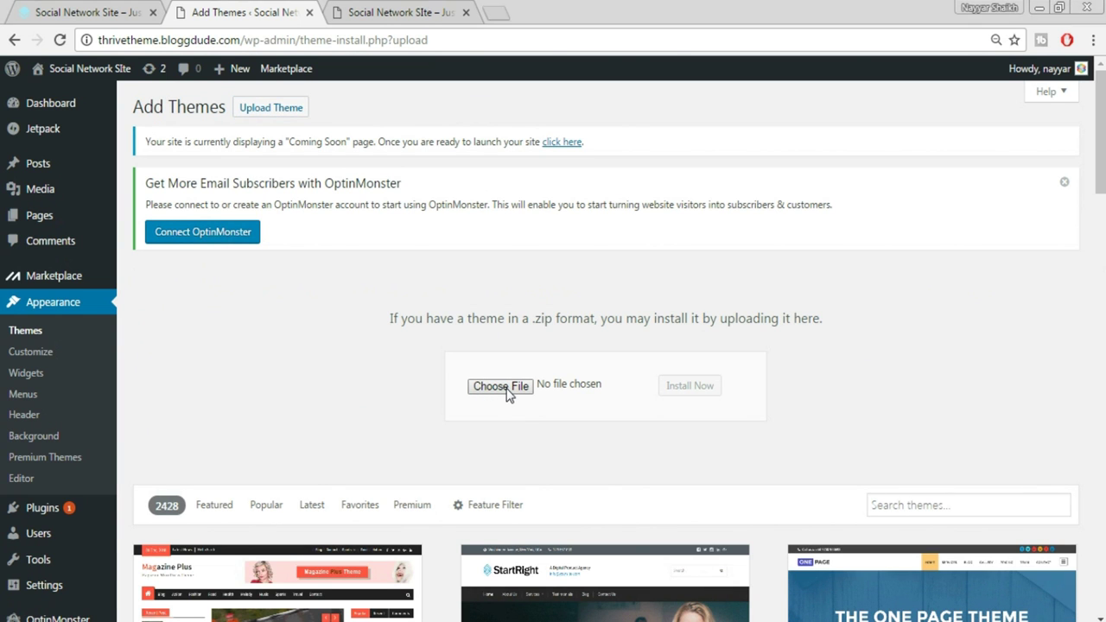
double_click(217, 187)
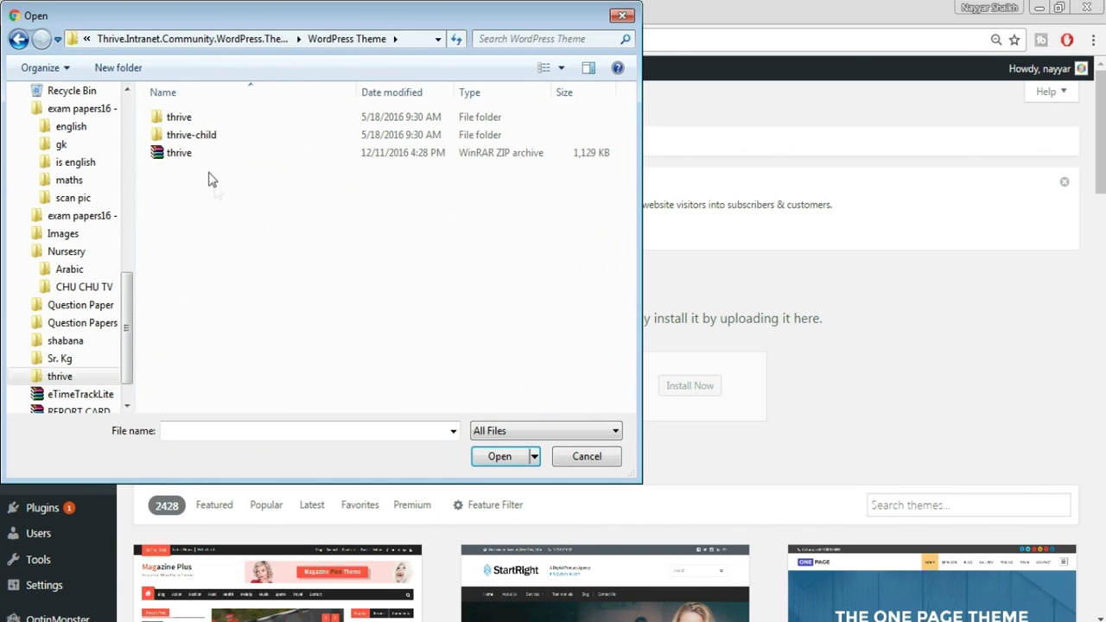
click(220, 164)
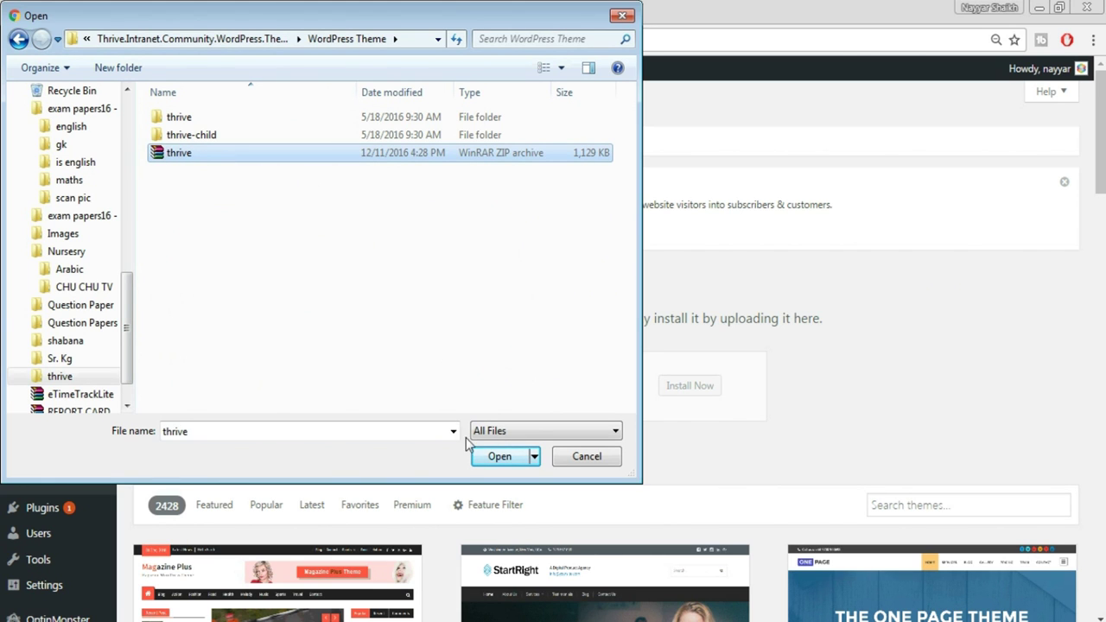
click(499, 457)
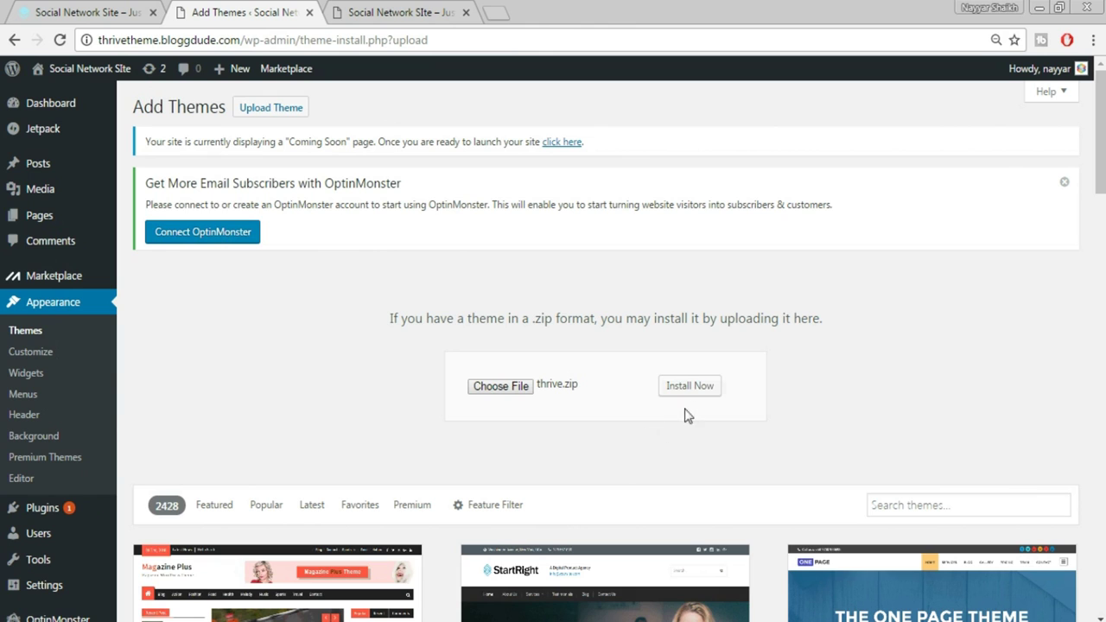
click(697, 387)
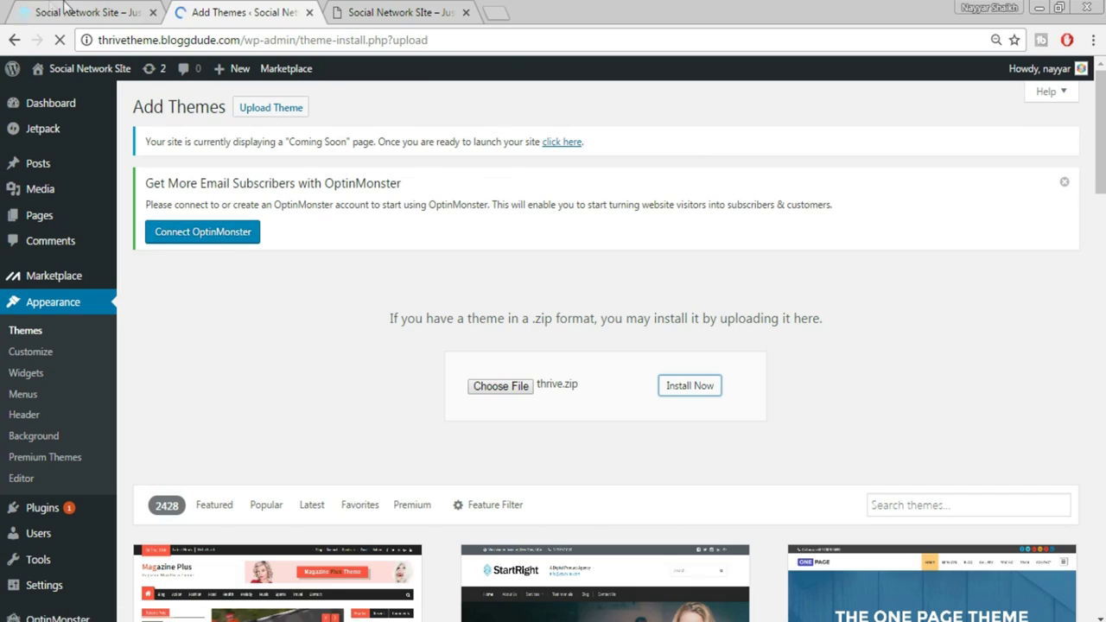
Look over the Welcome to Thrive demo homepage, then return to the theme upload tab
key(ctrl+shift+Tab)
scroll(926, 365, down, 2)
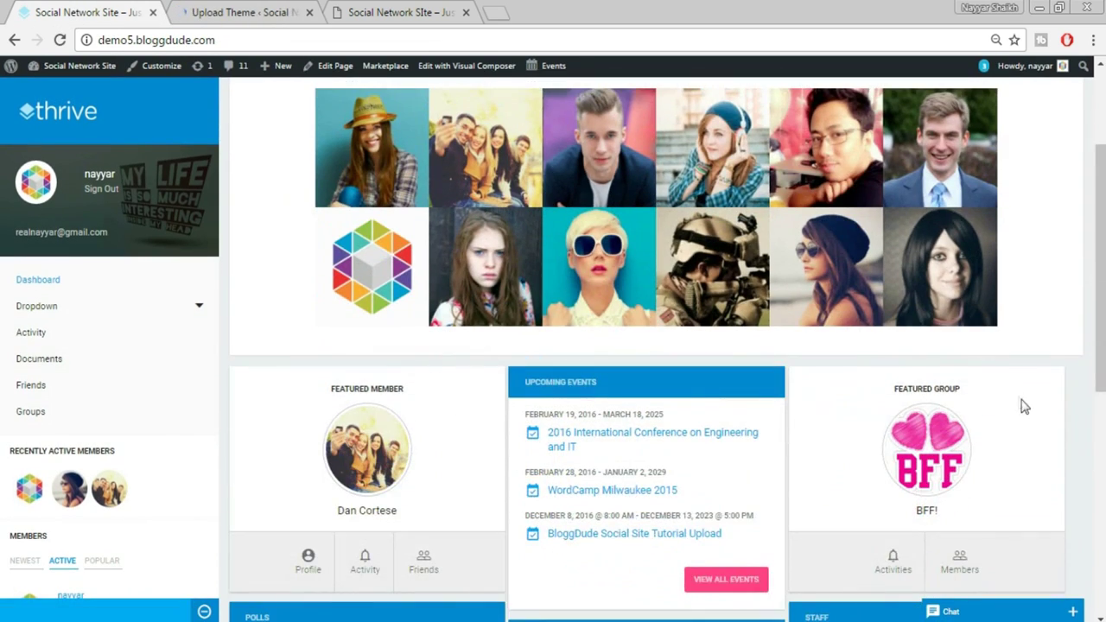
scroll(1036, 423, up, 2)
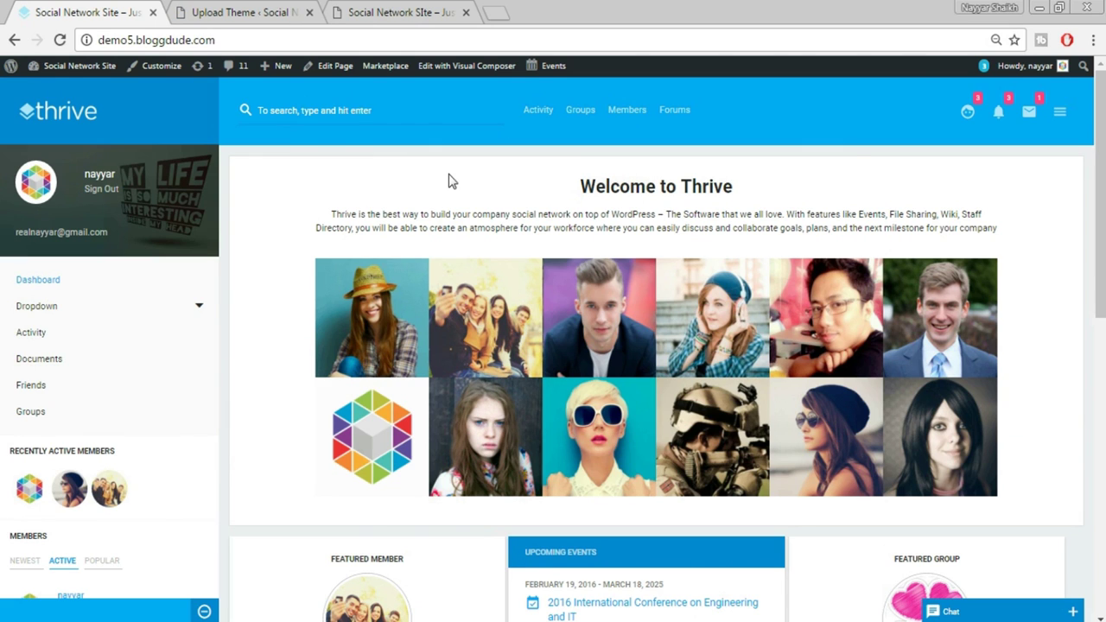
drag(579, 190, 993, 232)
click(994, 231)
drag(584, 185, 1012, 233)
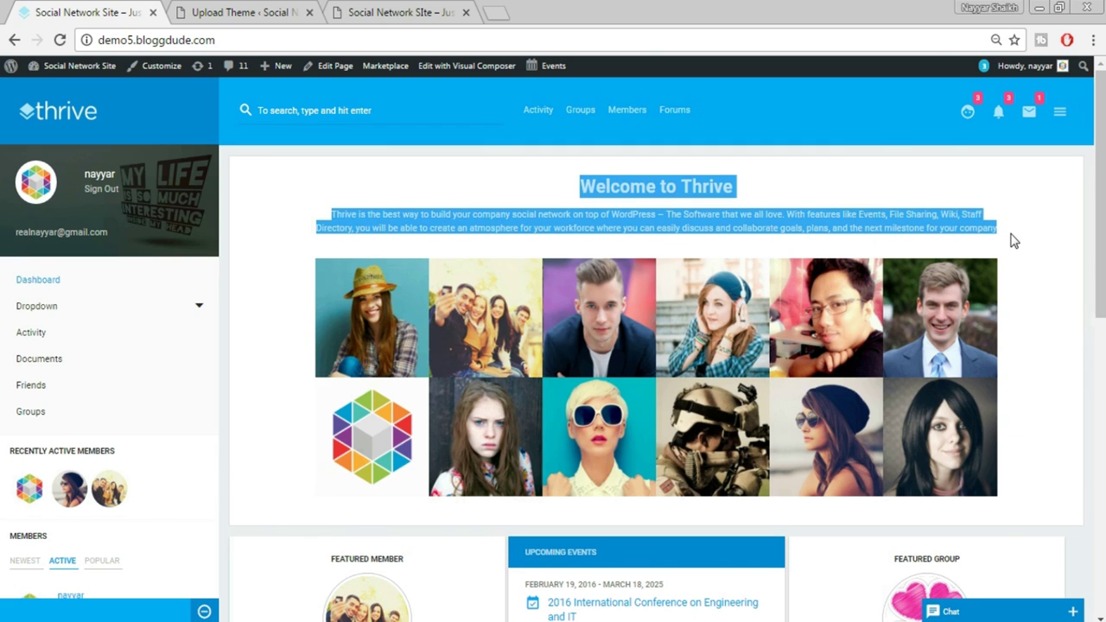
click(965, 217)
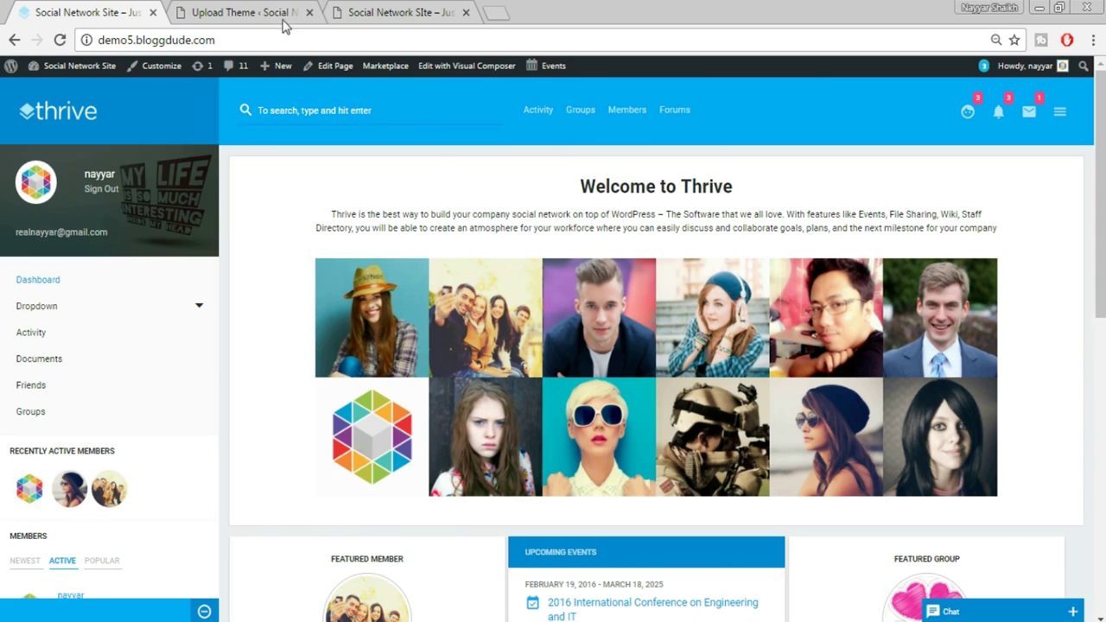
click(278, 10)
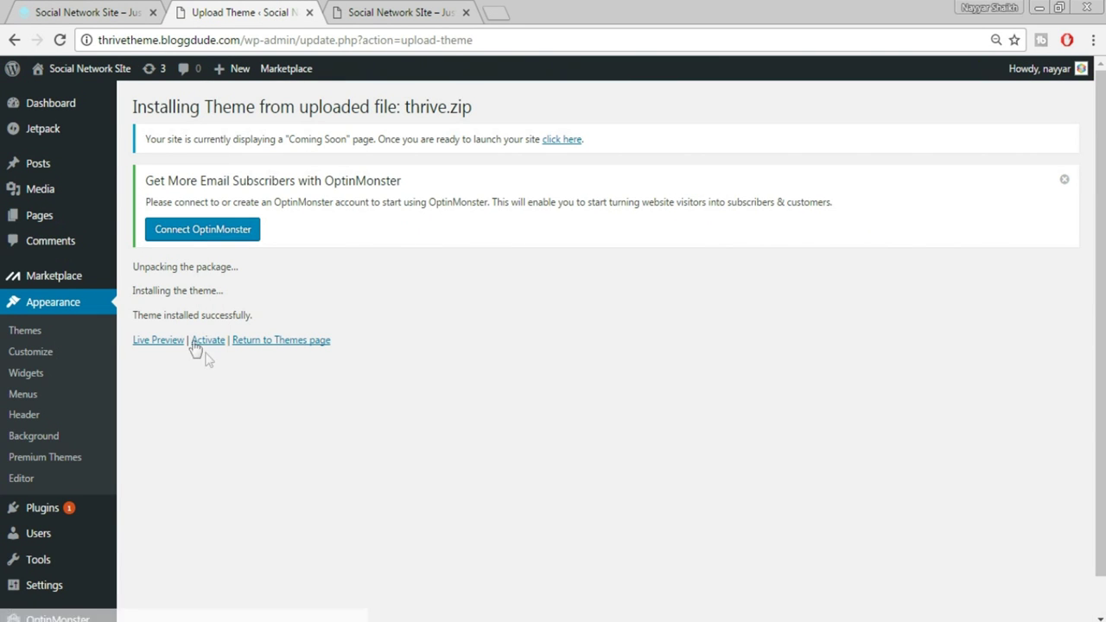
Review the 'Theme installed successfully' messages and activate the Thrive theme
drag(132, 292, 256, 306)
click(148, 329)
drag(132, 315, 284, 306)
click(285, 313)
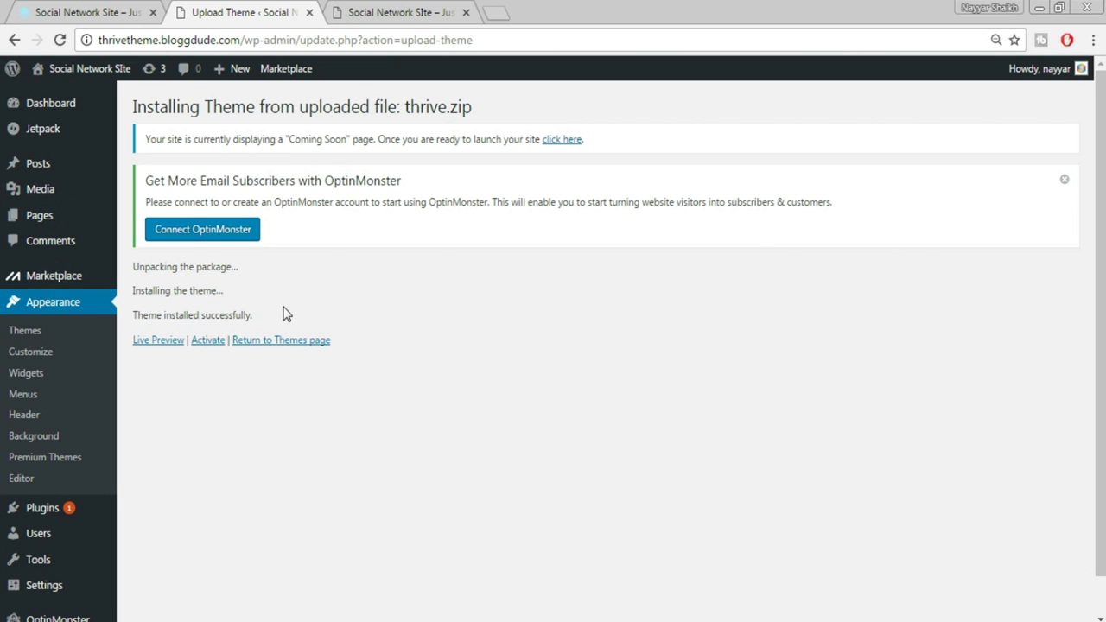
click(209, 342)
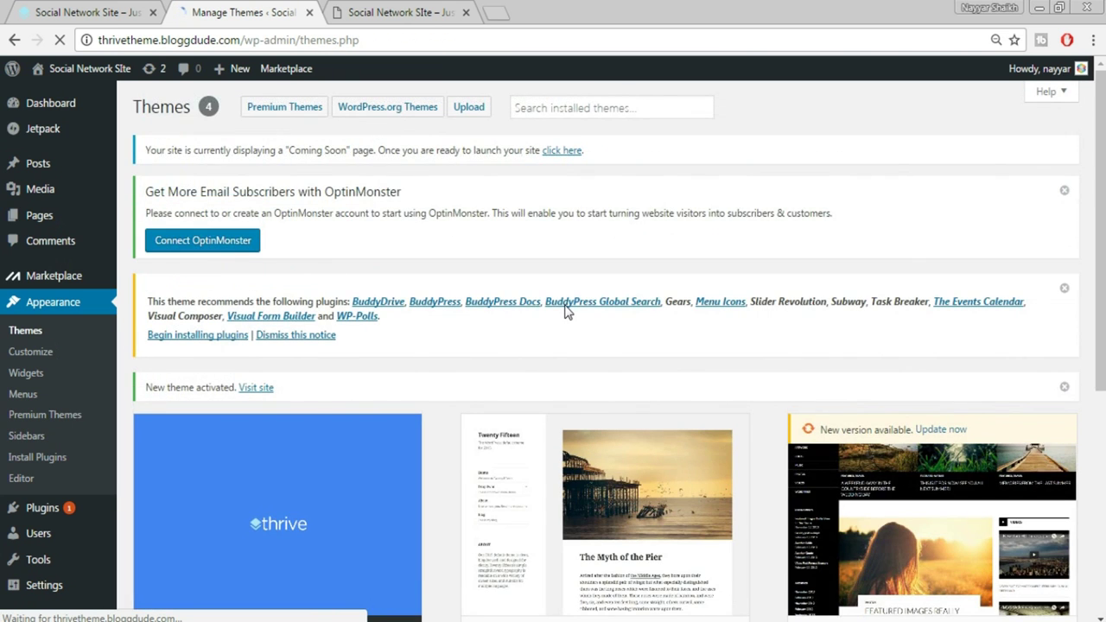
Switch to the live site tab and select its address for reloading
scroll(566, 312, down, 2)
mouse_move(309, 440)
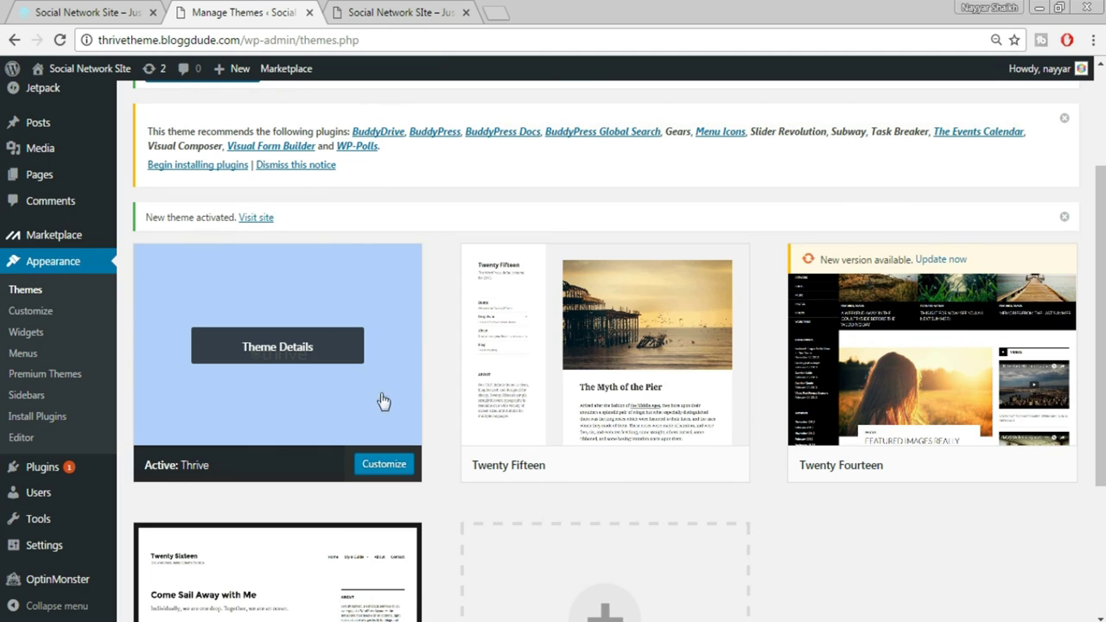
click(408, 13)
click(410, 41)
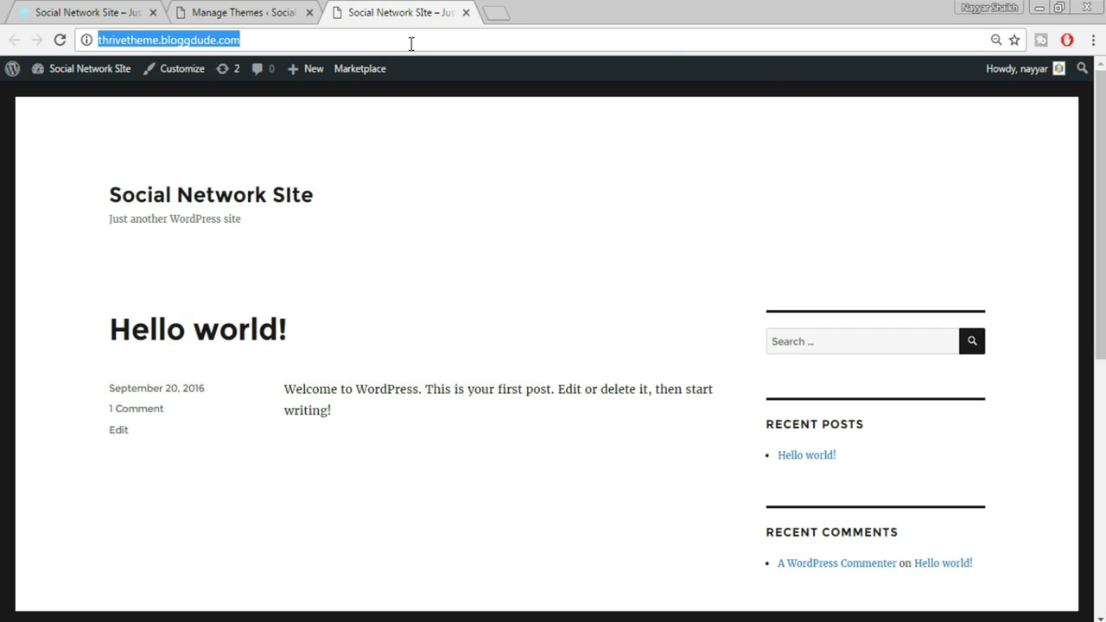
Reload the live site to see the Thrive layout, then return to the Themes page
key(Return)
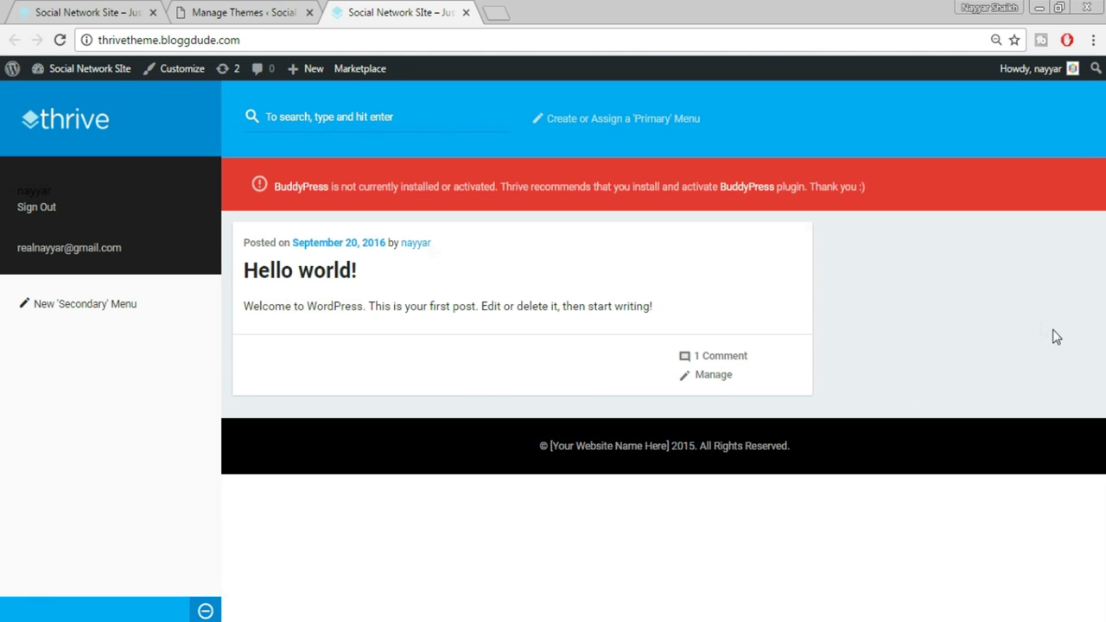
click(90, 13)
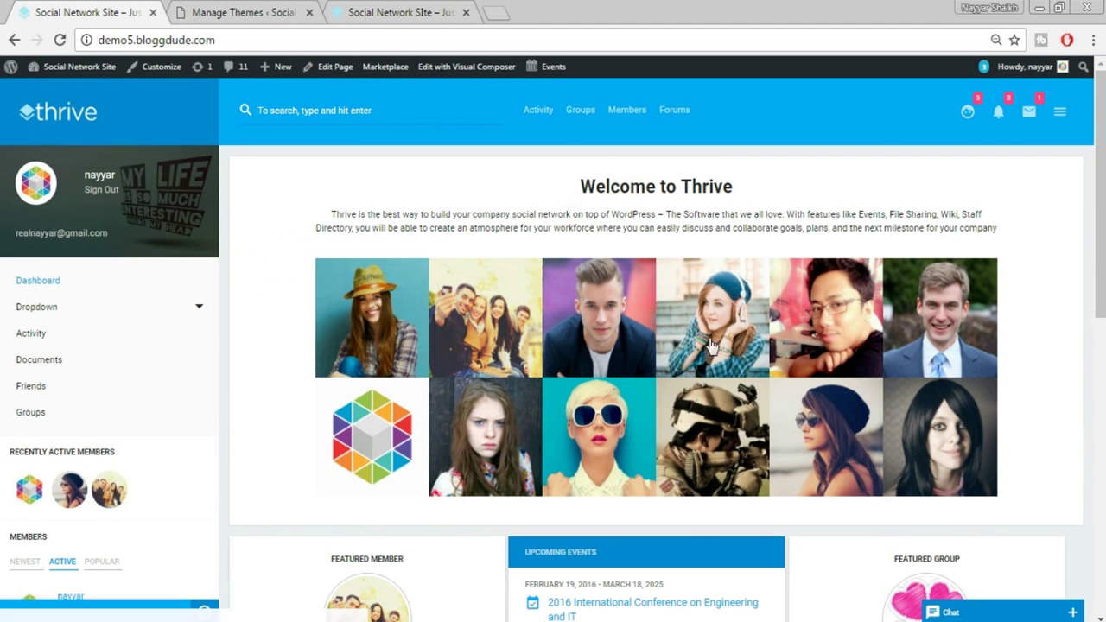
click(242, 13)
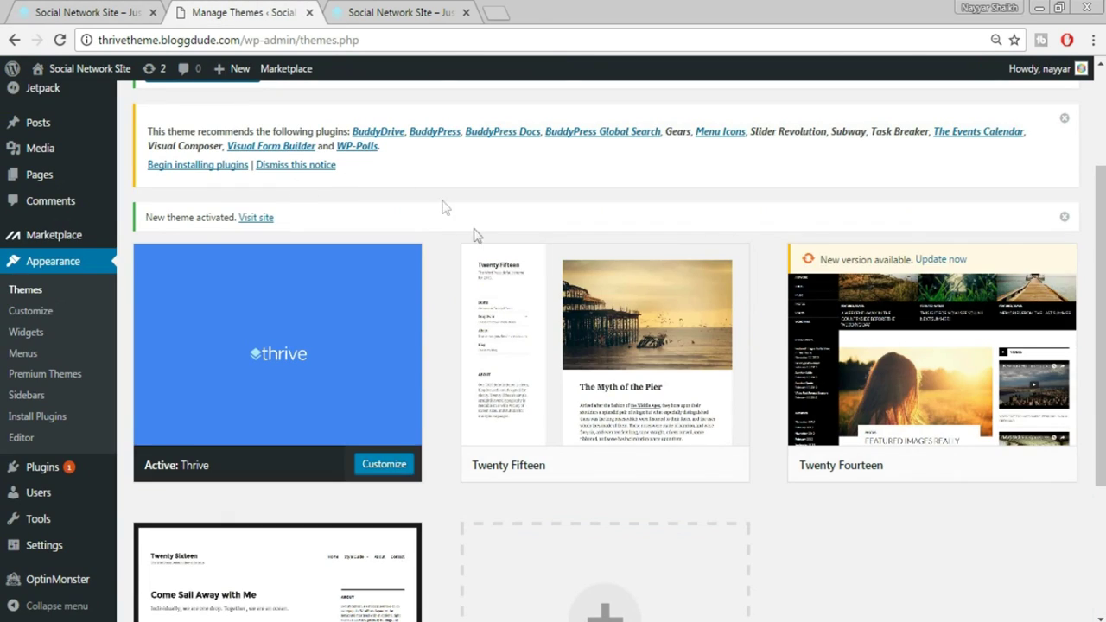
scroll(474, 234, up, 2)
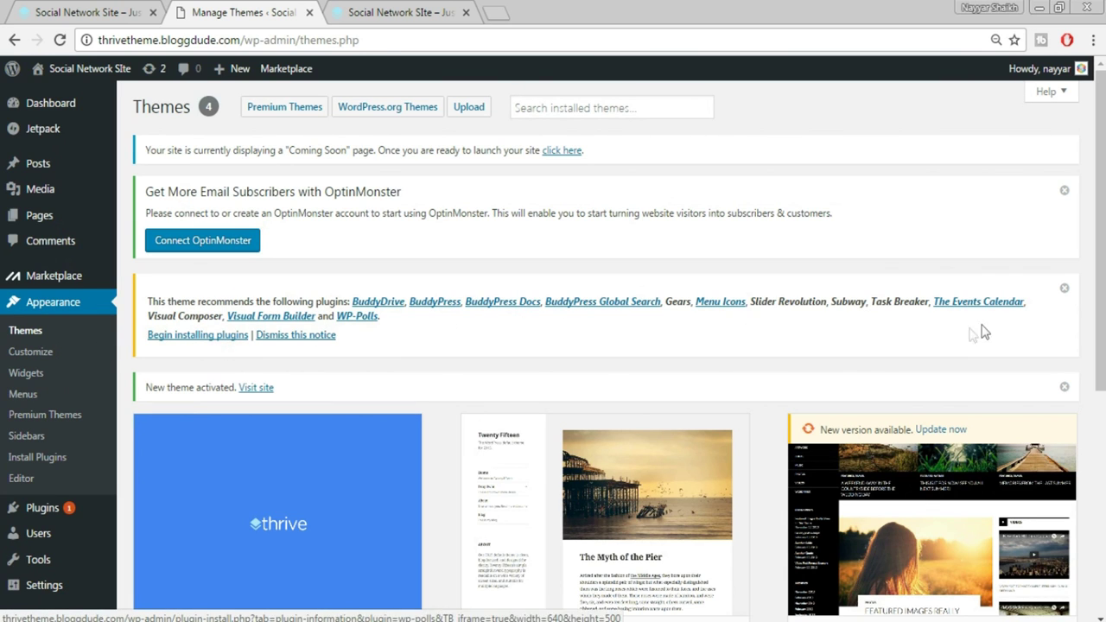
Bulk-install all of Thrive's recommended plugins from the Install Required Plugins page
click(198, 343)
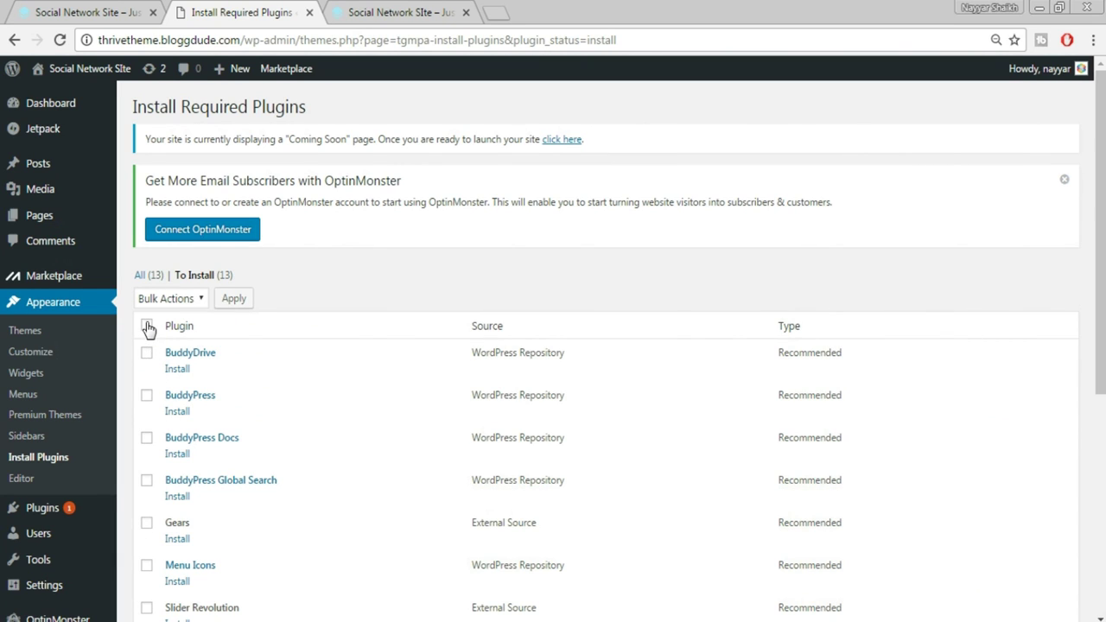
click(147, 326)
click(183, 303)
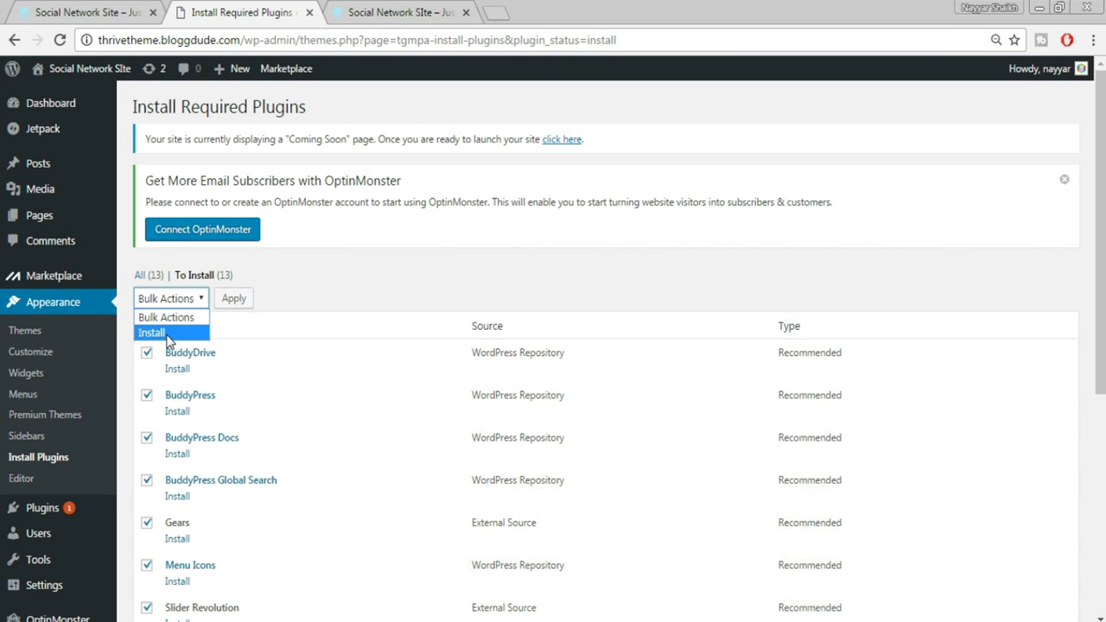
click(168, 333)
click(243, 306)
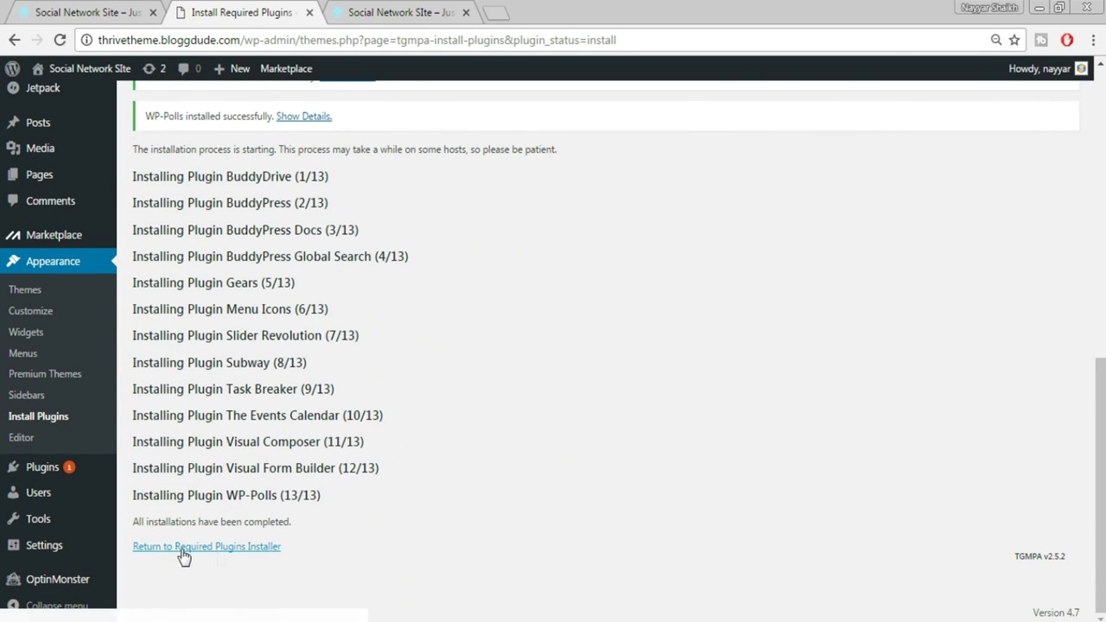
Bulk-activate all the installed plugins, including BuddyPress and Visual Composer
click(233, 551)
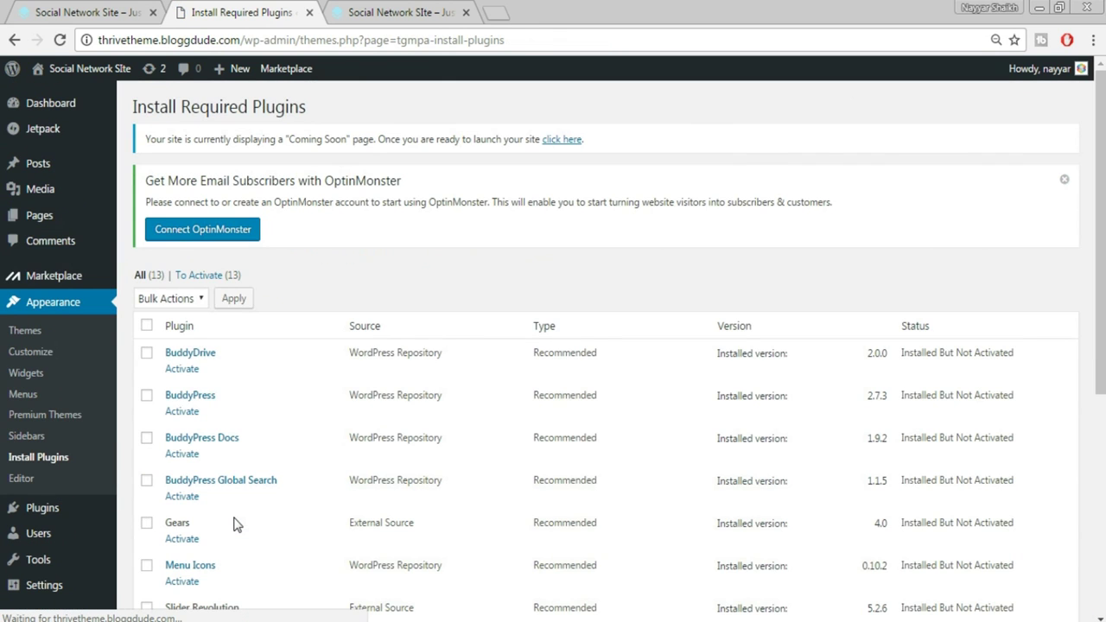
click(147, 326)
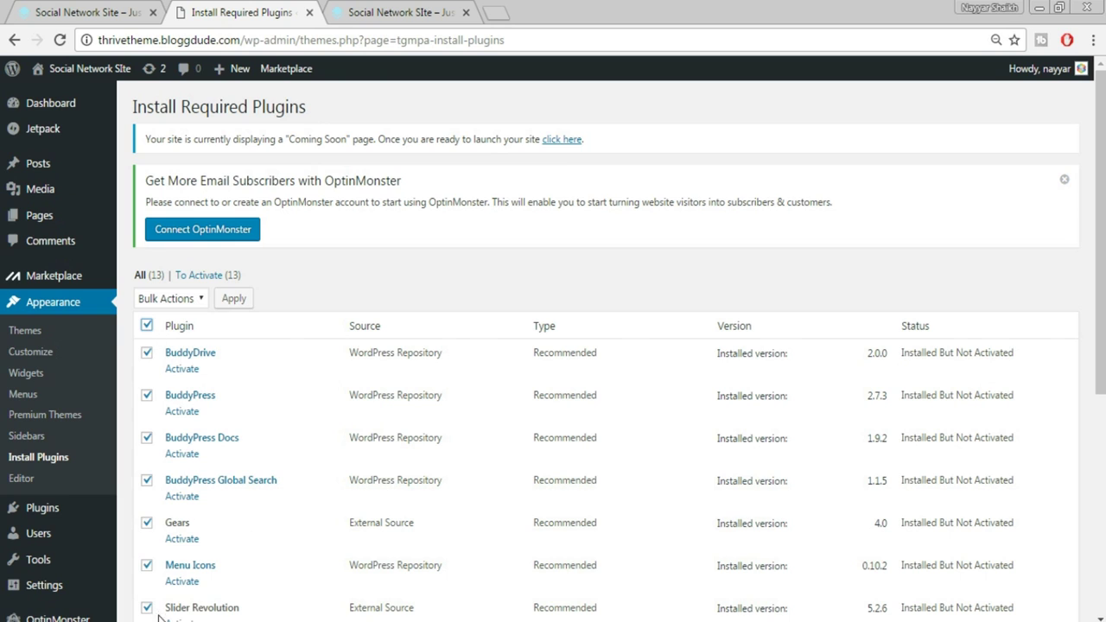
click(184, 299)
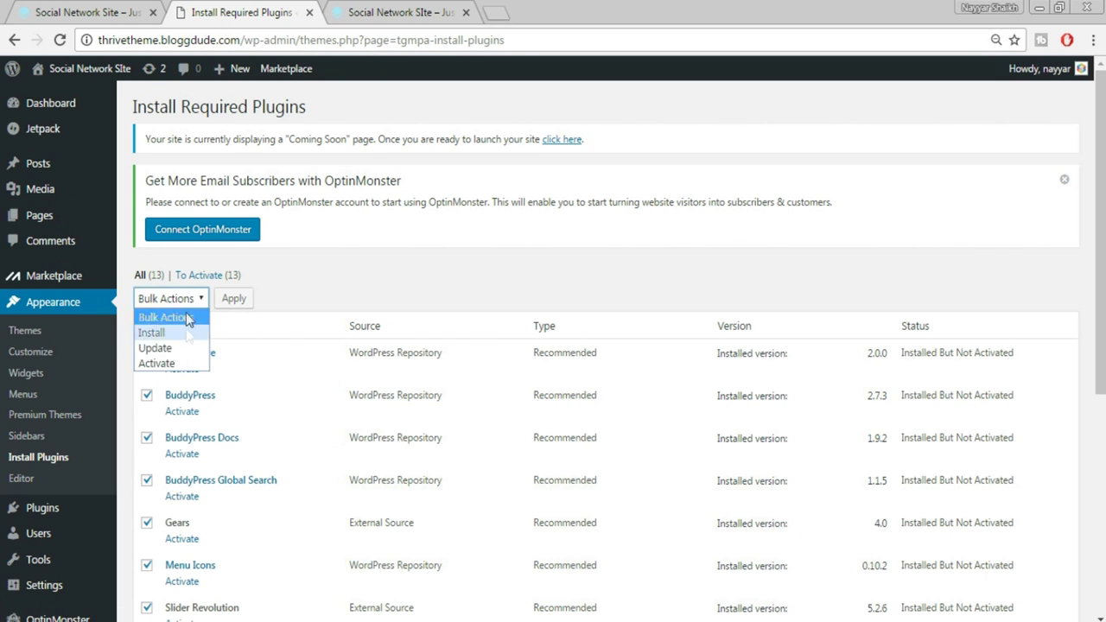
click(168, 364)
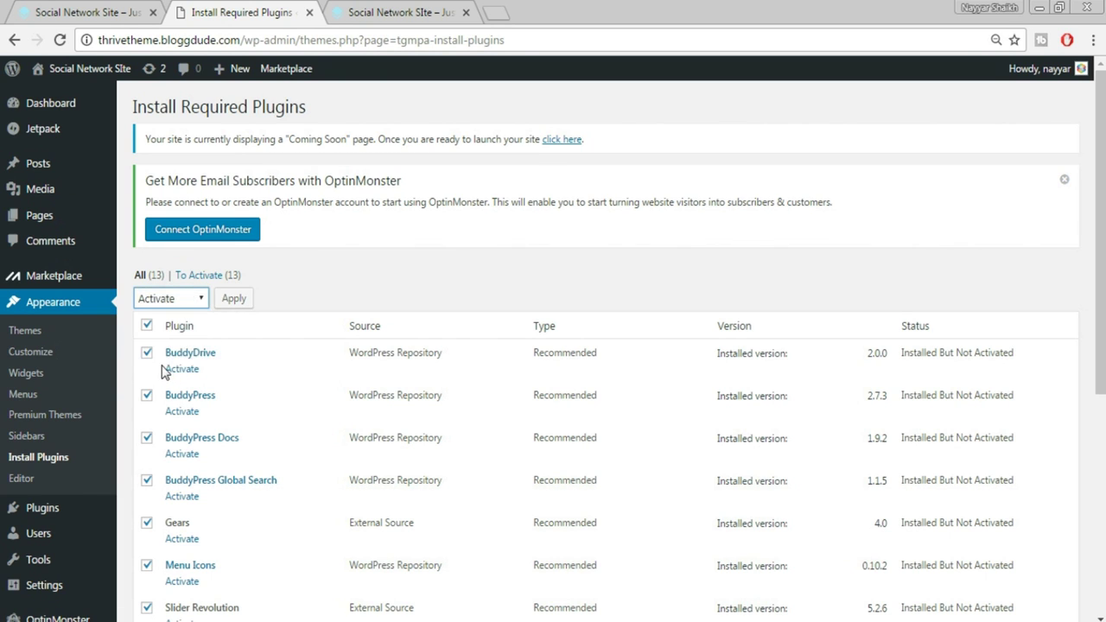
click(232, 300)
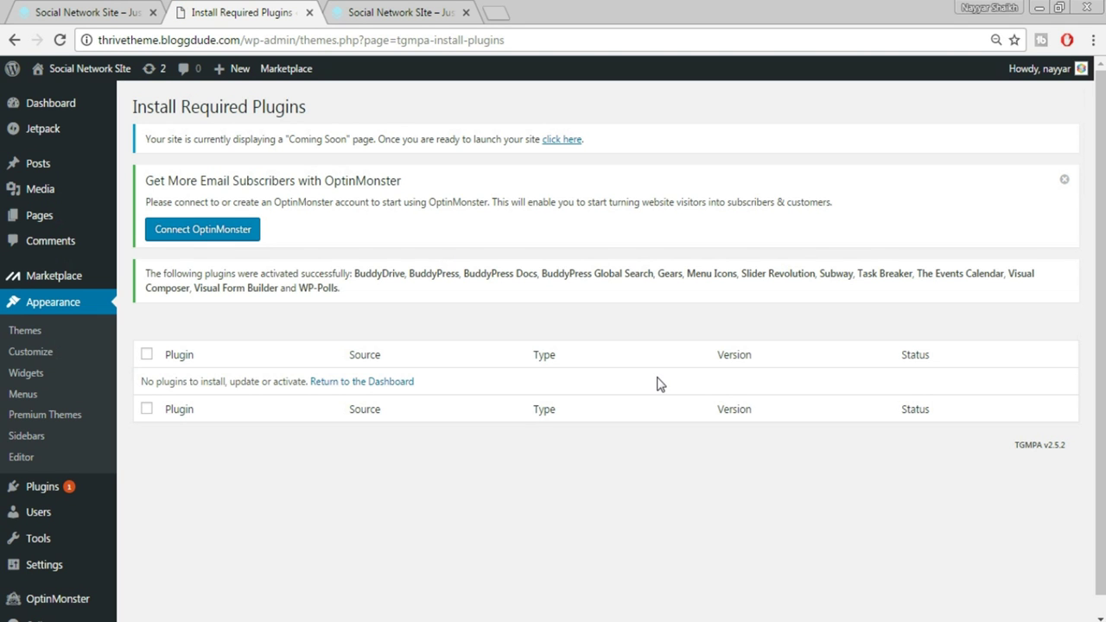
Install and launch the WordPress importer from Tools > Import
click(62, 103)
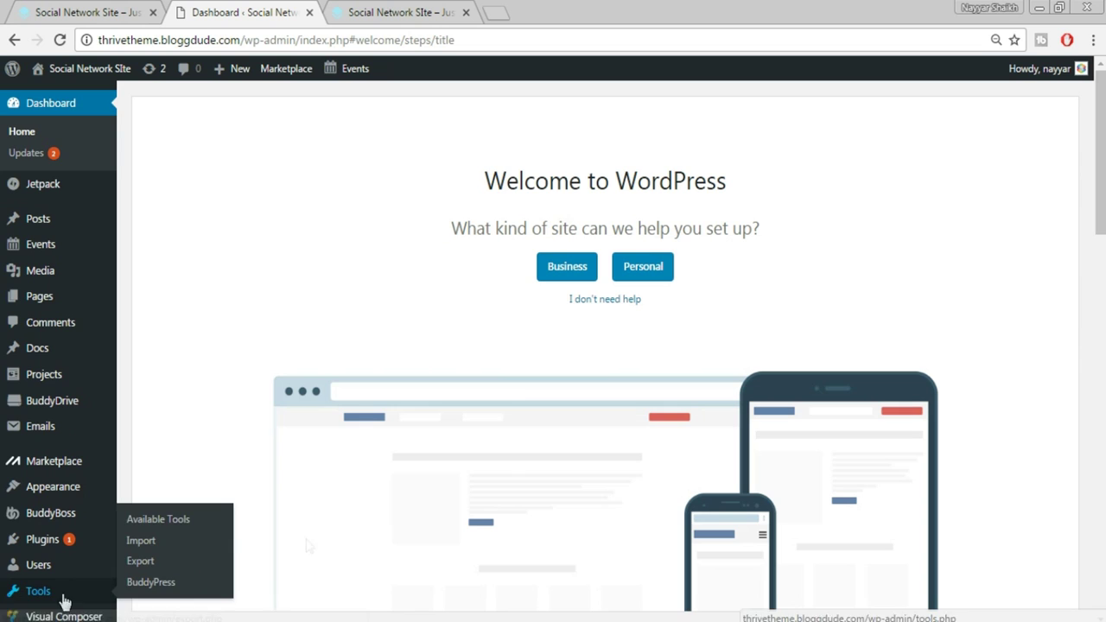
scroll(1101, 225, down, 2)
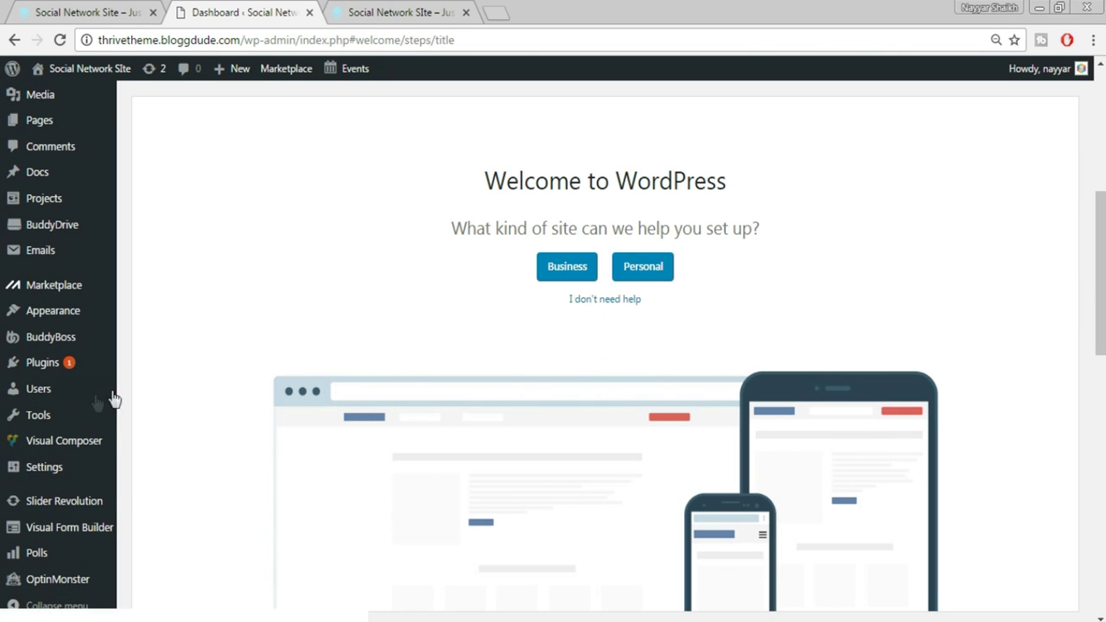
mouse_move(33, 417)
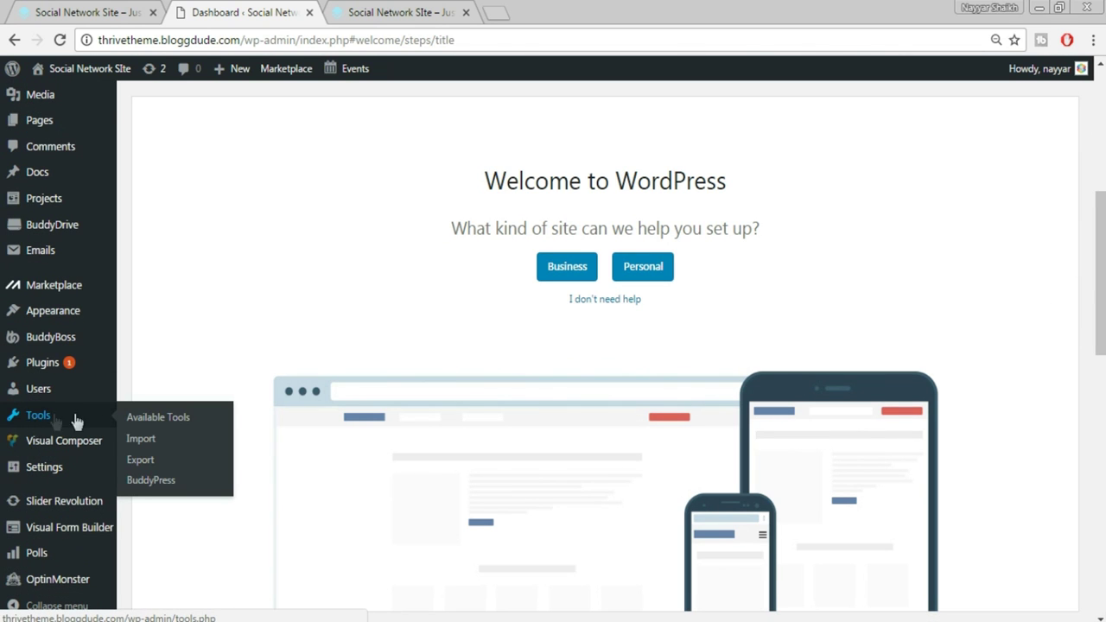
click(139, 442)
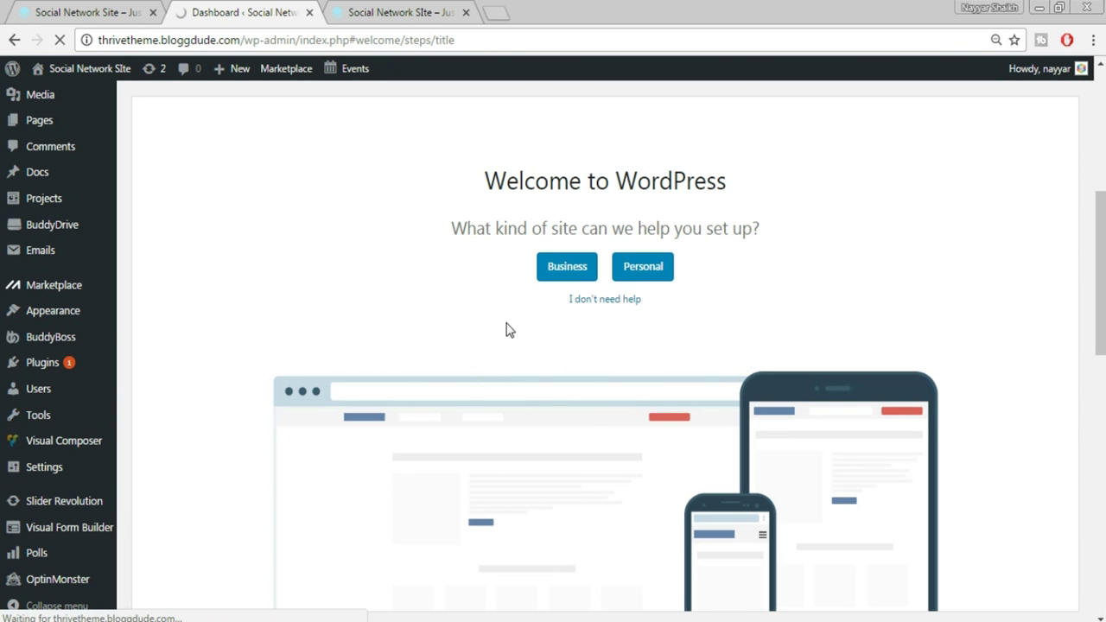
scroll(215, 519, down, 3)
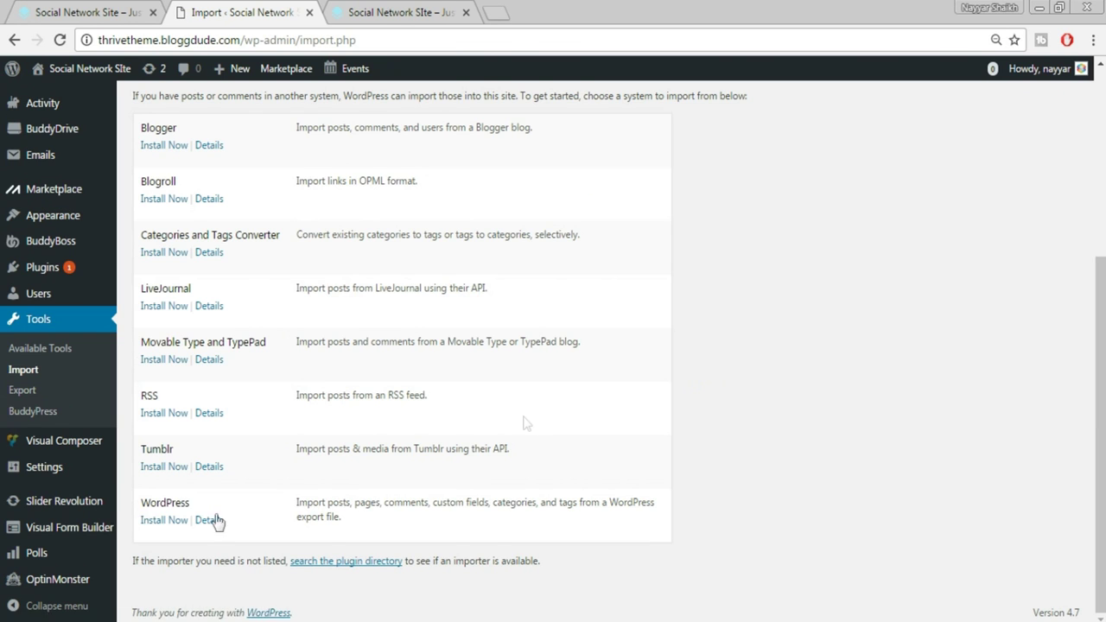
click(161, 521)
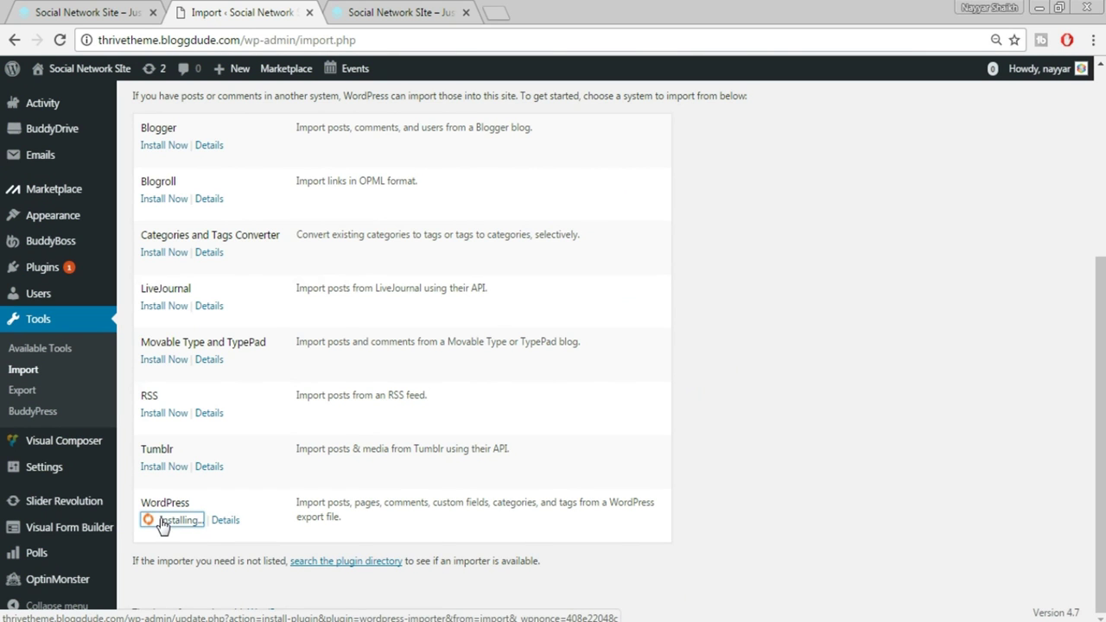
click(164, 521)
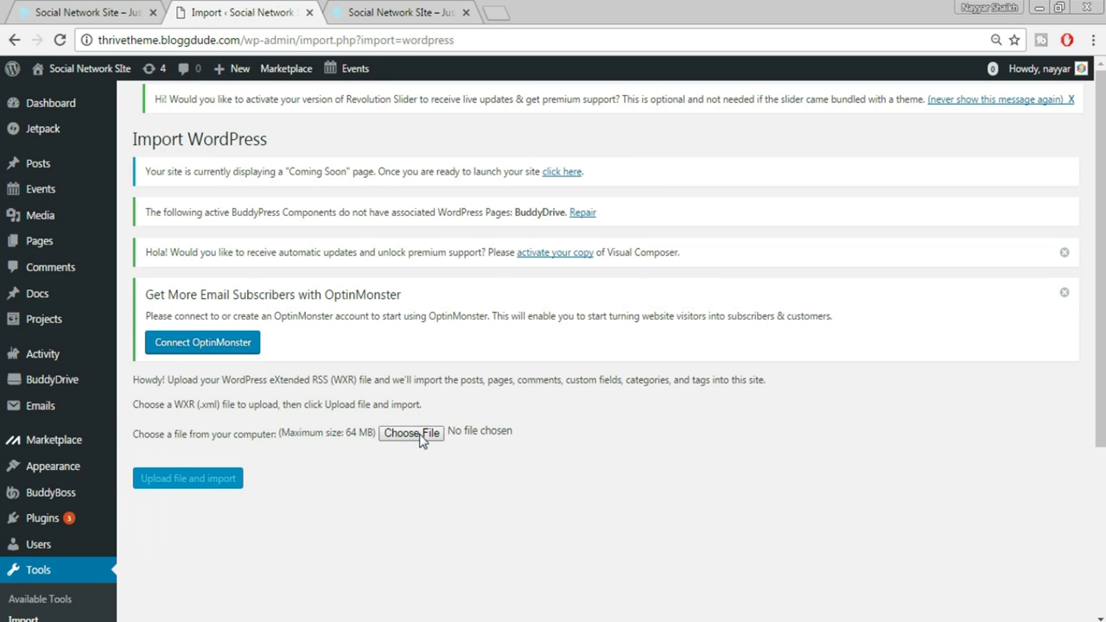
Upload demo-import.xml from the Thrive 1.8.6 Resources/default folder
click(411, 433)
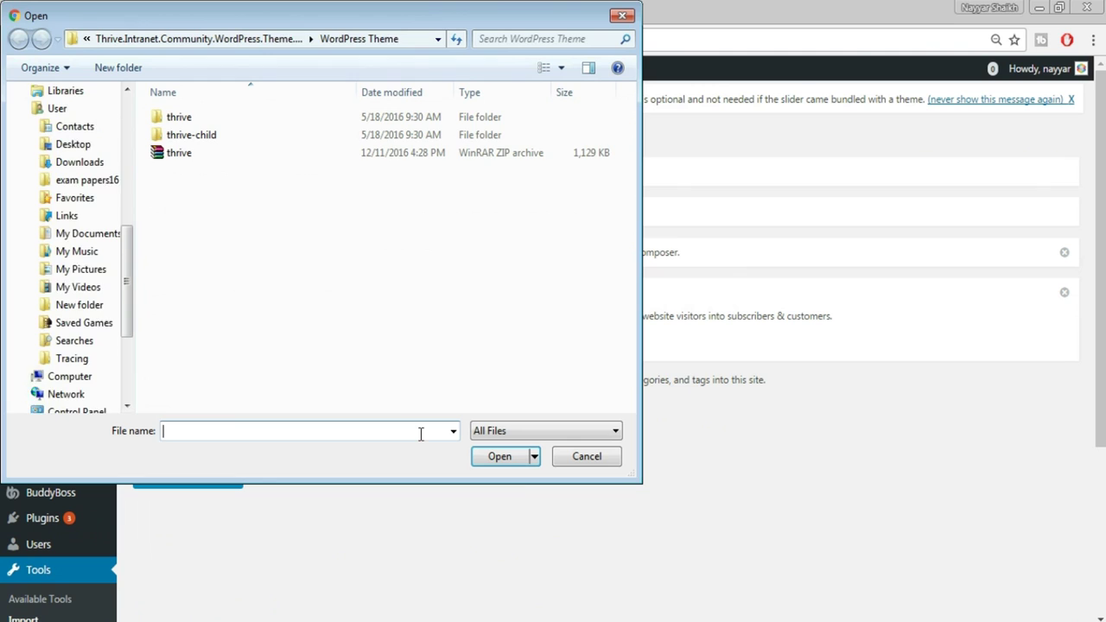
click(138, 41)
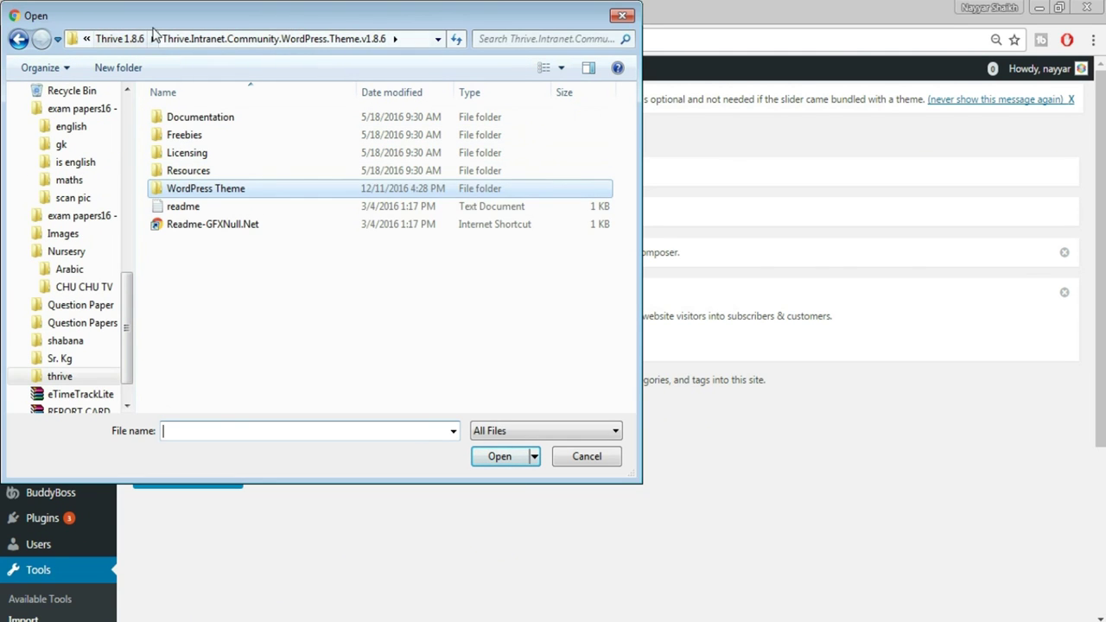
click(120, 39)
click(108, 39)
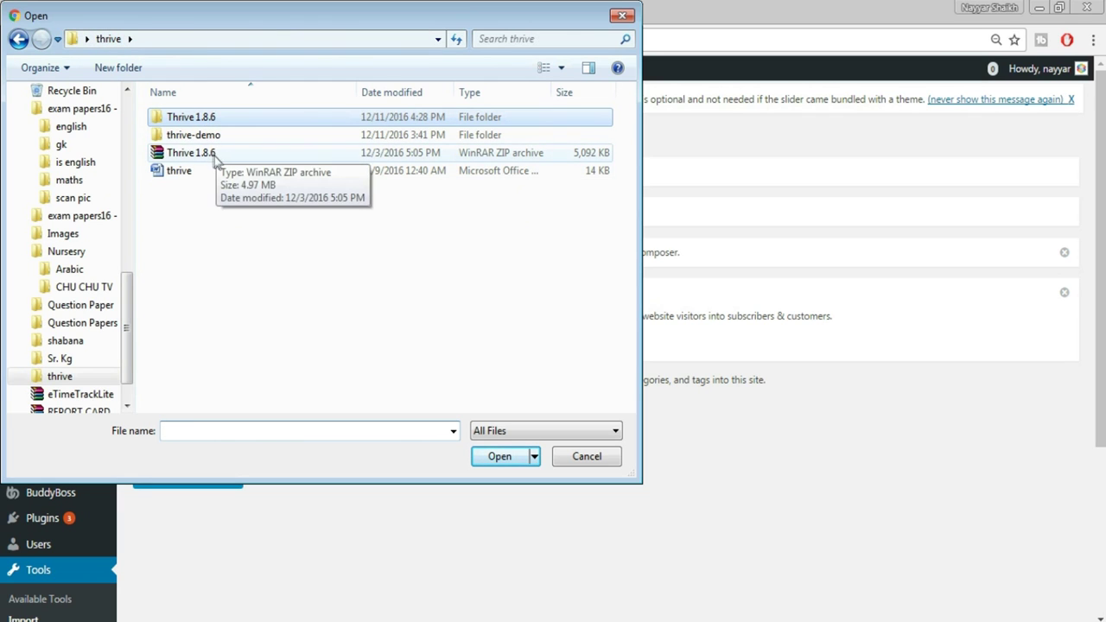
click(214, 154)
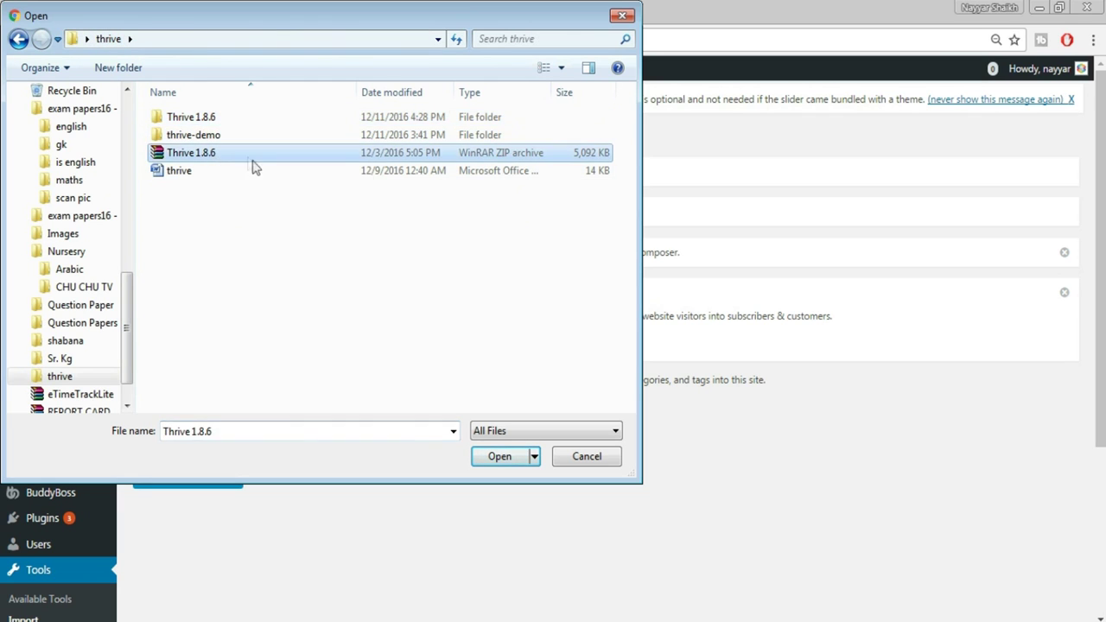
double_click(212, 121)
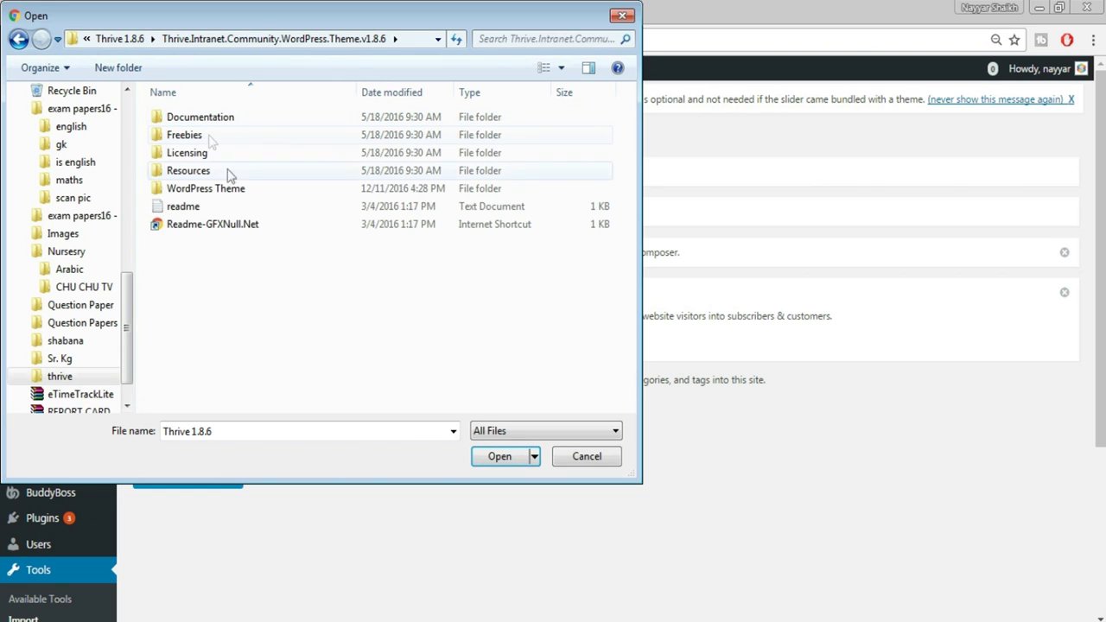
double_click(218, 171)
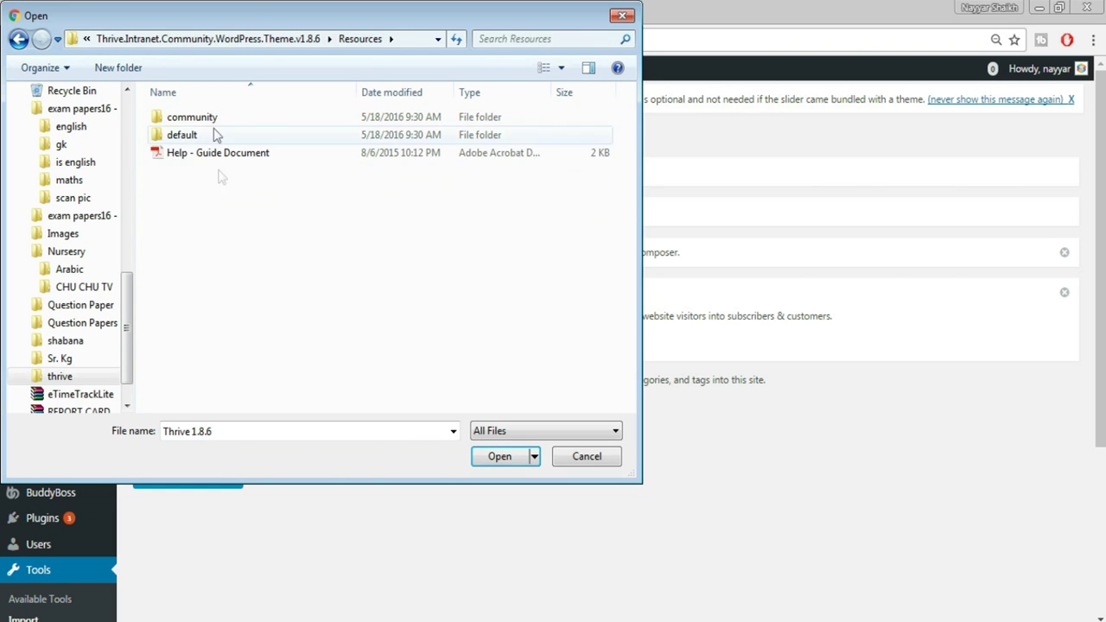
double_click(213, 135)
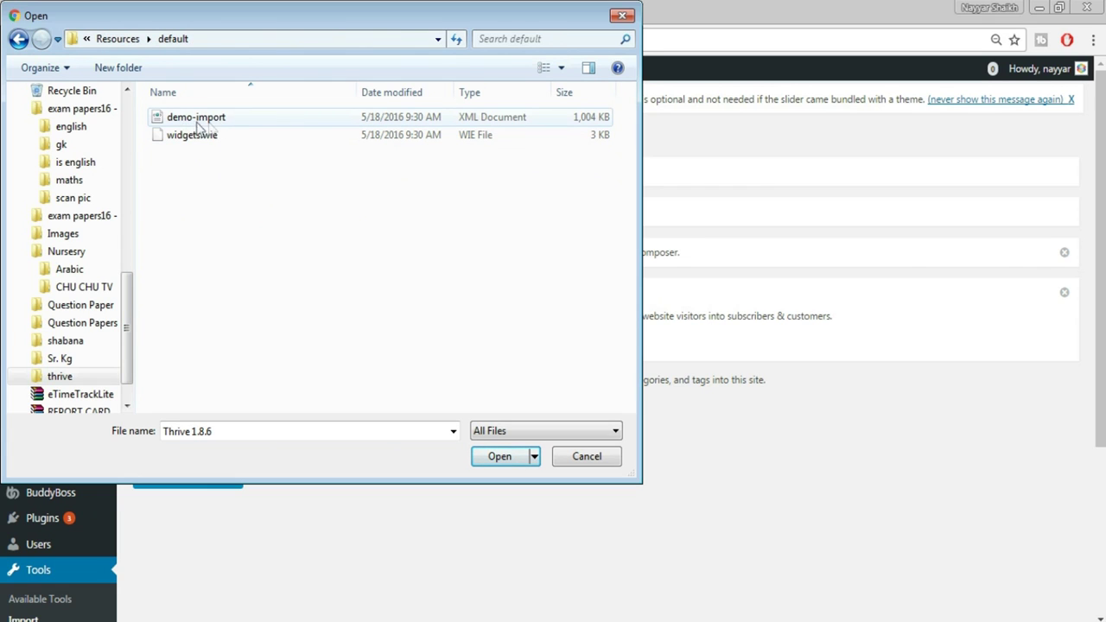
click(216, 121)
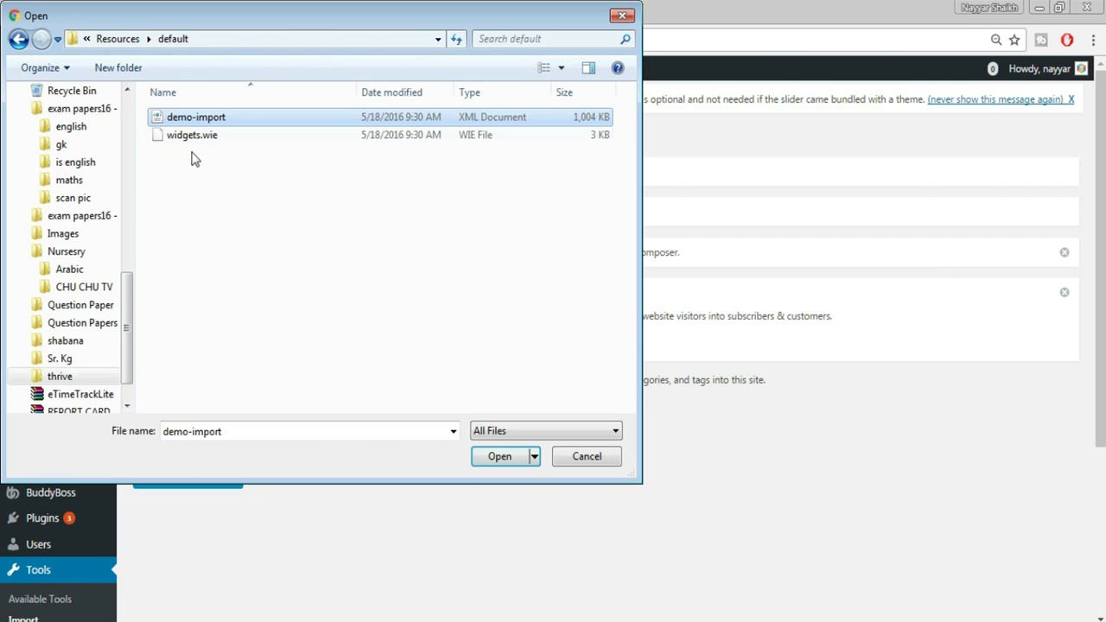
click(501, 458)
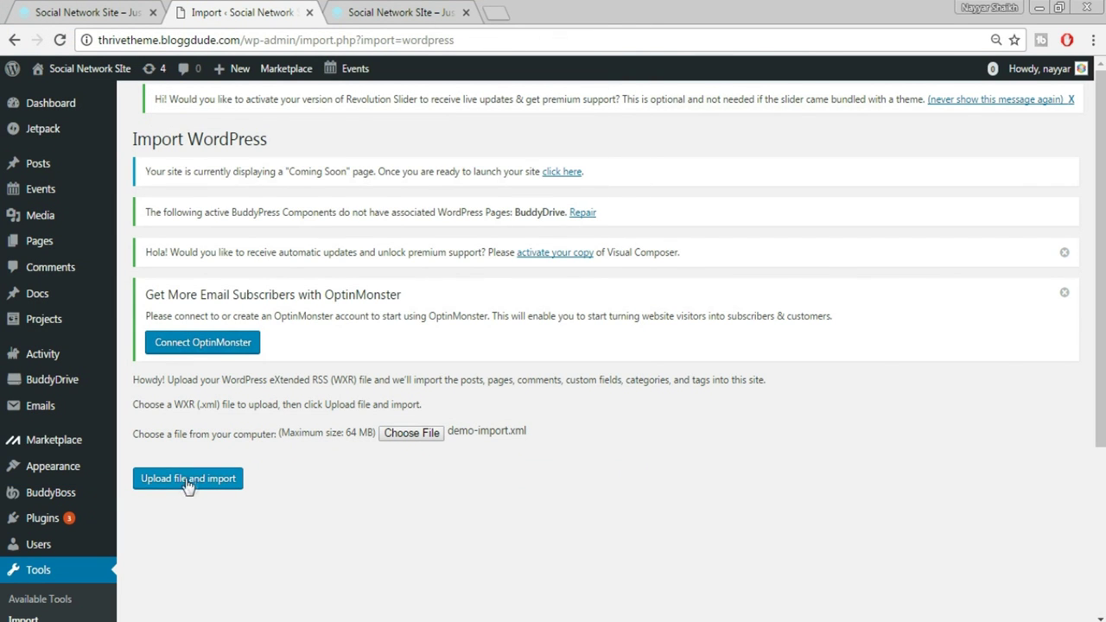
click(187, 481)
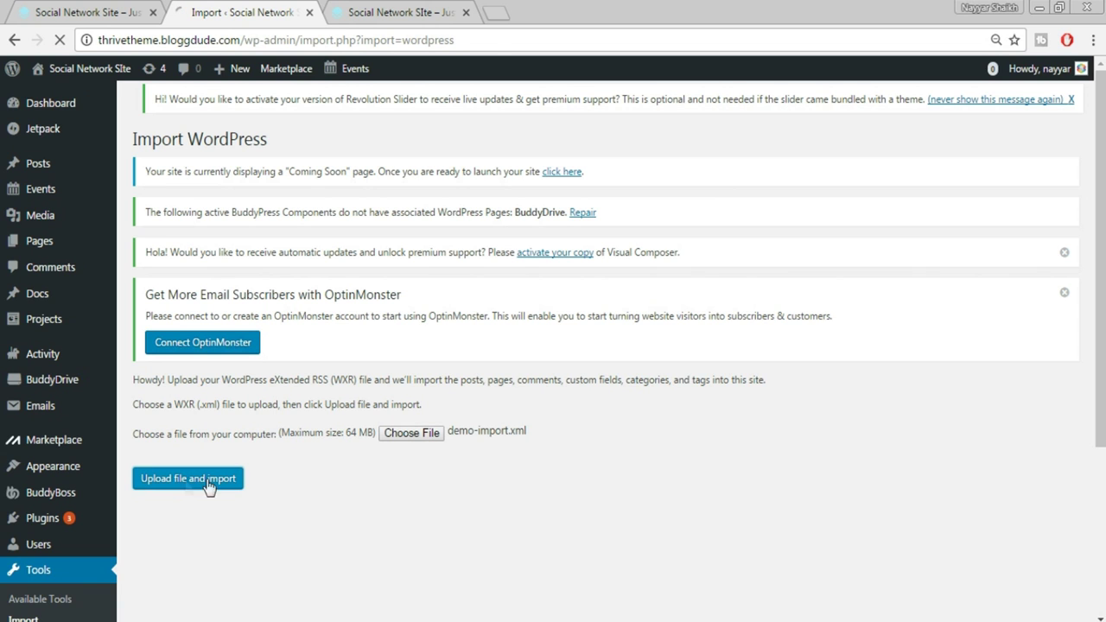
Import the demo content with file attachments, then return to the dashboard
scroll(305, 257, down, 3)
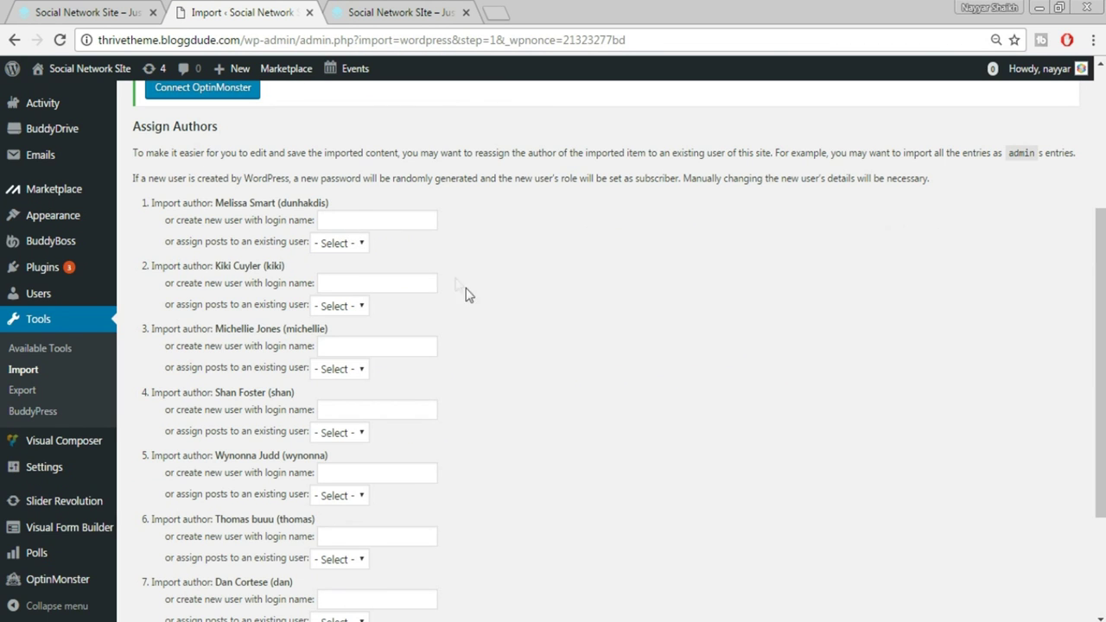
scroll(467, 294, down, 2)
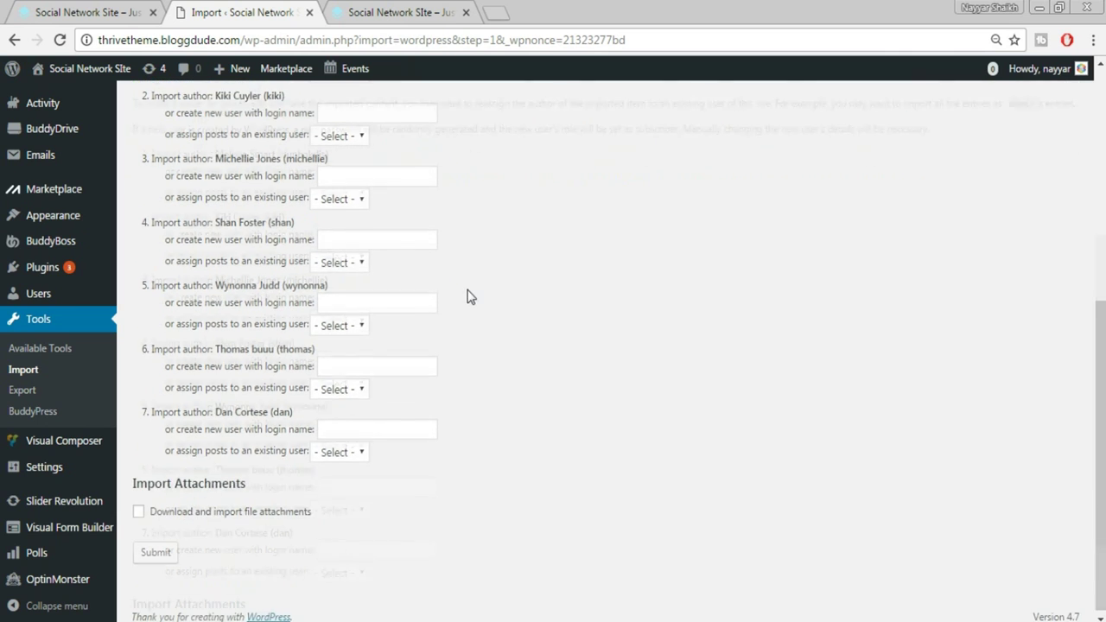
click(139, 510)
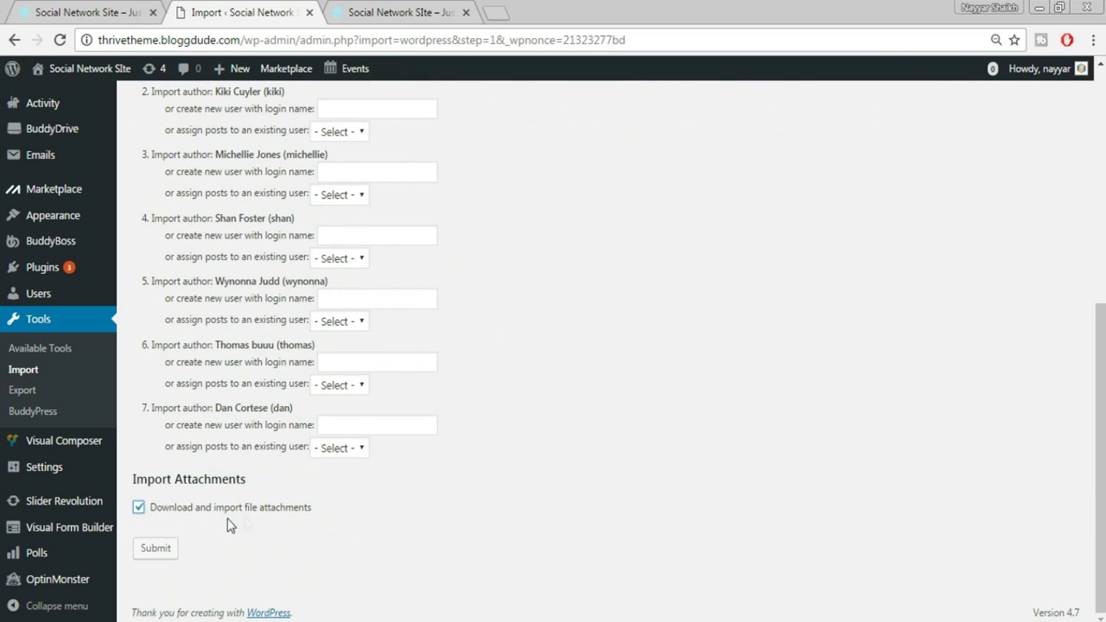
click(158, 550)
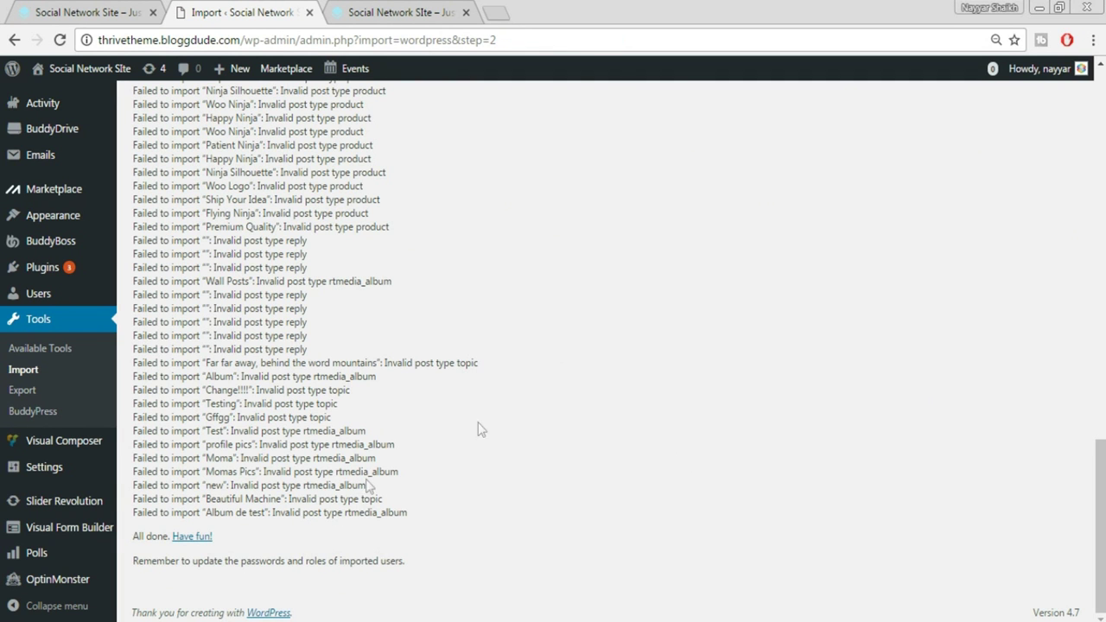
click(190, 538)
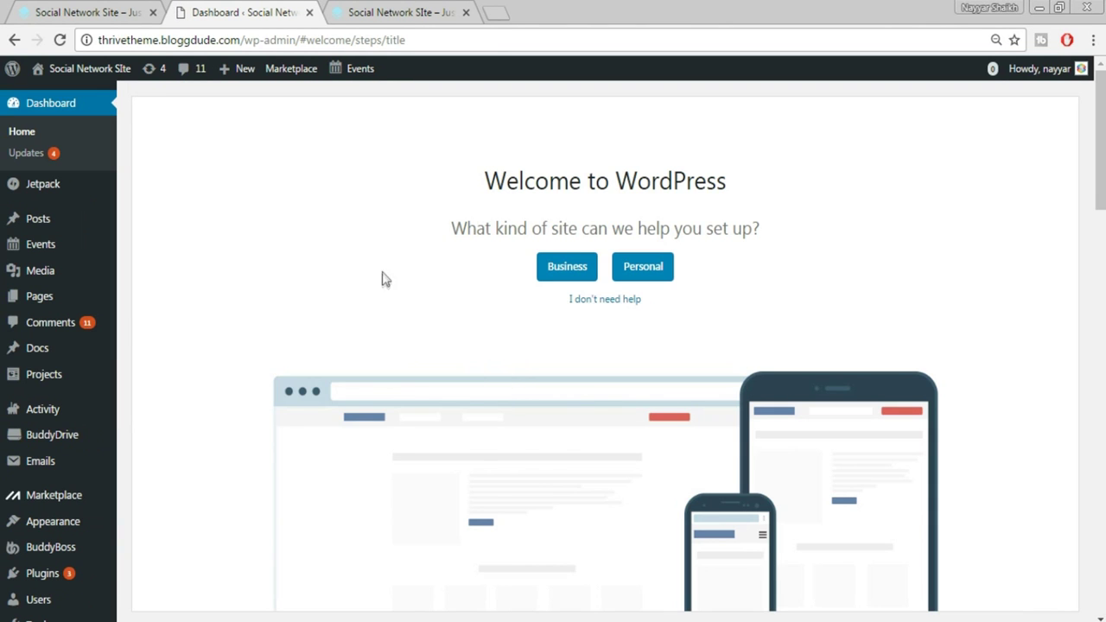
Change the site tagline to 'Facebook' in General Settings and save
scroll(82, 407, down, 3)
mouse_move(85, 475)
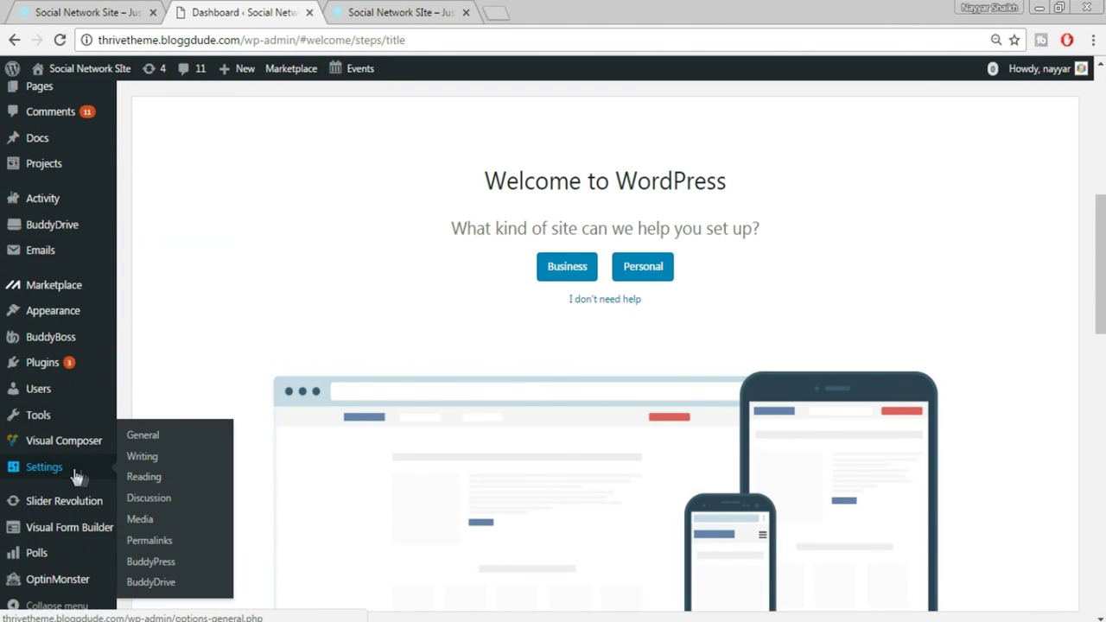
click(162, 437)
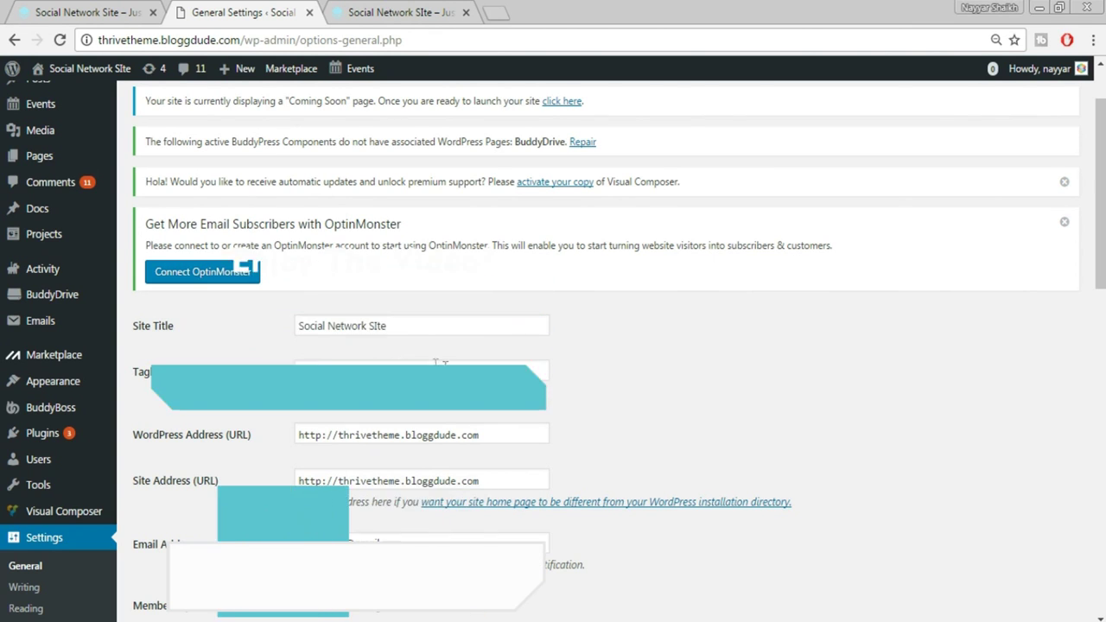
triple_click(438, 369)
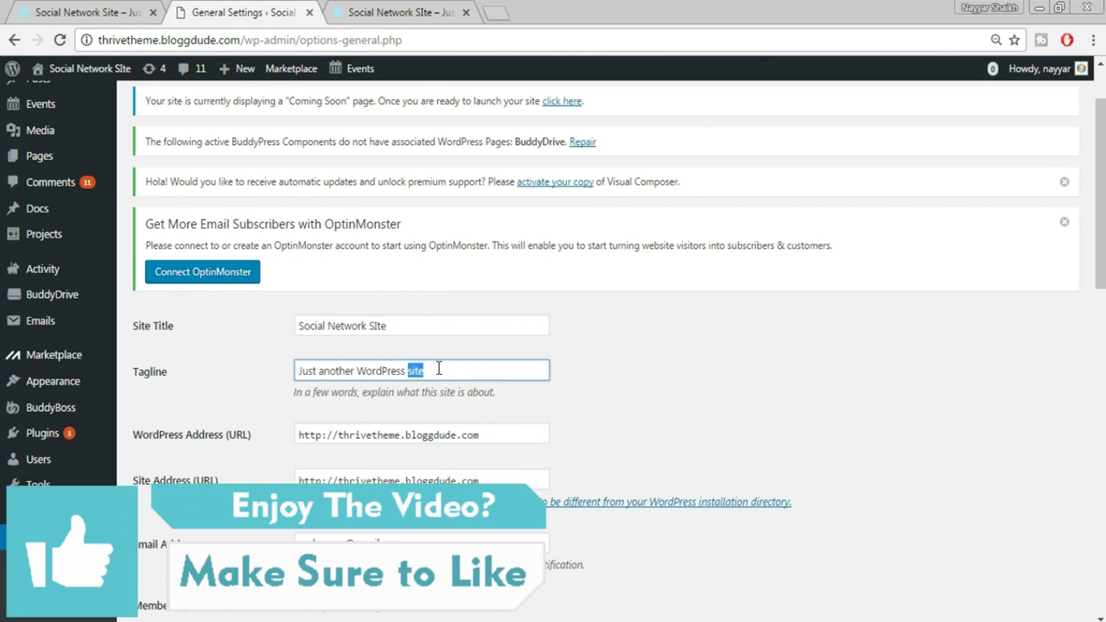
text(Facebook)
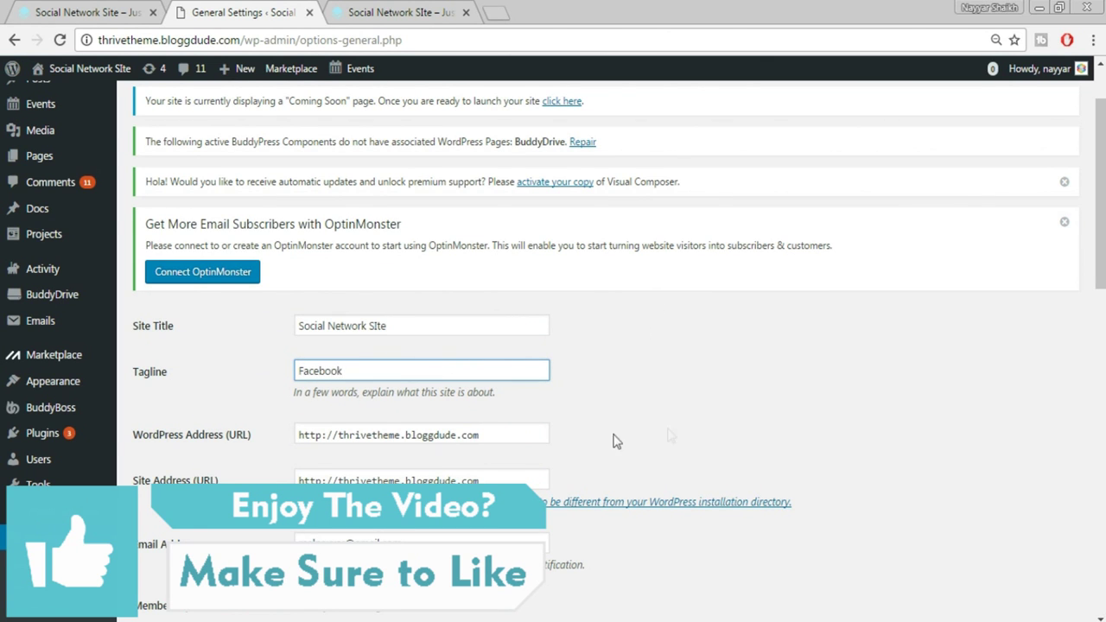
scroll(616, 442, down, 7)
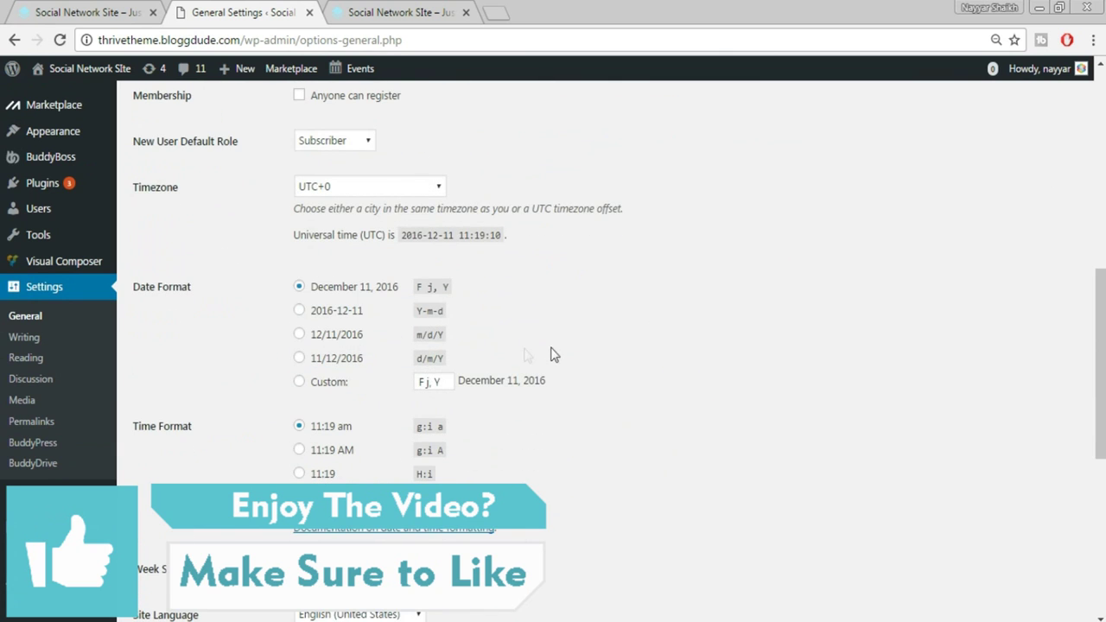
scroll(561, 363, down, 5)
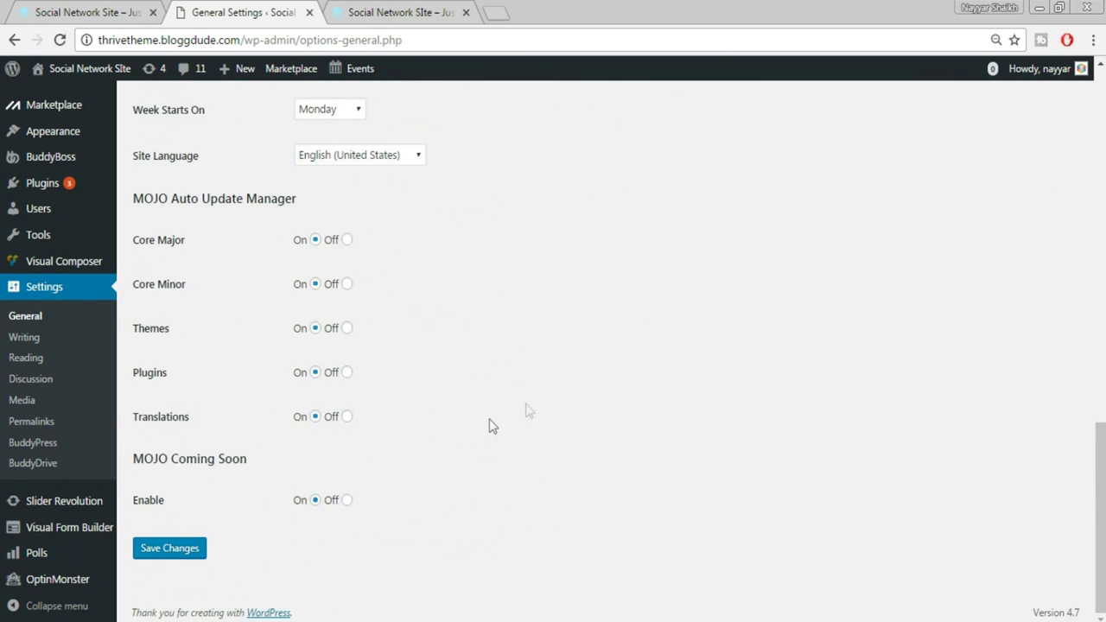
scroll(489, 425, up, 12)
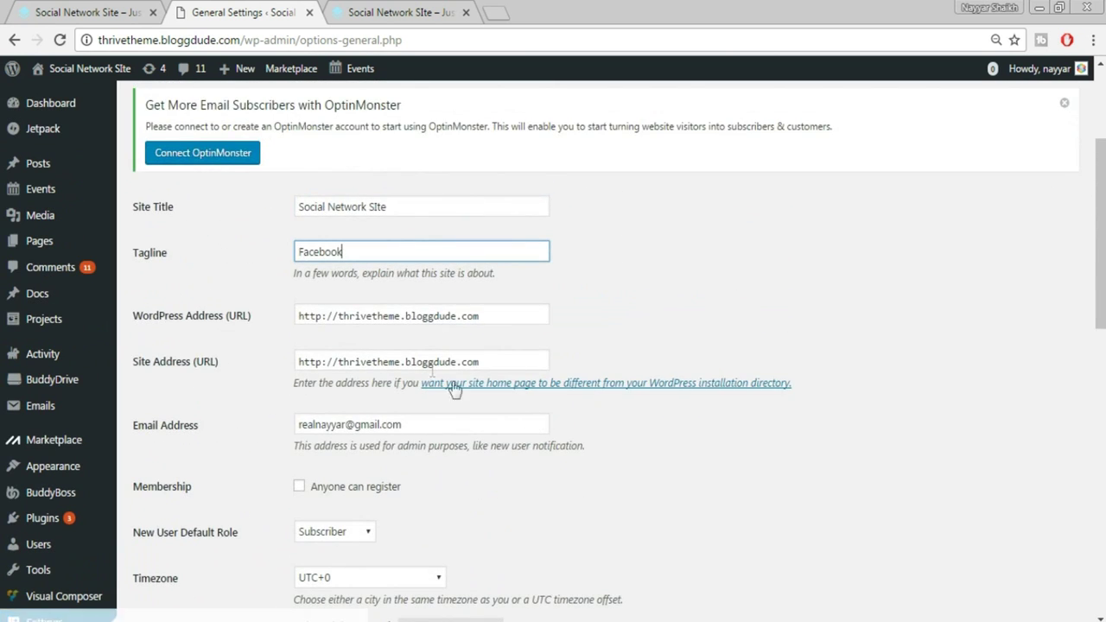
scroll(698, 394, down, 4)
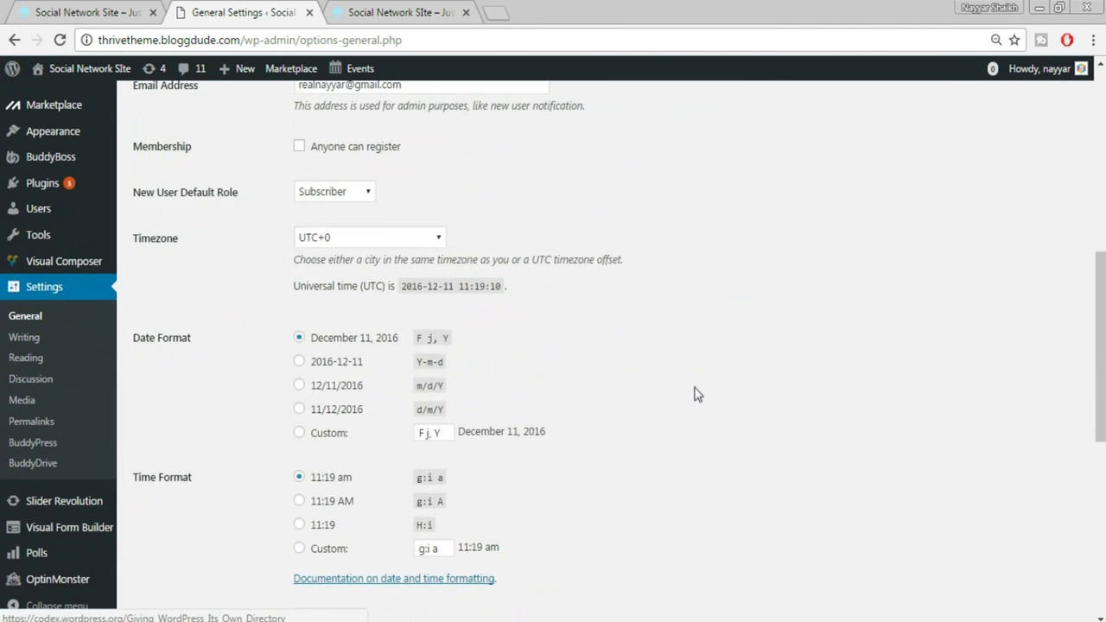
scroll(696, 395, down, 8)
click(188, 551)
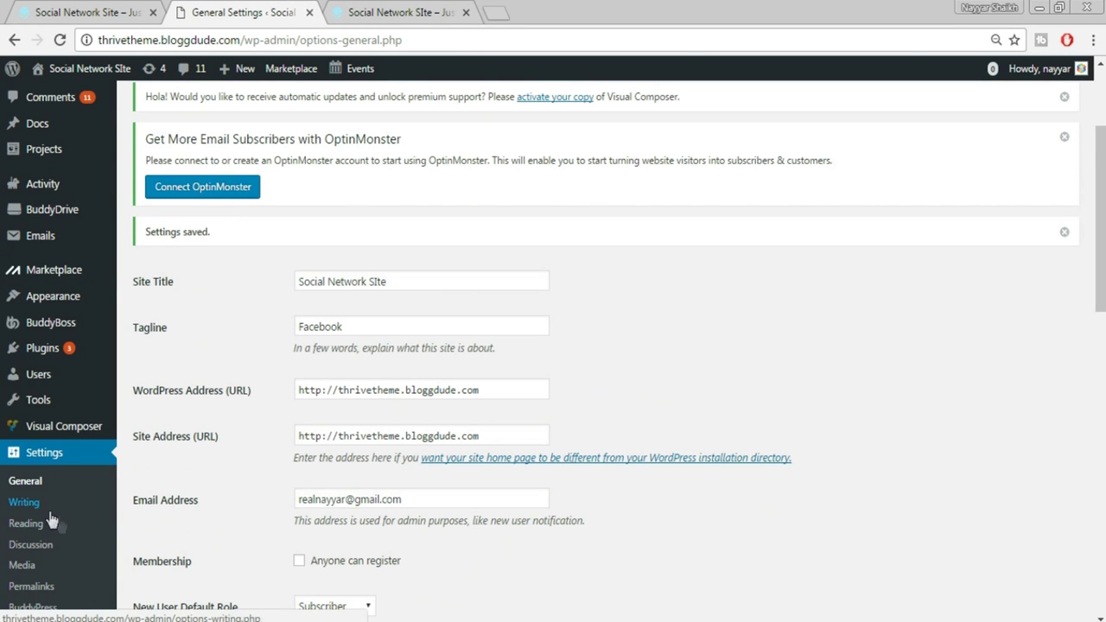
Go to the Reading Settings page
scroll(65, 527, down, 1)
scroll(65, 527, down, 2)
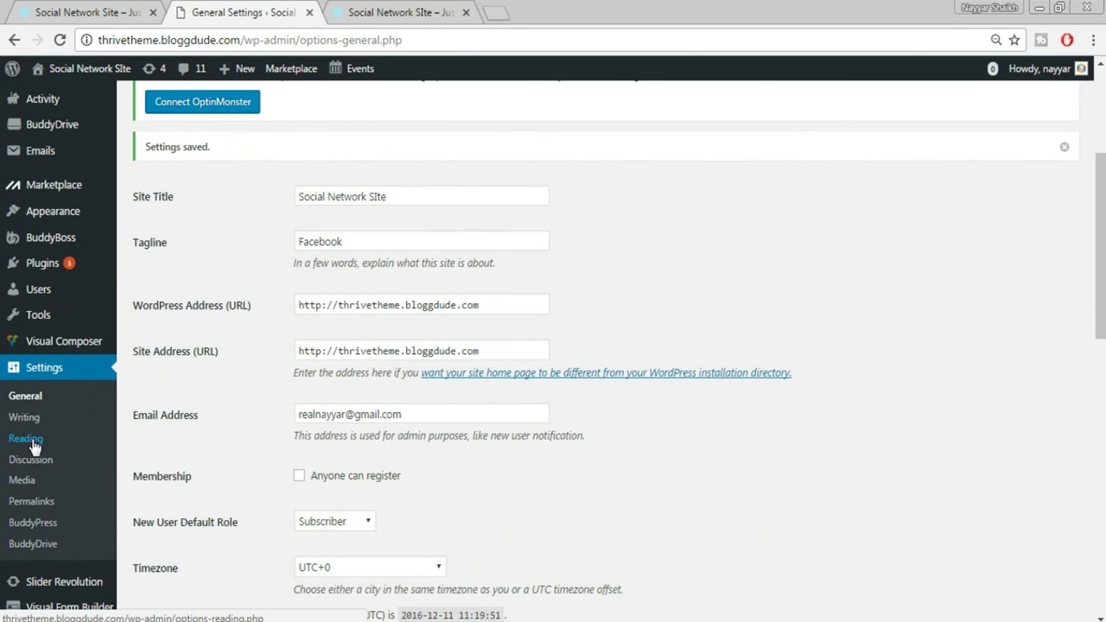
click(32, 442)
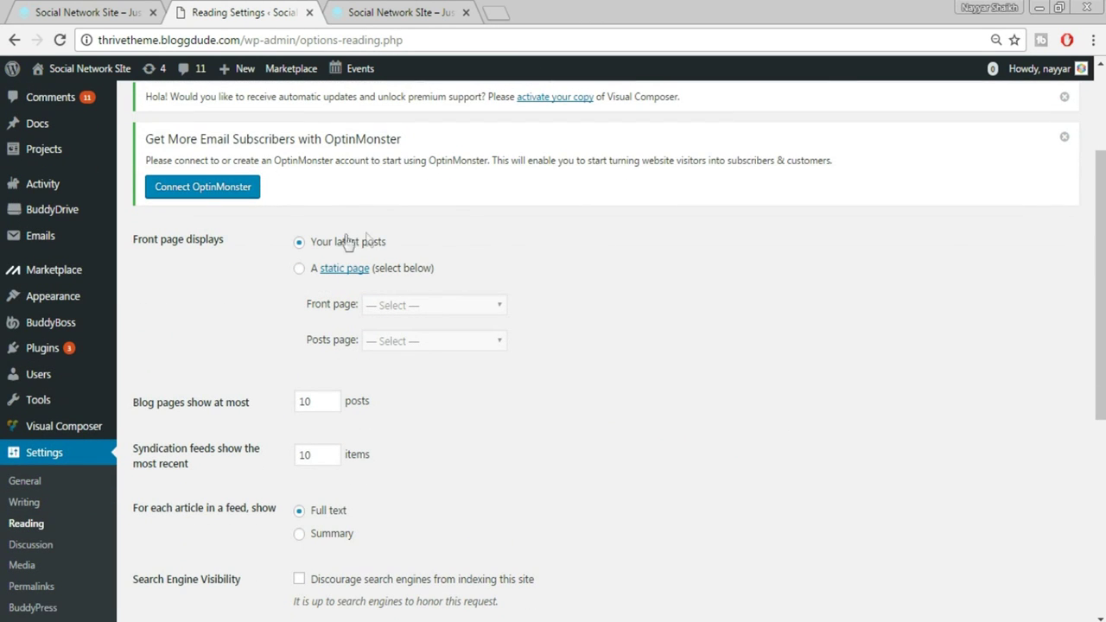
Use a static front page of Dashboard with News Blog as the posts page, and save
click(299, 269)
click(443, 306)
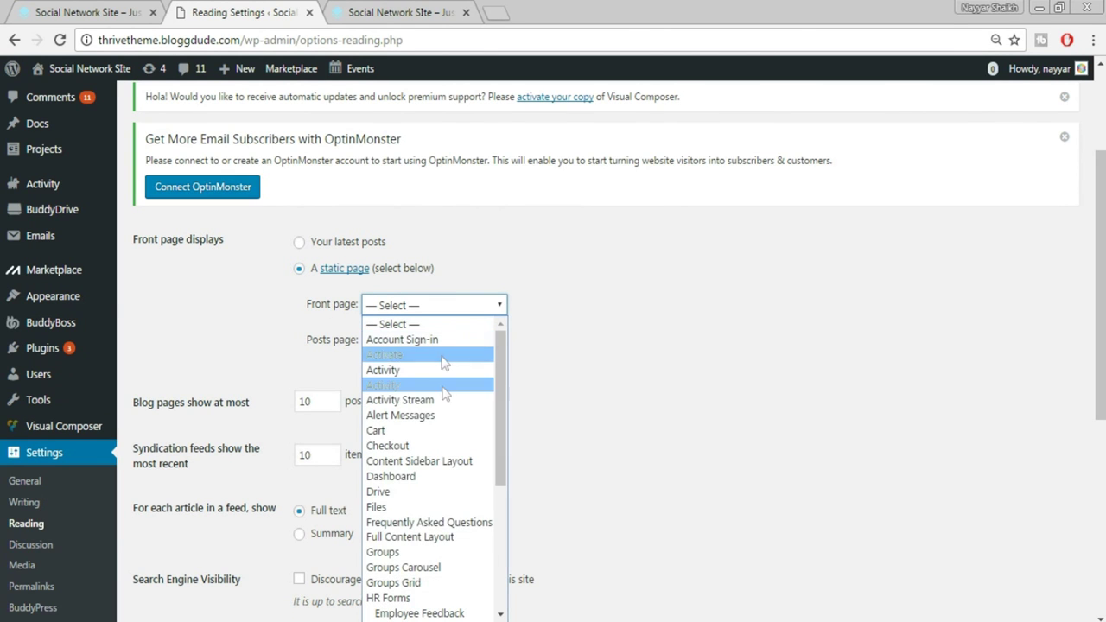
scroll(447, 406, down, 5)
scroll(447, 414, up, 4)
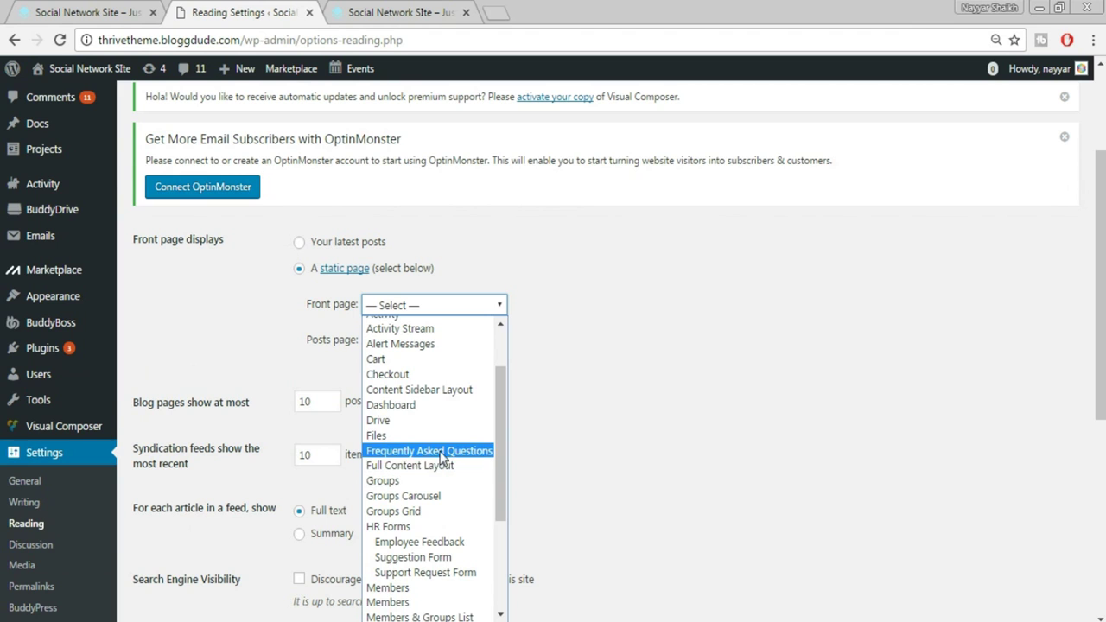
click(426, 407)
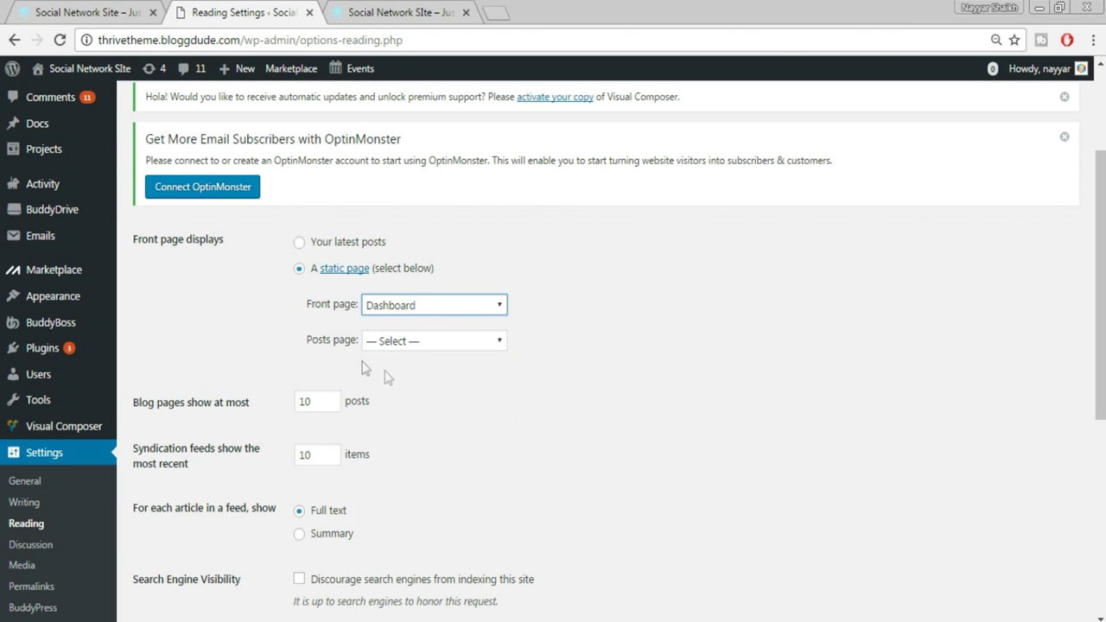
click(413, 342)
scroll(413, 271, down, 5)
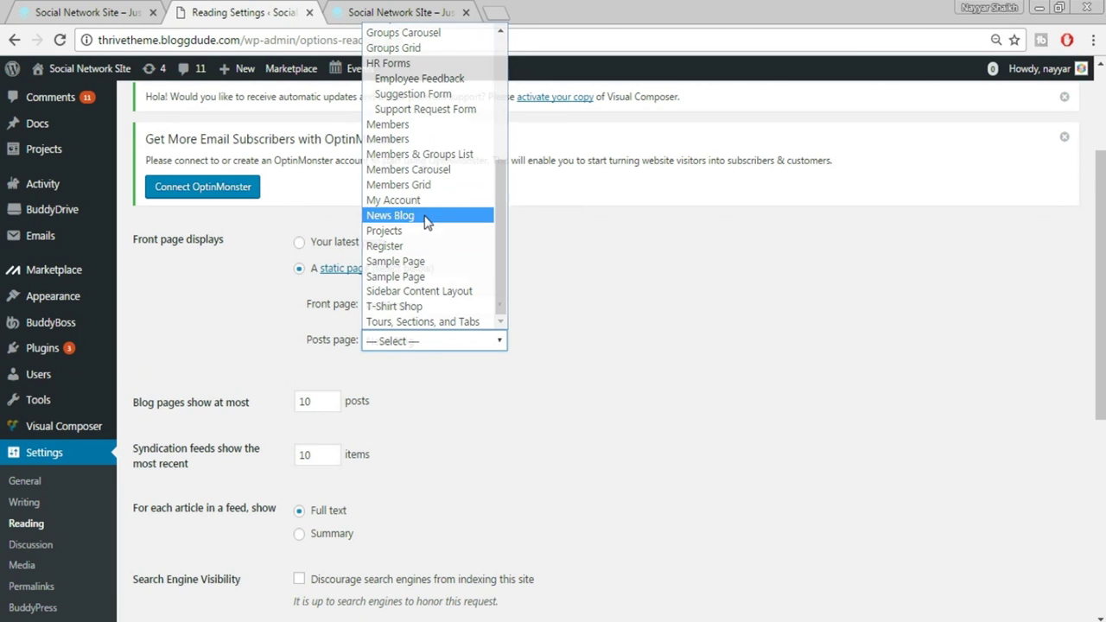
click(426, 216)
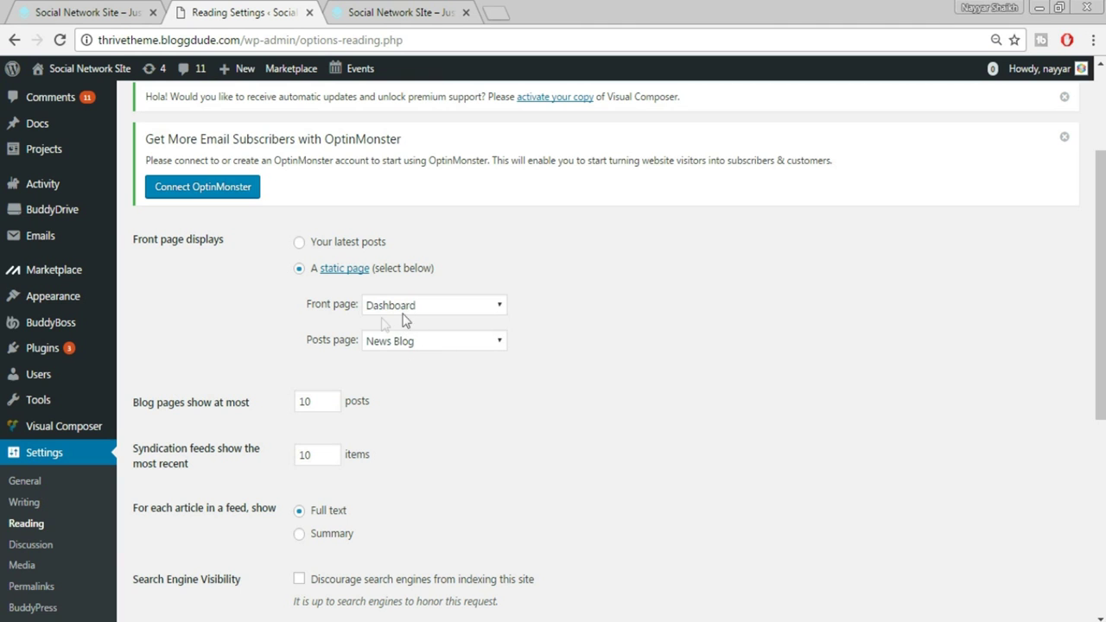
scroll(605, 387, down, 5)
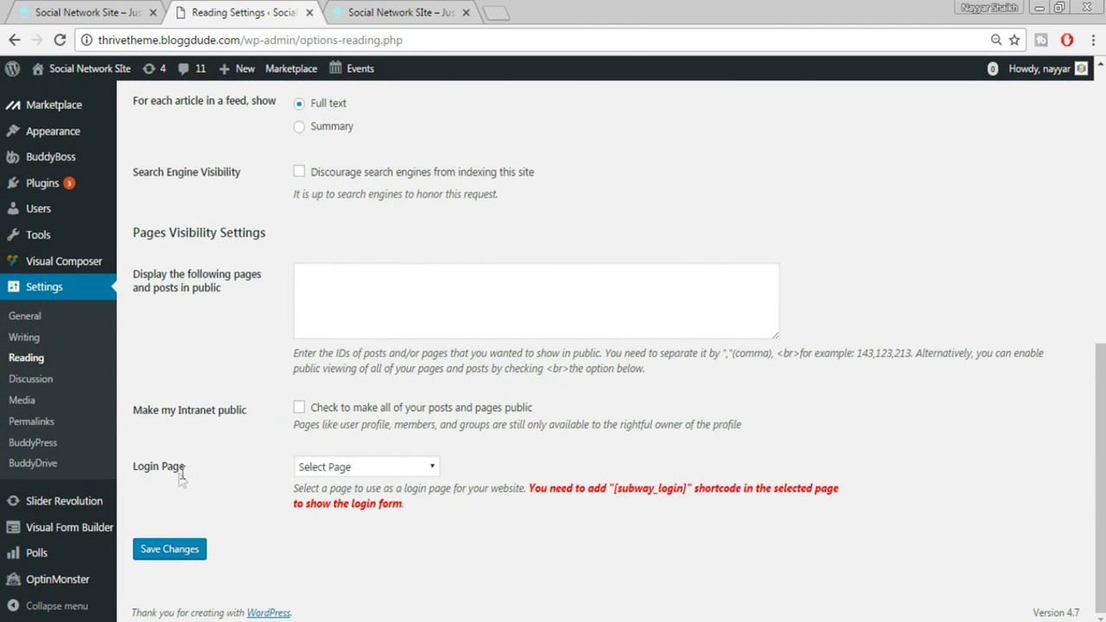
click(178, 553)
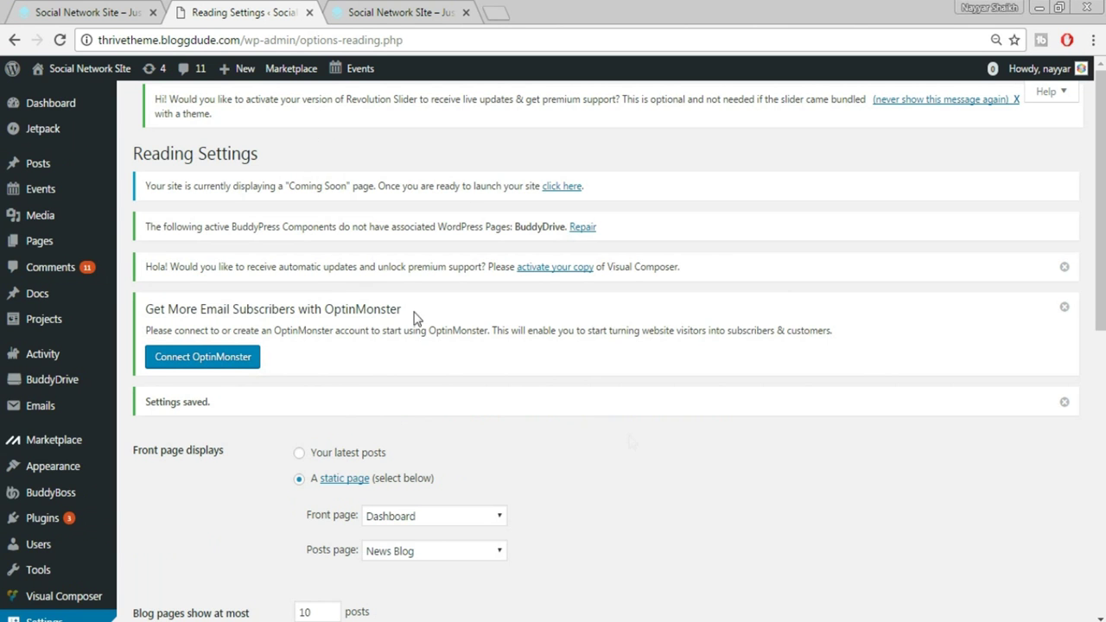
mouse_move(107, 223)
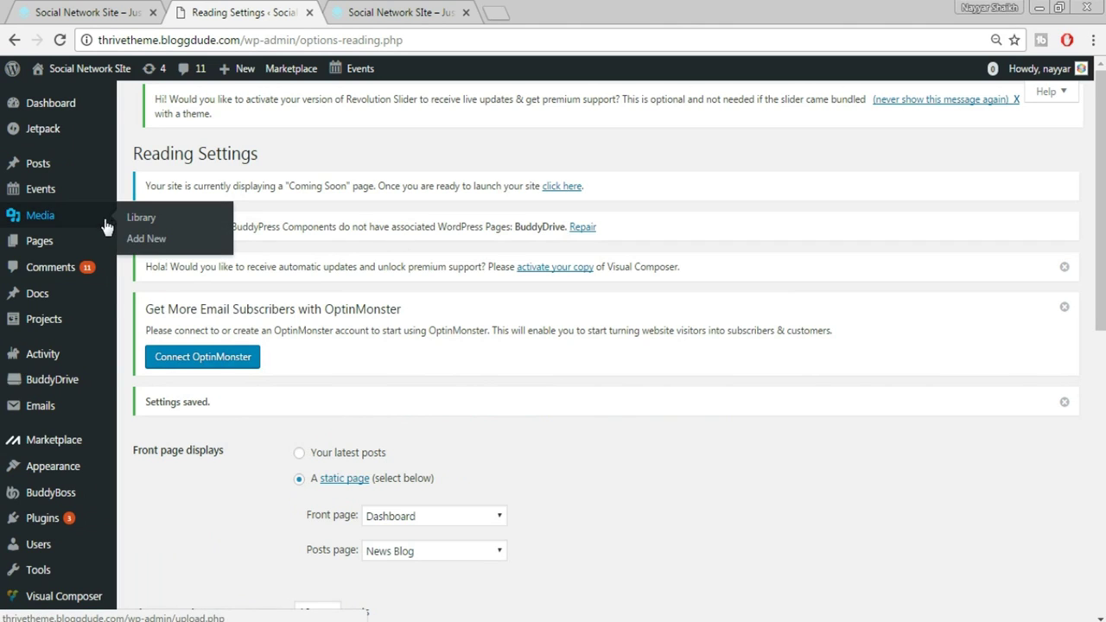
mouse_move(48, 473)
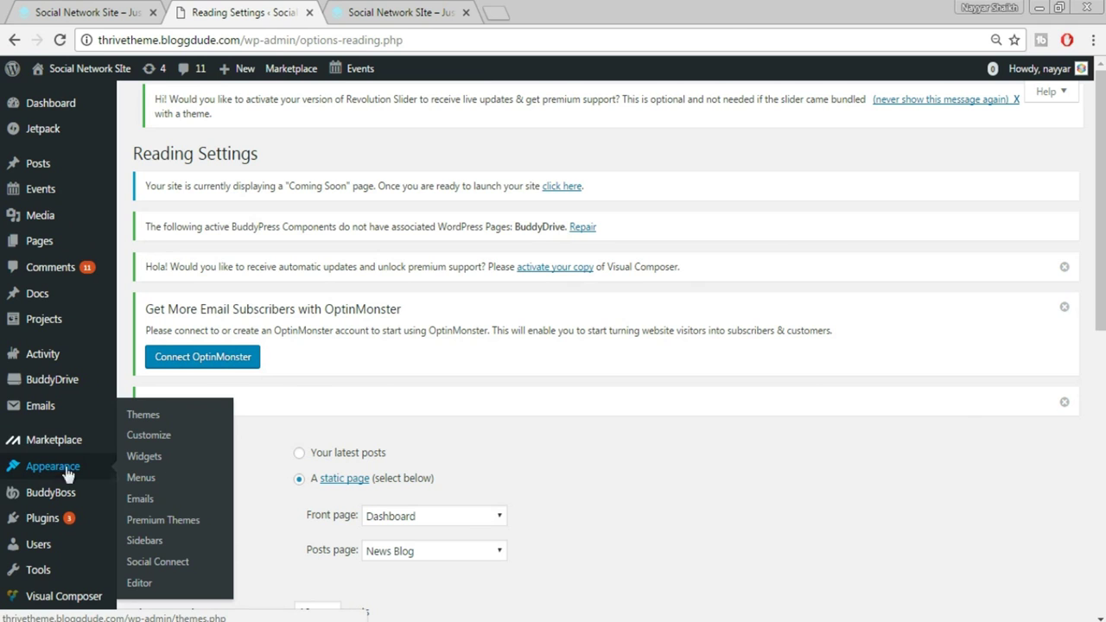
Under Manage Locations, set Header as Primary Menu and Sidenav as Secondary Menu, and save
click(158, 479)
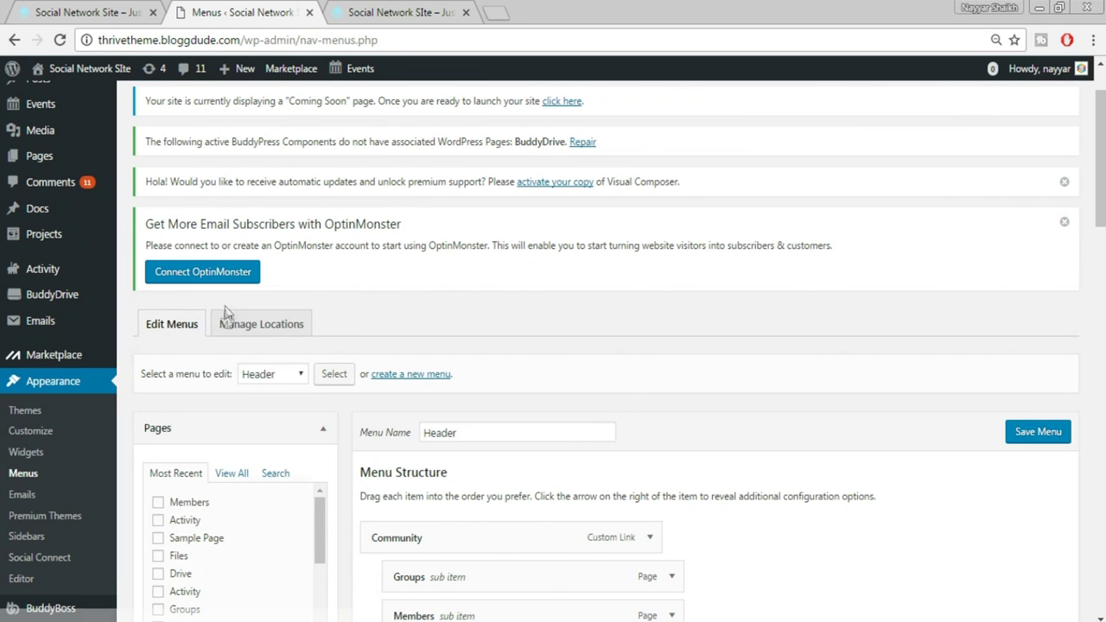
click(262, 334)
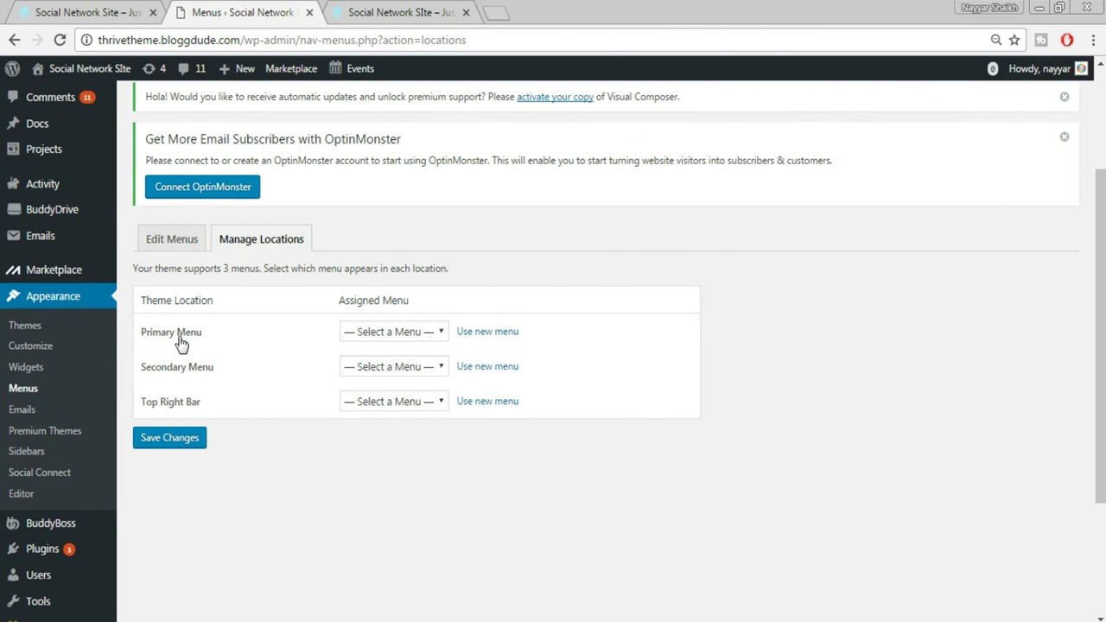
click(410, 332)
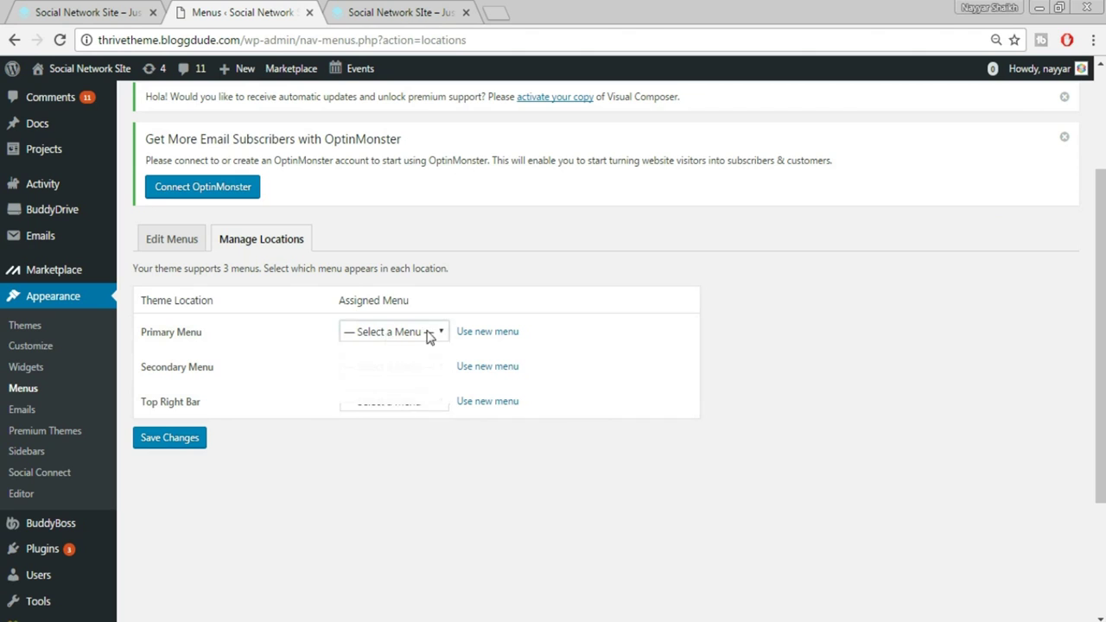
click(415, 366)
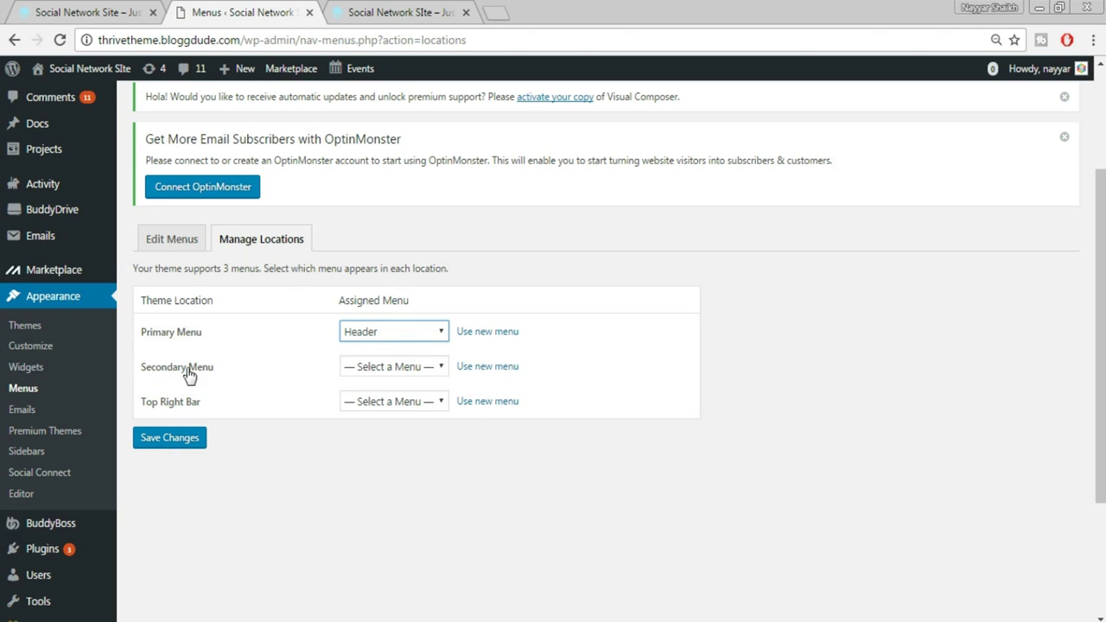
click(398, 369)
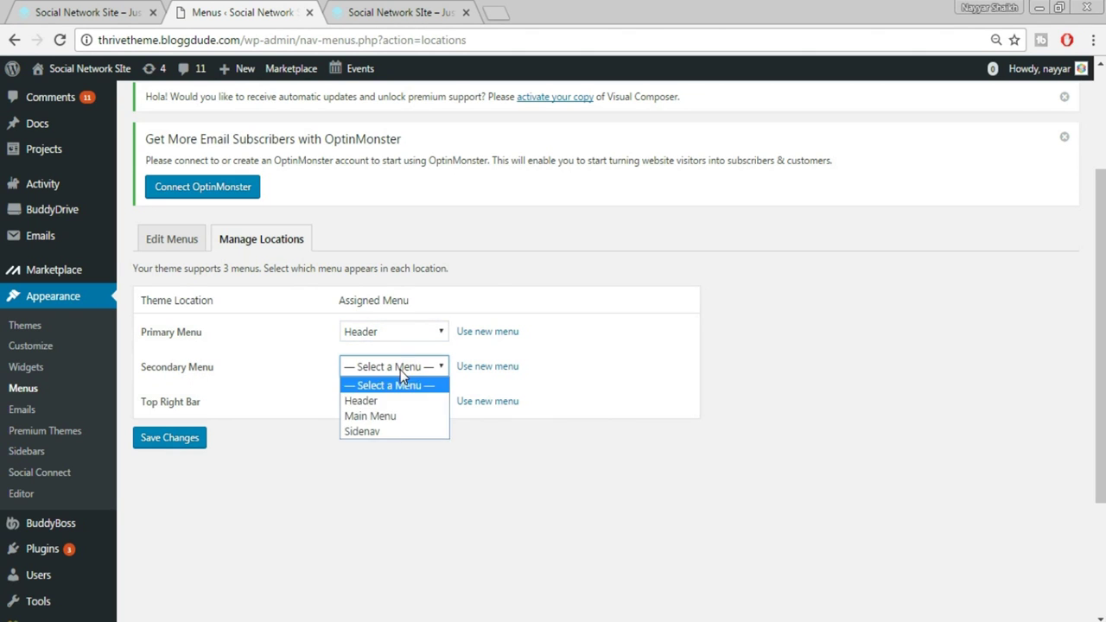
click(385, 433)
click(186, 441)
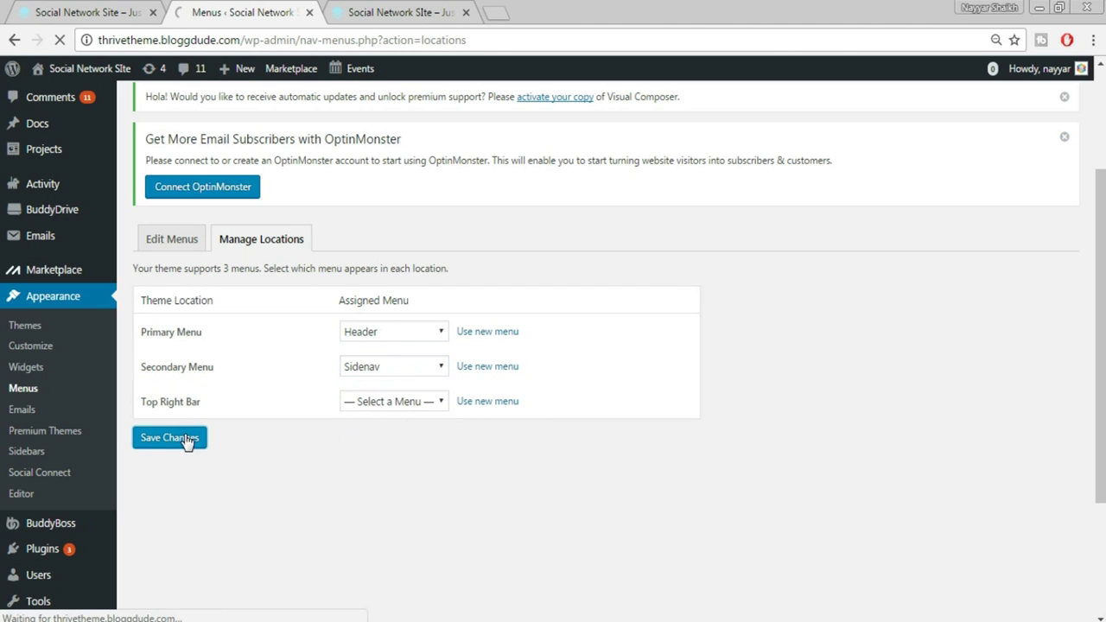
mouse_move(43, 470)
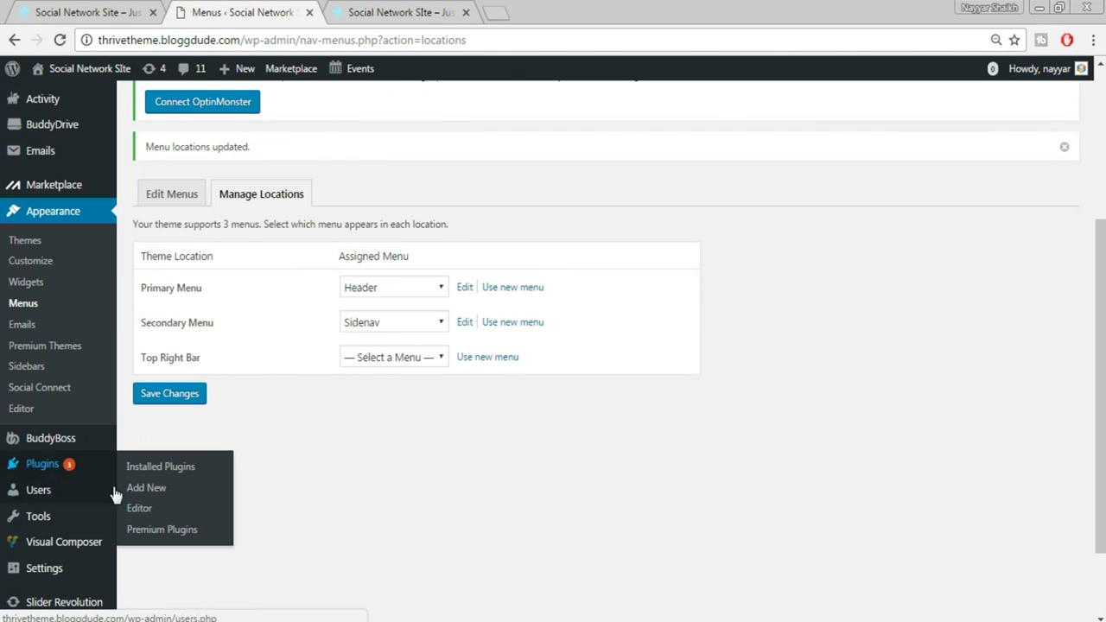
Find Widget Importer & Exporter in Add New plugins, install and activate it, and show its Tools page
click(162, 489)
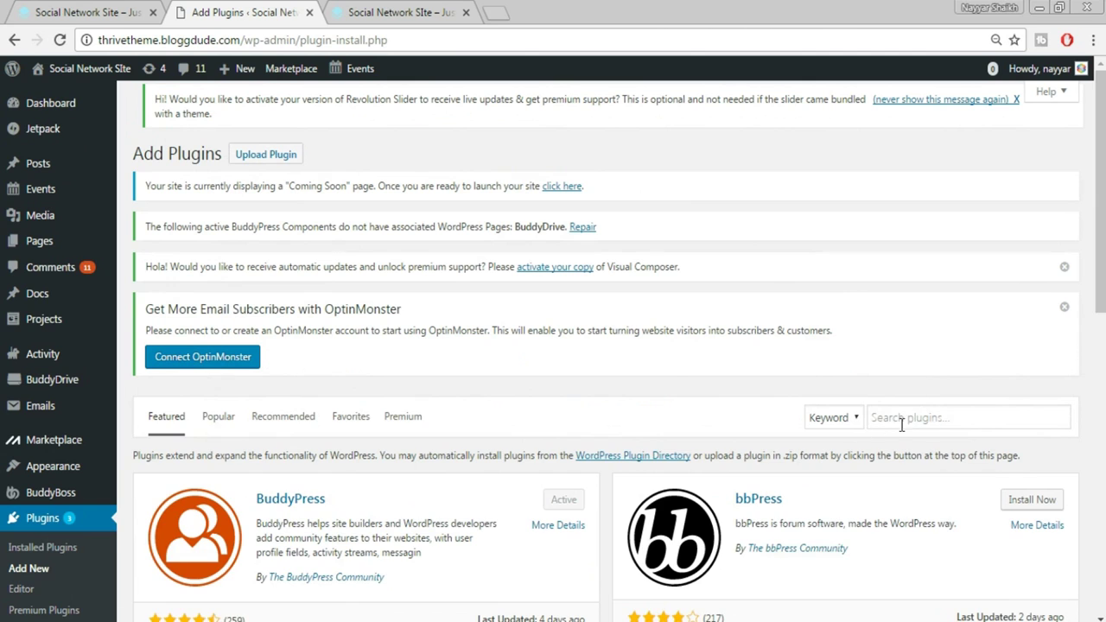
click(903, 420)
text(Widget Importer & Exporter)
scroll(993, 424, down, 2)
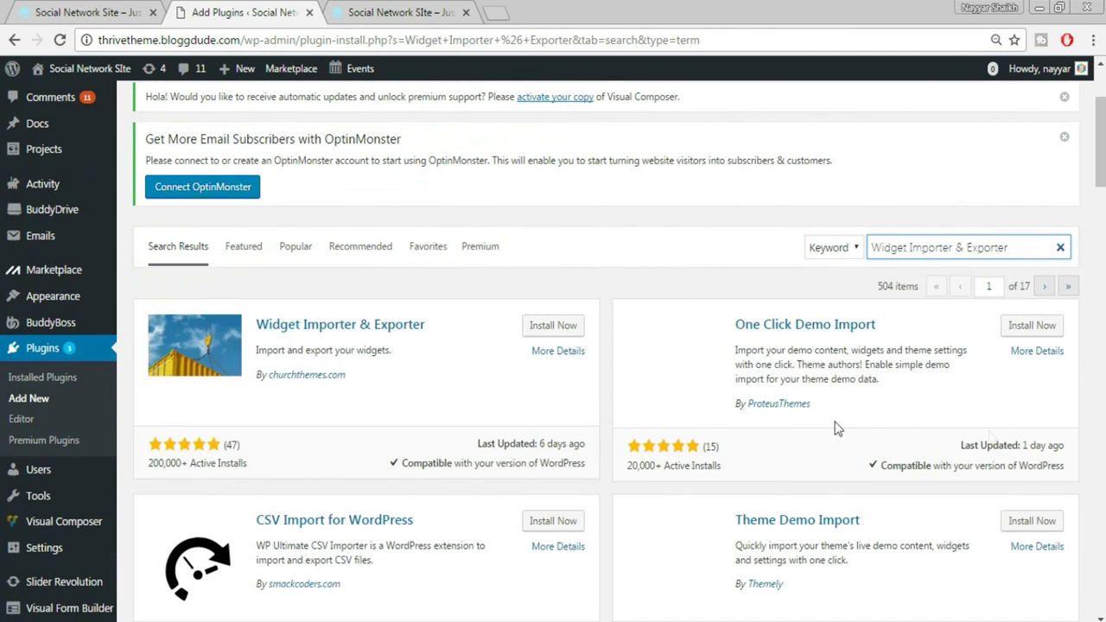
click(549, 326)
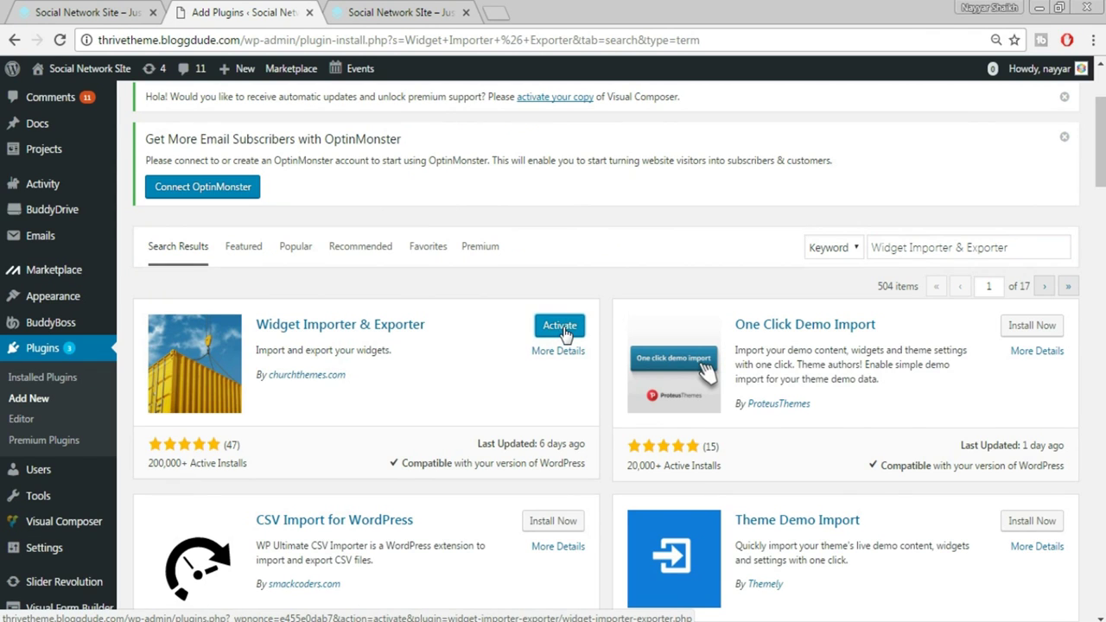
click(562, 327)
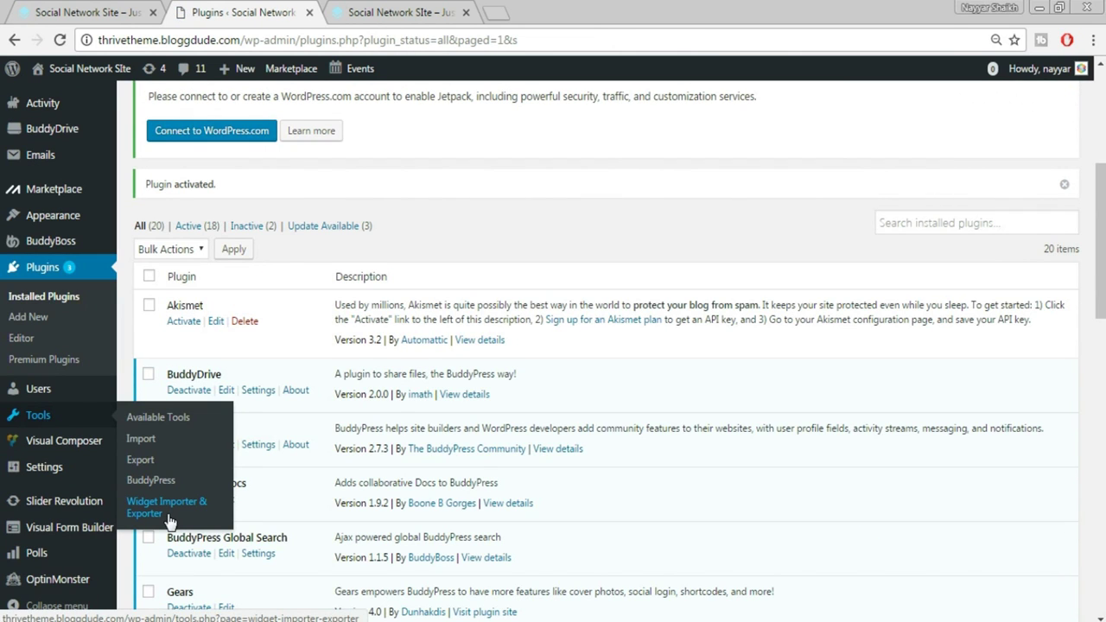
click(169, 519)
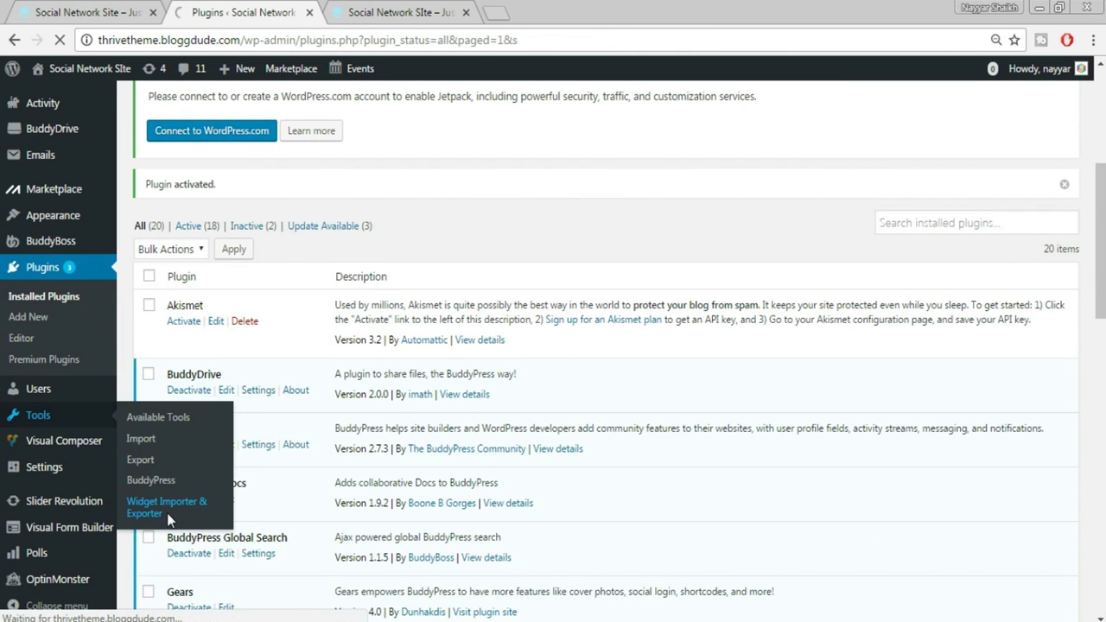
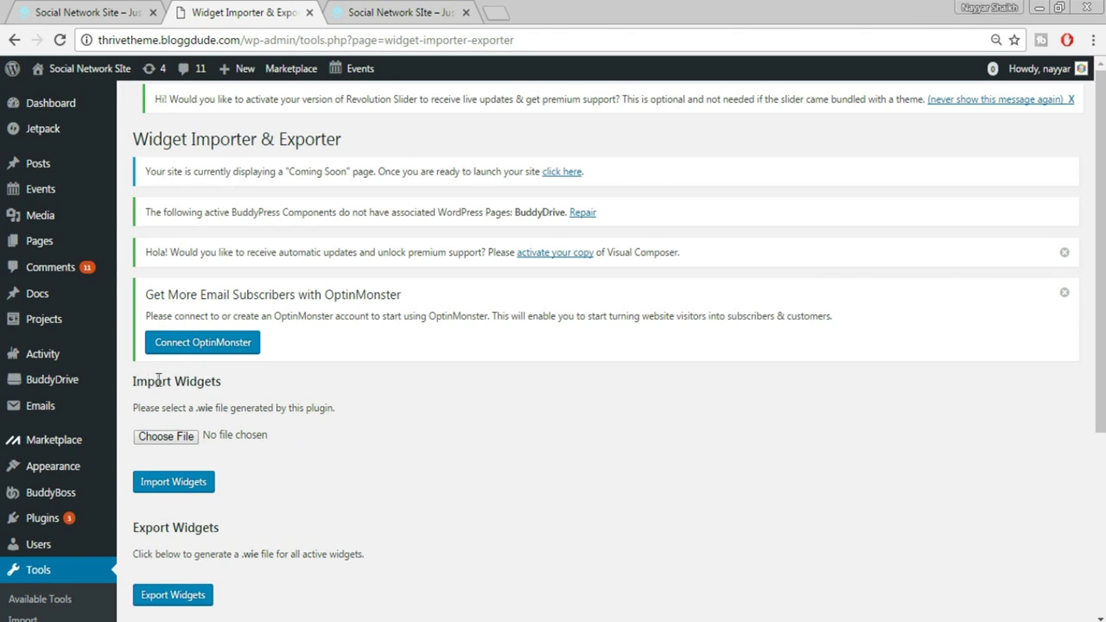
Import the widgets from the widgets.wie file
click(164, 435)
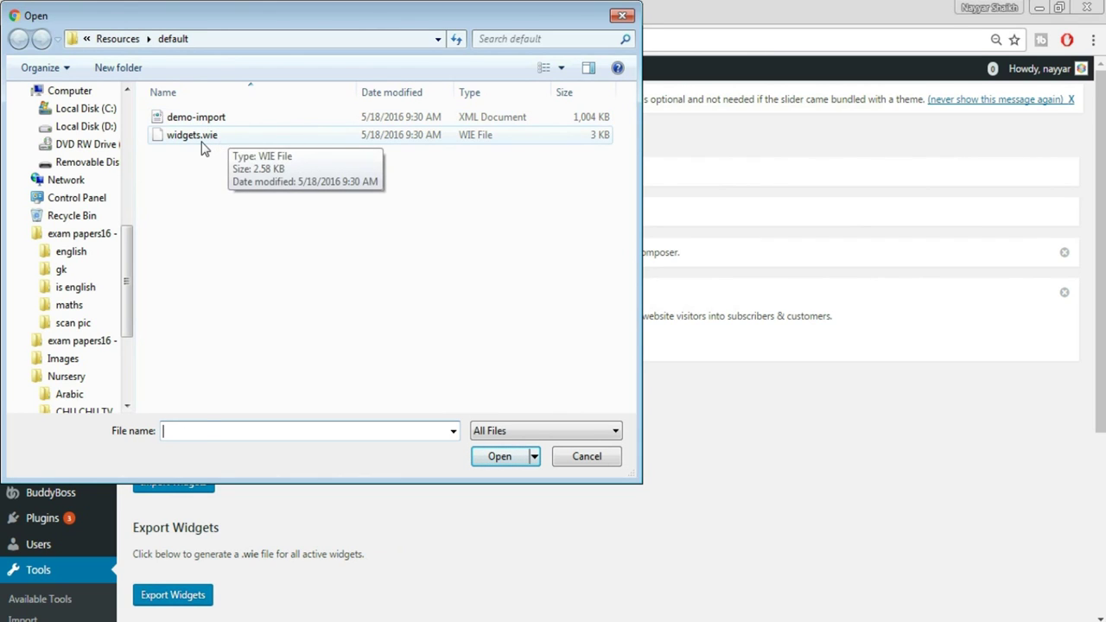
click(186, 138)
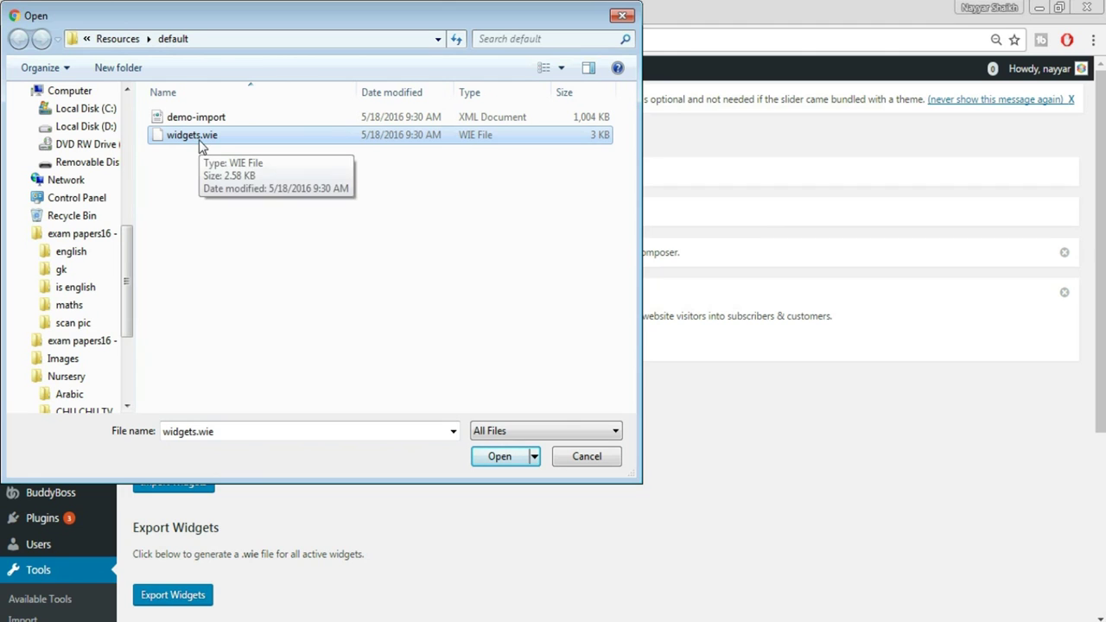
click(486, 458)
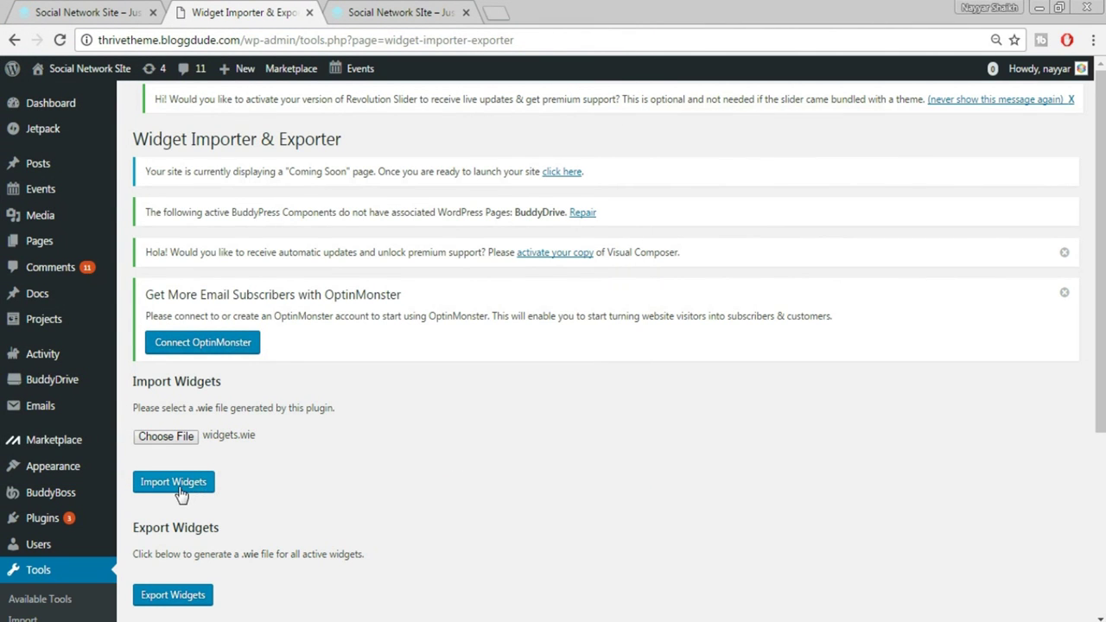
click(183, 488)
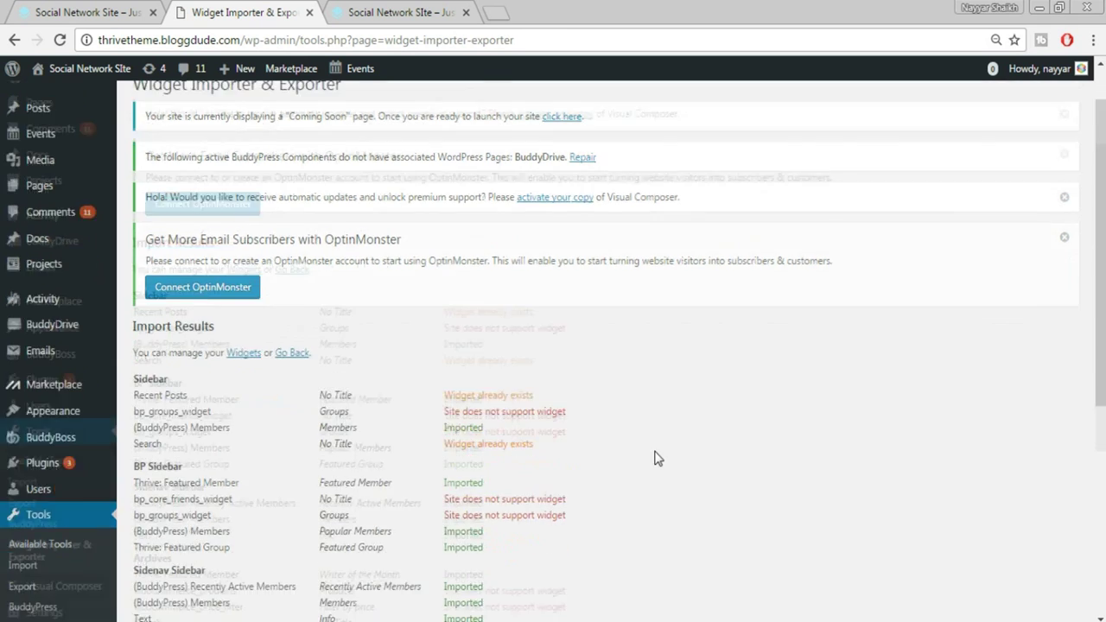
Review the import results, including the Search widget's already-exists entry
scroll(654, 456, down, 3)
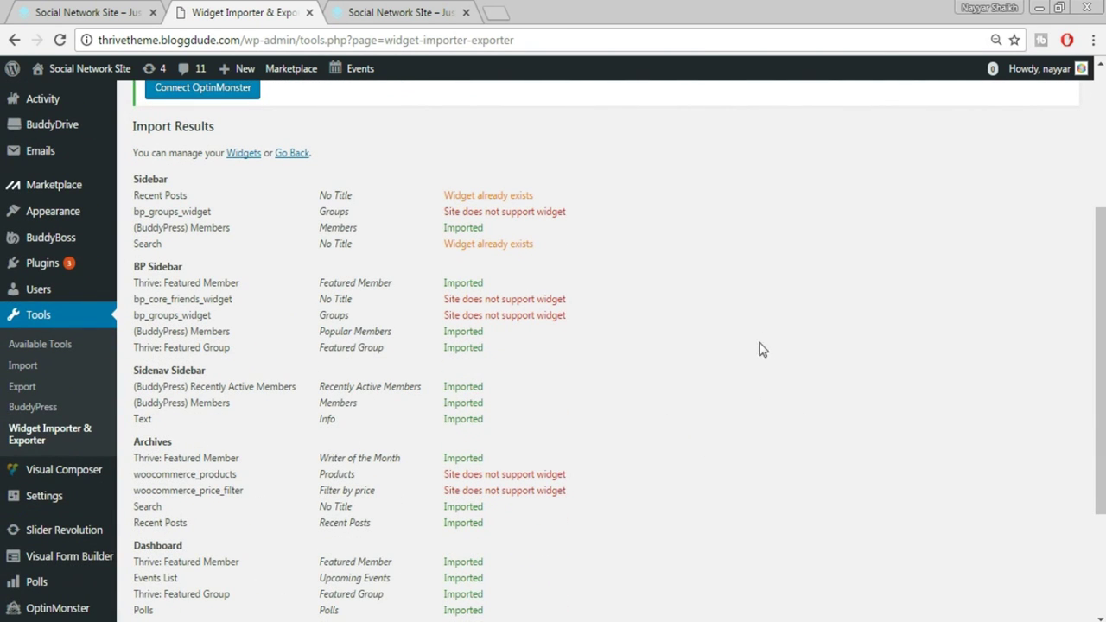
scroll(639, 284, down, 2)
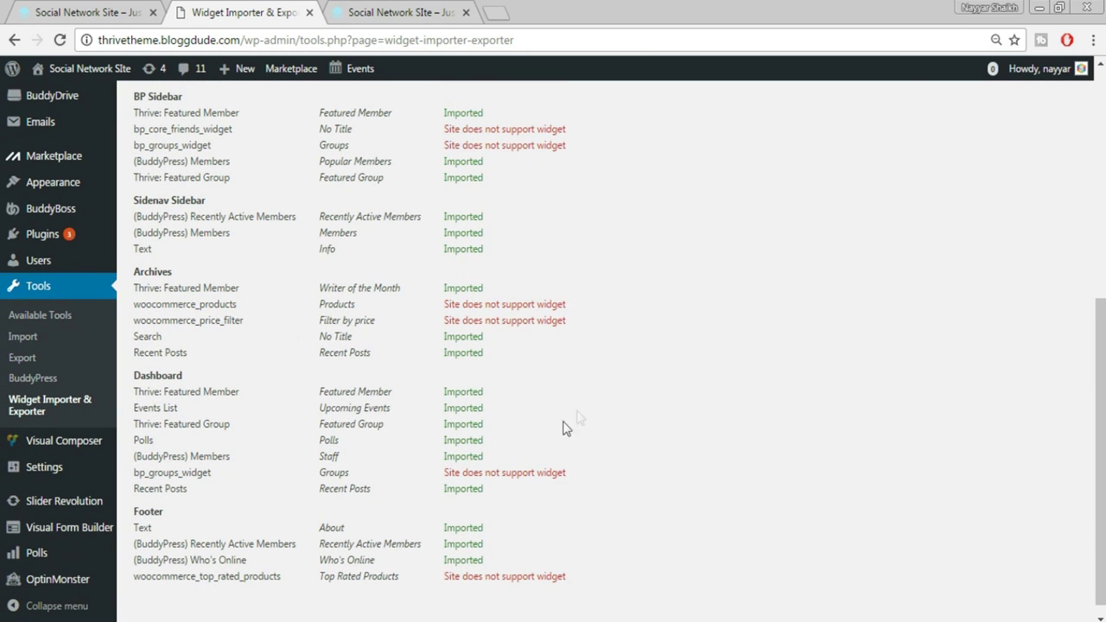
scroll(671, 496, up, 2)
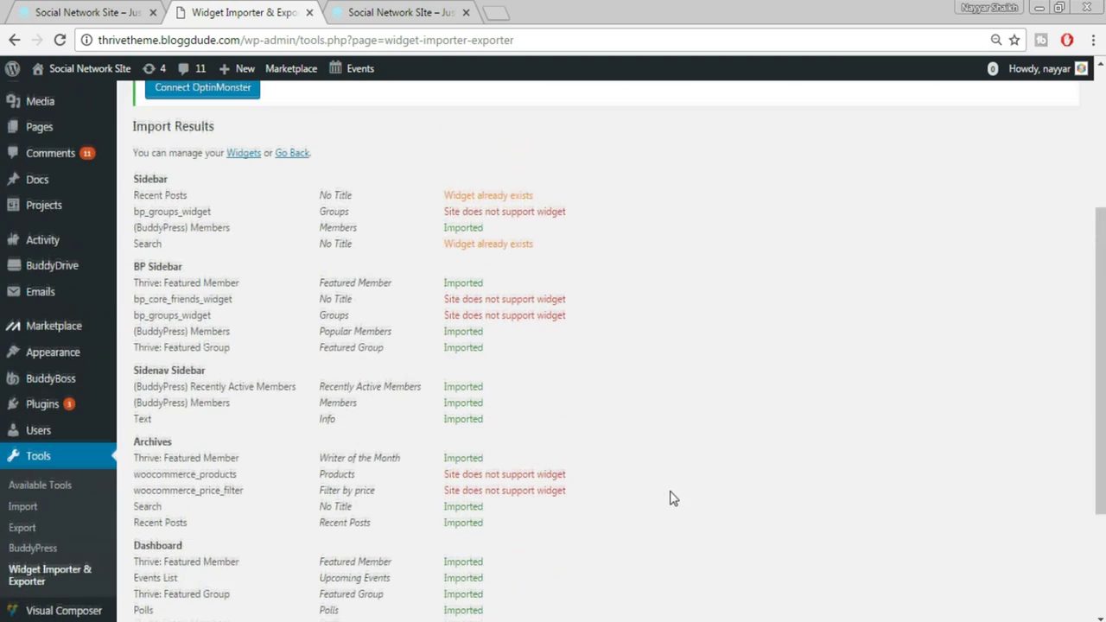
drag(531, 244, 437, 244)
click(487, 190)
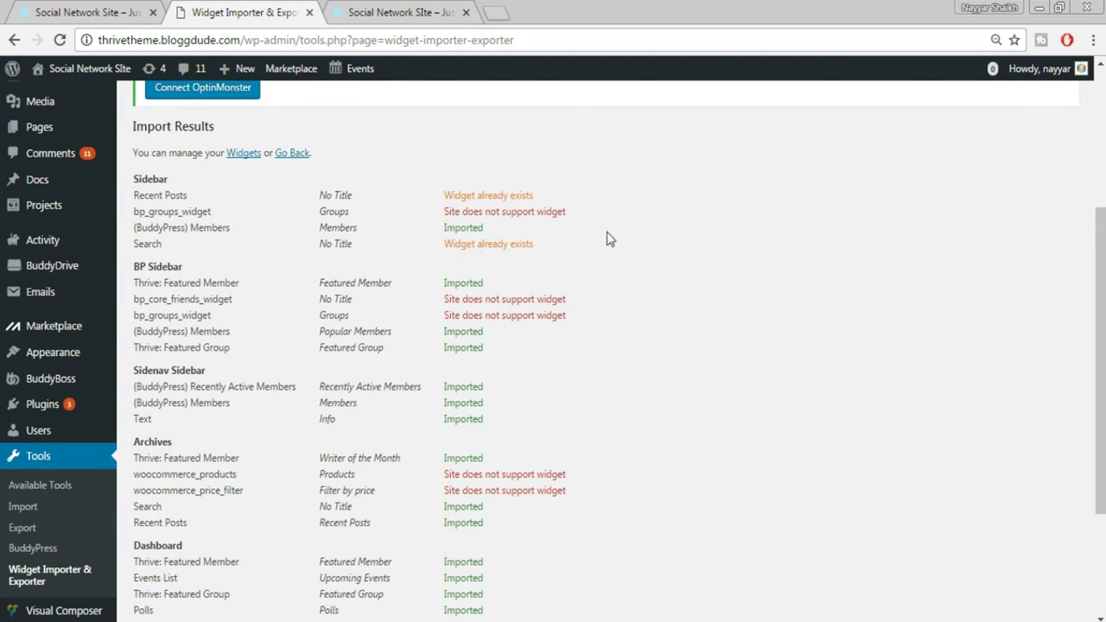
scroll(593, 218, up, 3)
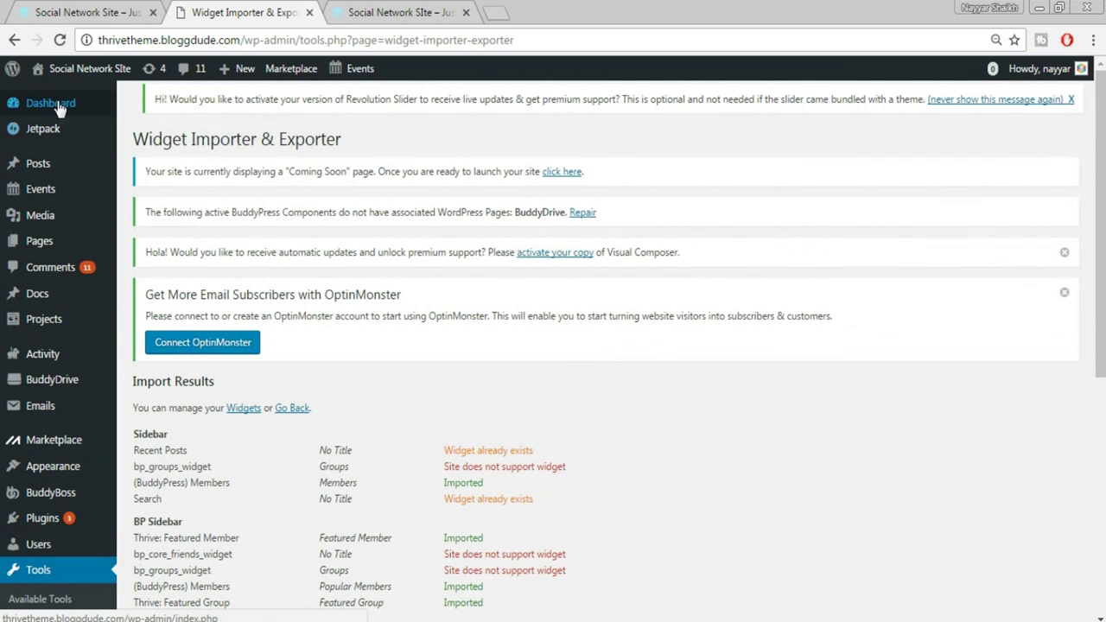
Open the Dashboard in a new tab and go to the BuddyPress components settings
right_click(54, 101)
click(104, 111)
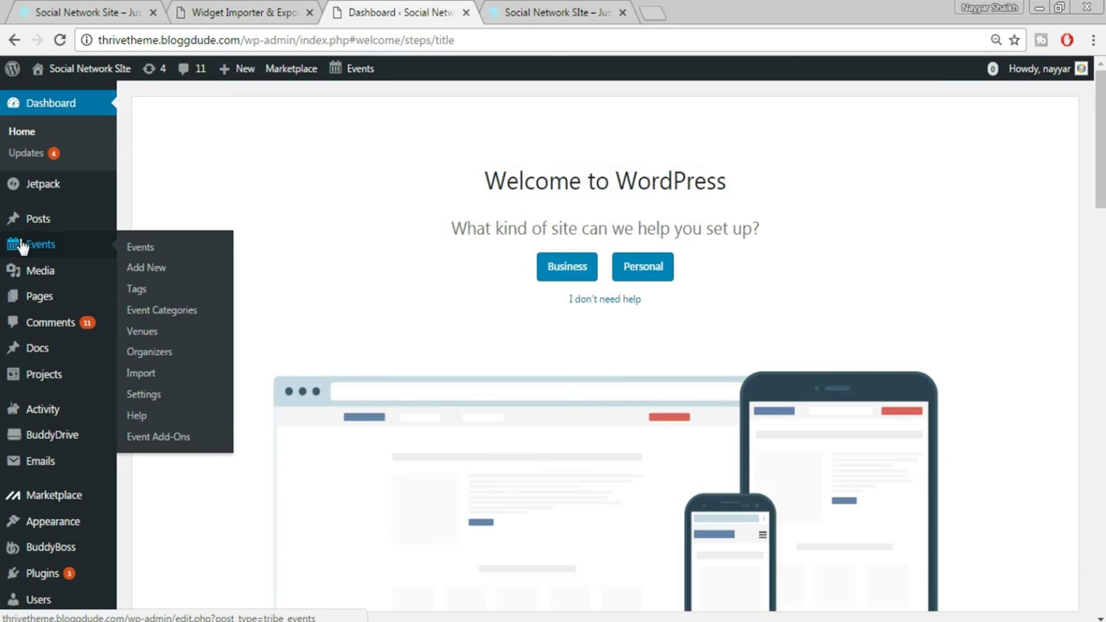
scroll(90, 235, down, 1)
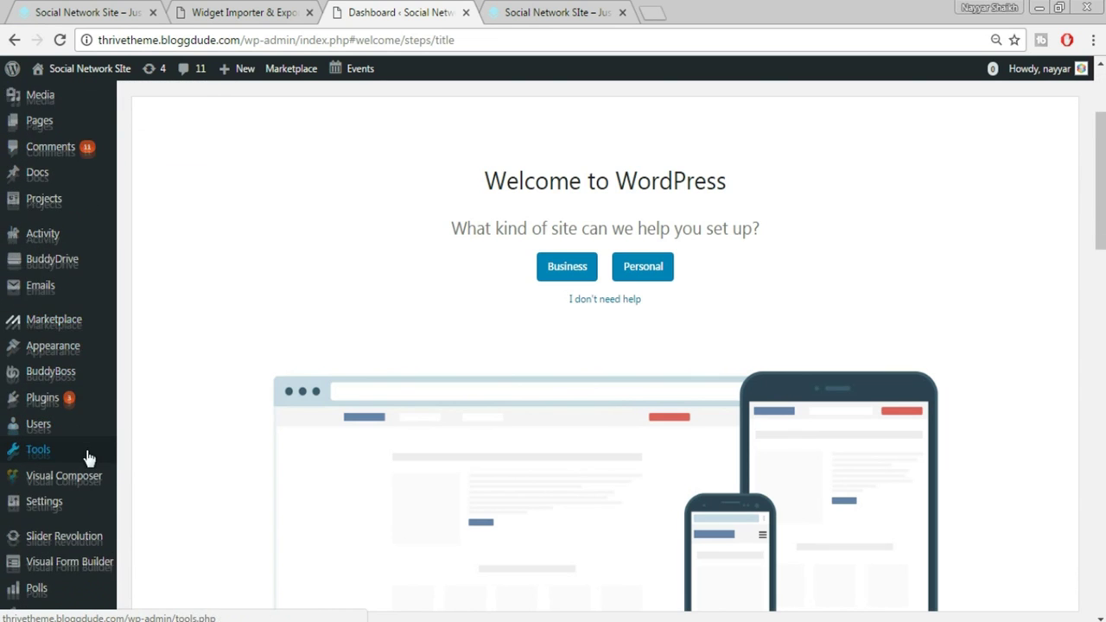
scroll(86, 456, down, 1)
mouse_move(99, 464)
click(170, 561)
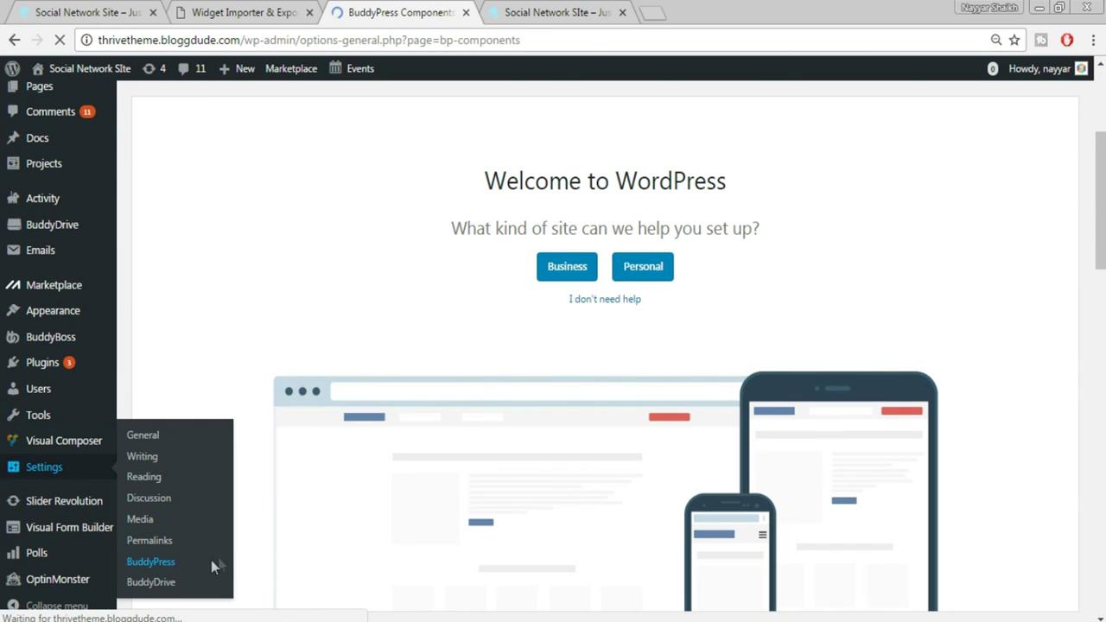
scroll(733, 477, down, 3)
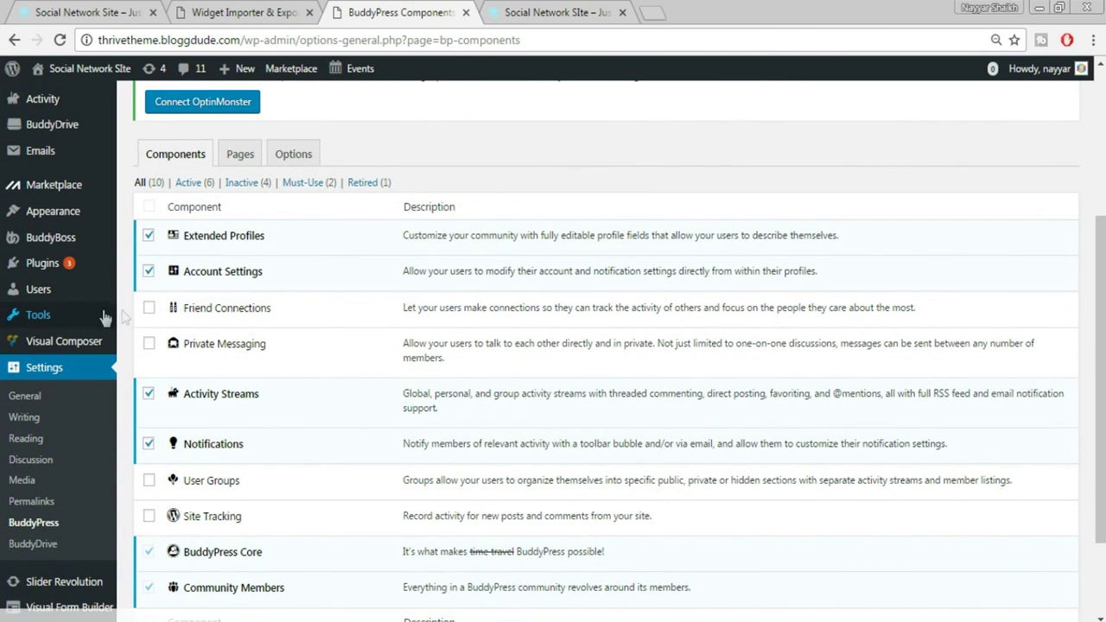
Enable the Friend Connections and Private Messaging components
click(149, 309)
click(149, 343)
scroll(271, 361, down, 2)
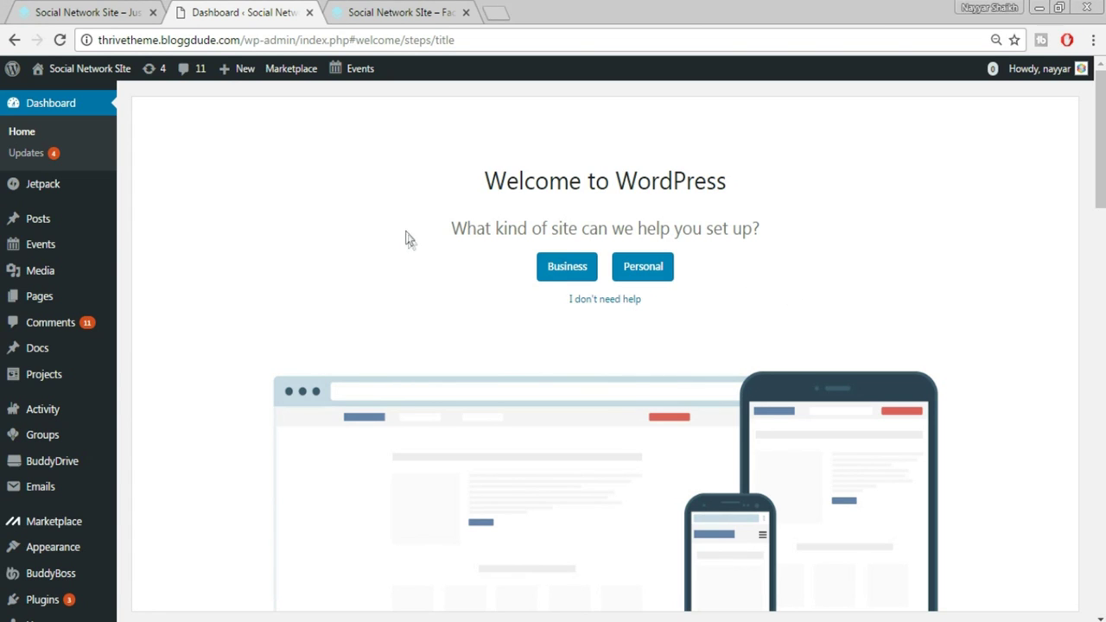
scroll(407, 245, down, 2)
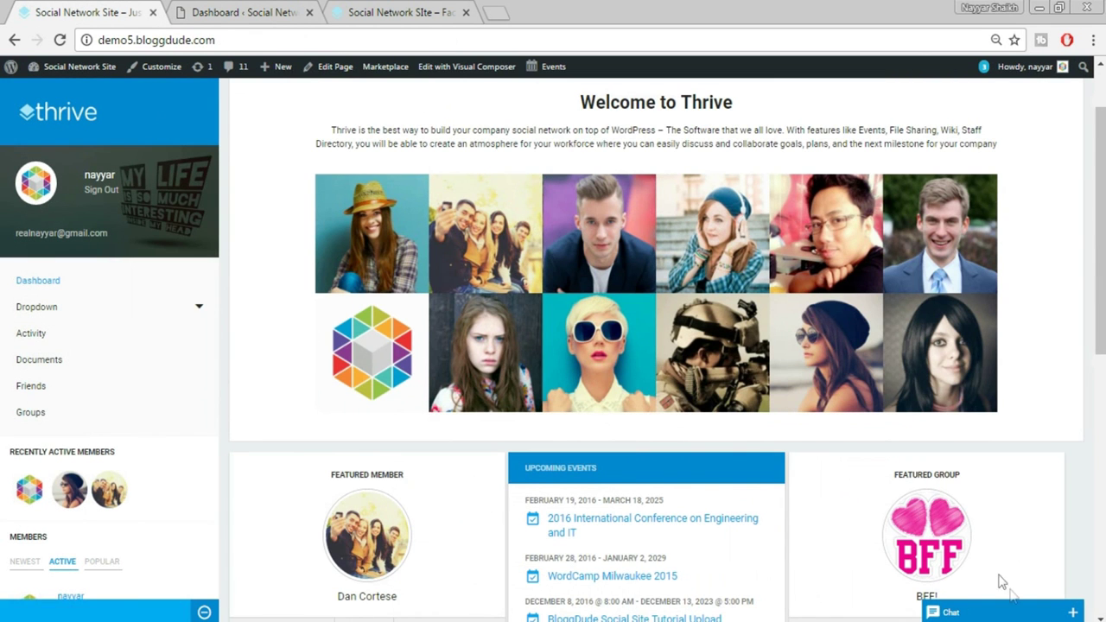
Check the site chat window, then go back to the Dashboard's Add Plugins page
click(1005, 614)
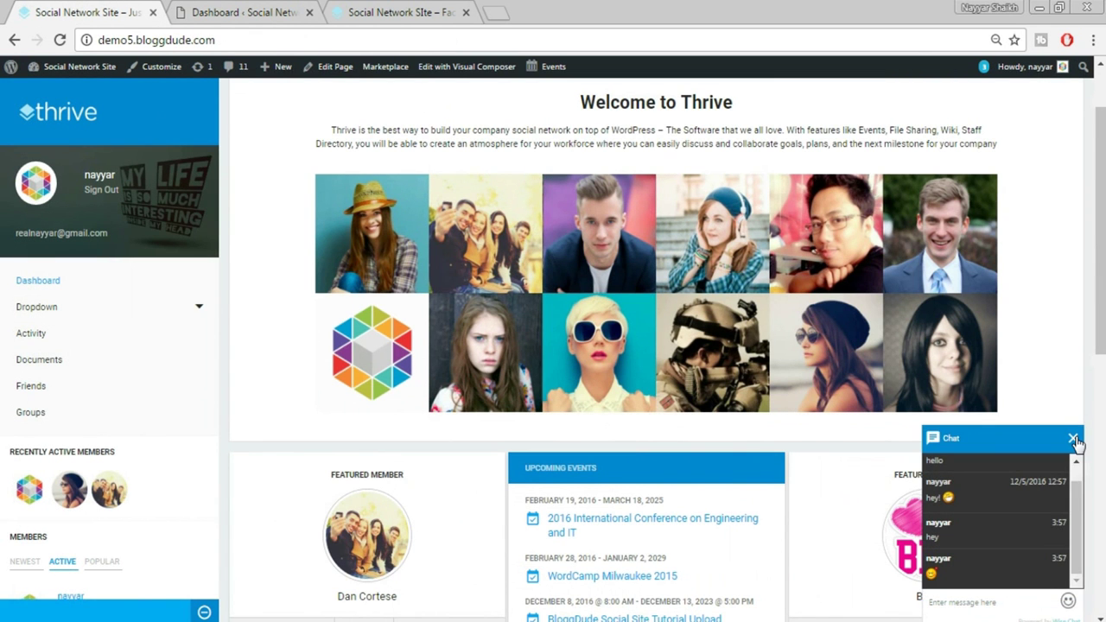
click(1075, 439)
click(273, 11)
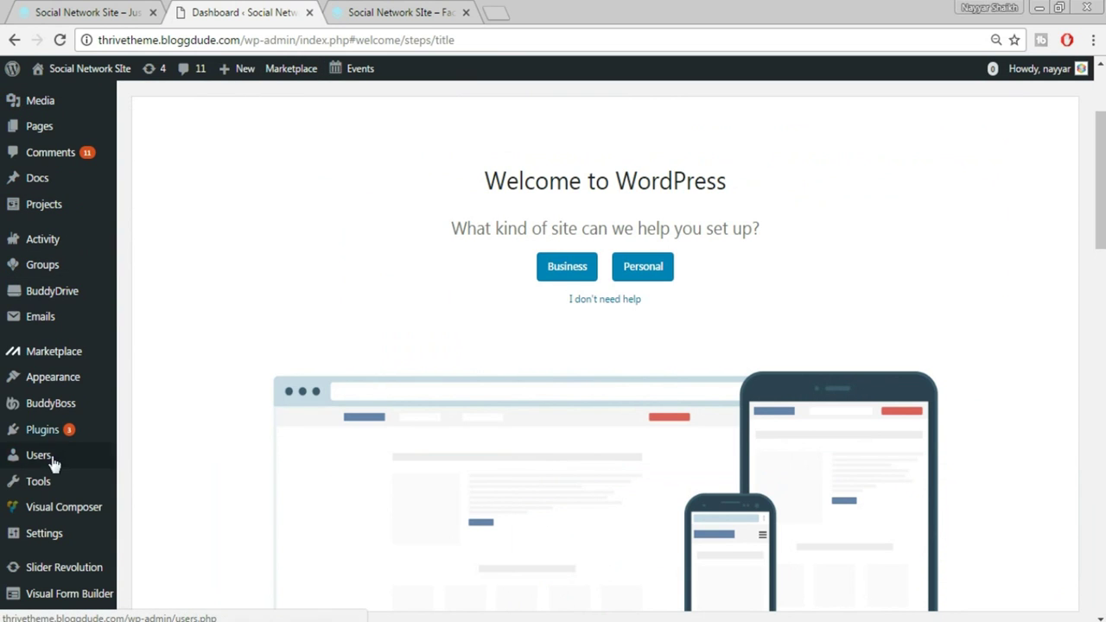
mouse_move(48, 432)
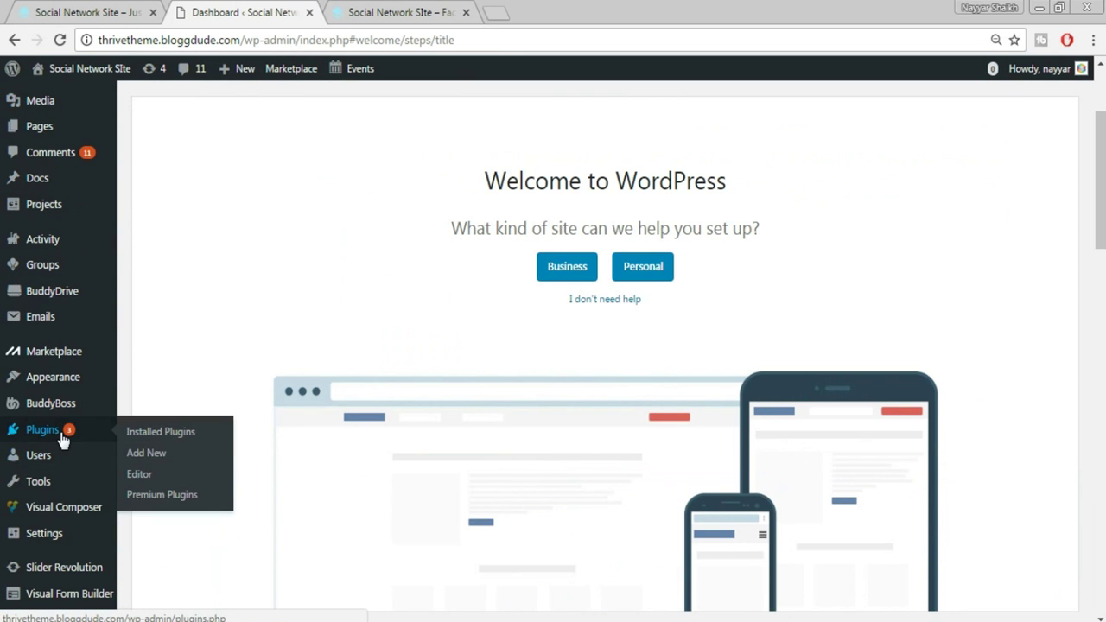
click(158, 454)
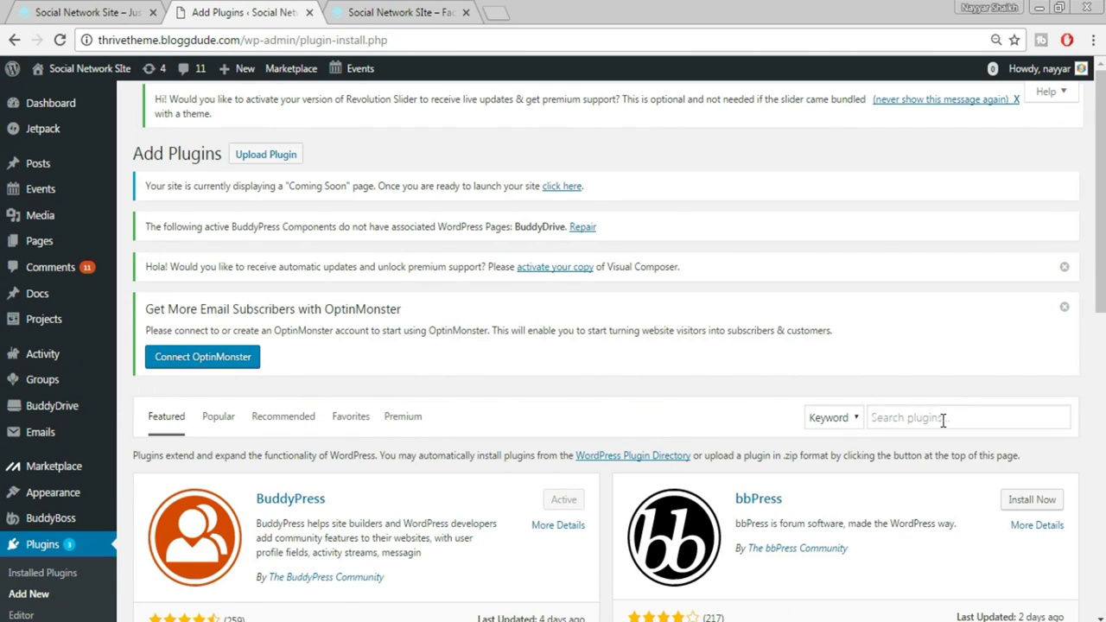
Search the plugin directory for wise chat, then install and activate Wise Chat
click(942, 418)
click(933, 459)
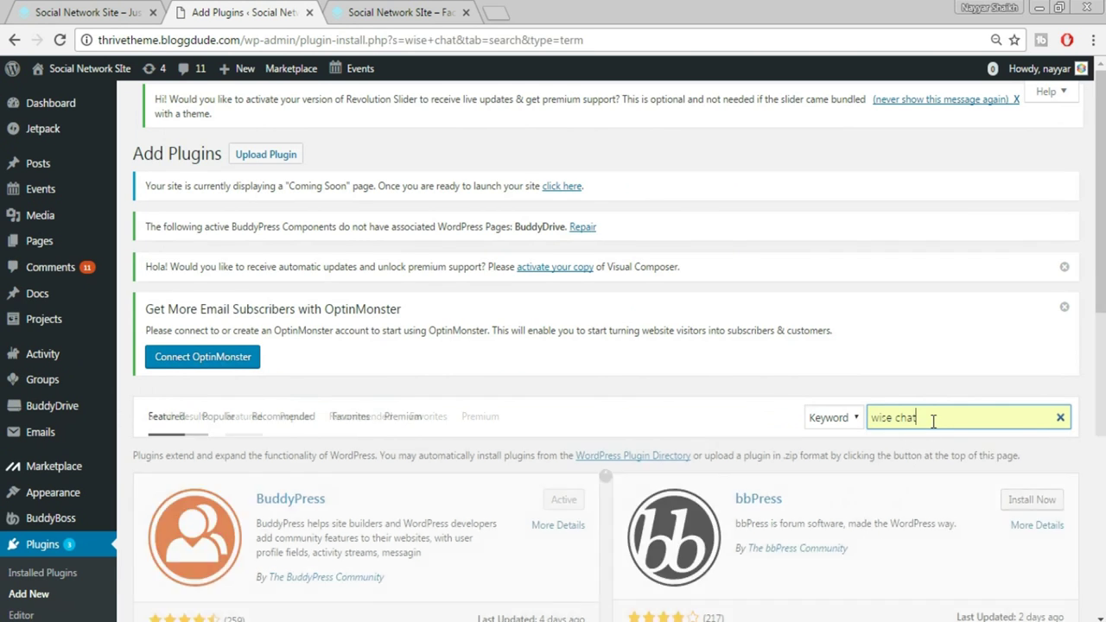
scroll(934, 420, down, 2)
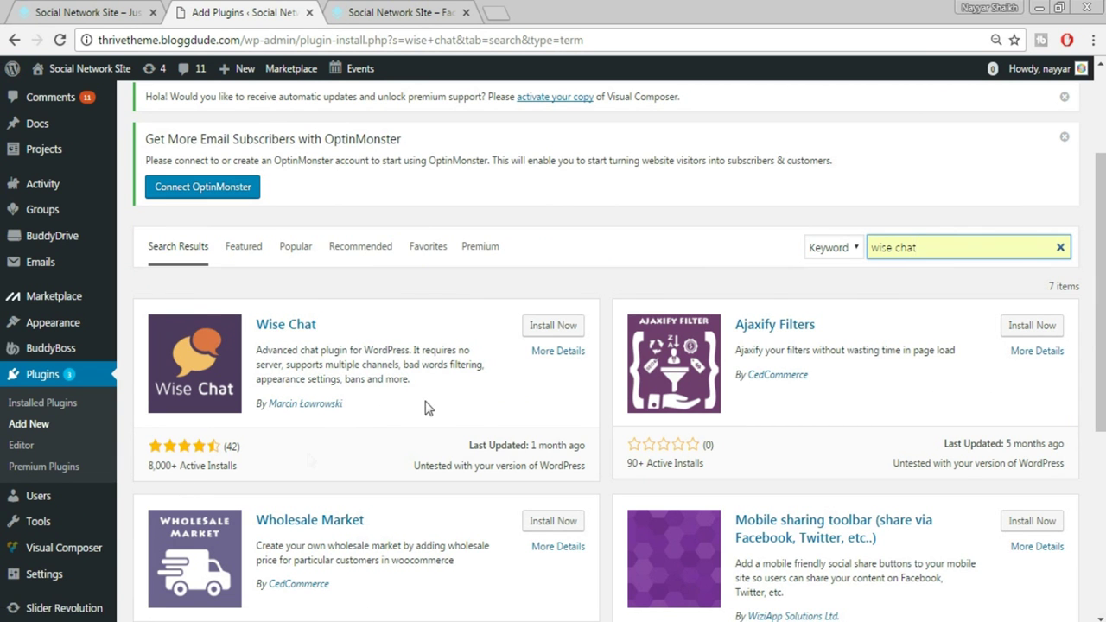
click(560, 334)
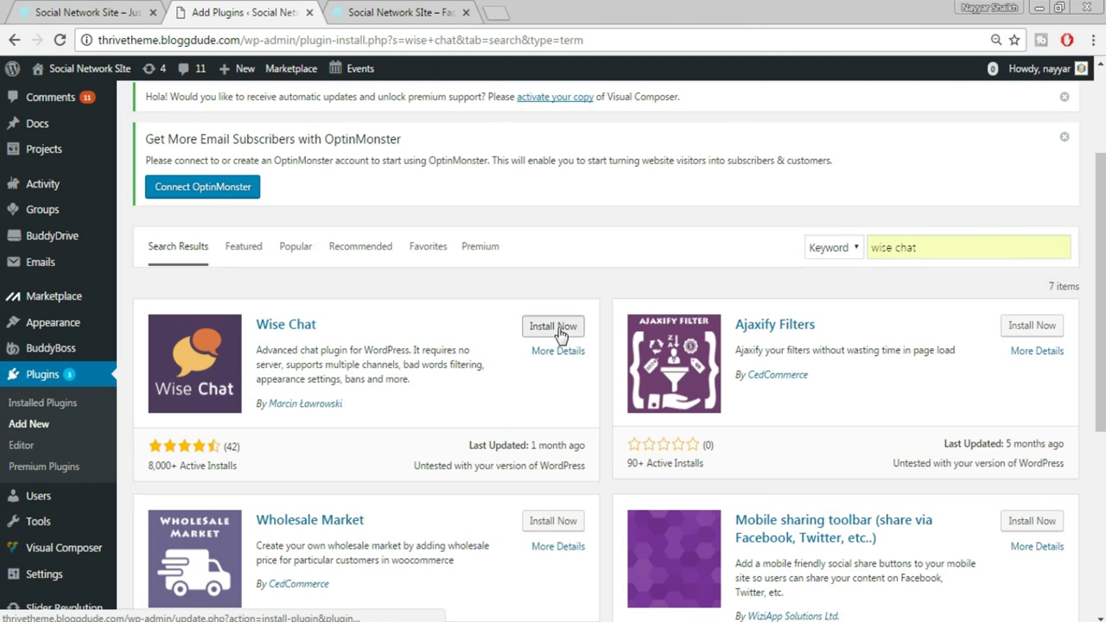
click(559, 328)
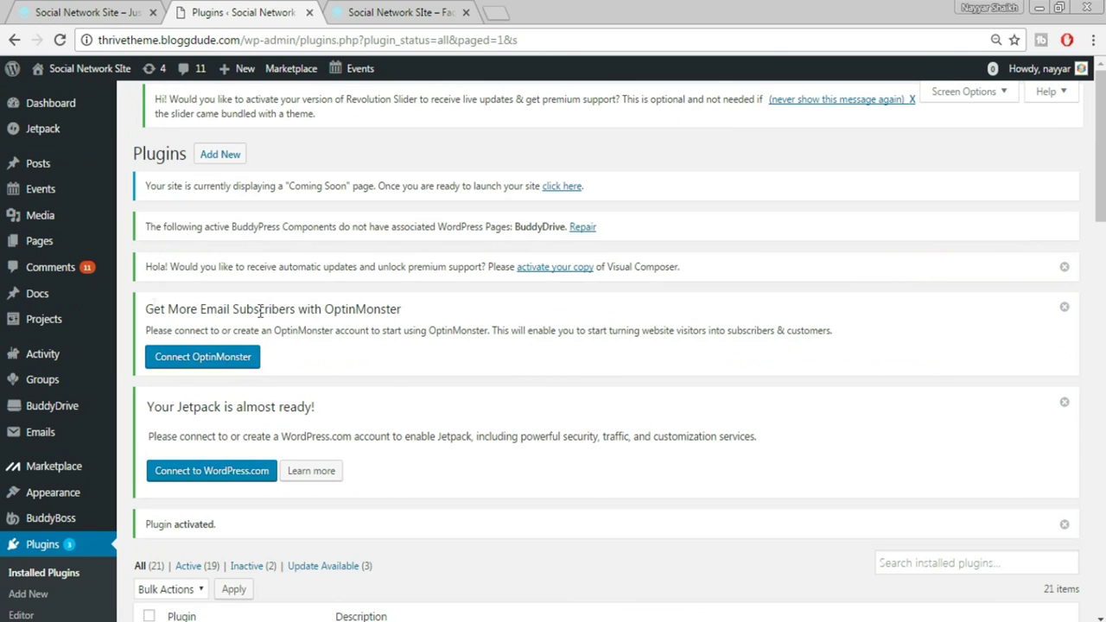
scroll(69, 311, down, 4)
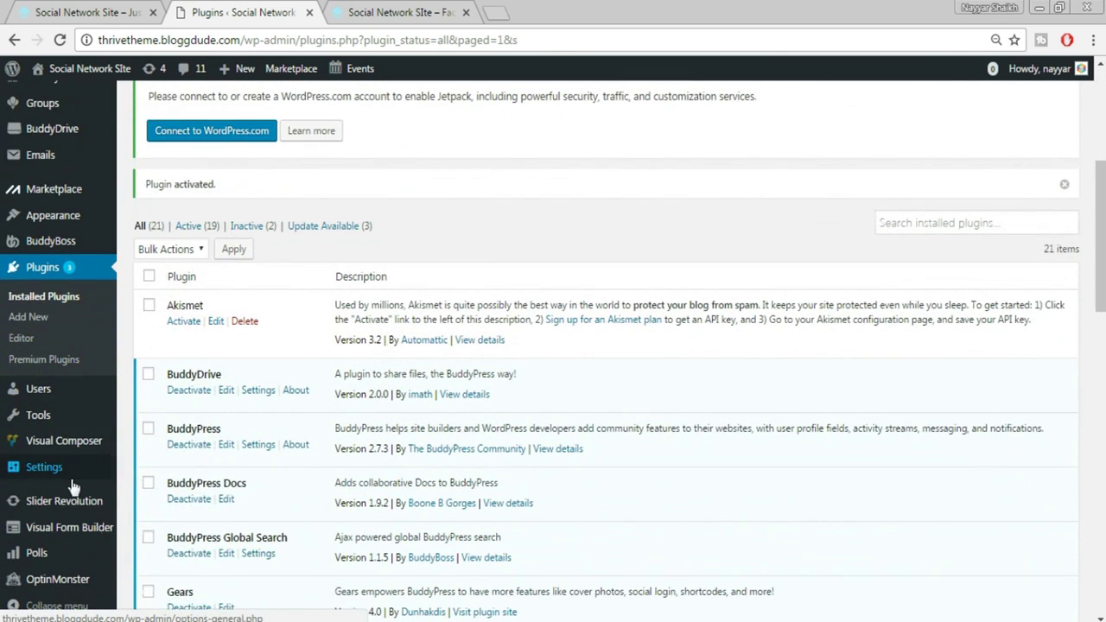
mouse_move(73, 487)
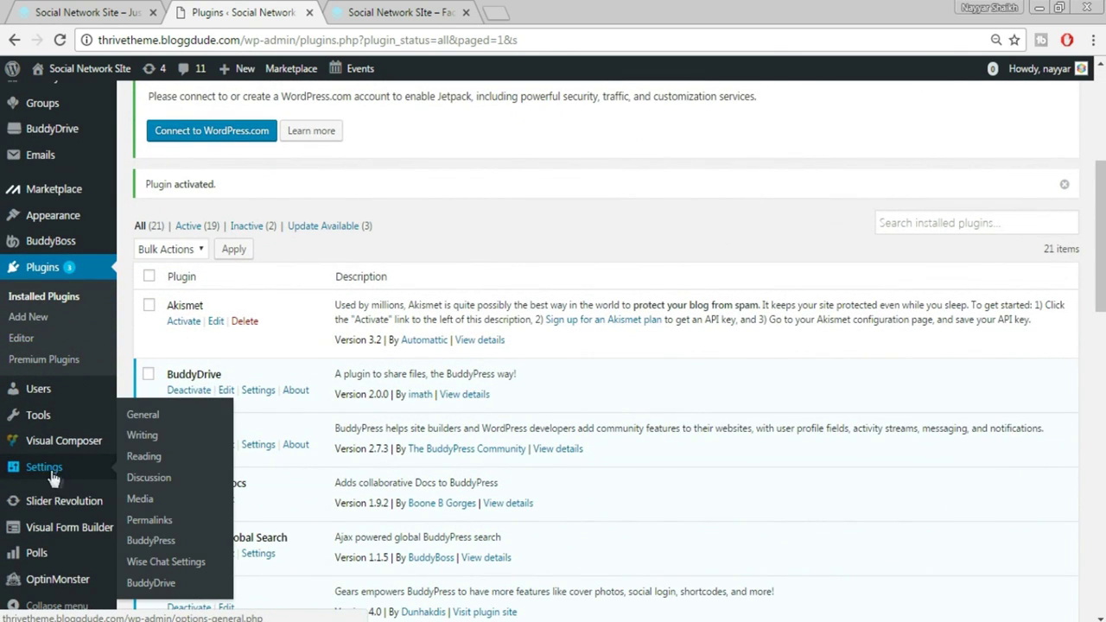
Block anonymous users from Wise Chat and save the general chat settings
click(178, 562)
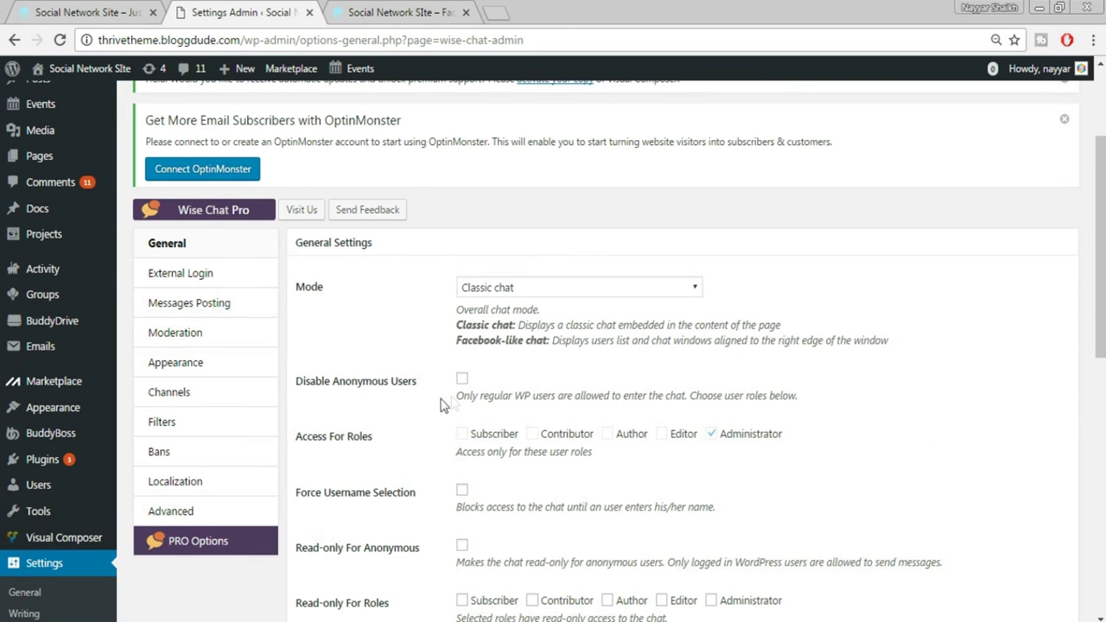
click(462, 380)
click(87, 12)
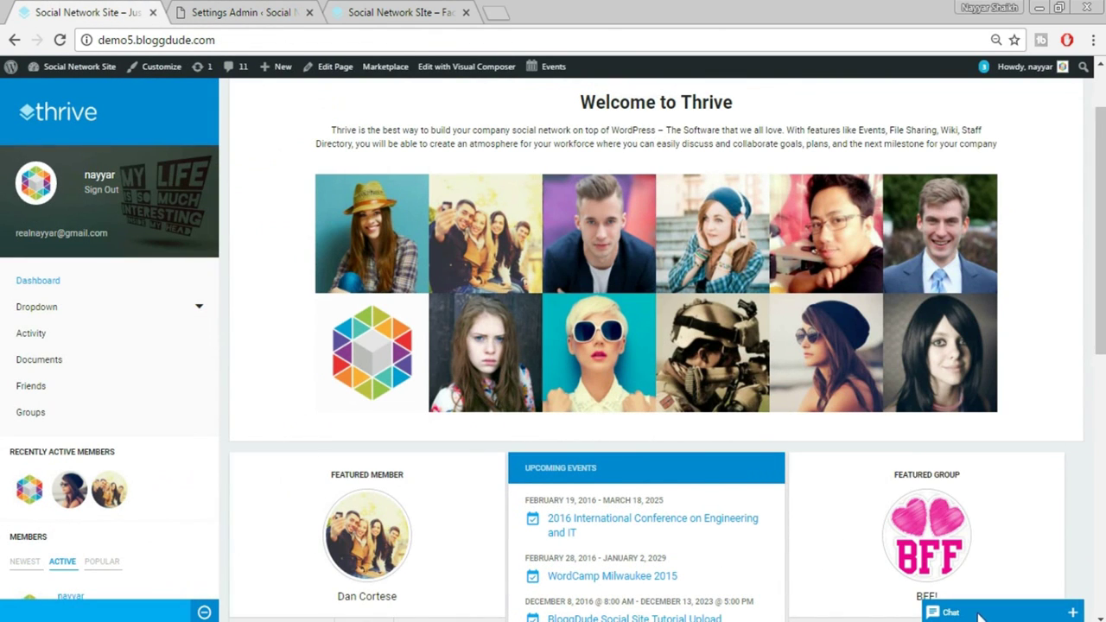
click(979, 615)
scroll(997, 538, down, 4)
scroll(998, 538, up, 5)
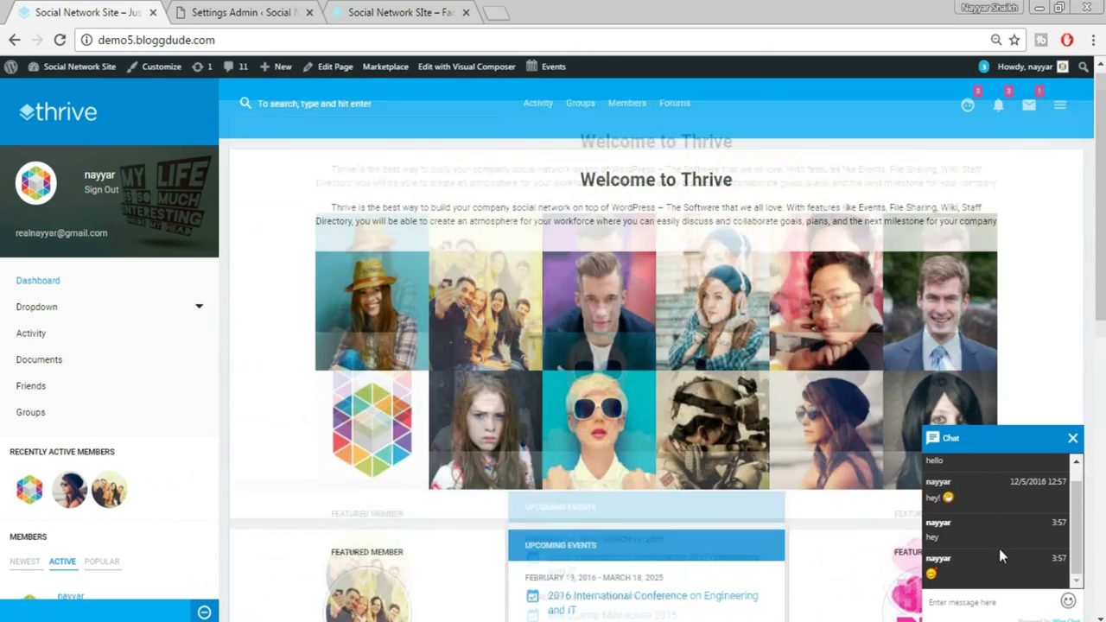
click(1072, 438)
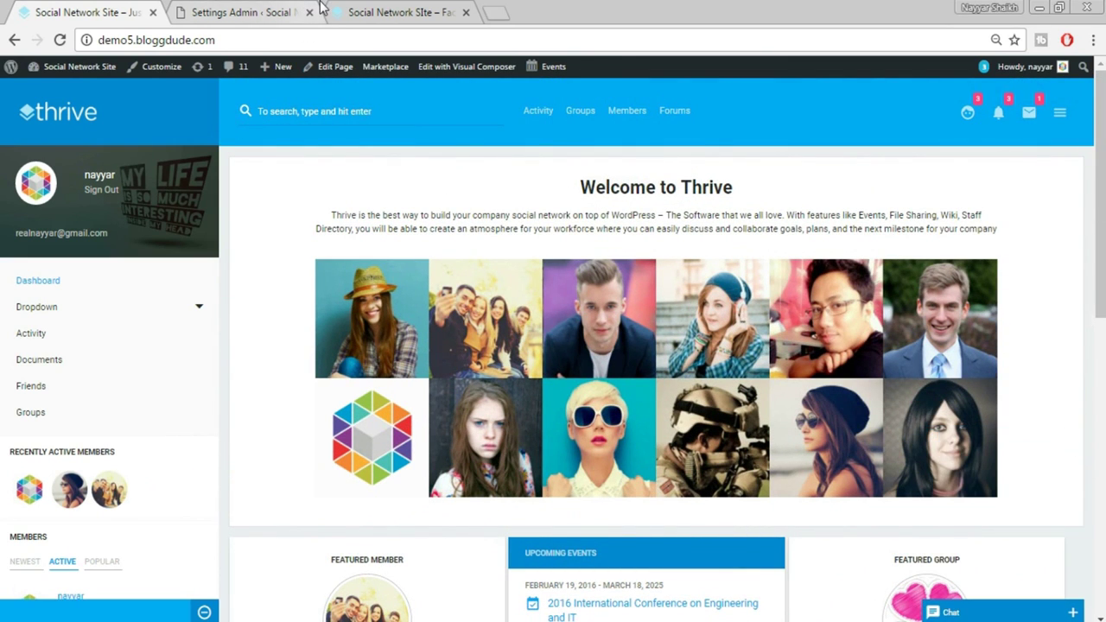
click(358, 10)
click(242, 10)
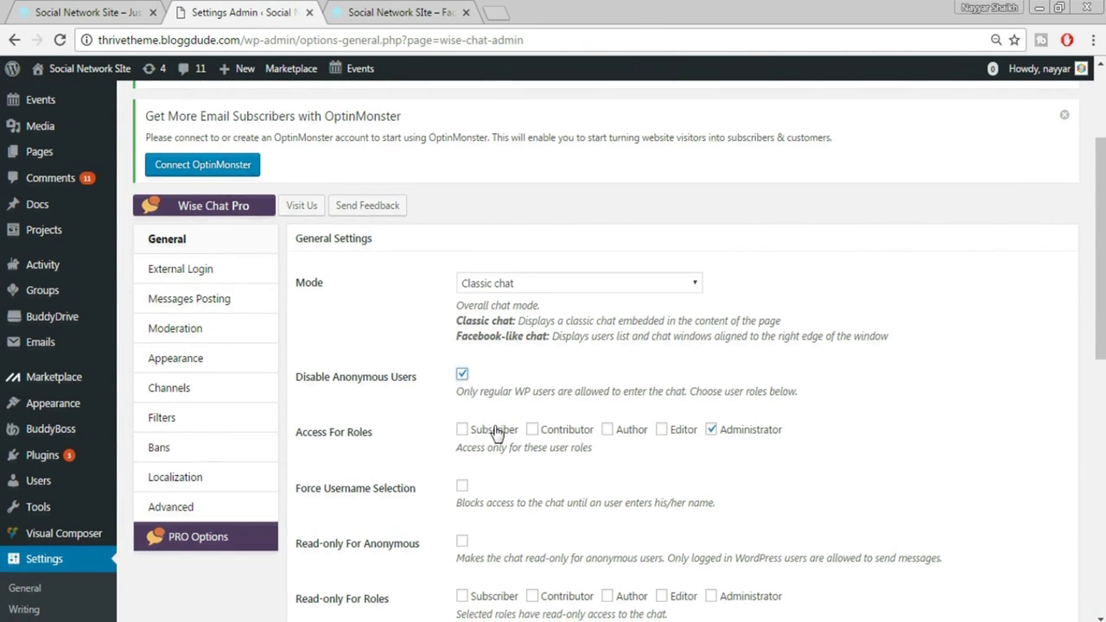
scroll(430, 476, down, 5)
click(365, 346)
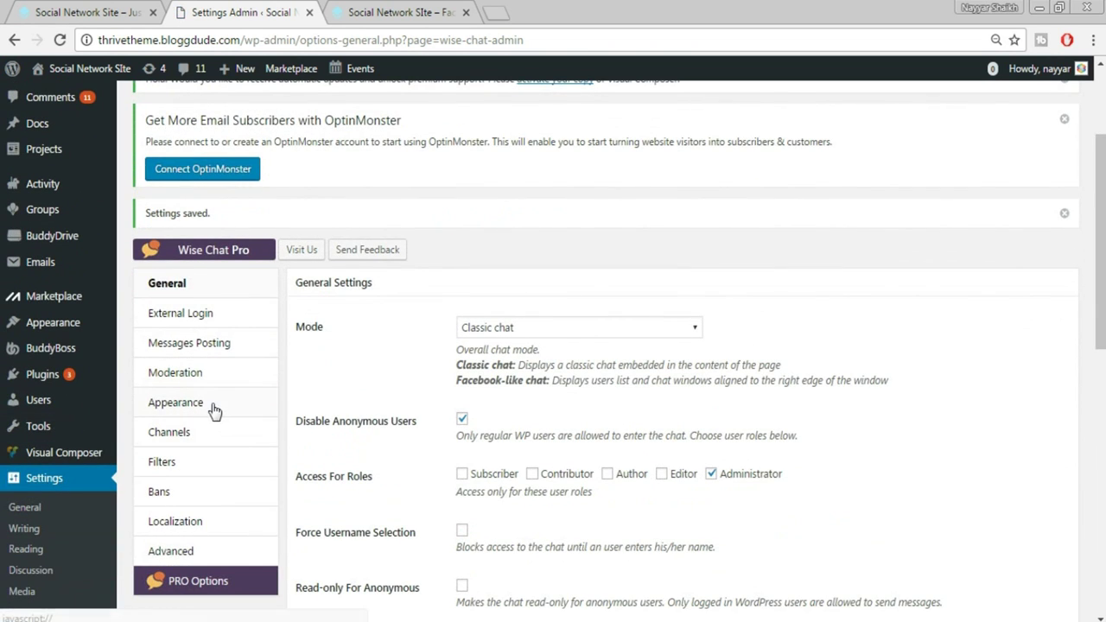
Set the chat window theme to Cold Dark, save, and return to the Thrive site tab
click(196, 406)
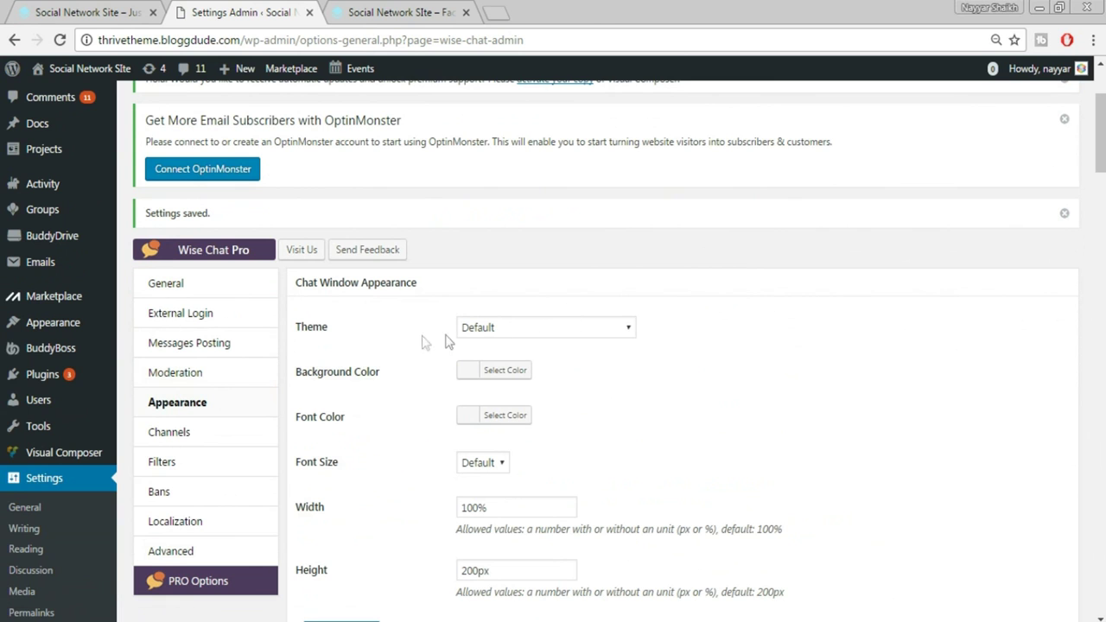
click(504, 337)
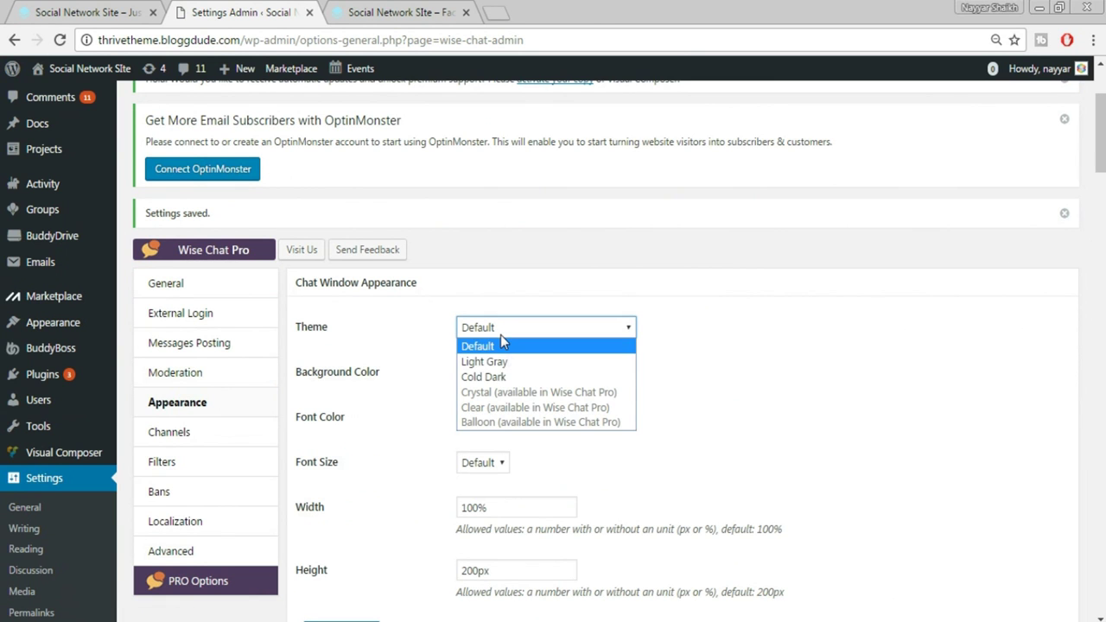
click(531, 377)
scroll(642, 415, down, 5)
click(342, 207)
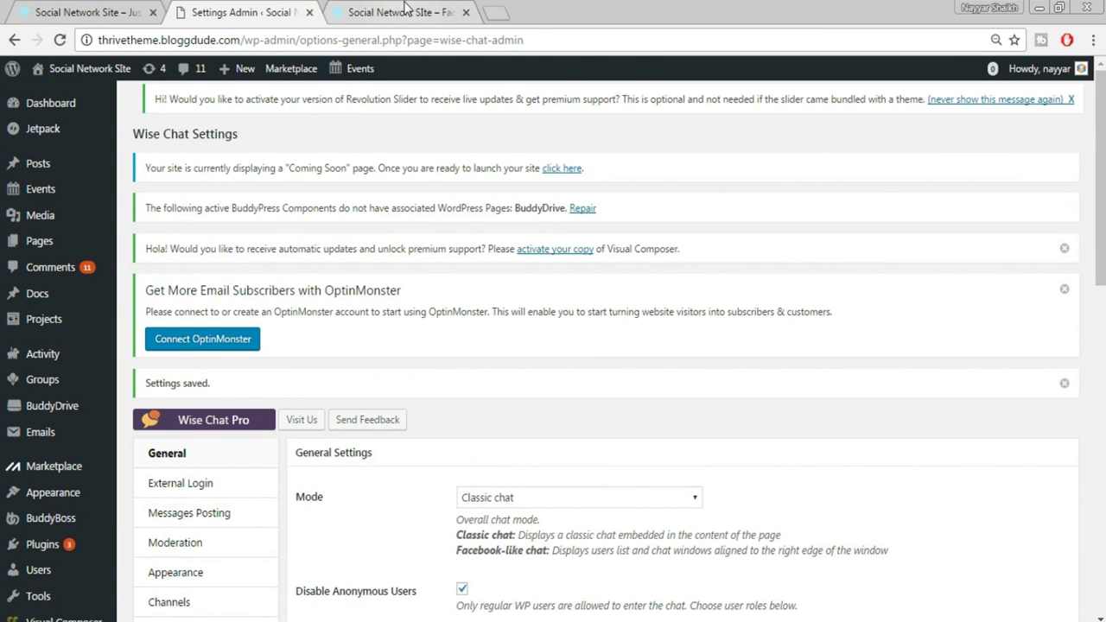
click(403, 10)
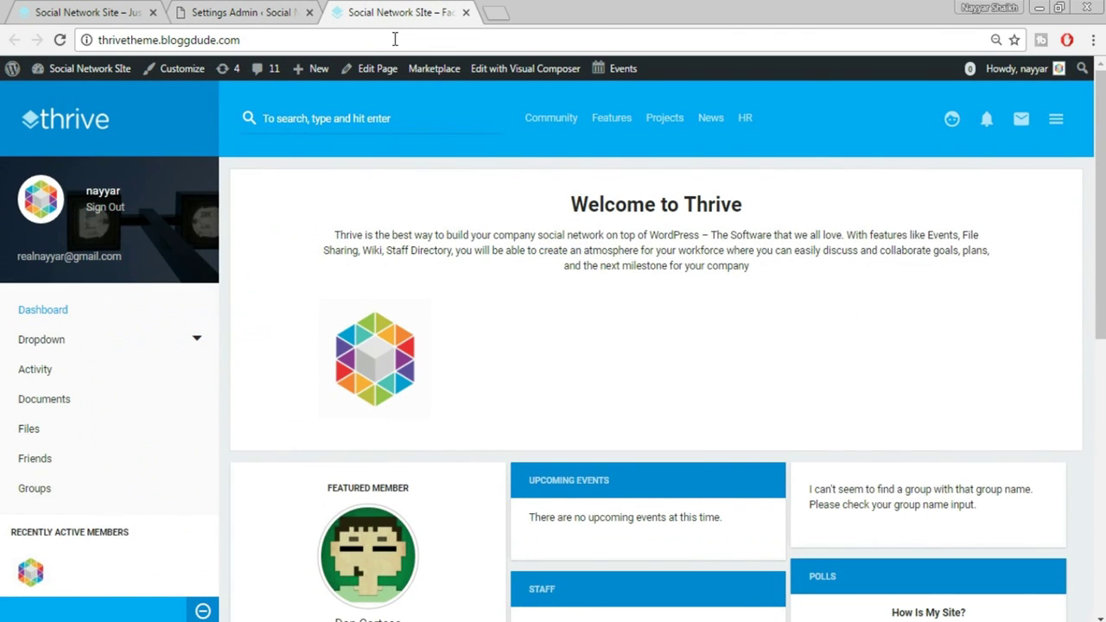
Reload the homepage and send the message 'chat' in the site chat
click(395, 39)
key(Return)
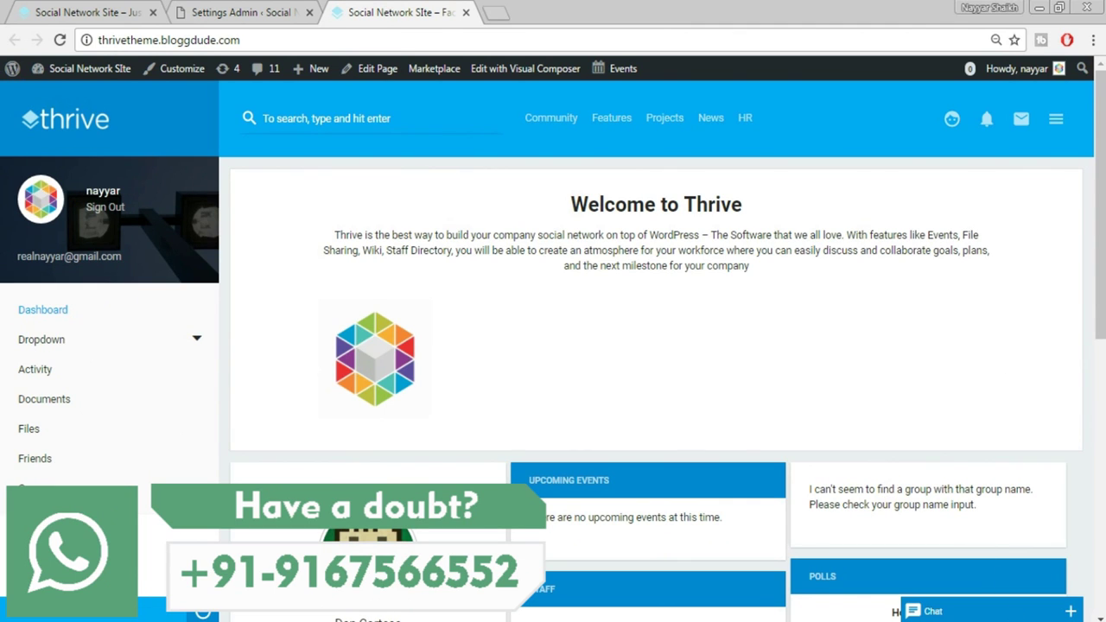
click(989, 611)
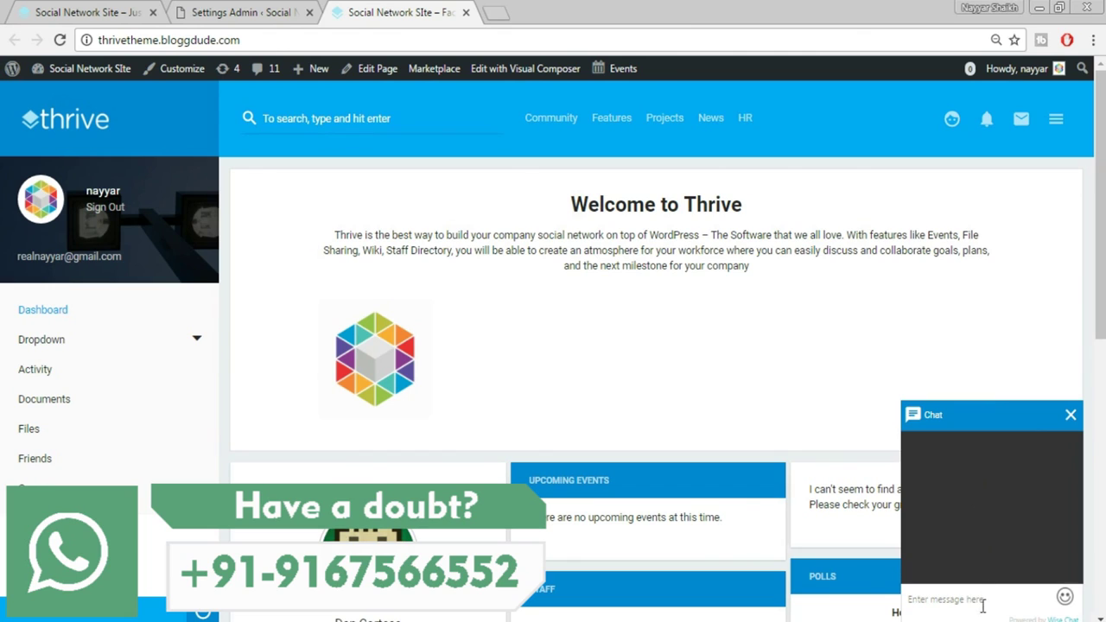
text(ch)
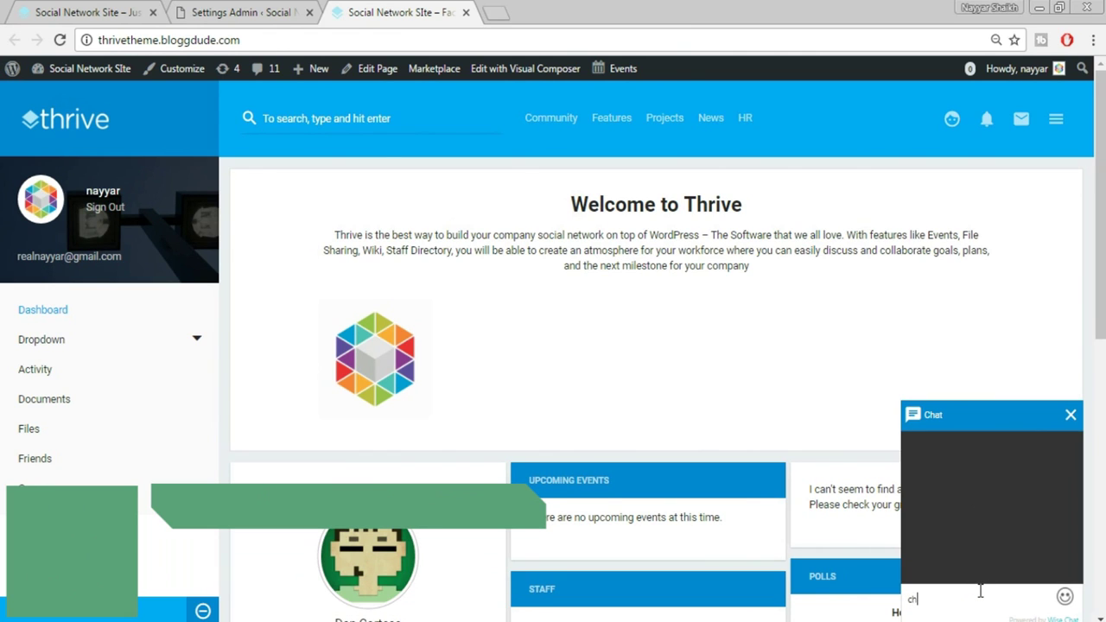
text(at)
key(Return)
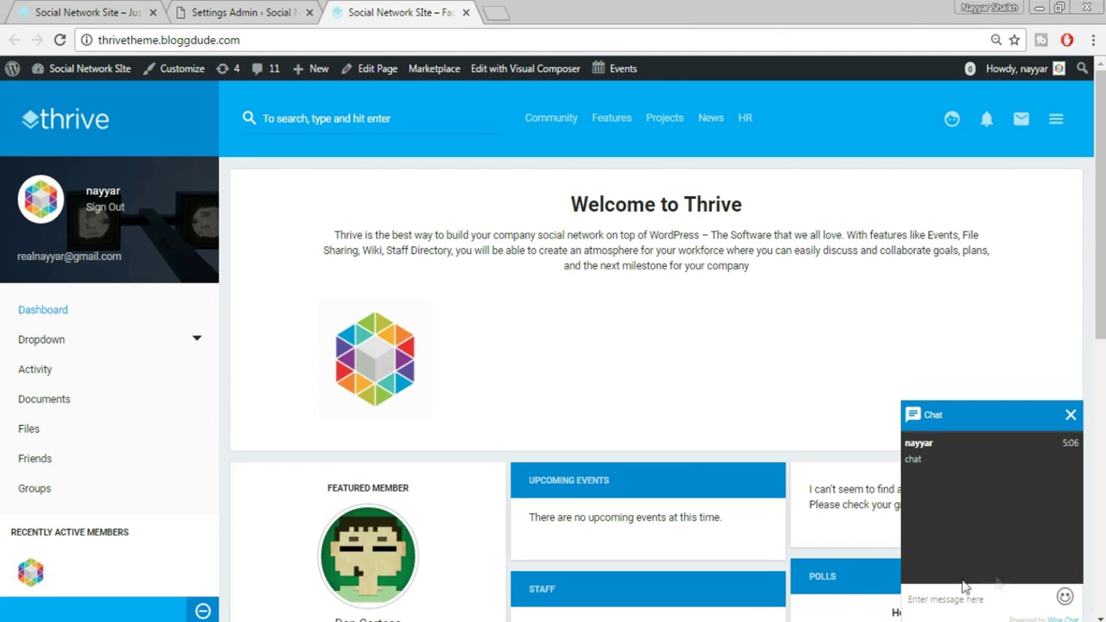
Send a gift emoji, minimize the chat, and return to the WordPress admin tab
click(1064, 597)
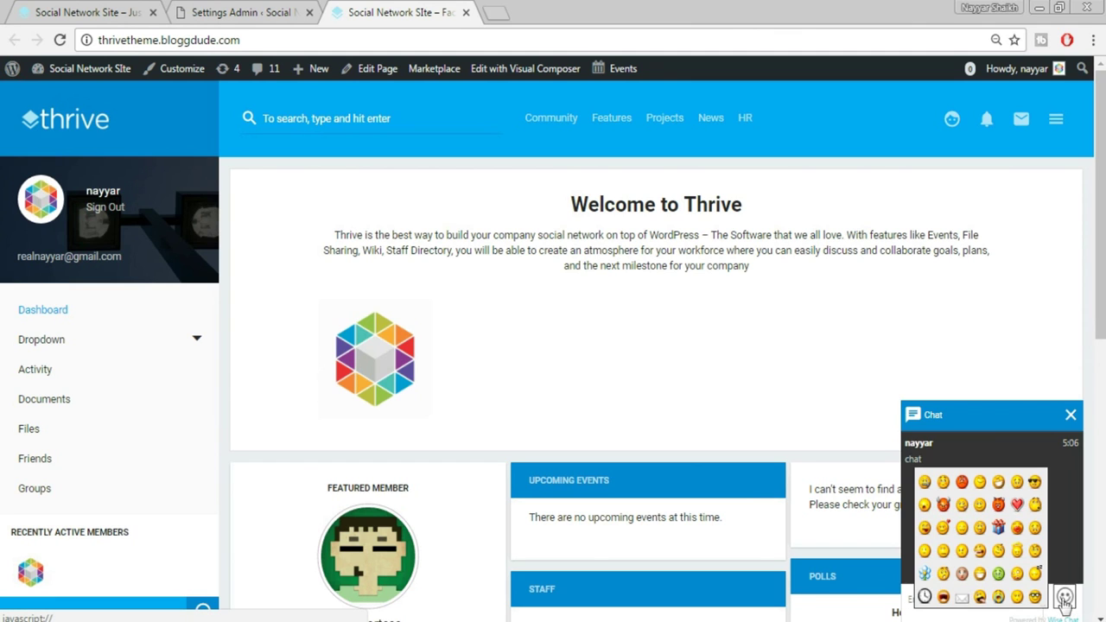
click(1000, 529)
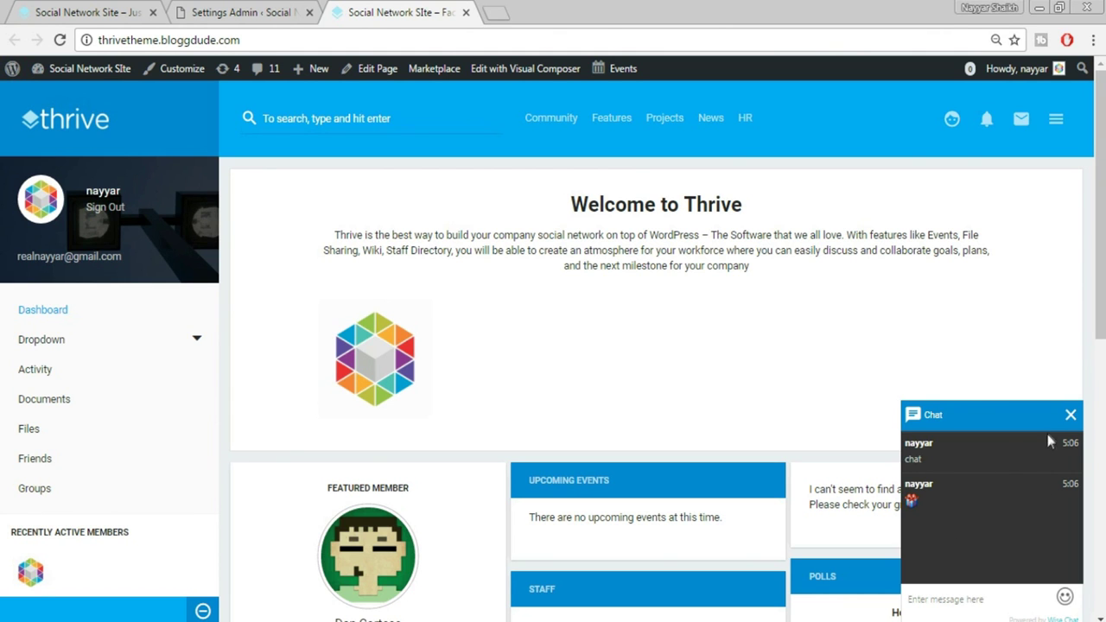
click(1070, 414)
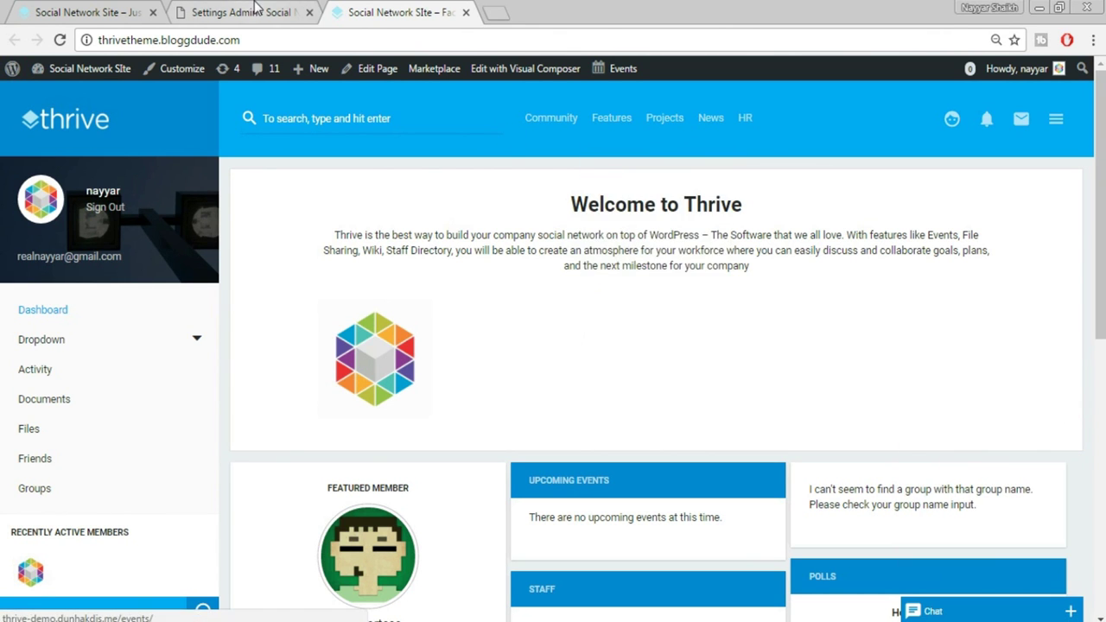
click(244, 12)
mouse_move(91, 114)
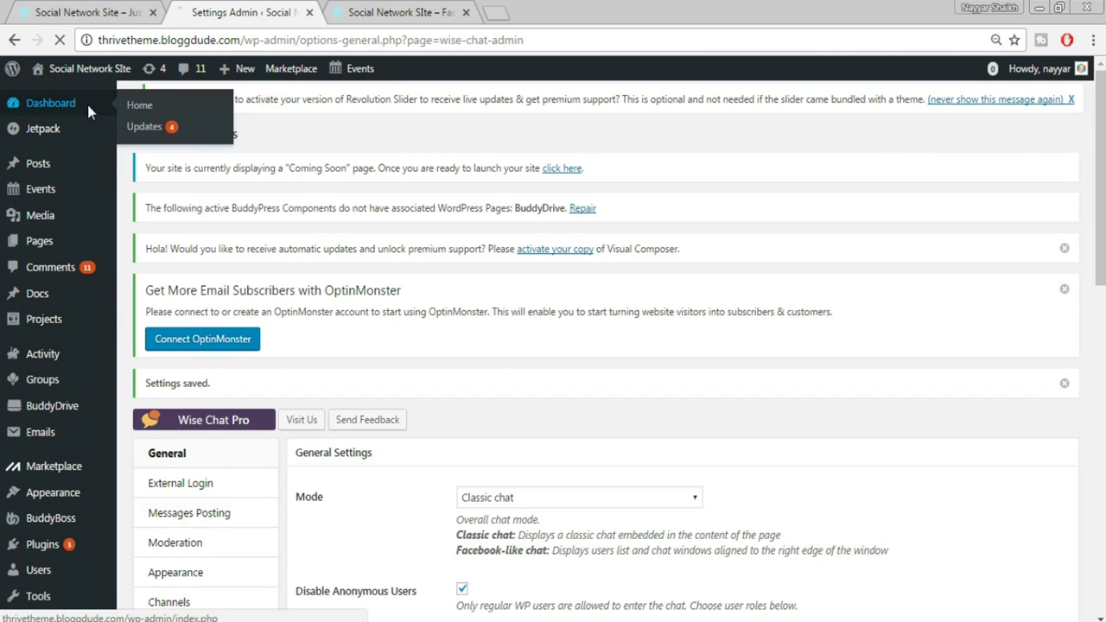
Switch permalinks to the Post name structure (/%postname%/) and save
click(87, 105)
mouse_move(52, 486)
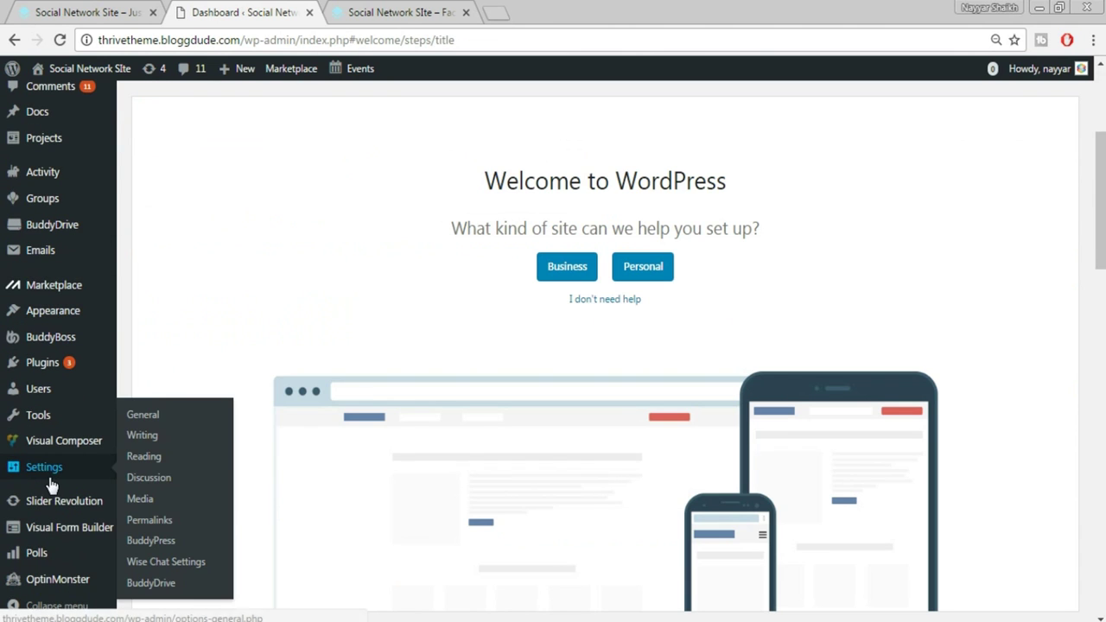
click(173, 519)
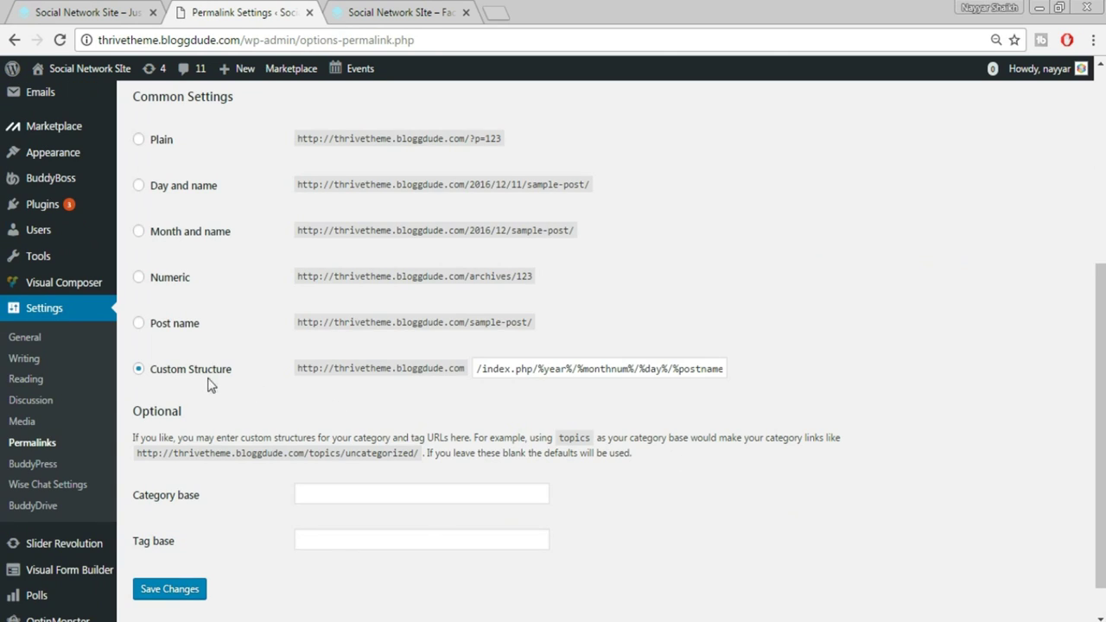
click(168, 331)
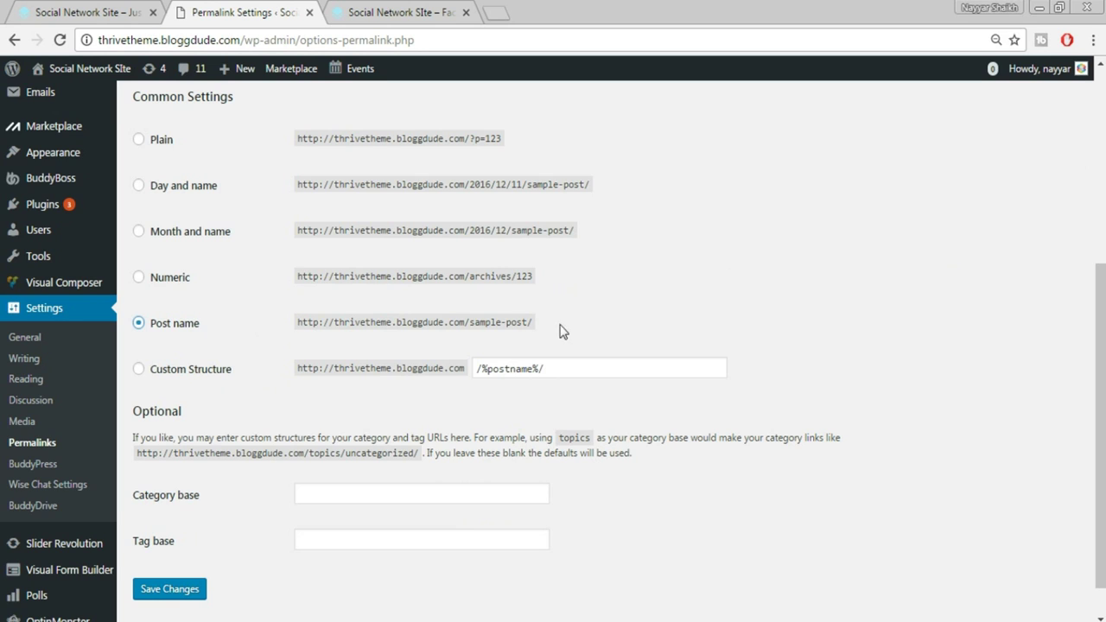
click(198, 599)
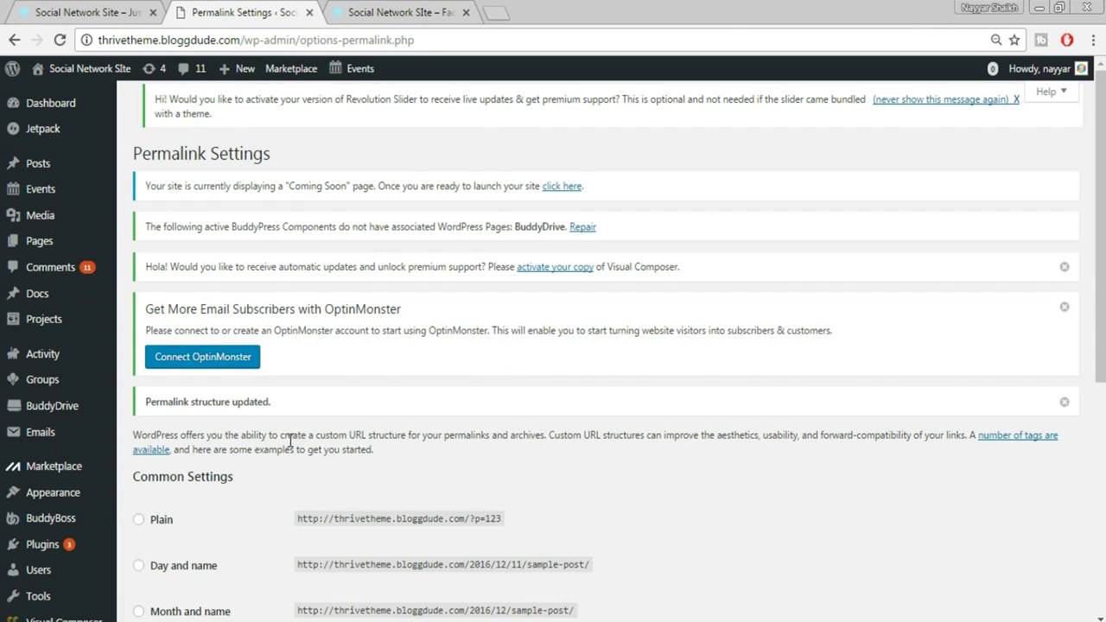
scroll(261, 439, down, 3)
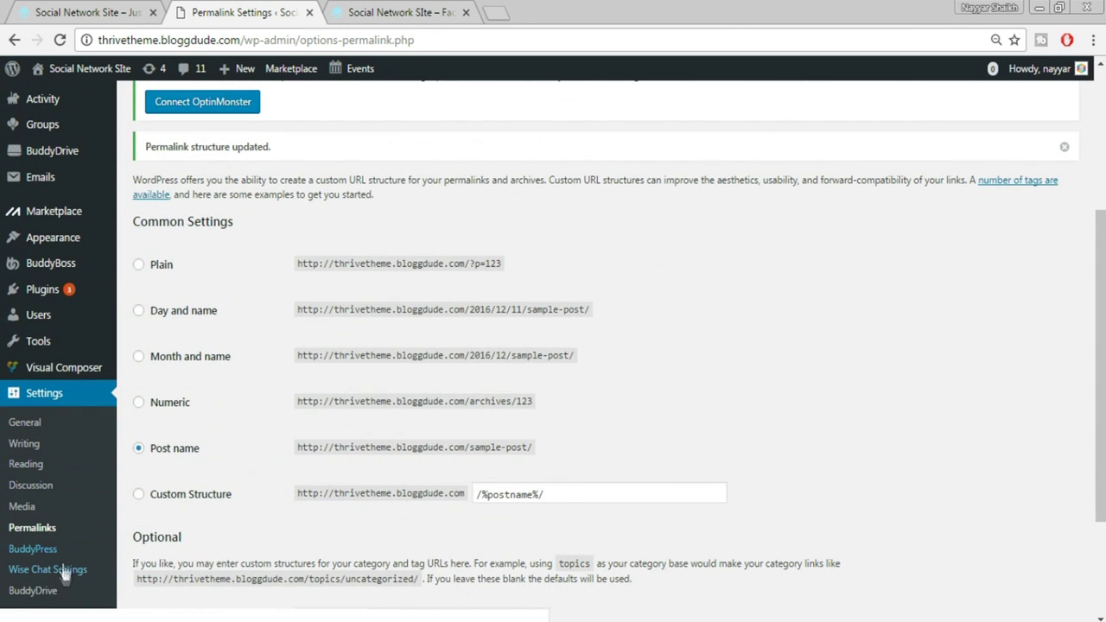
click(45, 549)
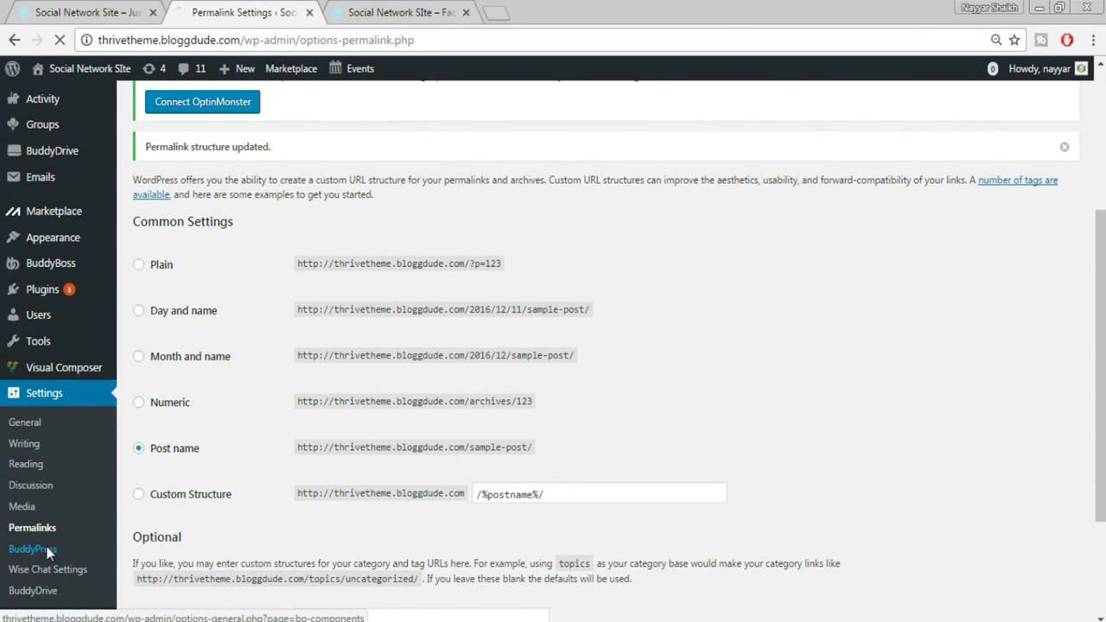
Open the BuddyPress Pages settings and preview the Members directory page in a new tab
scroll(238, 336, down, 1)
scroll(238, 336, down, 2)
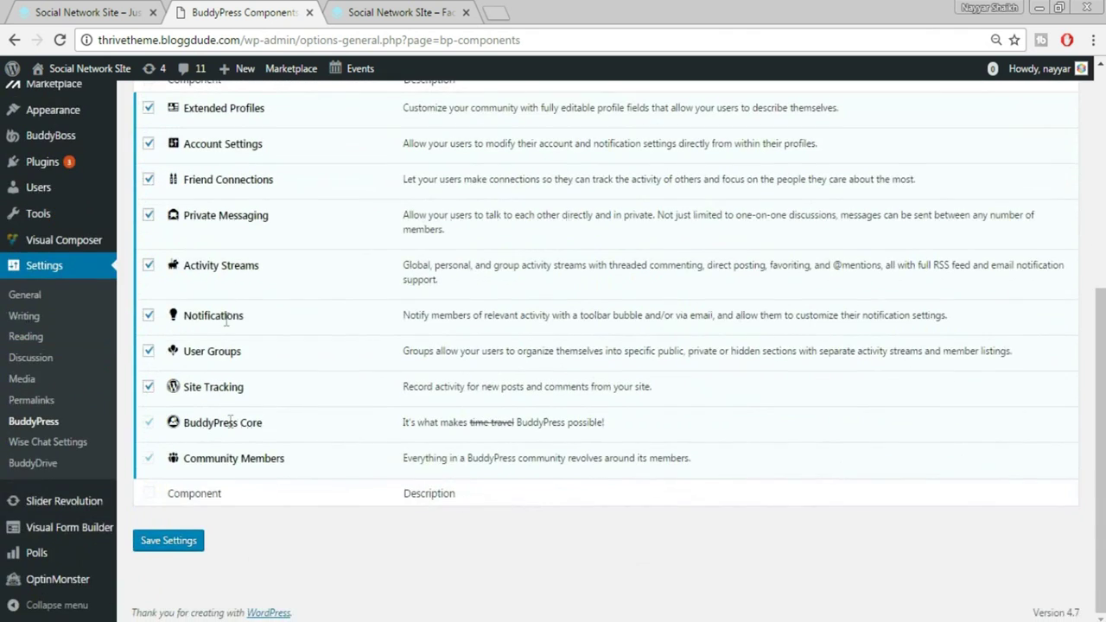
scroll(234, 273, up, 2)
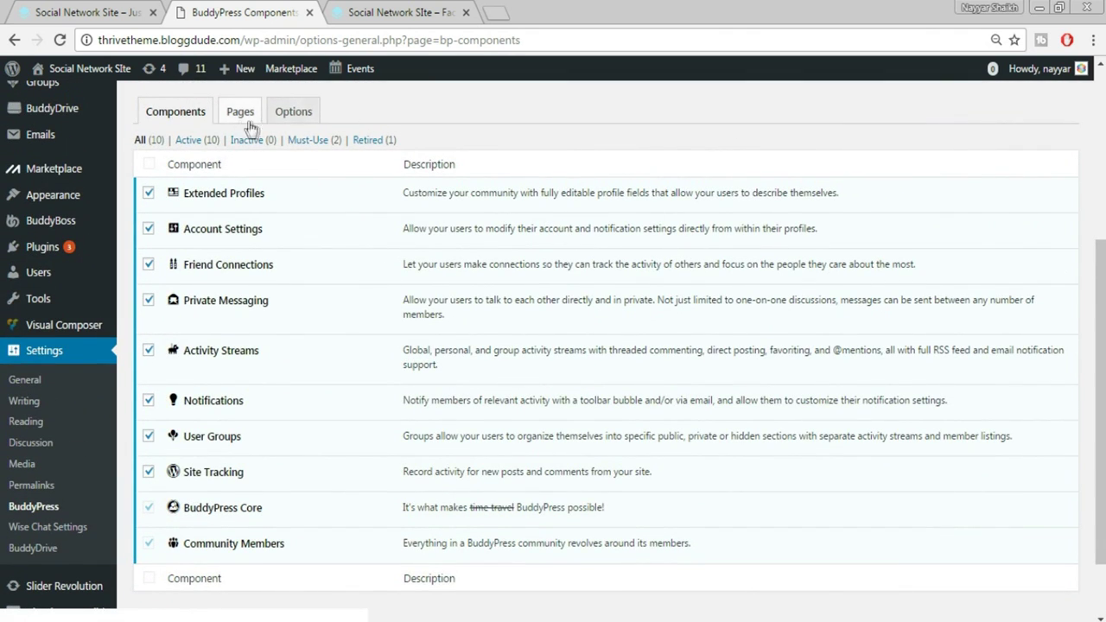
scroll(242, 118, up, 1)
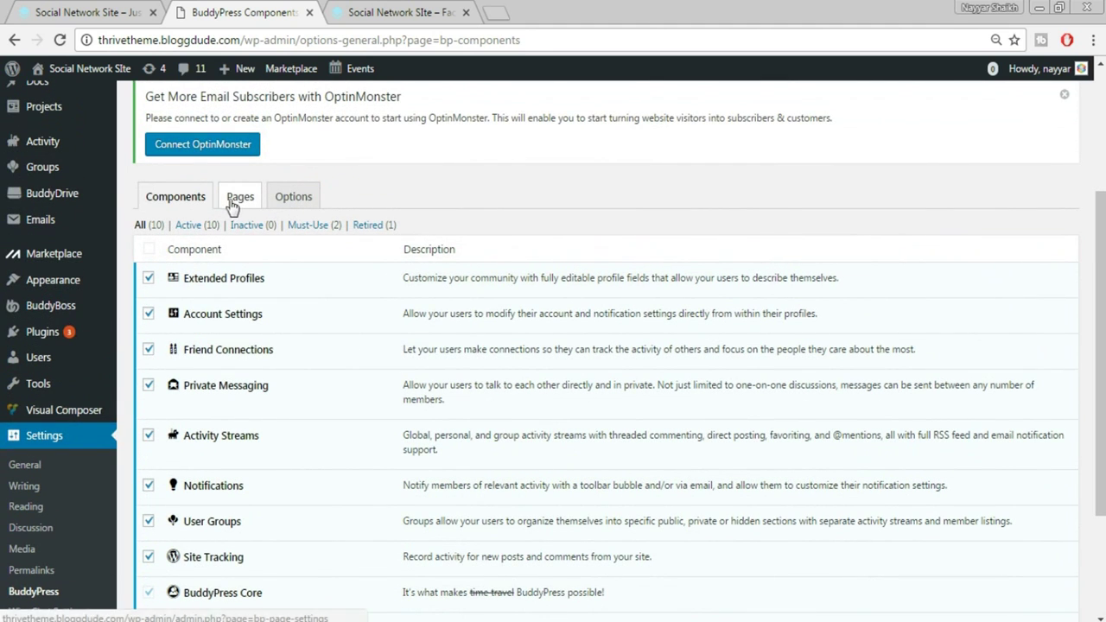
click(241, 199)
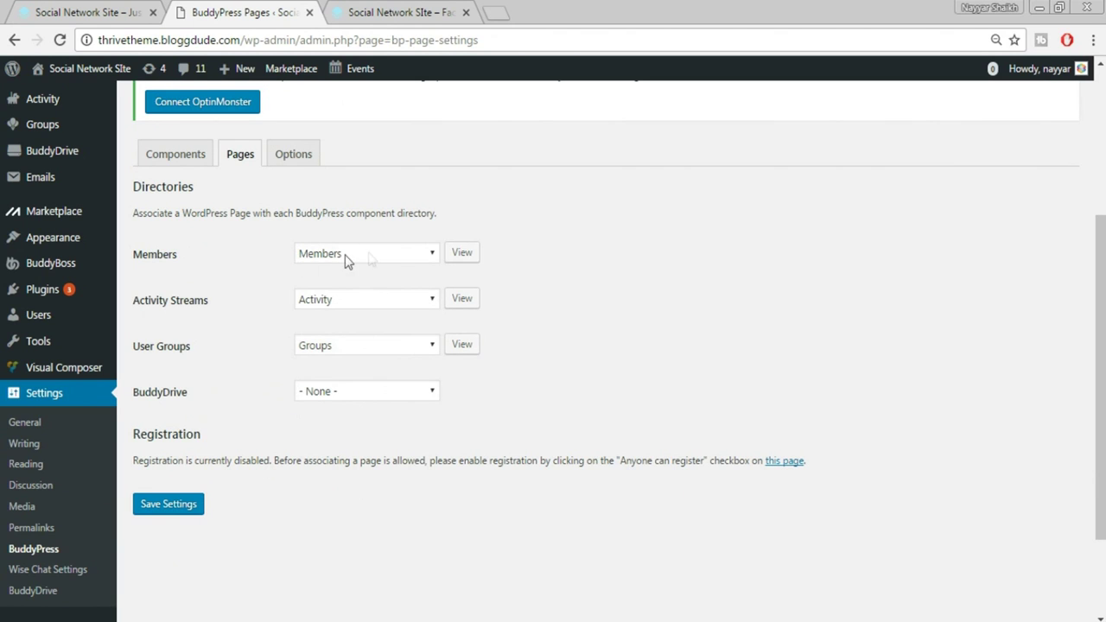
right_click(458, 259)
click(488, 269)
click(415, 10)
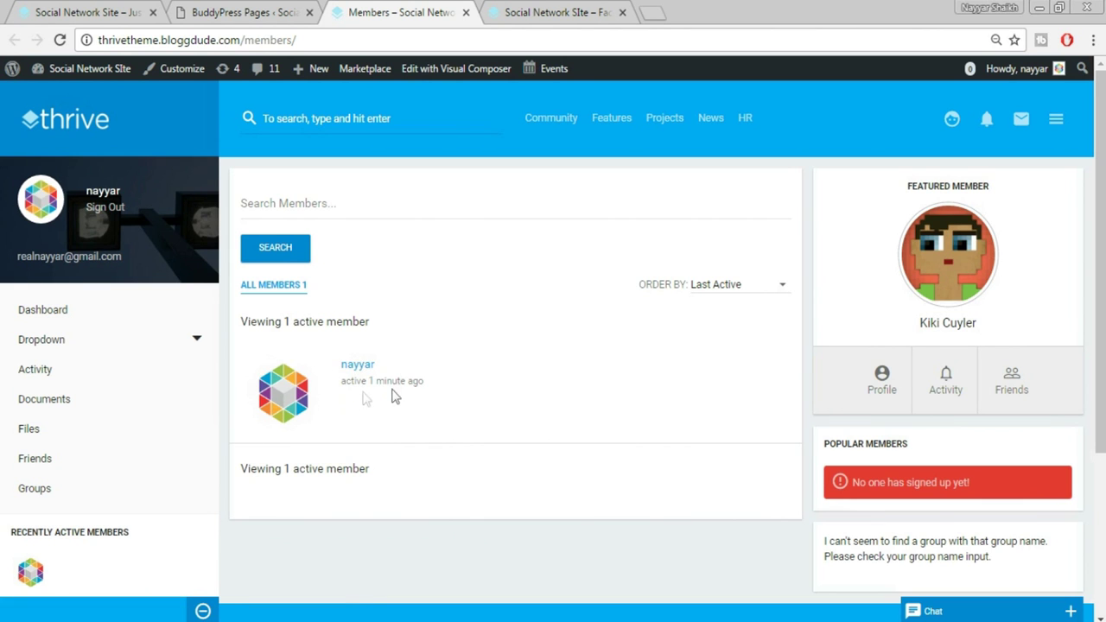
click(466, 13)
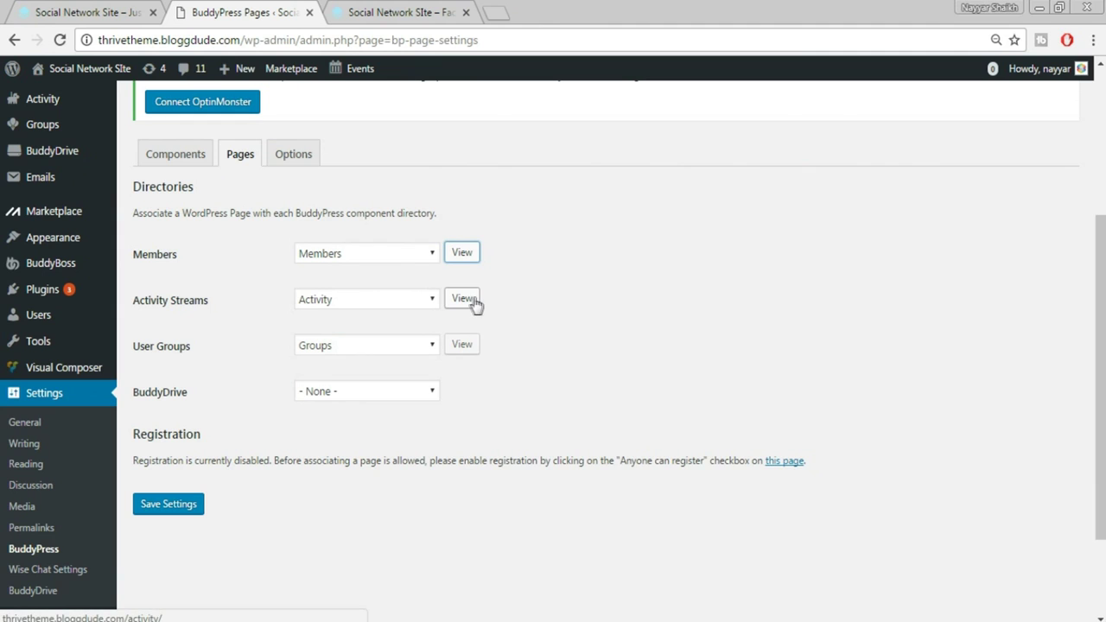
Preview the Activity and Groups directory pages in new tabs, then close them
right_click(470, 299)
click(485, 312)
click(363, 10)
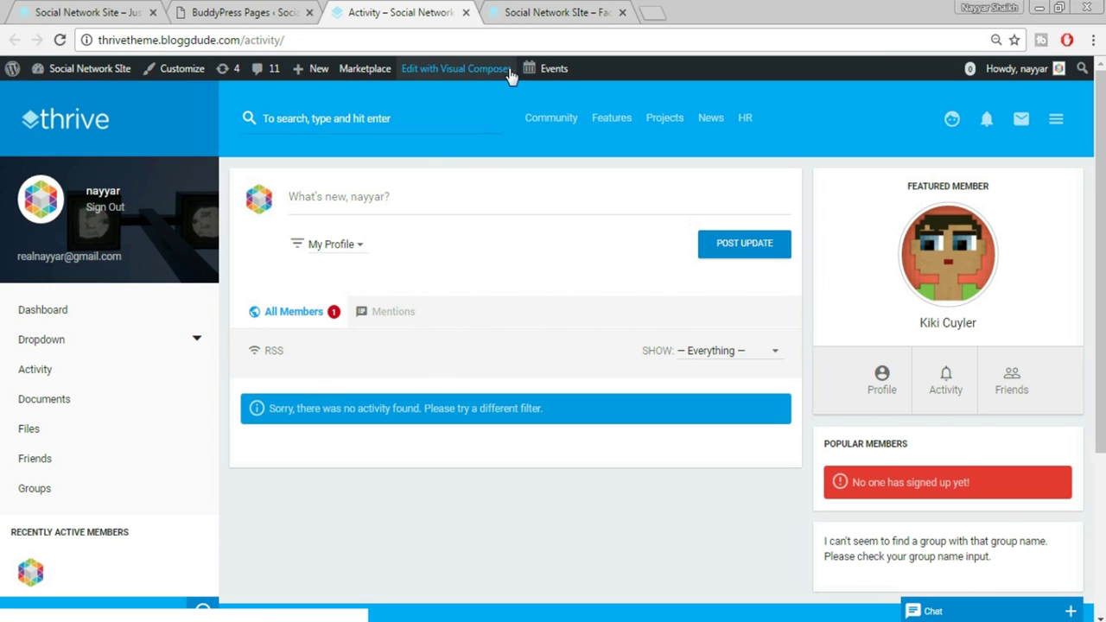
click(466, 12)
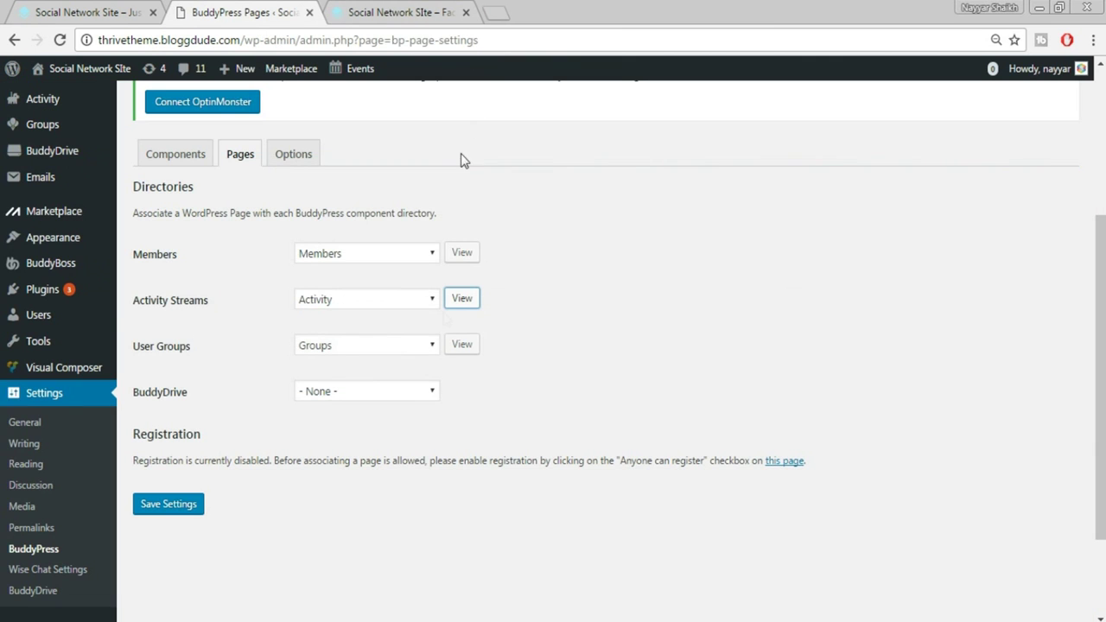
right_click(475, 344)
click(506, 354)
key(ctrl+Tab)
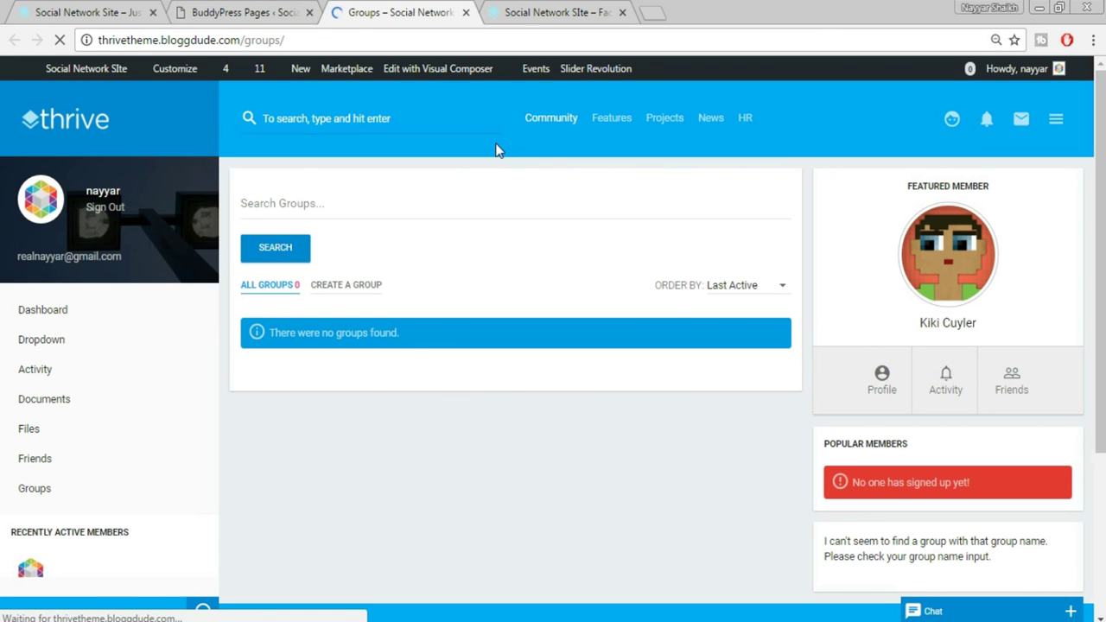
click(466, 13)
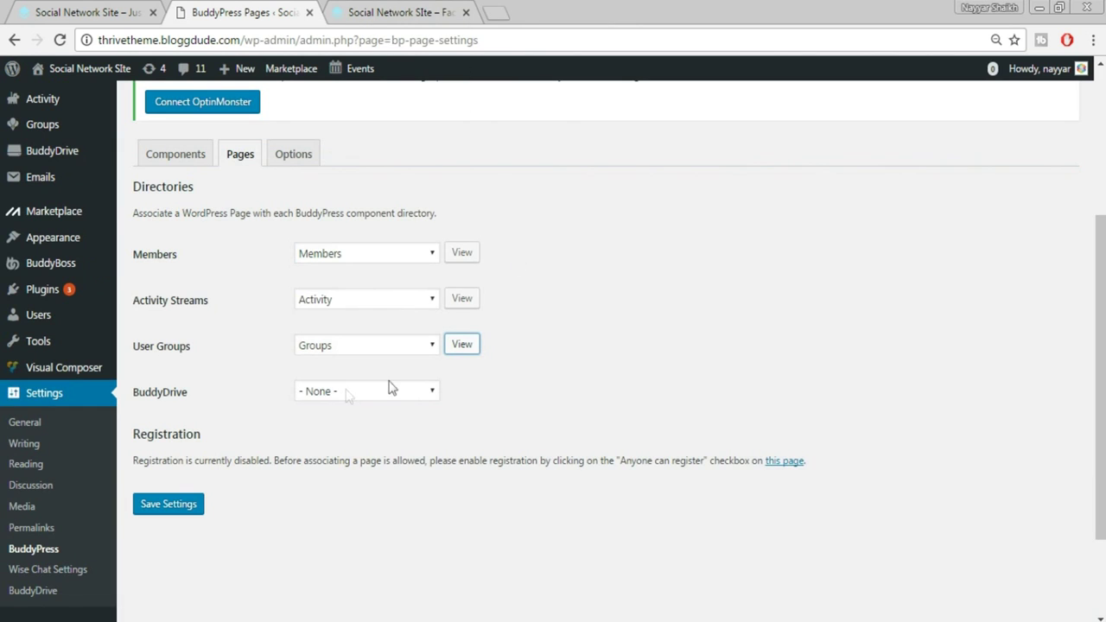
scroll(357, 383, down, 2)
scroll(357, 383, up, 3)
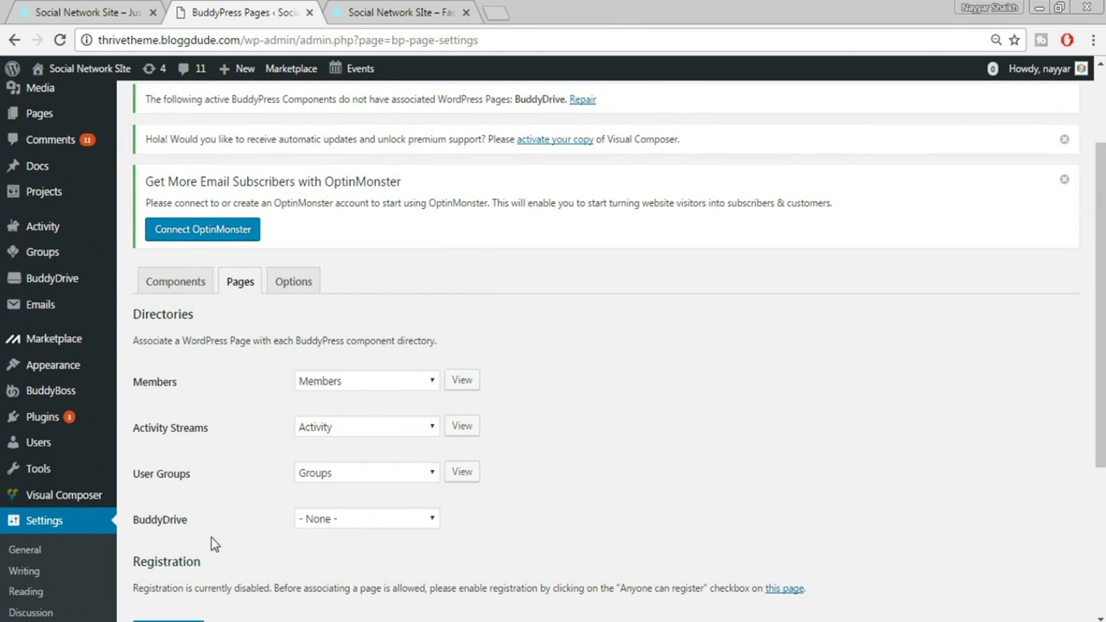
Assign the Drive page to the BuddyDrive directory and save the page settings
scroll(320, 523, down, 1)
click(357, 436)
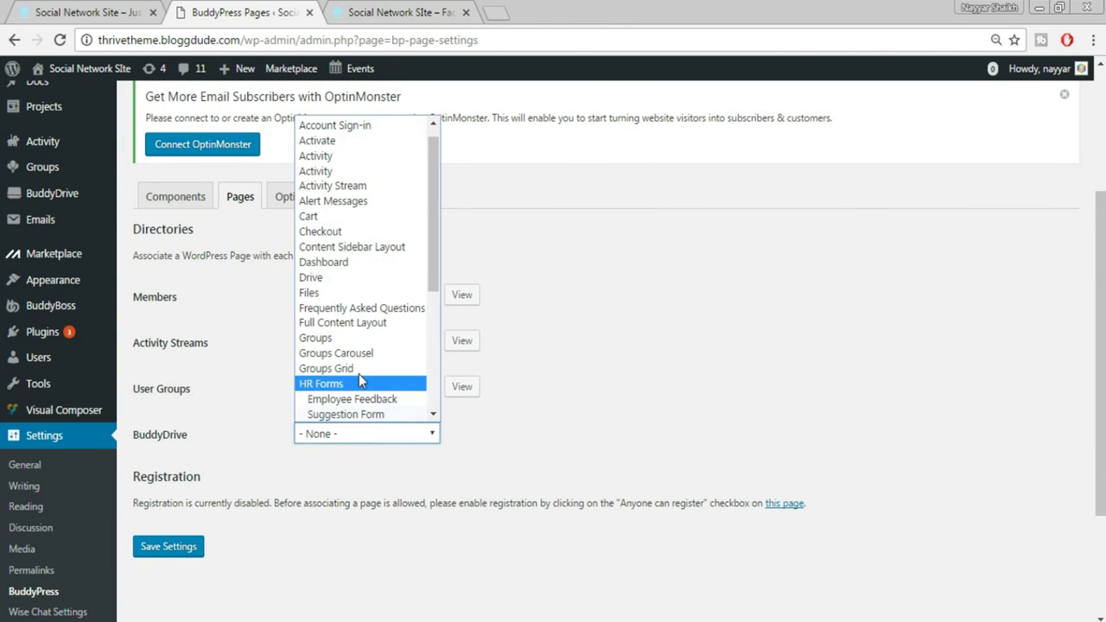
click(362, 278)
click(194, 548)
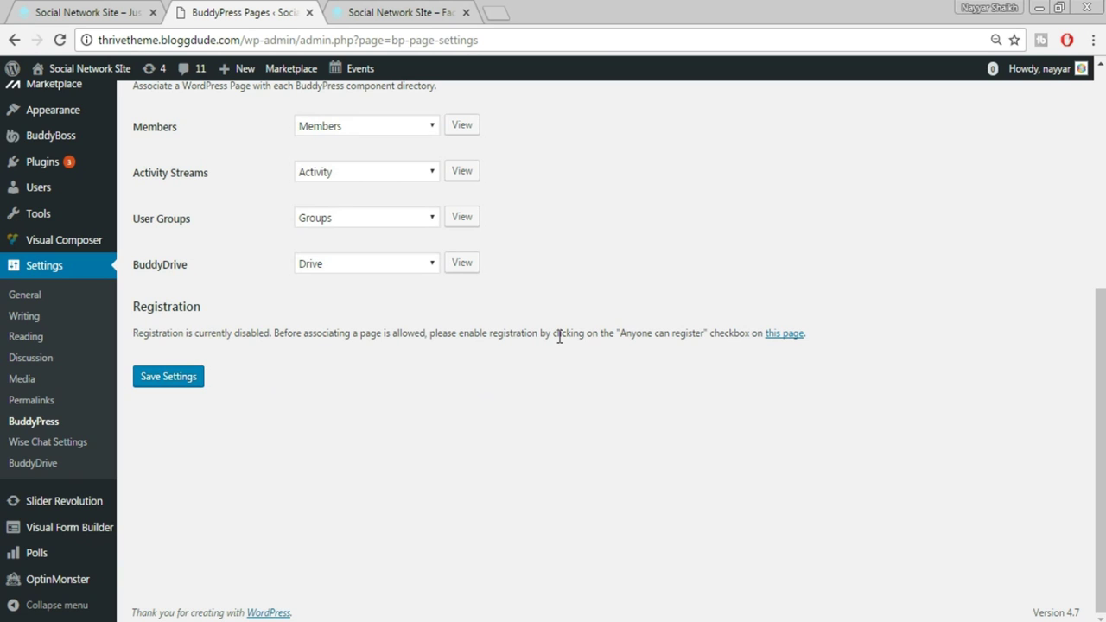
Check the live site's home page, then return to the BuddyPress page settings
scroll(585, 394, up, 1)
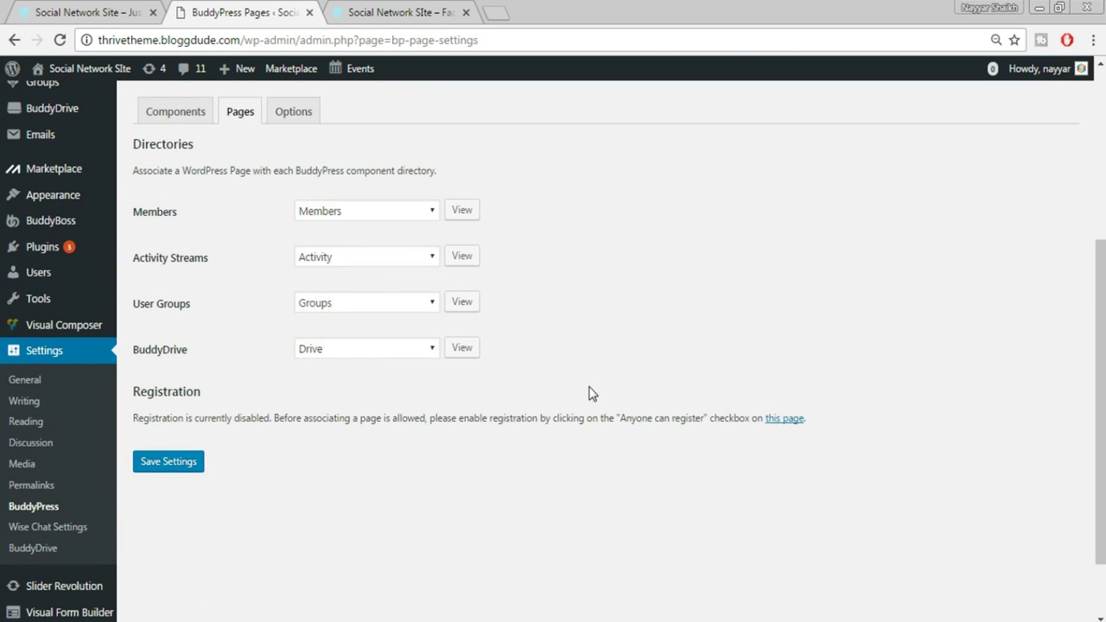
click(406, 10)
mouse_move(1055, 118)
mouse_move(1060, 194)
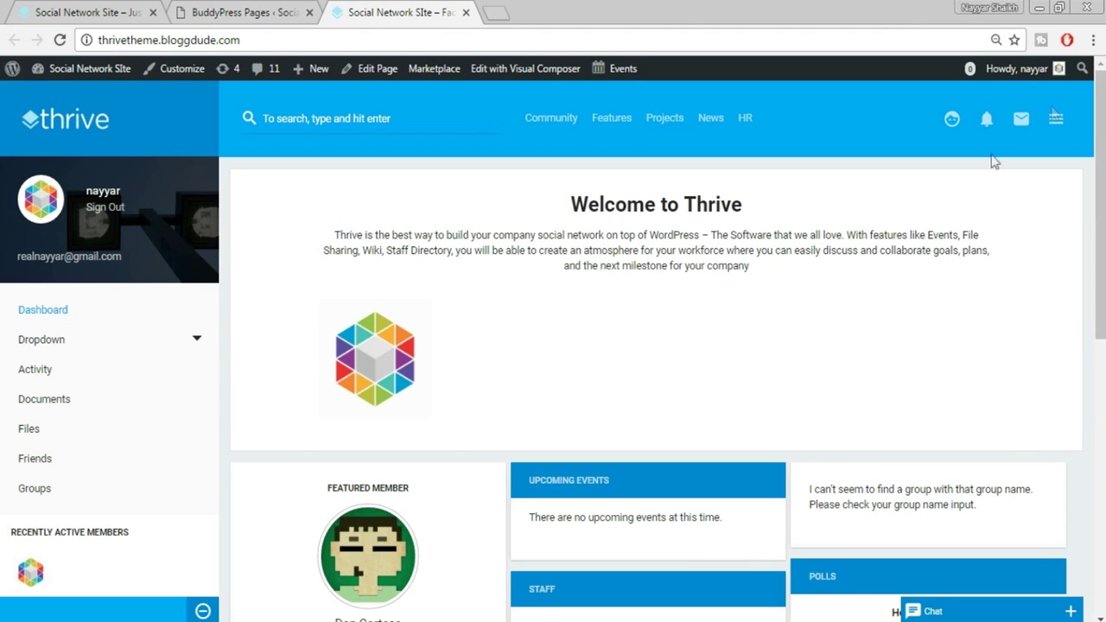
click(242, 12)
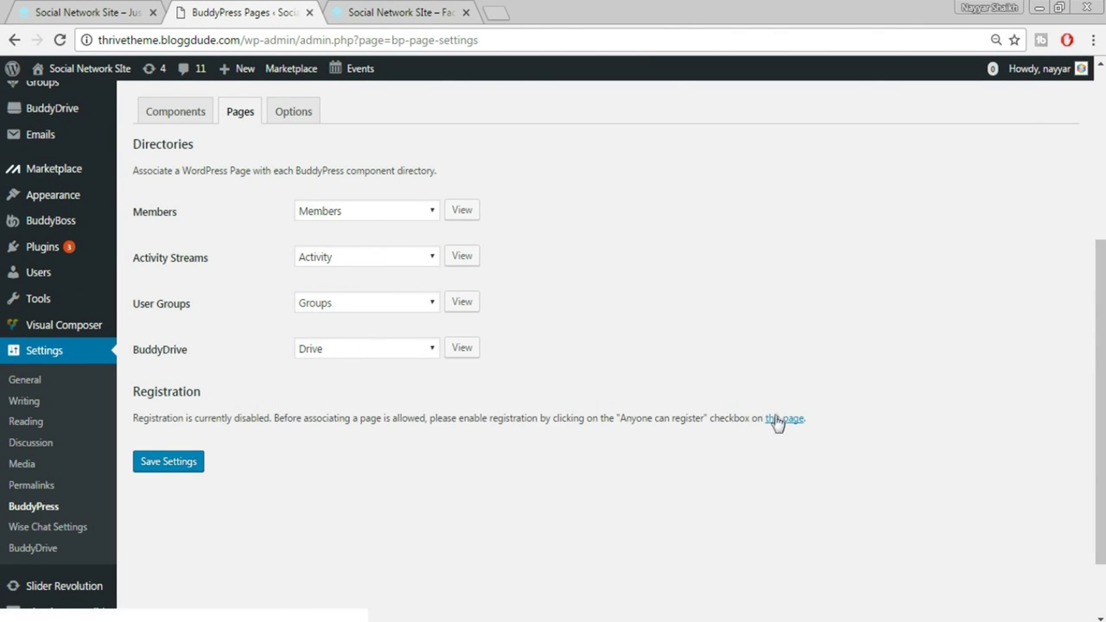
Tick 'Anyone can register' in General Settings via the 'this page' link, save, and close that tab
right_click(787, 429)
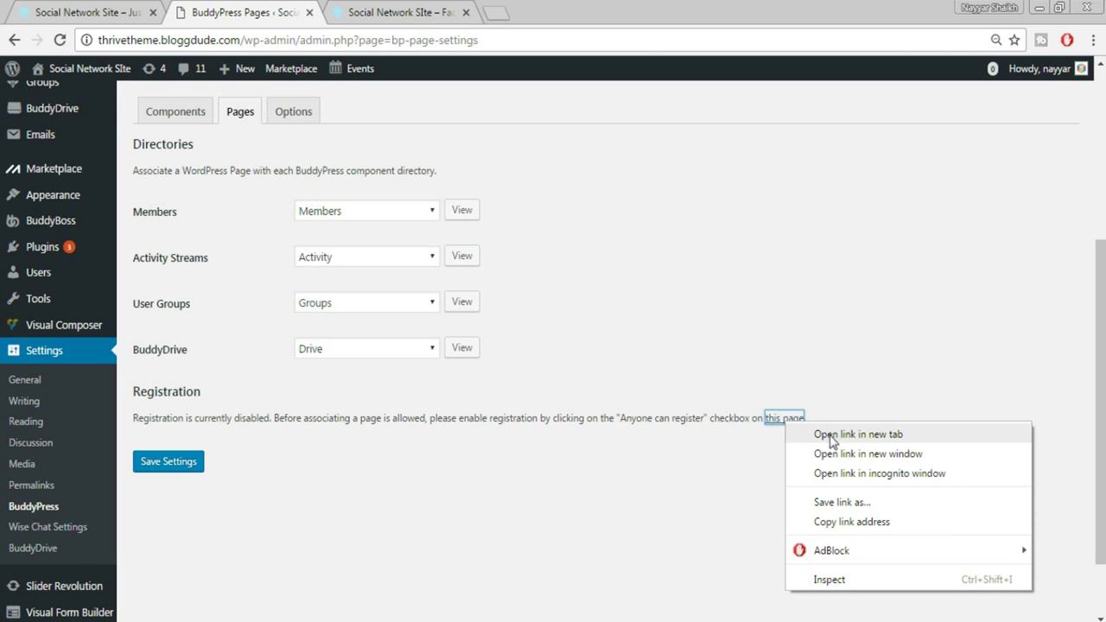
click(834, 434)
click(346, 12)
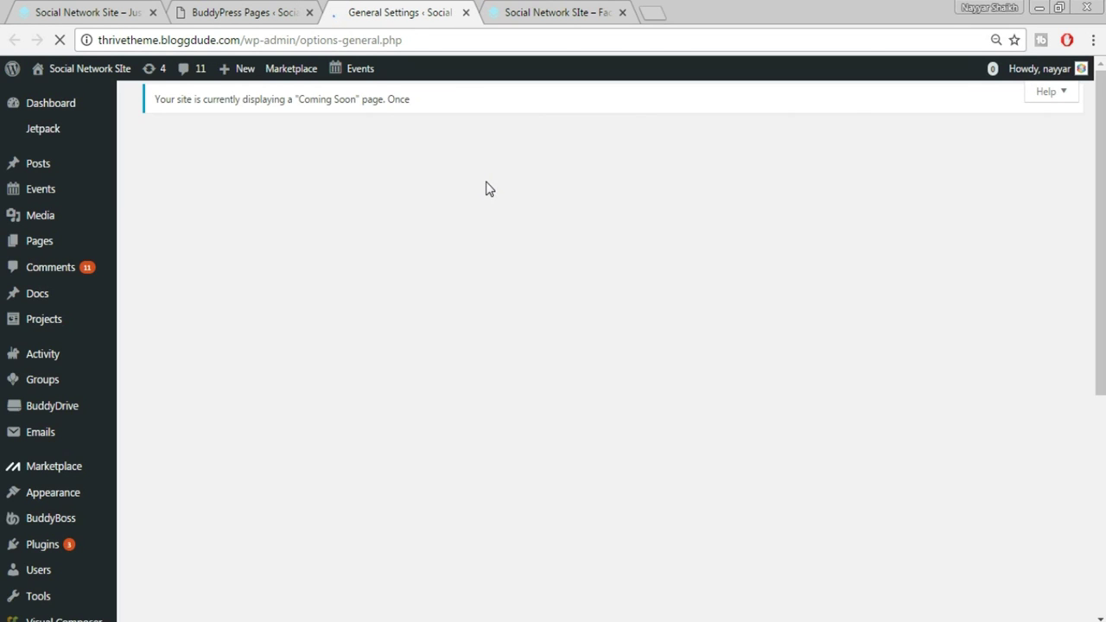
scroll(772, 348, down, 3)
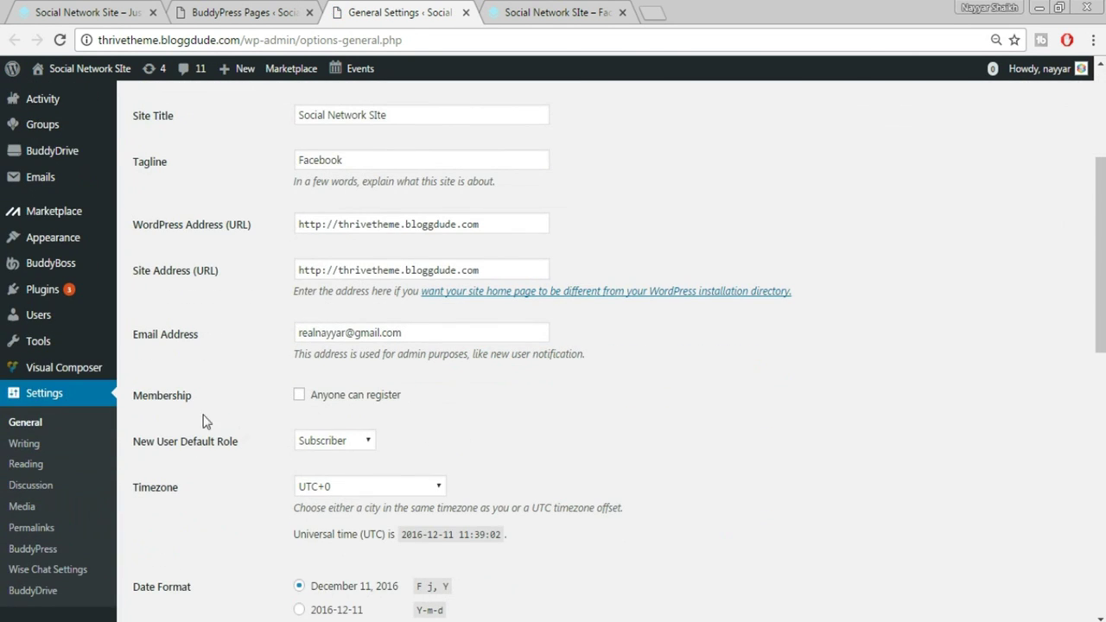
drag(187, 402, 412, 395)
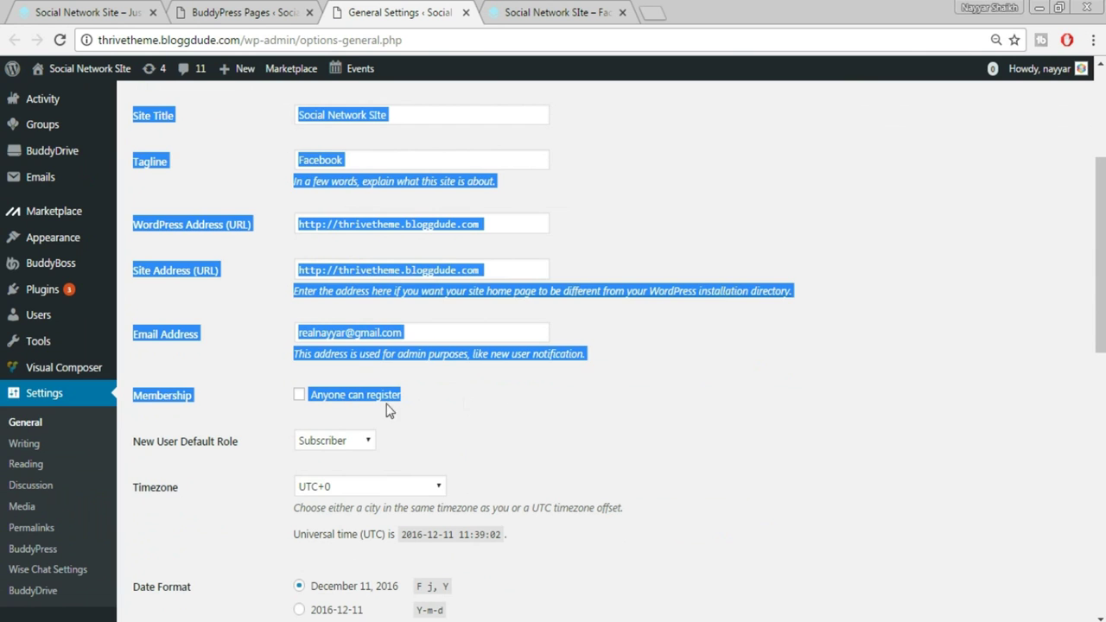
click(424, 415)
click(299, 395)
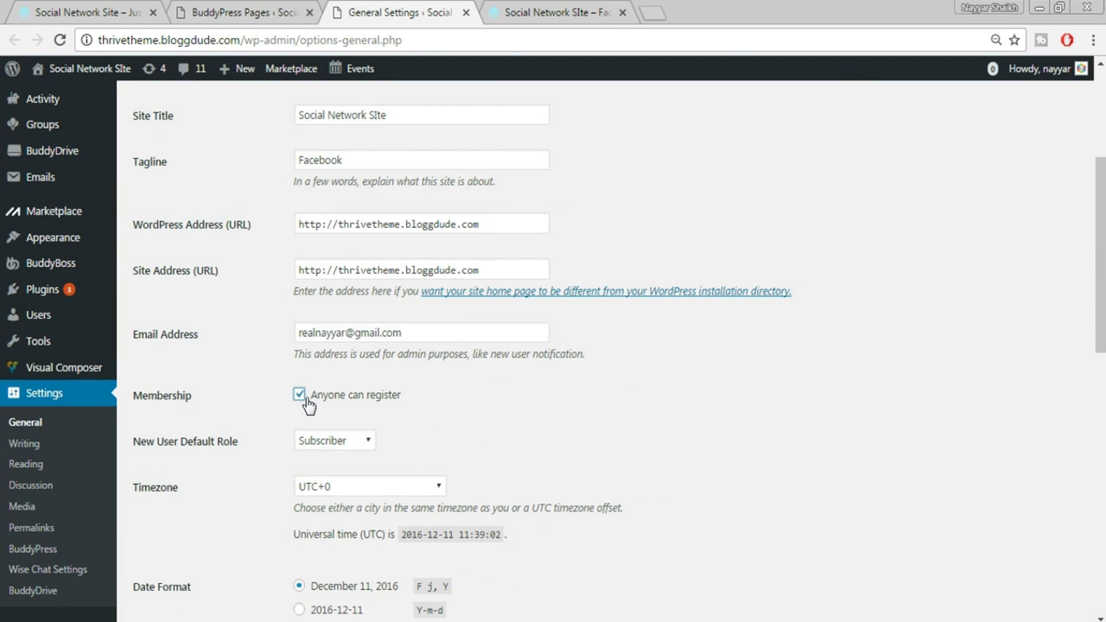
scroll(319, 407, down, 6)
scroll(241, 527, down, 3)
click(188, 556)
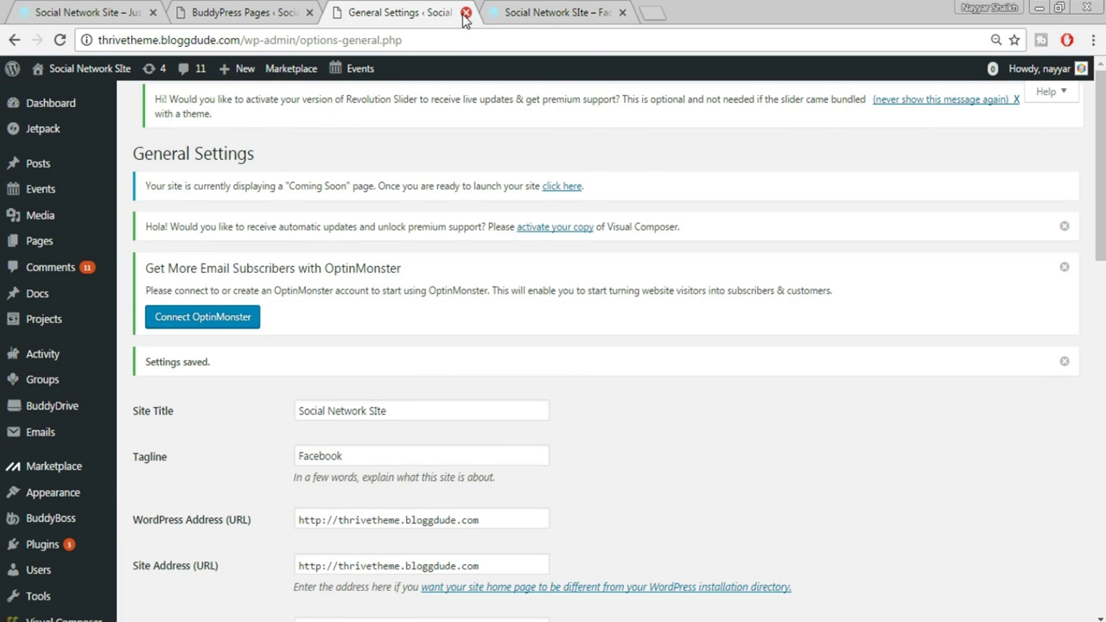
click(465, 13)
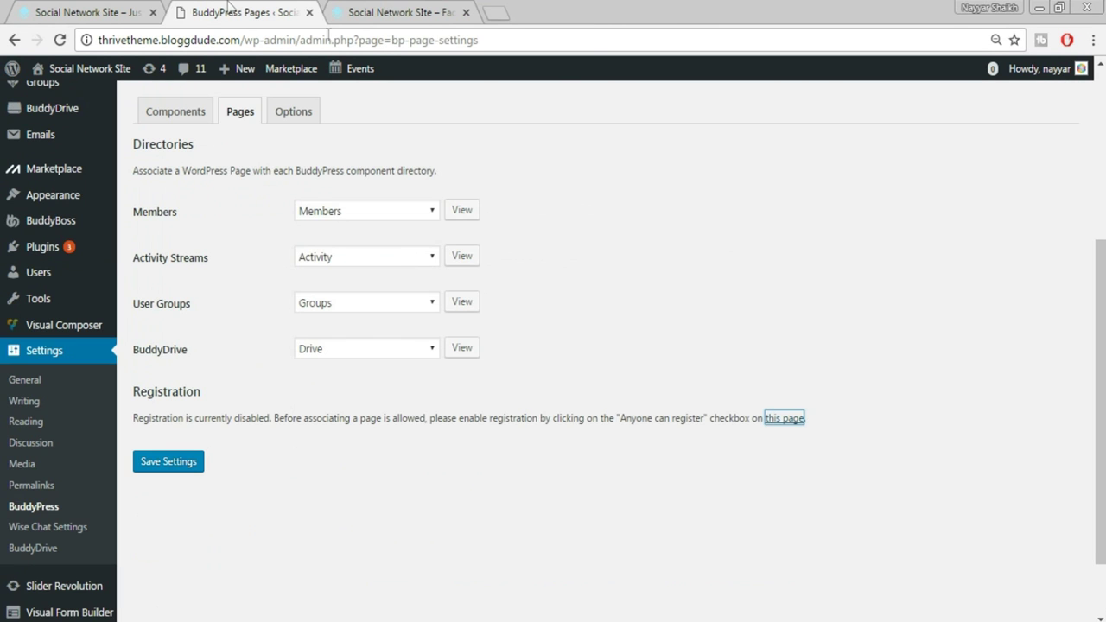
Reload the BuddyPress Pages settings and preview the Register page in a new tab
click(59, 41)
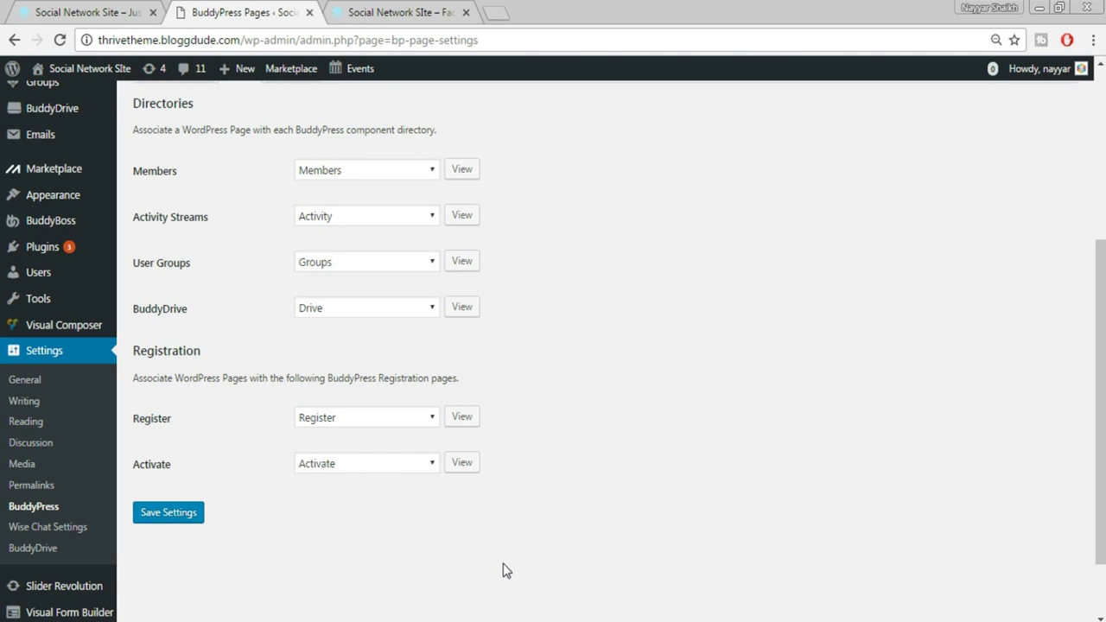
right_click(464, 418)
click(518, 428)
click(366, 10)
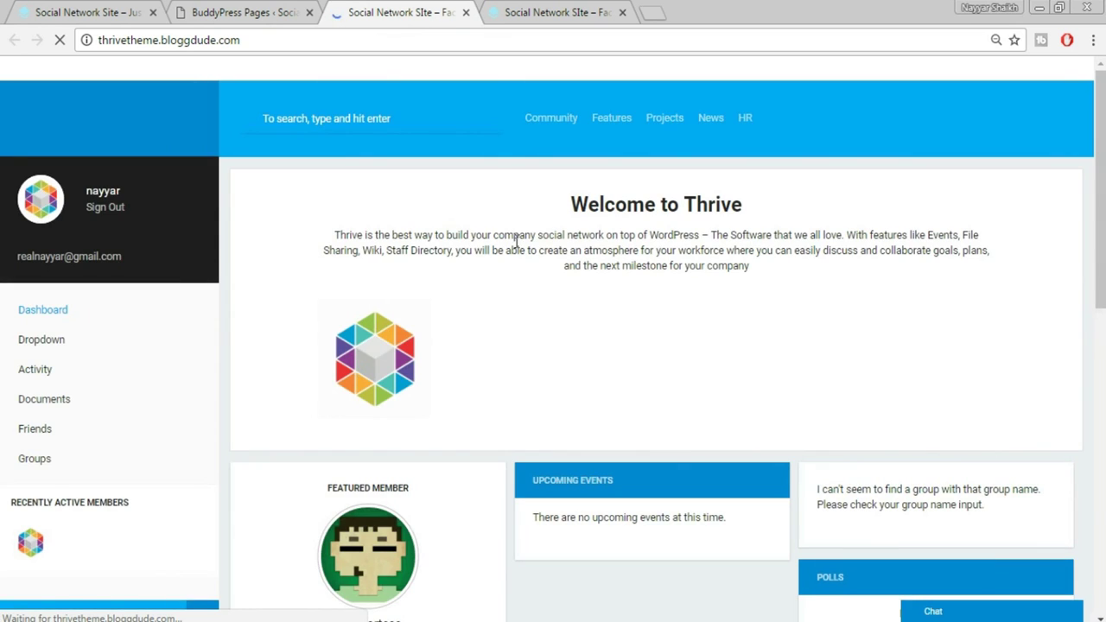
scroll(758, 412, down, 3)
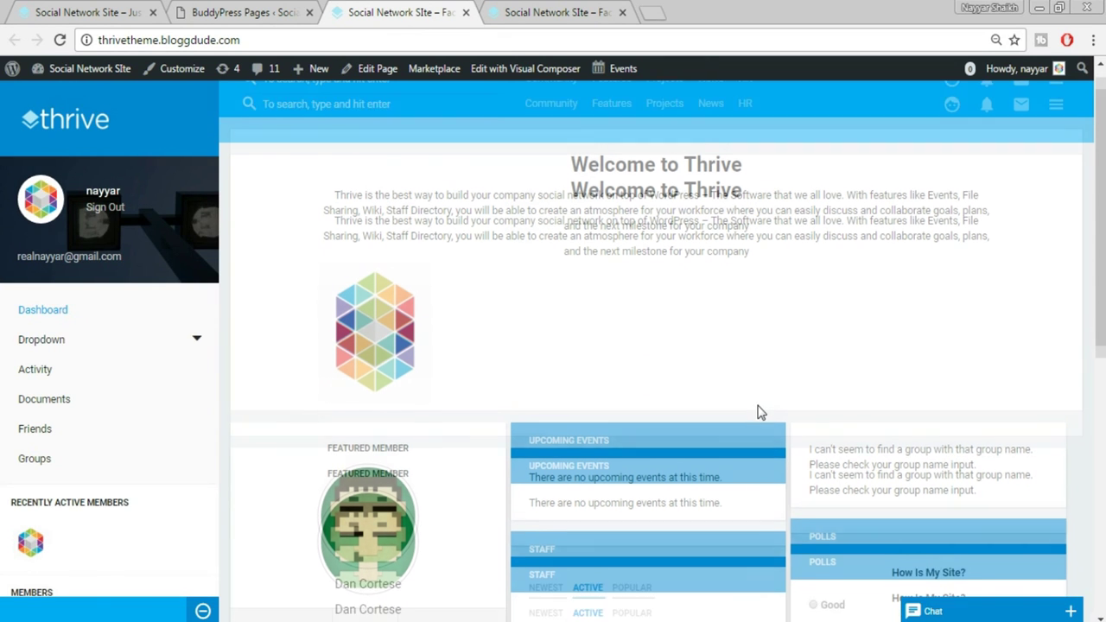
scroll(752, 467, up, 4)
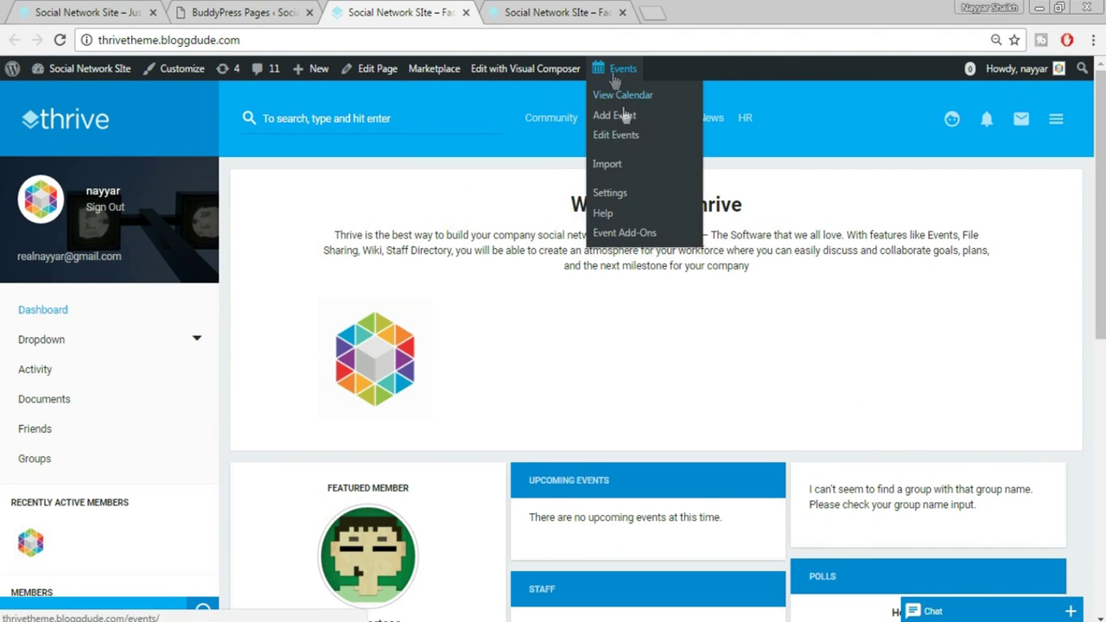
click(466, 13)
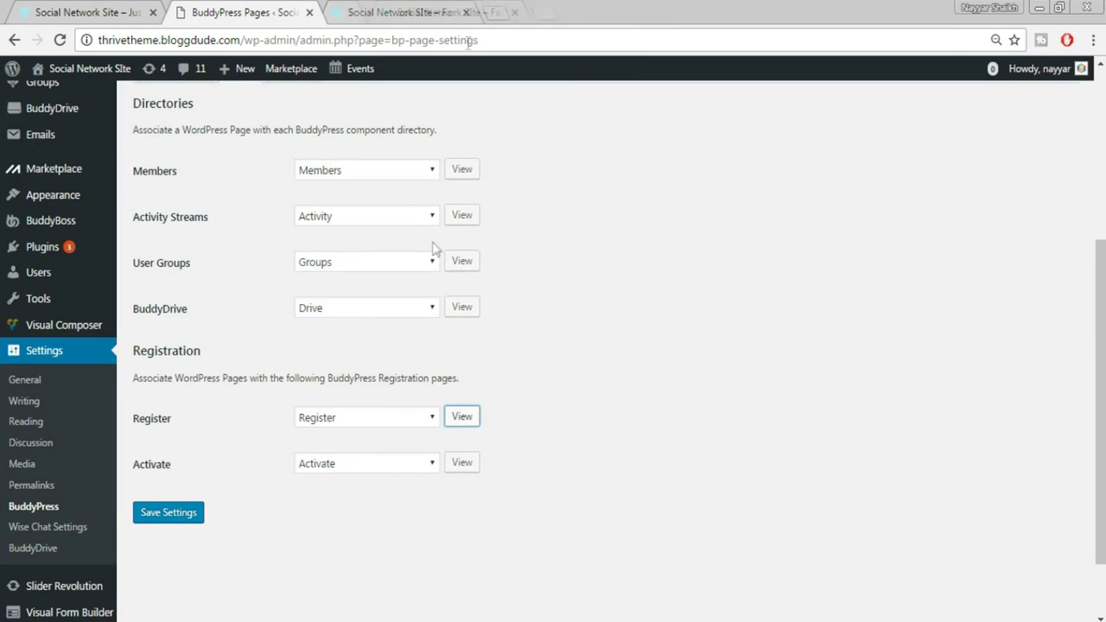
Save the Register and Activate page assignments
scroll(741, 239, up, 2)
scroll(739, 237, down, 3)
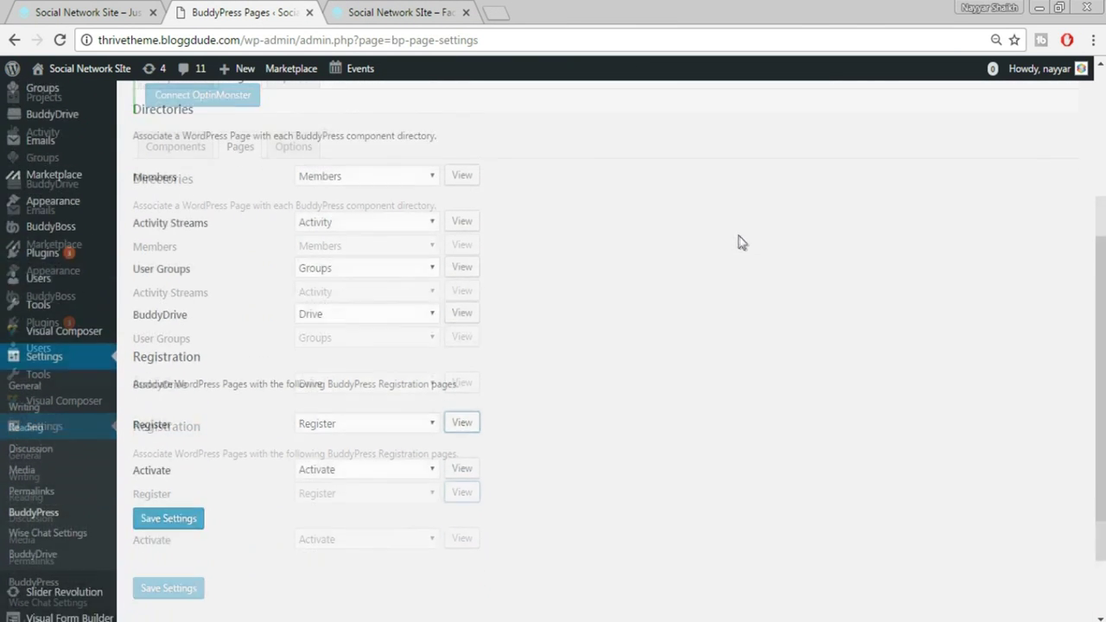
click(179, 432)
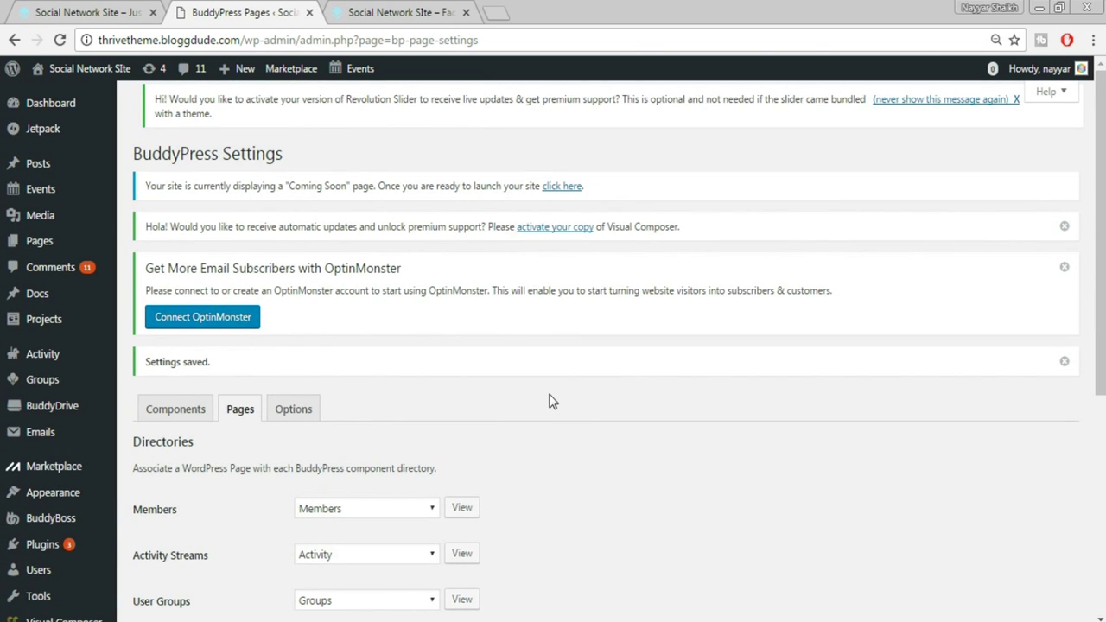
scroll(550, 400, down, 2)
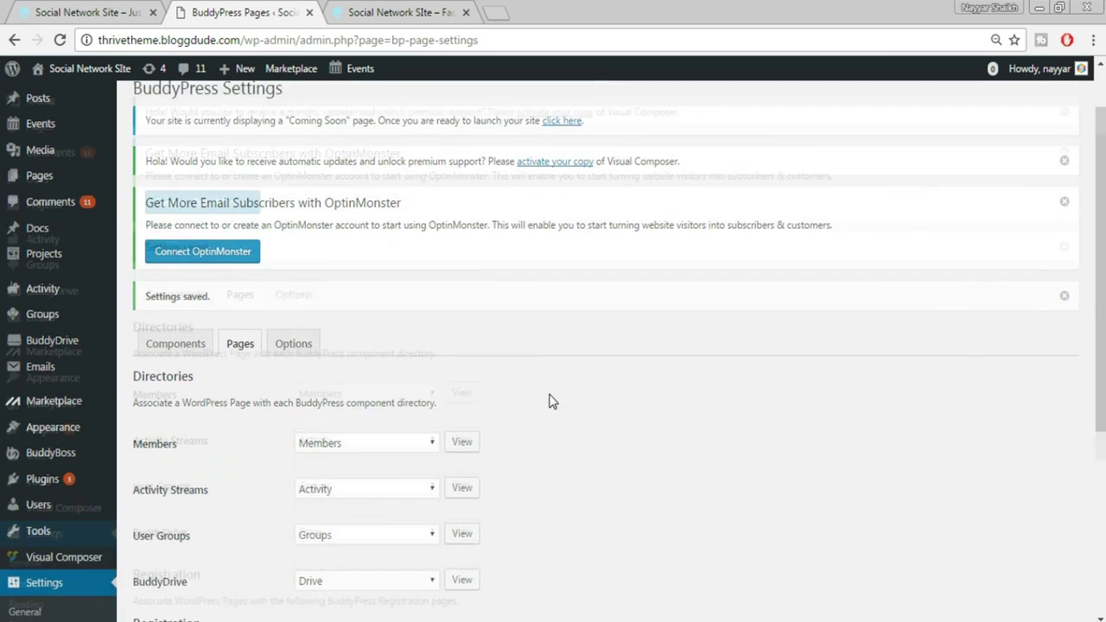
mouse_move(45, 400)
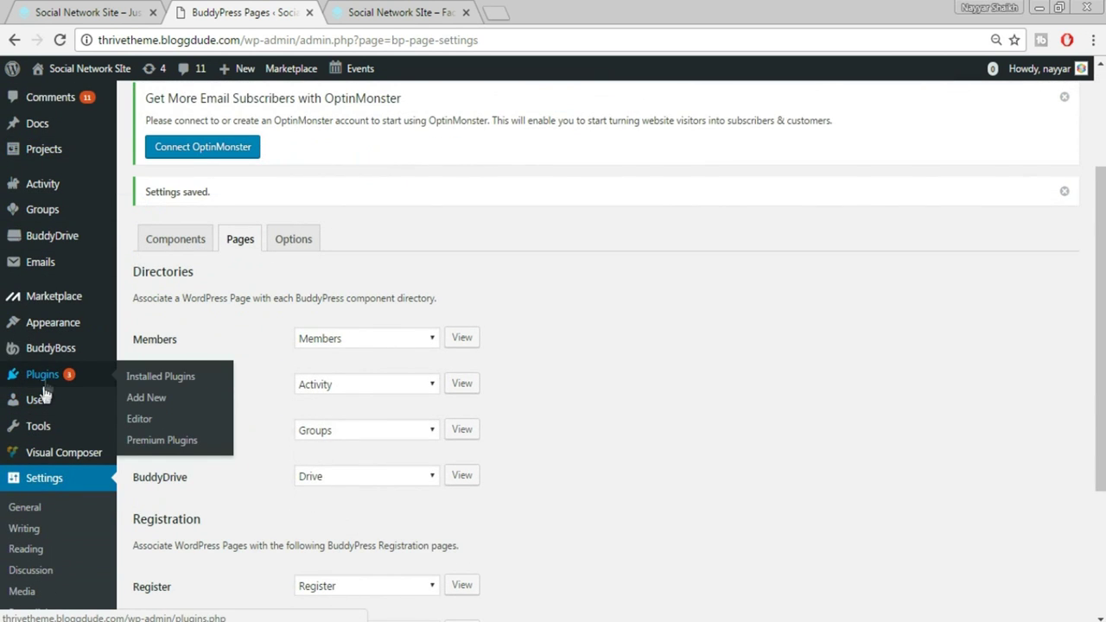
Search the plugin directory for rtmedia, then install and activate the rtMedia plugin
mouse_move(62, 380)
click(145, 396)
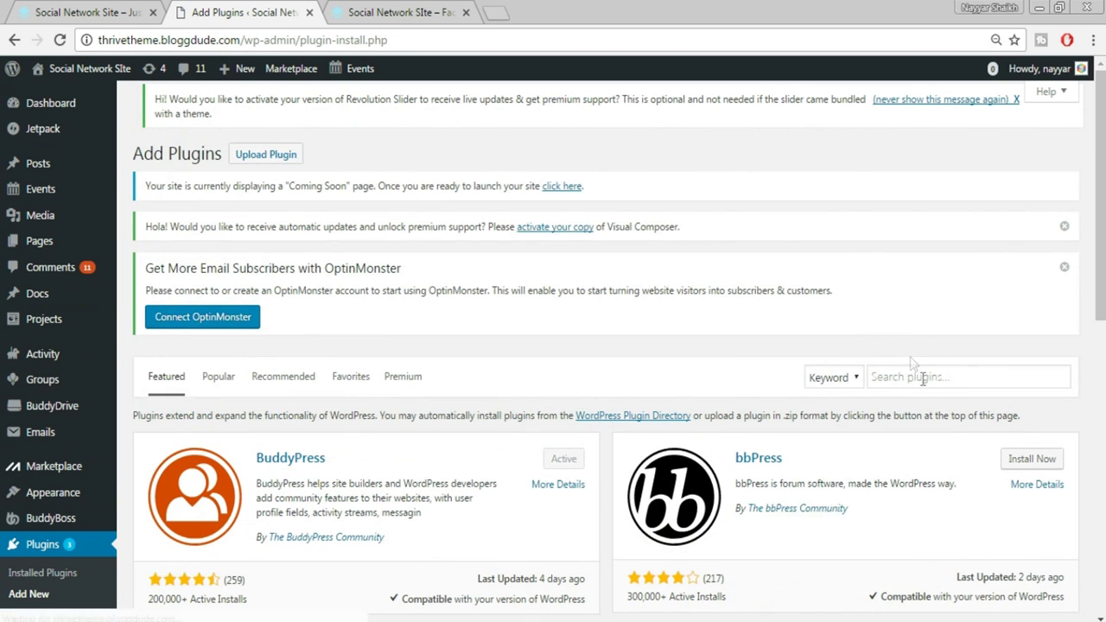
click(909, 378)
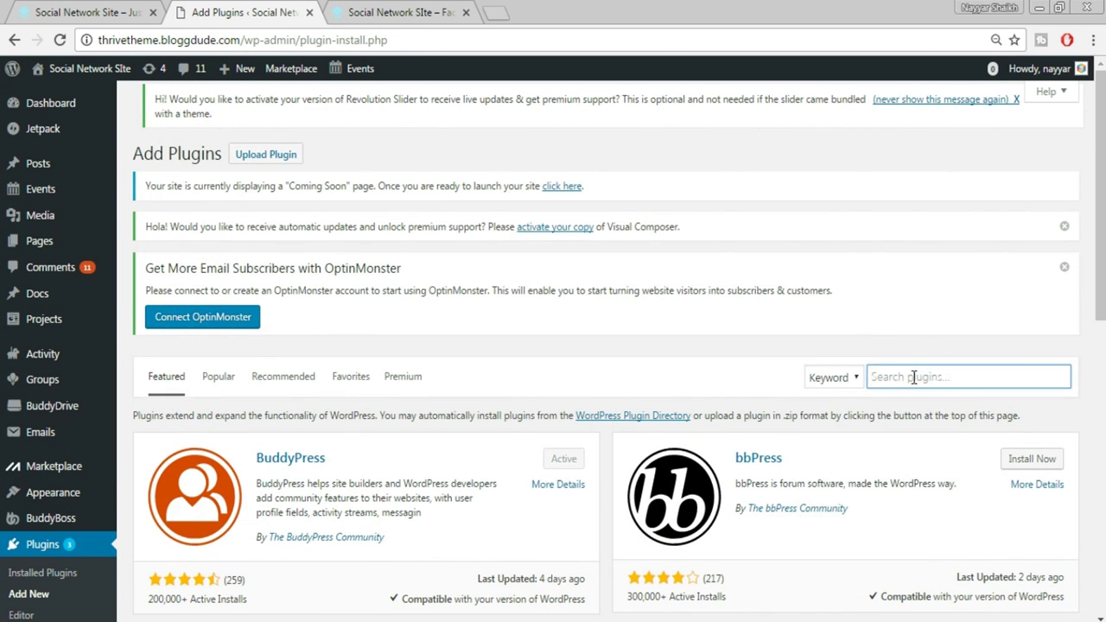
text(rtmedia)
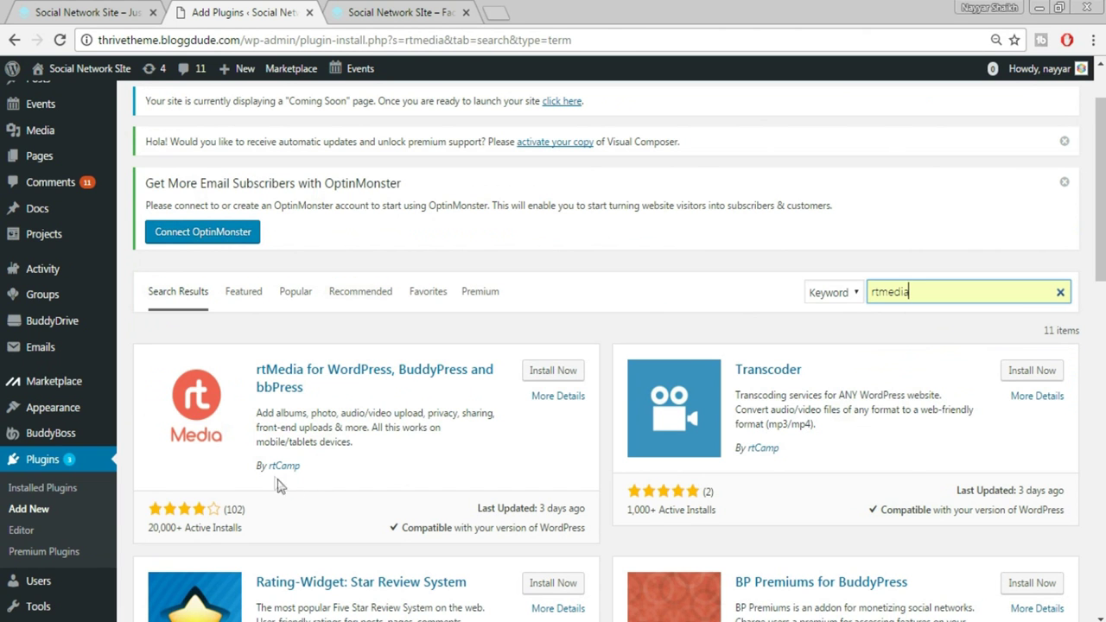
click(544, 379)
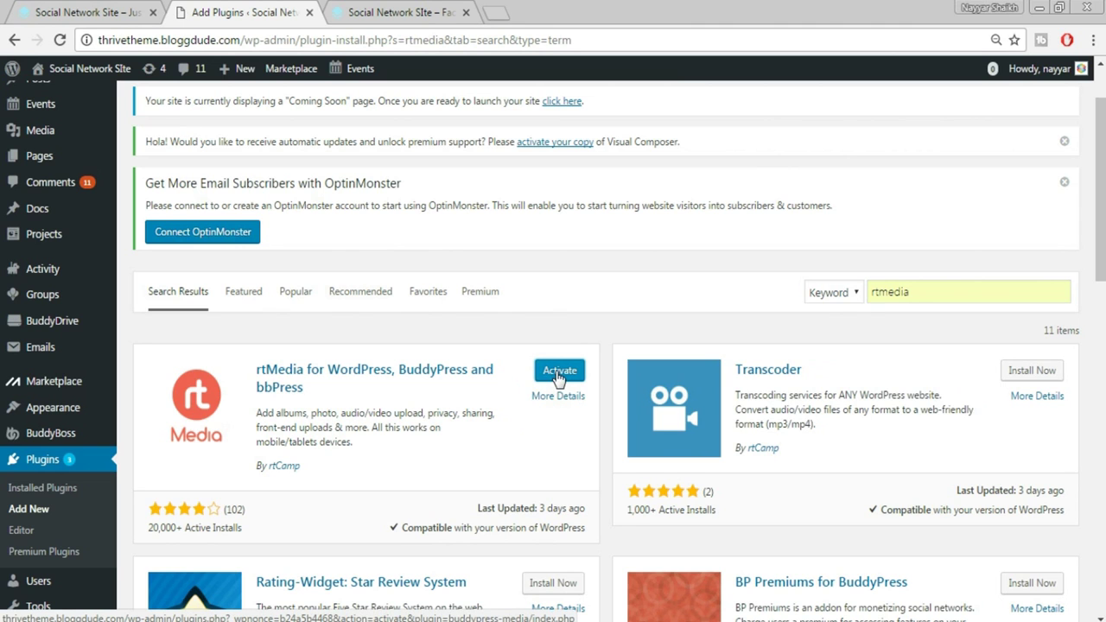
click(558, 372)
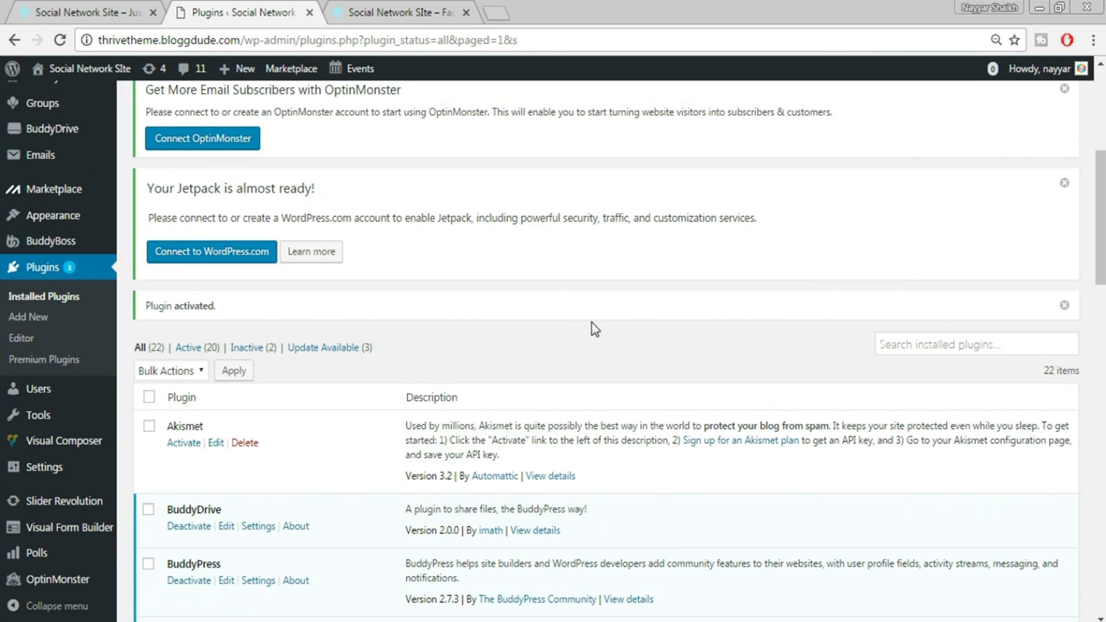
In rtMedia Settings, turn on 'Allow user to comment on uploaded media' and 'Enable Direct Upload', then save
scroll(593, 324, up, 5)
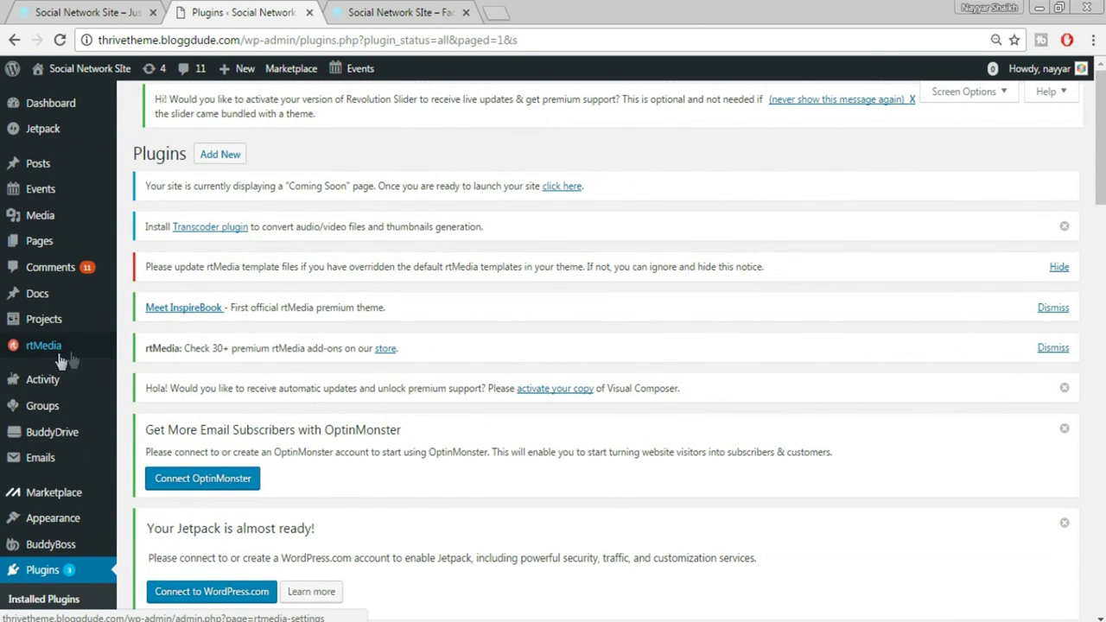
mouse_move(48, 354)
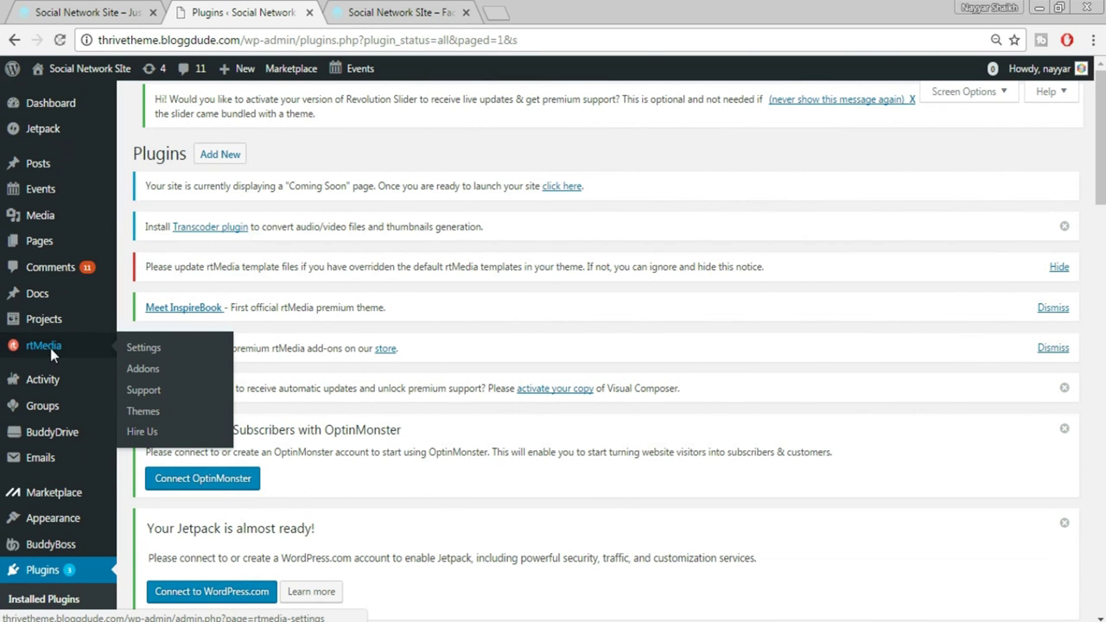
click(50, 349)
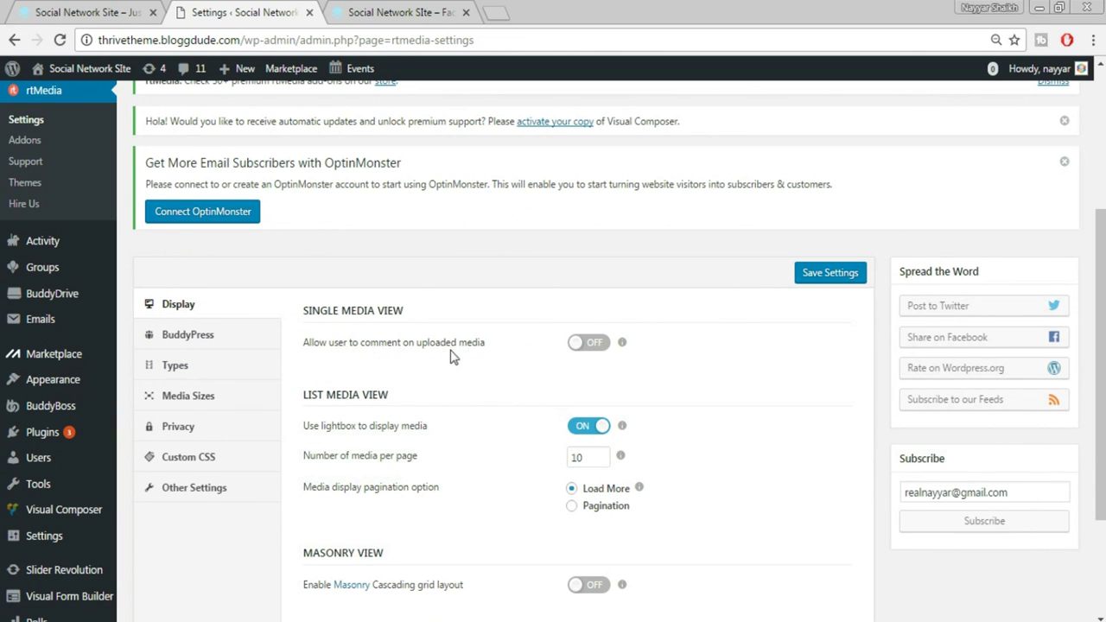
click(597, 346)
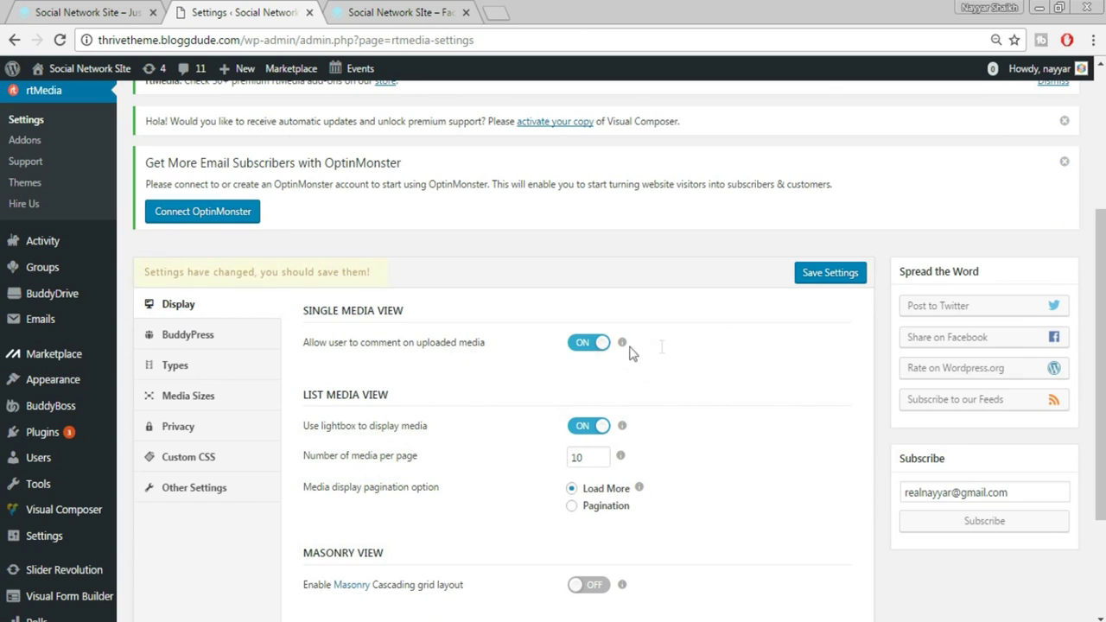
scroll(630, 350, down, 1)
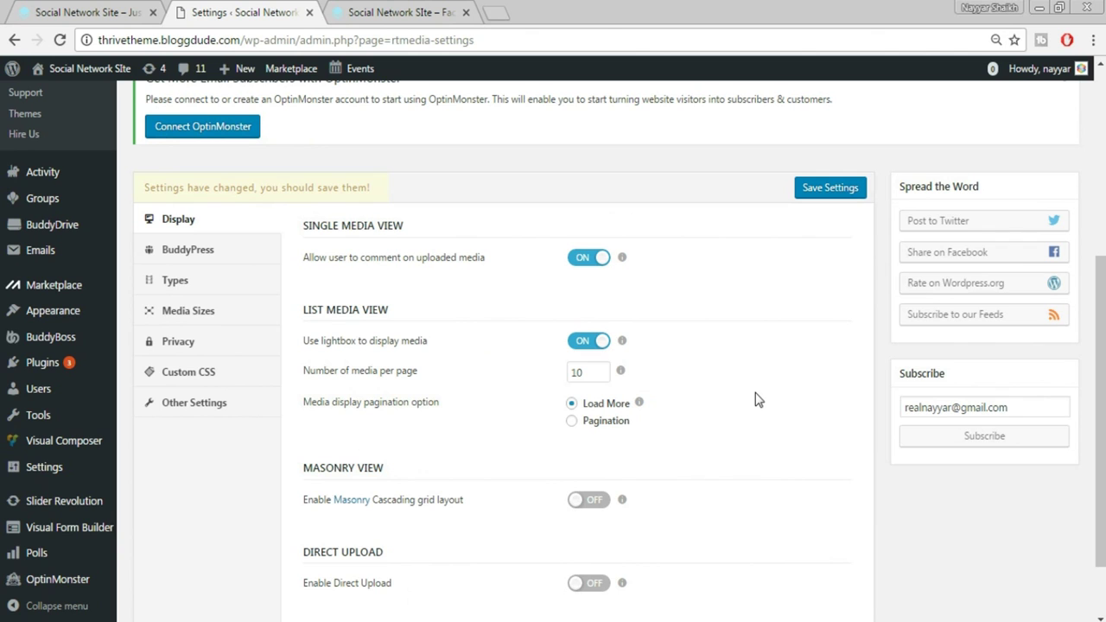
mouse_move(627, 342)
scroll(604, 388, down, 1)
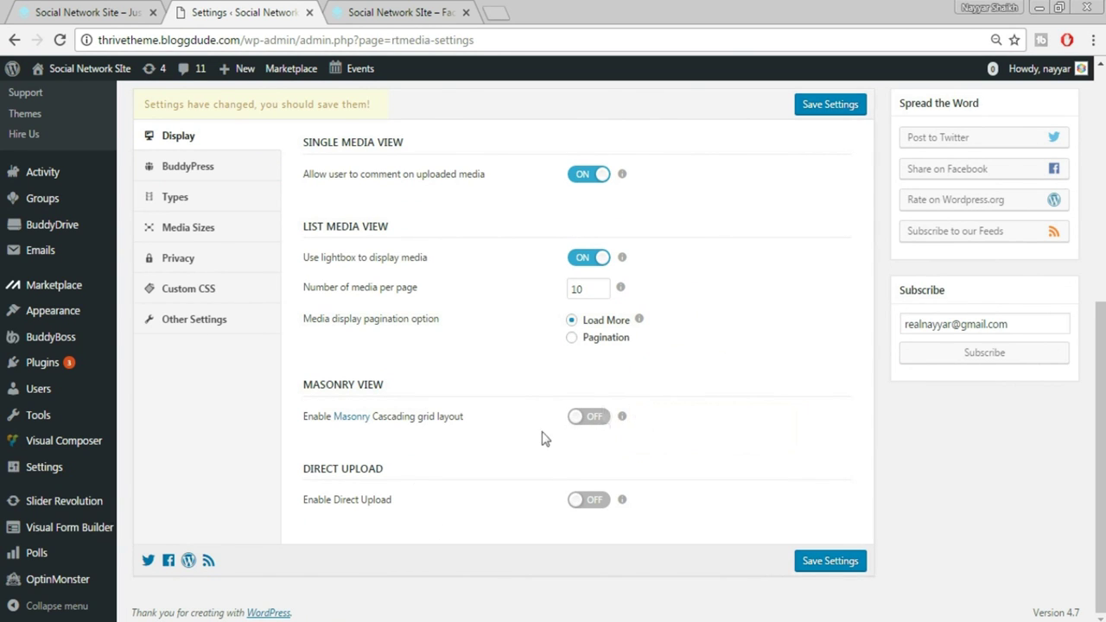
click(595, 504)
click(829, 563)
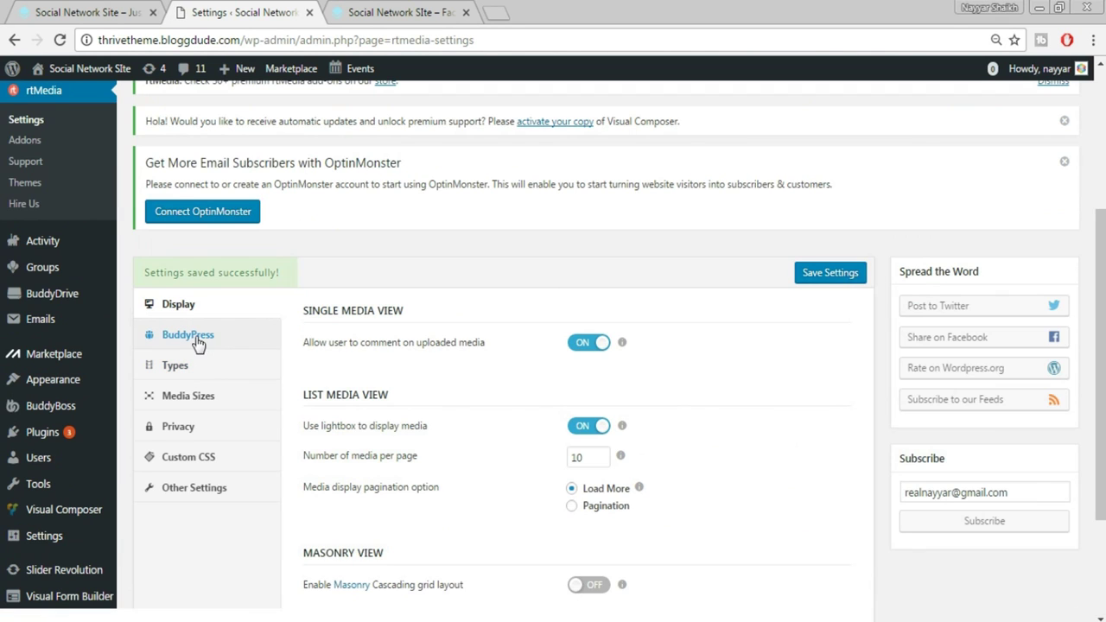
On rtMedia's BuddyPress tab, enable media notifications and activity for media likes and comments, then save
click(187, 340)
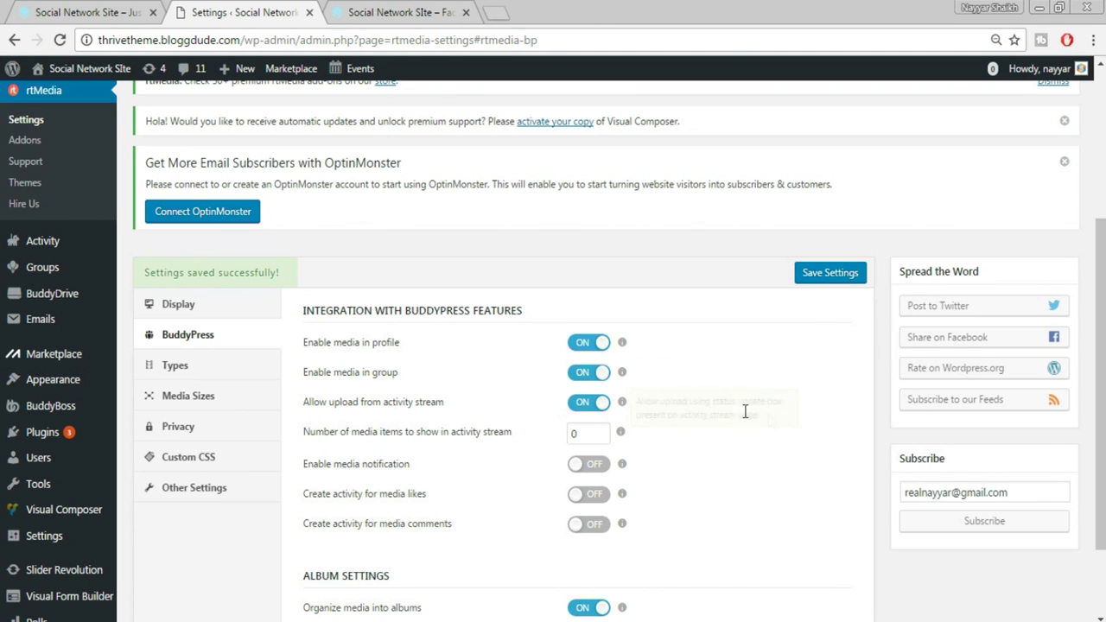
scroll(752, 413, down, 2)
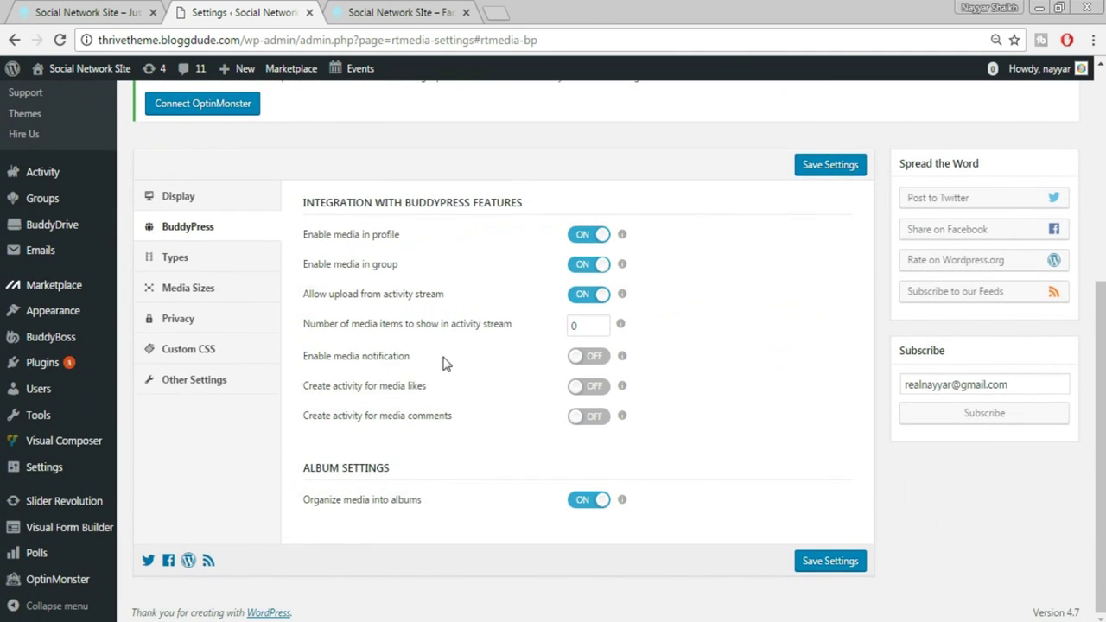
click(588, 356)
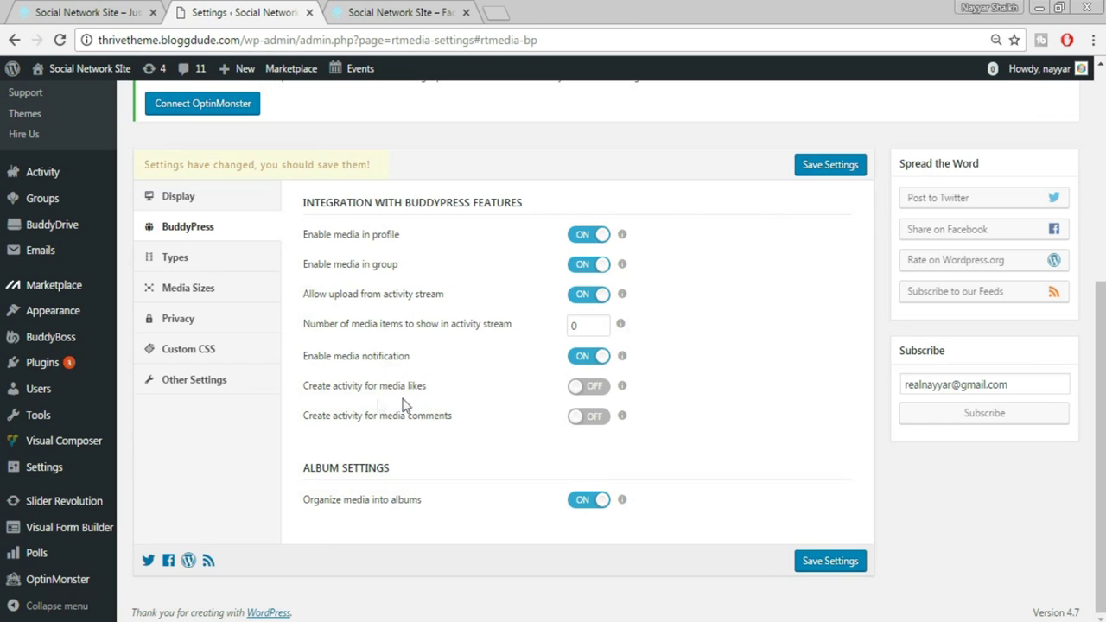
click(599, 387)
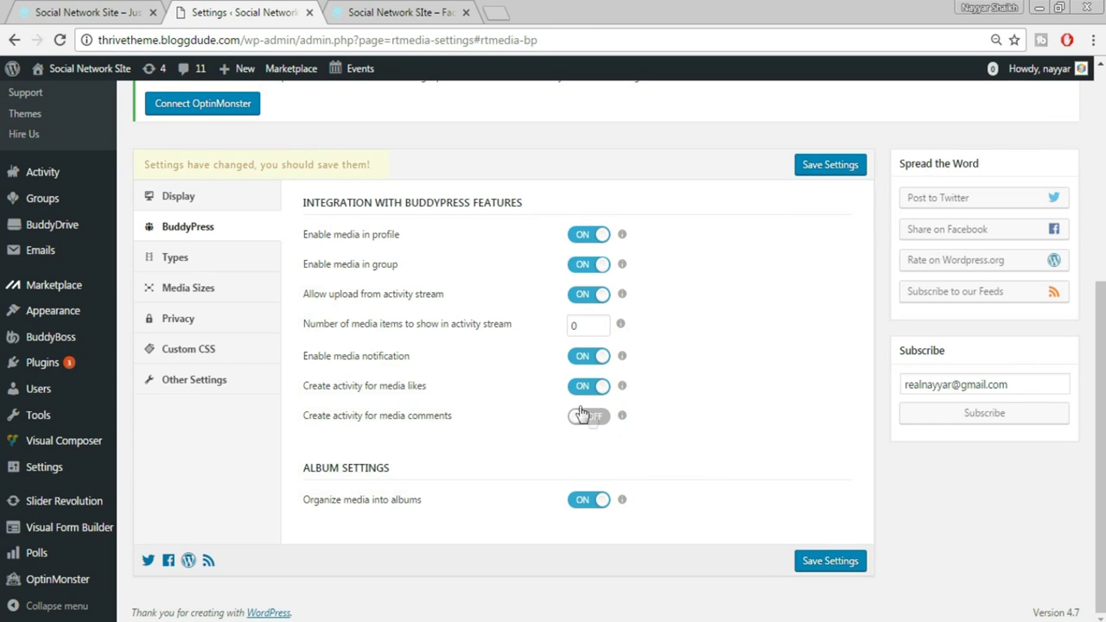
click(586, 416)
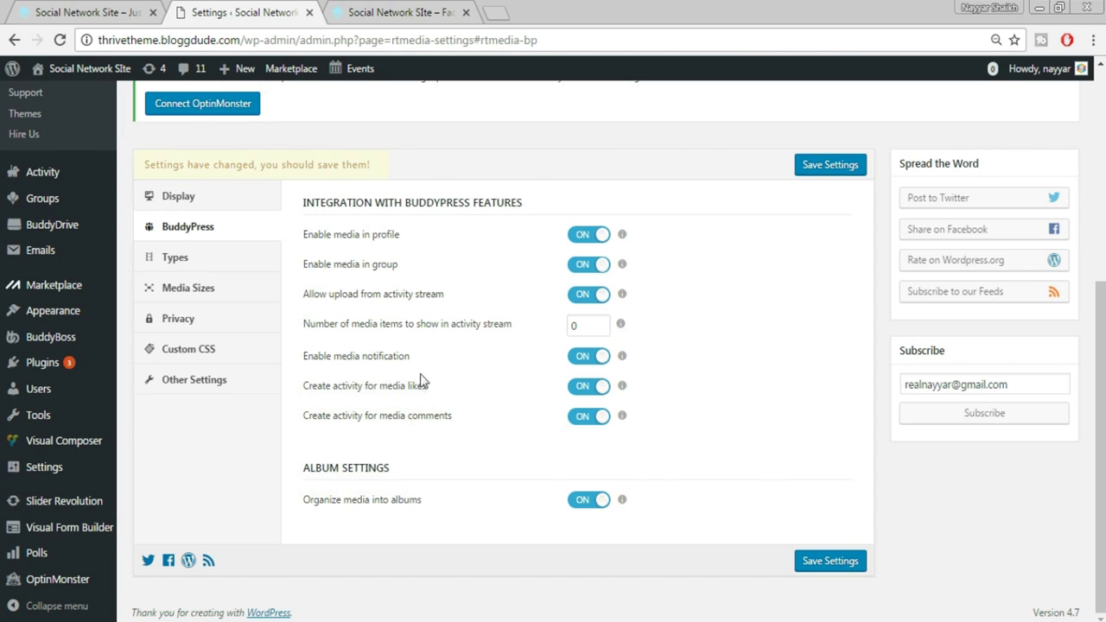
mouse_move(622, 363)
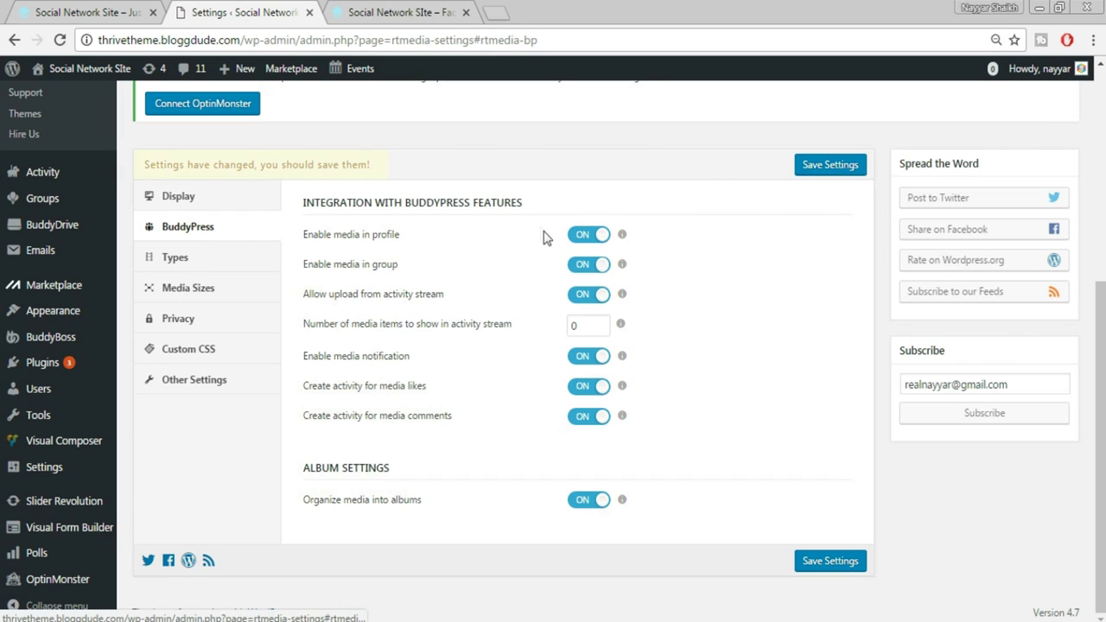
click(834, 569)
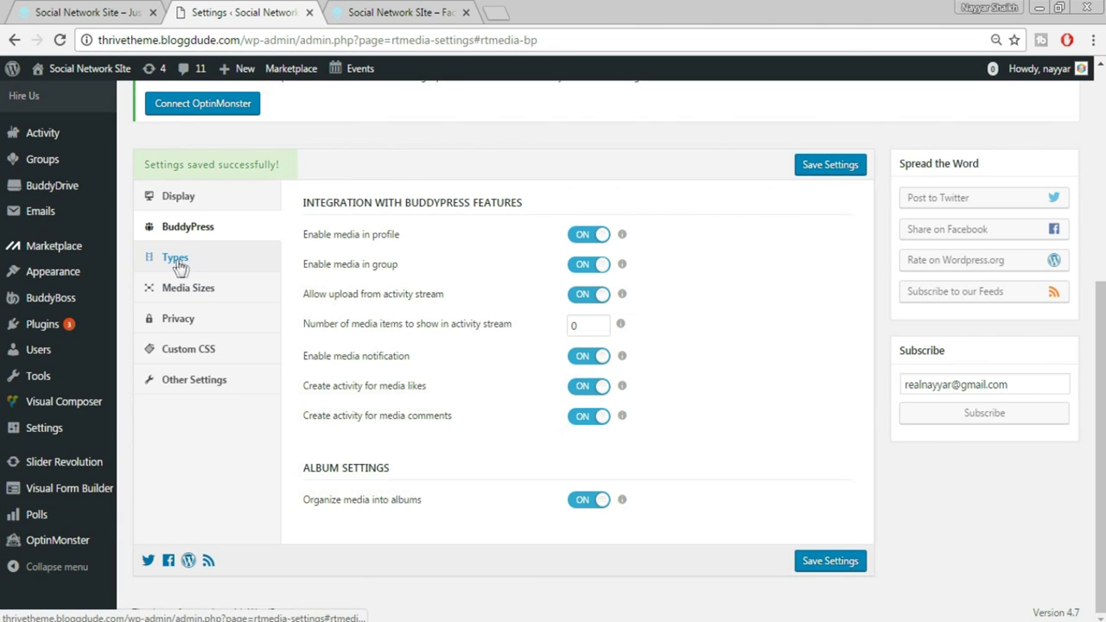
Review rtMedia's Types and Media Sizes settings
click(177, 260)
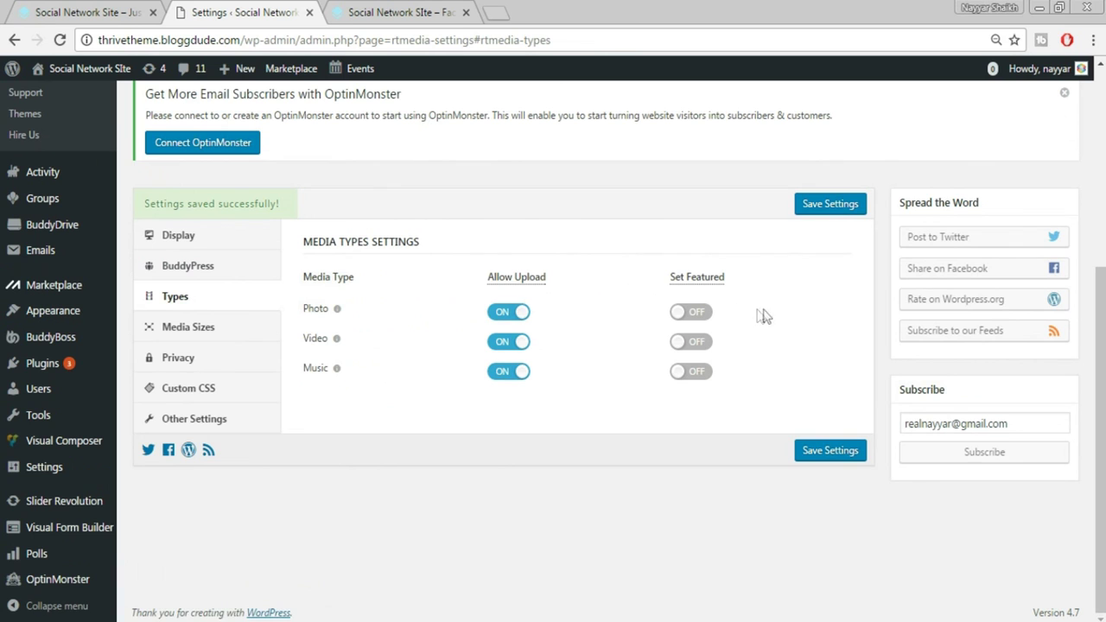
click(221, 327)
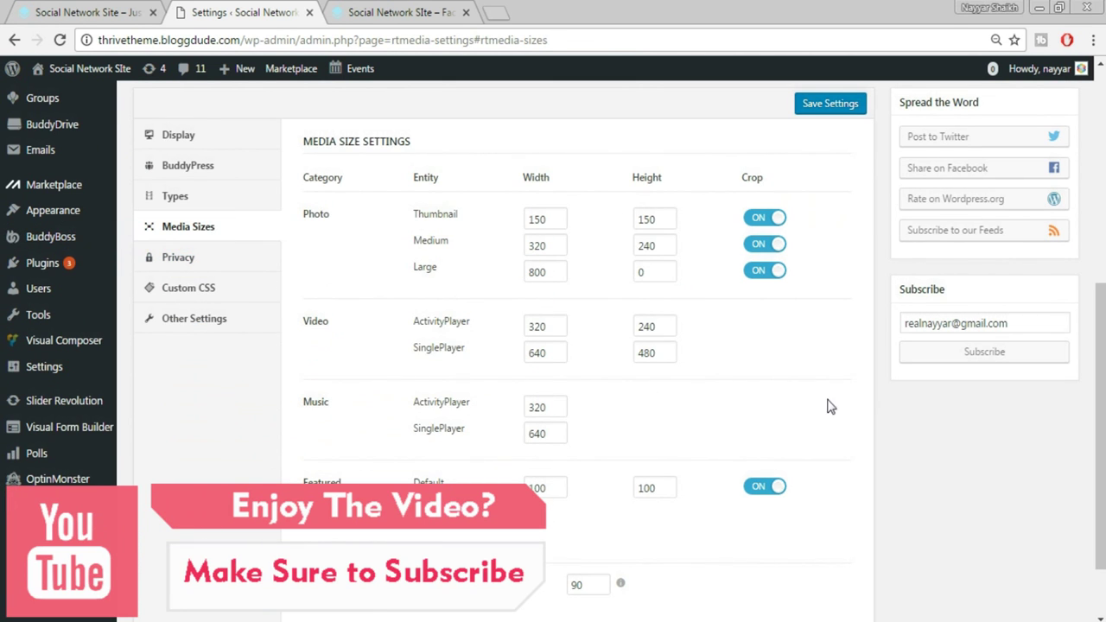
scroll(829, 403, down, 1)
scroll(518, 398, up, 3)
Turn on Enable privacy and Allow users to set privacy, then save rtMedia's privacy settings
click(214, 432)
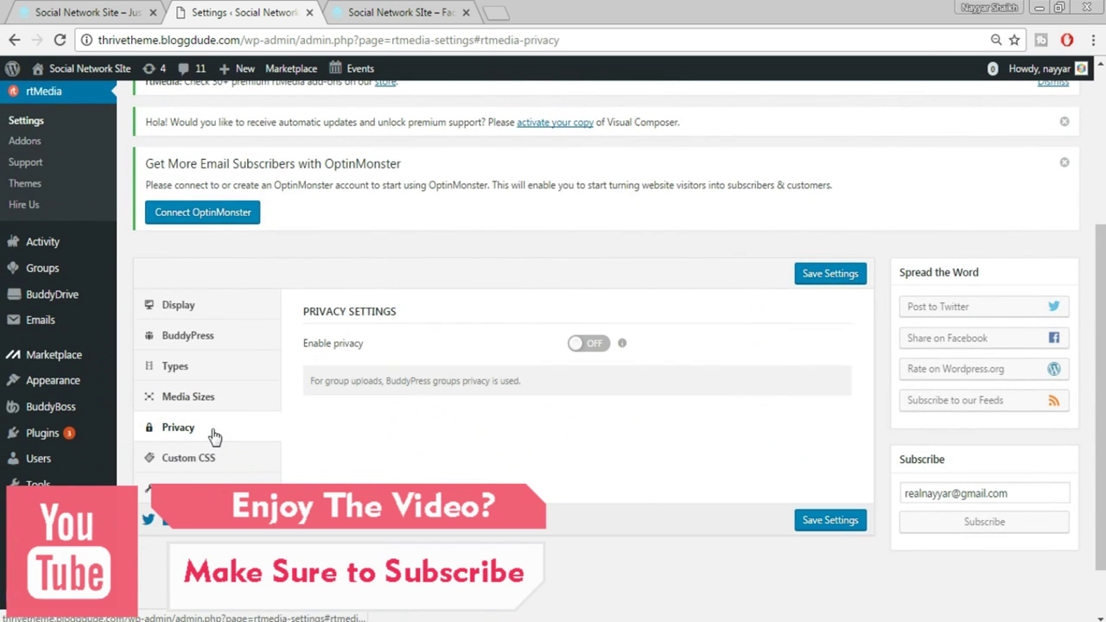
click(603, 343)
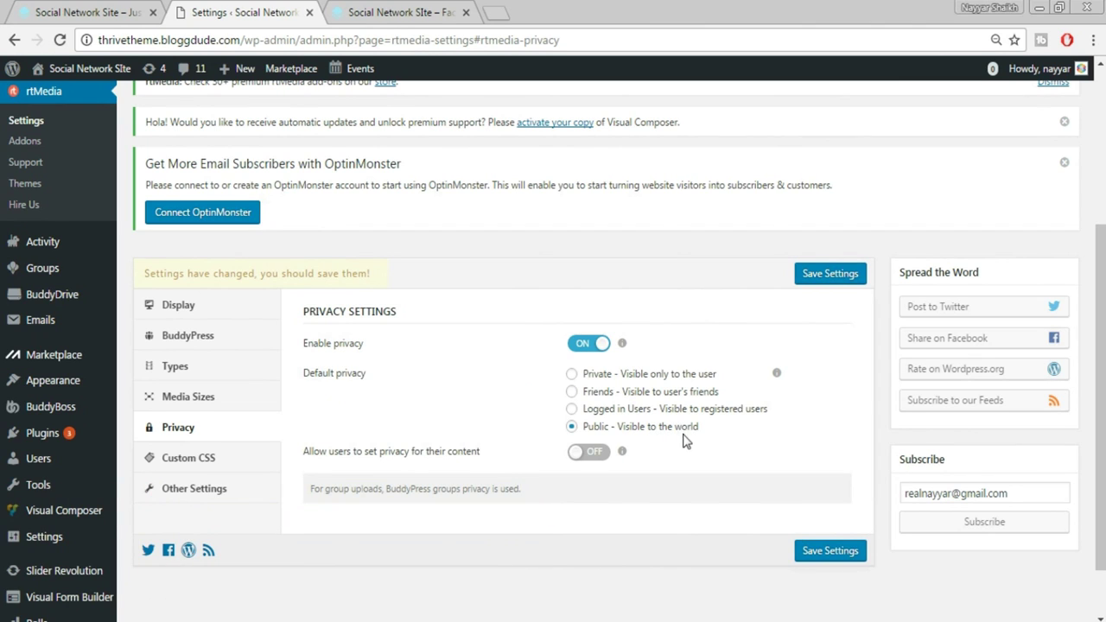
drag(311, 454, 461, 454)
click(460, 455)
click(592, 458)
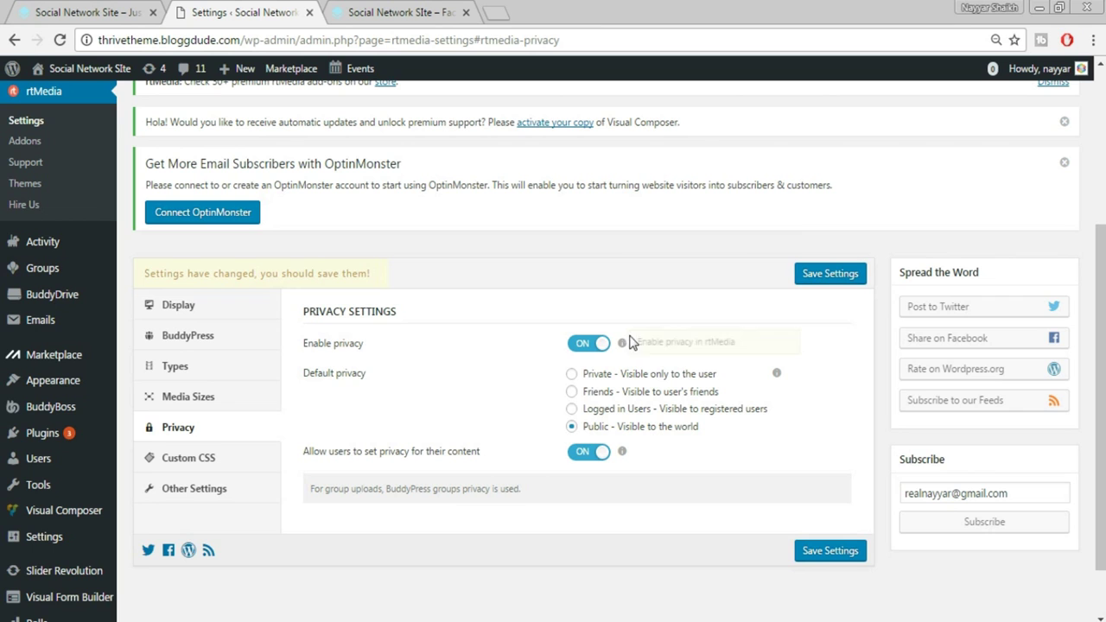
click(821, 559)
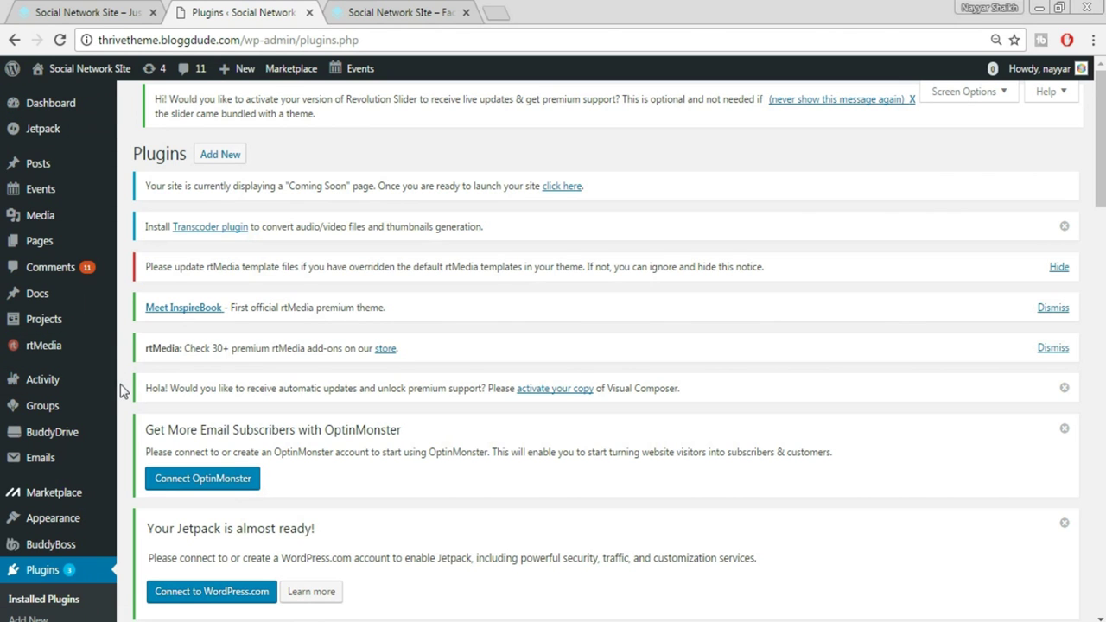
Open Settings > Reading and scroll down to the Pages Visibility Settings
mouse_move(87, 500)
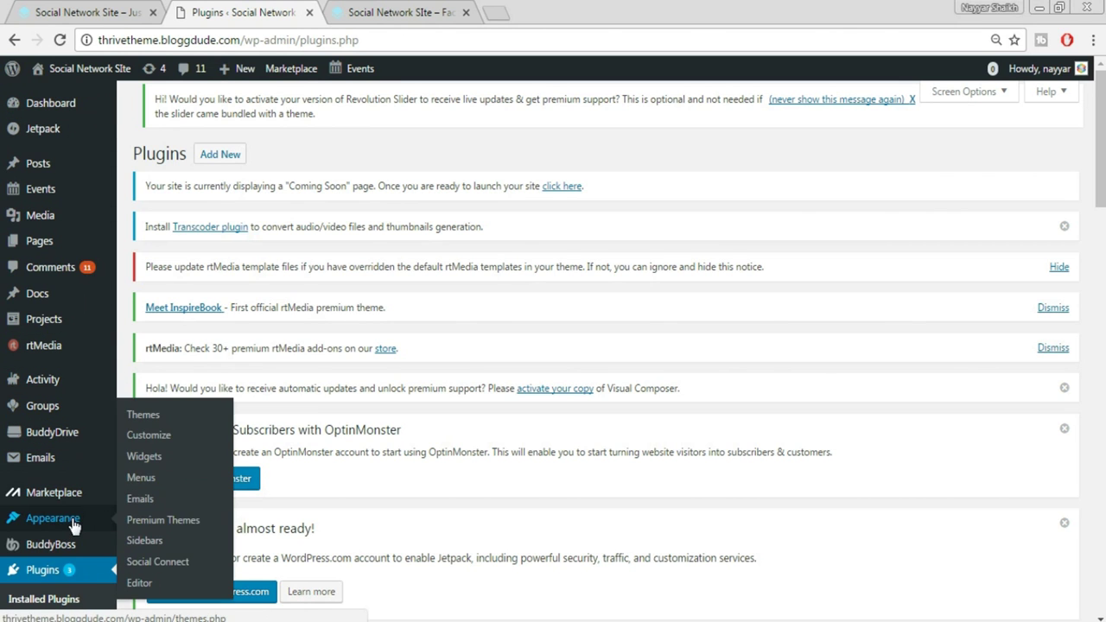
scroll(1097, 146, down, 1)
scroll(39, 476, down, 5)
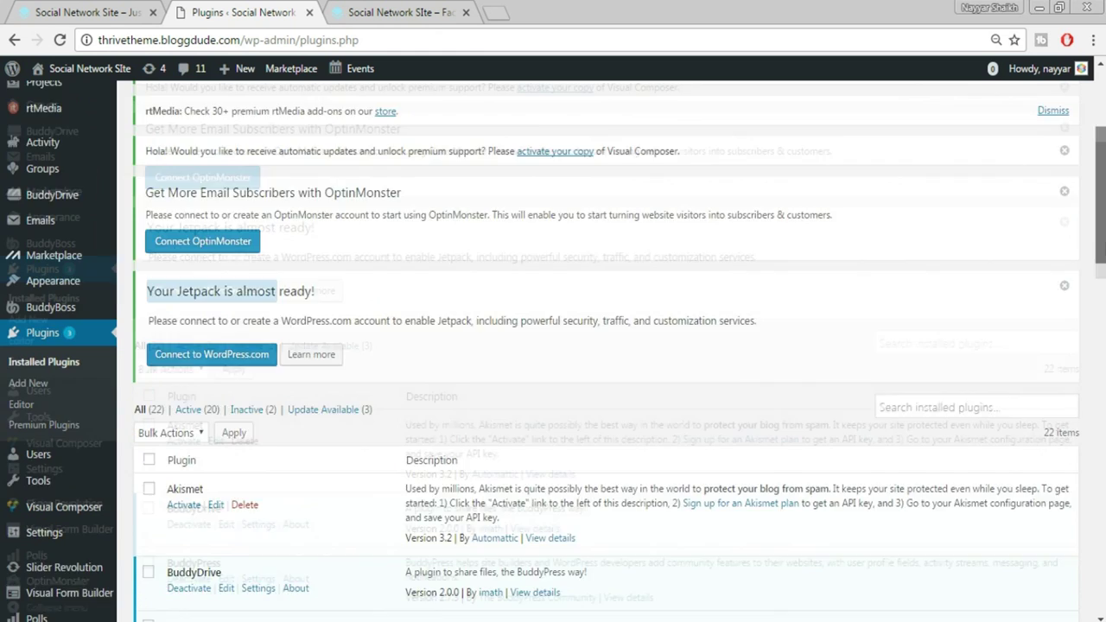
mouse_move(39, 477)
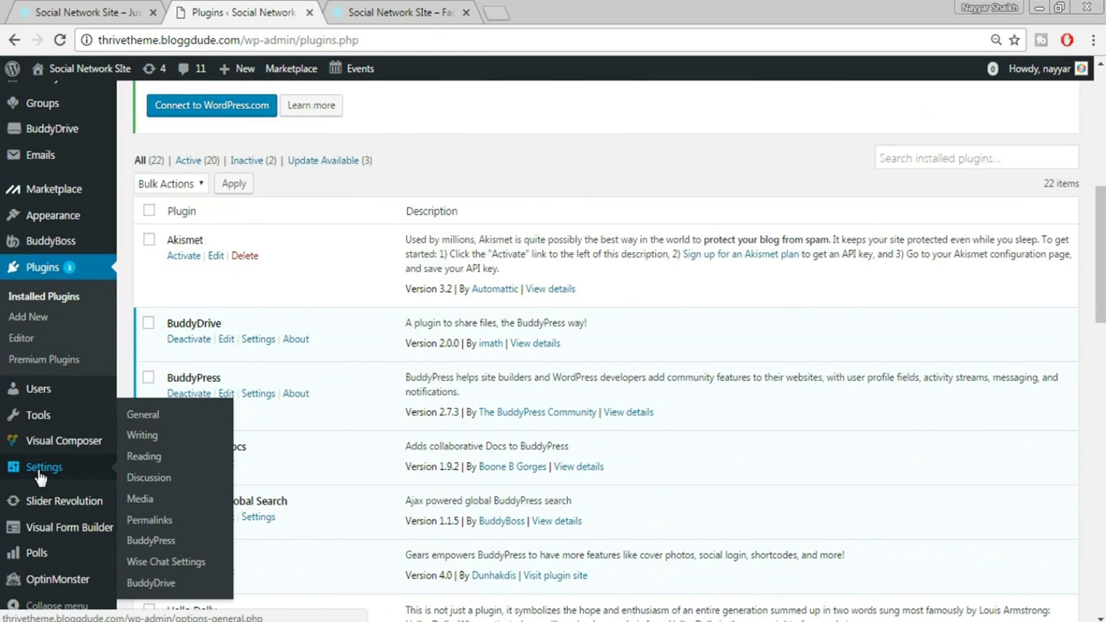
click(164, 458)
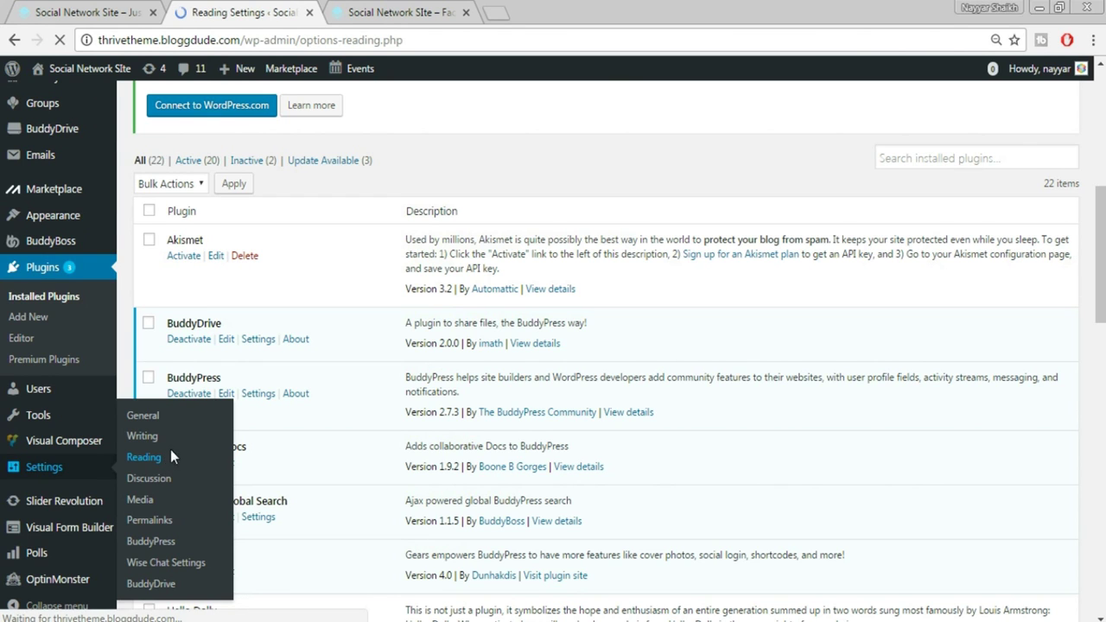
scroll(702, 440, down, 8)
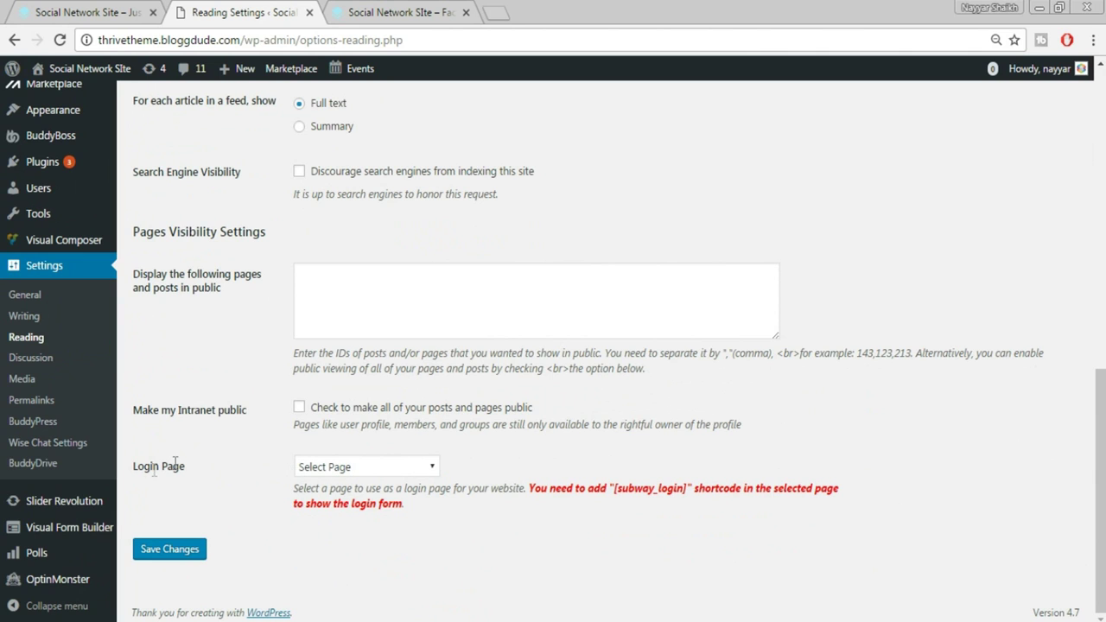
drag(134, 467, 178, 470)
click(238, 477)
Look through the Login Page dropdown's pages and close it without choosing one
click(369, 467)
scroll(367, 432, down, 5)
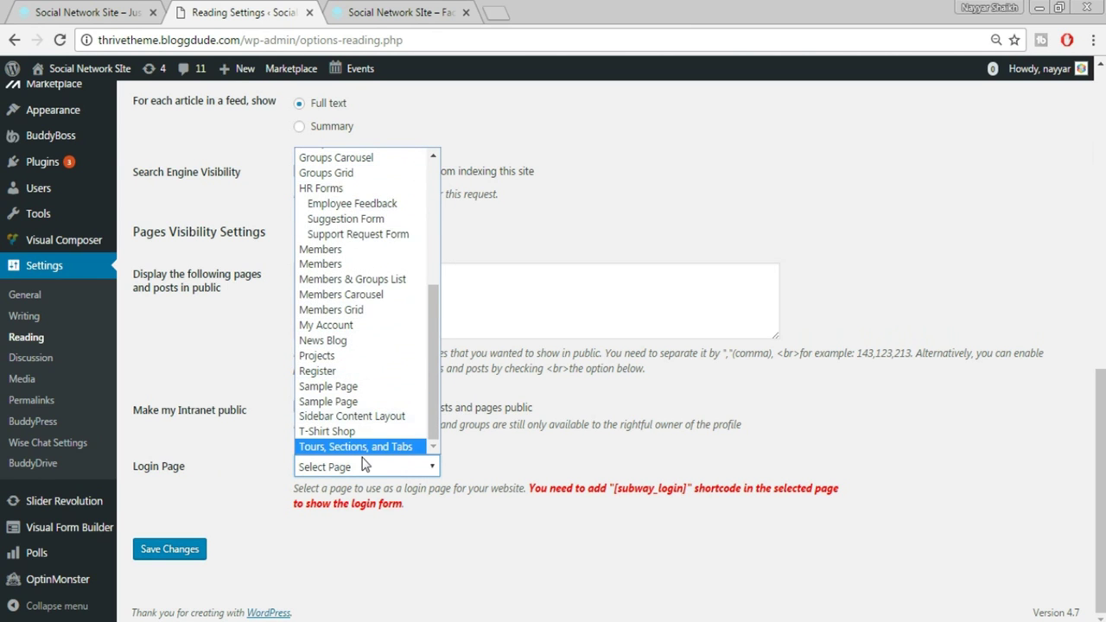
scroll(357, 432, up, 2)
scroll(357, 427, up, 5)
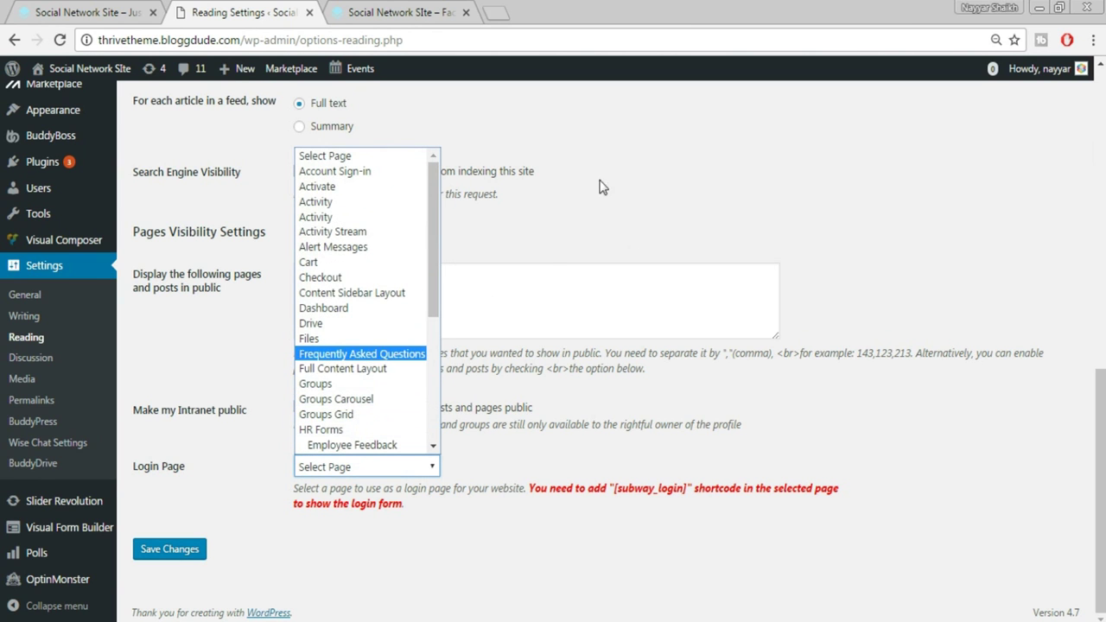
click(564, 264)
scroll(559, 285, up, 10)
scroll(562, 299, down, 10)
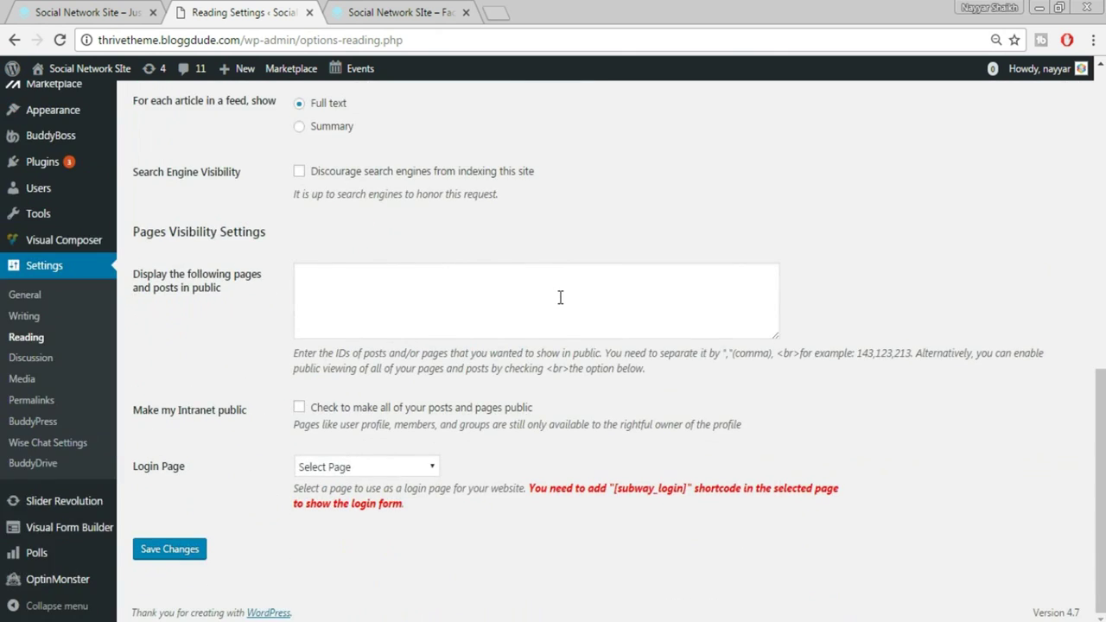
scroll(567, 400, up, 5)
mouse_move(29, 246)
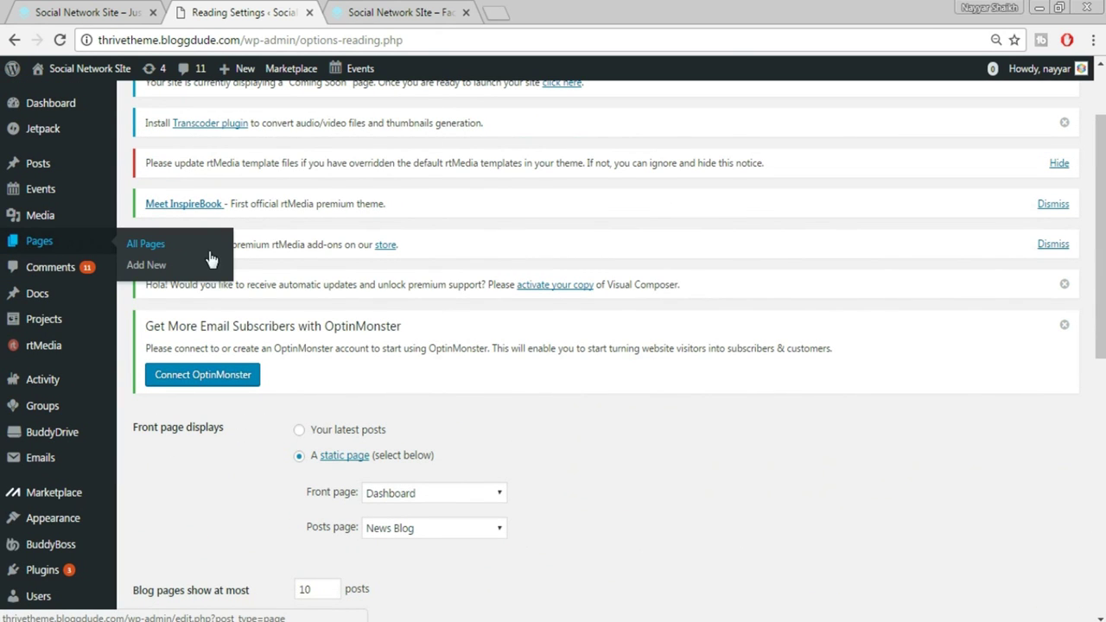
Create and publish a new page titled 'Login' in a separate tab, then close that tab
right_click(157, 273)
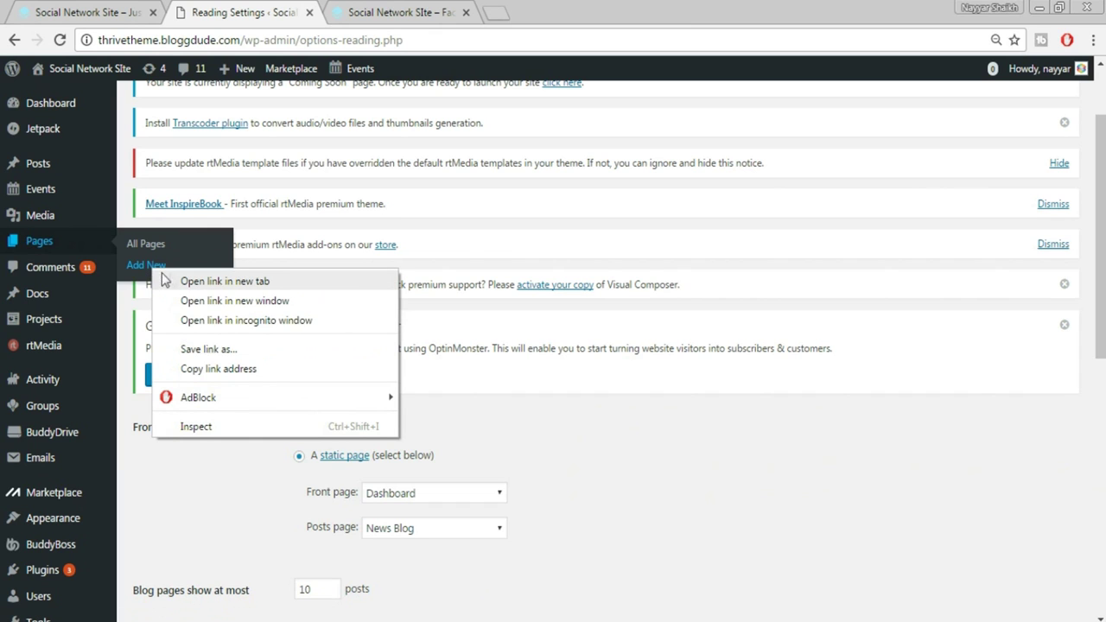
click(225, 281)
click(397, 11)
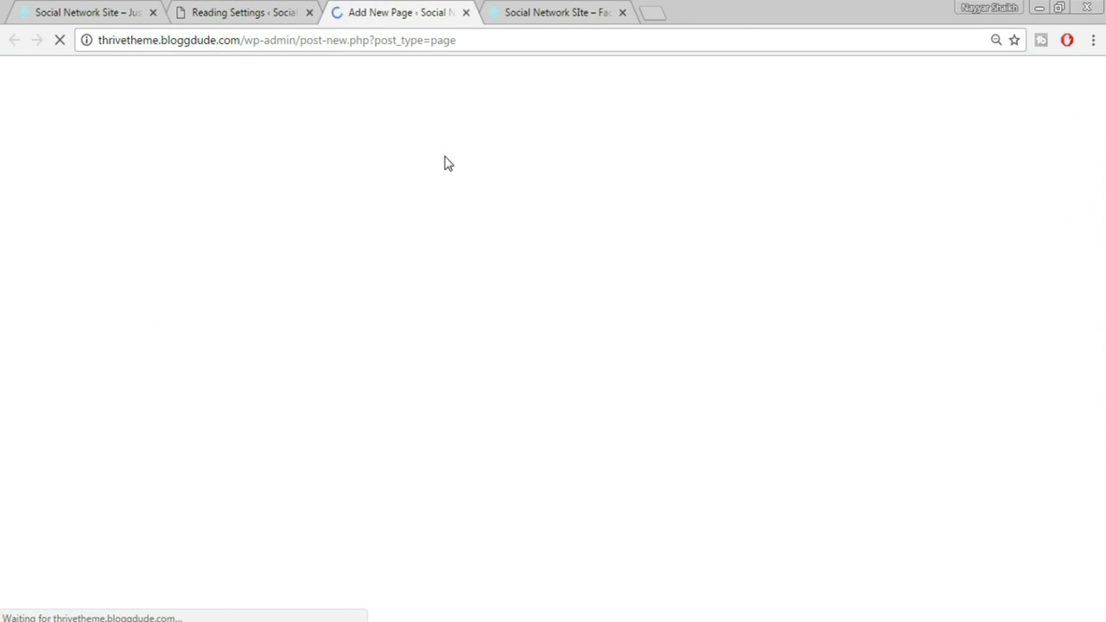
text(Login)
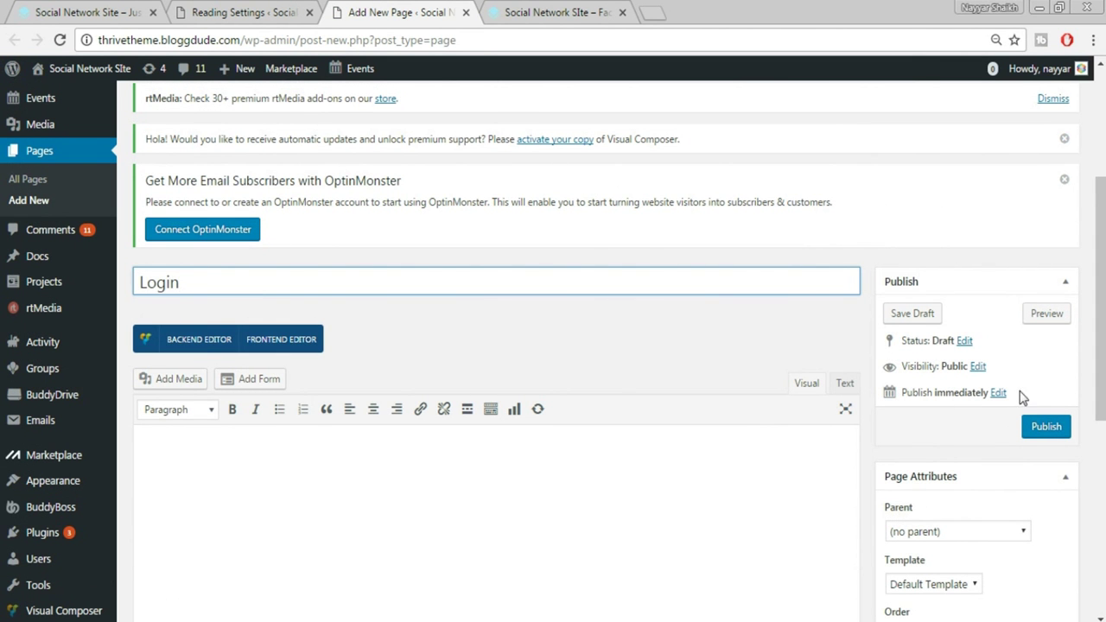
click(1048, 426)
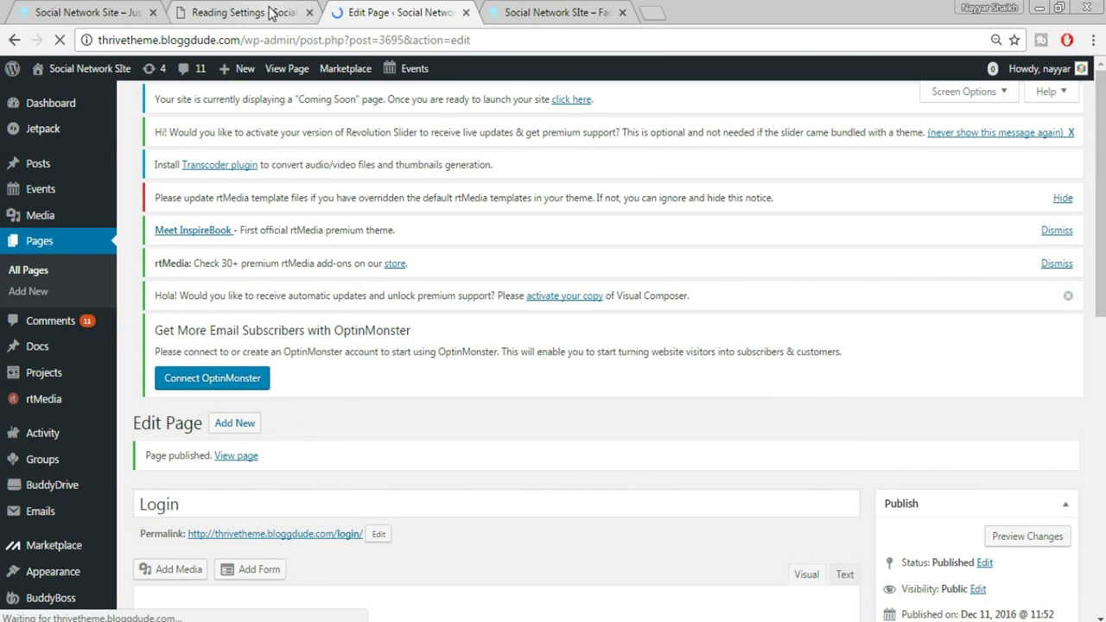
key(ctrl+w)
scroll(592, 438, down, 4)
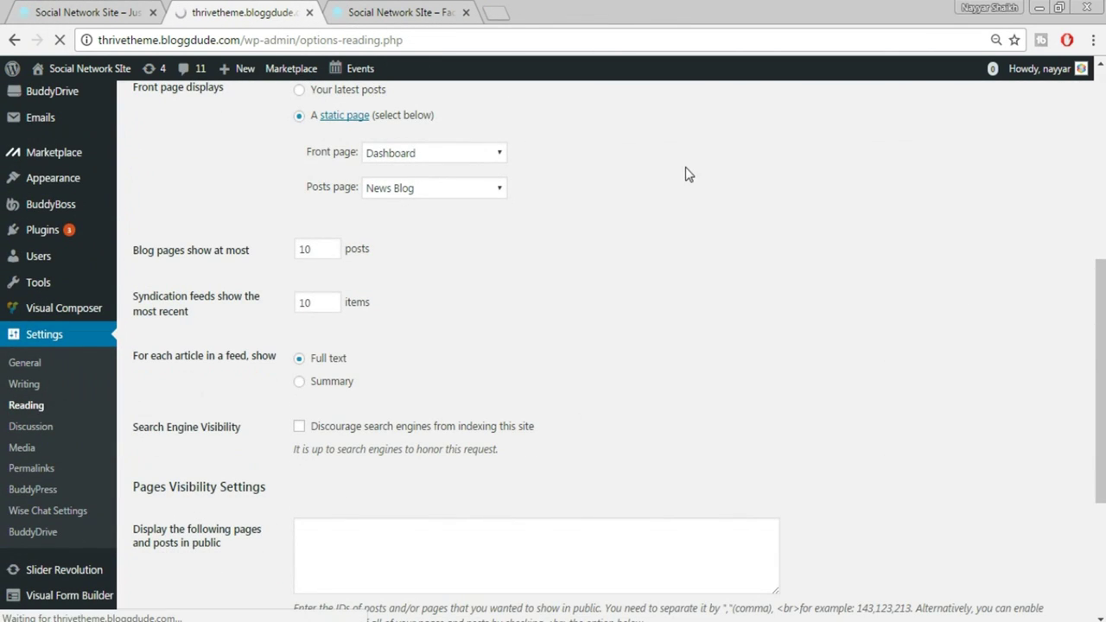
Pick the Login page as the Reading Settings Login Page and save the changes
scroll(686, 166, down, 3)
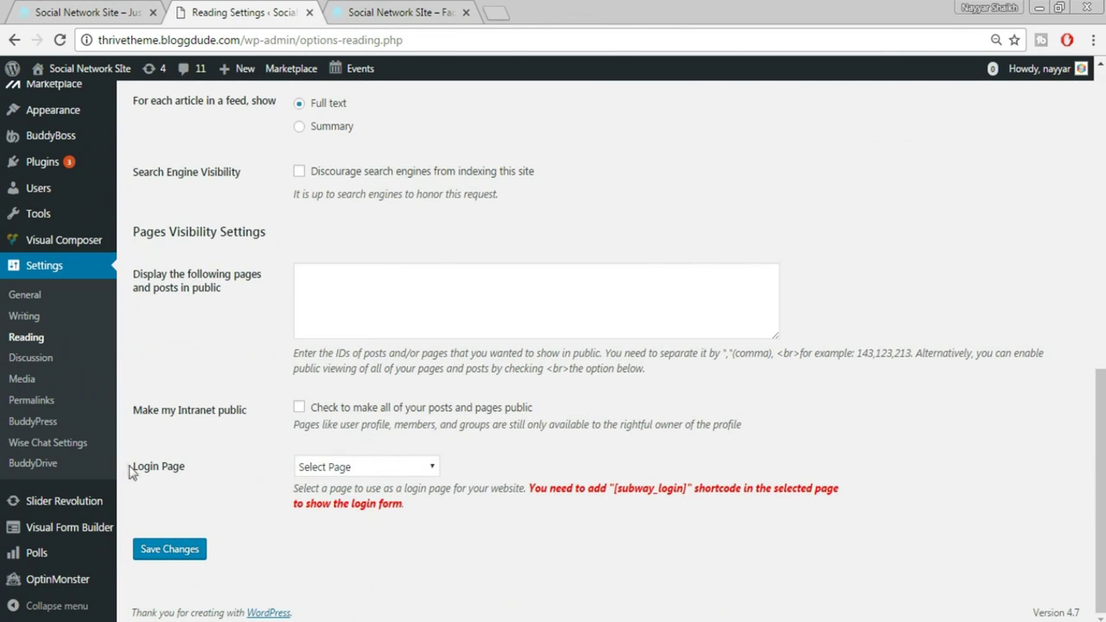
click(371, 466)
scroll(397, 328, down, 3)
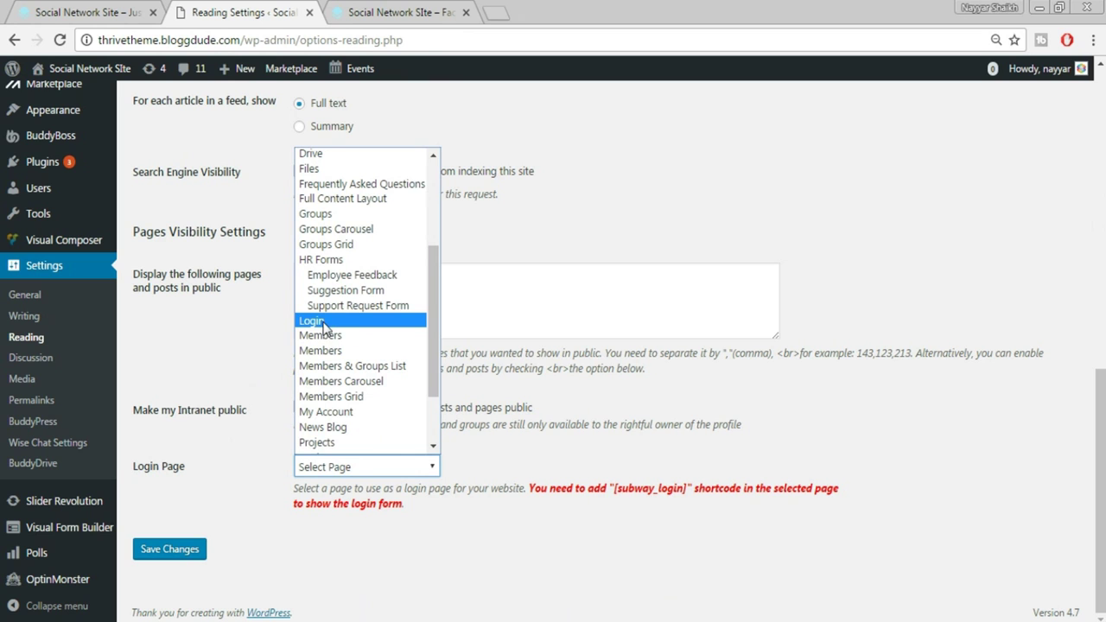
click(311, 321)
click(193, 553)
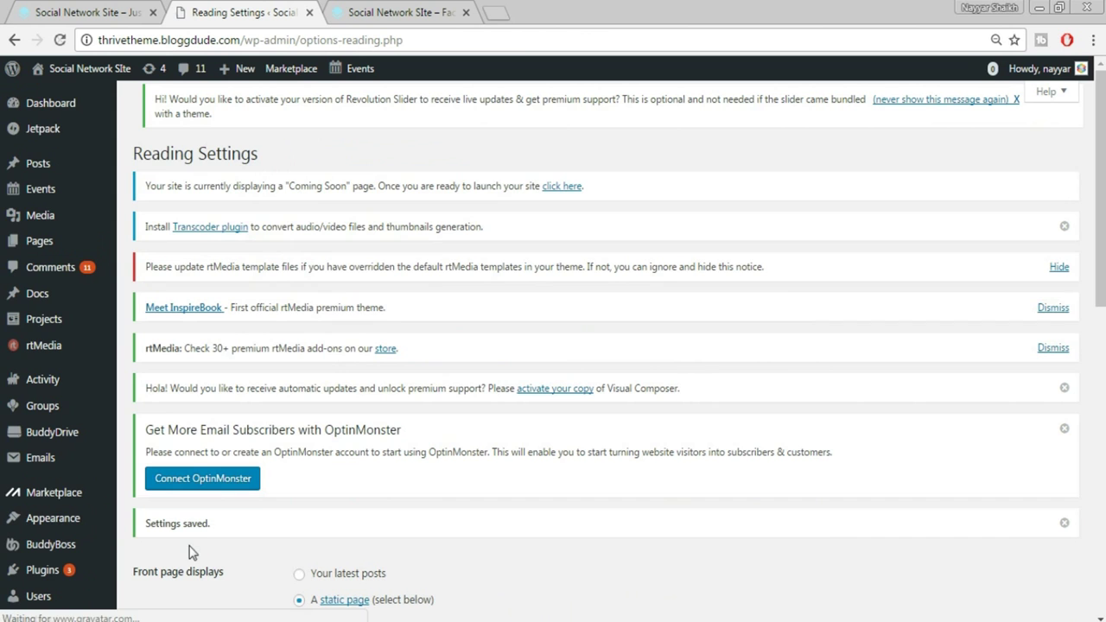
scroll(563, 464, down, 10)
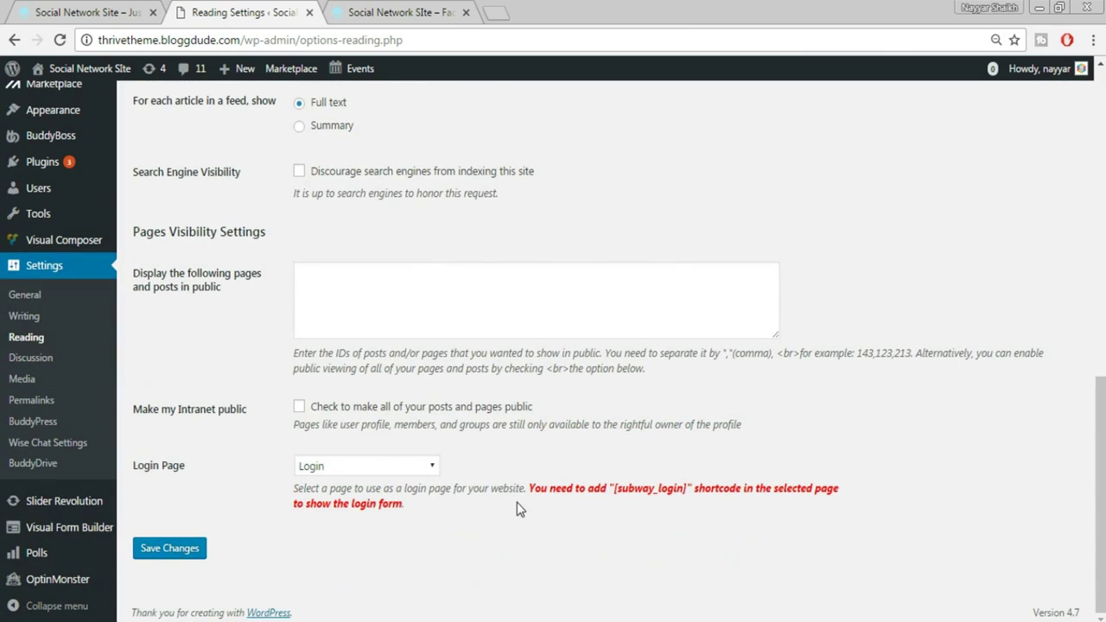
Scroll through the demo Thrive site to review its layout
click(117, 10)
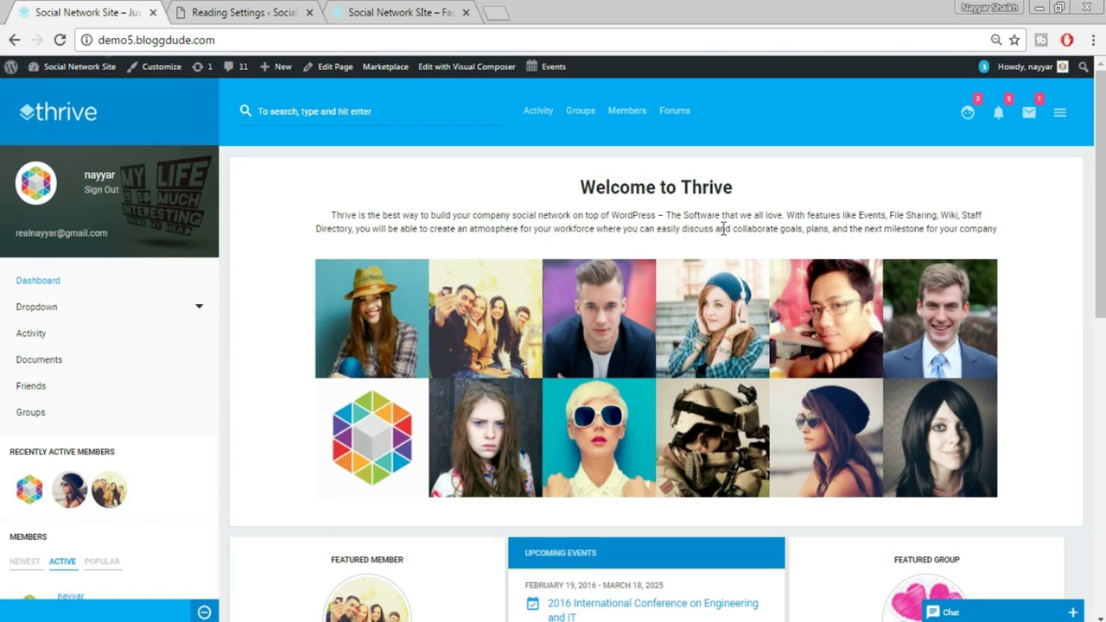
scroll(985, 268, down, 4)
scroll(998, 329, up, 4)
scroll(1002, 359, down, 5)
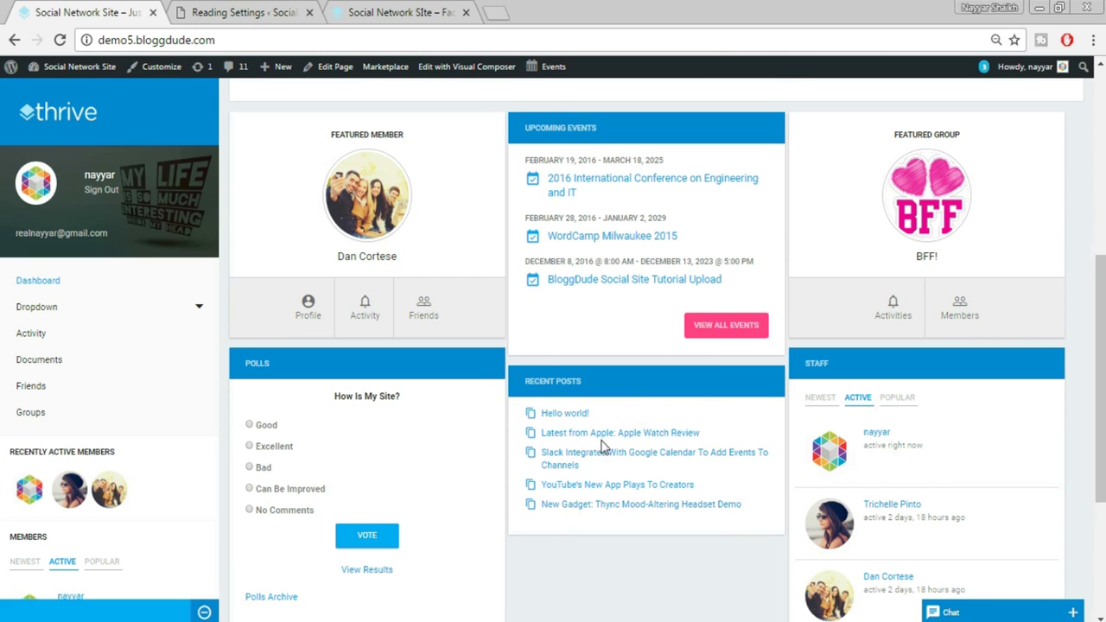
scroll(992, 409, up, 5)
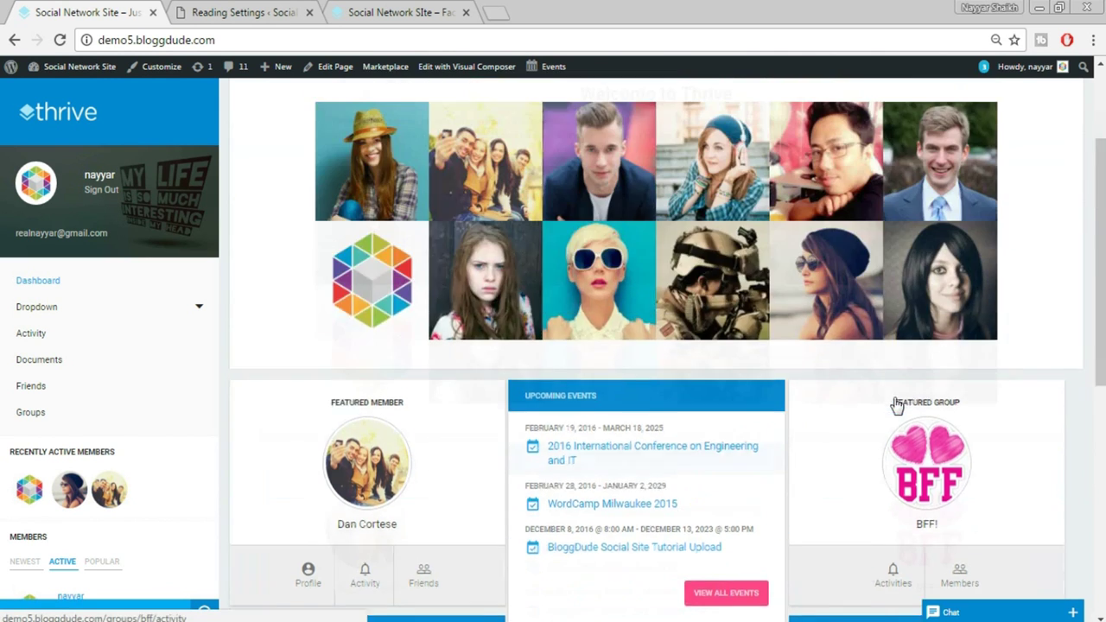
scroll(1033, 282, down, 5)
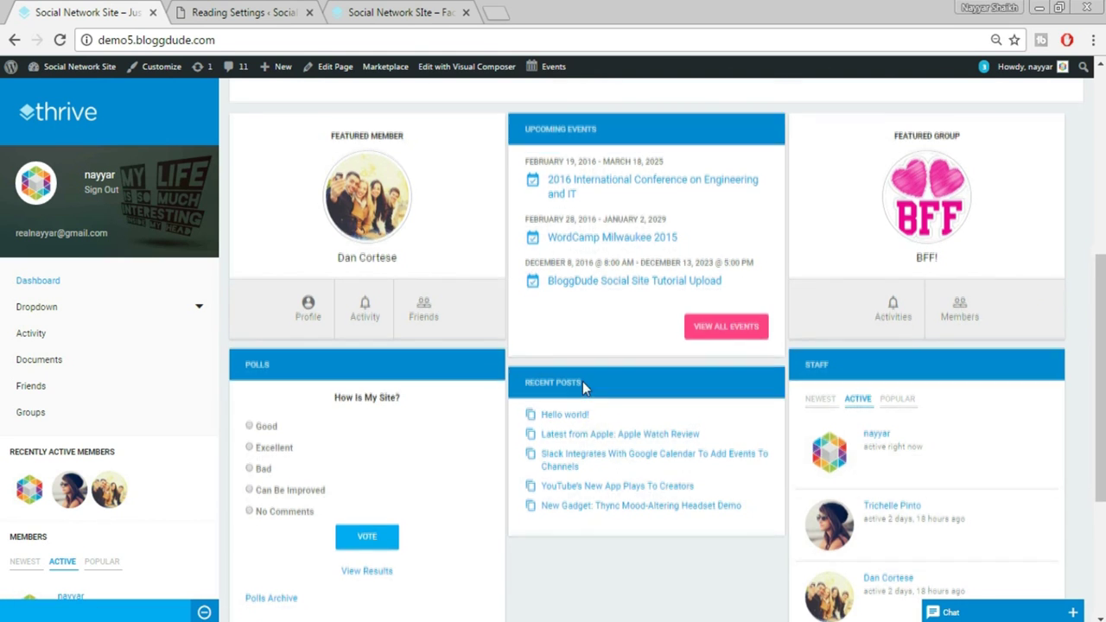
scroll(584, 458, up, 1)
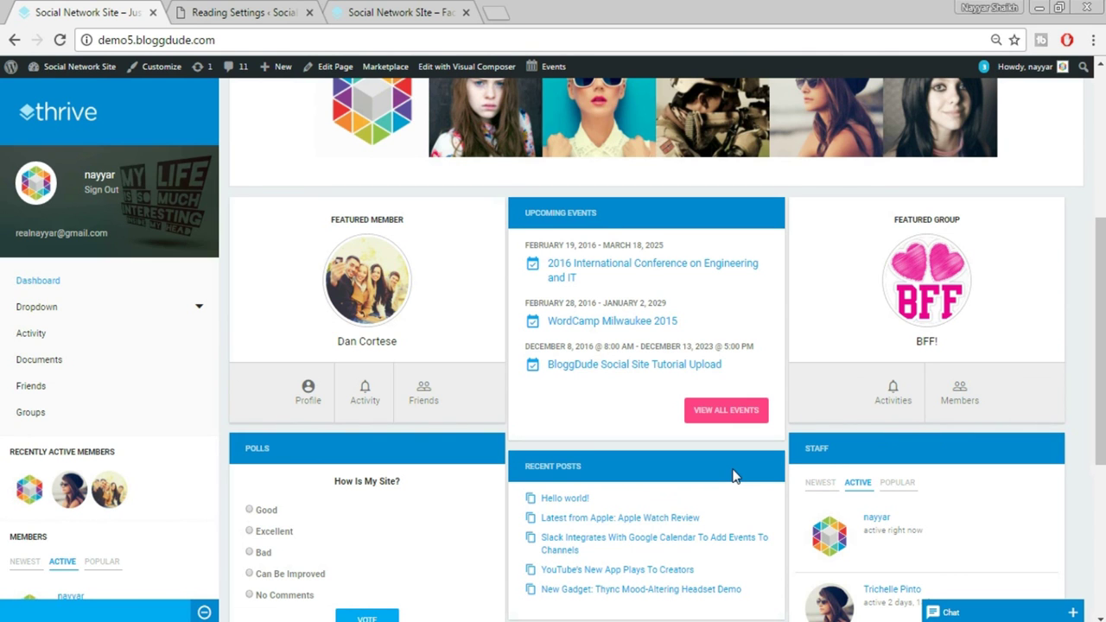
scroll(656, 458, down, 3)
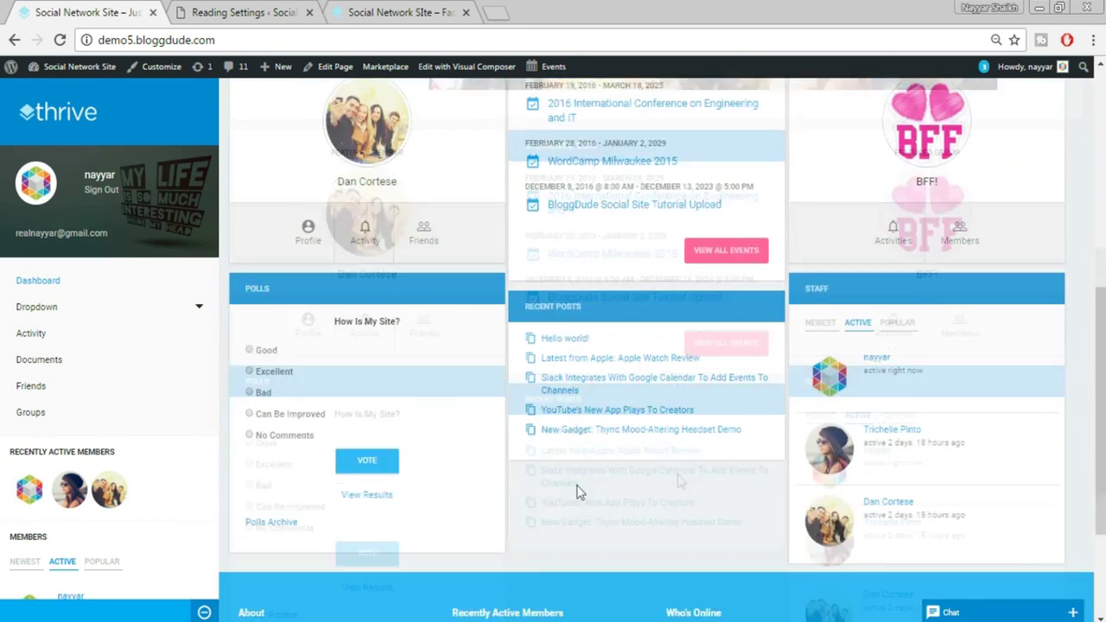
scroll(629, 467, up, 3)
scroll(629, 466, up, 4)
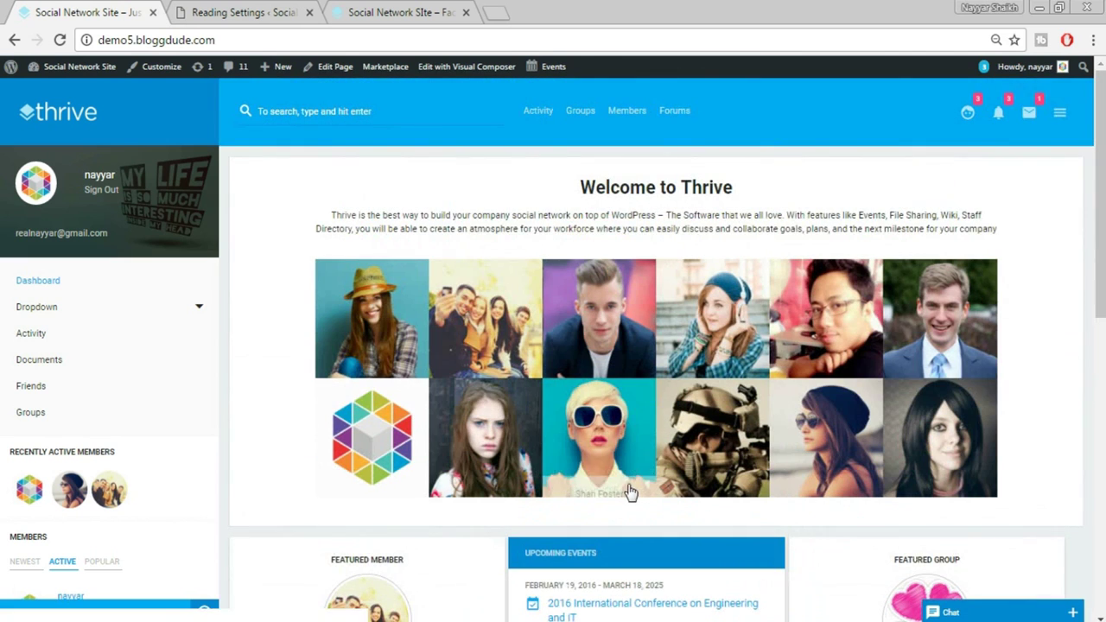
Copy the live site's address and confirm another browser still shows the Website Coming Soon page
click(393, 12)
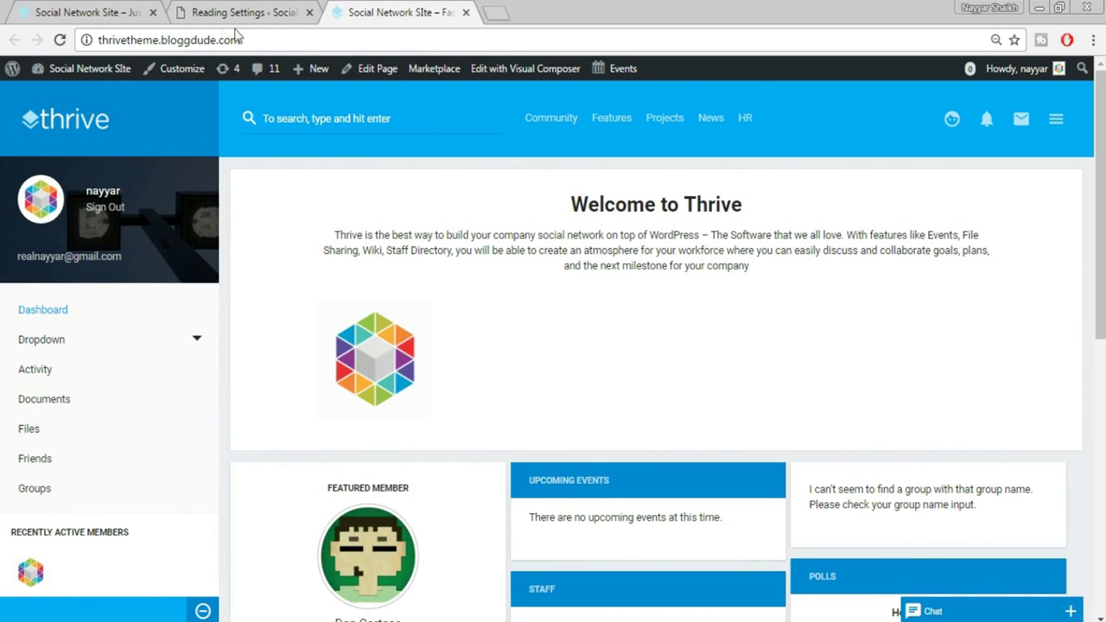
click(270, 36)
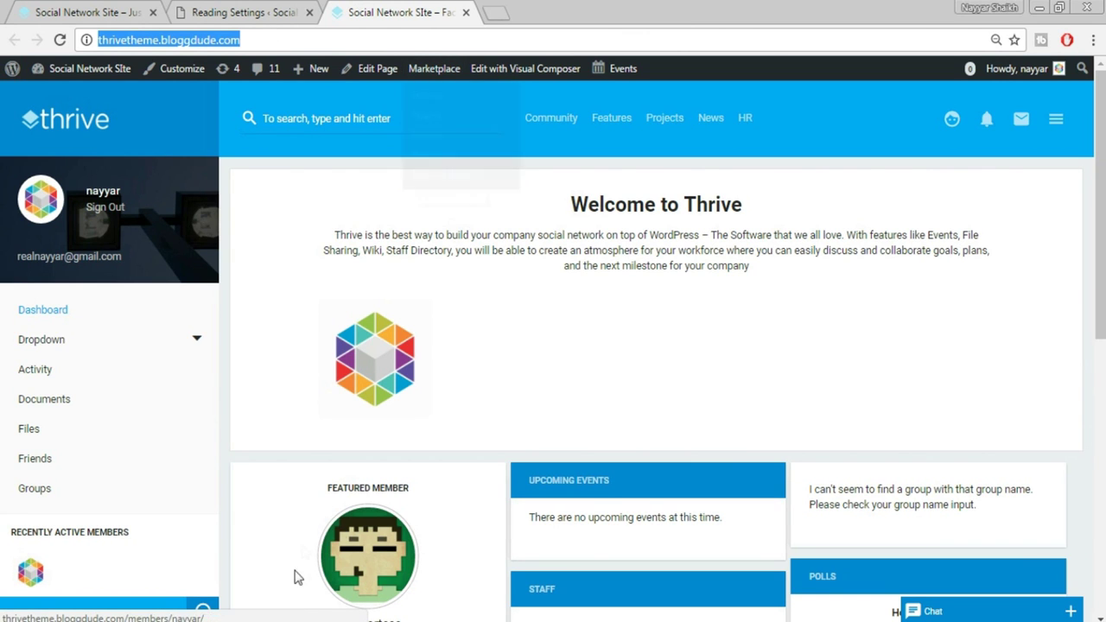
click(436, 572)
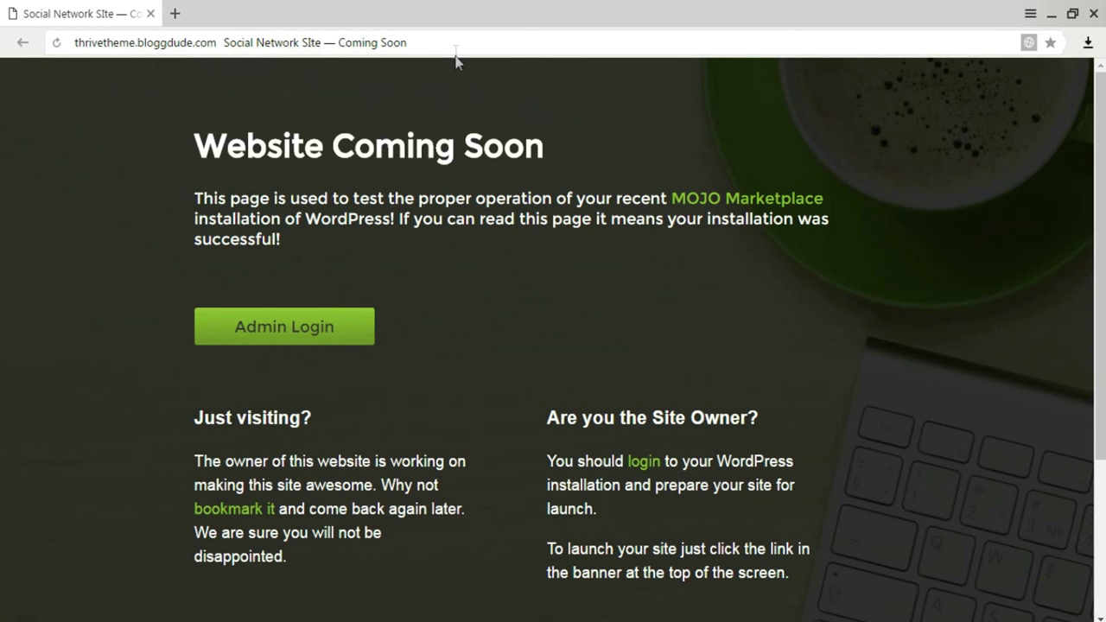
drag(194, 147, 570, 131)
click(570, 132)
click(341, 581)
scroll(694, 407, down, 6)
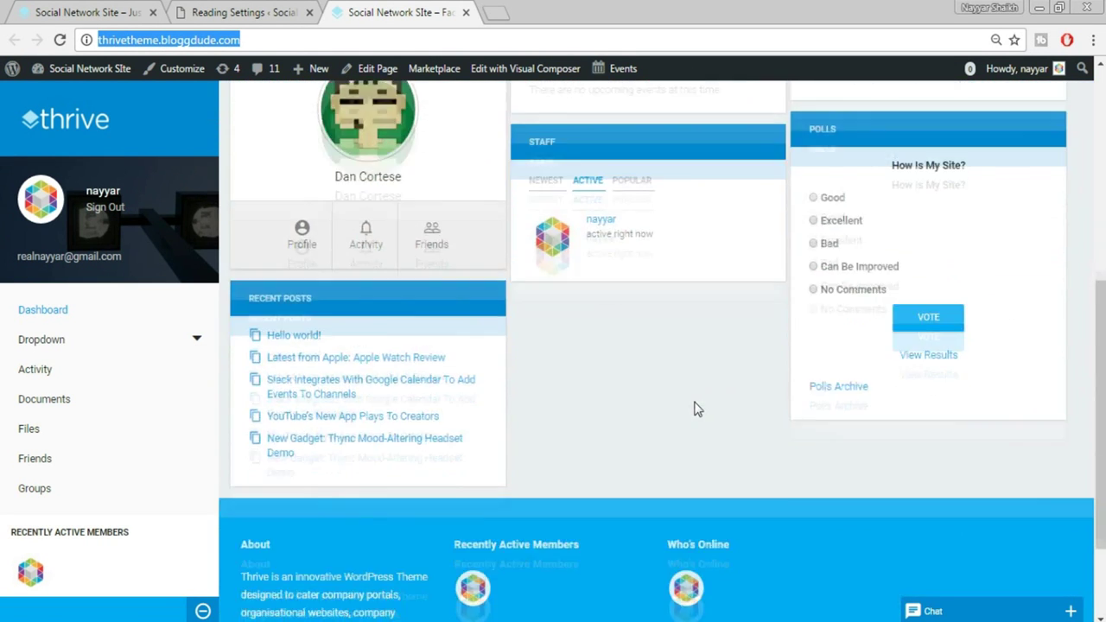
scroll(841, 506, up, 6)
Launch the site out of Coming Soon mode using the notice's 'click here' link on Reading Settings
click(201, 8)
scroll(610, 385, up, 7)
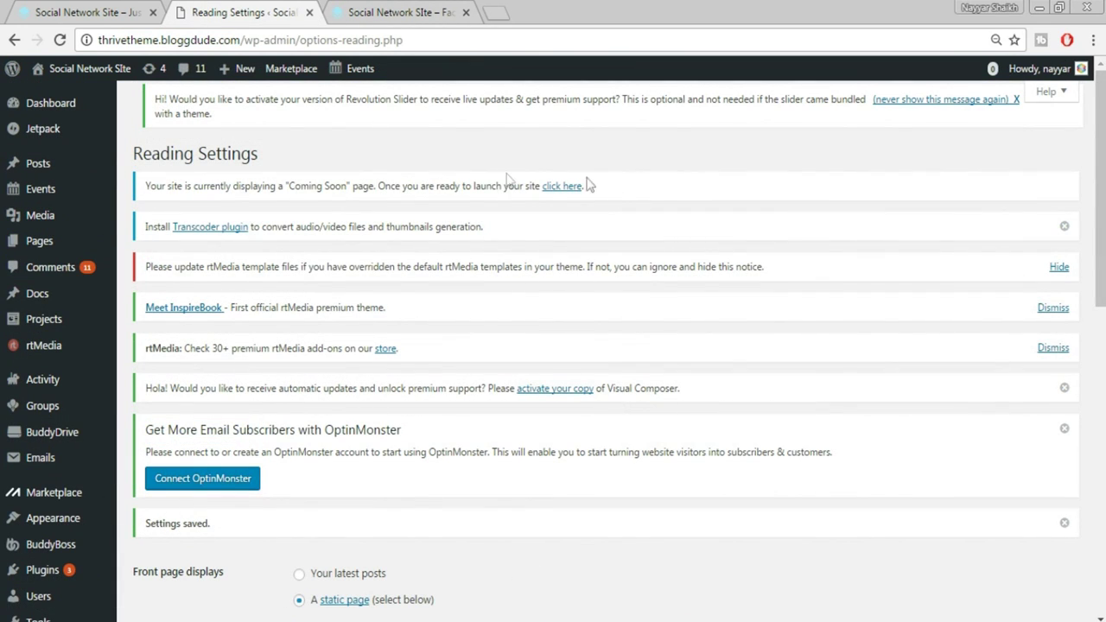
drag(142, 194, 441, 192)
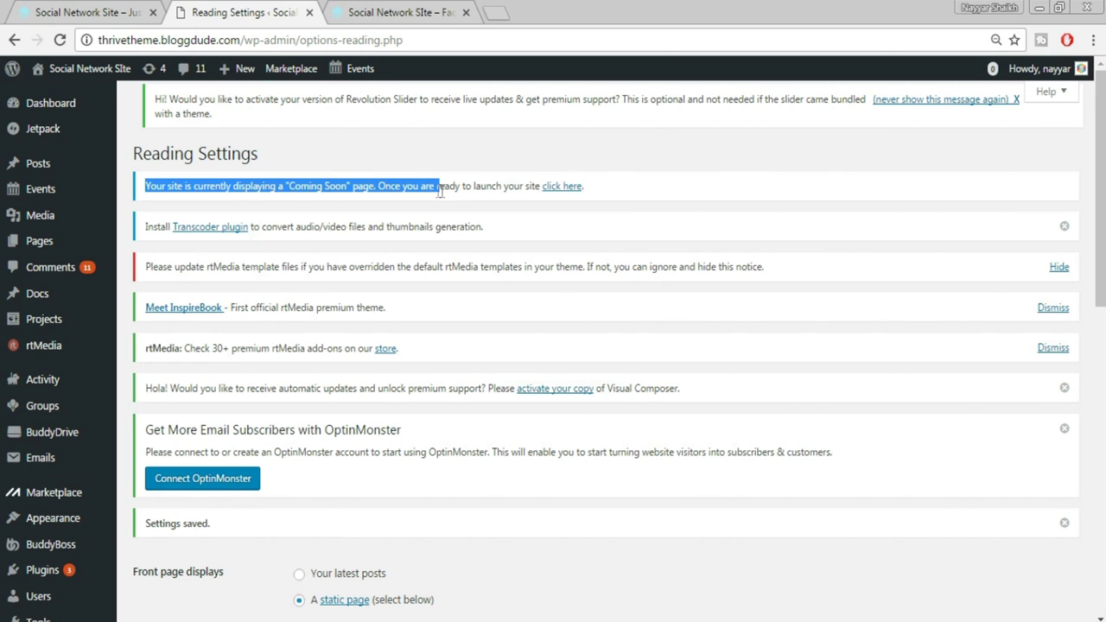
click(349, 201)
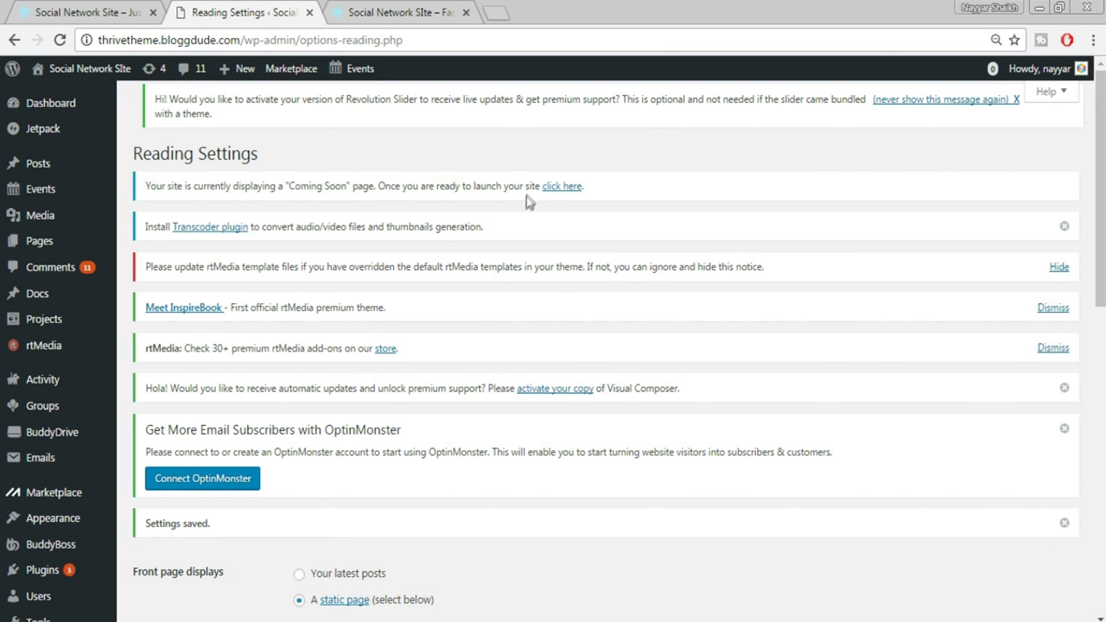
click(558, 188)
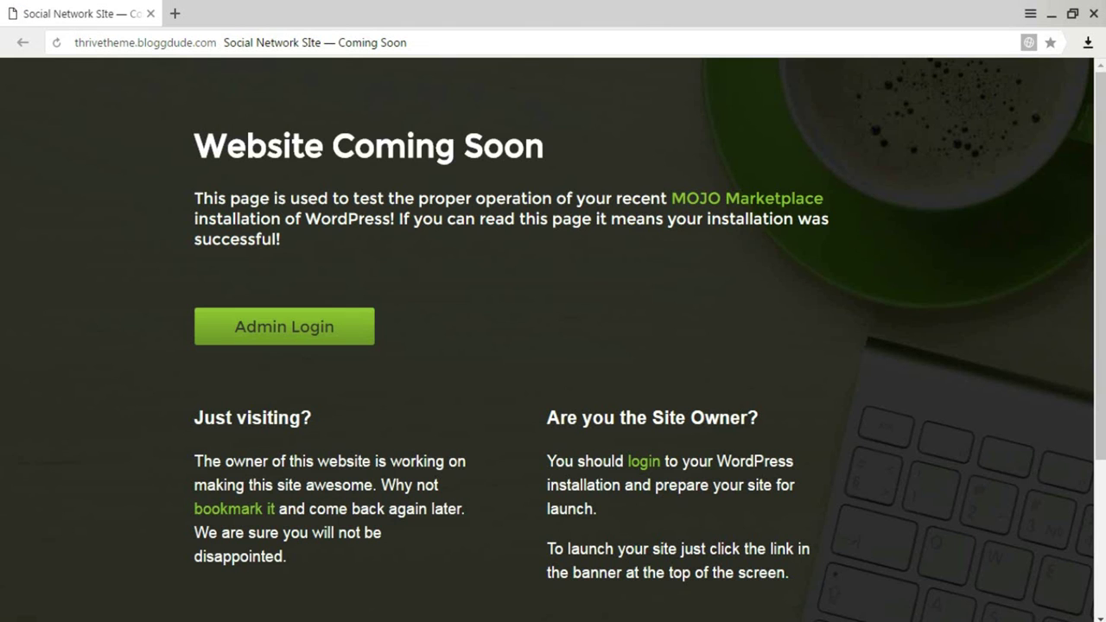
click(596, 41)
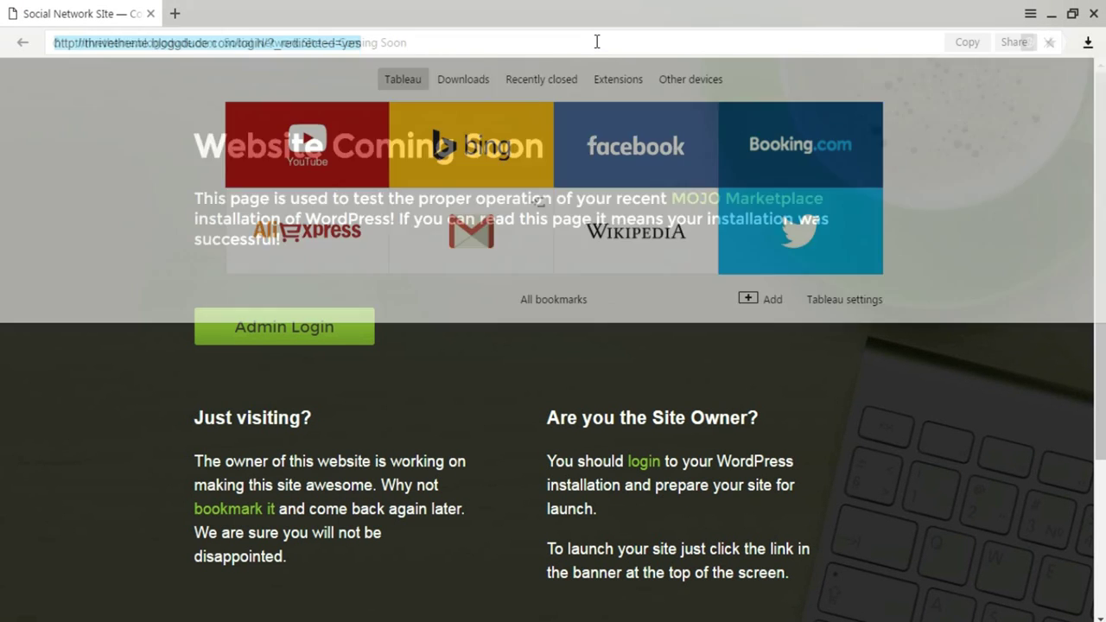
key(Return)
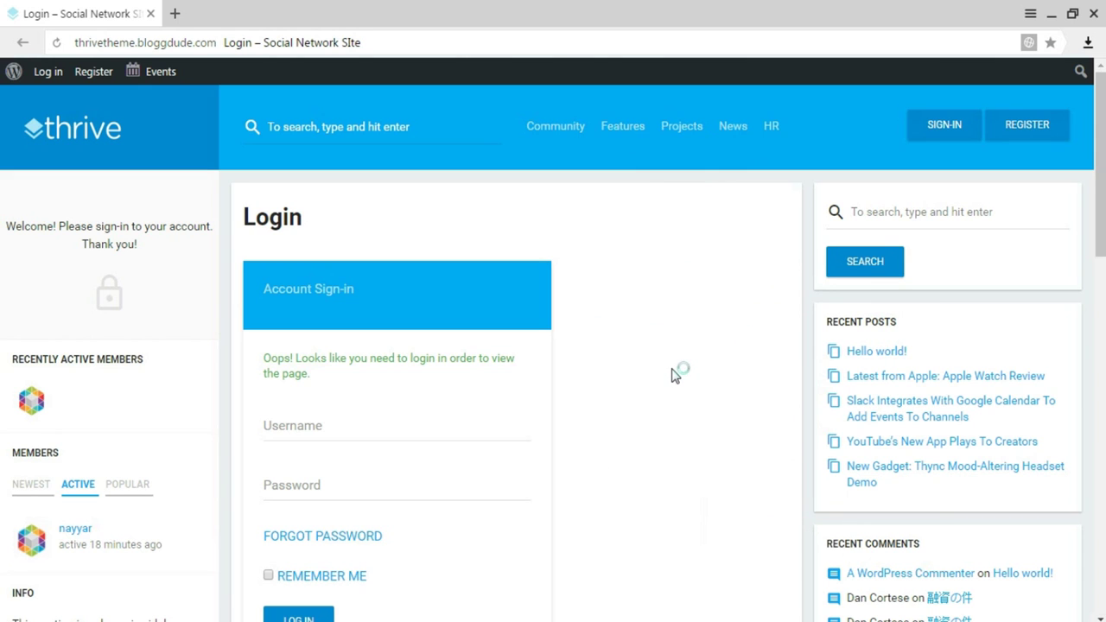
scroll(674, 373, down, 2)
scroll(666, 324, up, 1)
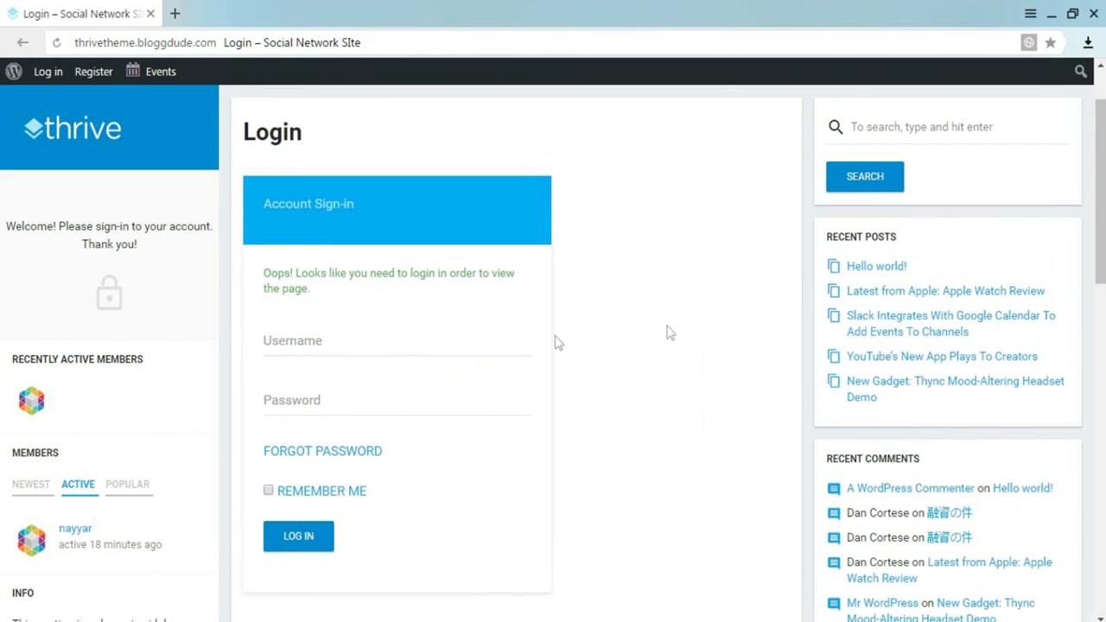
scroll(251, 223, up, 1)
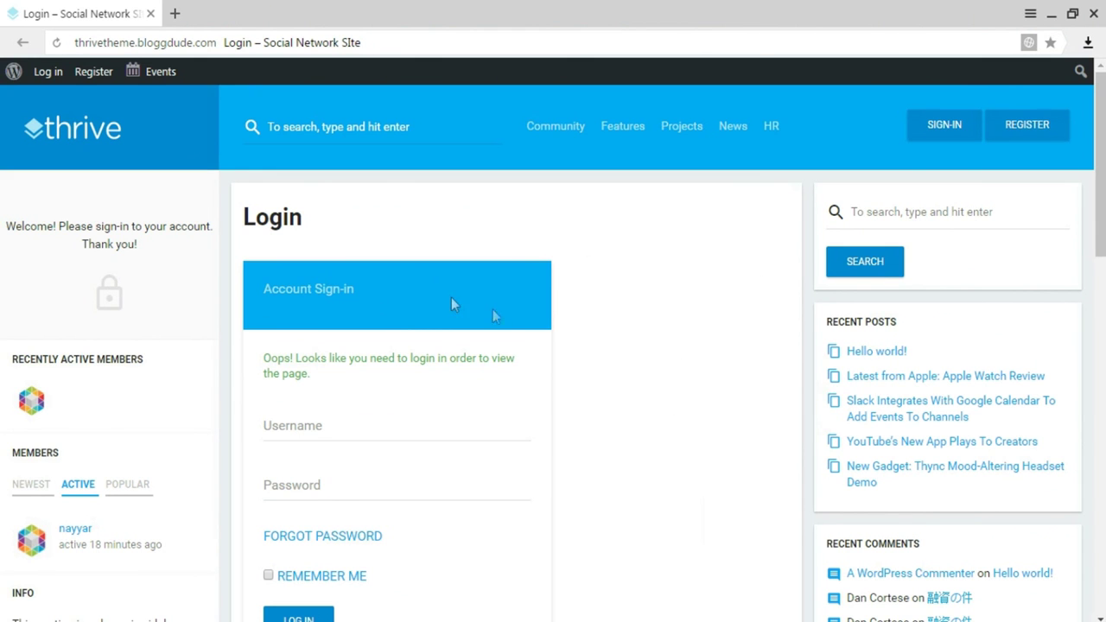
scroll(591, 286, down, 2)
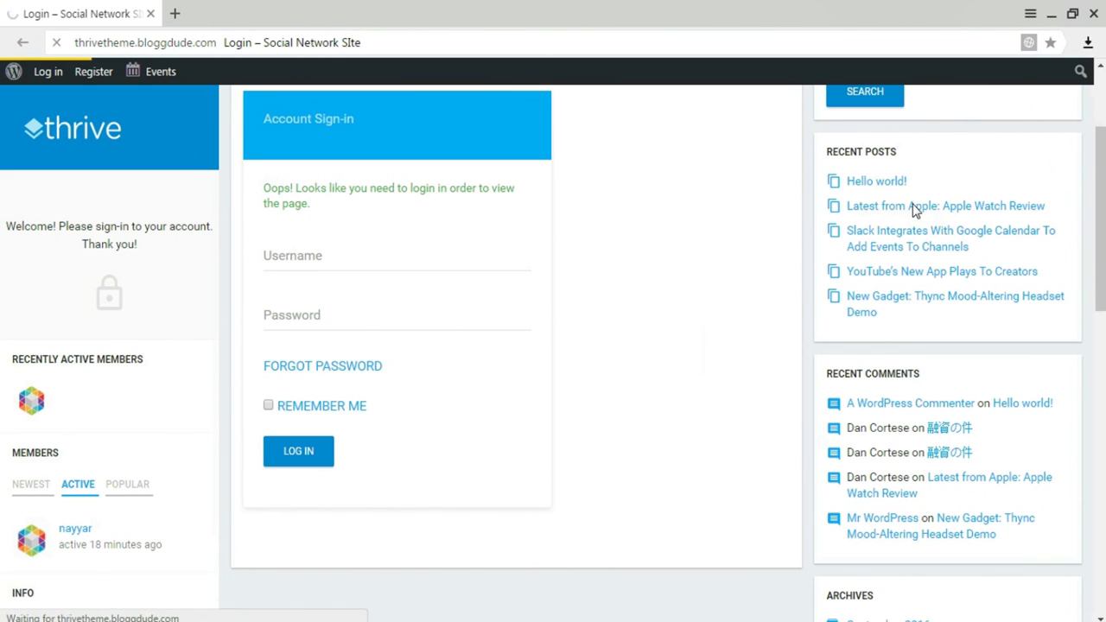
scroll(424, 345, up, 2)
scroll(477, 284, down, 2)
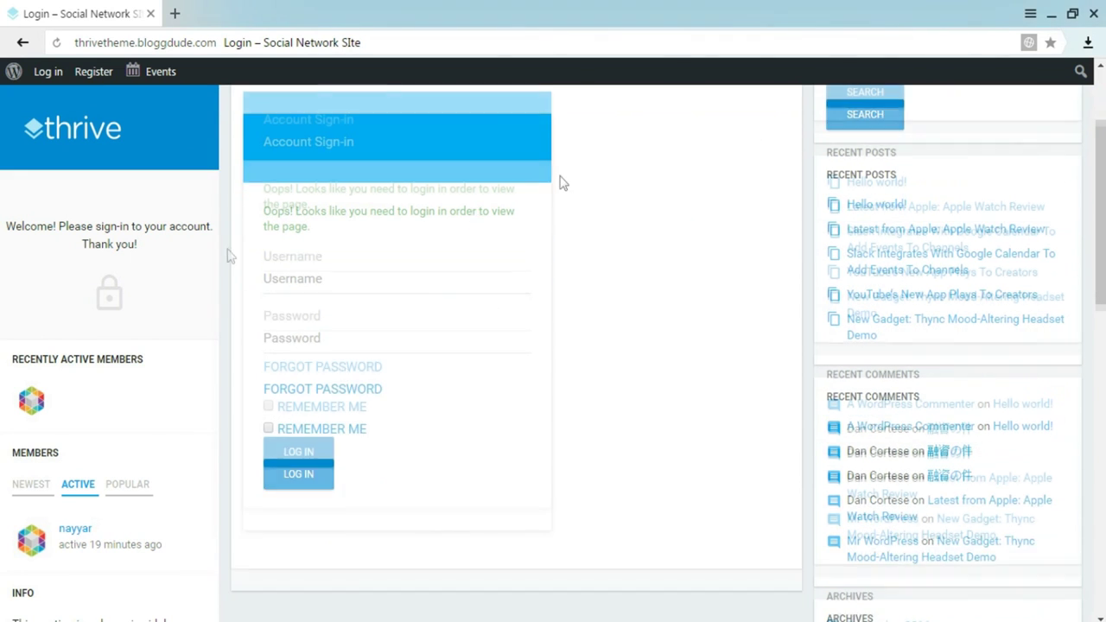
scroll(610, 346, up, 2)
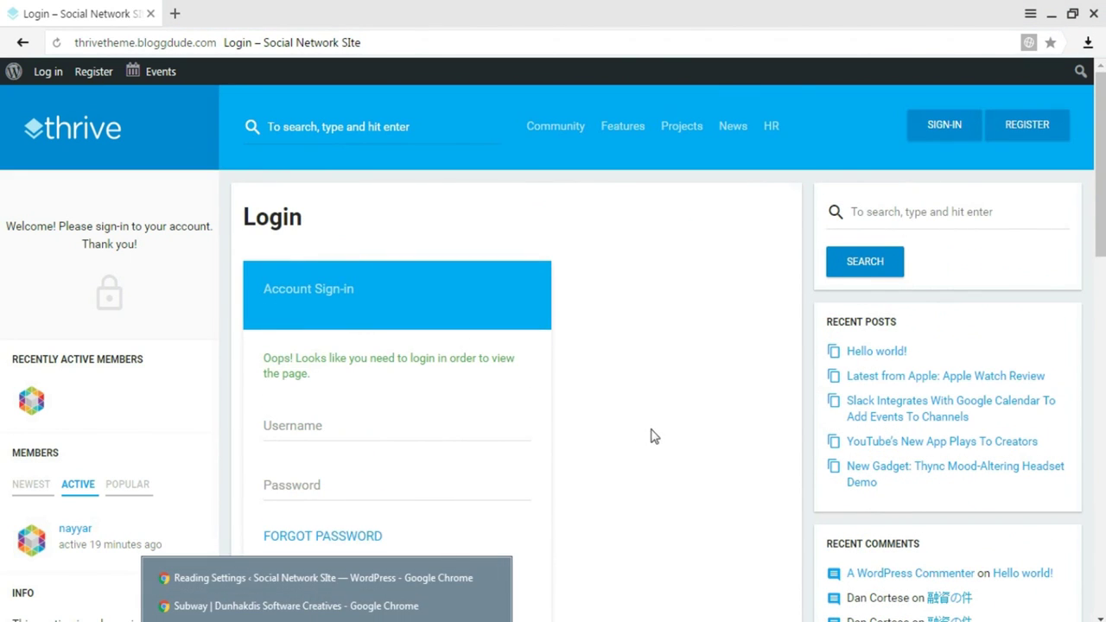
Return to the admin Reading Settings and scroll to Pages Visibility Settings and back up
click(334, 575)
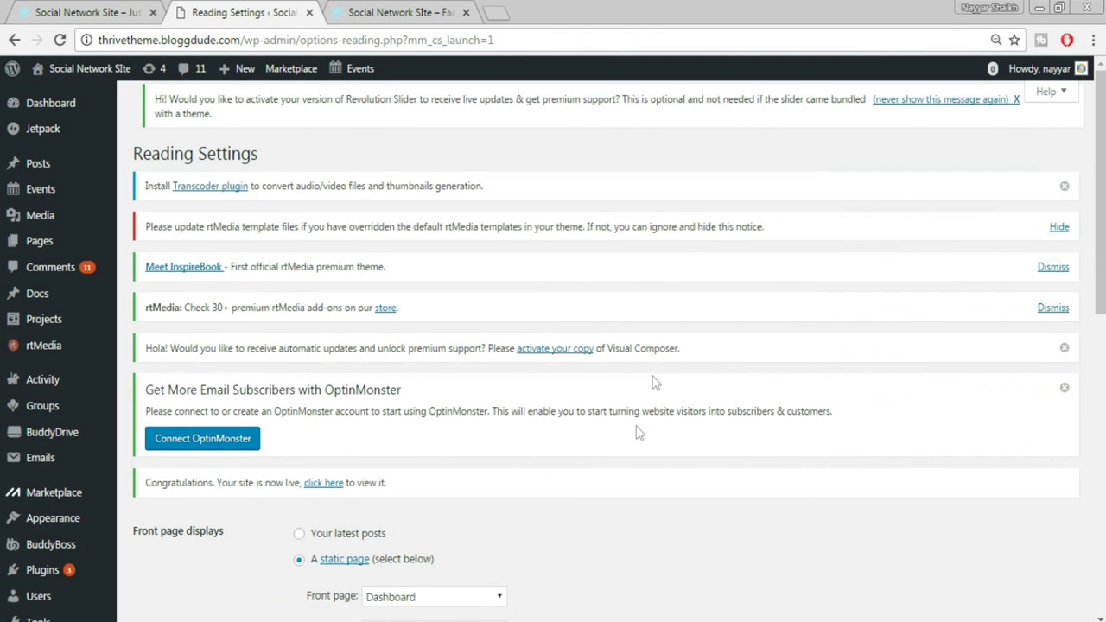
scroll(655, 378, down, 4)
scroll(657, 372, down, 1)
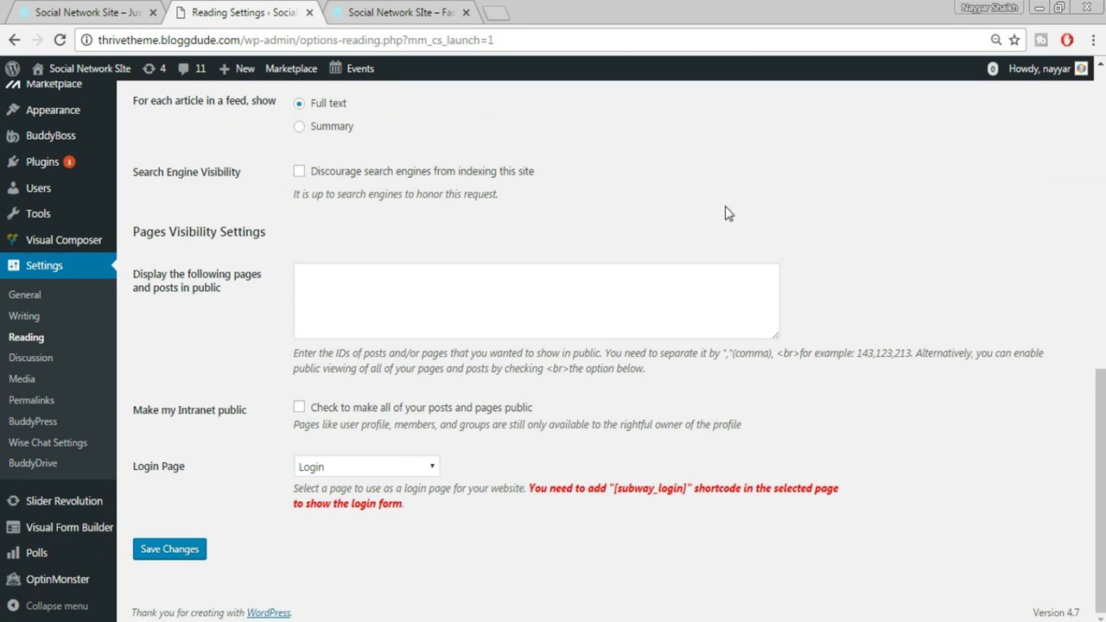
scroll(864, 321, up, 5)
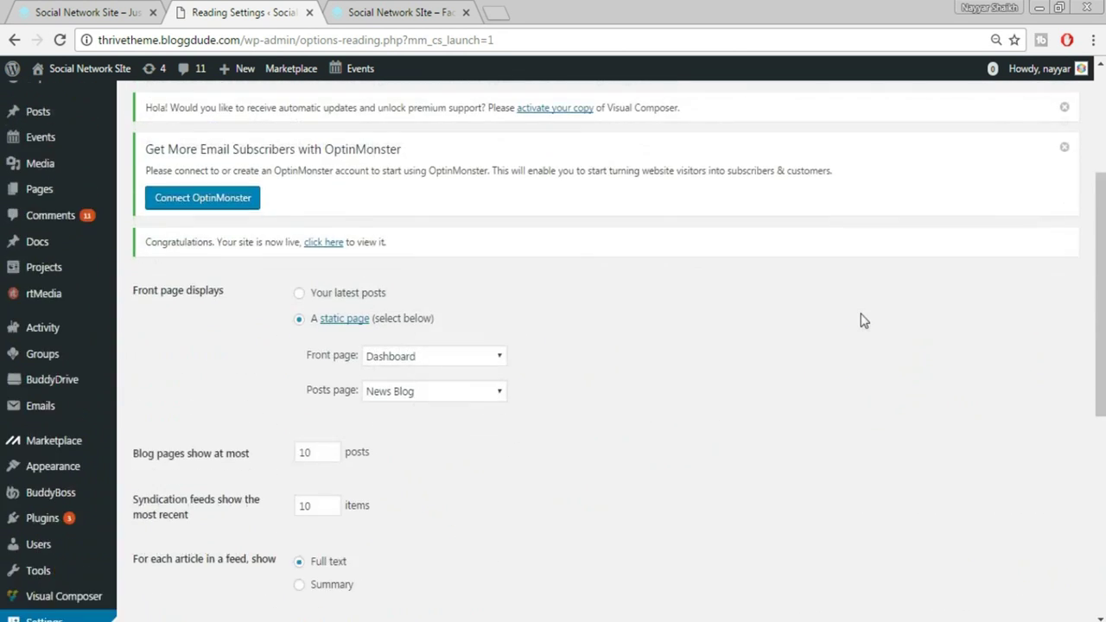
scroll(864, 321, up, 3)
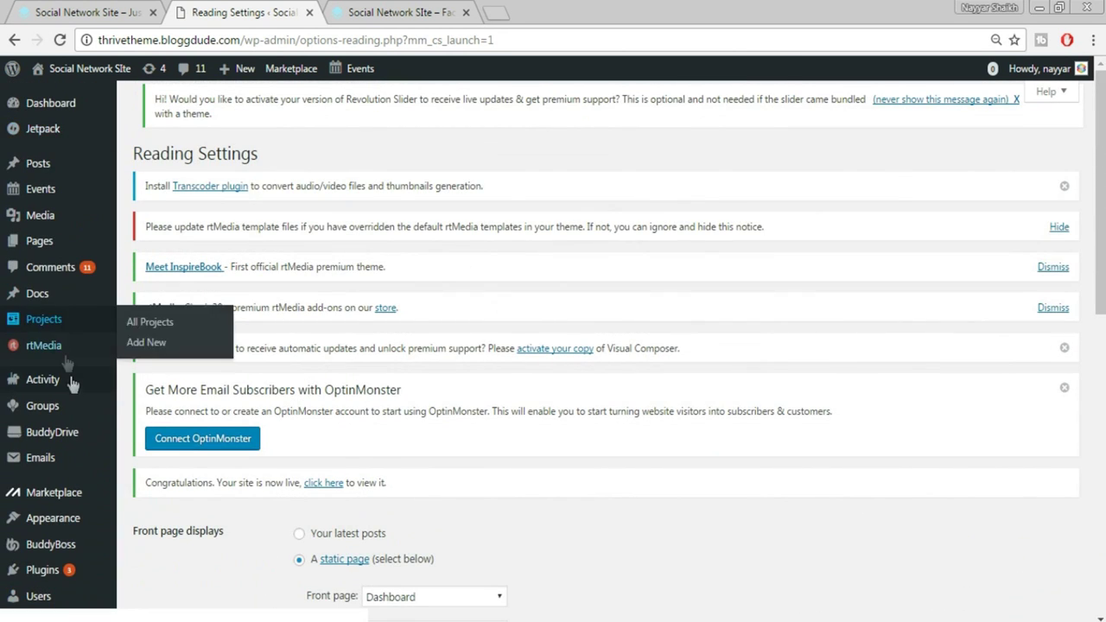
Open the Pages list in a new browser tab and switch to it
right_click(53, 243)
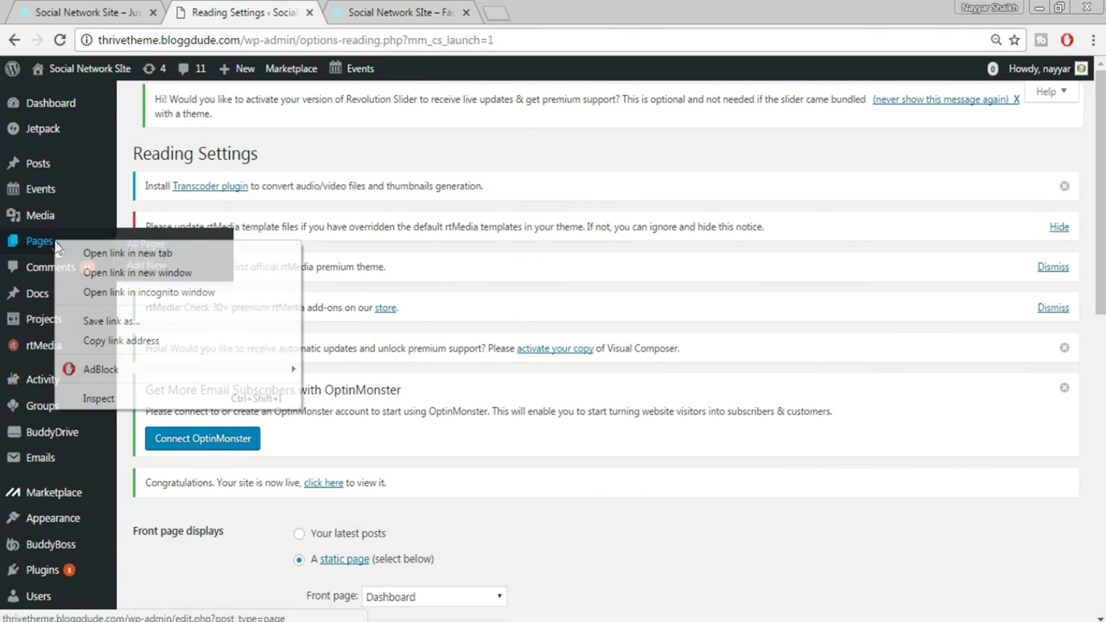
click(110, 253)
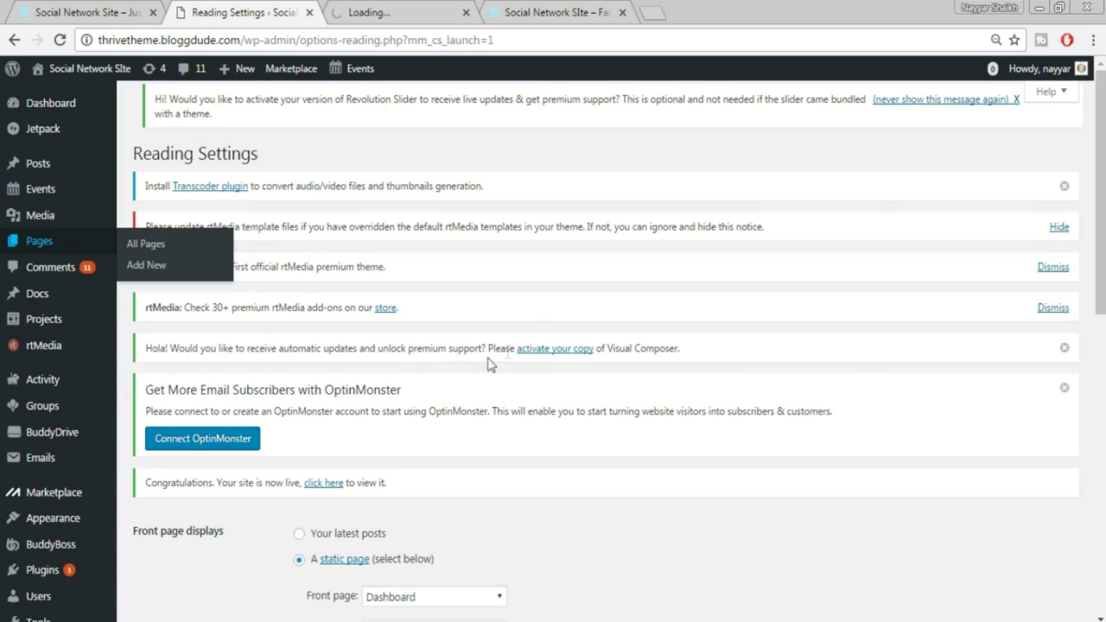
scroll(592, 440, down, 10)
scroll(592, 518, up, 10)
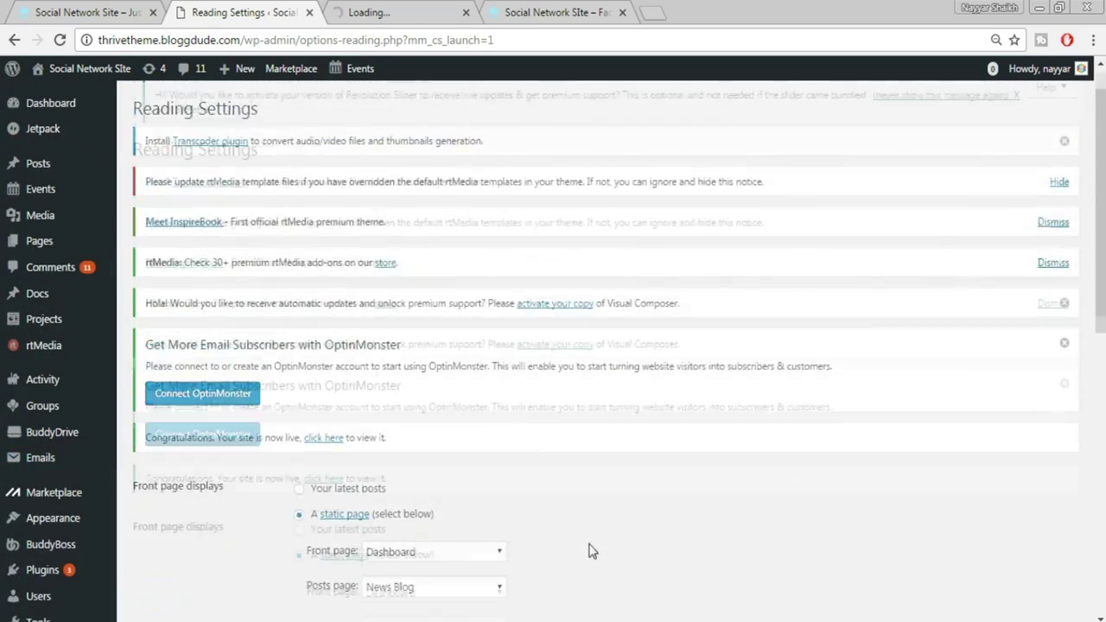
click(388, 11)
scroll(644, 296, down, 2)
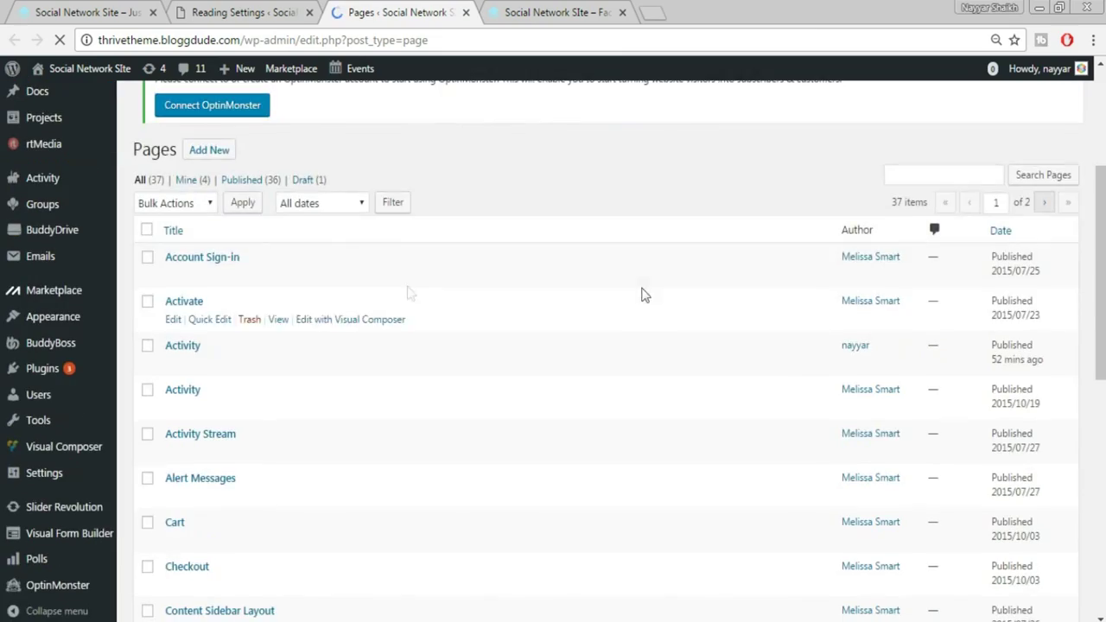
scroll(313, 297, down, 3)
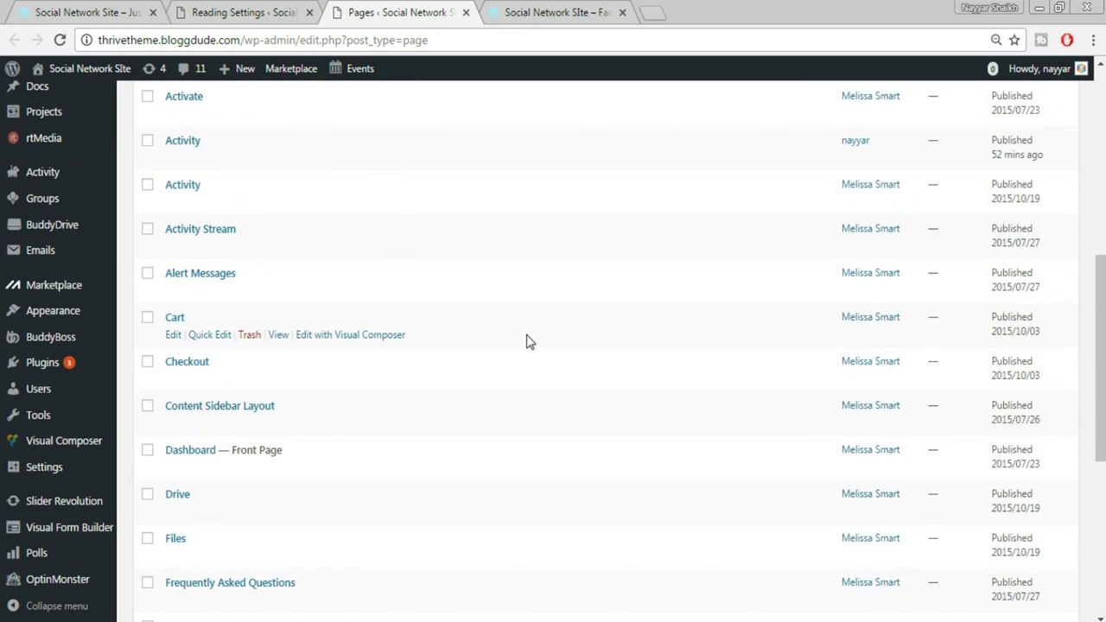
scroll(530, 341, down, 4)
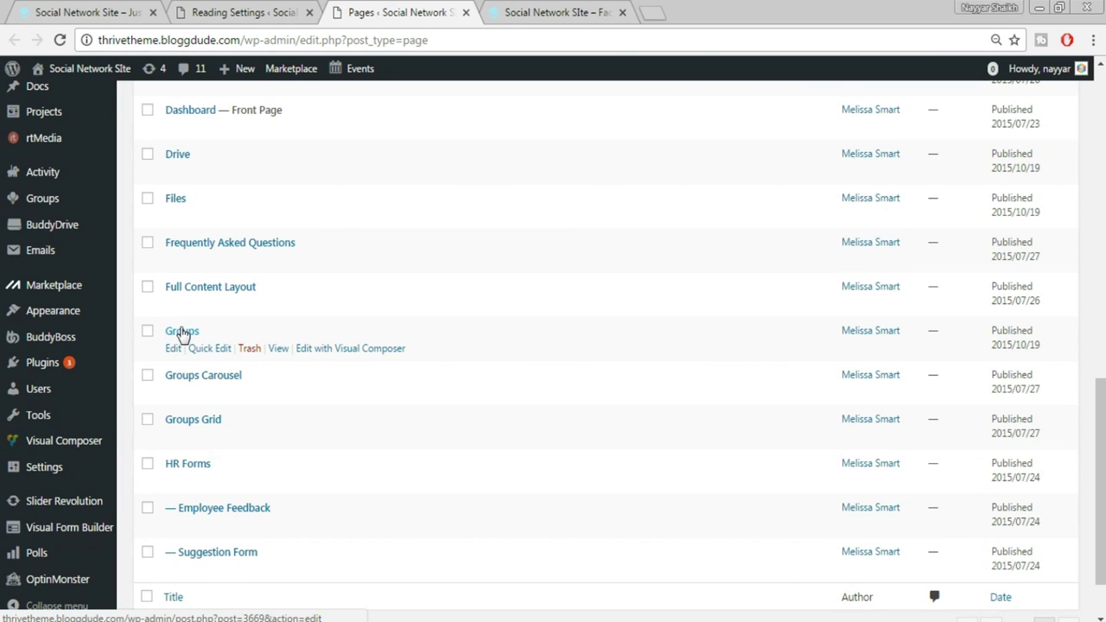
Open the Groups page in the editor and select its page ID 3669 in the URL
click(173, 348)
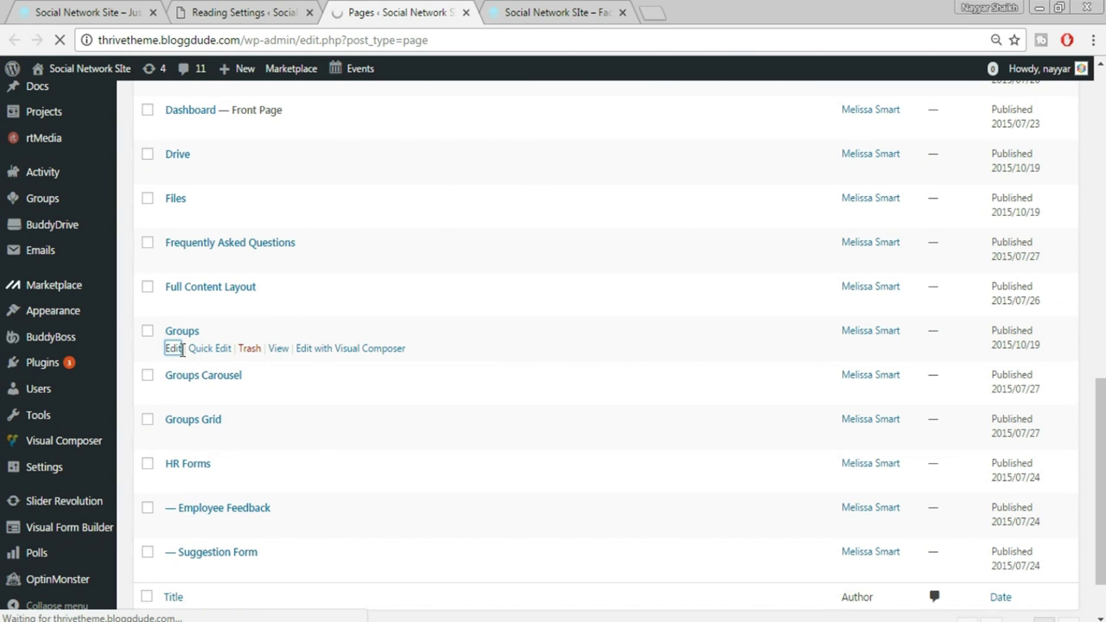
click(415, 40)
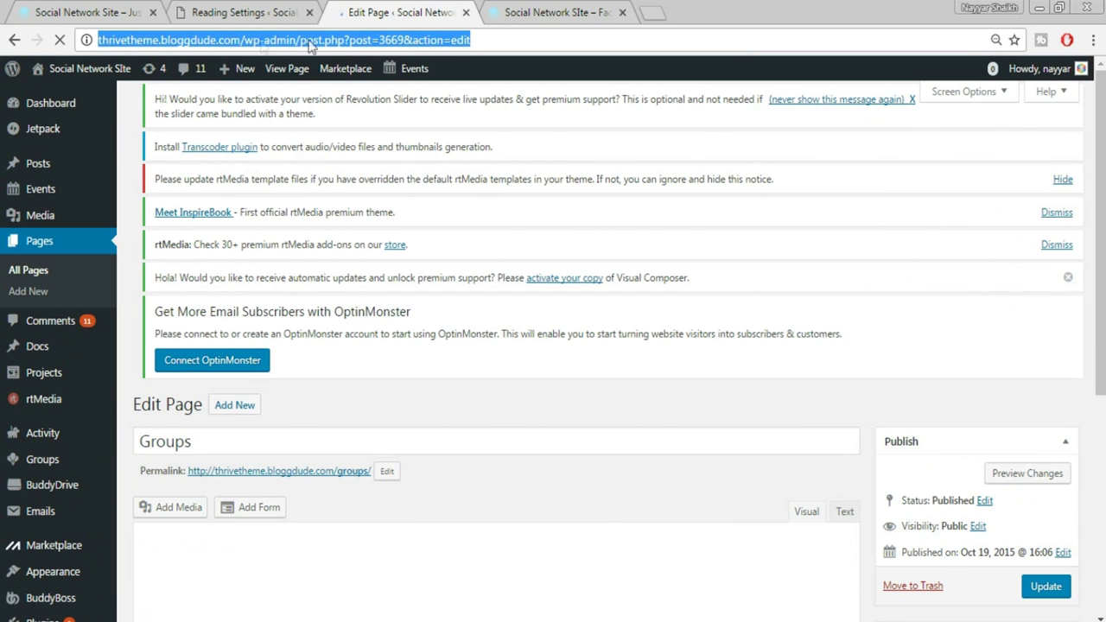
click(425, 41)
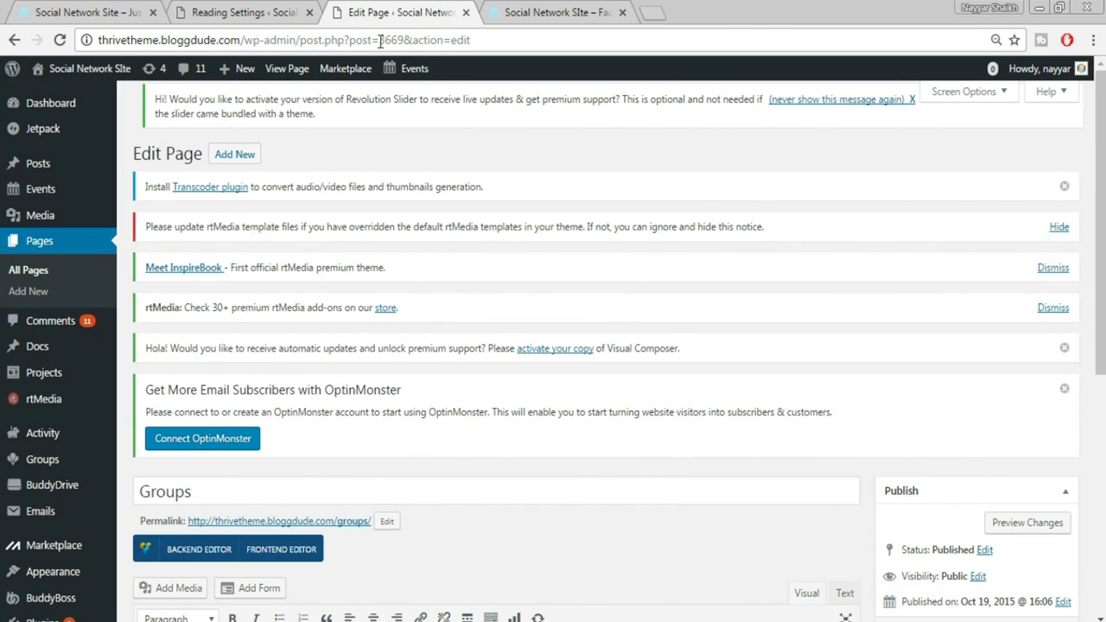
double_click(387, 41)
Remove 3669 from the Reading Settings public pages box, leaving it empty, and save
click(250, 11)
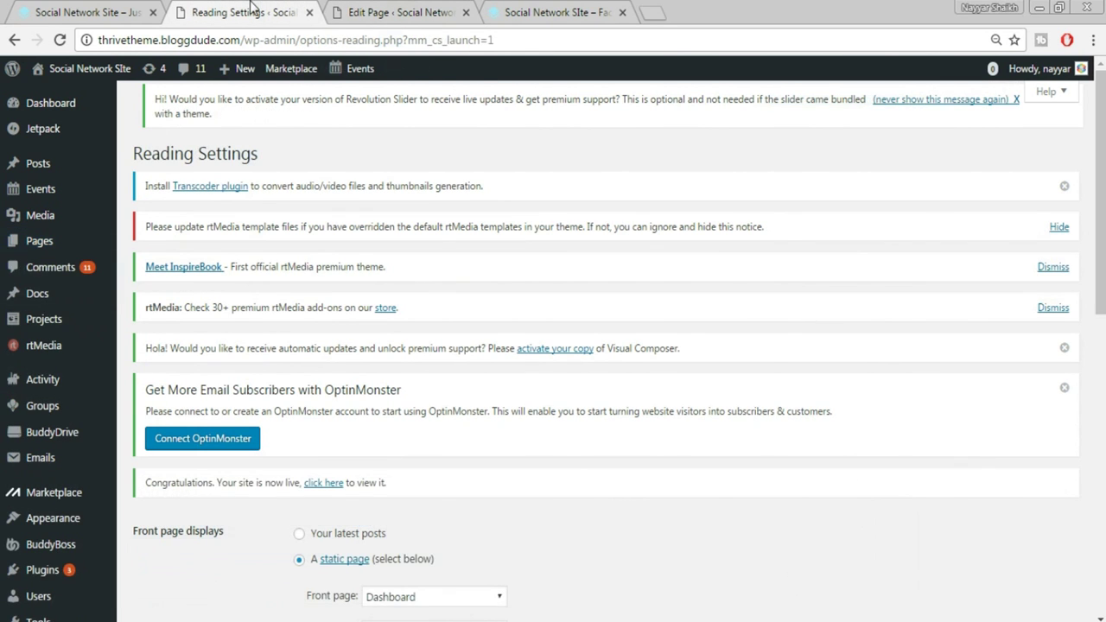
scroll(708, 369, down, 7)
click(507, 331)
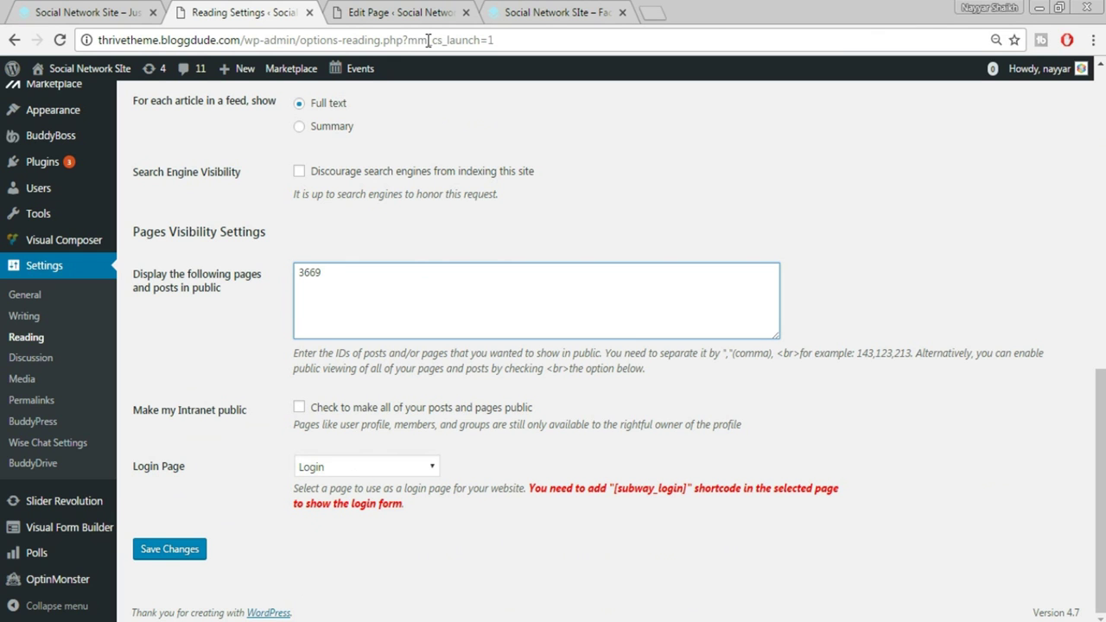
click(422, 7)
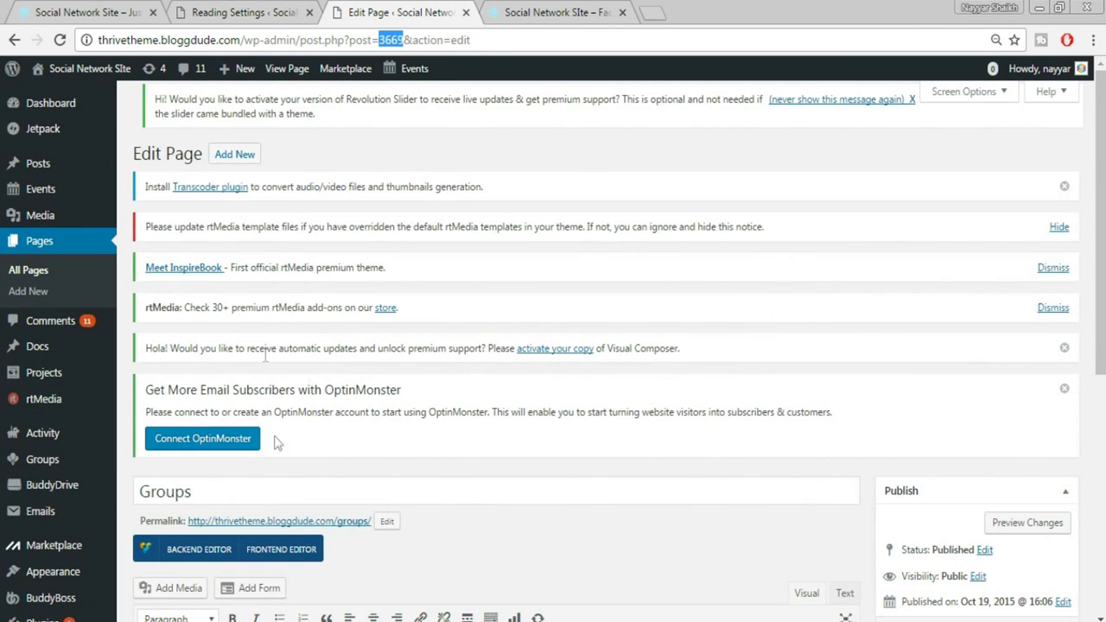
scroll(420, 323, down, 2)
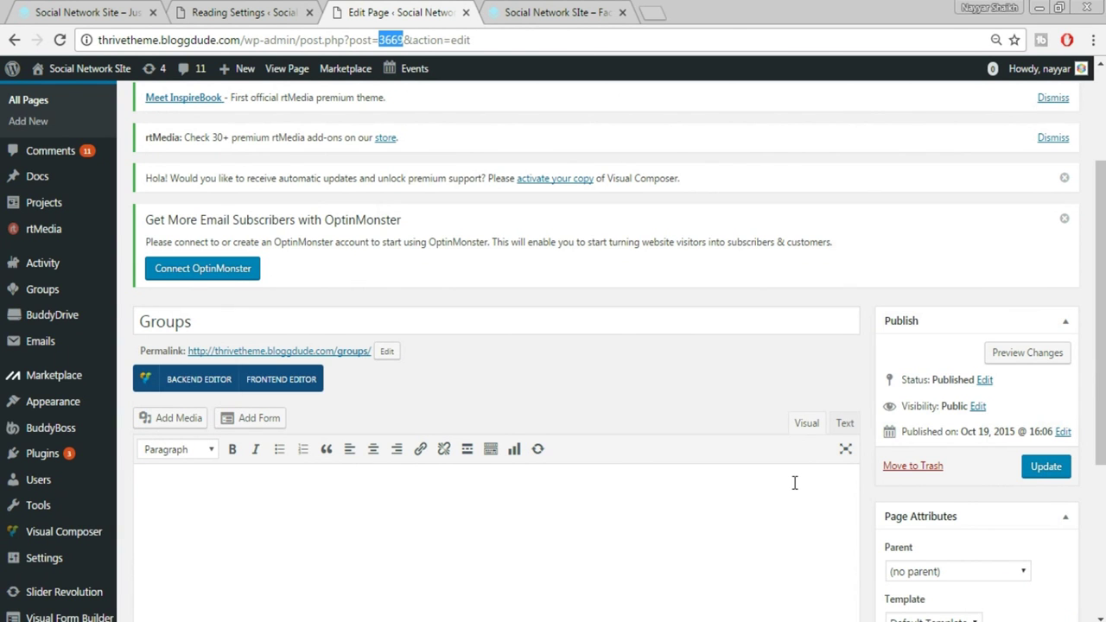
click(247, 12)
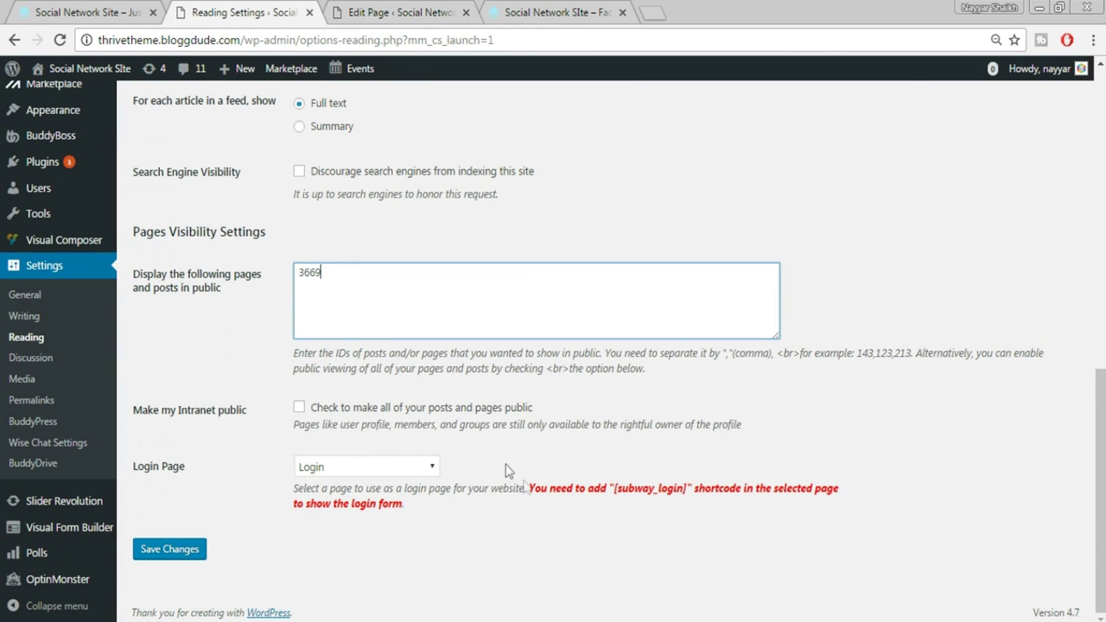
double_click(331, 280)
key(BackSpace)
click(167, 562)
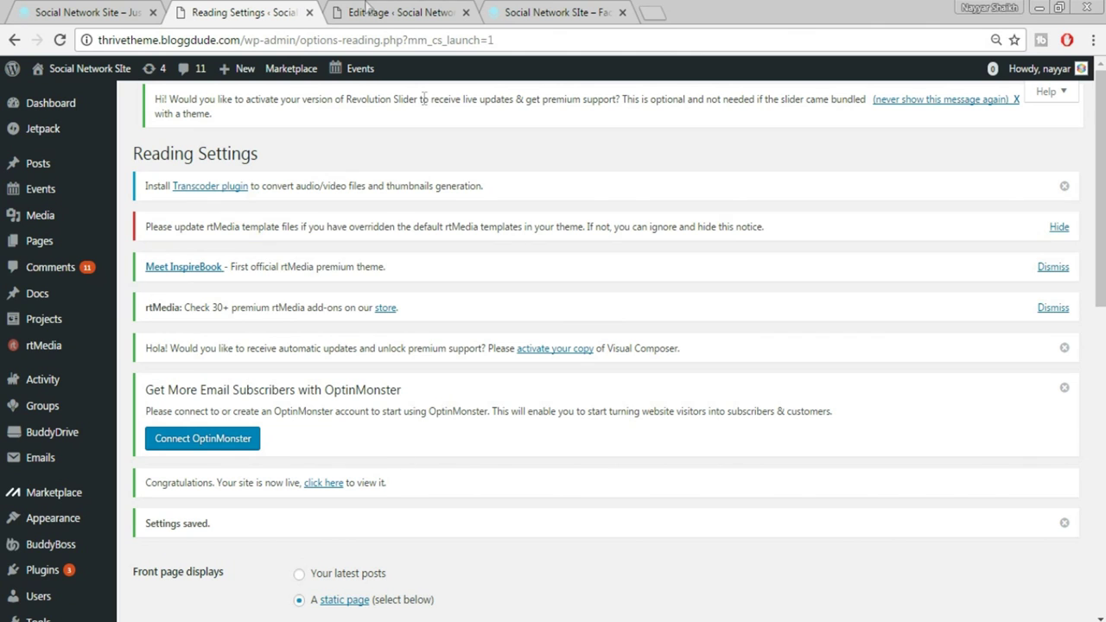
Close the Groups page editor tab and review the live Thrive homepage
click(553, 12)
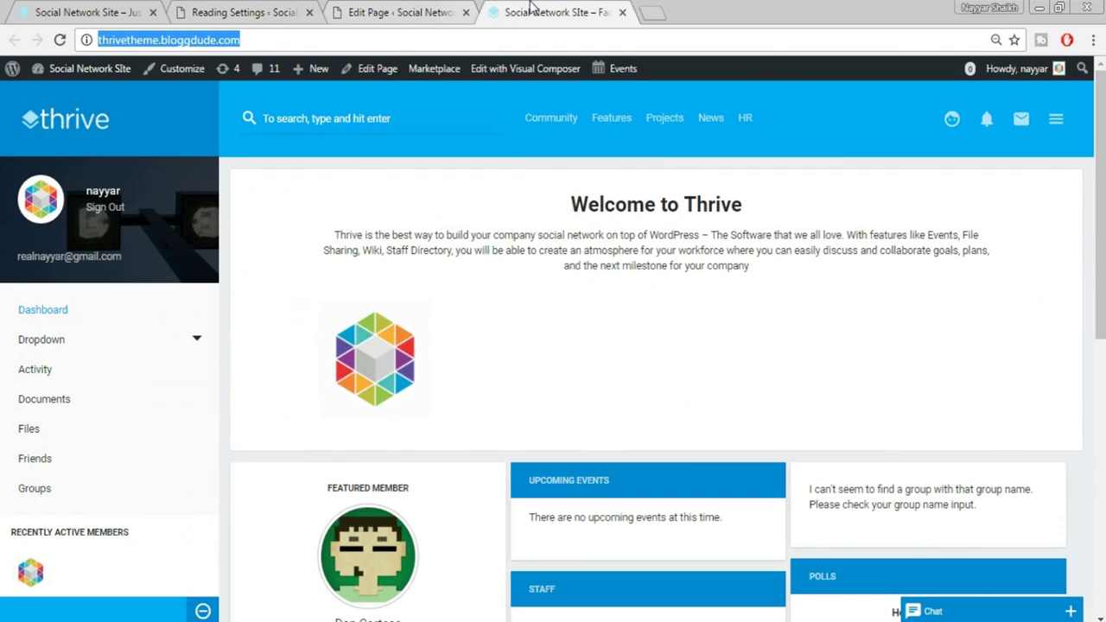
click(467, 12)
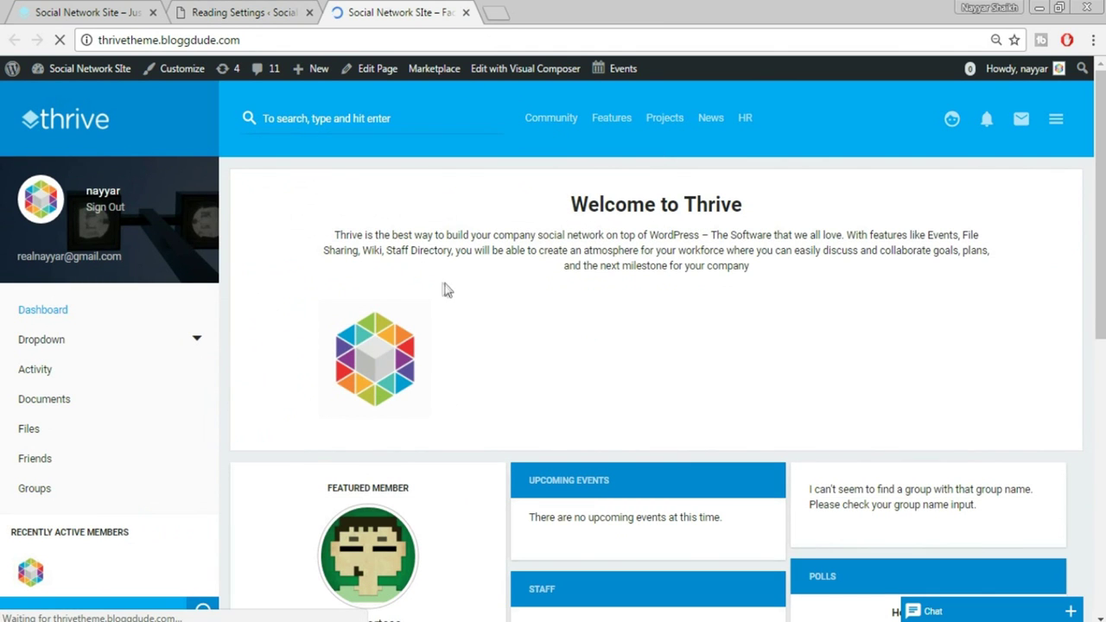
scroll(666, 314, down, 5)
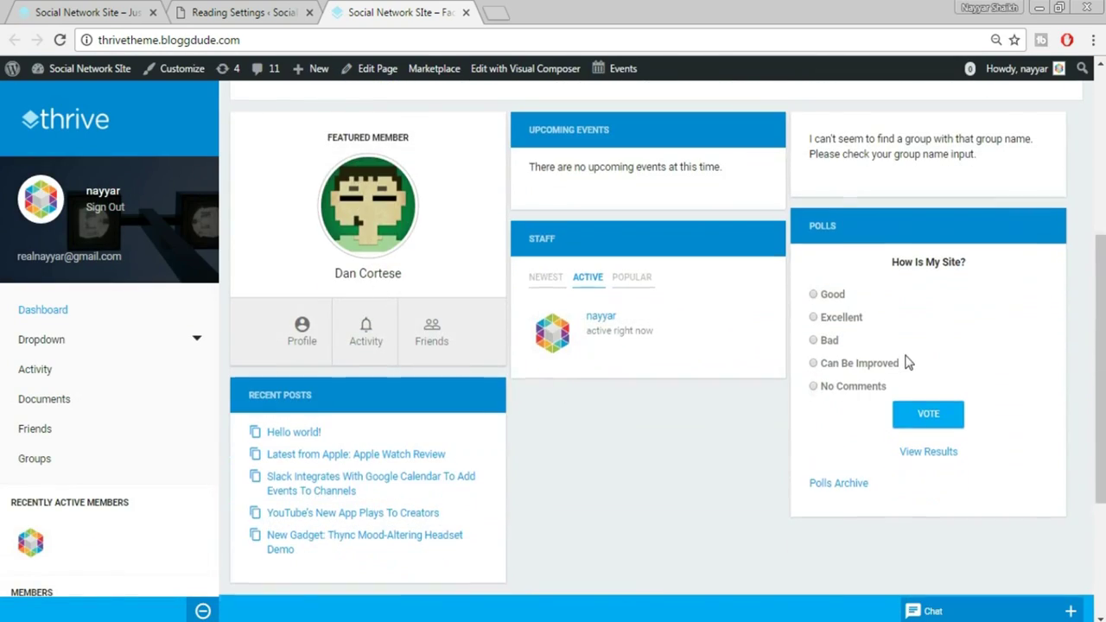
scroll(907, 363, up, 3)
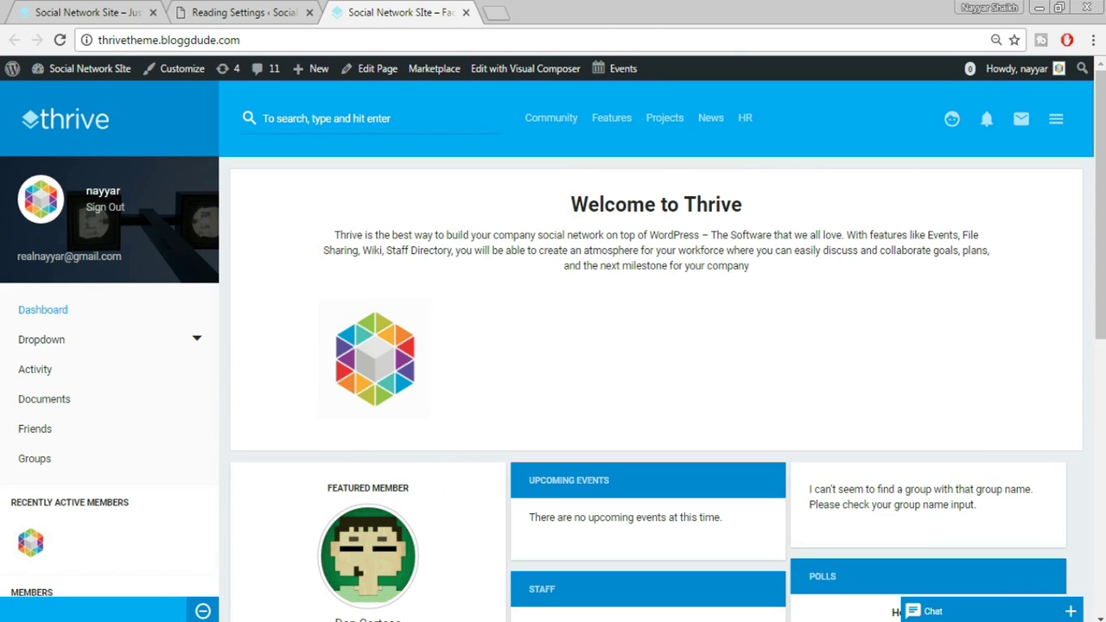
mouse_move(290, 621)
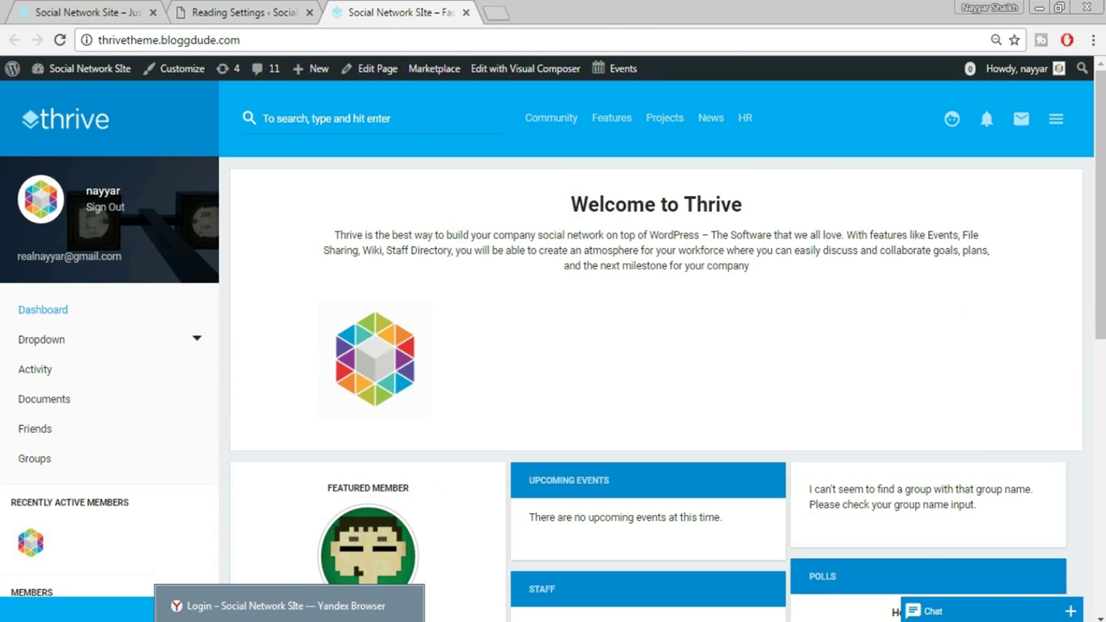
Open the Create an Account sign-up page in the logged-out browser window
click(289, 606)
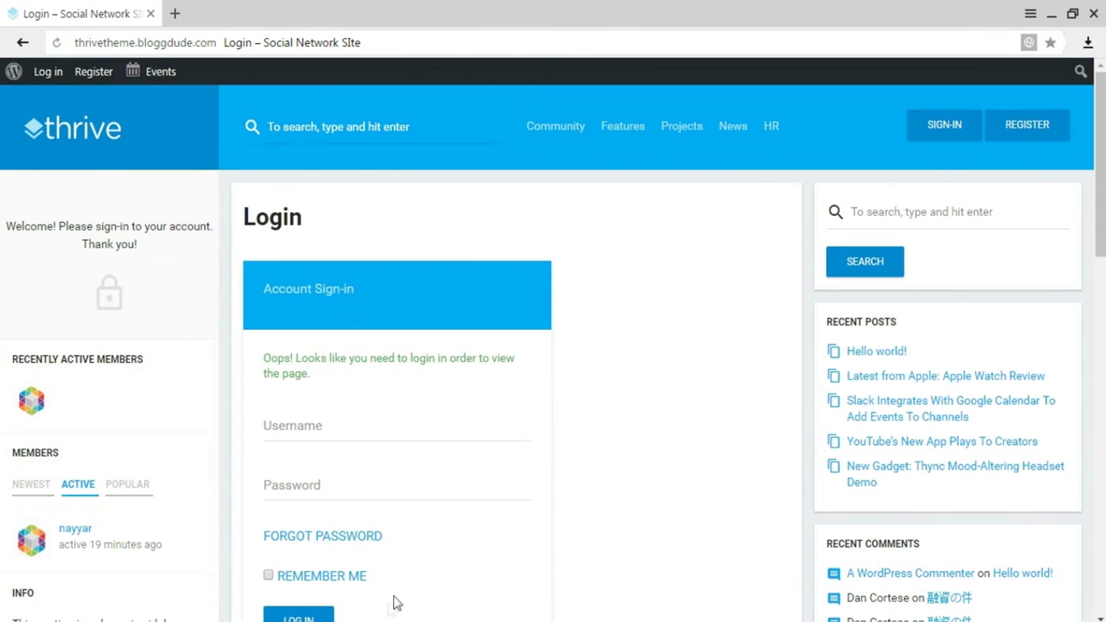
click(1027, 126)
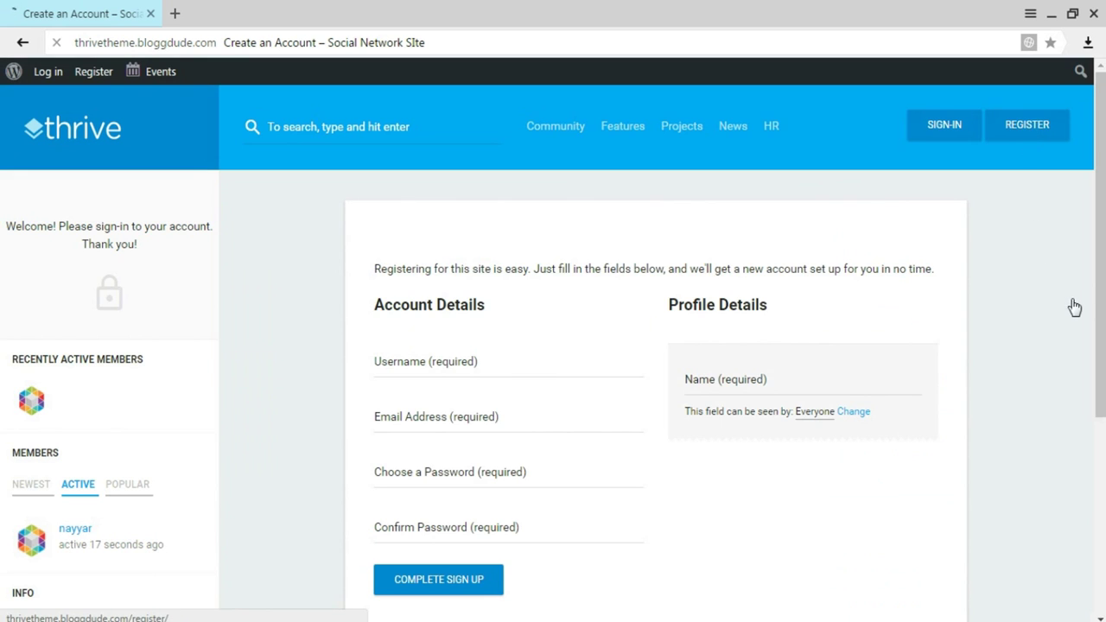
scroll(489, 459, down, 2)
scroll(703, 357, up, 2)
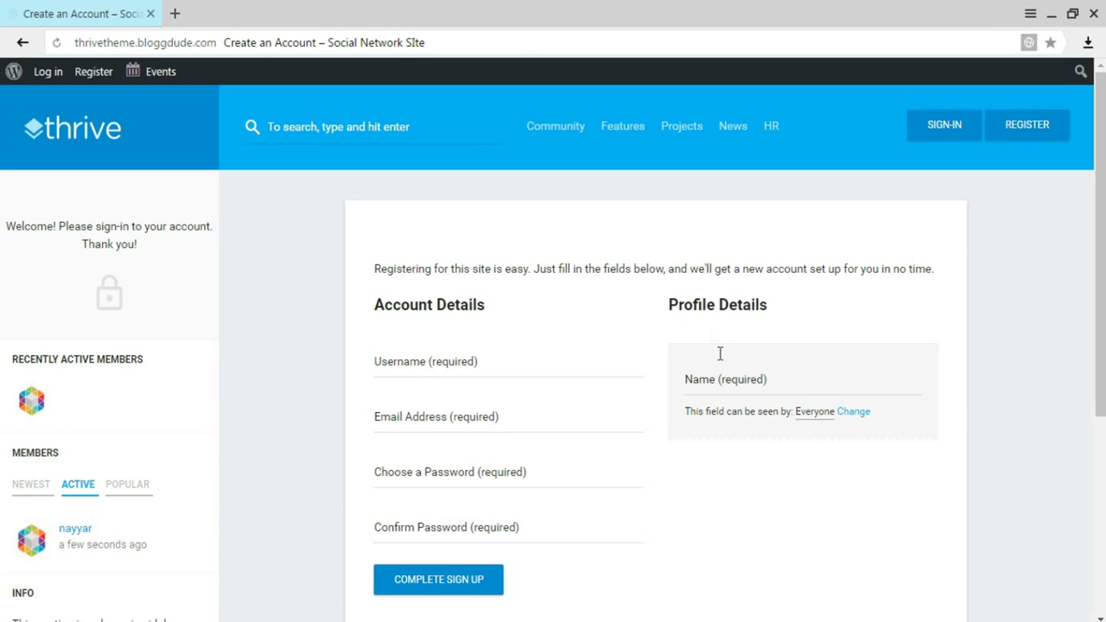
Check the sign-up form's Name field, then return to the admin's Reading Settings window
click(733, 384)
click(781, 505)
scroll(783, 406, down, 2)
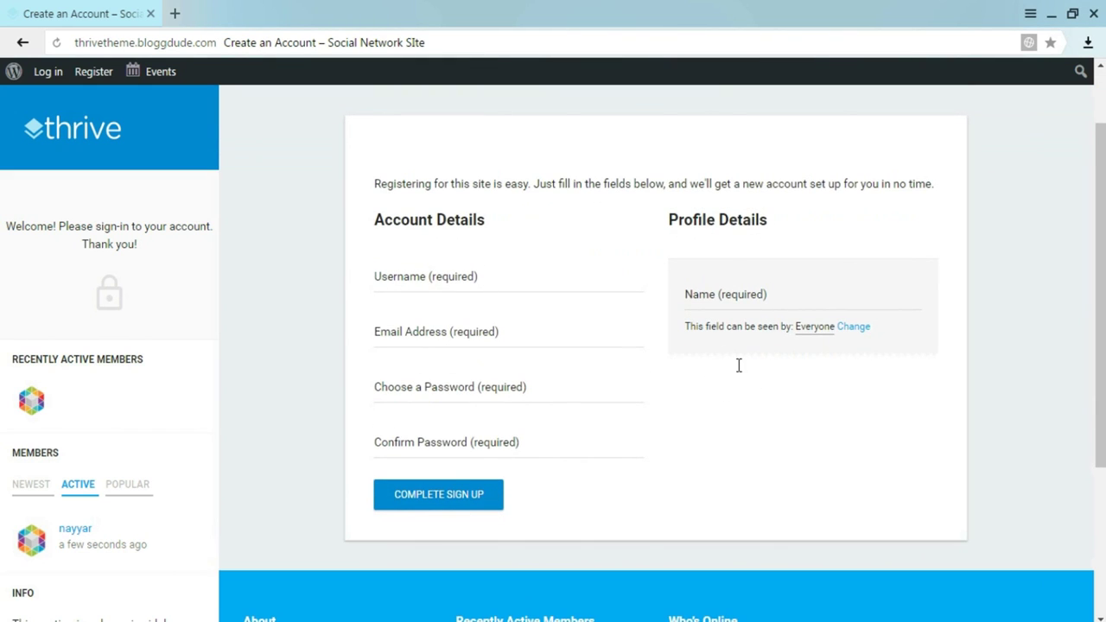
click(727, 290)
click(878, 415)
click(753, 297)
click(757, 371)
click(326, 620)
click(307, 576)
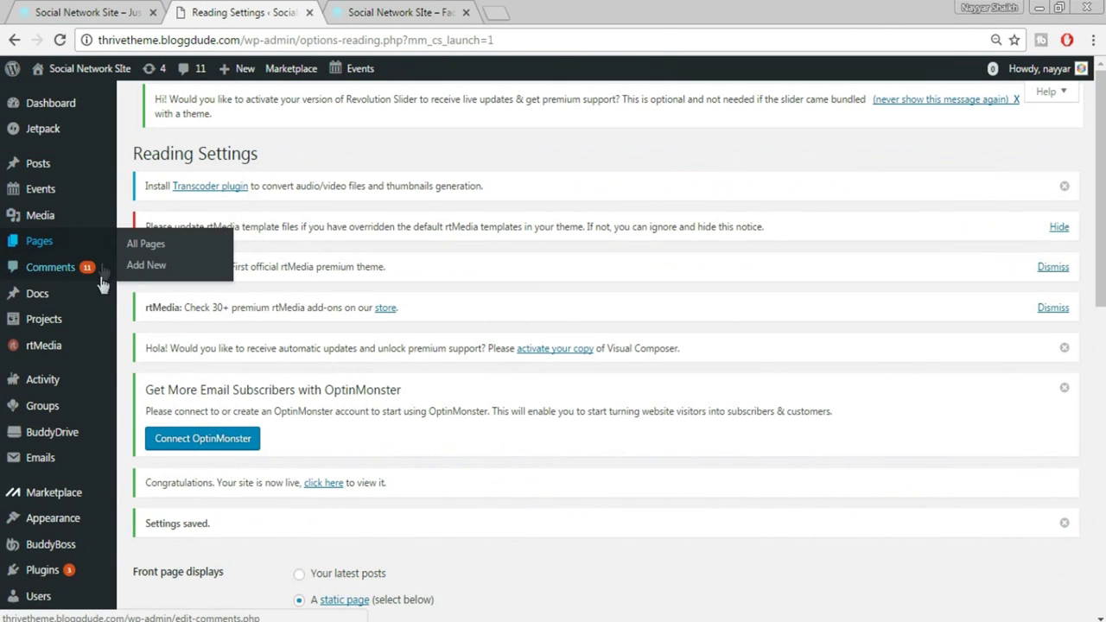
Go to Users > Profile Fields and start a new field in the Base (Primary) group
scroll(101, 279, down, 3)
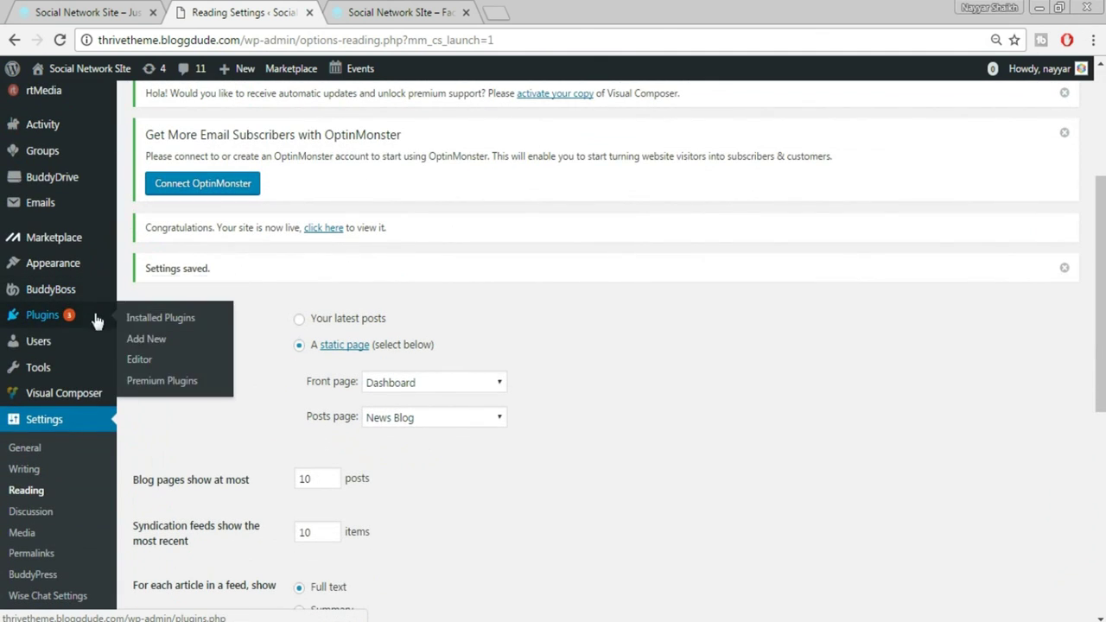
mouse_move(21, 346)
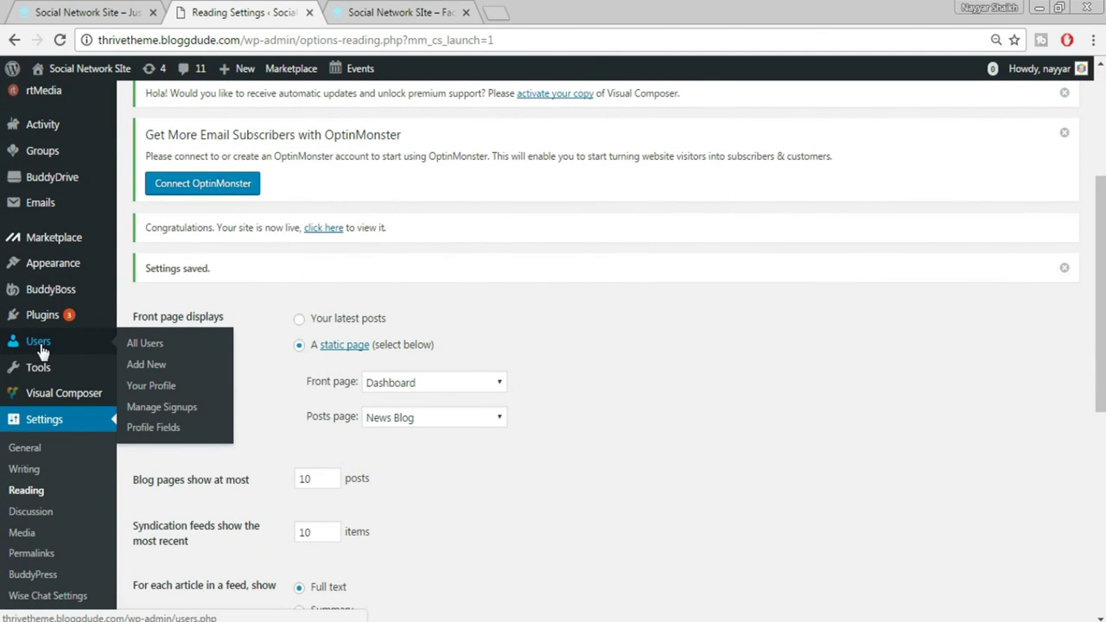
click(40, 345)
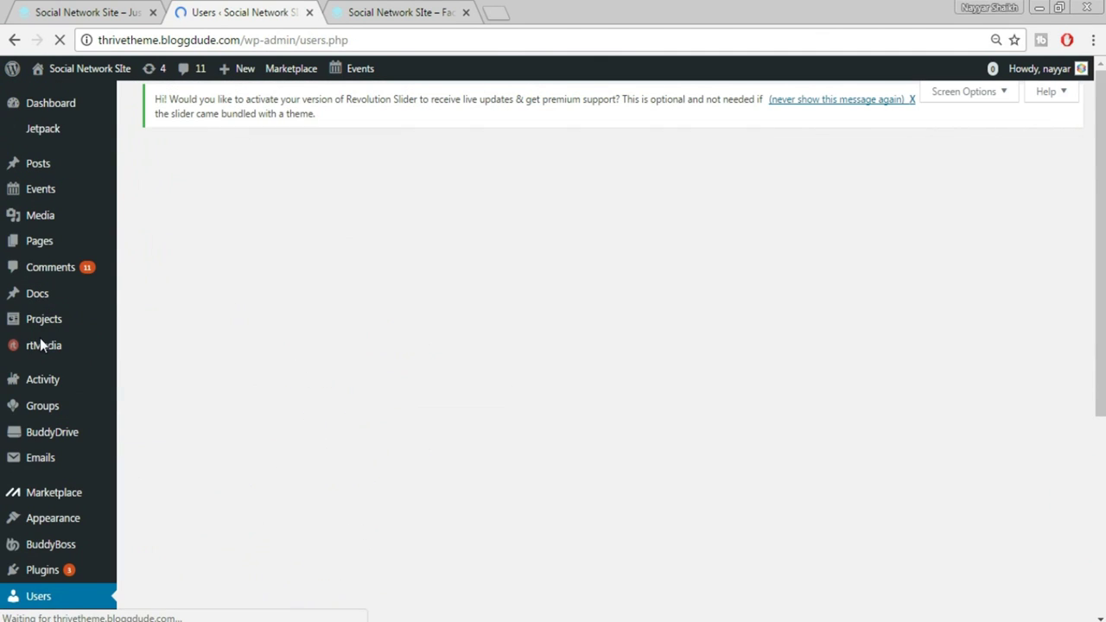
scroll(223, 373, down, 3)
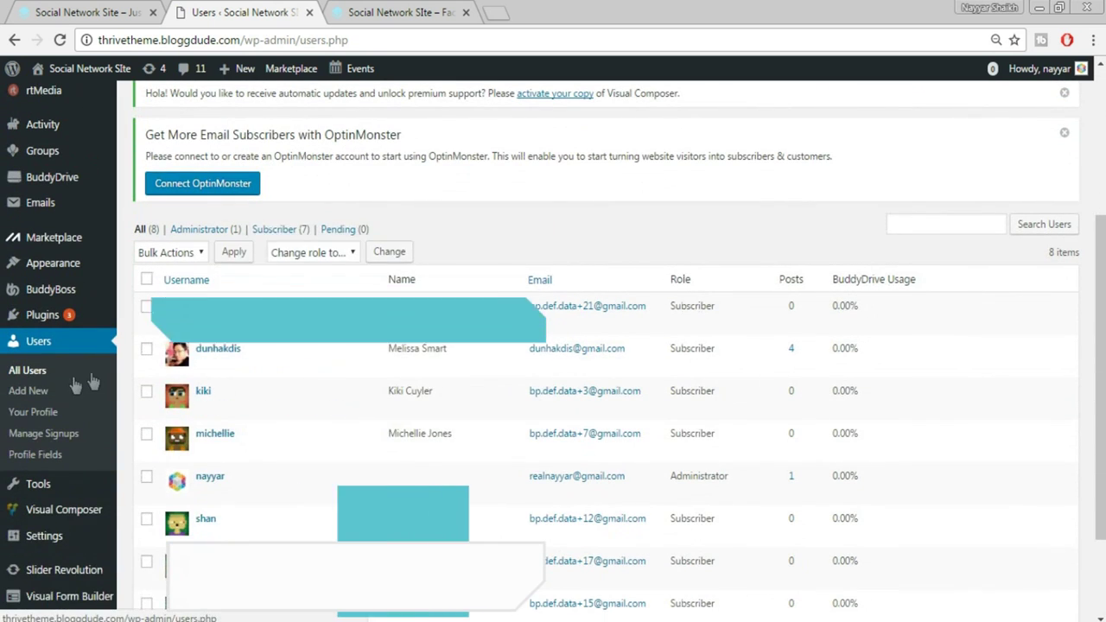
click(35, 455)
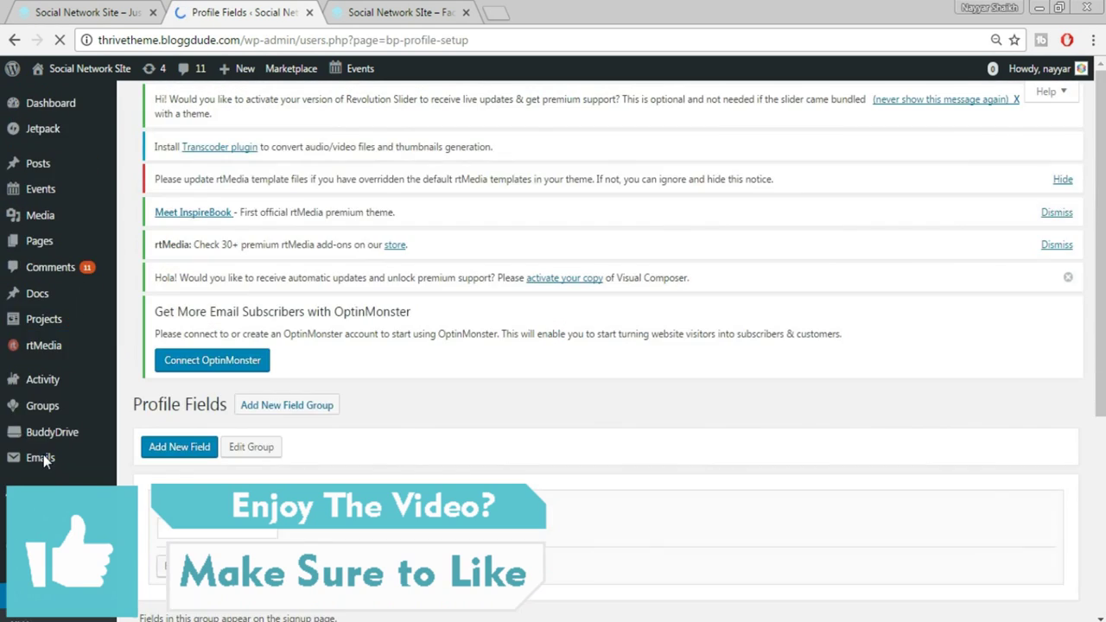
scroll(494, 424, down, 5)
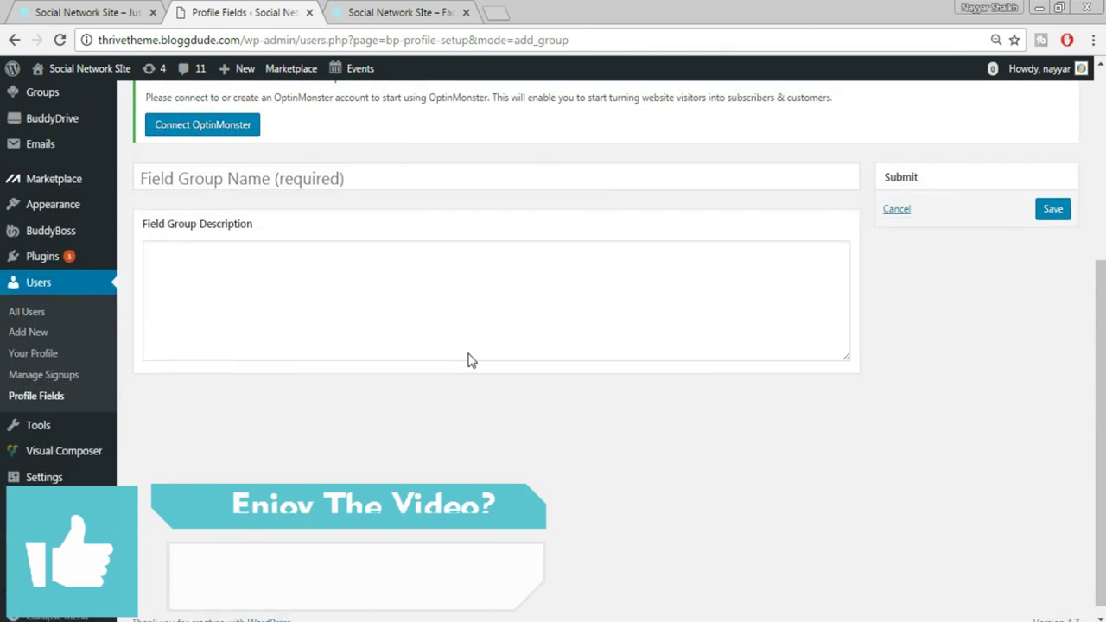
scroll(469, 358, up, 4)
click(13, 40)
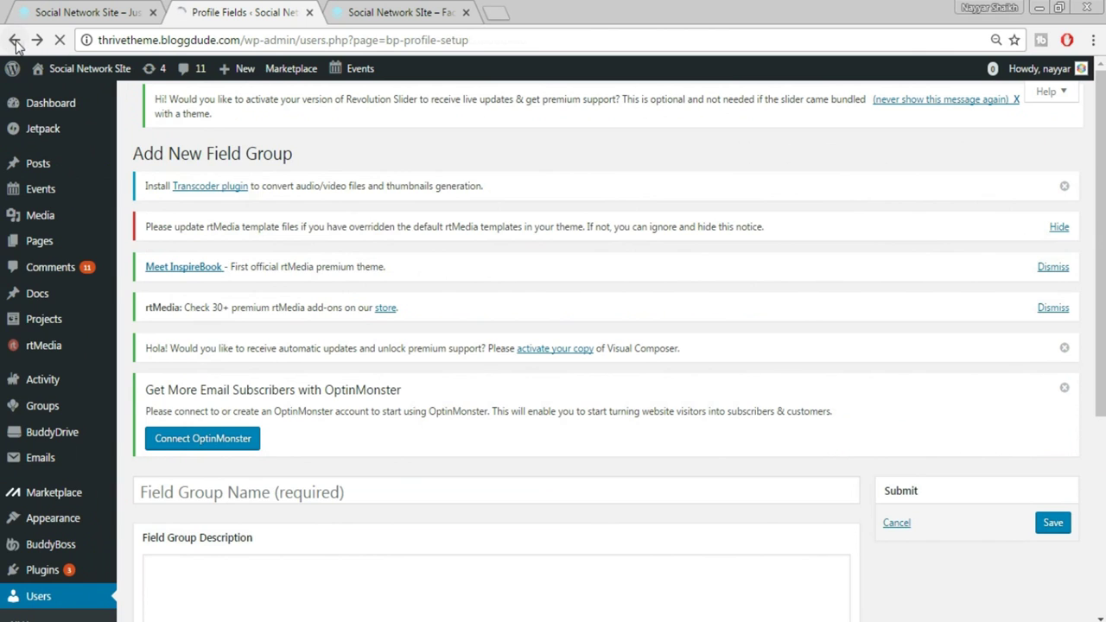
scroll(593, 311, down, 3)
scroll(588, 349, down, 1)
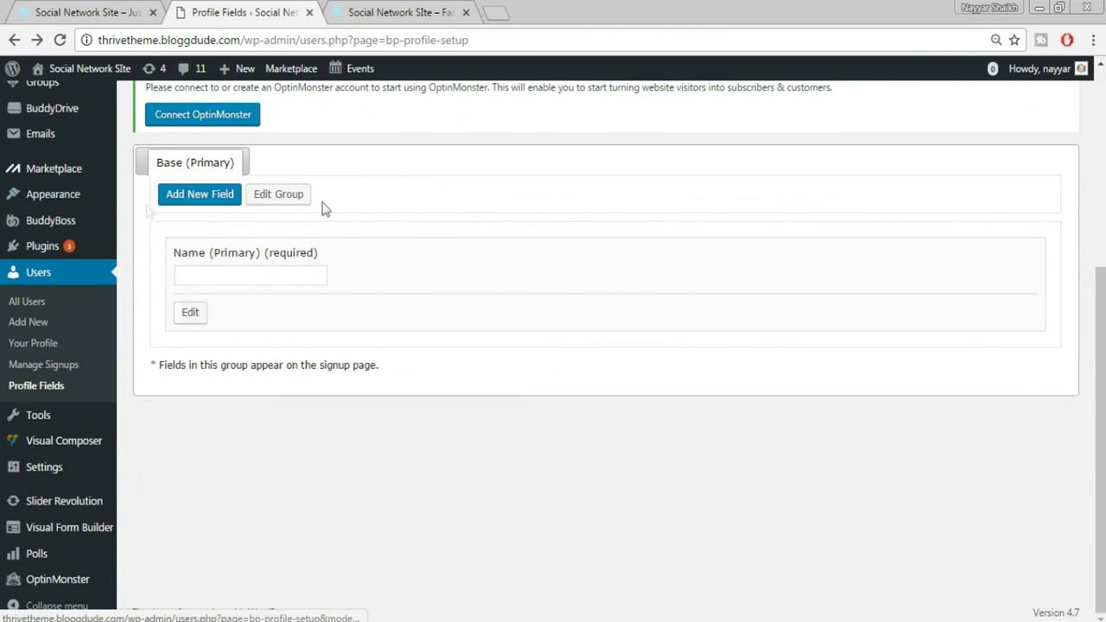
click(203, 198)
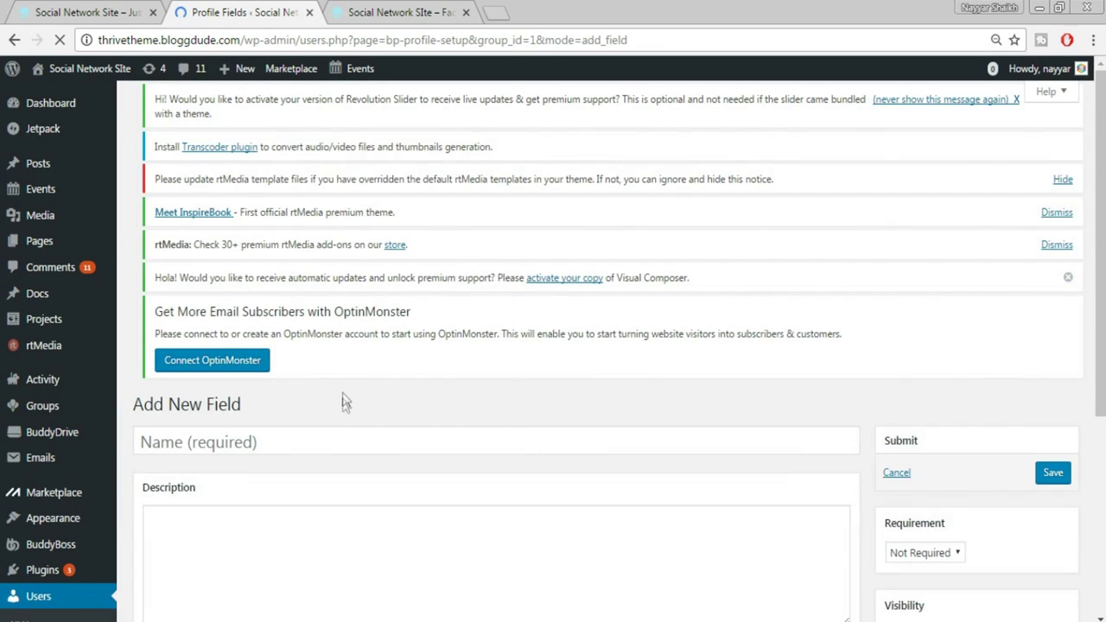
Name the new field 'Date of Birth' with the description 'Please provide your date of birth.'
click(321, 404)
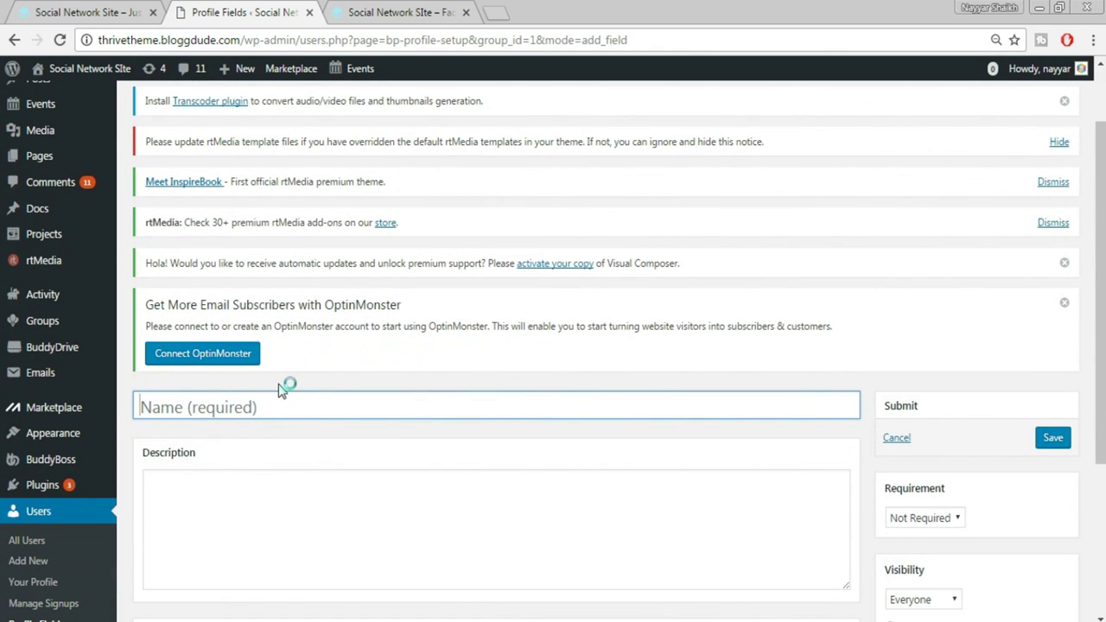
text(Date of Birth)
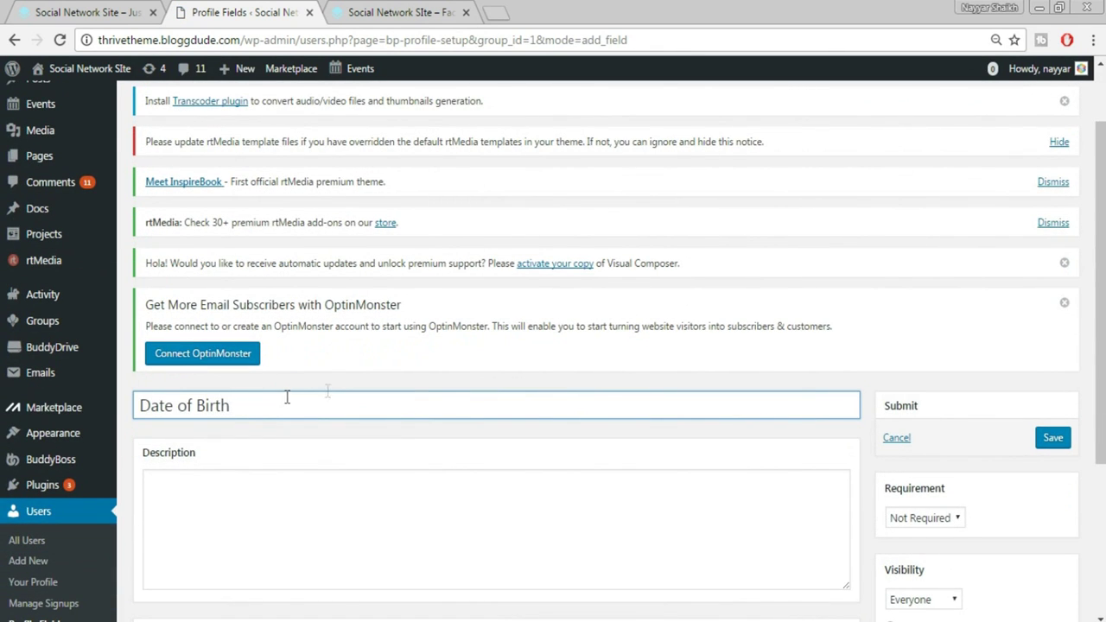
scroll(287, 397, down, 2)
click(289, 396)
text(Please provide your date of birth.)
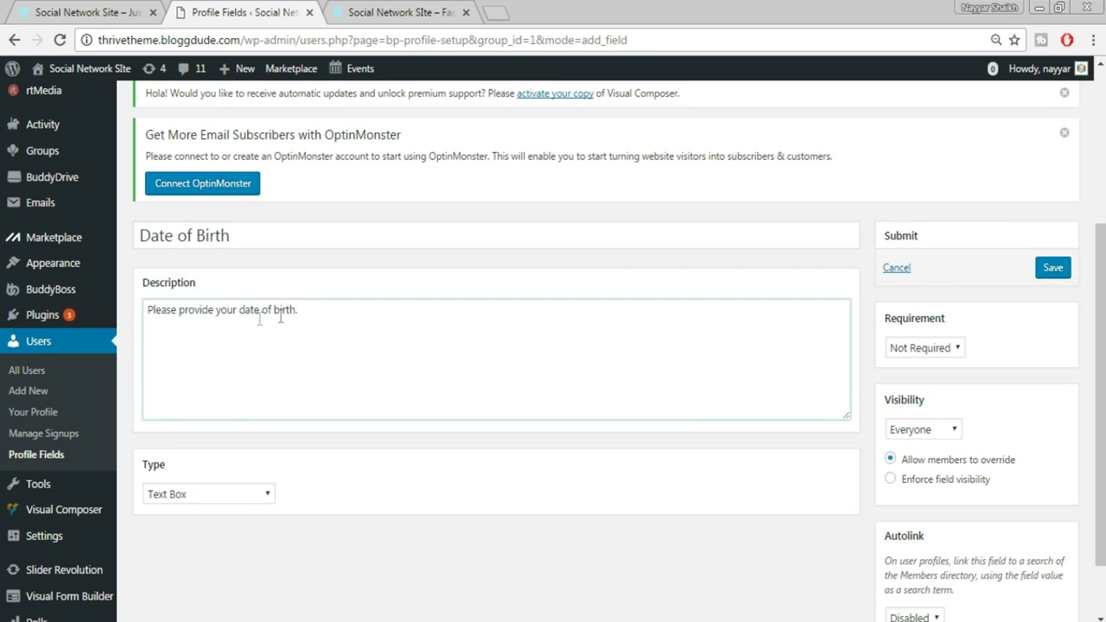
drag(147, 465, 168, 465)
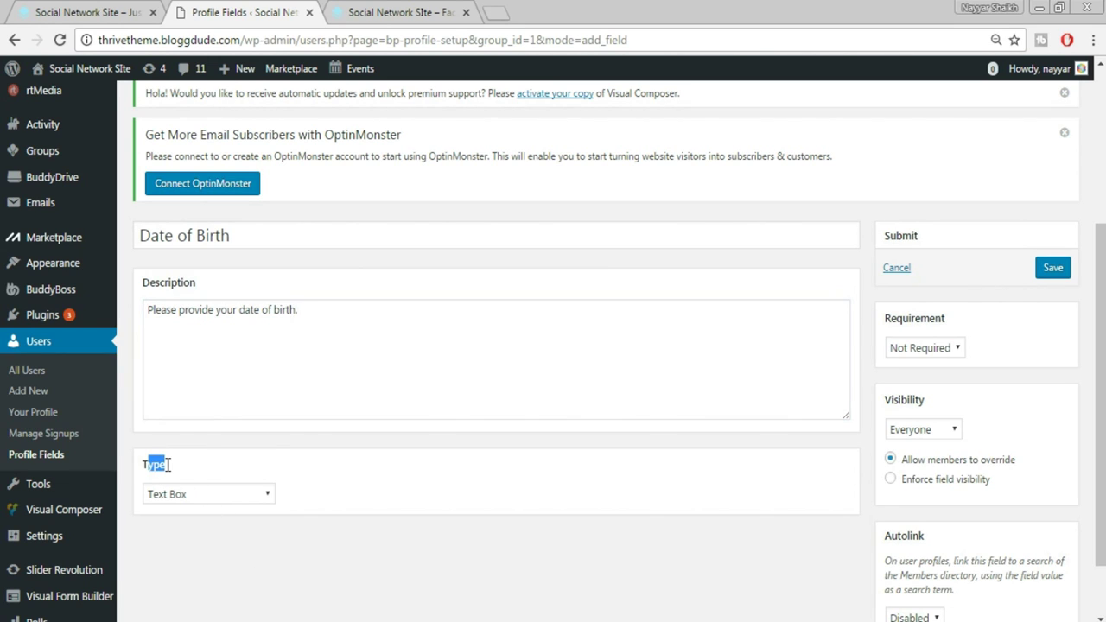
Set the field type to Date Selector
click(208, 493)
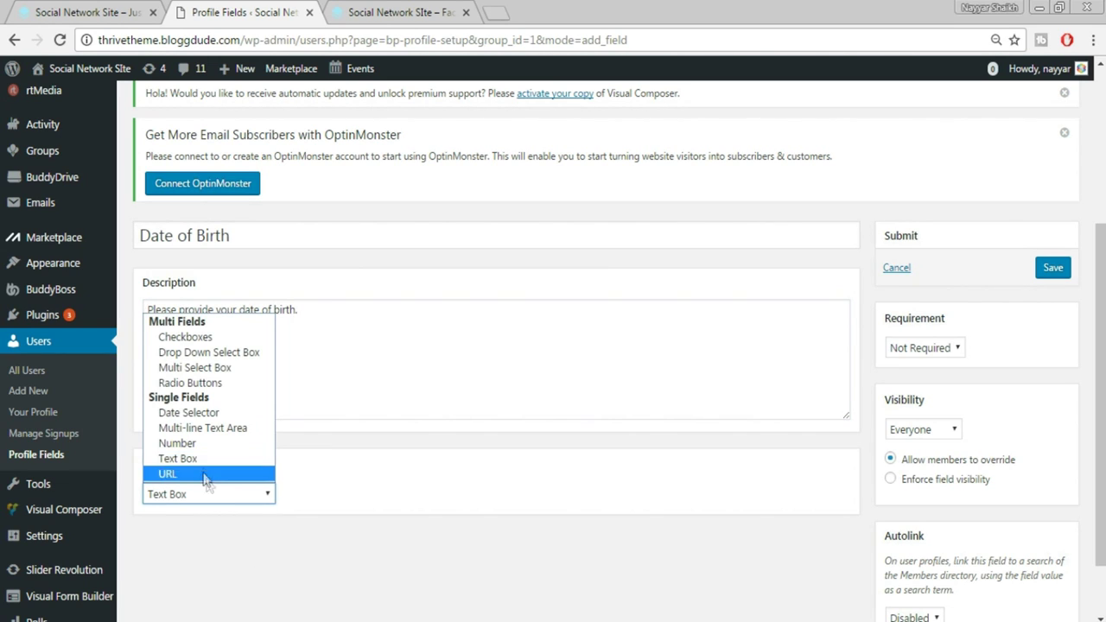
click(216, 413)
scroll(452, 516, down, 2)
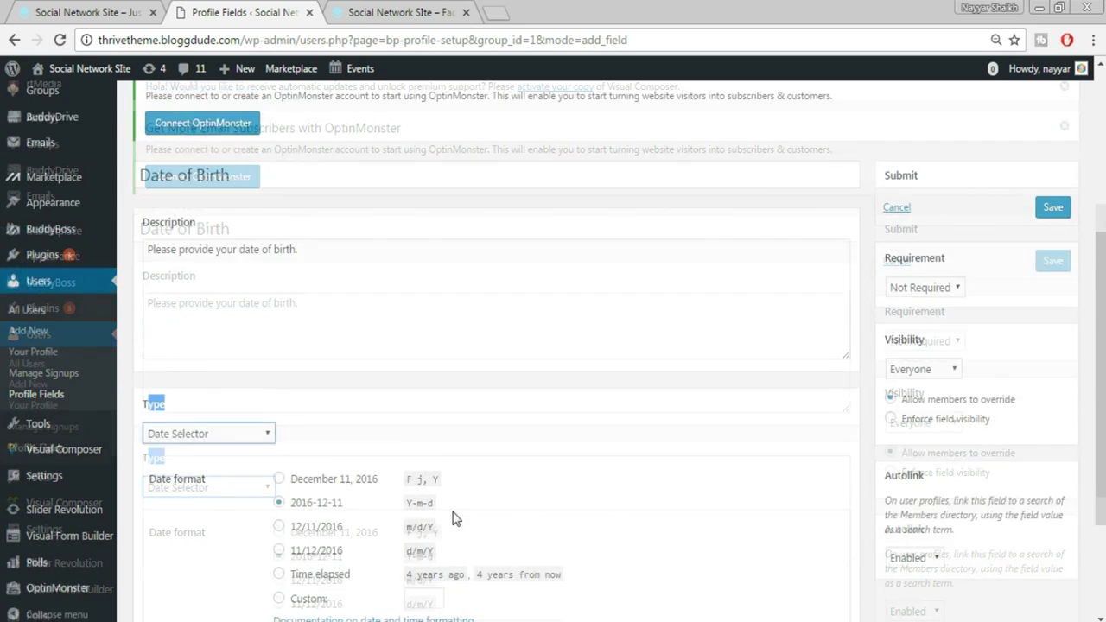
click(518, 398)
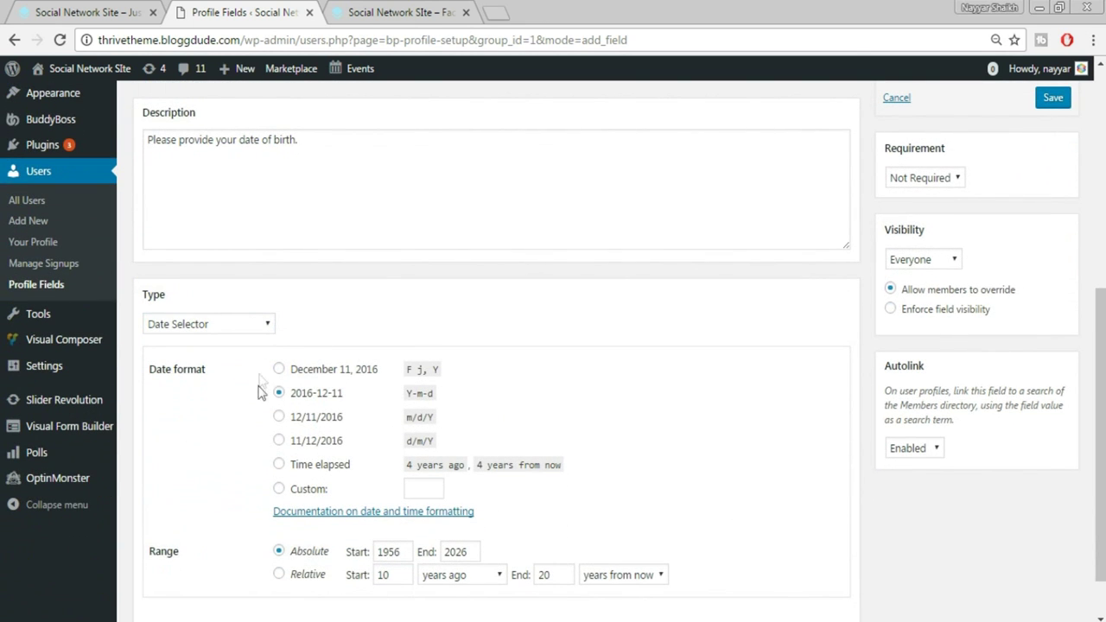
scroll(344, 427, down, 1)
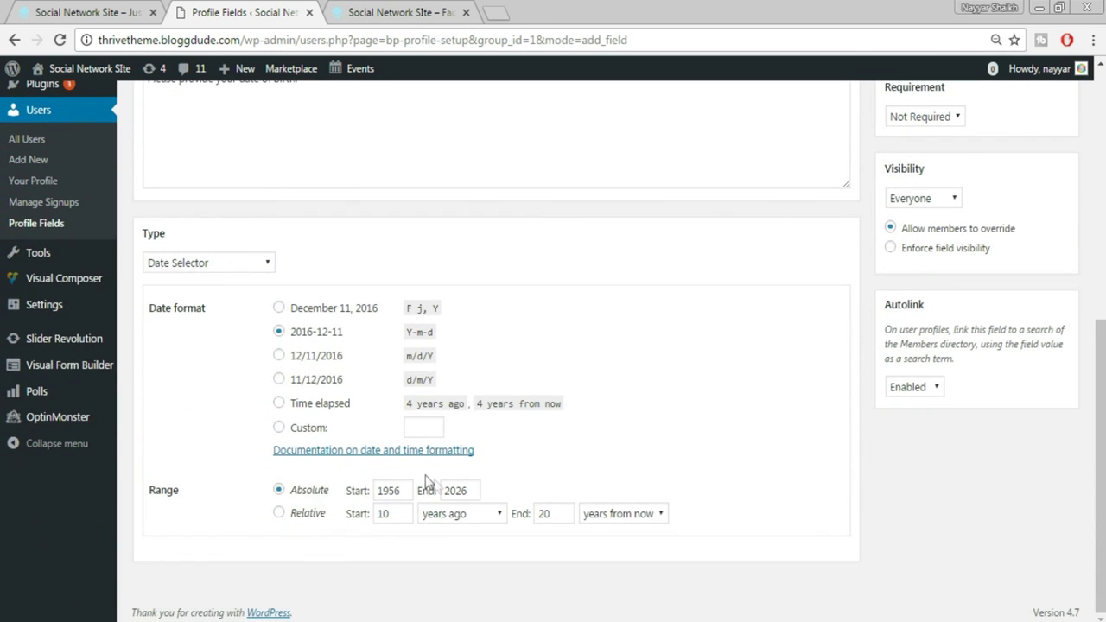
scroll(536, 471, up, 2)
scroll(216, 413, up, 2)
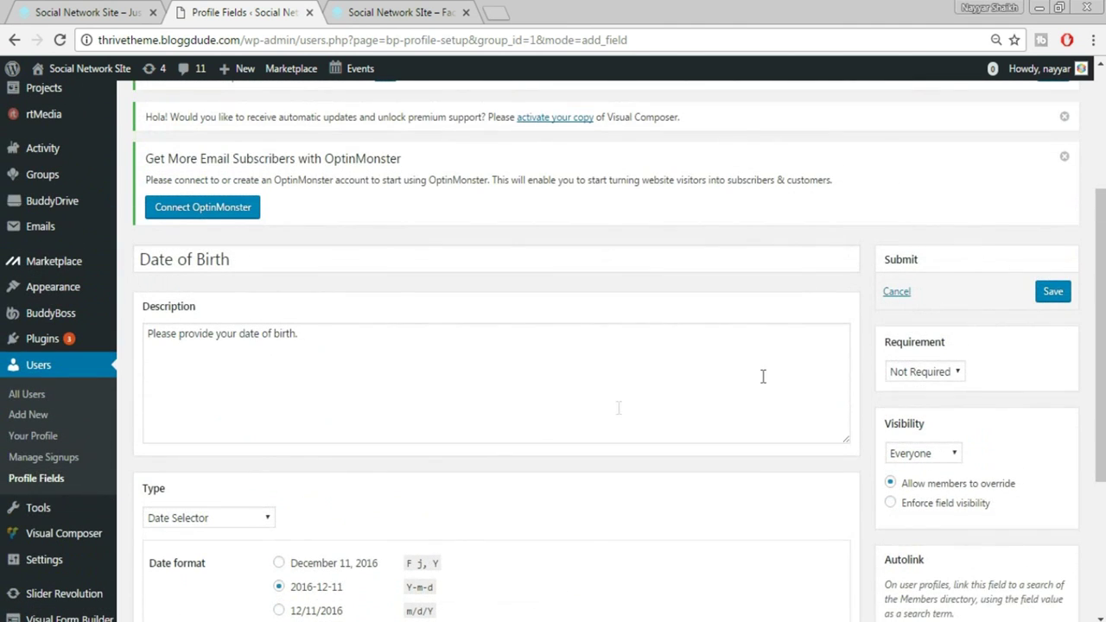
Make Date of Birth Required, keep visibility as Everyone, and save the field
click(931, 374)
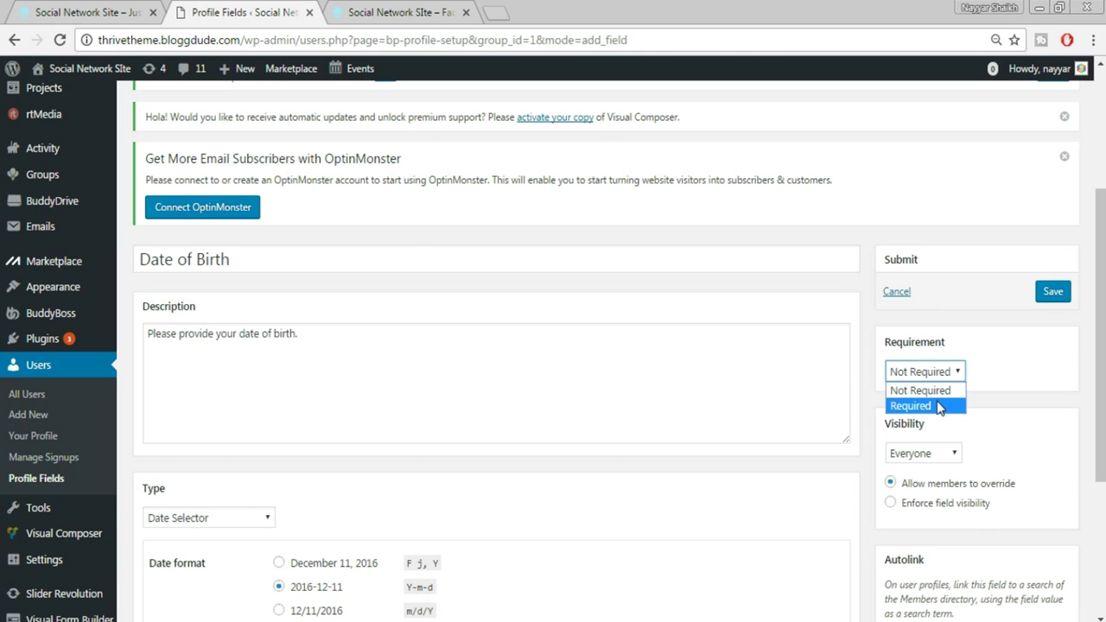
click(935, 405)
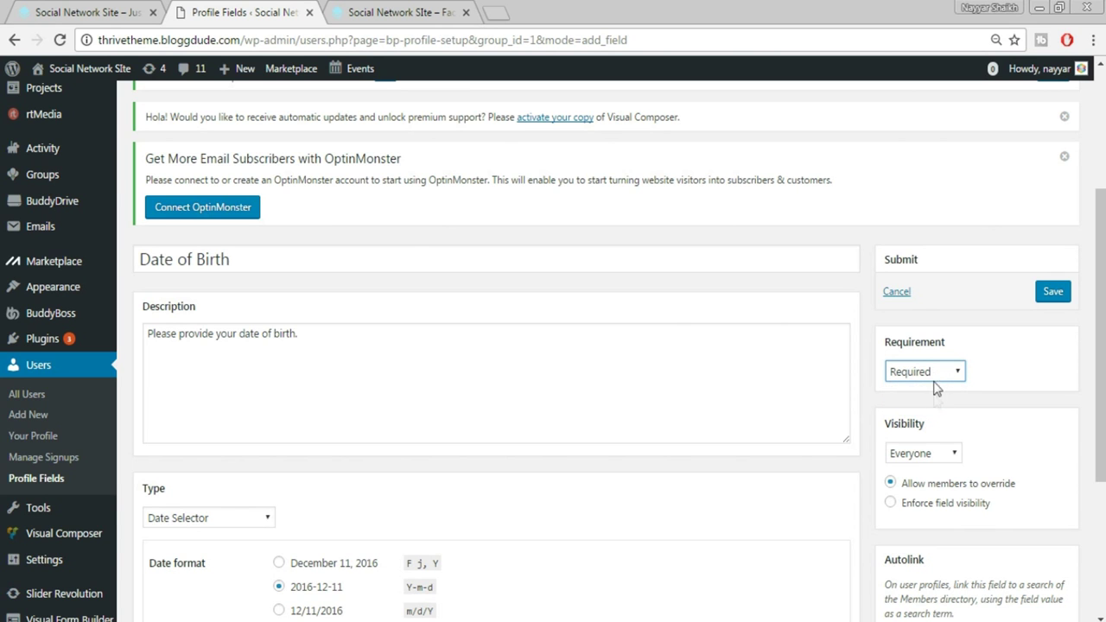
scroll(1000, 421, down, 2)
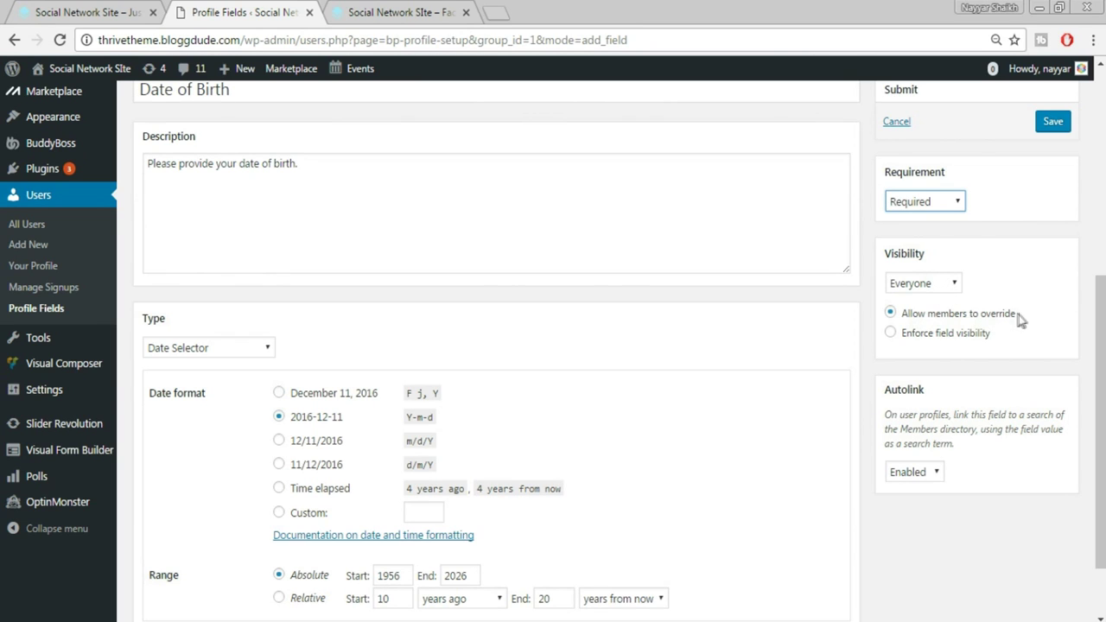
click(924, 288)
click(912, 302)
click(917, 285)
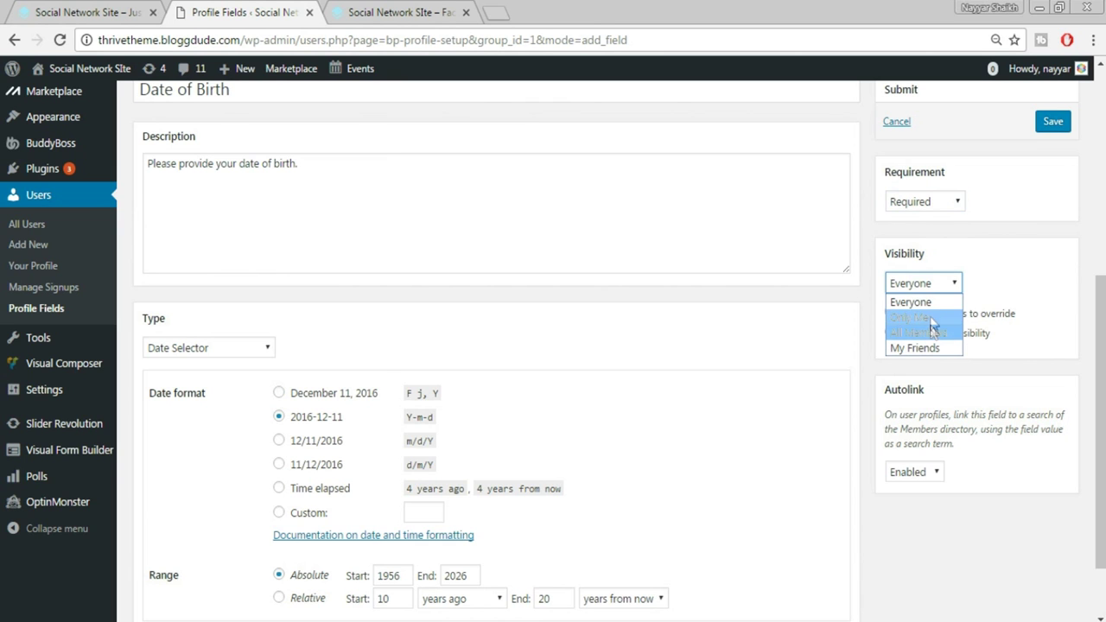
click(924, 296)
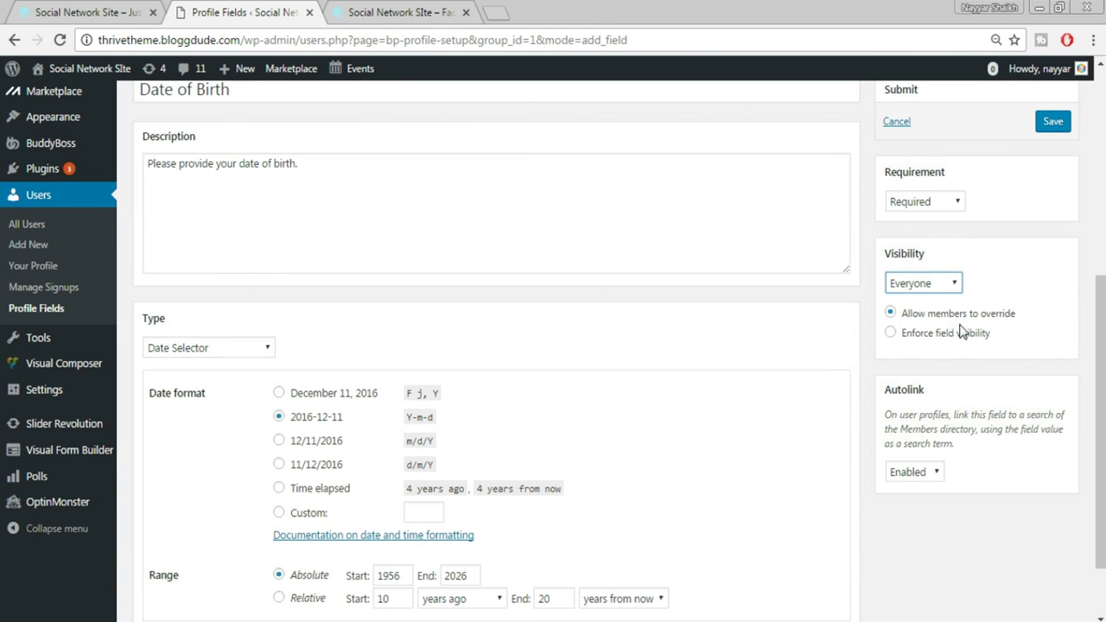
scroll(1002, 447, down, 1)
scroll(1037, 484, up, 5)
click(1053, 523)
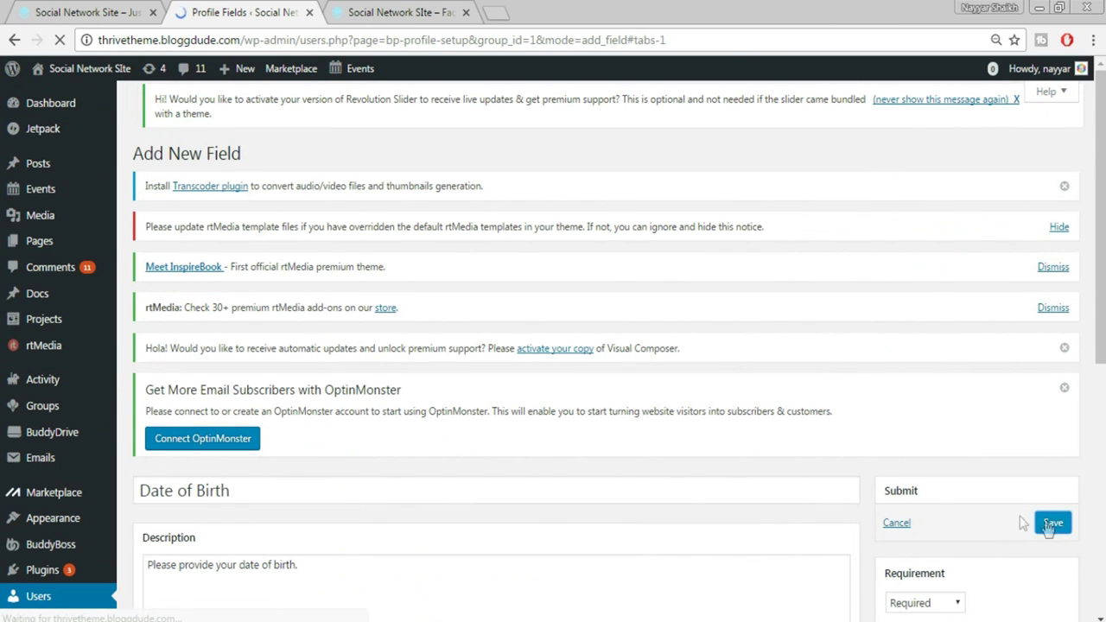
scroll(489, 568, down, 3)
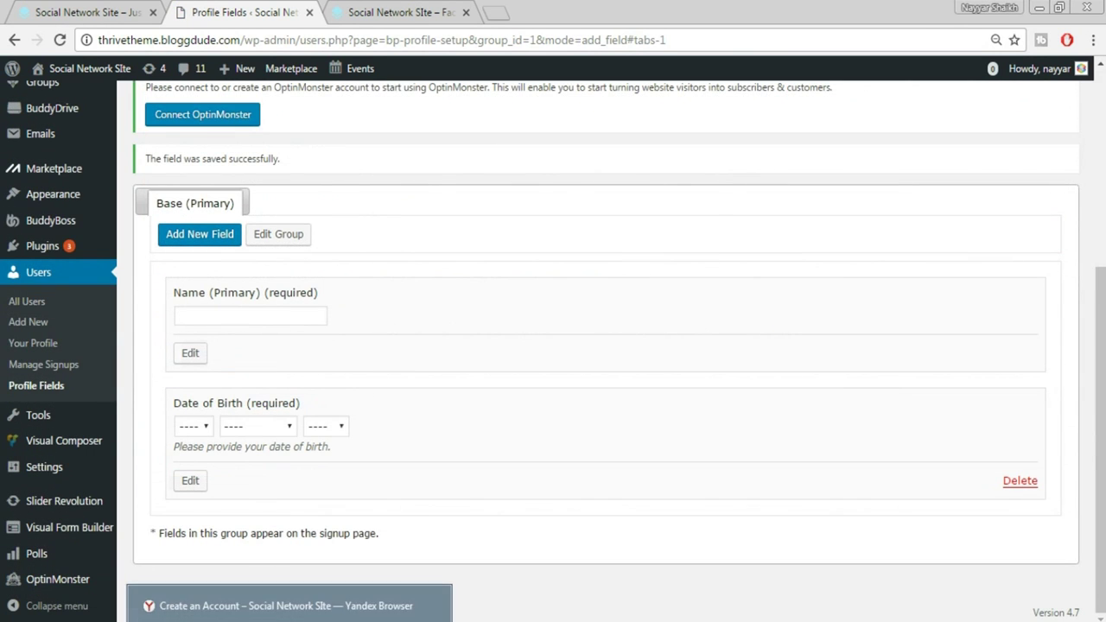
Reload the sign-up page, fill in the new member with birth year 1994, and submit
click(285, 603)
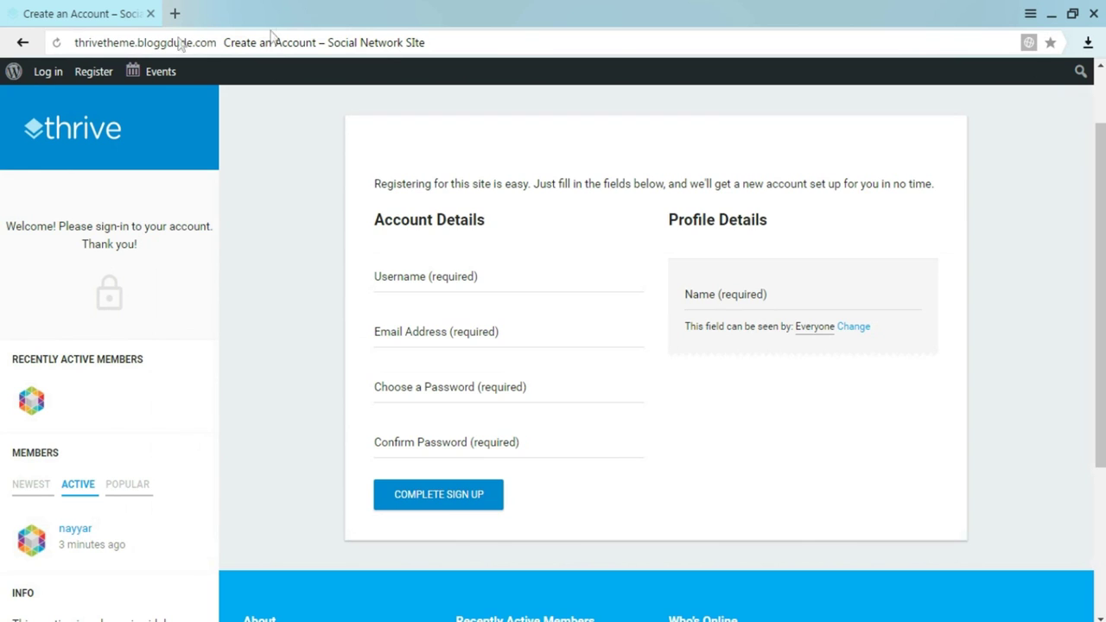
click(56, 42)
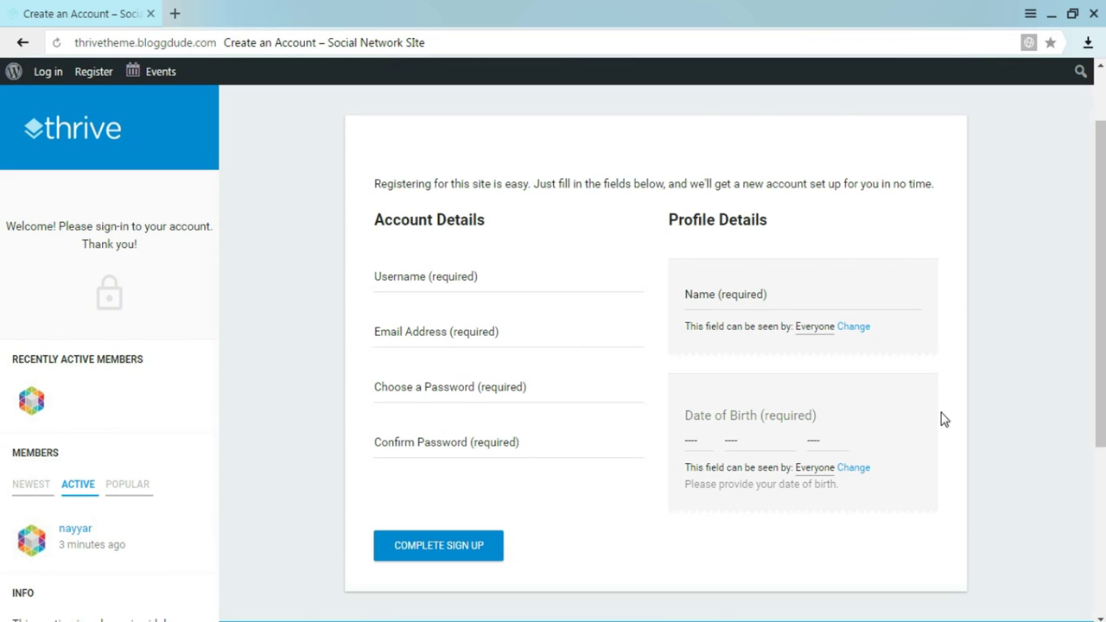
click(506, 271)
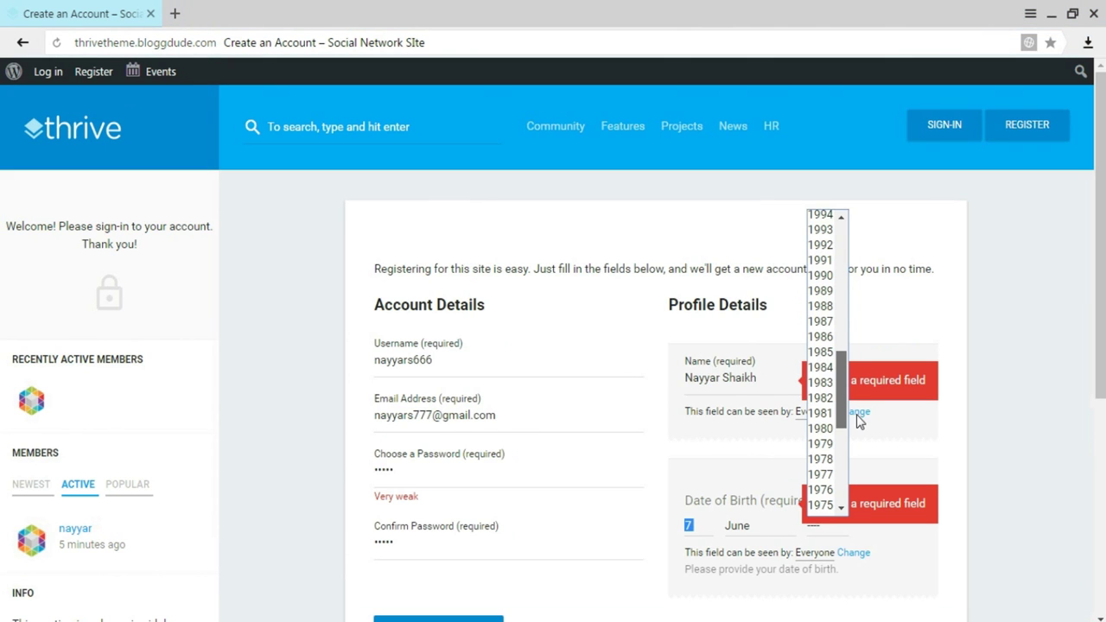
click(821, 218)
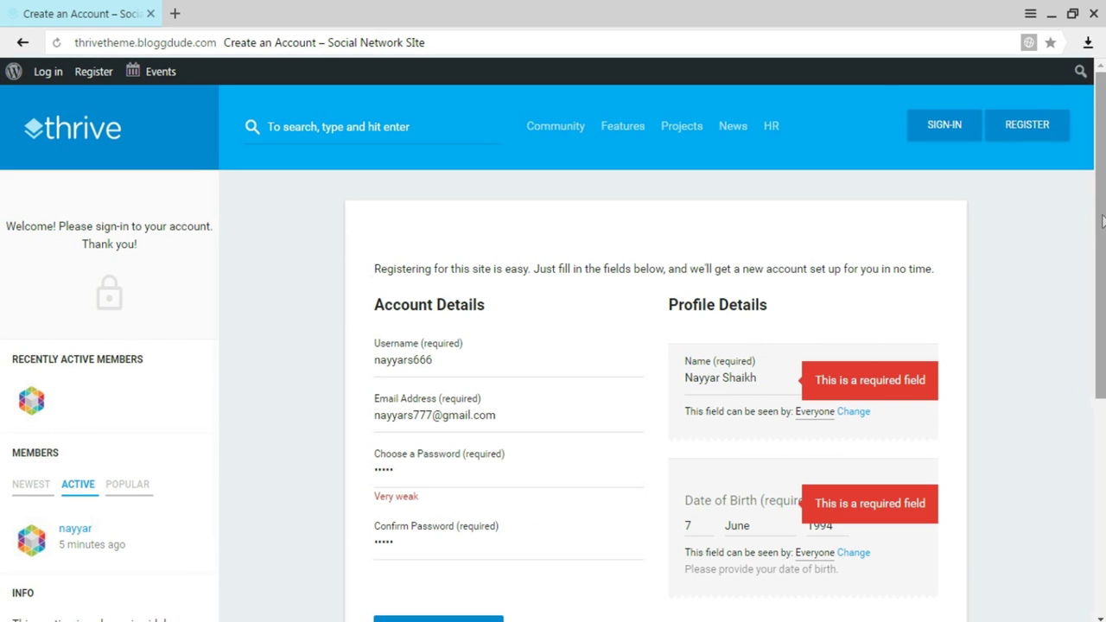
drag(1102, 222, 1103, 348)
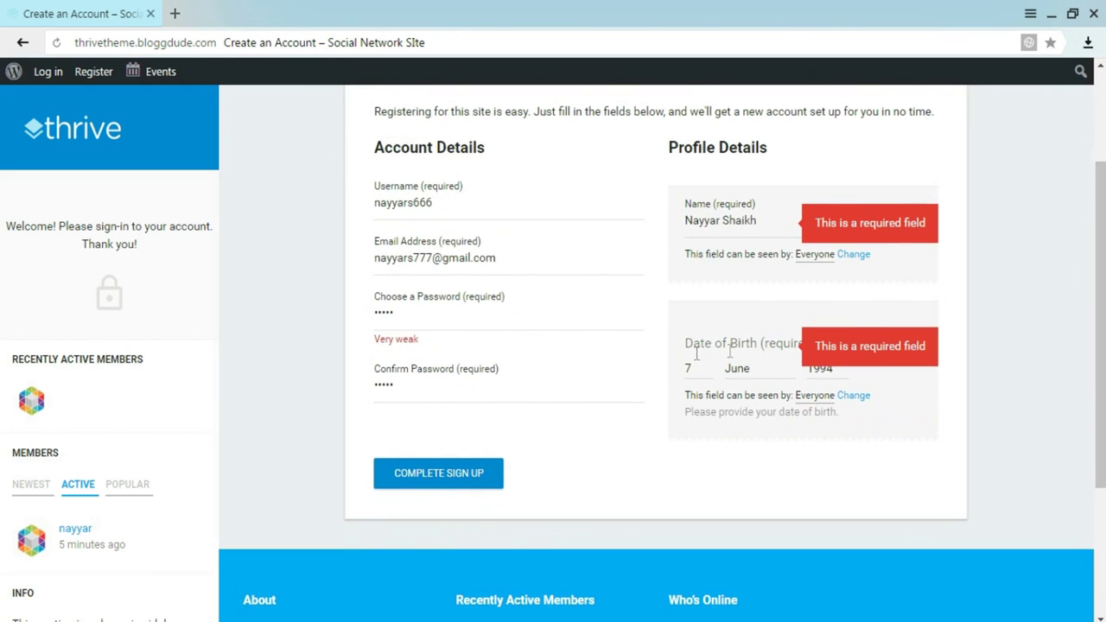
click(435, 486)
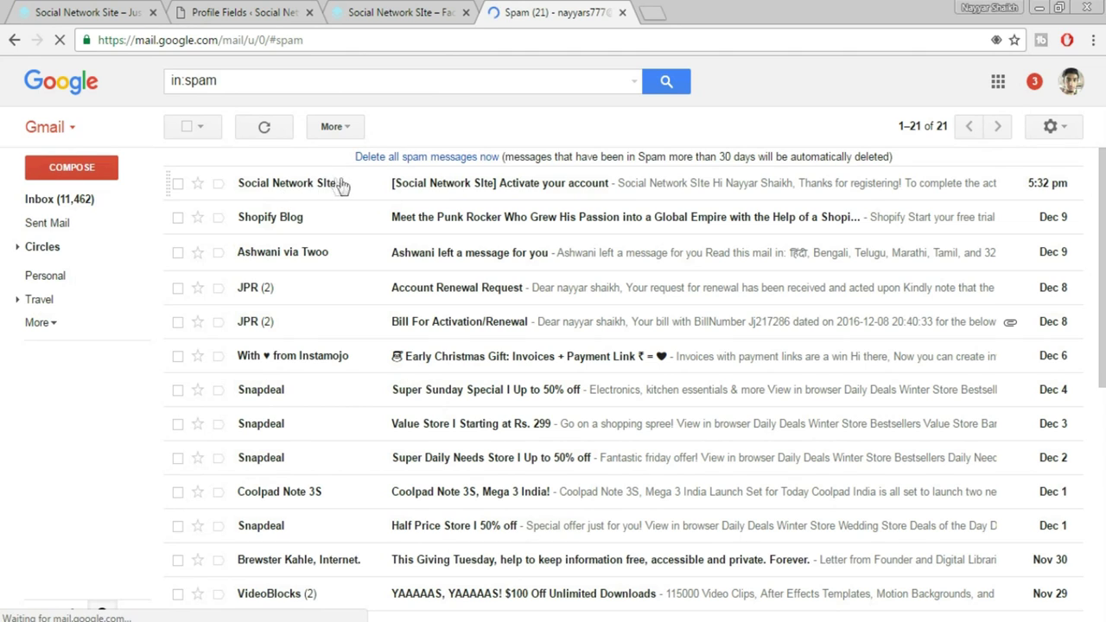
Open the 'Activate your account' email from Spam and copy its activation link address
click(488, 189)
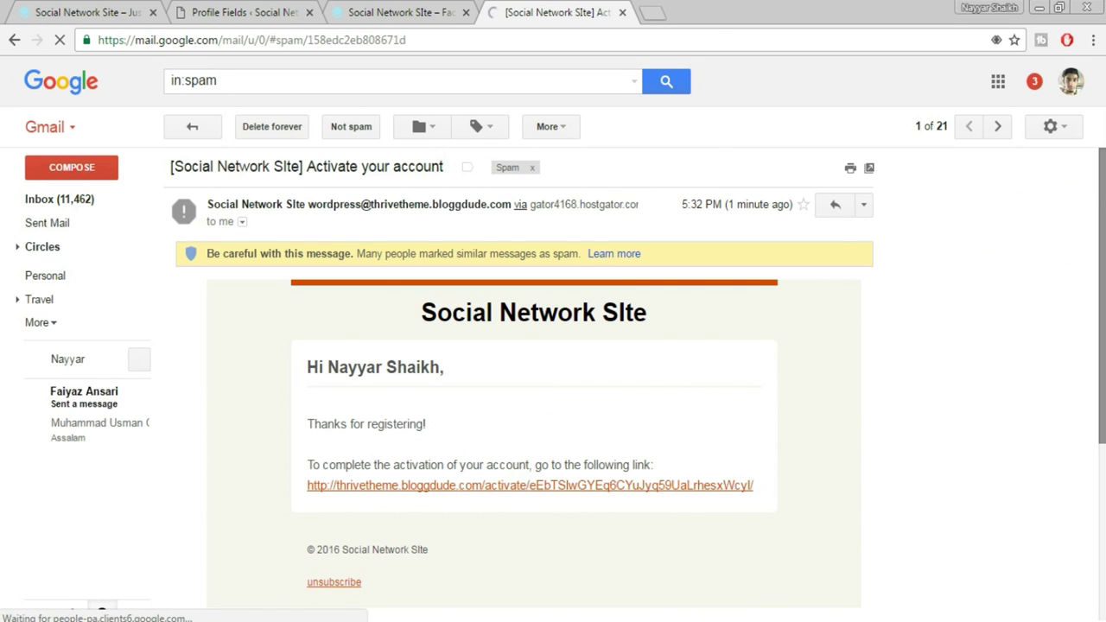
scroll(1014, 244, down, 2)
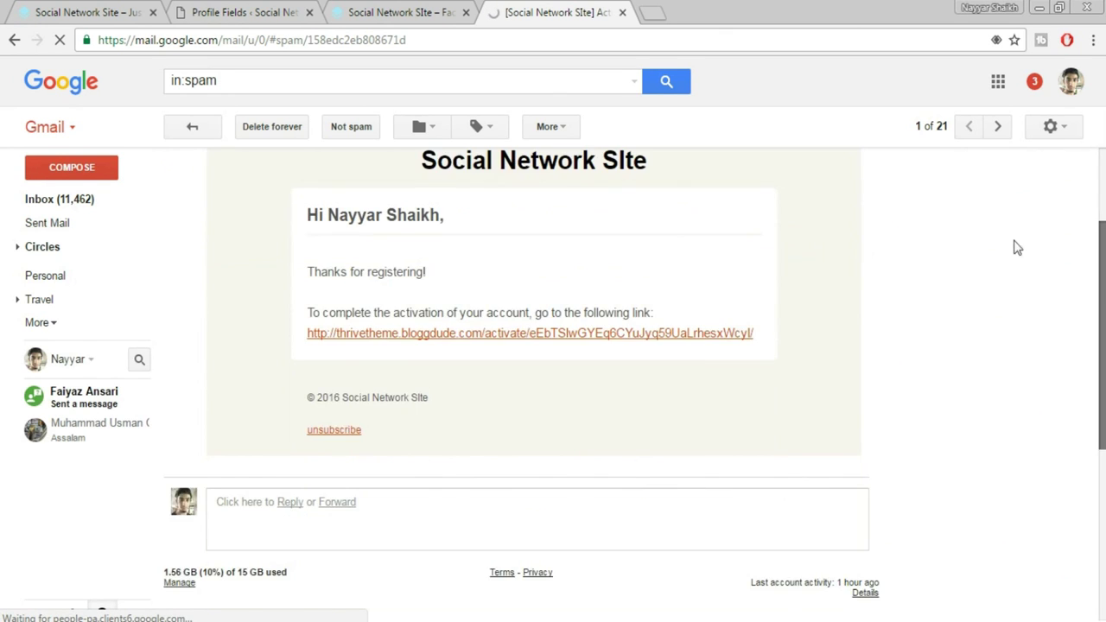
click(615, 333)
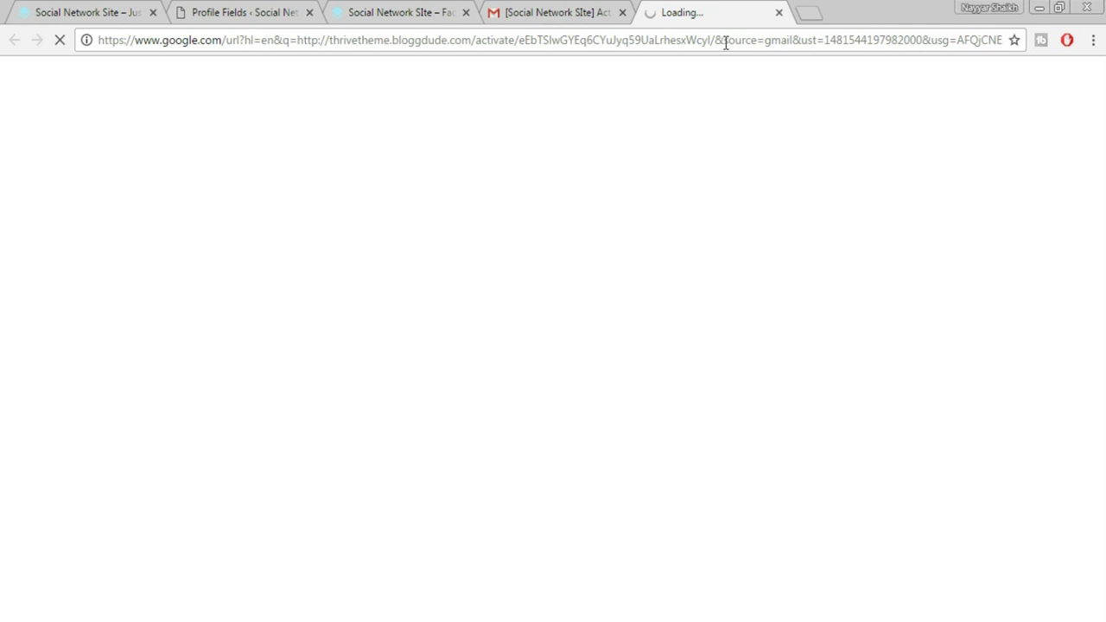
click(778, 13)
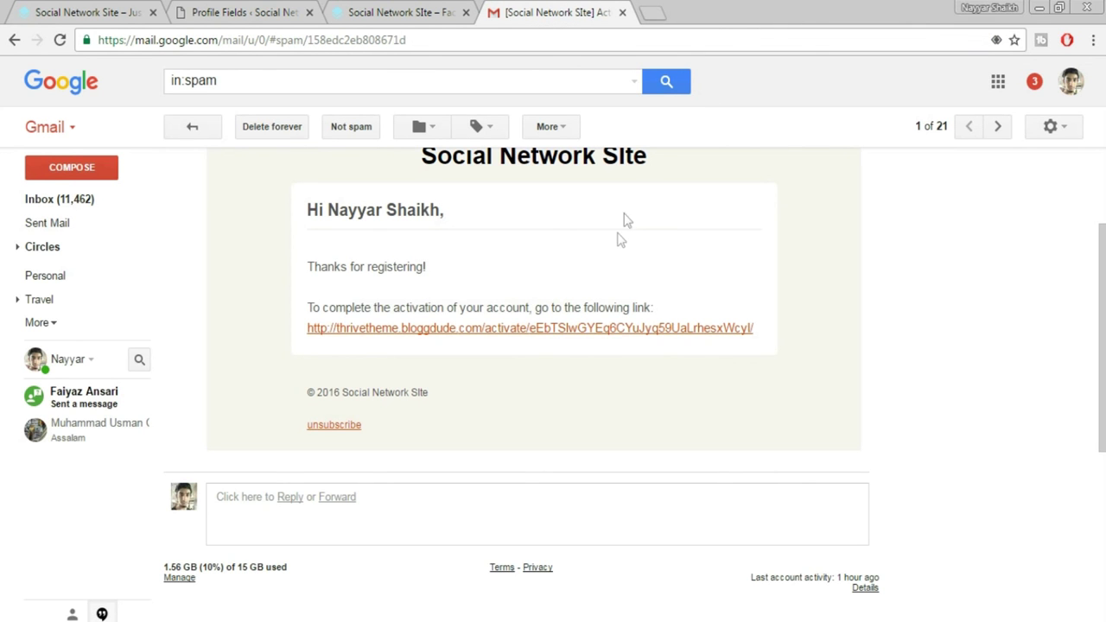
right_click(570, 337)
click(605, 429)
Load the copied activation link in a new tab, then log in as the new member
key(alt+Tab)
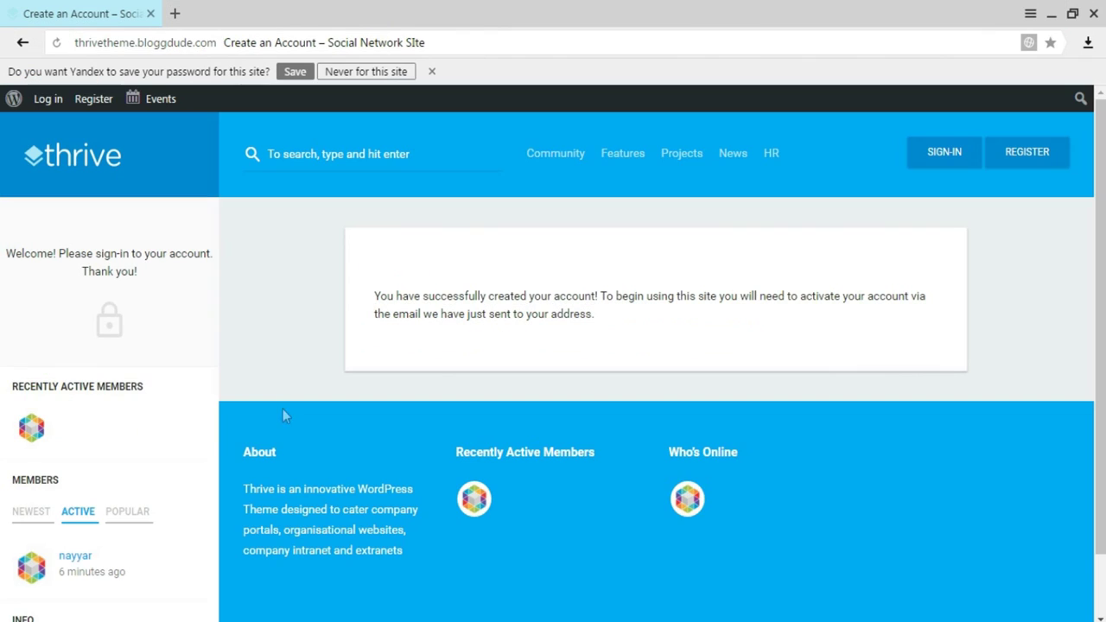
click(175, 13)
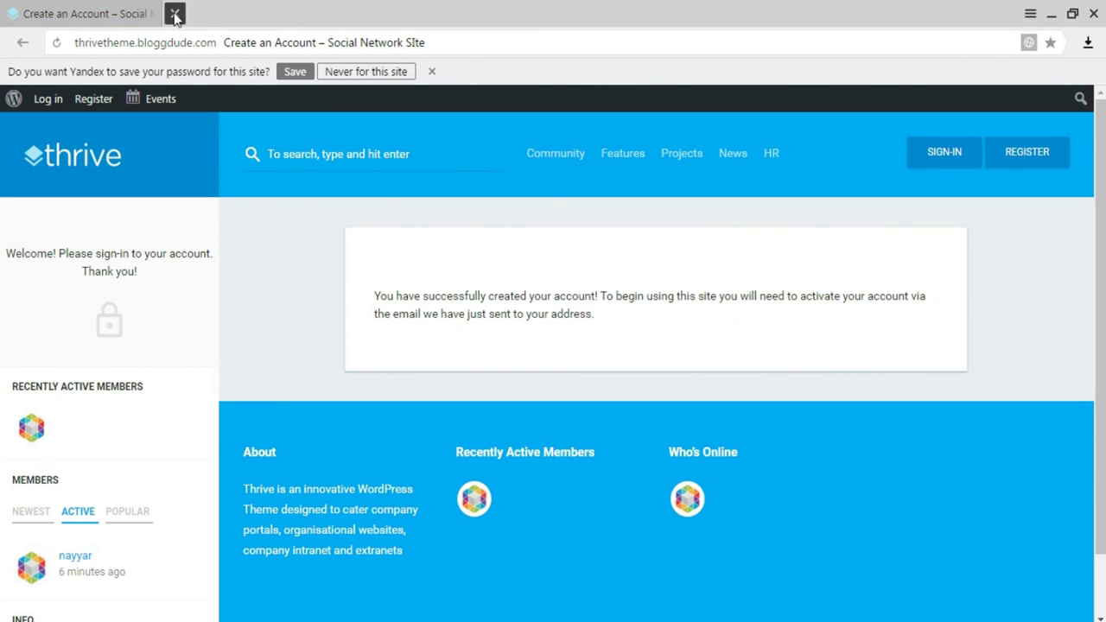
key(Return)
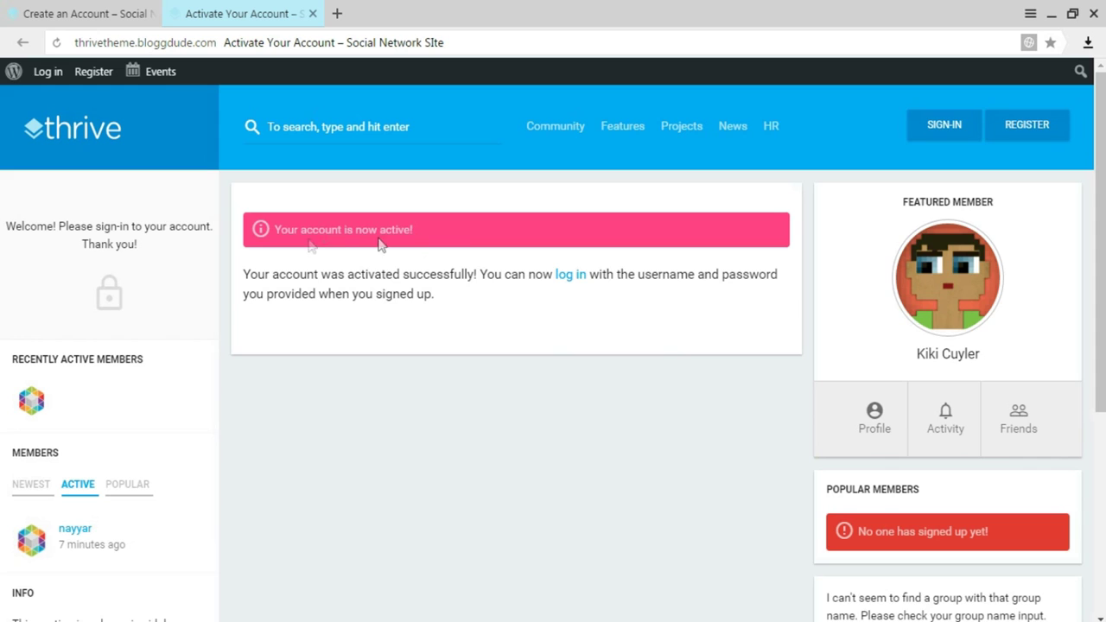
click(570, 275)
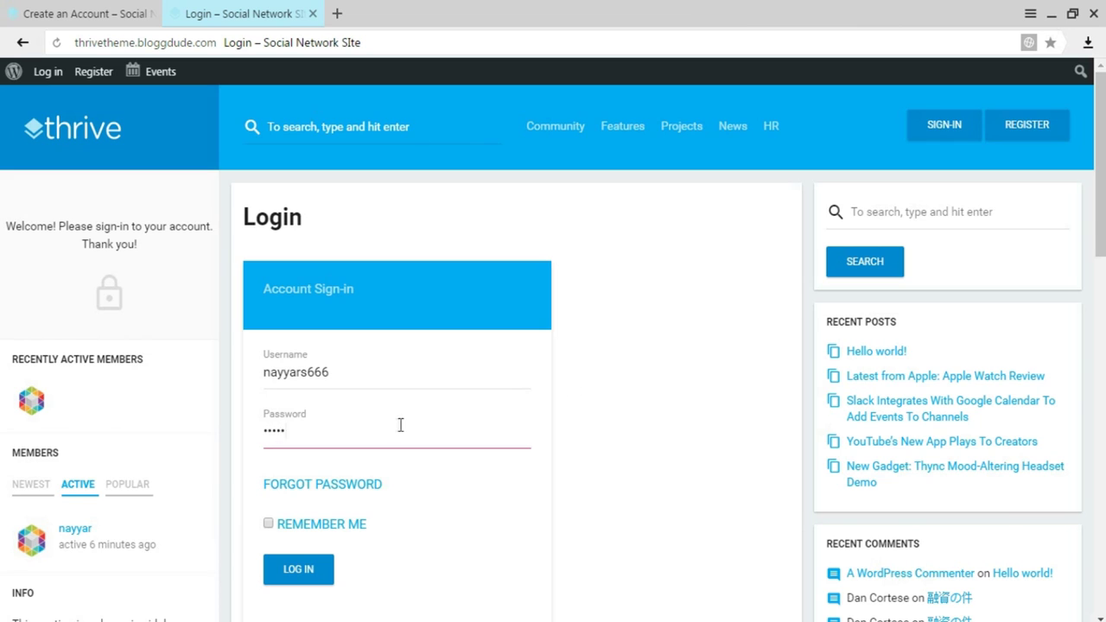
click(314, 570)
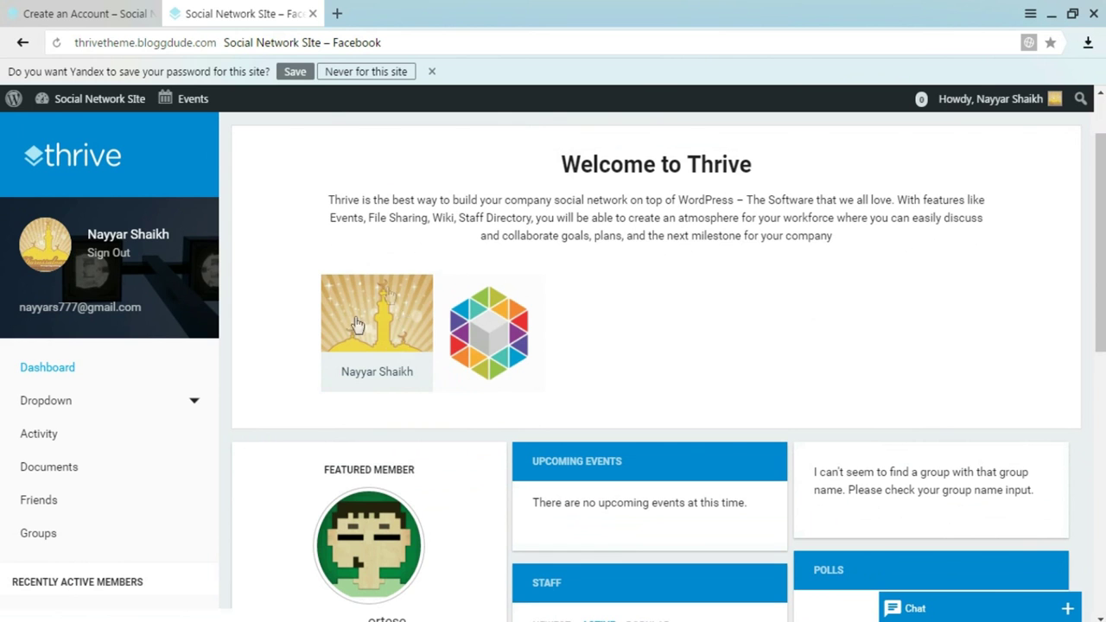
Dismiss the save-password prompt and open the profile of the member with the hexagon avatar
scroll(1078, 319, down, 5)
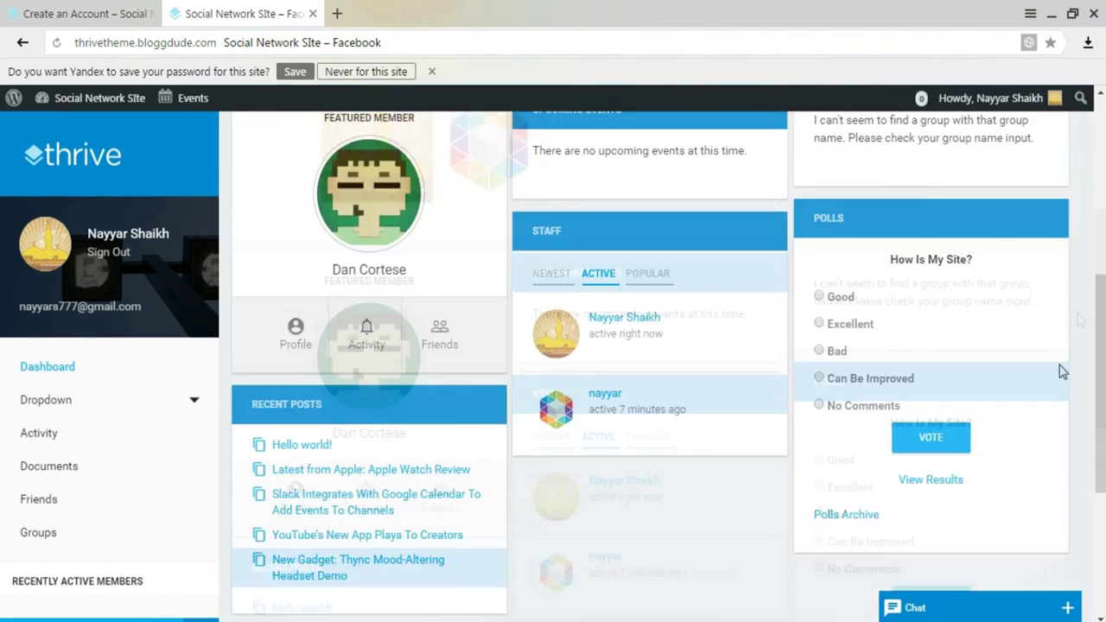
scroll(1048, 395, up, 6)
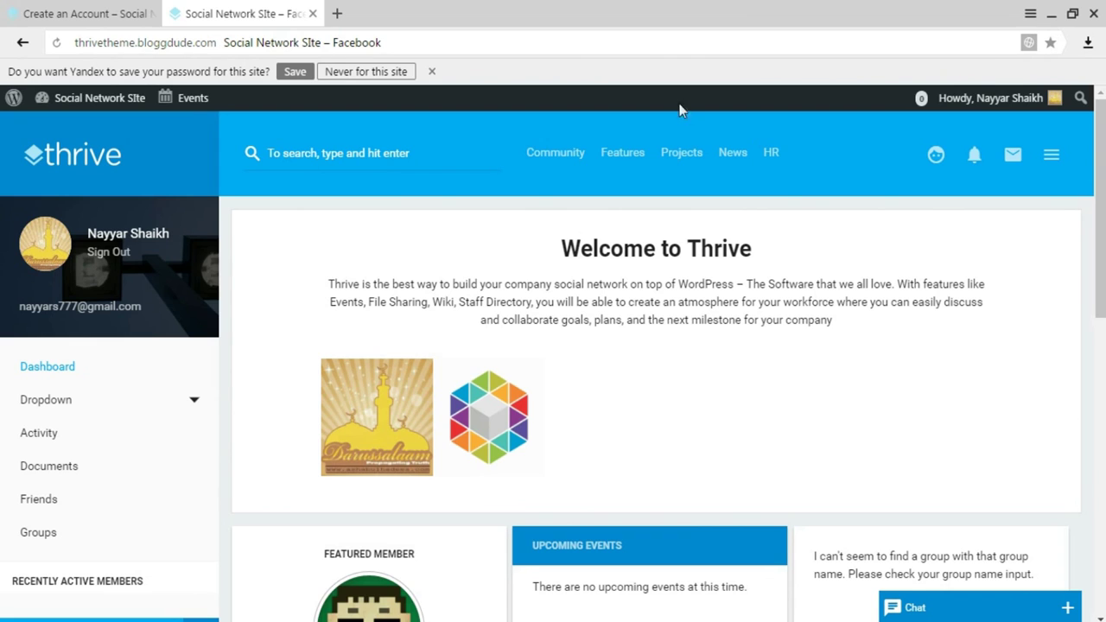
click(433, 72)
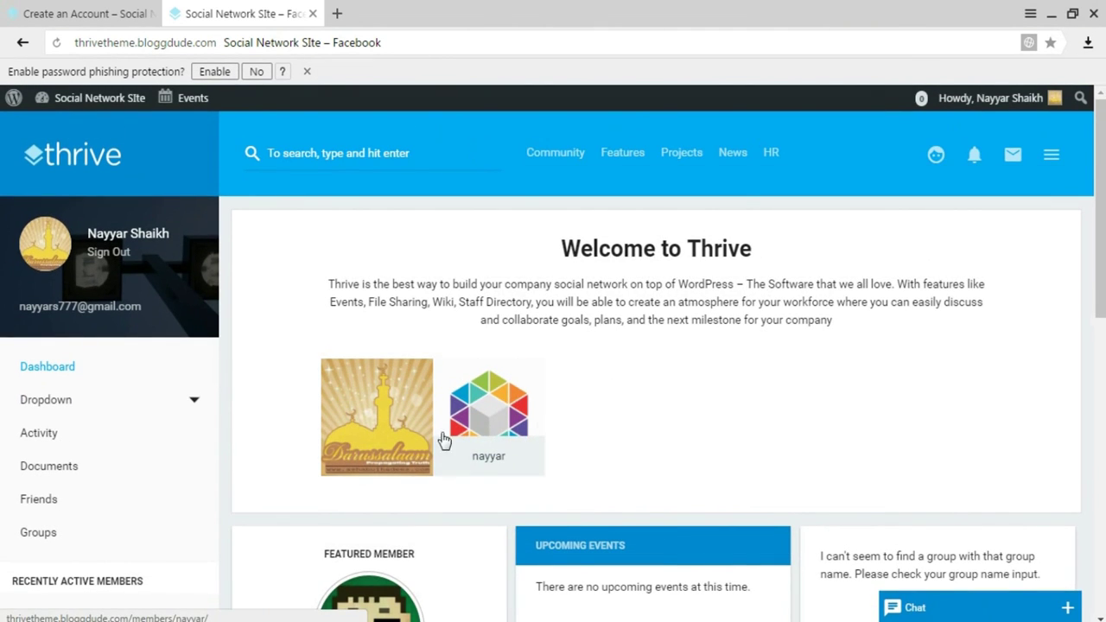
click(490, 419)
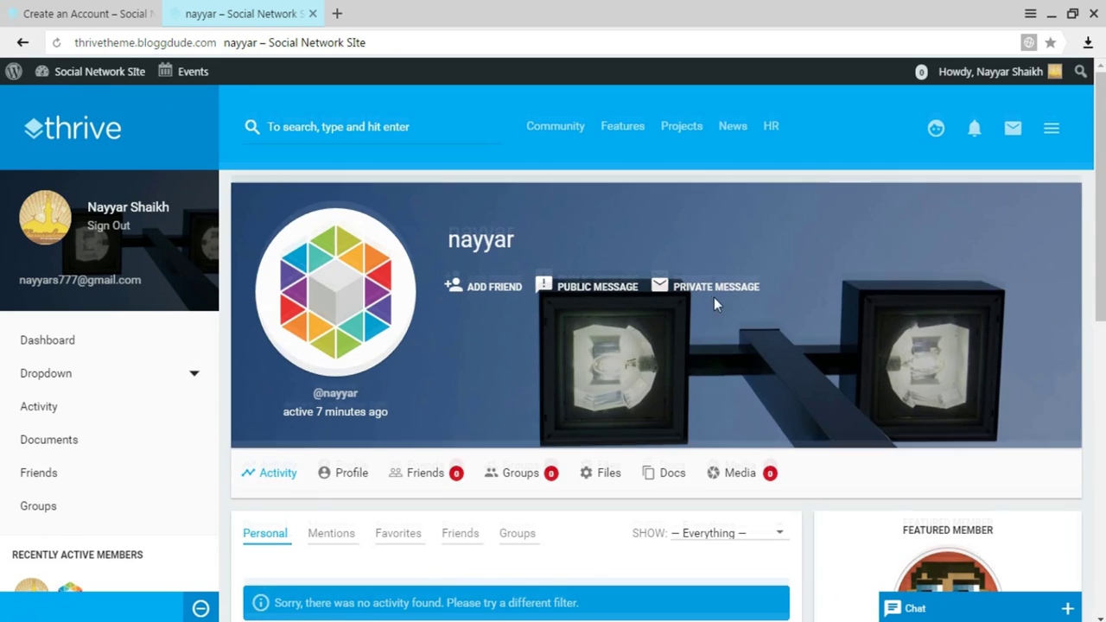
Send this member a friend request and start a public message to them
scroll(716, 305, down, 8)
scroll(717, 317, up, 4)
scroll(720, 317, up, 4)
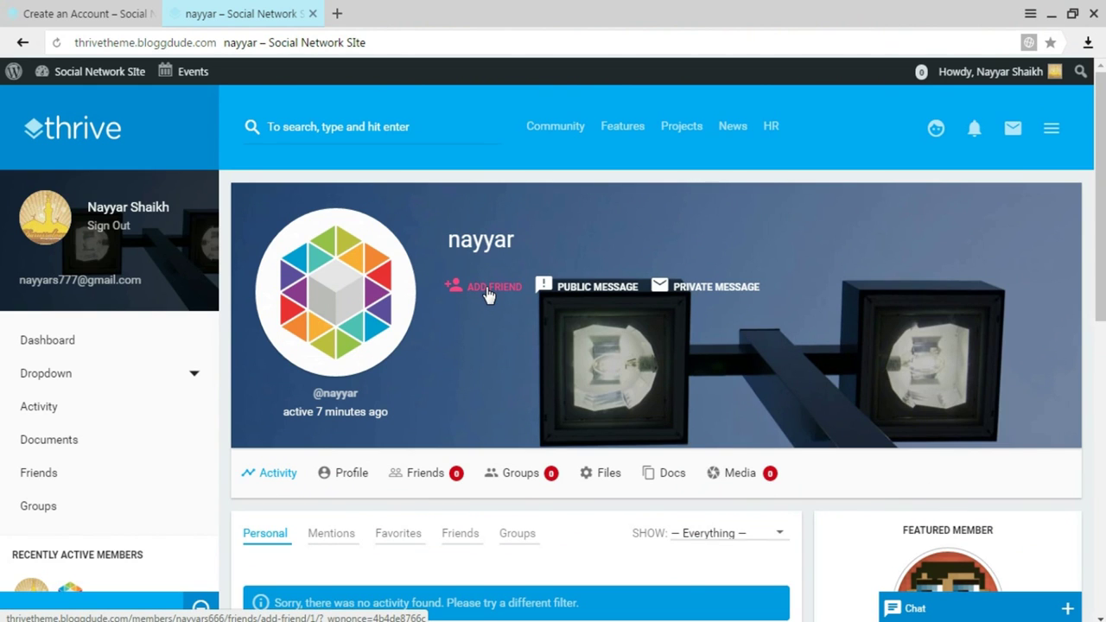
click(488, 294)
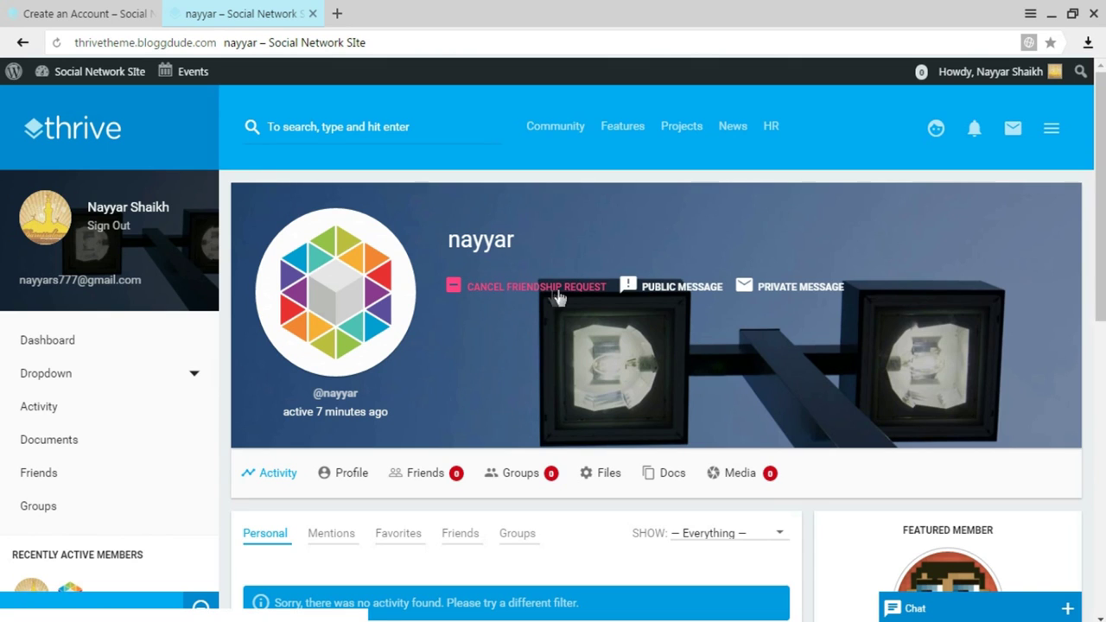
click(686, 286)
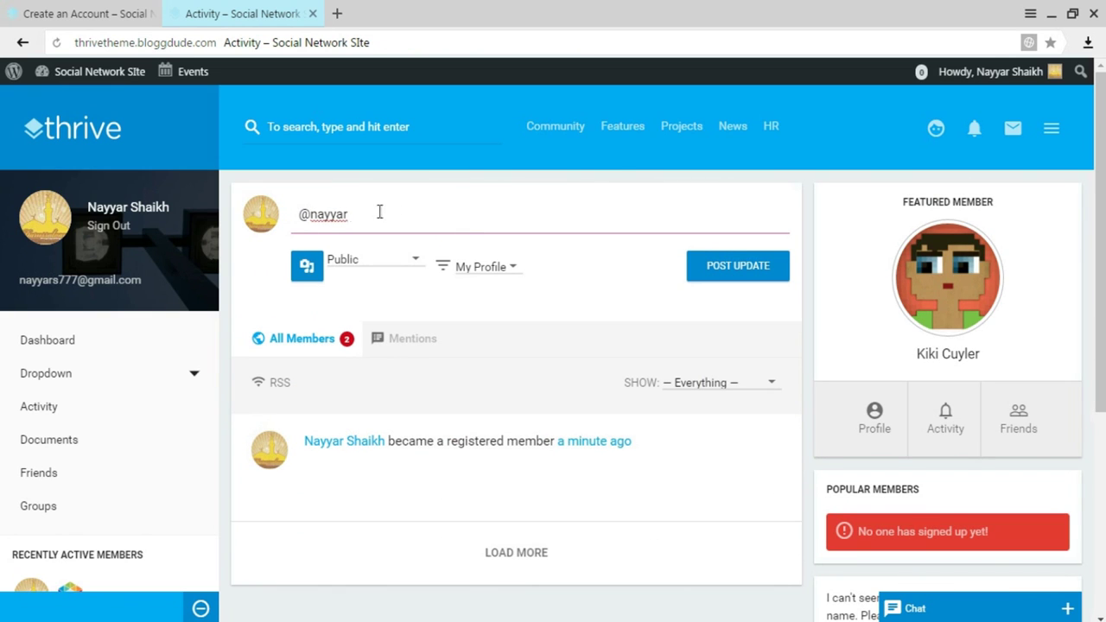
Check the member mention in the What's new box and place the cursor right after it
drag(300, 216, 359, 212)
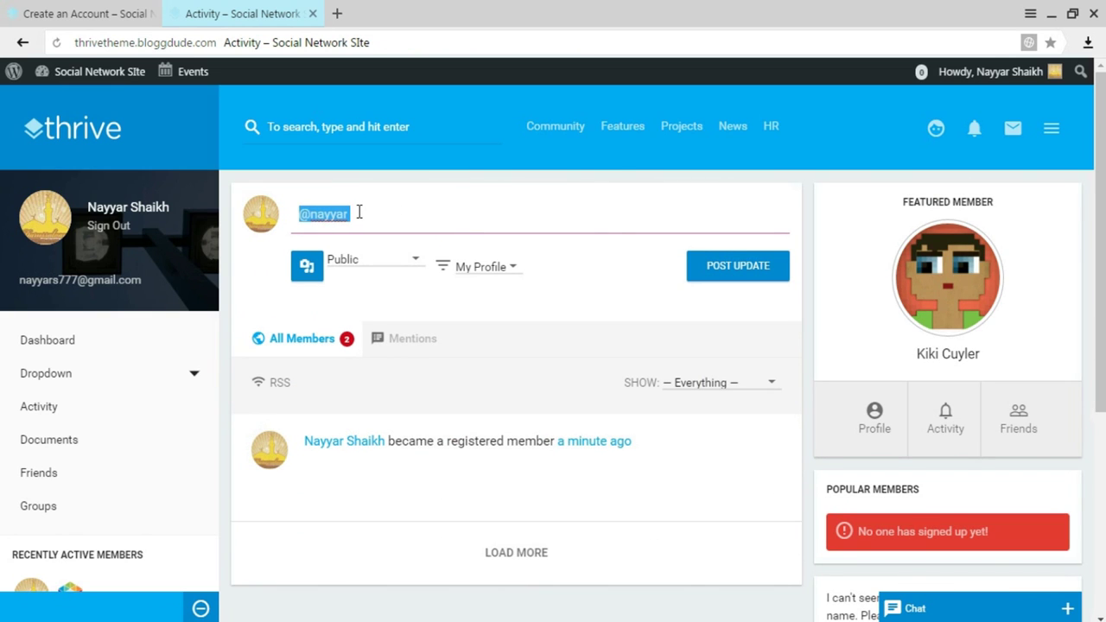
click(366, 213)
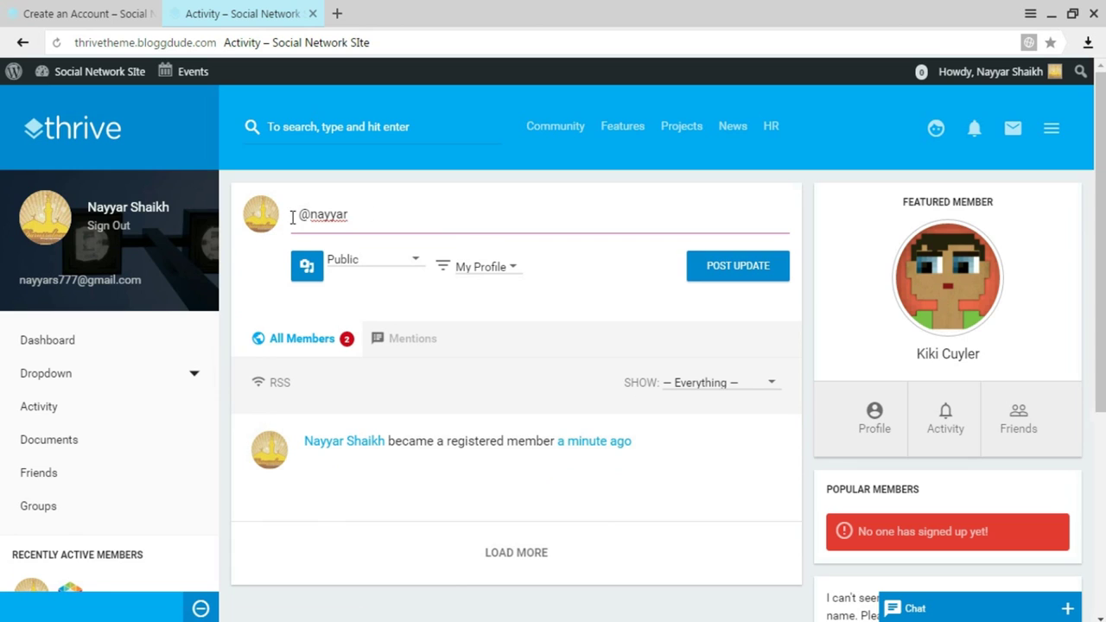
drag(302, 216, 312, 218)
click(311, 214)
drag(363, 215, 311, 219)
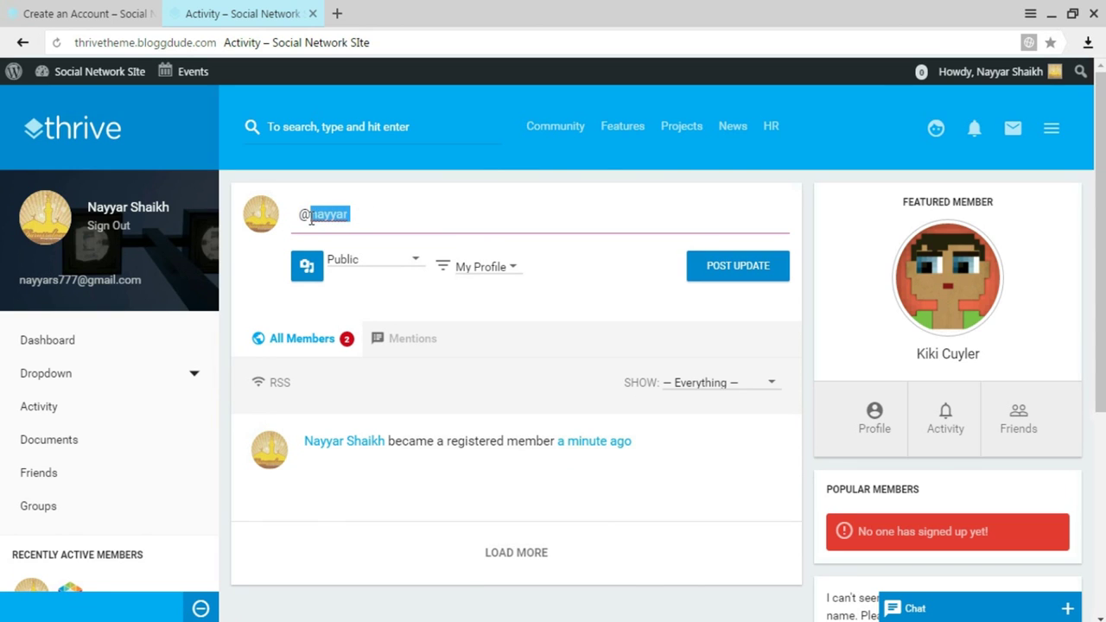
click(407, 216)
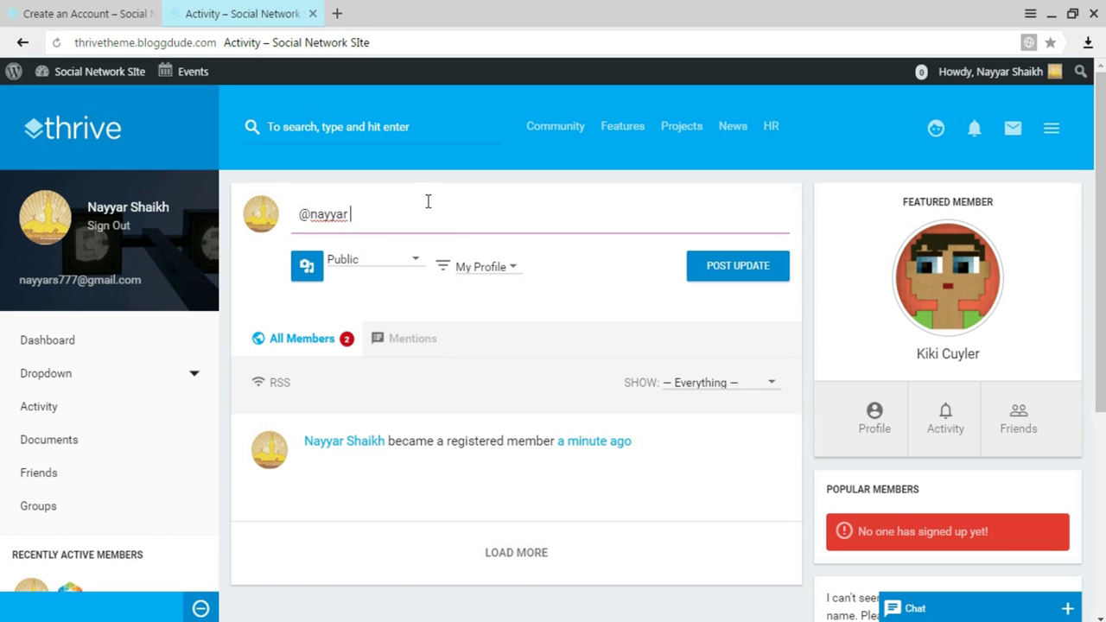
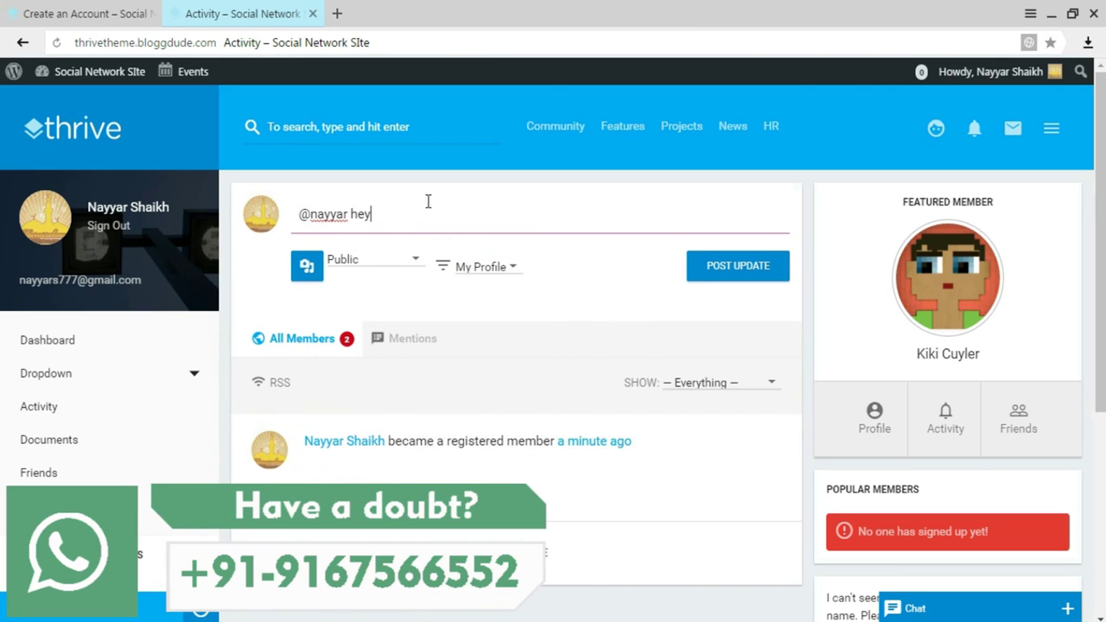
Publish the mention of the second member to the activity feed and return to their profile
click(716, 269)
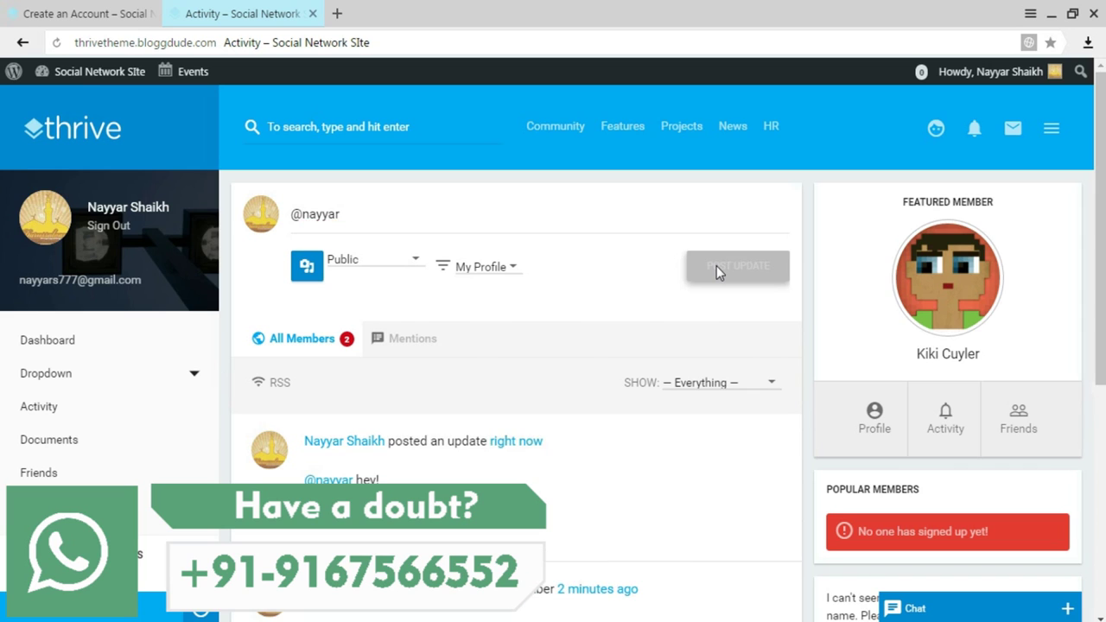
scroll(344, 389, down, 1)
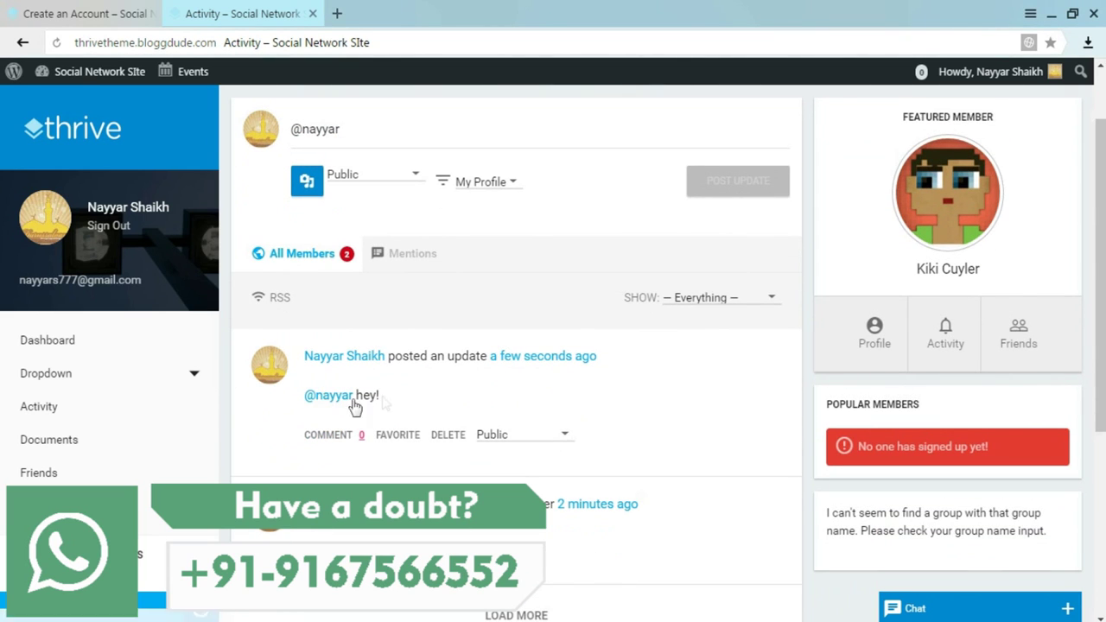
click(22, 42)
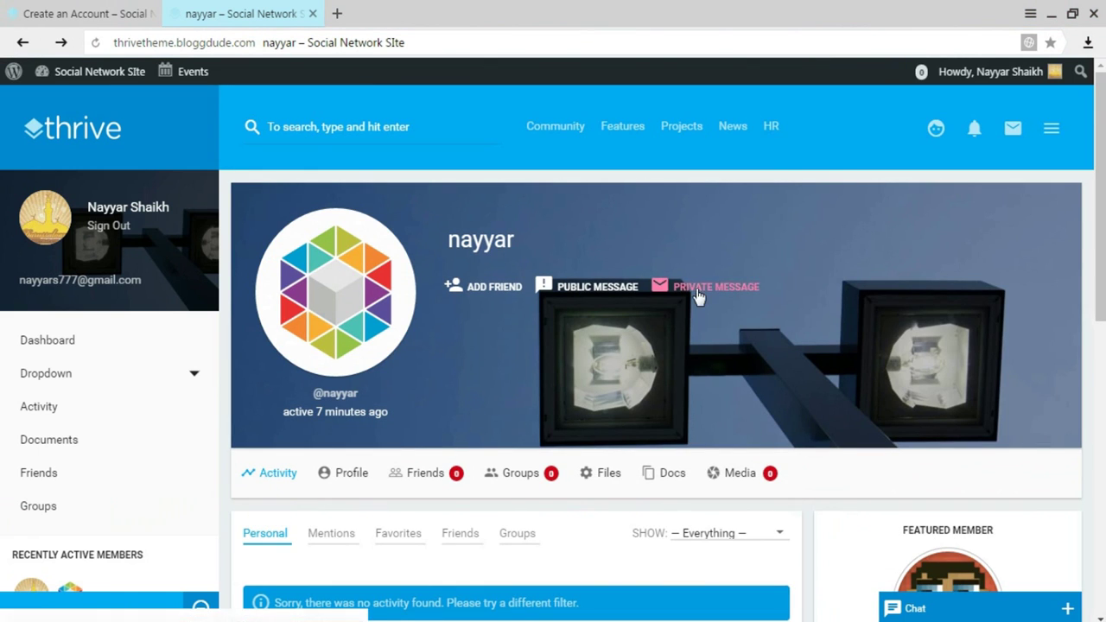
Send the member a private message with subject 'hey' and body 'hey hey'
click(704, 291)
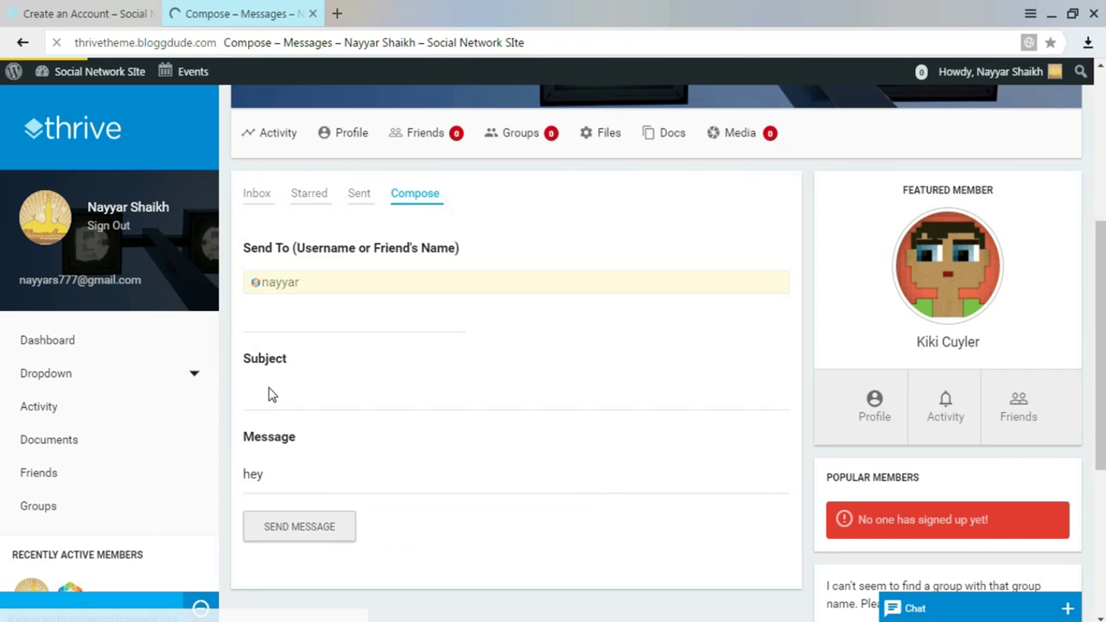
key(Return)
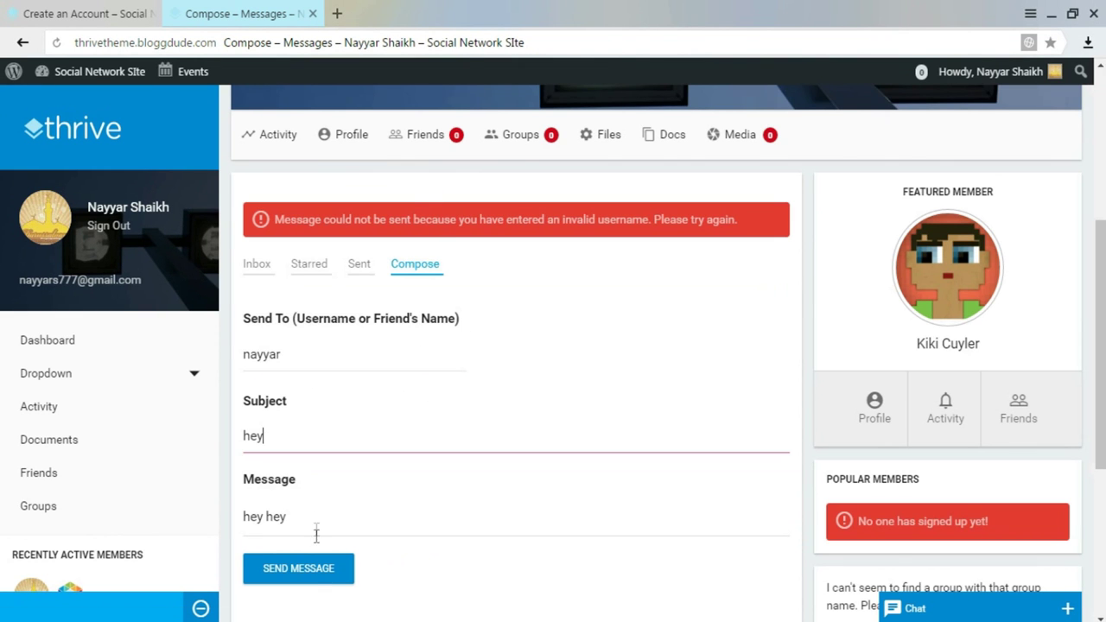
click(310, 568)
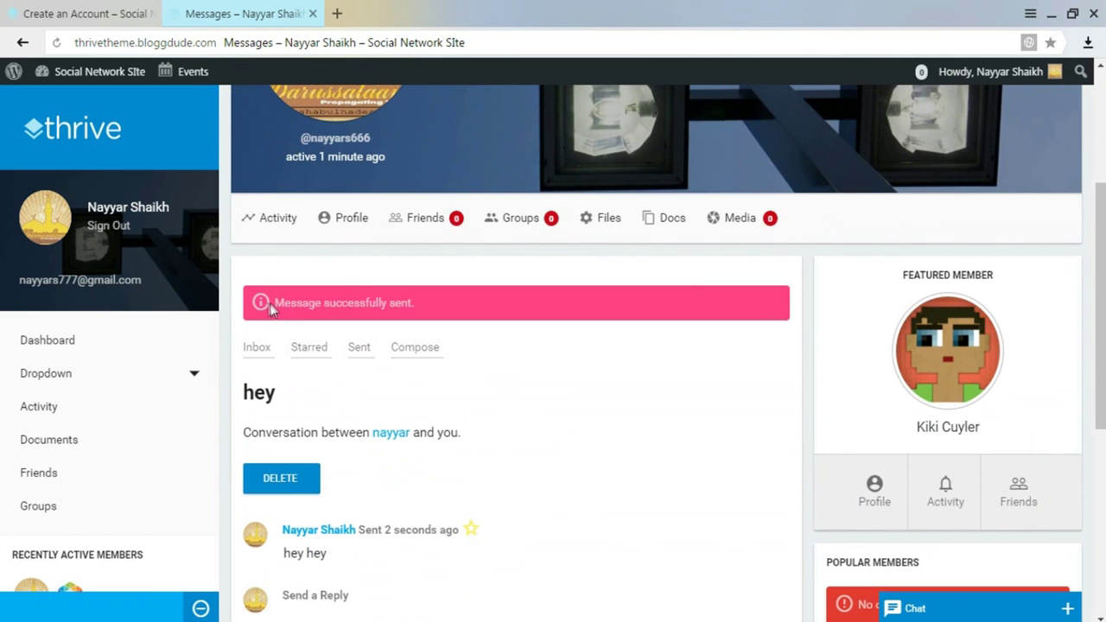
scroll(526, 400, down, 2)
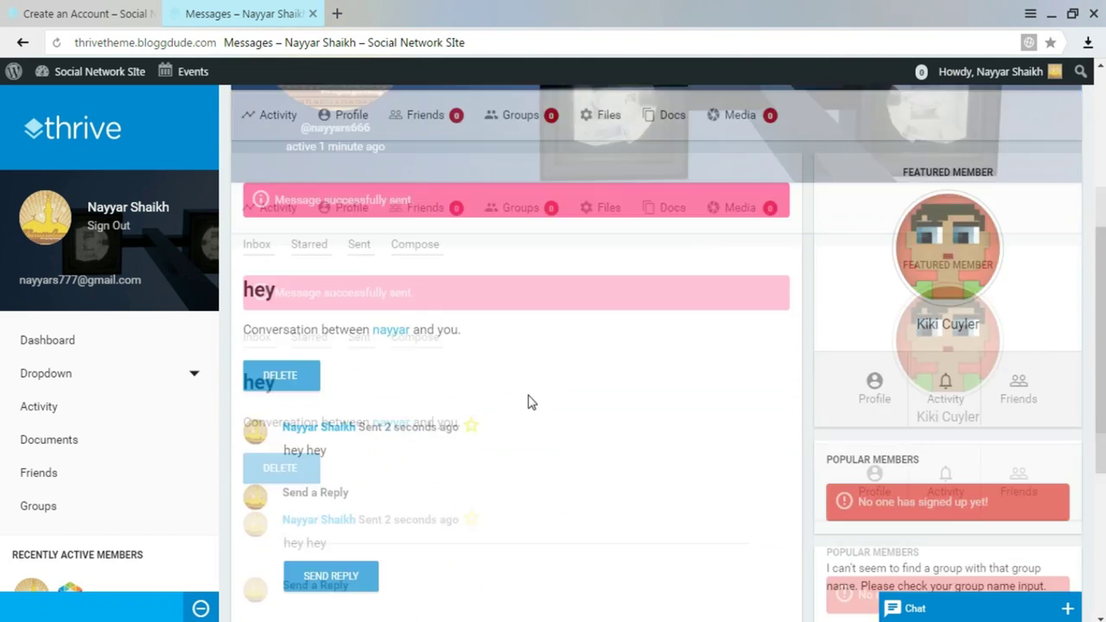
scroll(534, 433, up, 5)
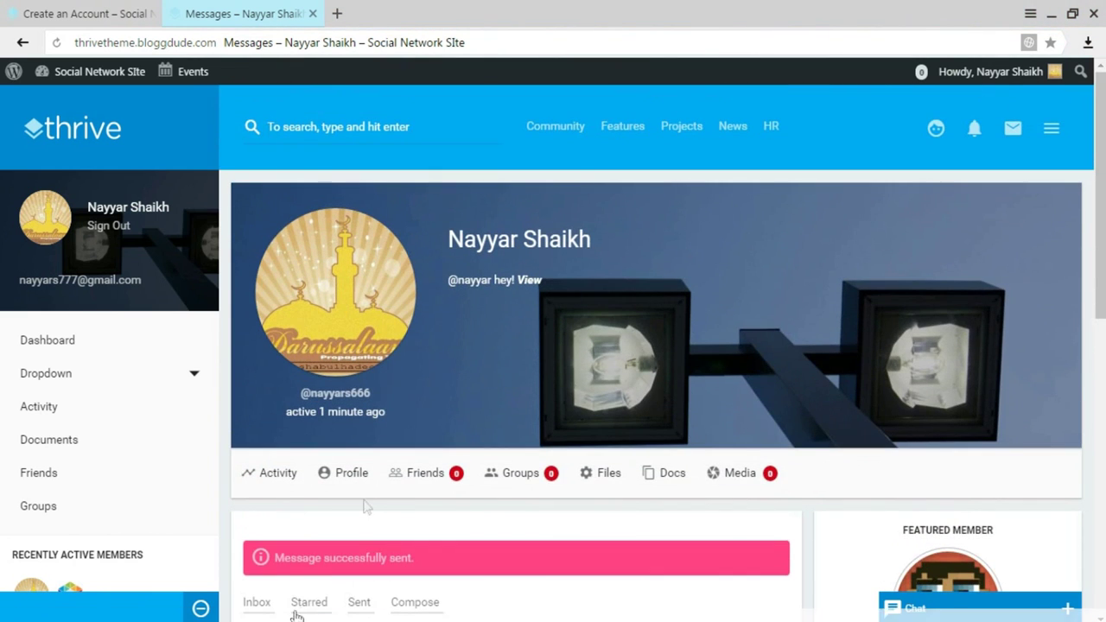
Reload the social network homepage and close the Gmail activation email tab
mouse_move(313, 596)
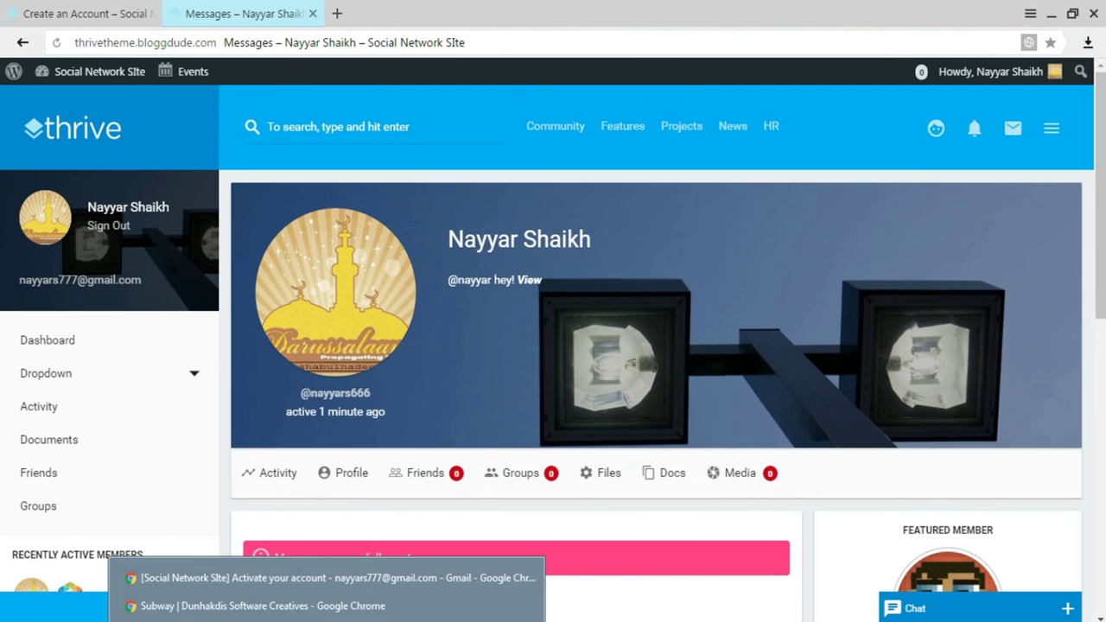
click(314, 579)
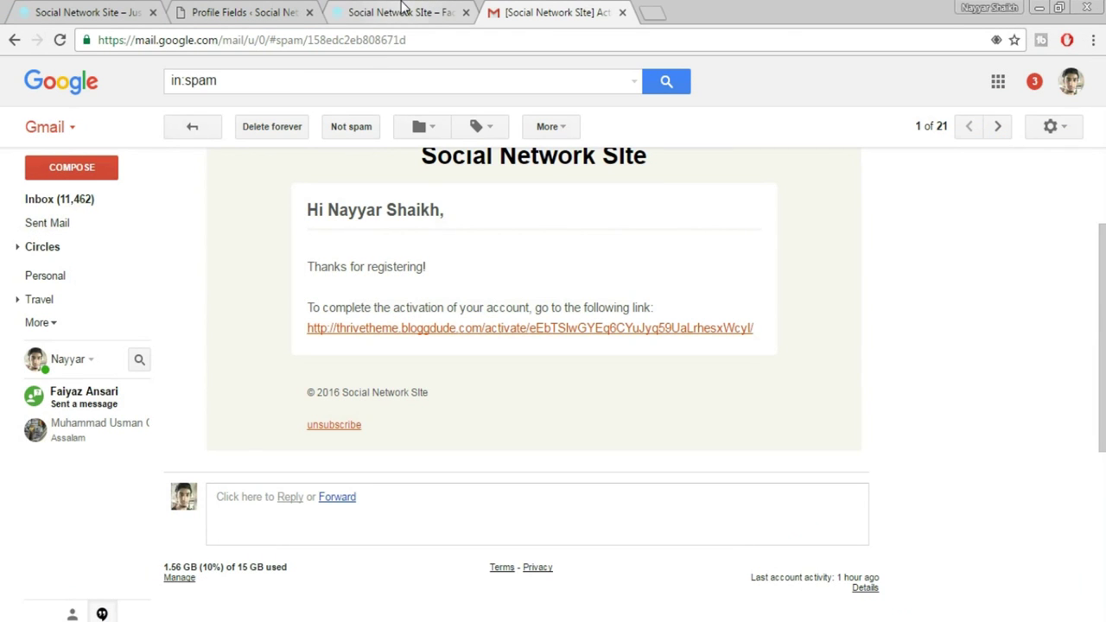
click(402, 10)
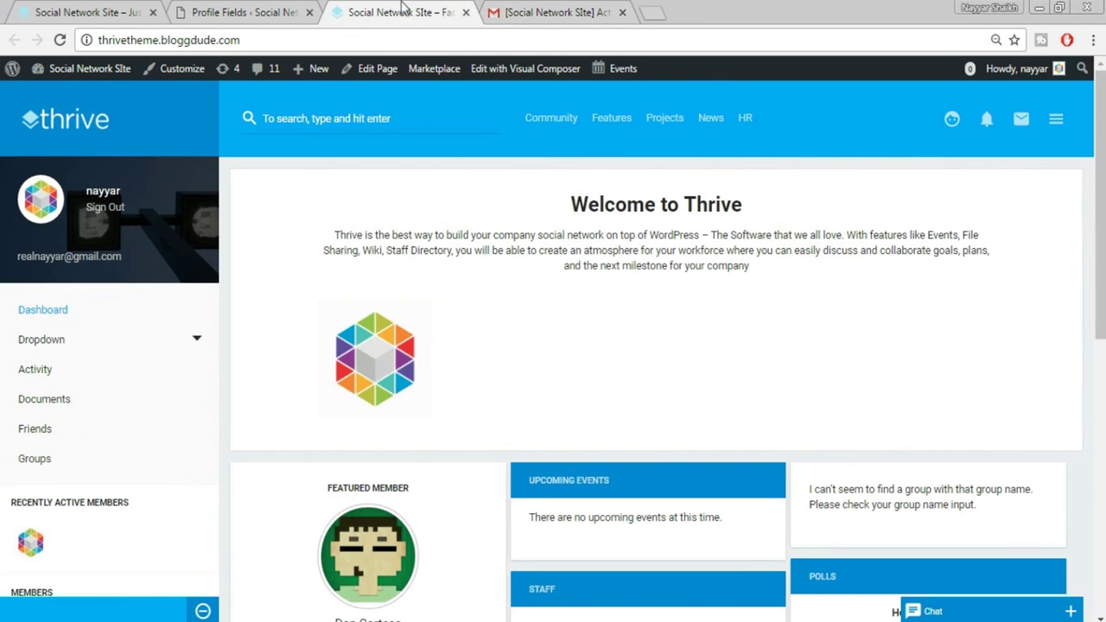
click(366, 40)
key(Return)
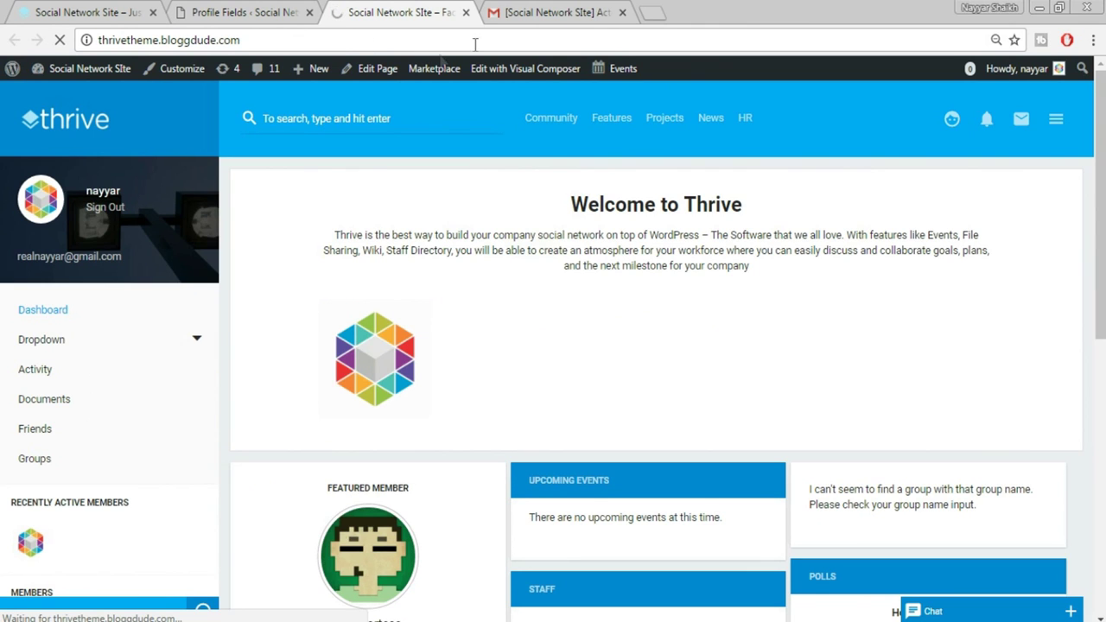
click(620, 17)
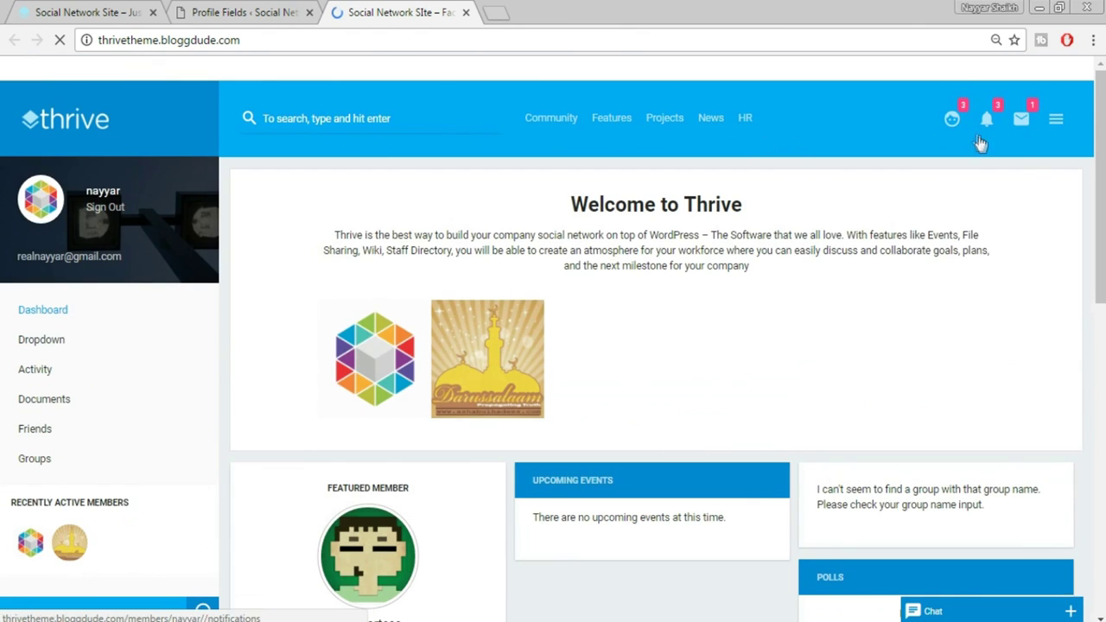
Check the notifications list and open the pending friendship request
mouse_move(961, 121)
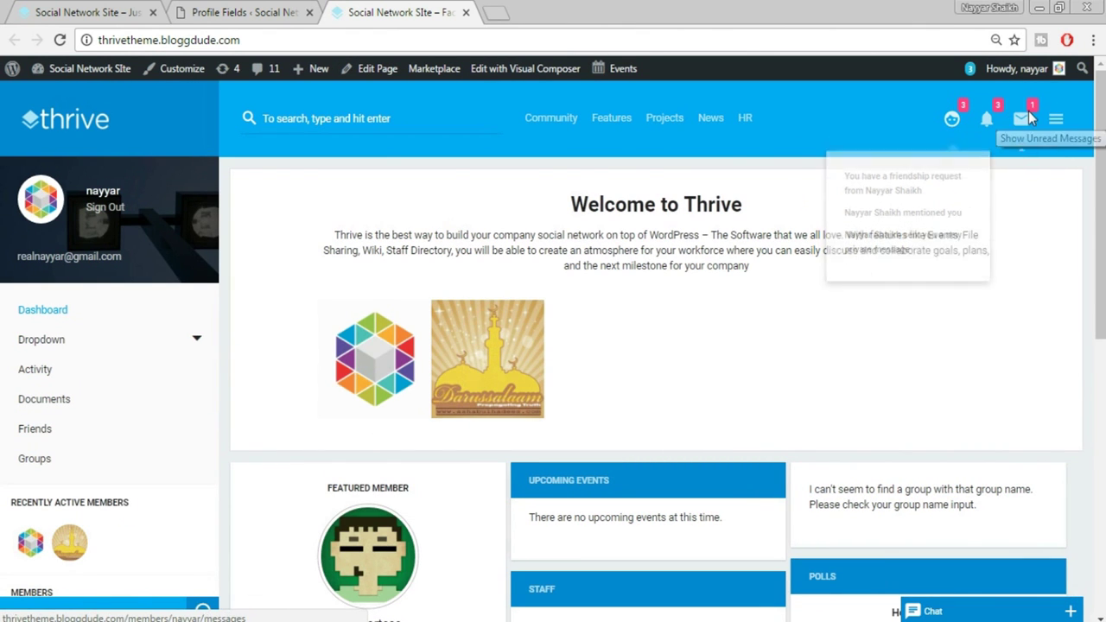
mouse_move(1026, 121)
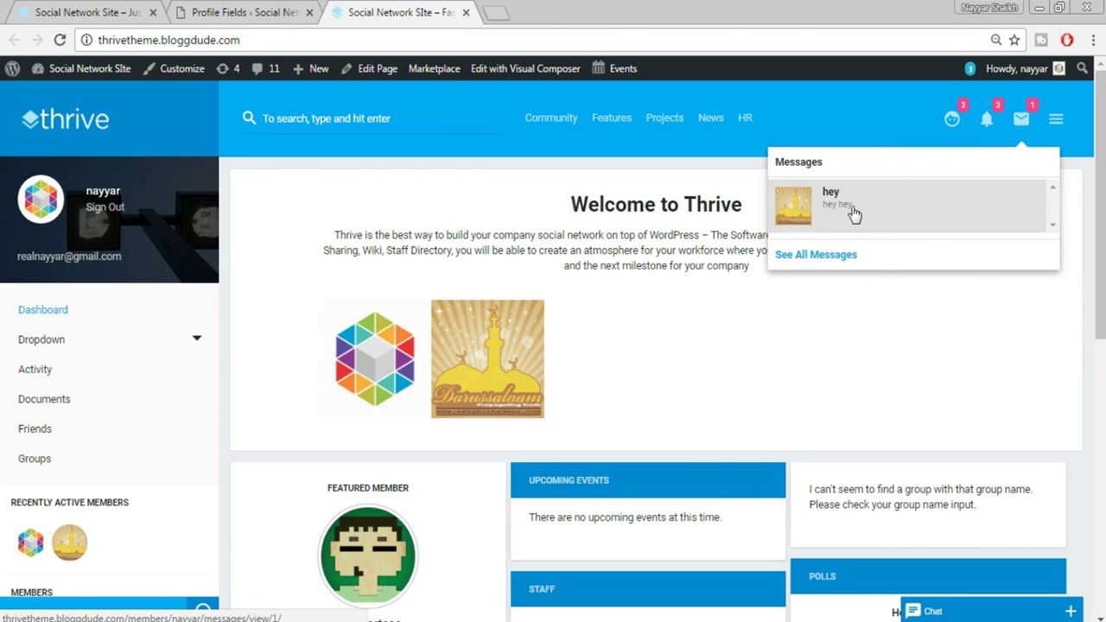
click(987, 118)
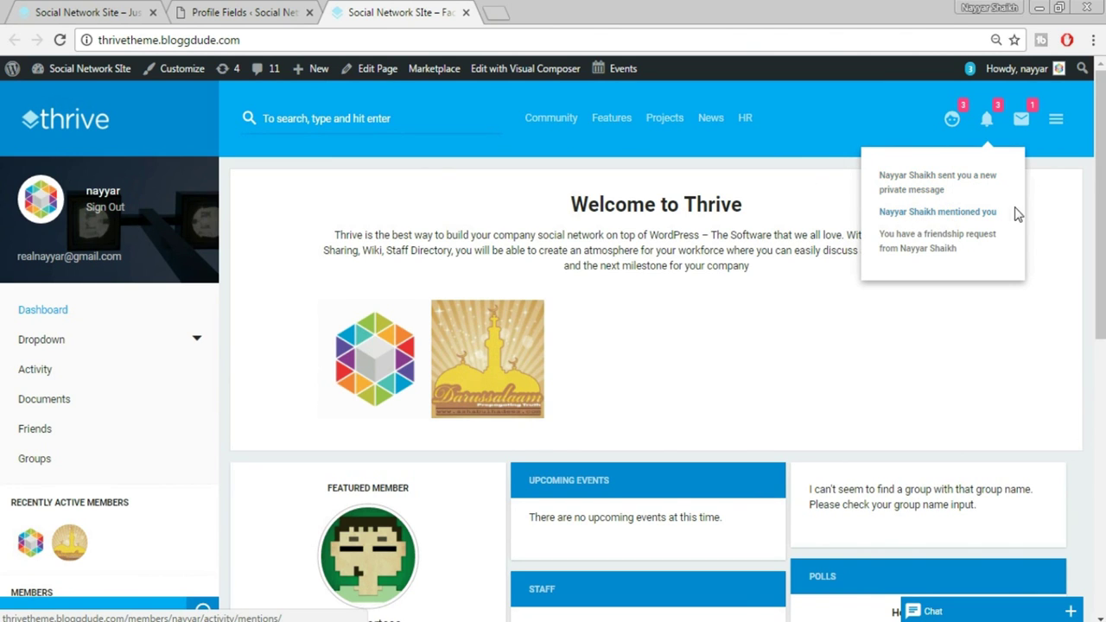
click(935, 248)
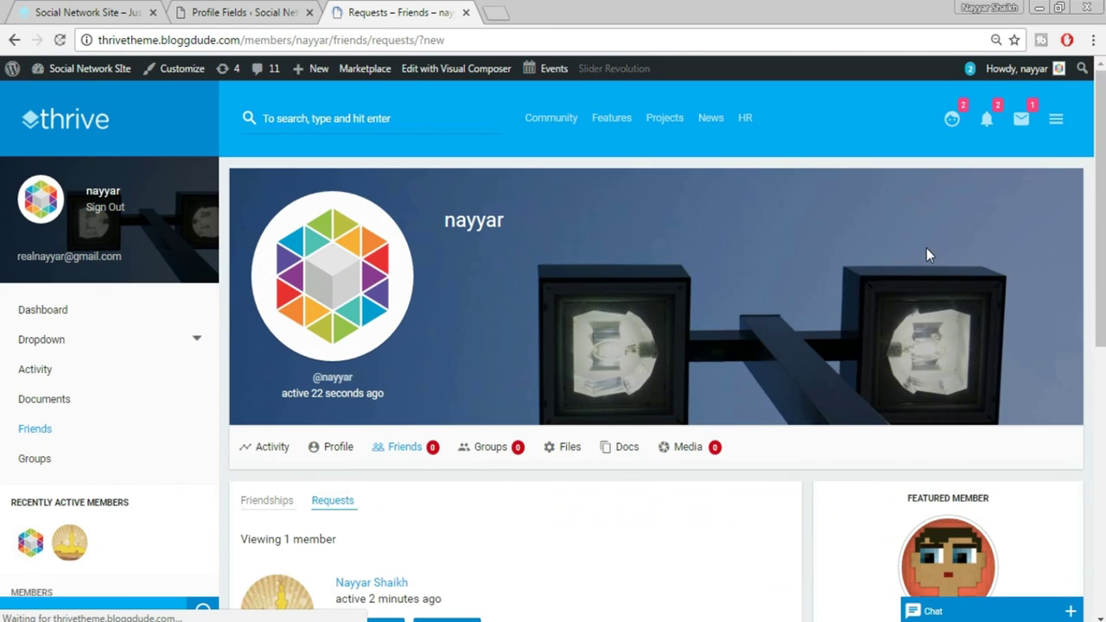
Accept the pending friendship request so the Friends count reads 1
scroll(927, 248, down, 4)
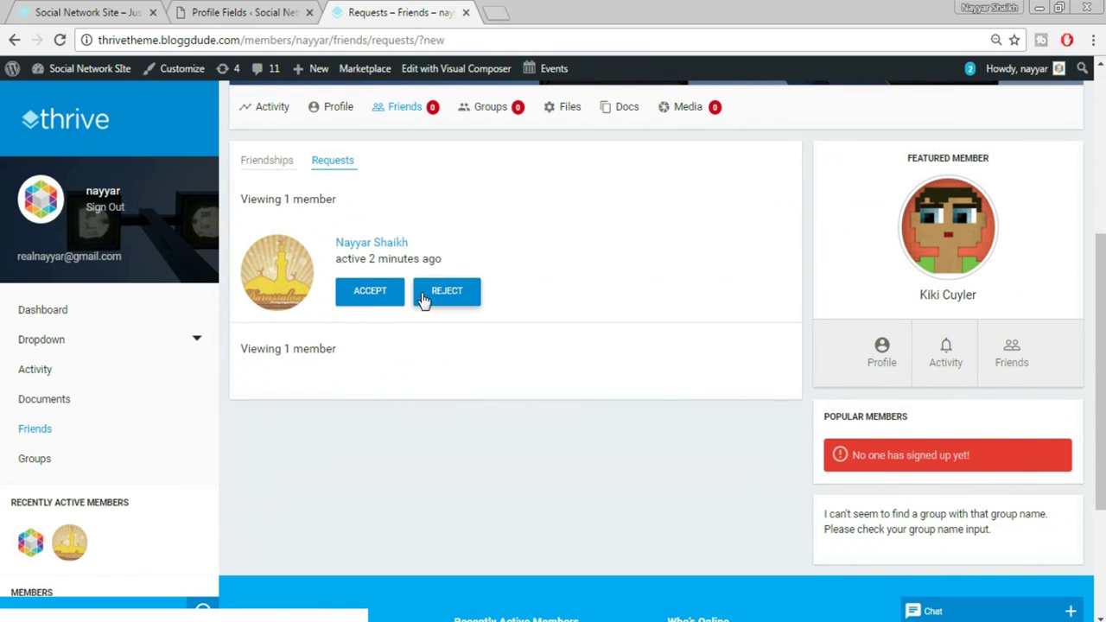
click(372, 292)
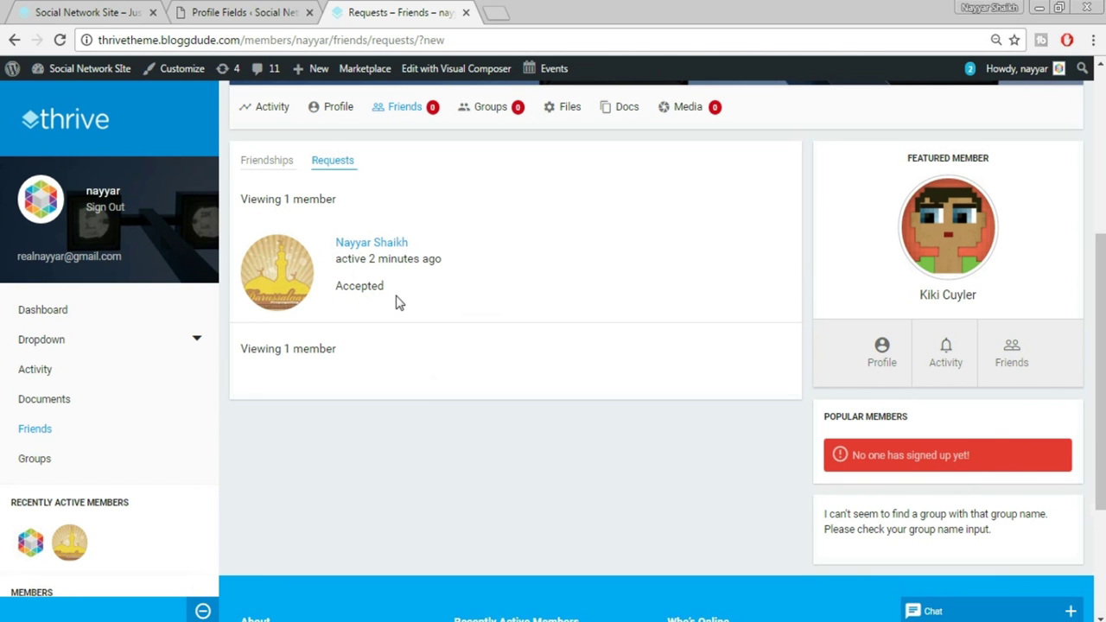
scroll(439, 305, up, 3)
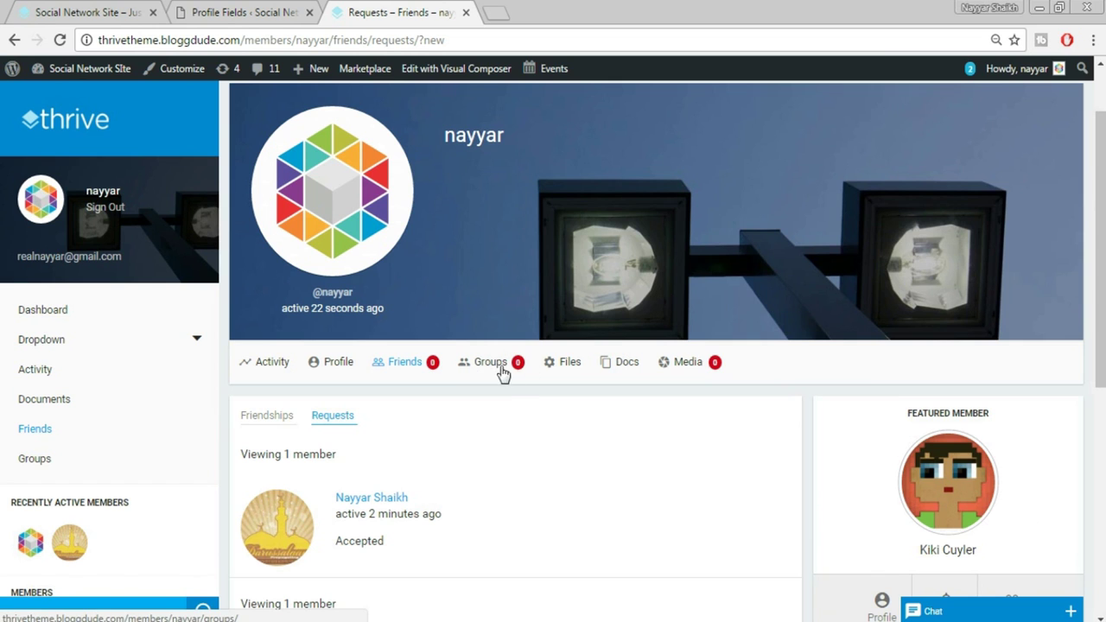
scroll(513, 375, down, 1)
scroll(514, 372, up, 2)
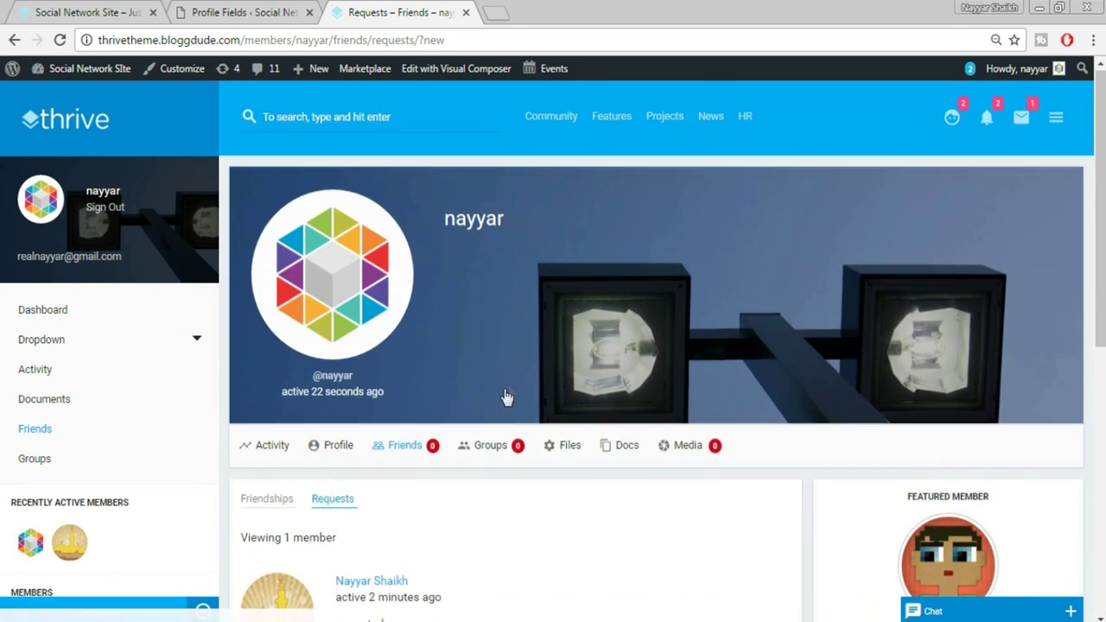
scroll(509, 394, down, 1)
Check the member's Groups page, which shows no groups, then return to the Profile Fields admin page
click(489, 376)
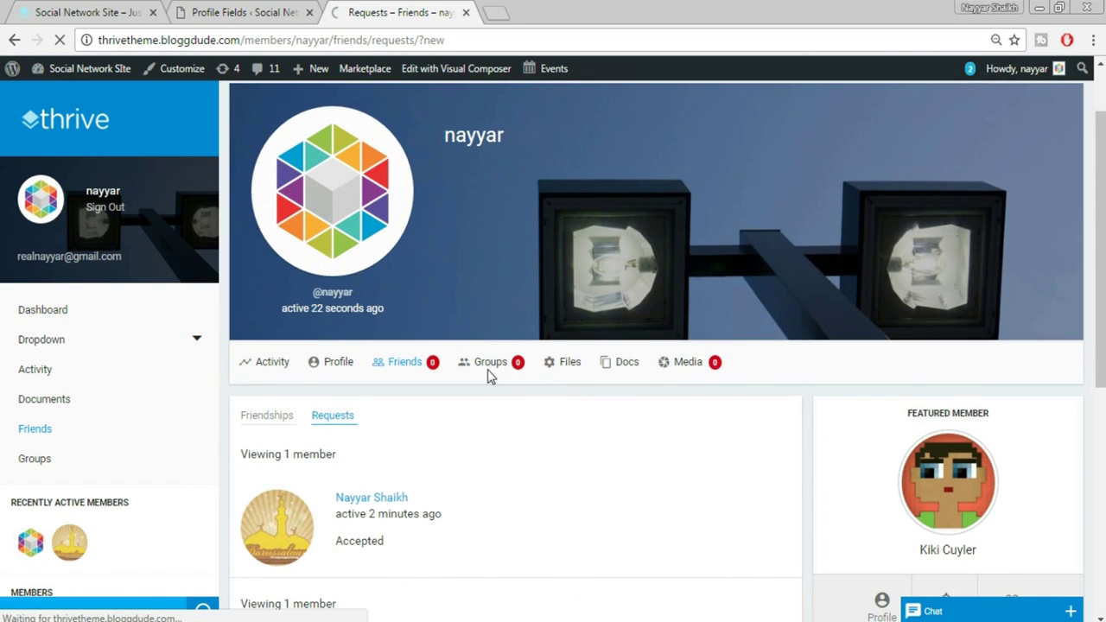
scroll(489, 375, down, 2)
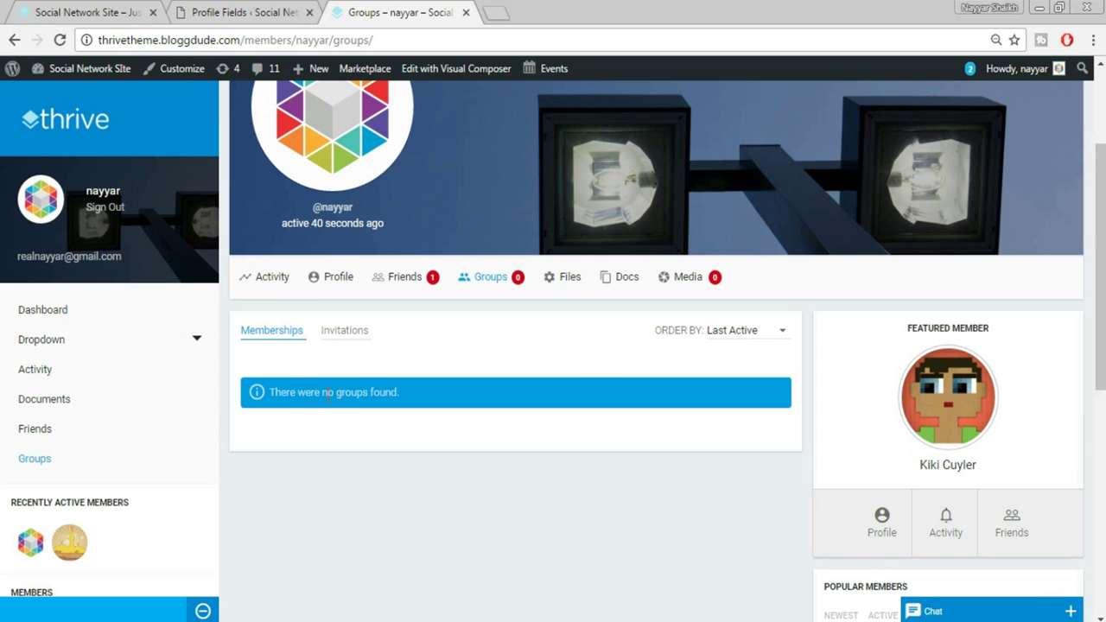
scroll(397, 409, up, 2)
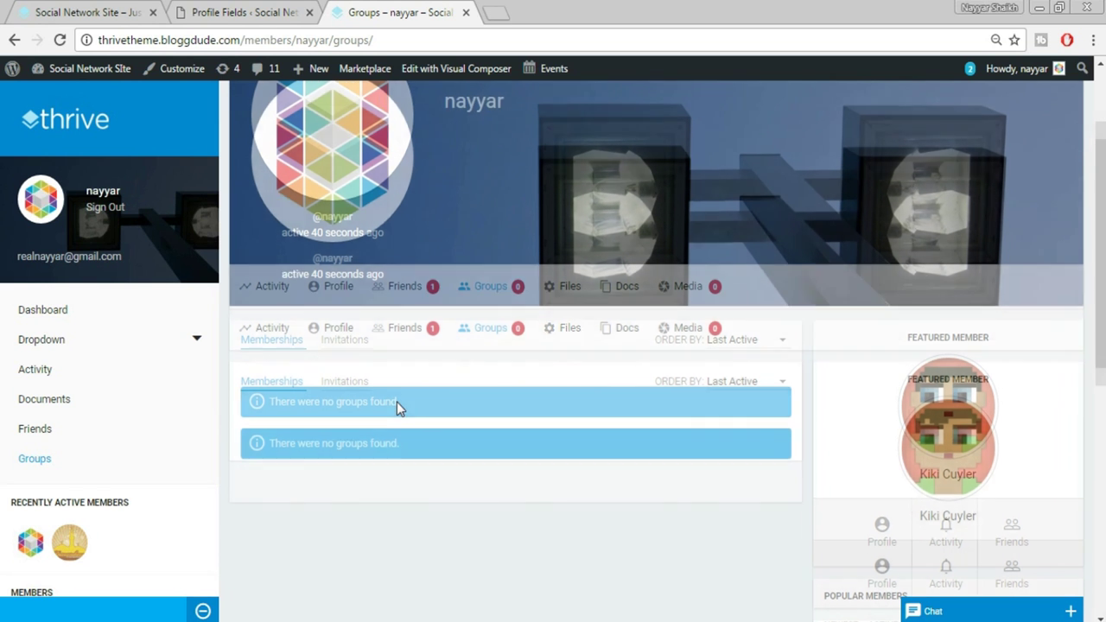
click(245, 12)
Create a new navigation menu named Main
scroll(434, 326, up, 4)
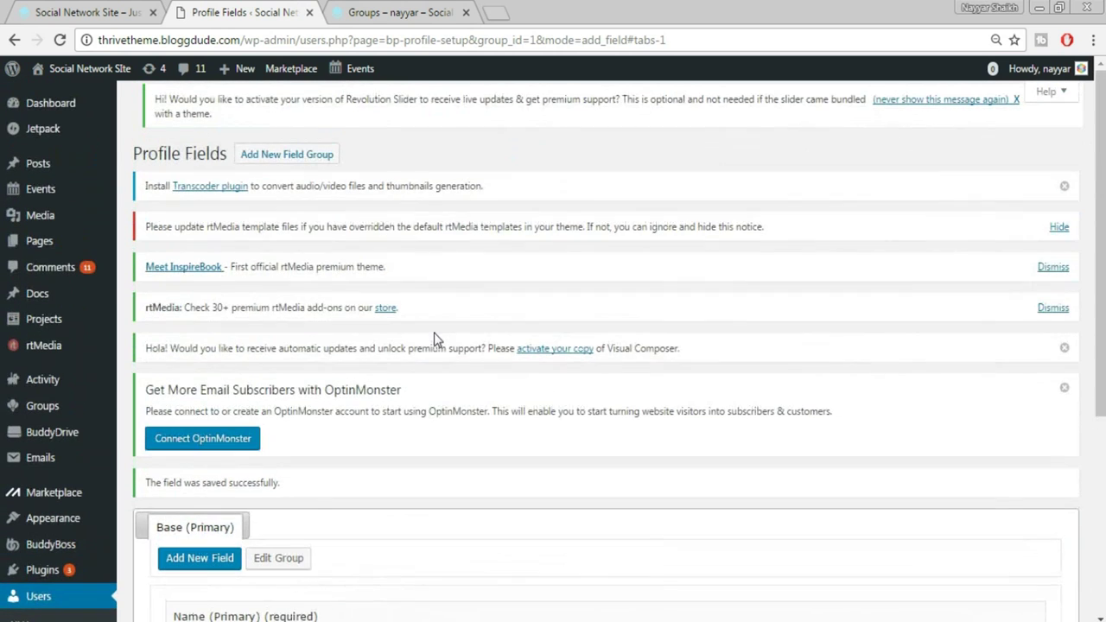
scroll(157, 291, down, 4)
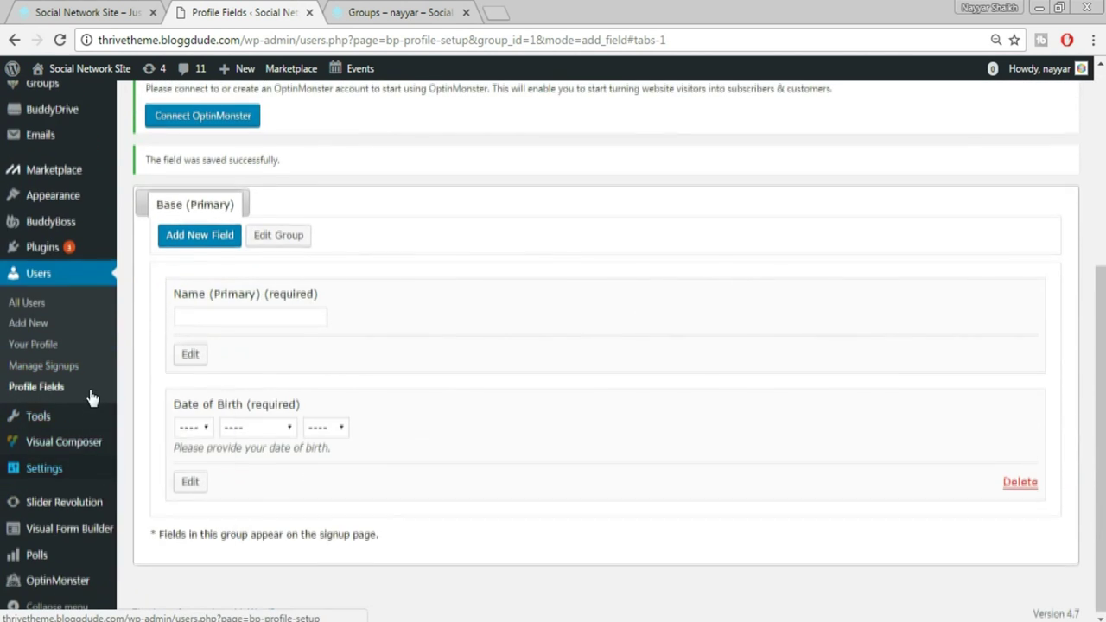
scroll(86, 363, up, 1)
mouse_move(68, 278)
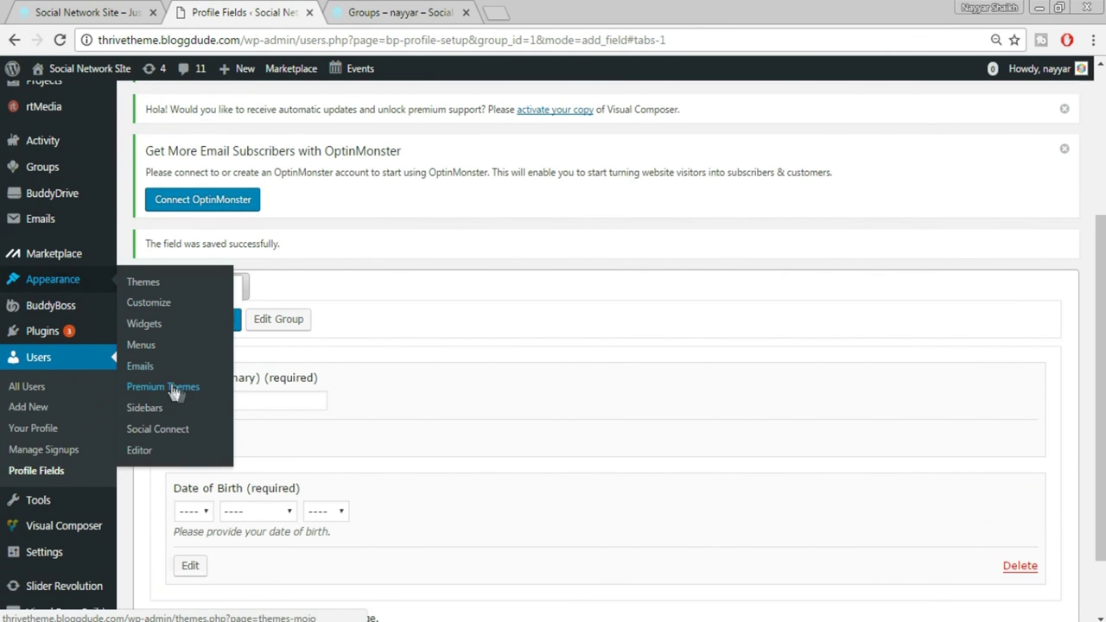
click(140, 345)
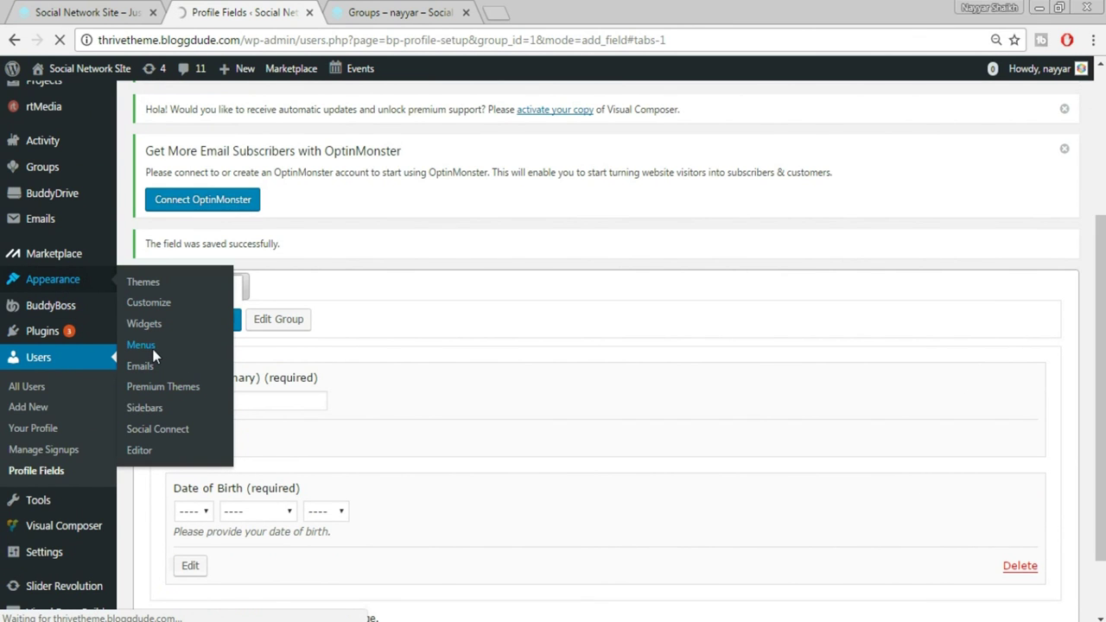
scroll(795, 370, down, 10)
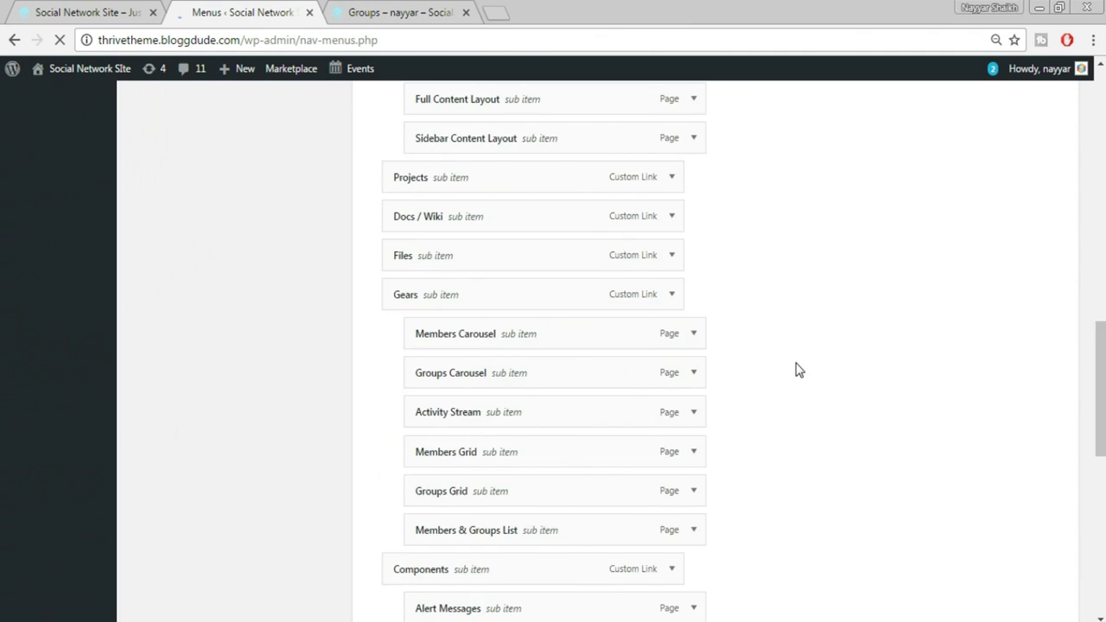
scroll(553, 382, down, 3)
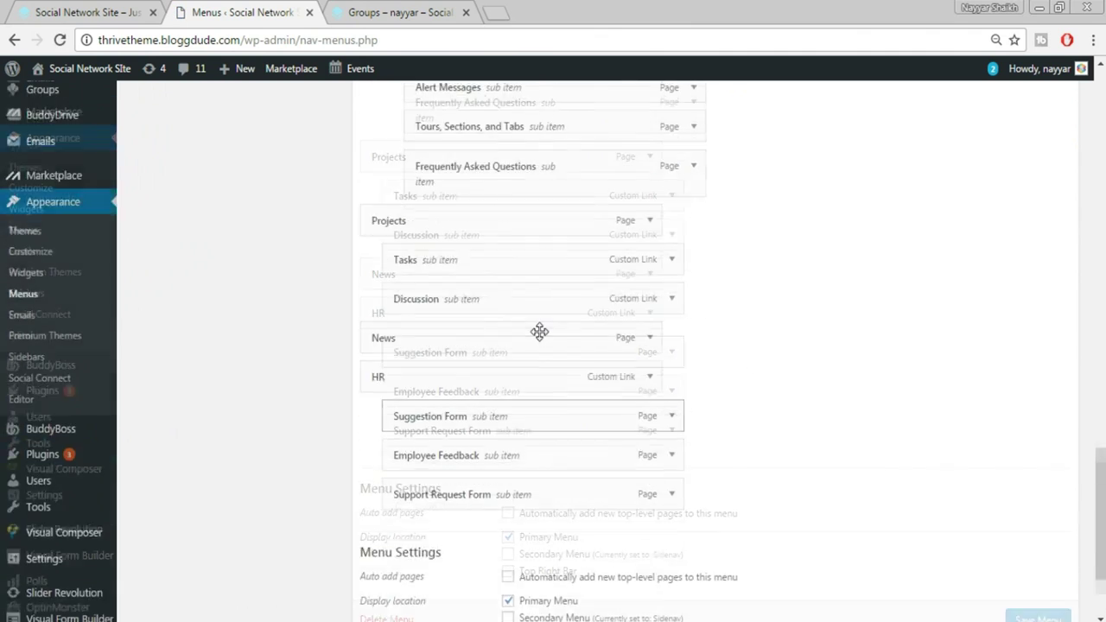
scroll(558, 358, down, 3)
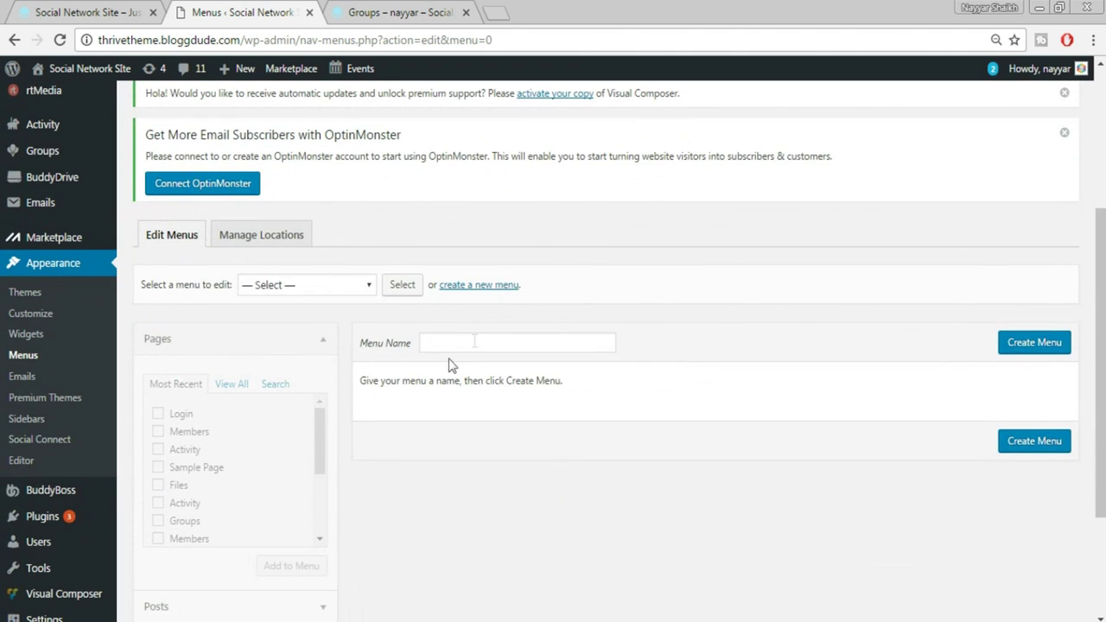
click(481, 339)
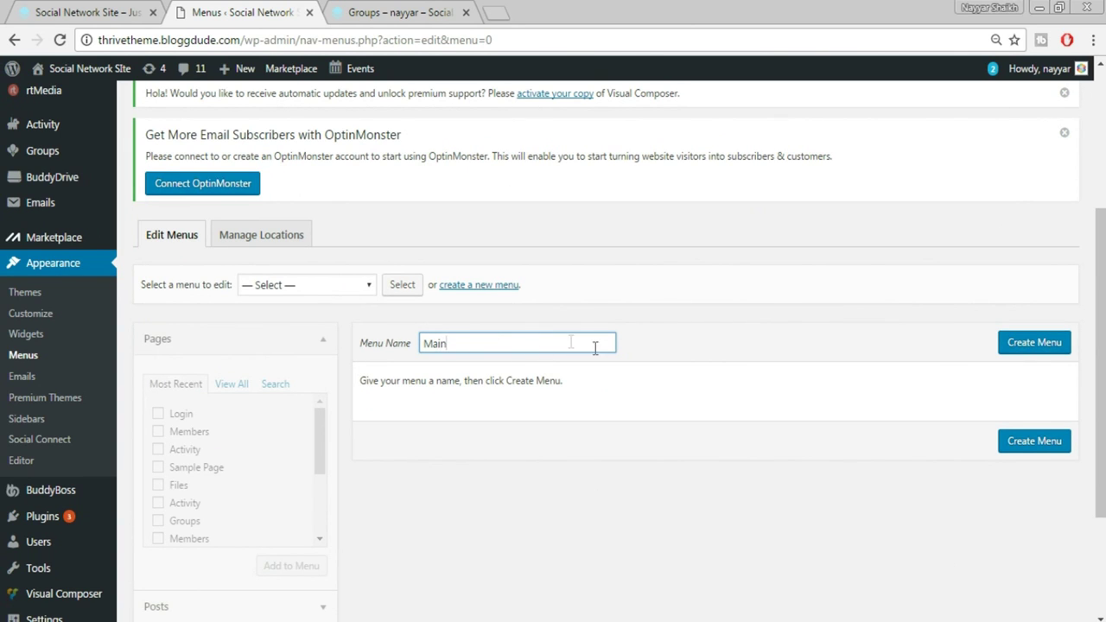
click(1030, 346)
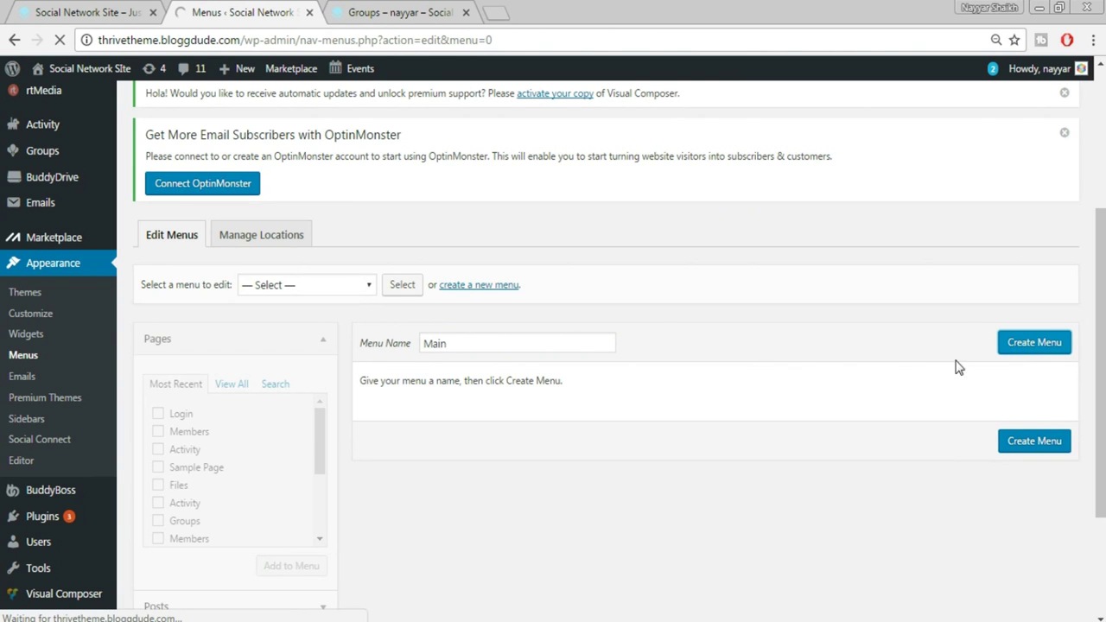
Add the Members, Activity and Groups pages to the Main menu
click(165, 386)
scroll(234, 437, down, 3)
scroll(241, 449, up, 3)
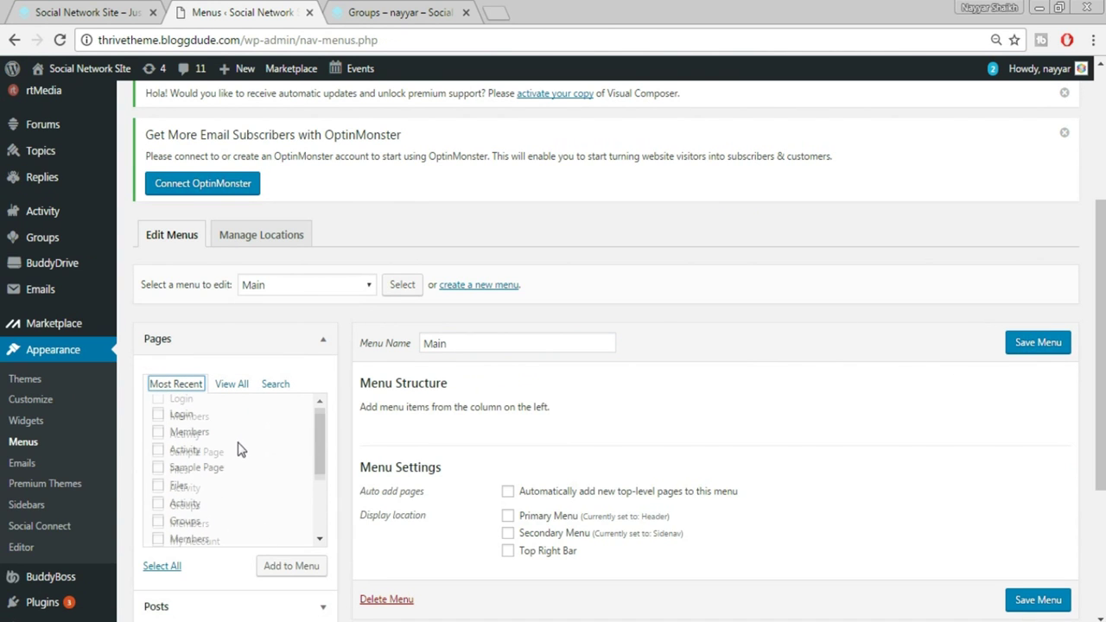
click(184, 433)
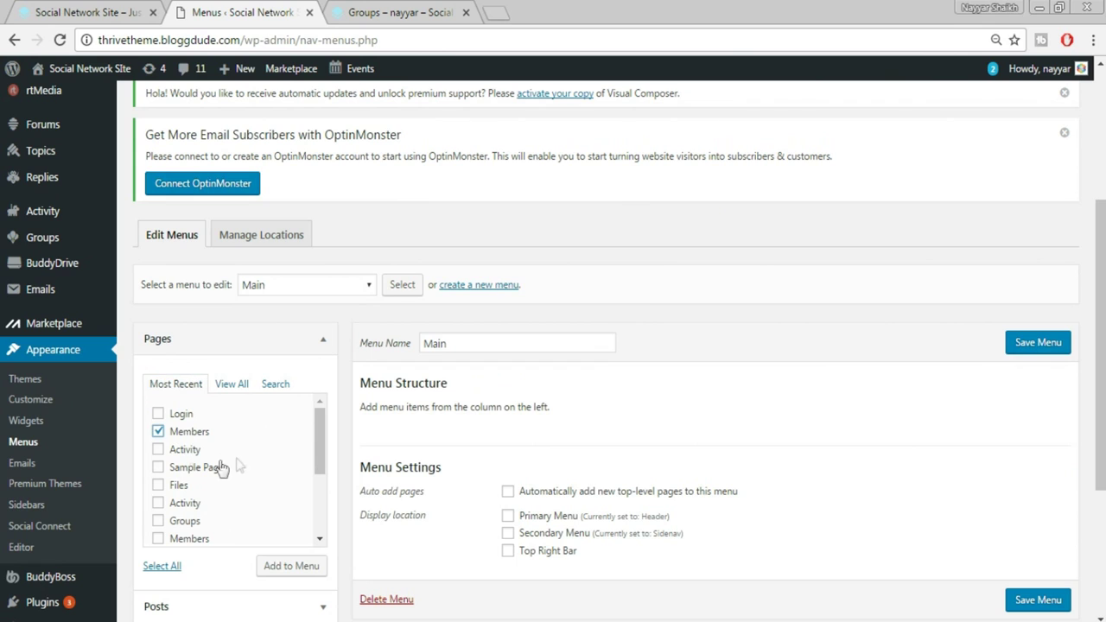
click(182, 450)
scroll(208, 489, down, 2)
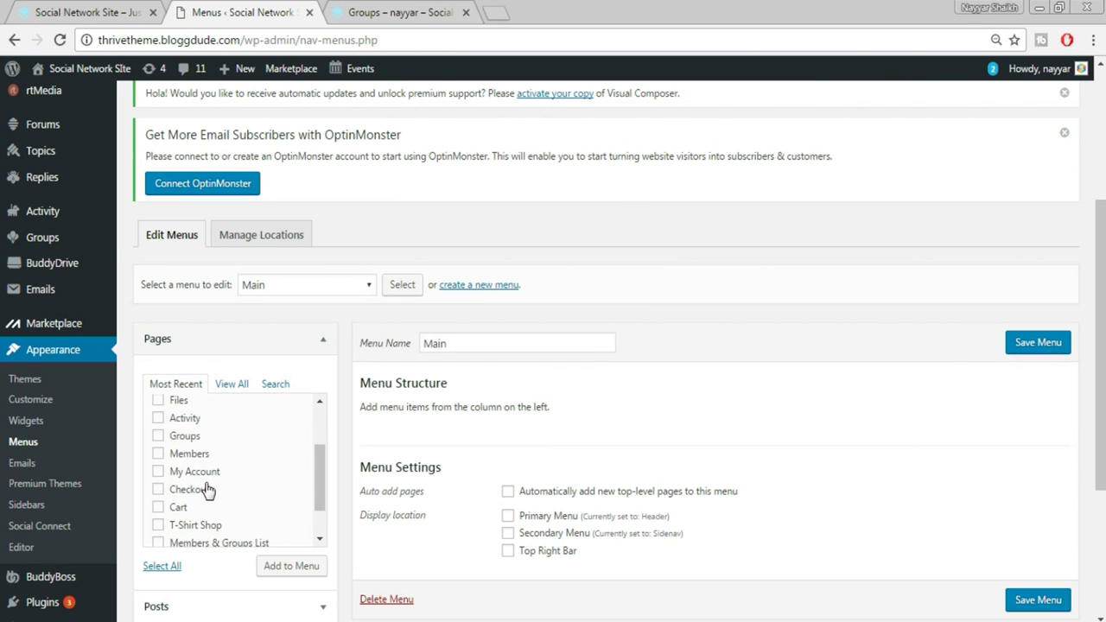
click(188, 437)
drag(318, 480, 326, 511)
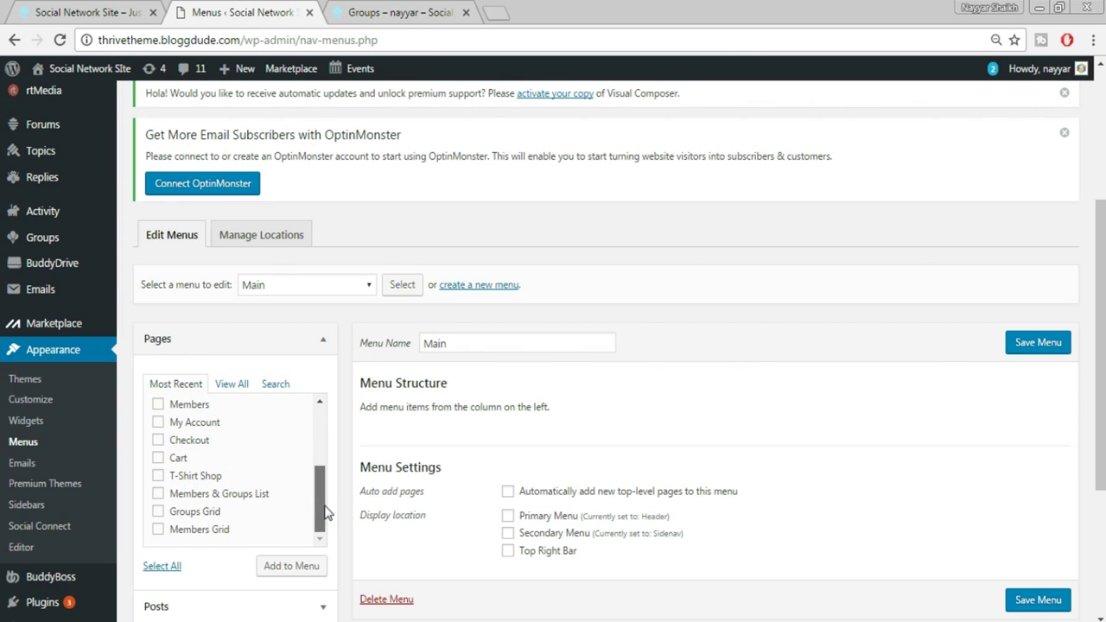
click(288, 570)
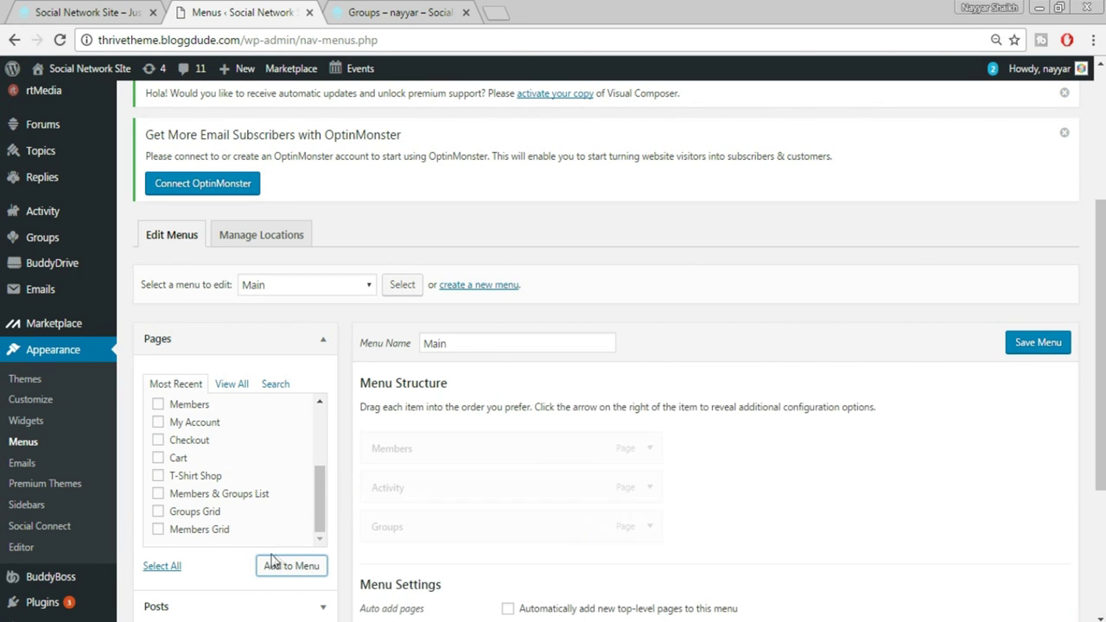
Reorder the menu items to Activity, Groups, Members, all at top level
scroll(711, 509, down, 1)
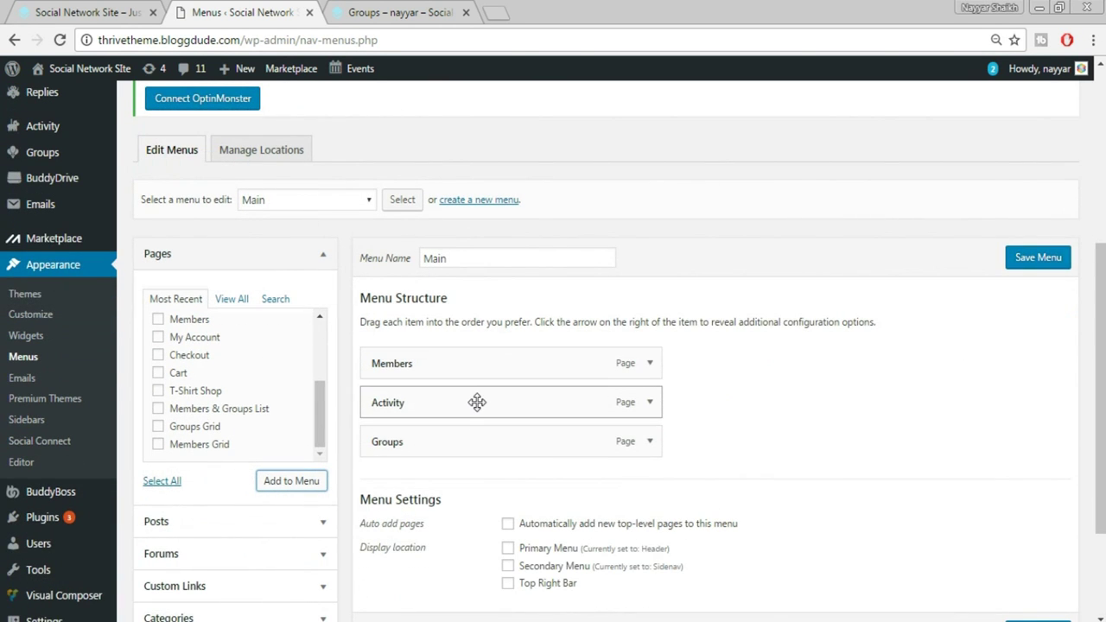
drag(451, 402, 447, 322)
scroll(468, 428, down, 1)
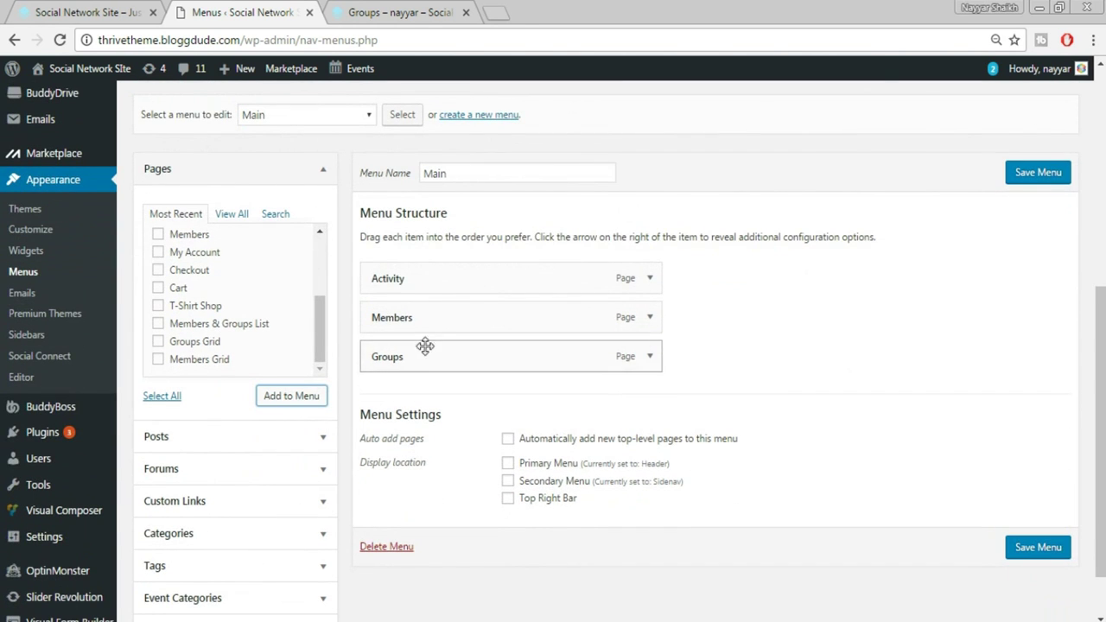
drag(450, 353, 476, 308)
drag(425, 361, 445, 328)
click(725, 337)
Bring up the link options for Groups > Create Group on the site's front page
click(164, 10)
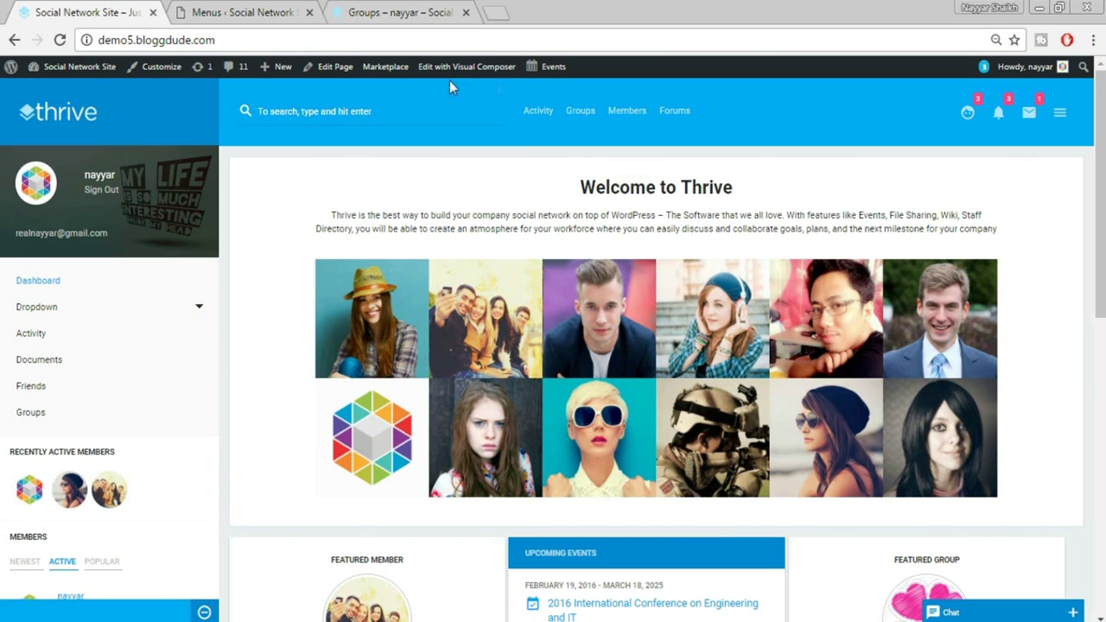
mouse_move(587, 126)
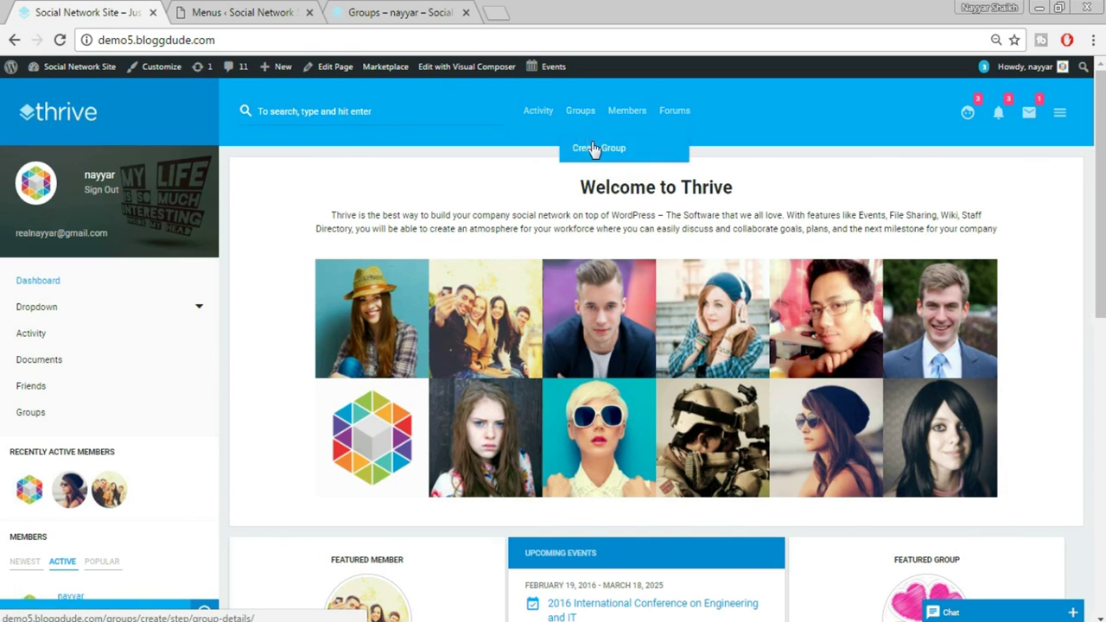
right_click(587, 152)
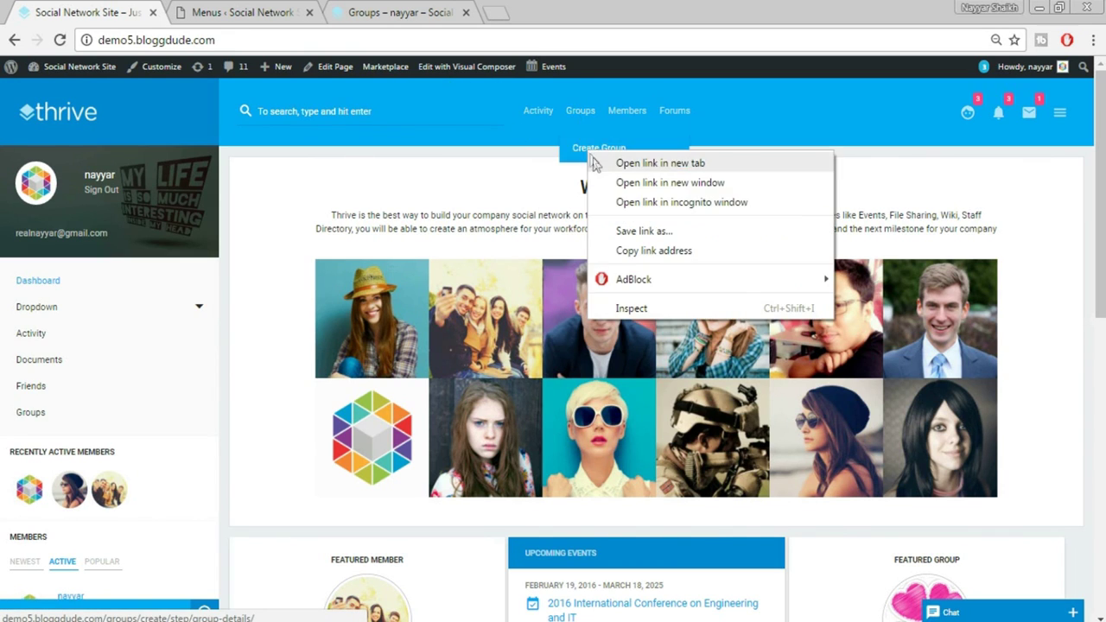
Copy the Create Group link address and return to the menu editor
click(654, 251)
click(398, 12)
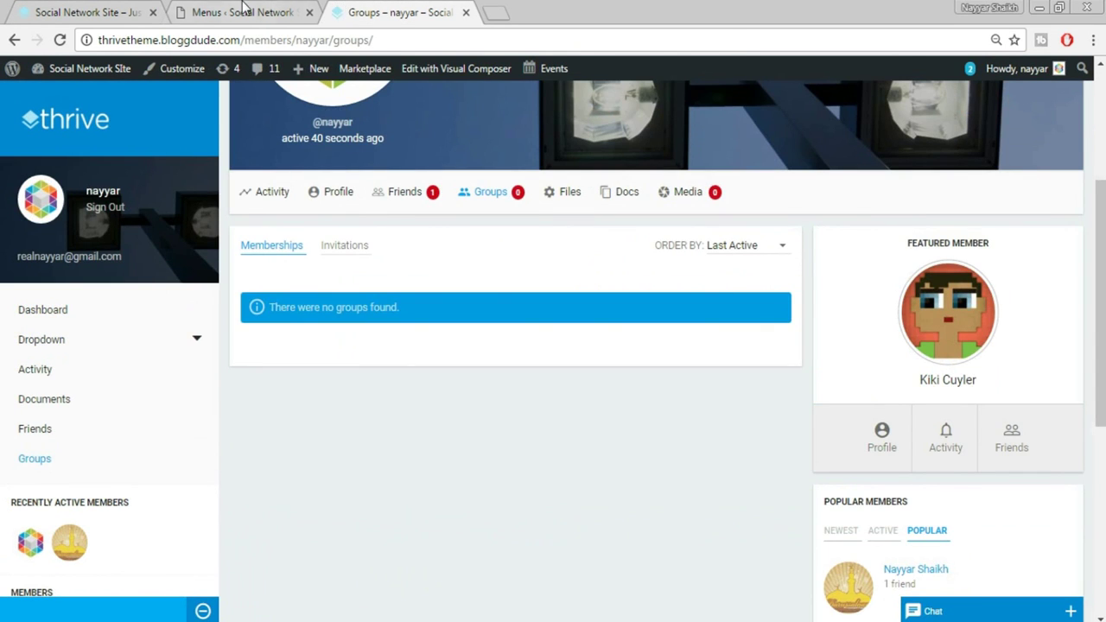
click(245, 10)
scroll(430, 261, down, 2)
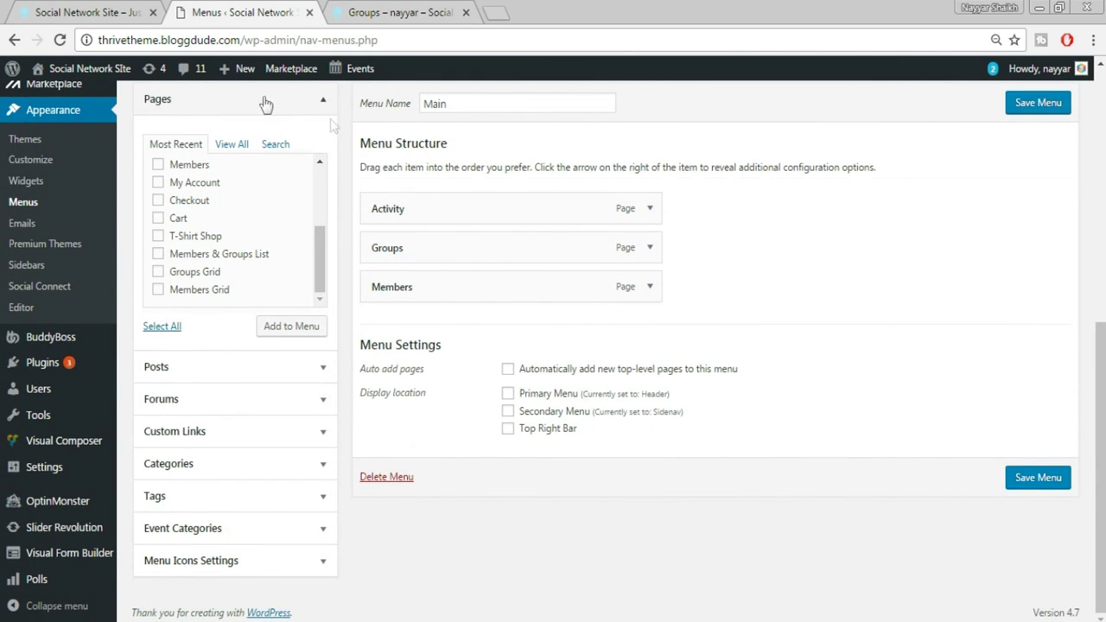
Add a custom link 'Create' to the menu, pointing to the copied group-details/ address
click(265, 441)
click(262, 246)
key(ctrl+v)
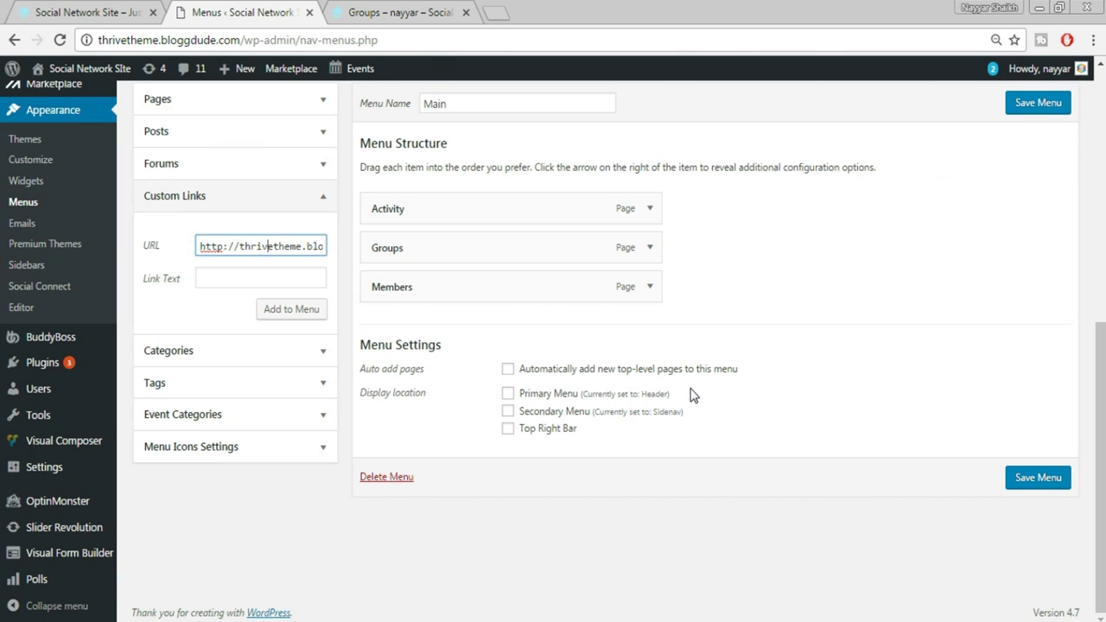
key(Right)
key(Right)
key(Right)
key(Right)
key(Right)
key(Right)
key(Right)
key(Right)
key(Right)
key(Right)
key(Right)
key(Right)
key(Right)
key(Right)
key(Right)
key(Right)
key(Right)
key(Right)
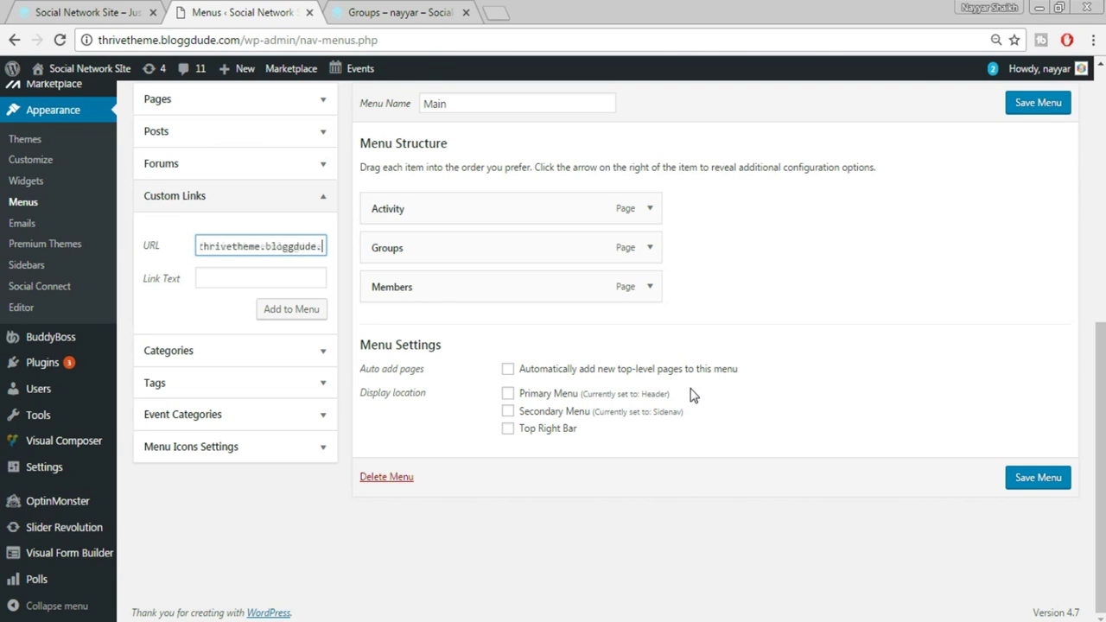
key(Right)
key(Right)
key(Right)
key(Right)
key(Right)
key(Right)
key(Right)
key(Right)
key(Right)
key(Right)
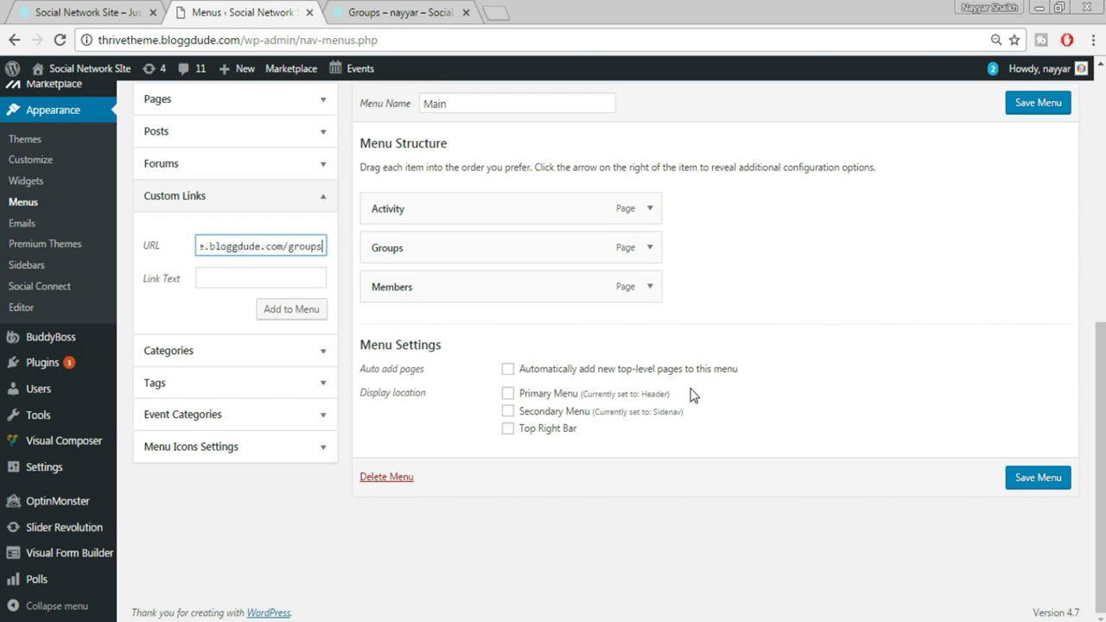
key(Right)
key(Right)
key(Right)
key(Right)
key(Right)
key(Right)
key(Right)
key(Right)
key(Right)
key(Right)
key(Right)
key(Right)
key(Right)
key(Right)
key(Right)
key(Right)
key(Right)
key(Right)
key(Right)
key(Right)
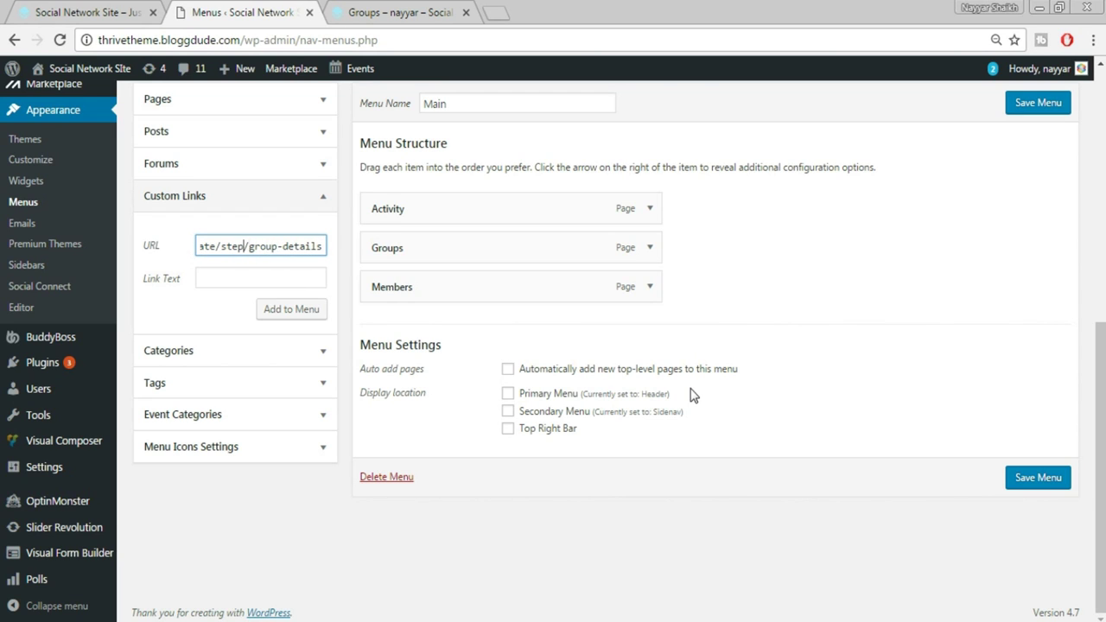
text(/)
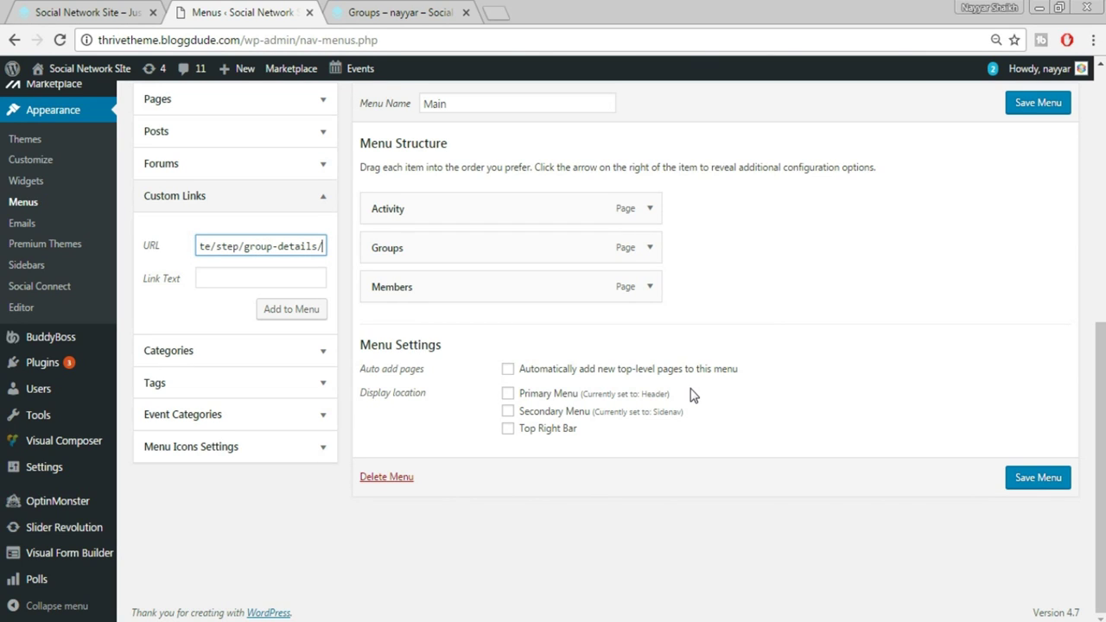
click(218, 285)
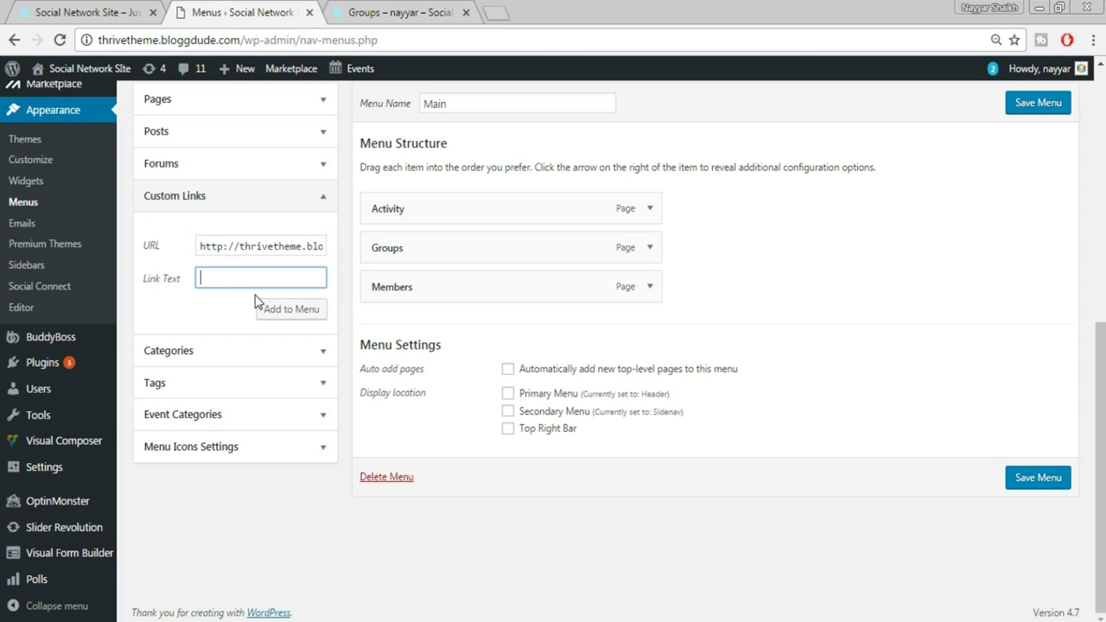
text(Create)
click(311, 316)
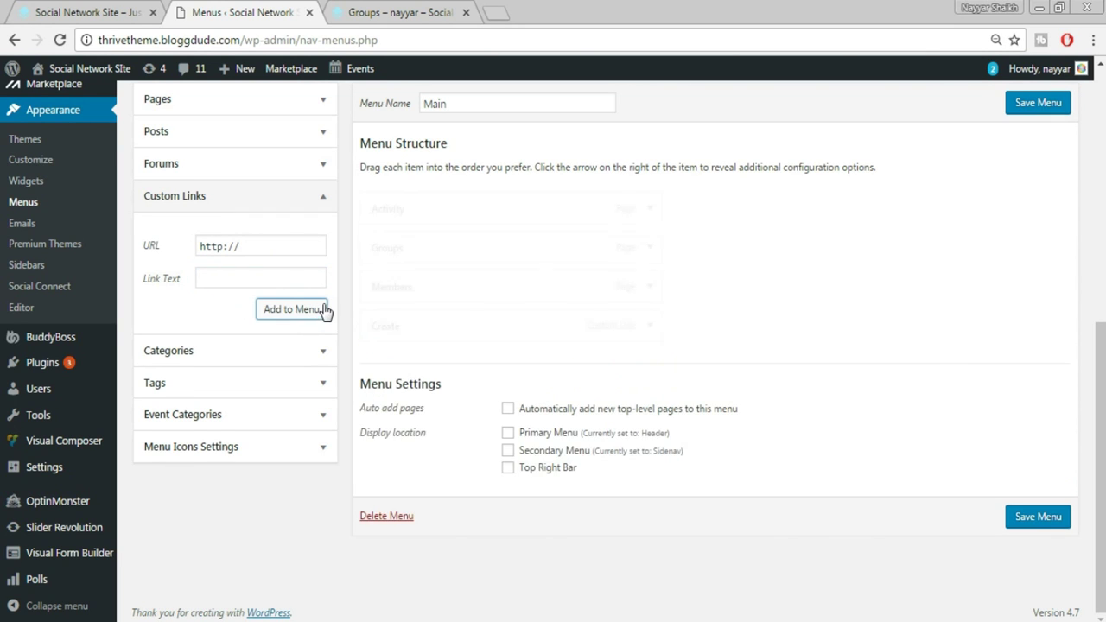
Nest Create under Groups, save the Main menu, and reload the groups page to check it
drag(395, 323, 407, 276)
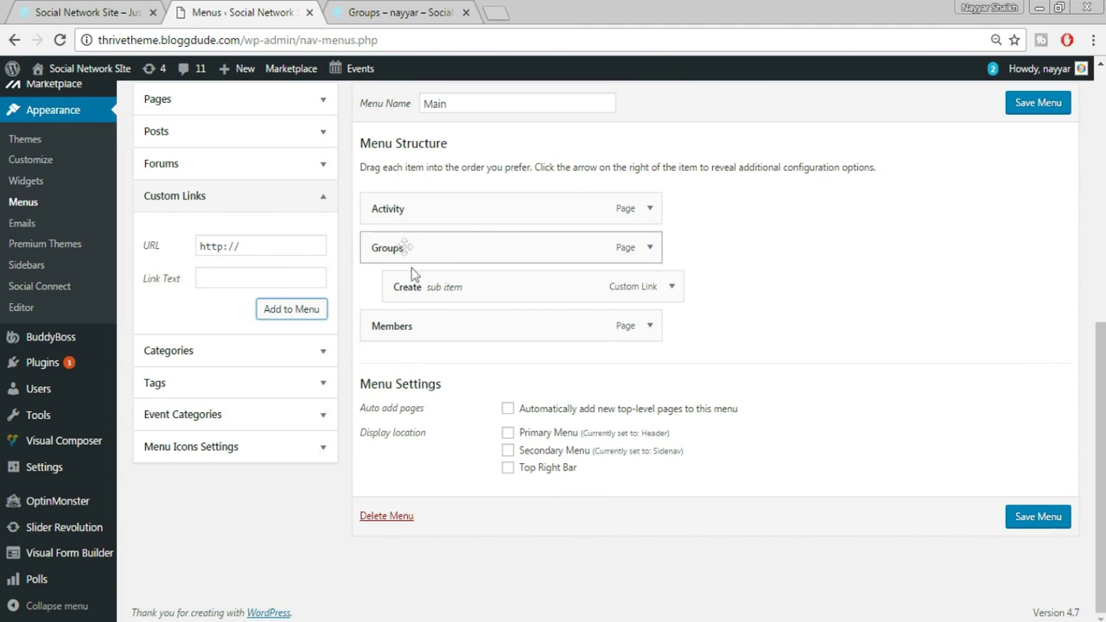
click(1026, 521)
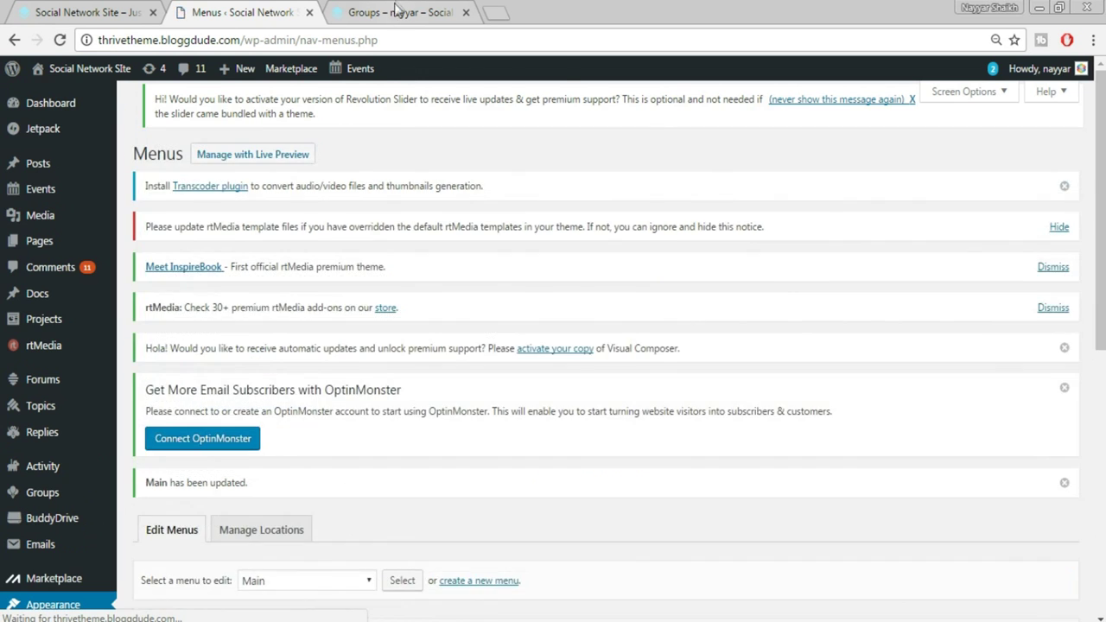
click(397, 12)
scroll(540, 378, up, 3)
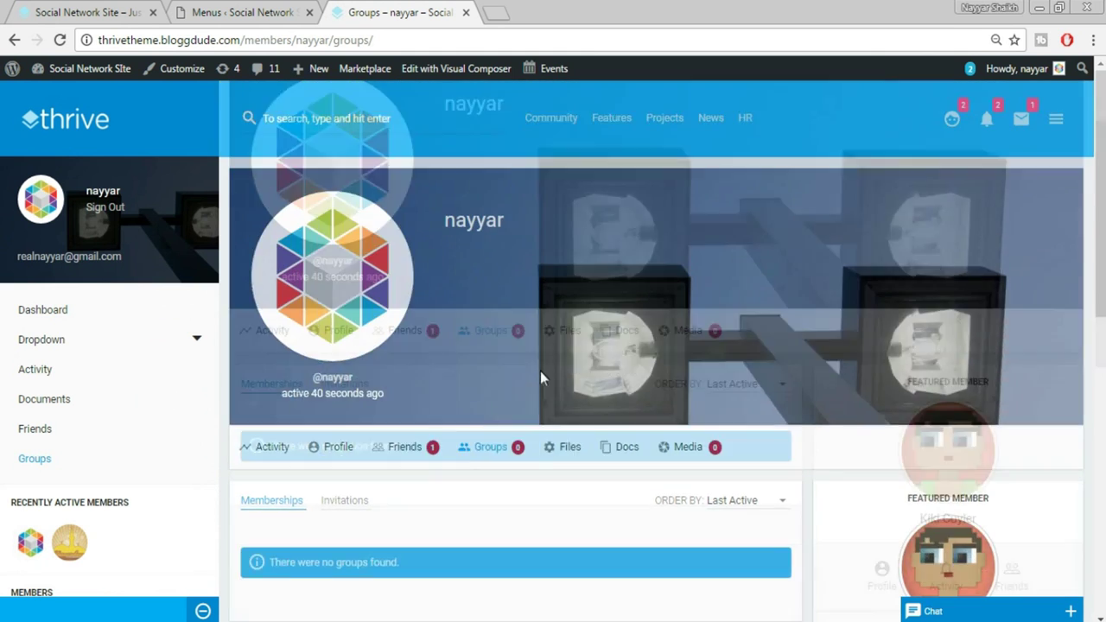
click(60, 41)
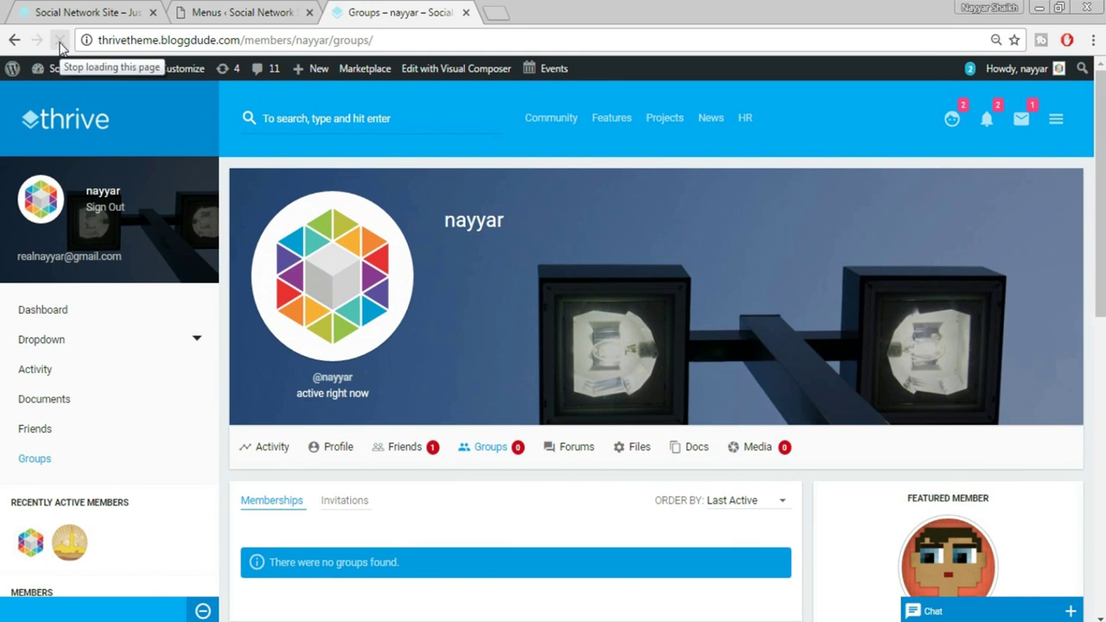
Assign the Main menu to the Primary Menu location and save it again
click(223, 11)
scroll(892, 263, down, 5)
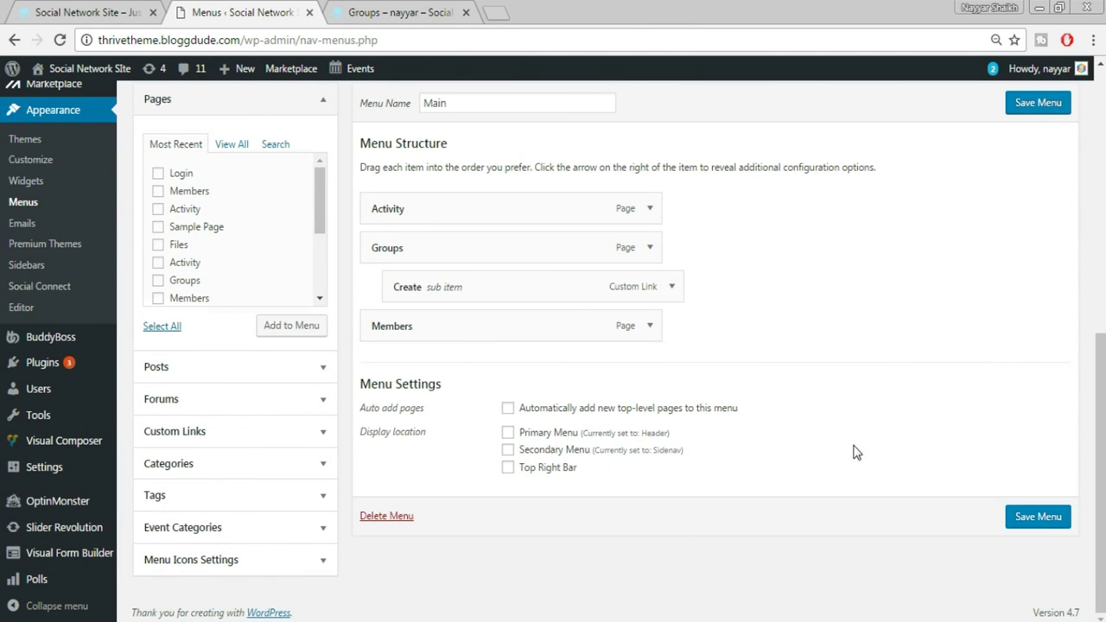
click(509, 434)
click(1033, 523)
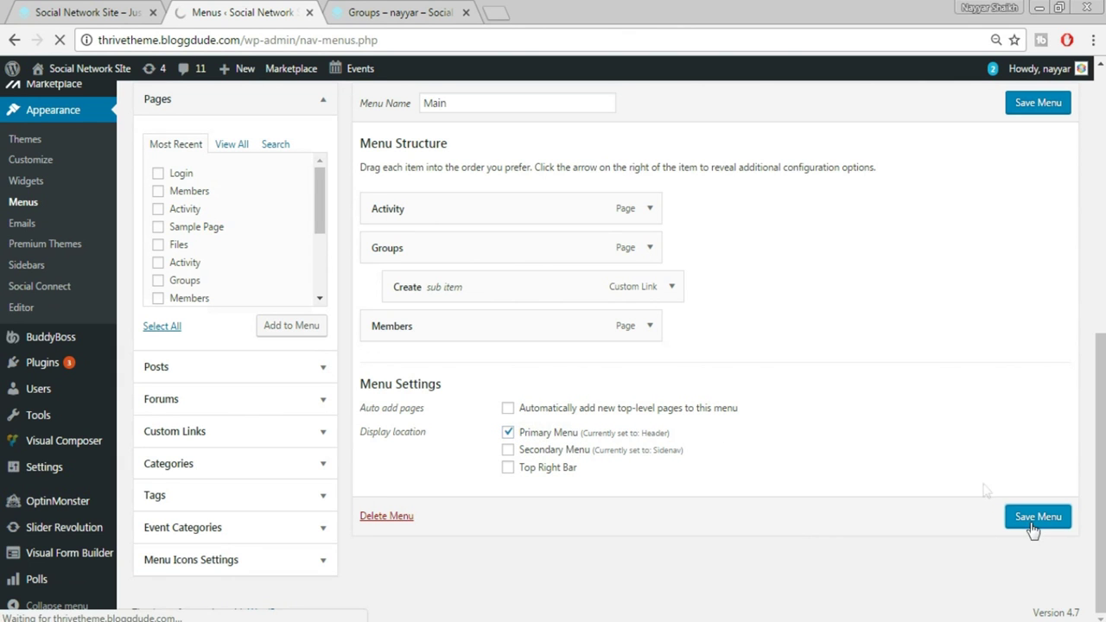
Reload the groups page and choose Groups > Create in the top navigation
click(398, 12)
click(389, 43)
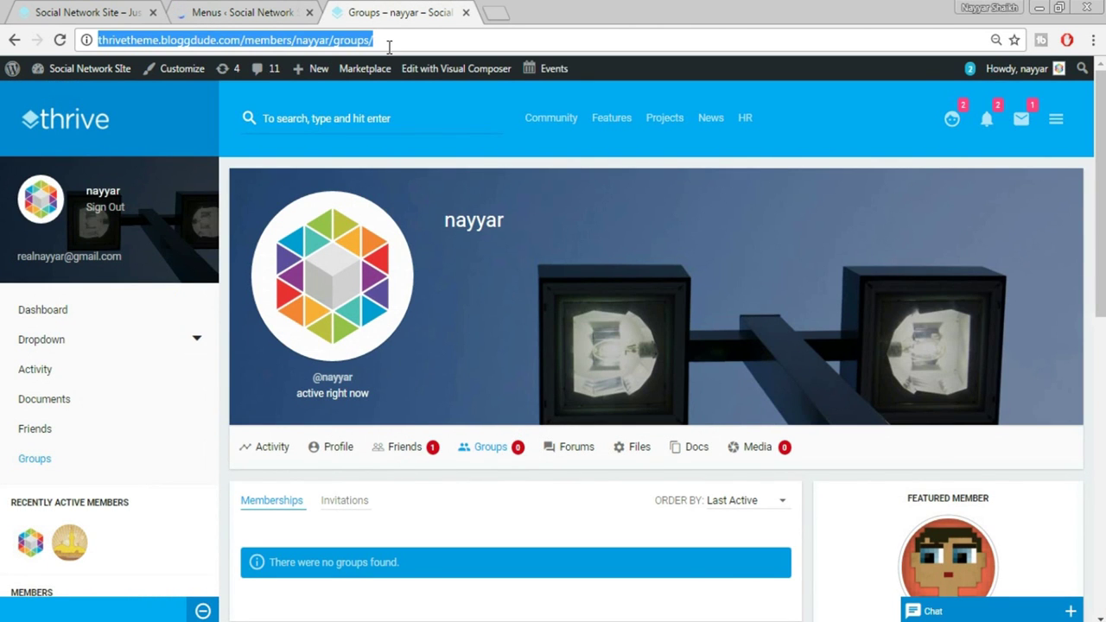
key(Return)
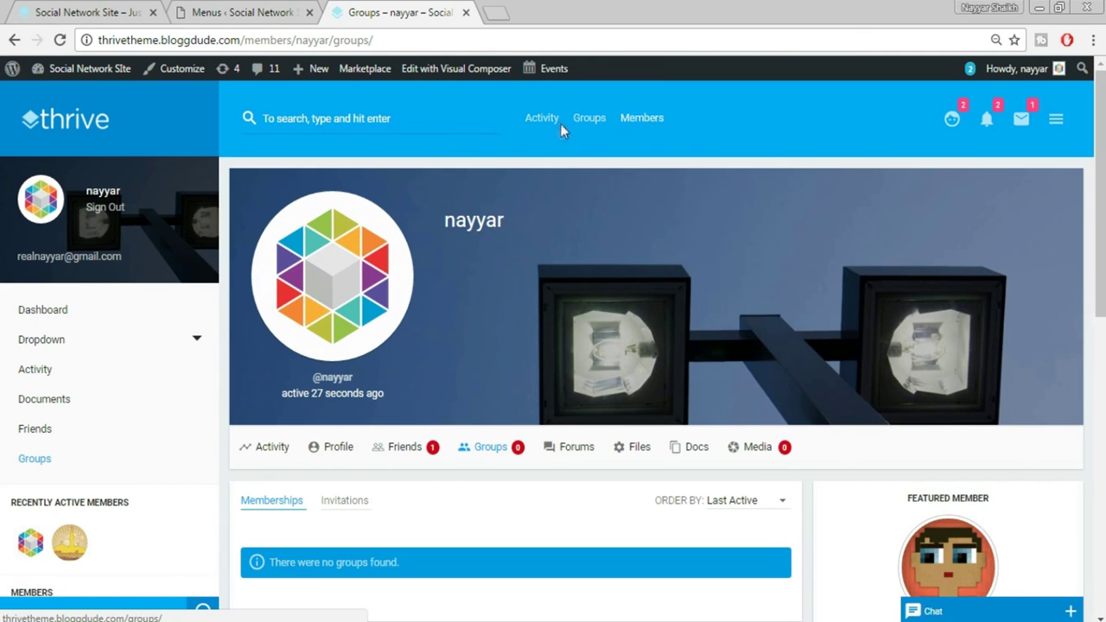
mouse_move(604, 126)
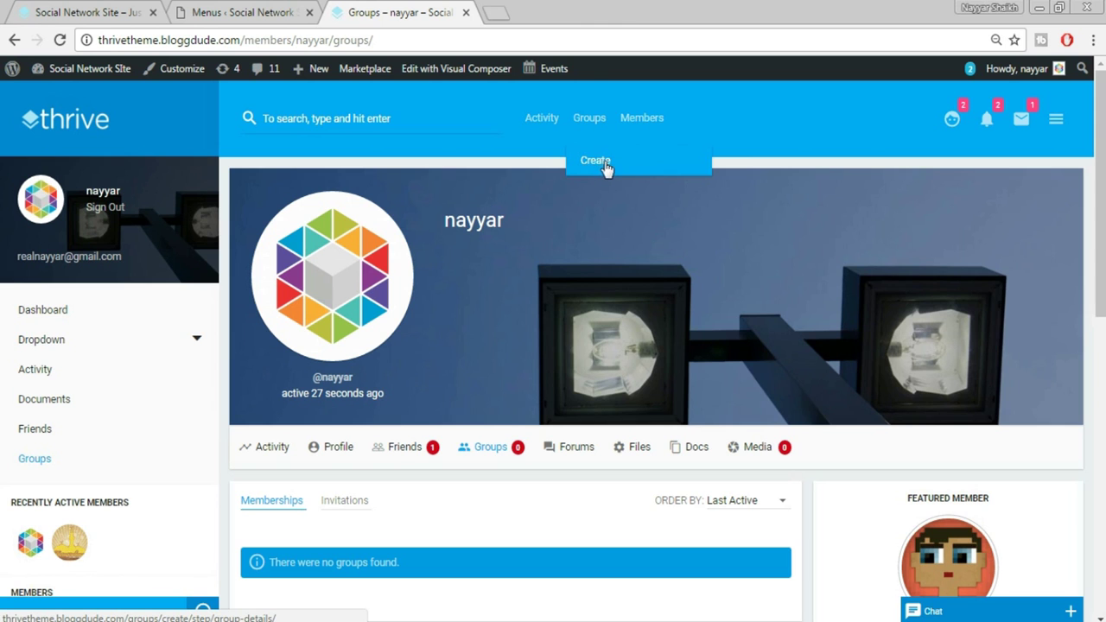
click(603, 161)
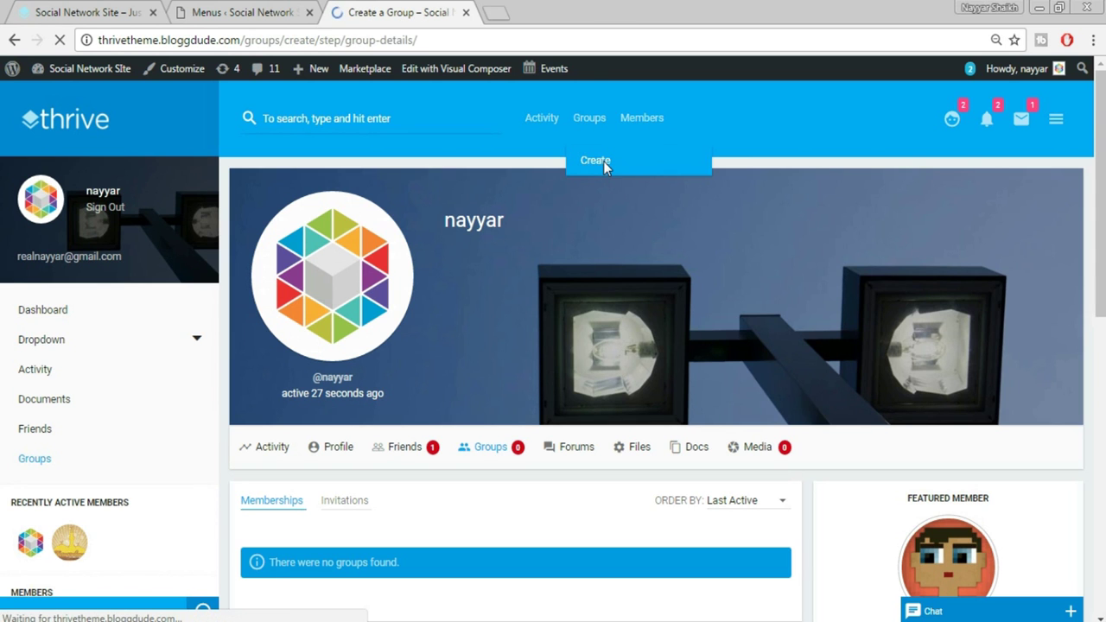
scroll(764, 285, down, 3)
scroll(775, 328, up, 3)
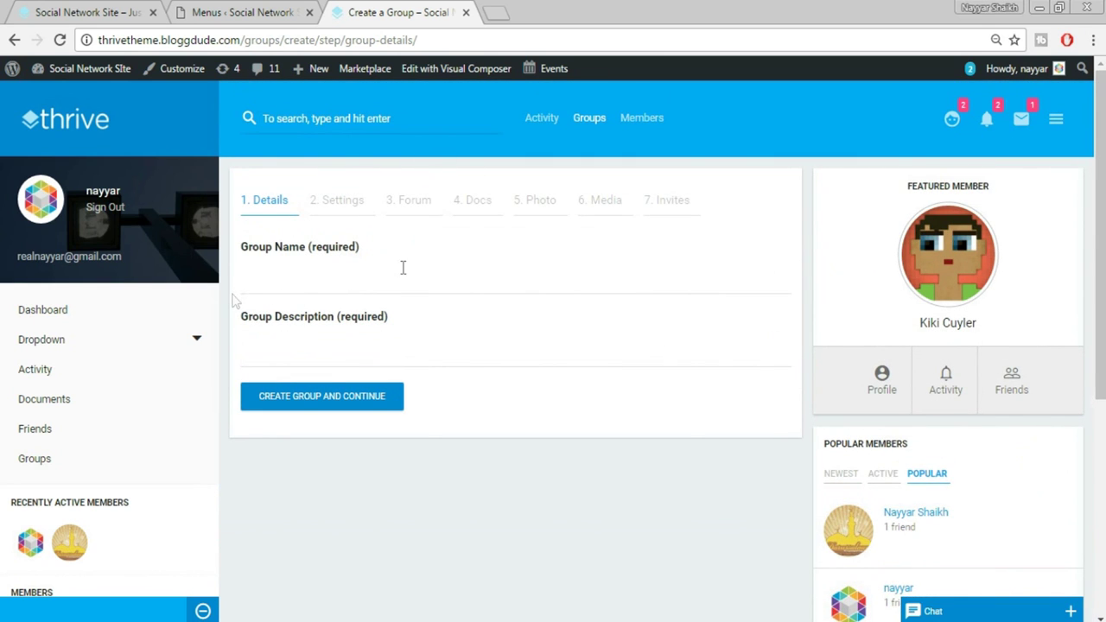
Create the group 'Name' with description 'description' and review its public privacy and invitation settings
click(304, 264)
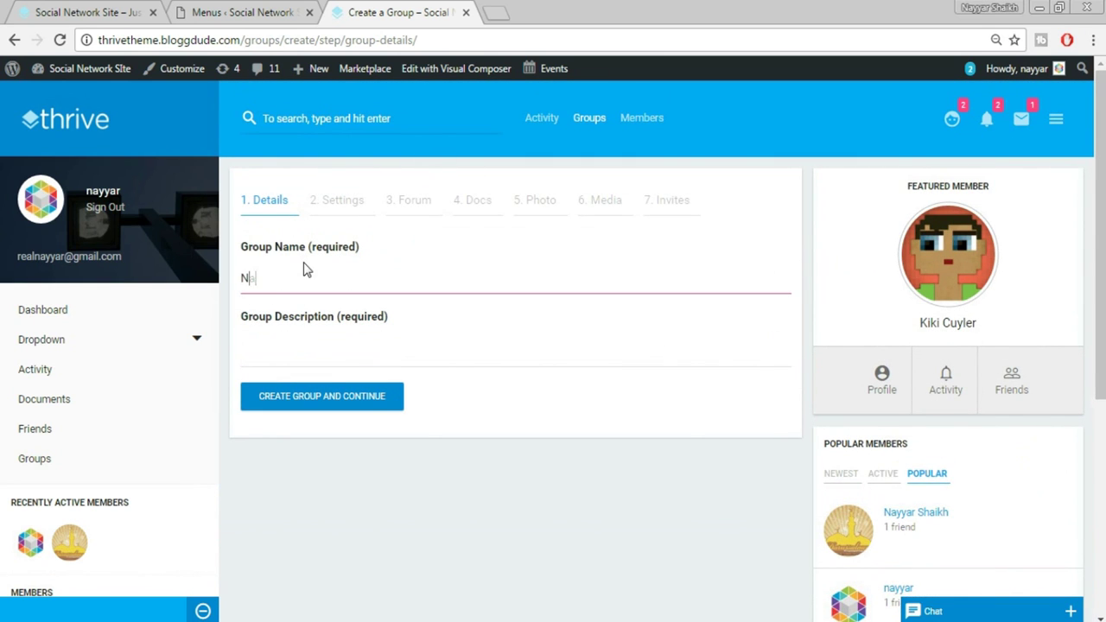
text(Name)
key(Tab)
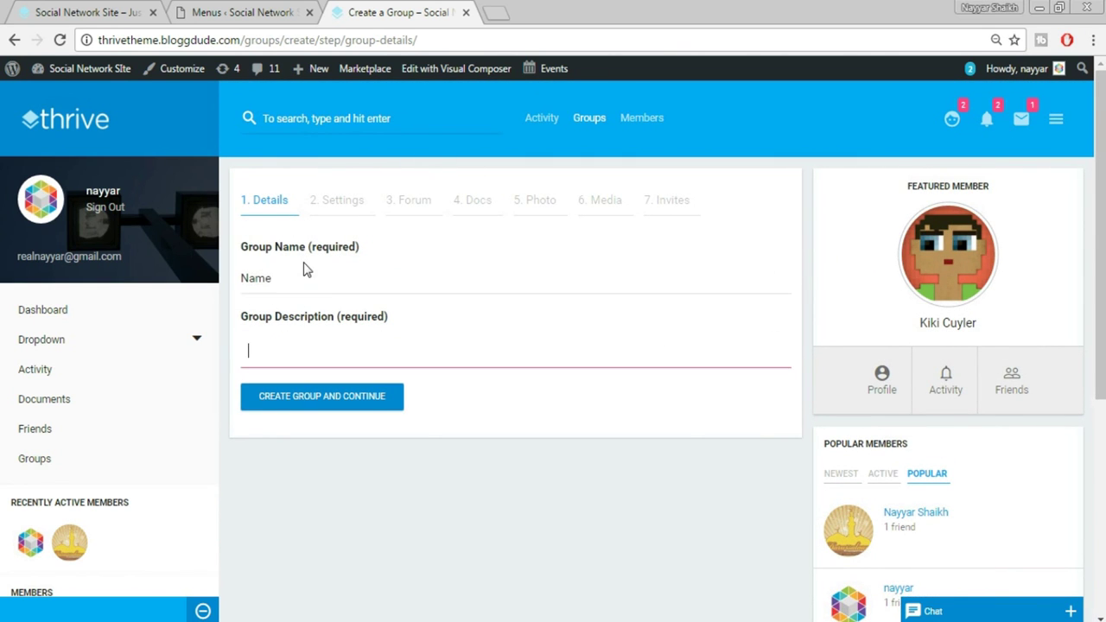
text(description)
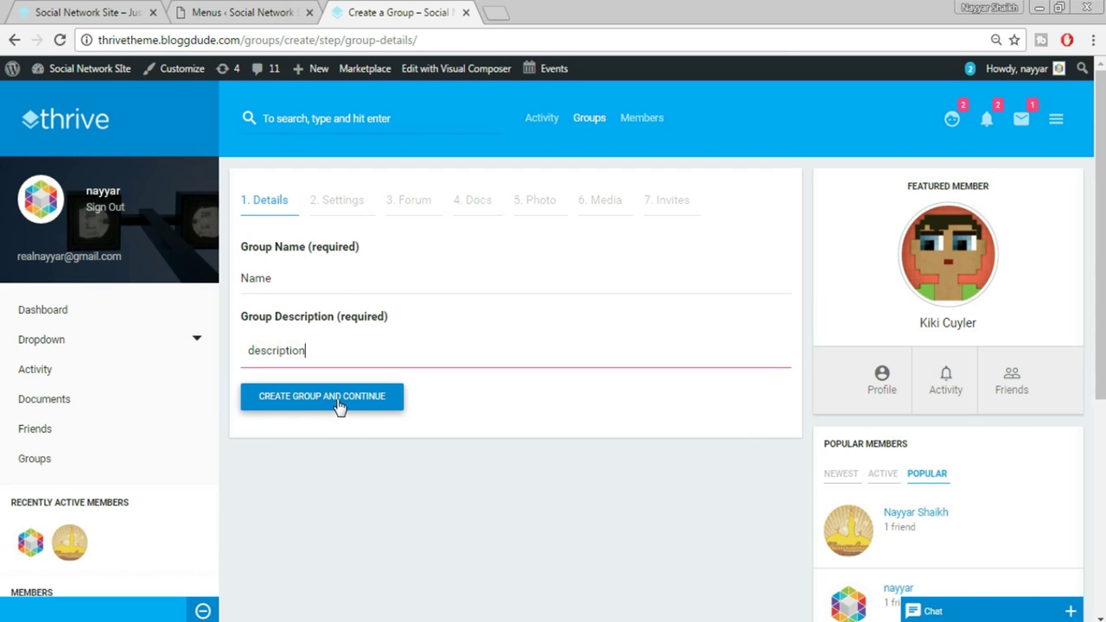
click(300, 408)
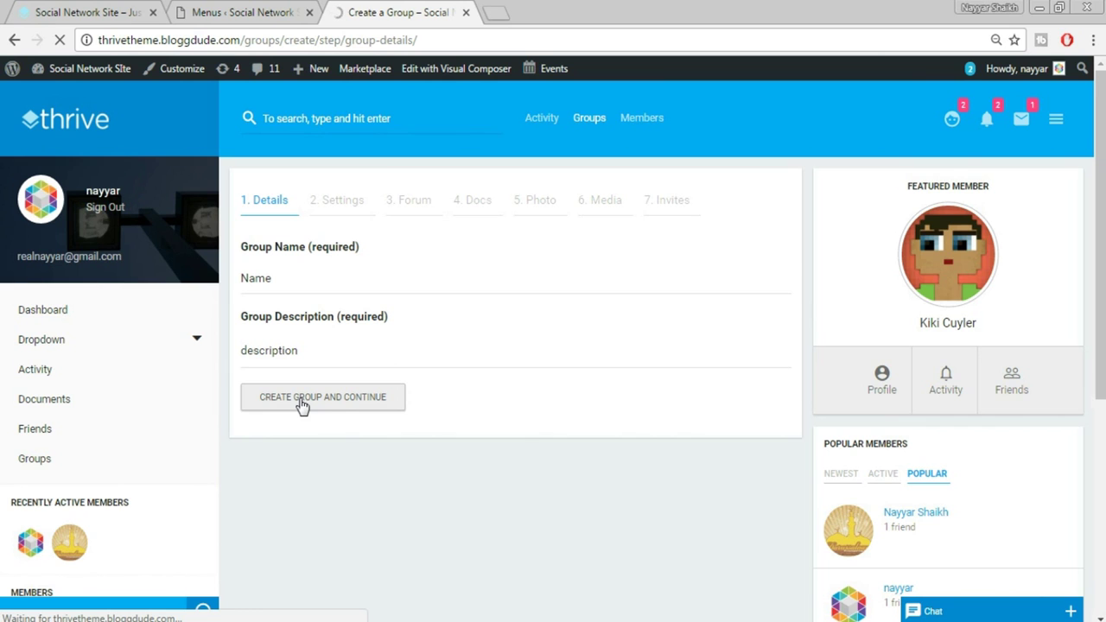
scroll(537, 352, down, 1)
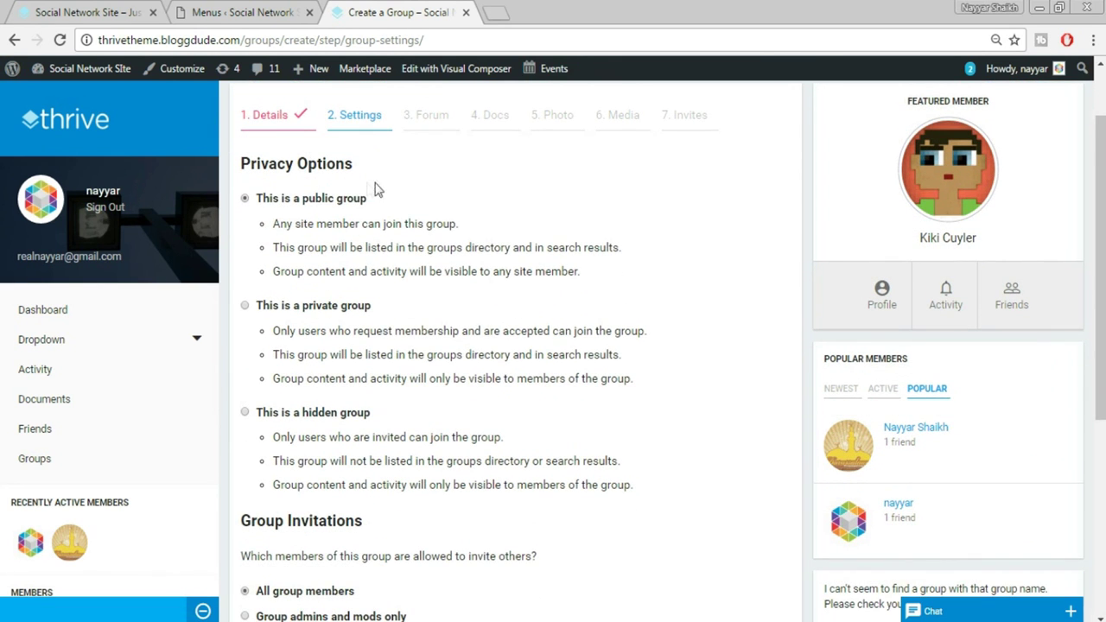
scroll(401, 188, down, 1)
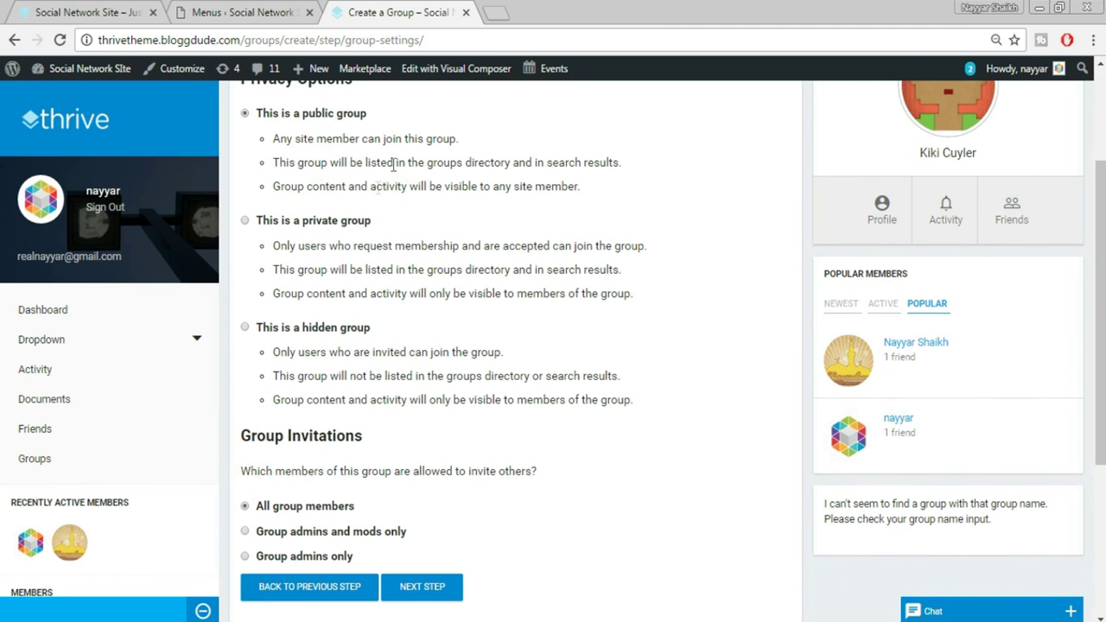
scroll(435, 345, down, 1)
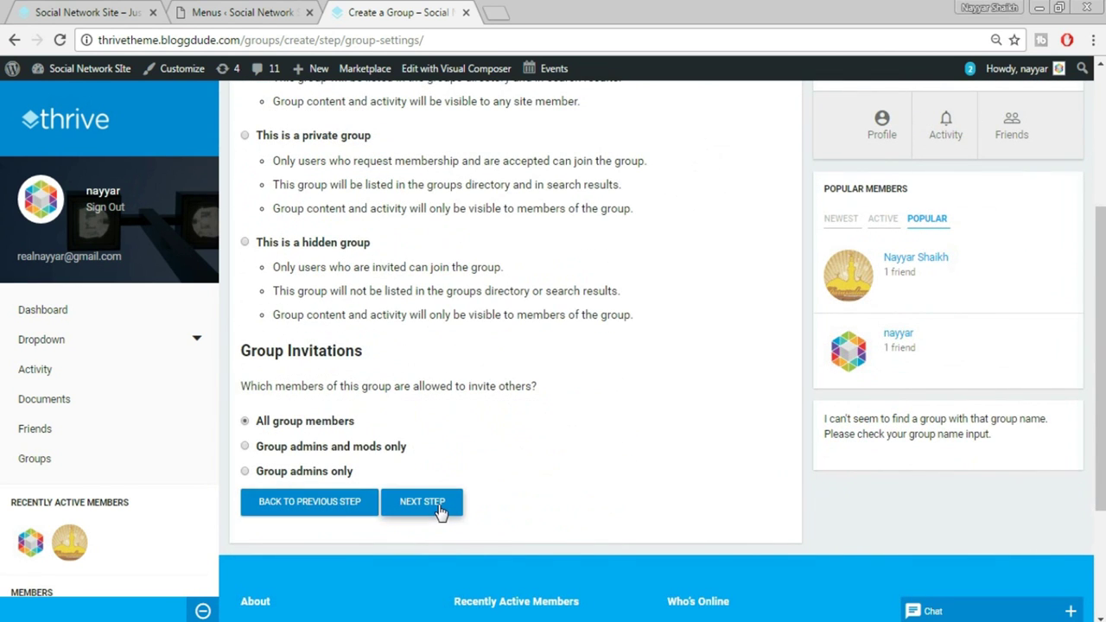
Keep the privacy settings, give the group a forum, and keep Group member as the minimum Docs role
click(440, 510)
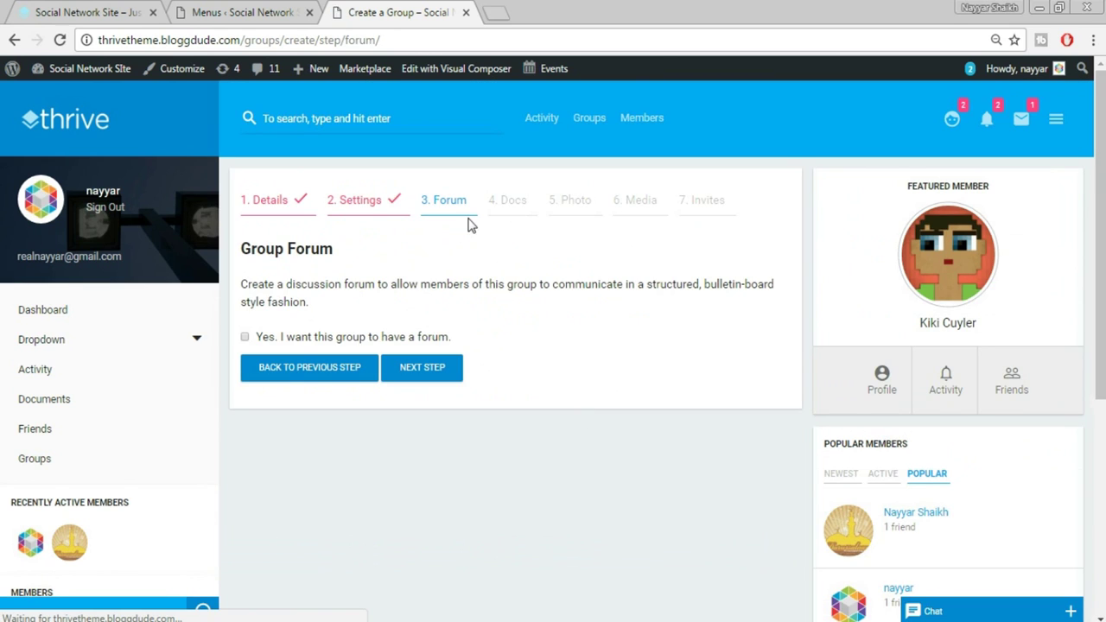
click(246, 339)
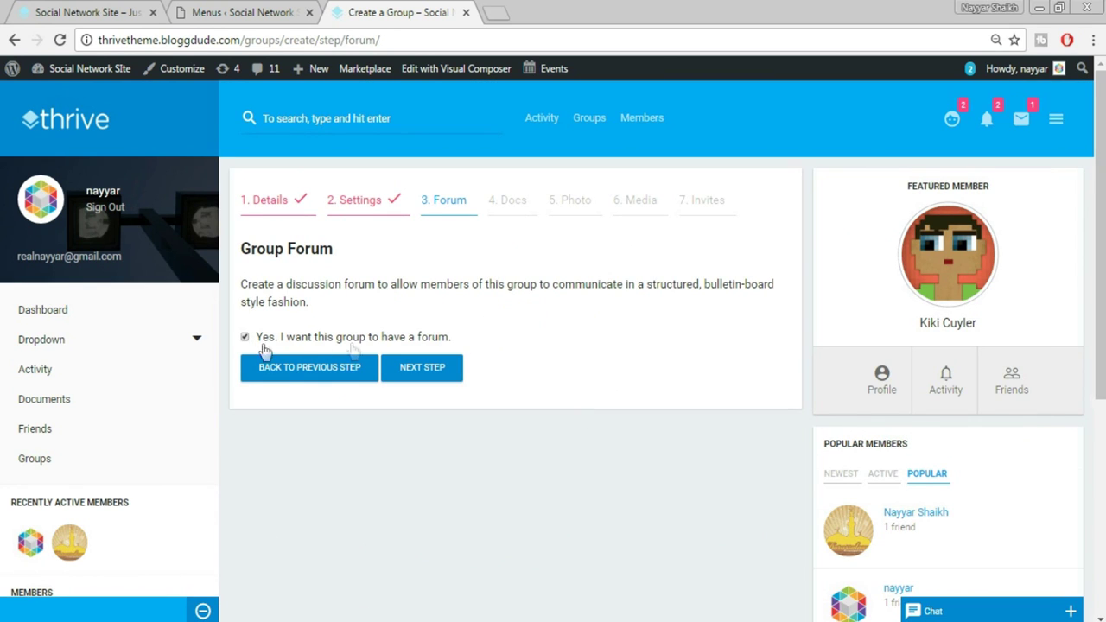
click(429, 370)
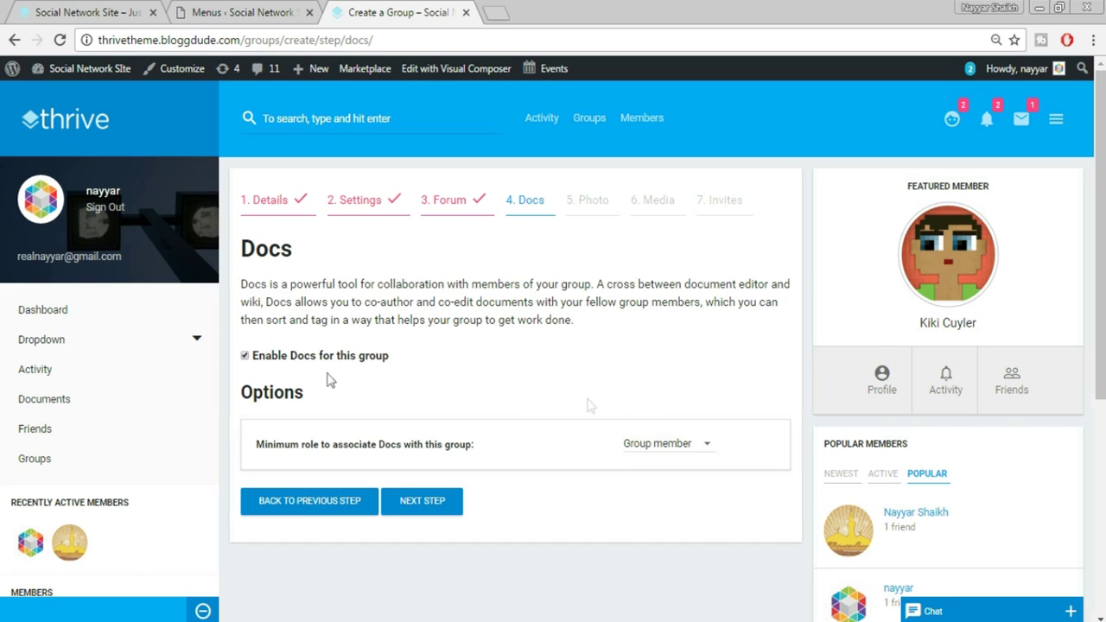
click(662, 448)
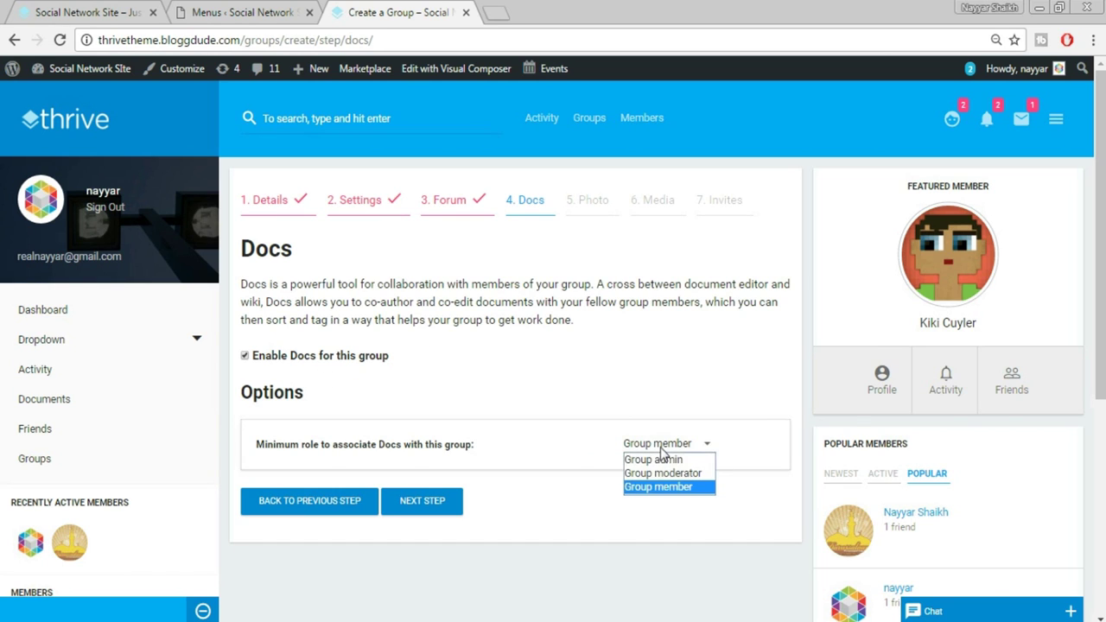
click(677, 488)
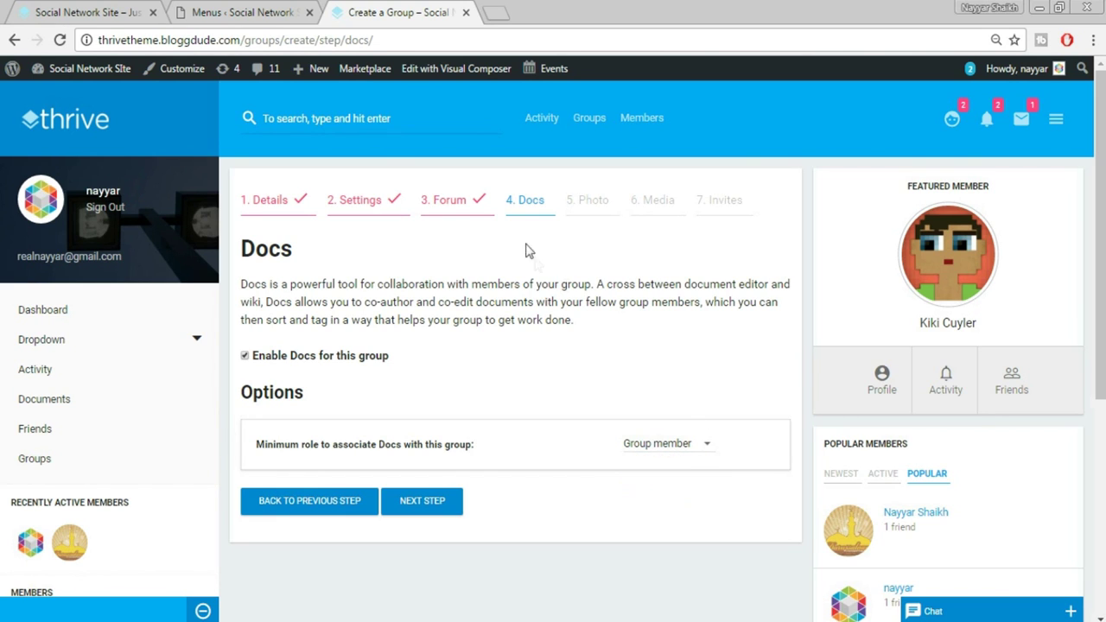
click(434, 506)
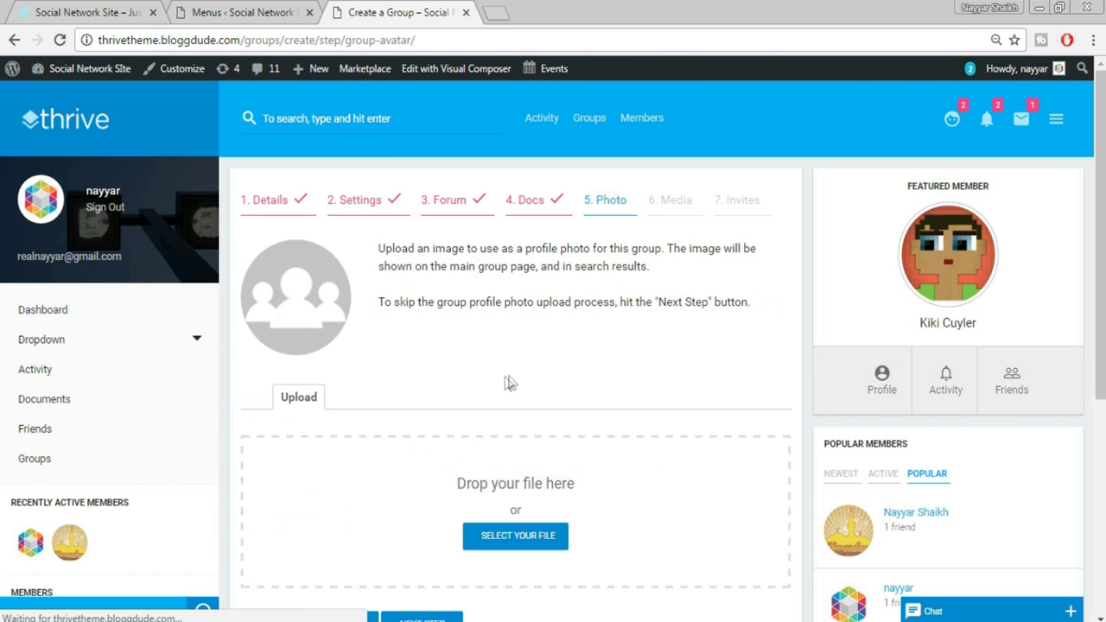
Upload bab54-bff as the group photo, cropped to the whole image, and continue to Media
scroll(313, 352, down, 1)
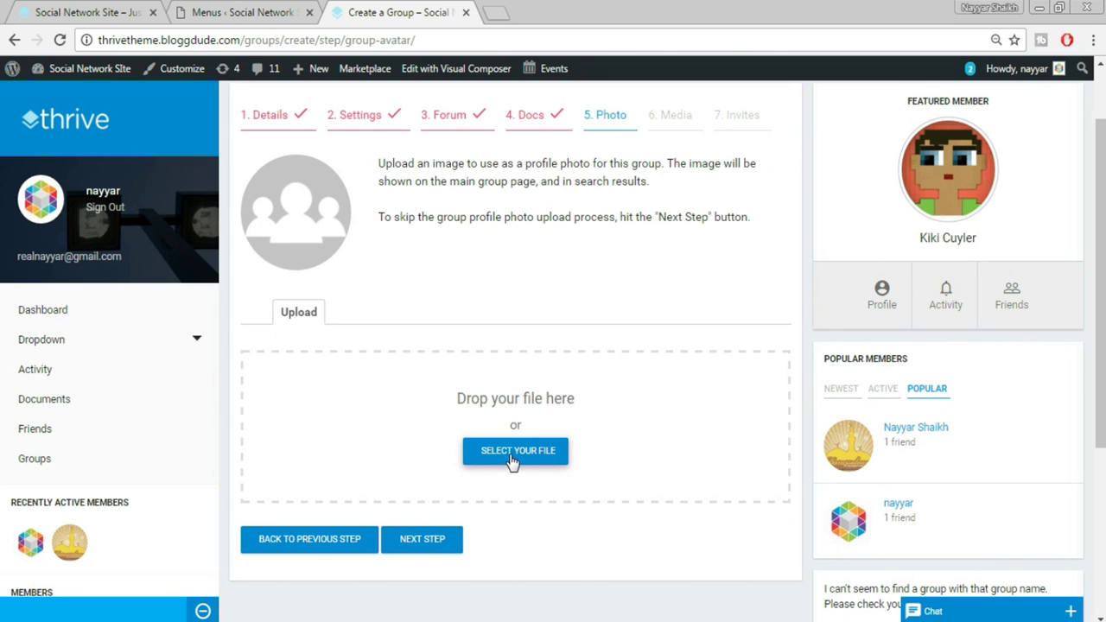
scroll(475, 432, up, 1)
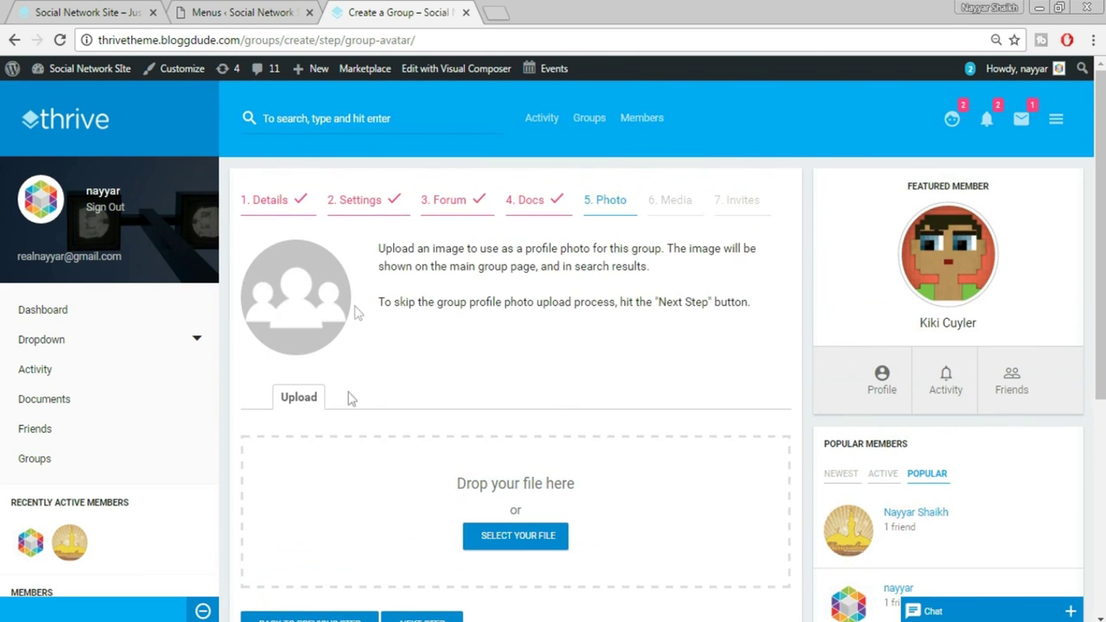
click(515, 540)
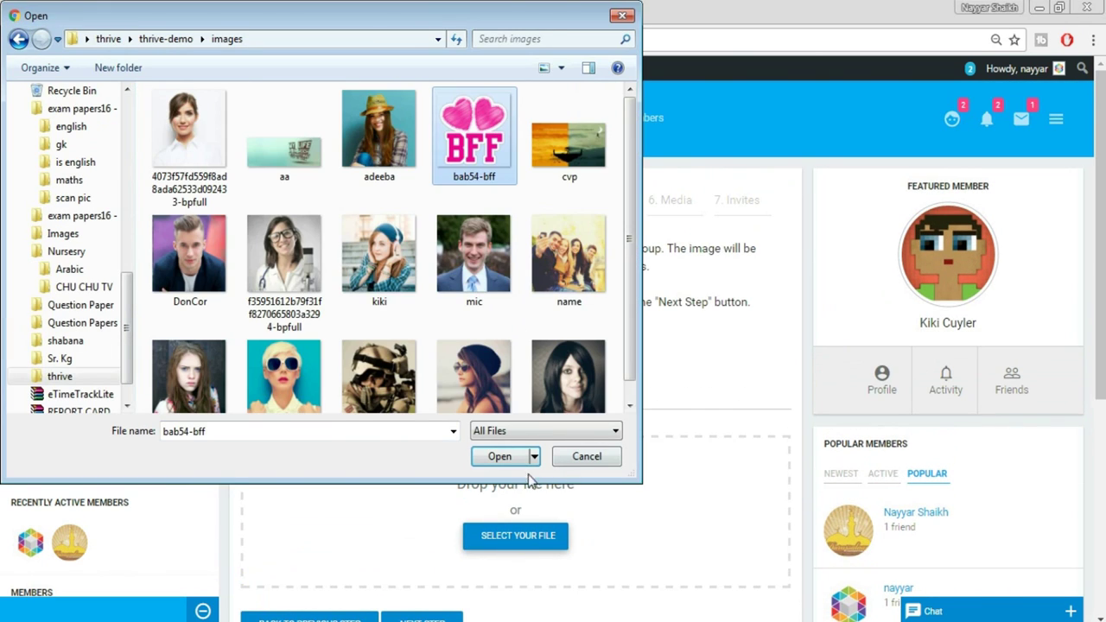
click(499, 457)
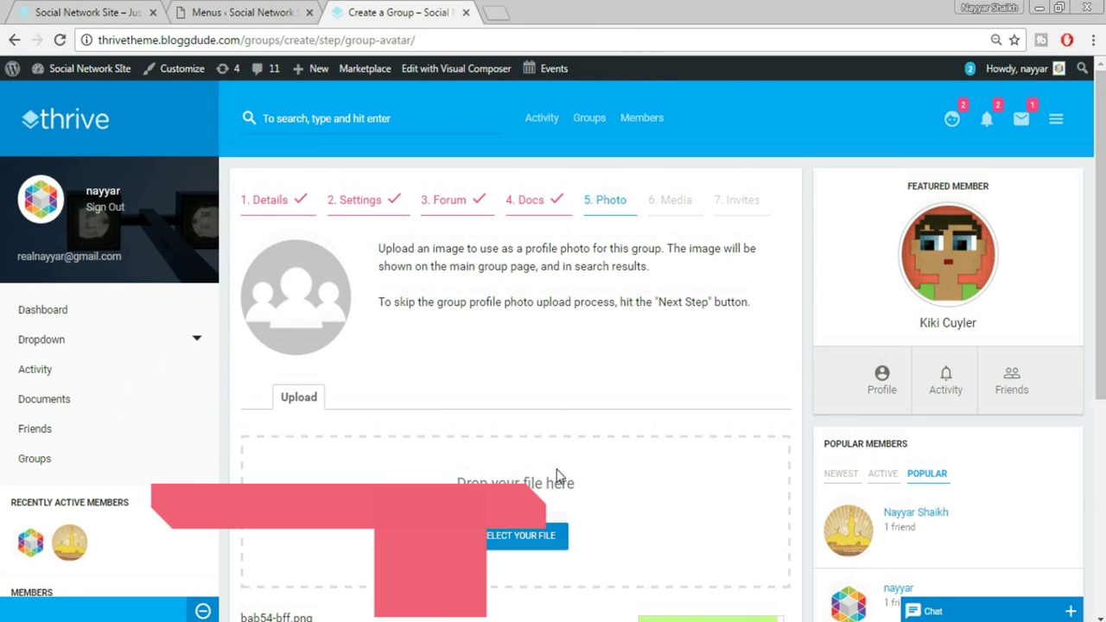
scroll(558, 475, down, 2)
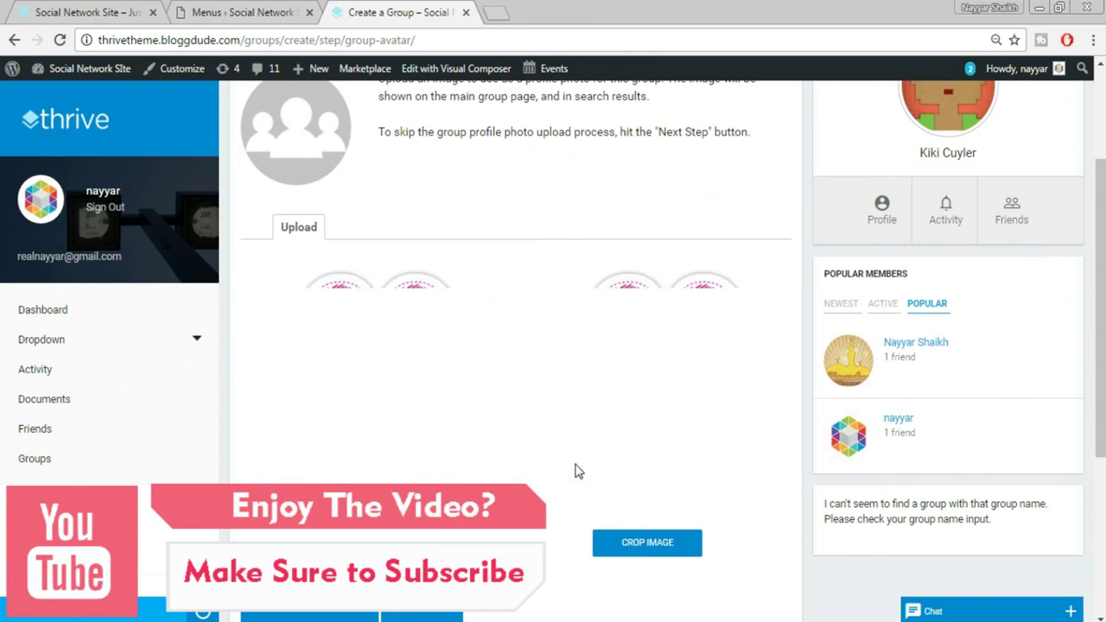
drag(244, 269, 513, 538)
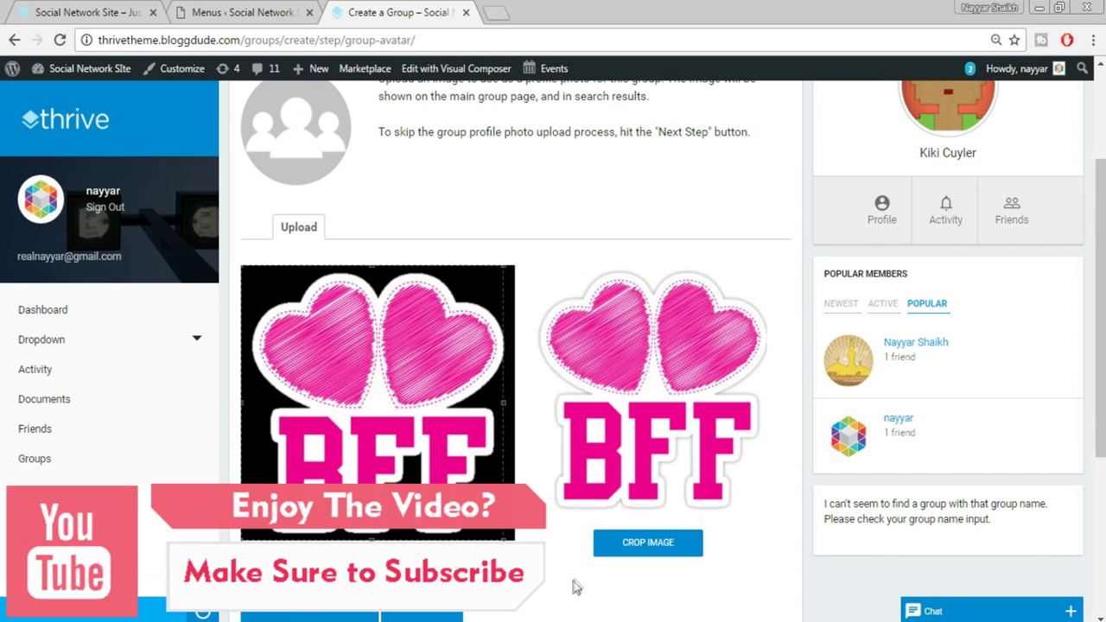
scroll(574, 579, down, 1)
scroll(562, 523, up, 1)
click(646, 546)
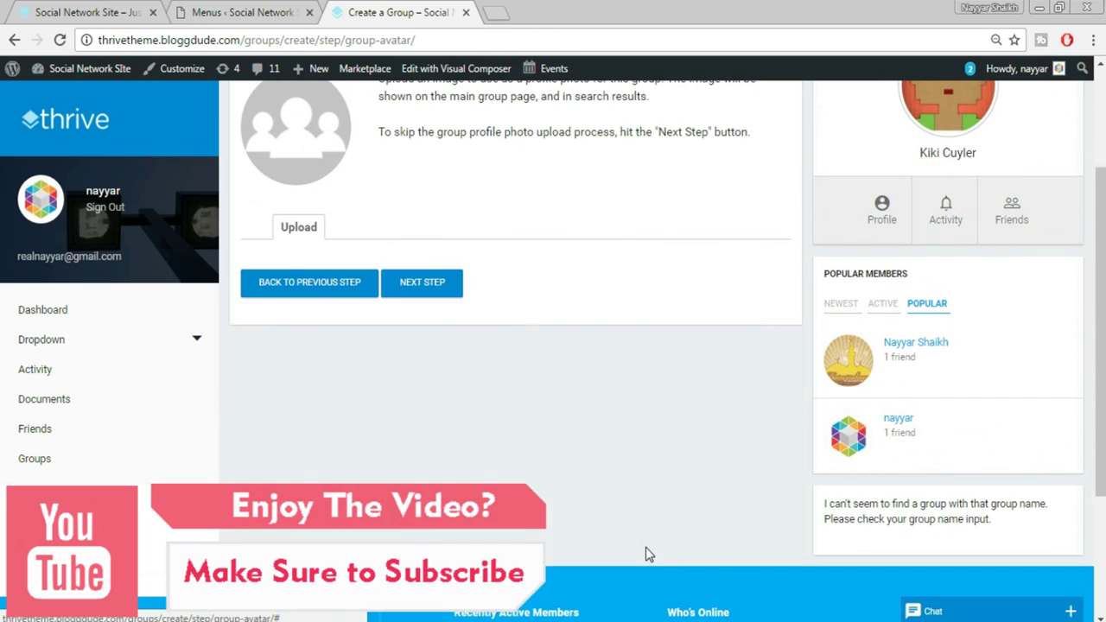
scroll(640, 542, up, 1)
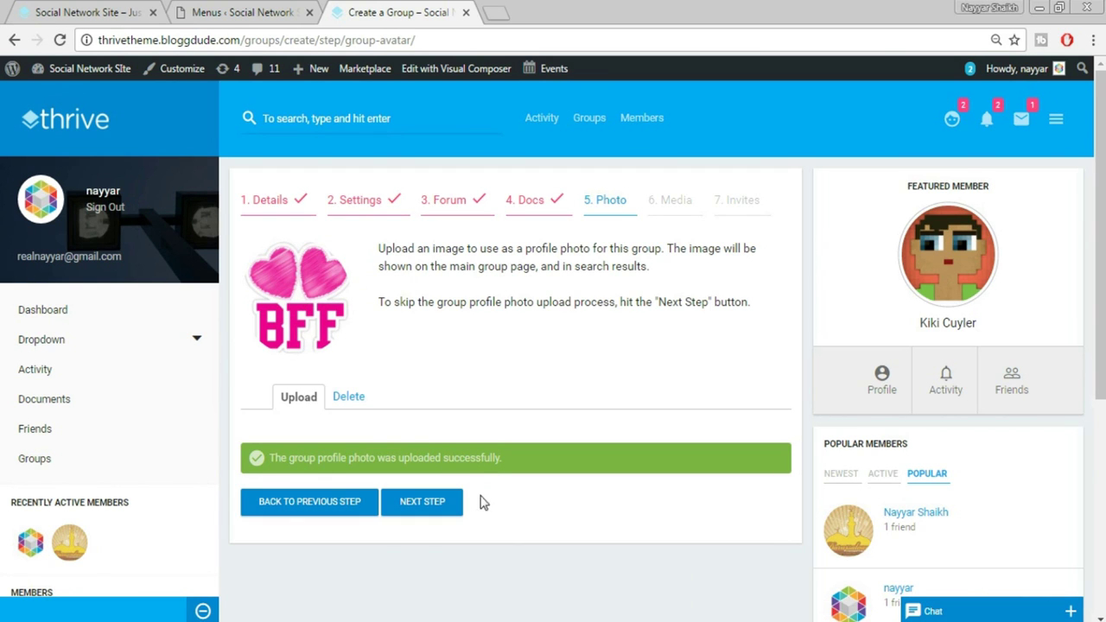
click(433, 504)
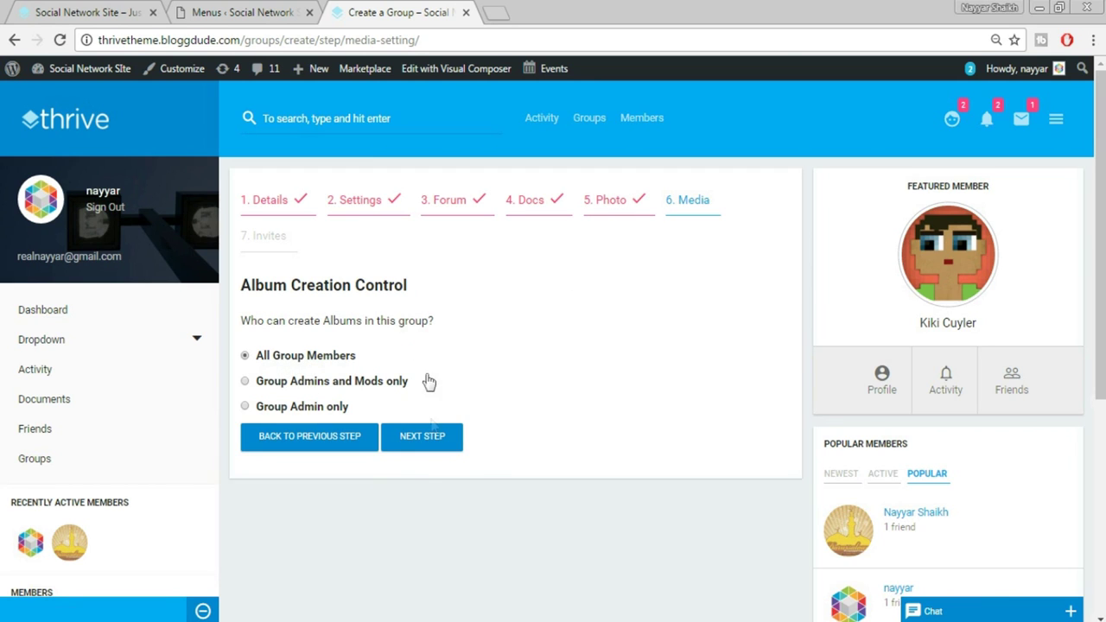
Keep the album settings and finish the wizard to create the public group Name
click(423, 448)
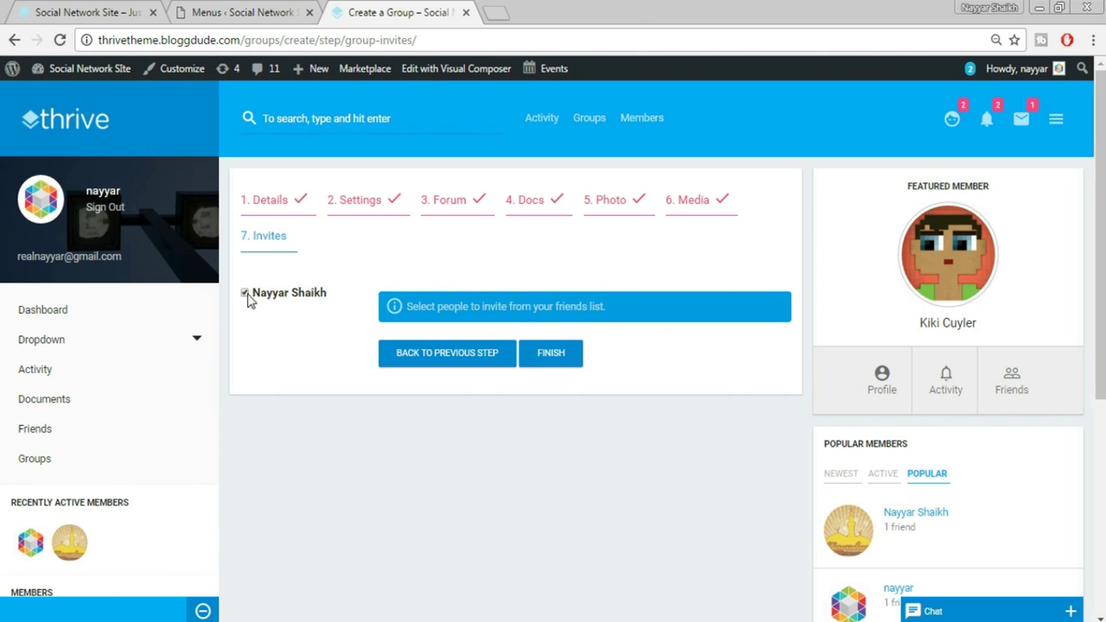
click(581, 353)
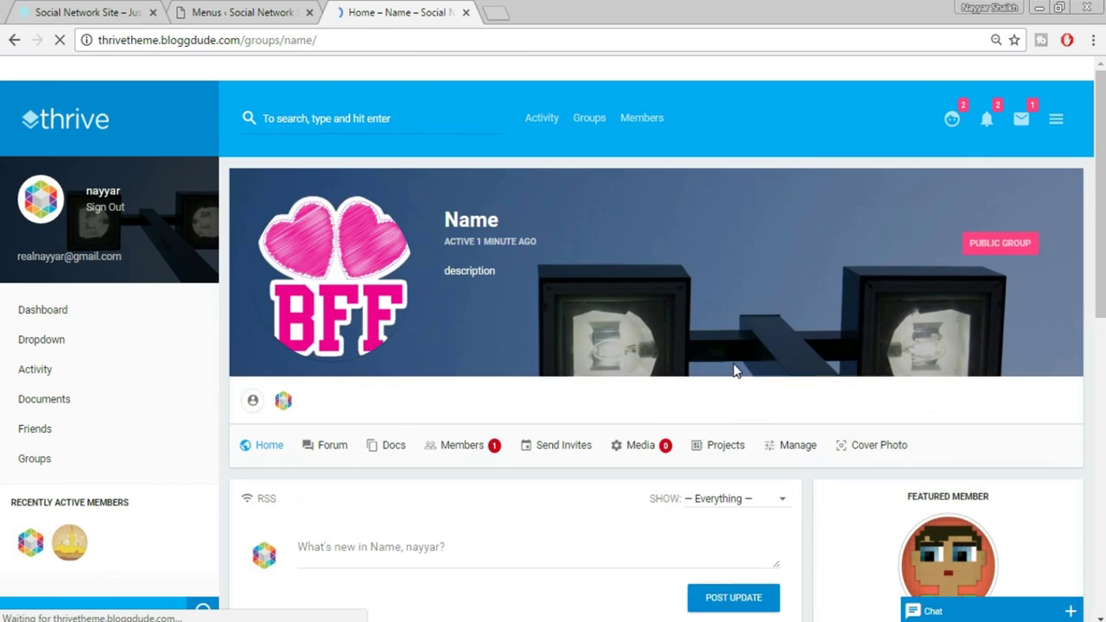
Open the Name group's Manage settings and go to its Photo sub-tab
scroll(596, 371, down, 2)
scroll(544, 380, up, 2)
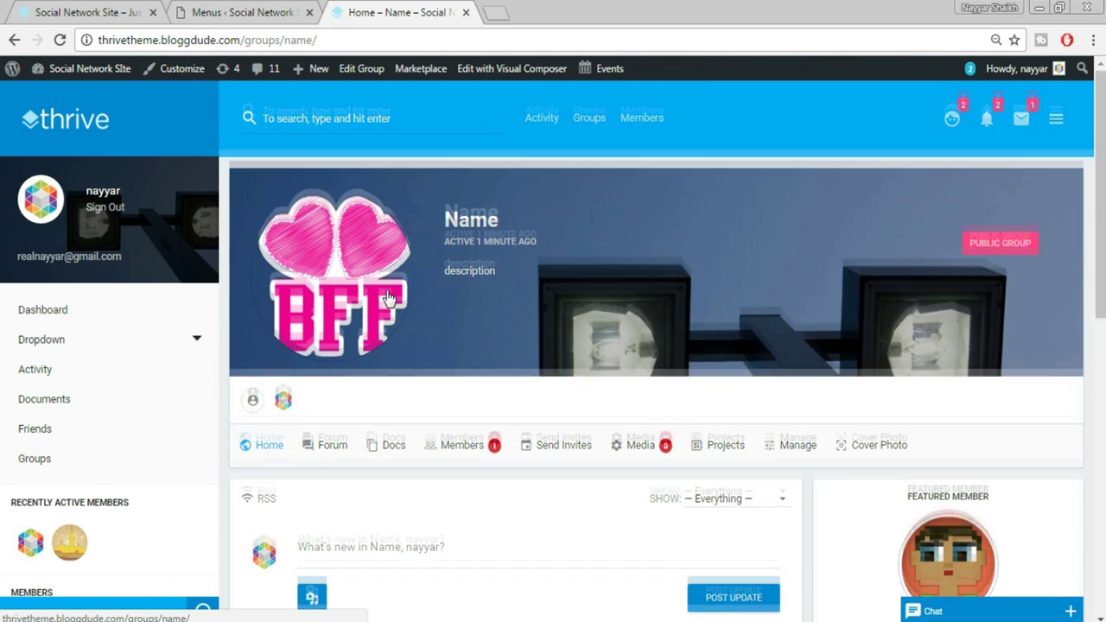
scroll(378, 365, down, 1)
scroll(490, 385, down, 1)
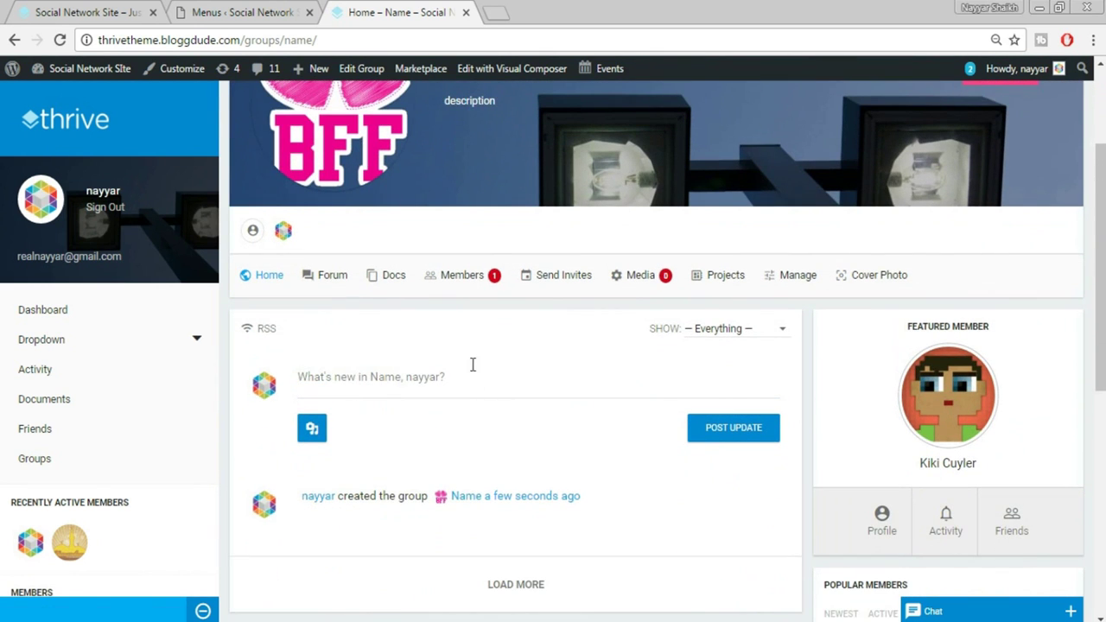
click(794, 277)
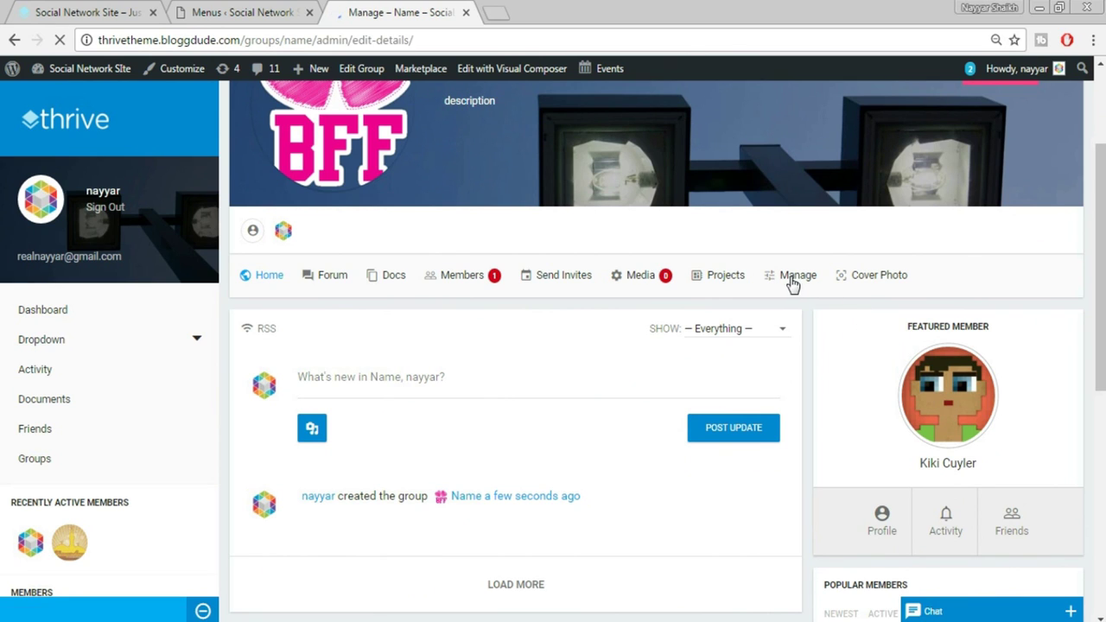
scroll(790, 299, down, 3)
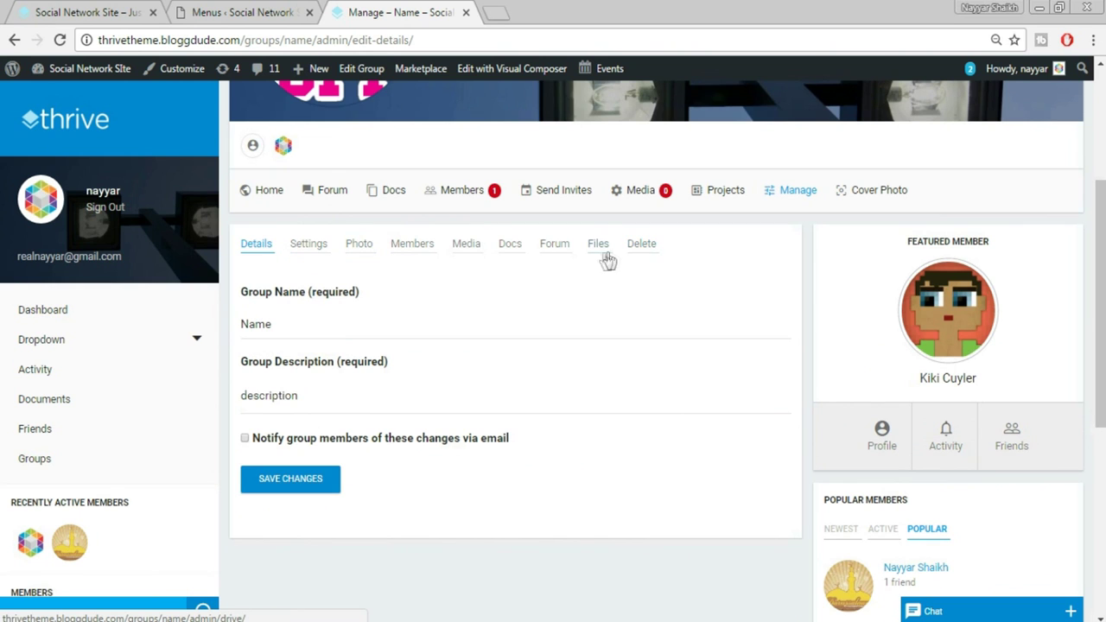
click(359, 245)
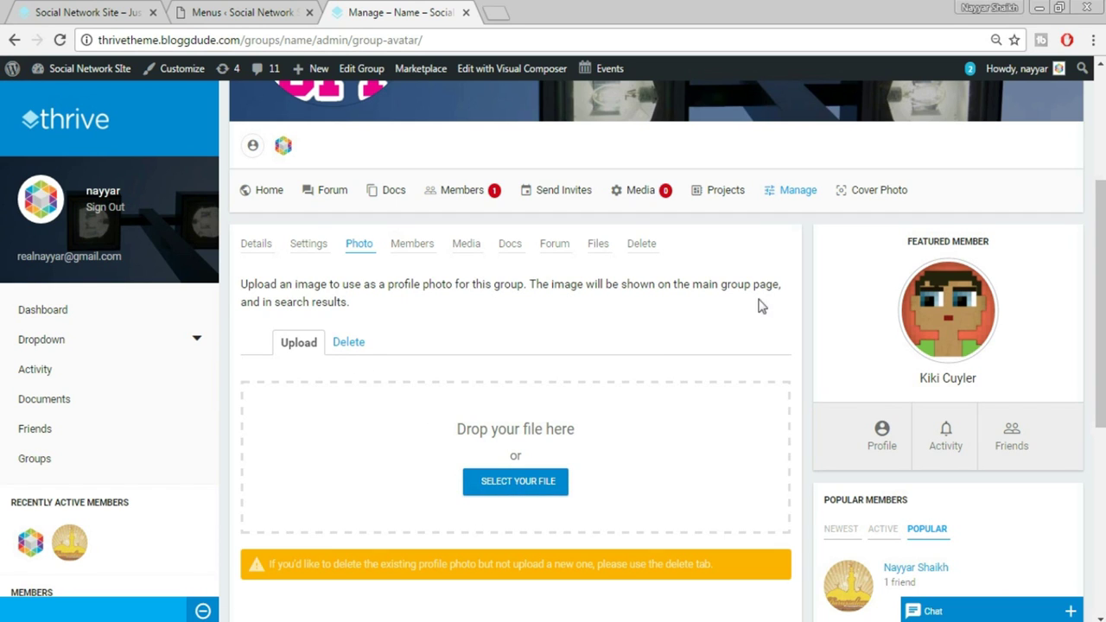
scroll(423, 381, down, 4)
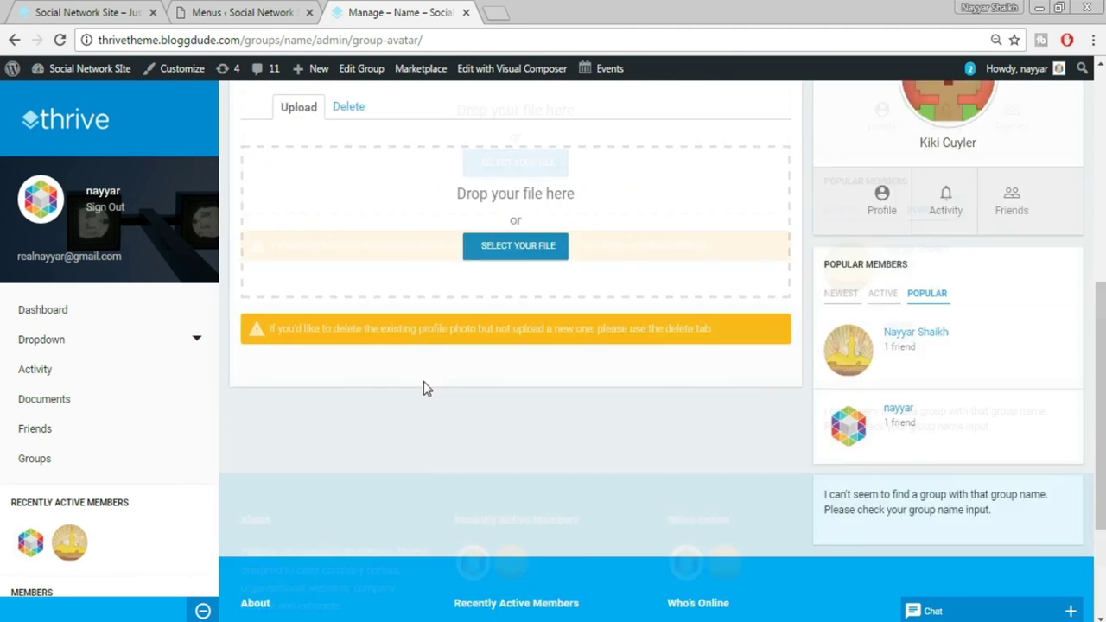
scroll(423, 381, up, 7)
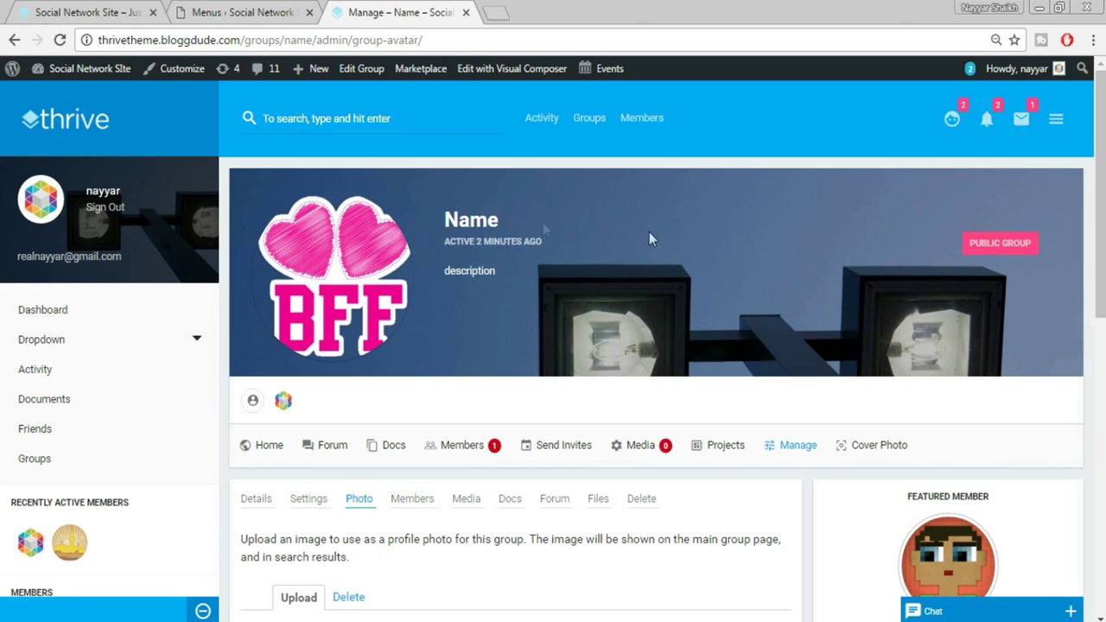
scroll(965, 355, down, 1)
Upload the aa image as the Name group's cover photo, then return to the group's Home page
click(880, 363)
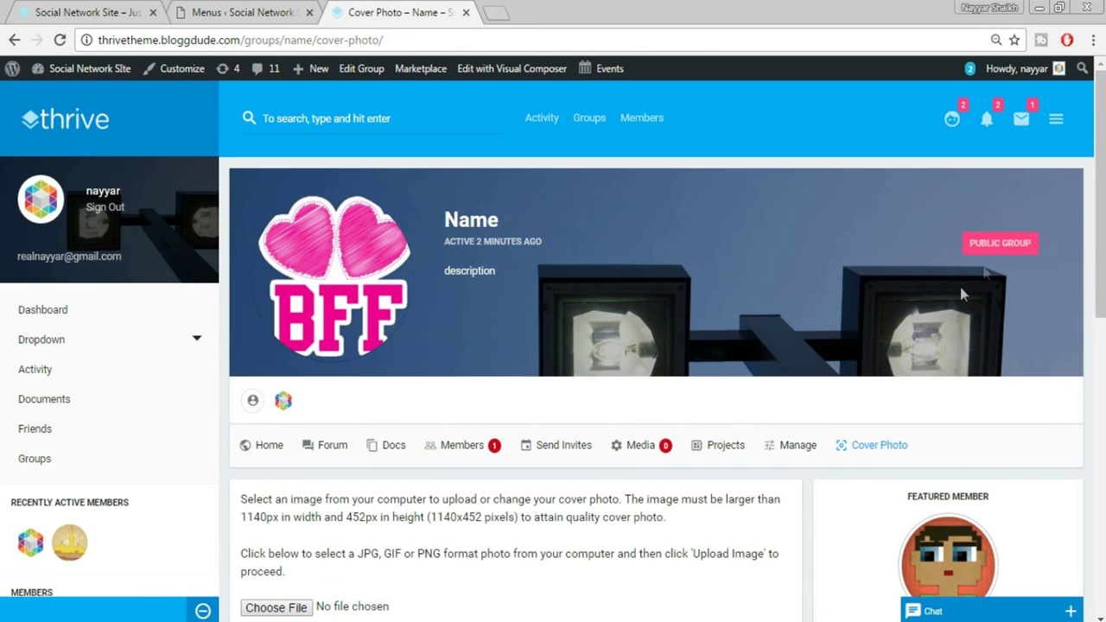
scroll(893, 353, down, 2)
click(276, 438)
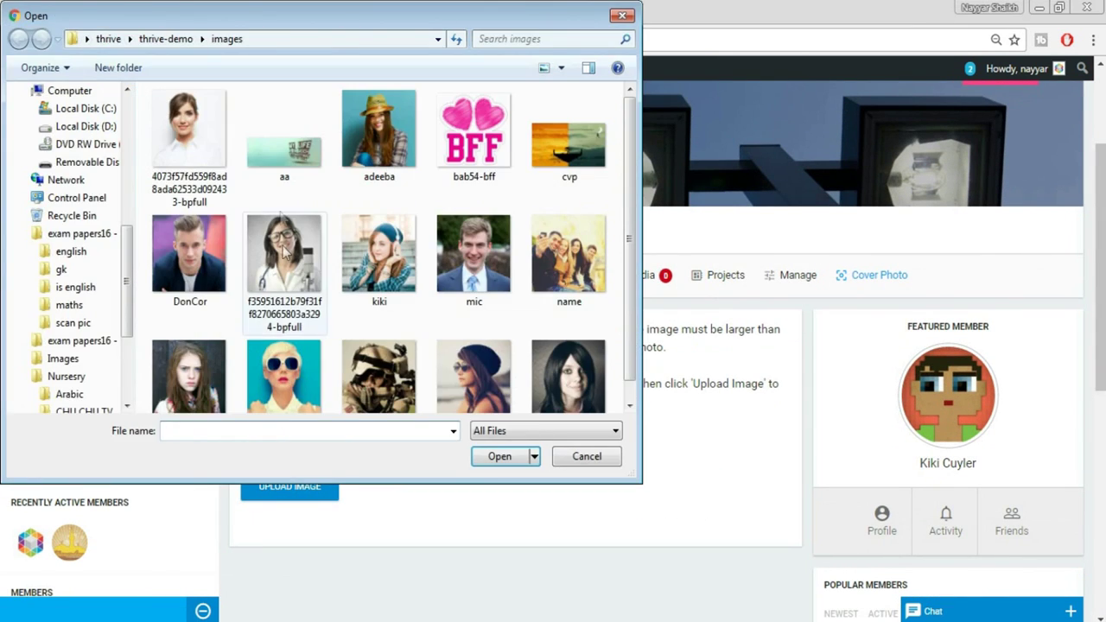
click(260, 154)
click(497, 458)
click(289, 491)
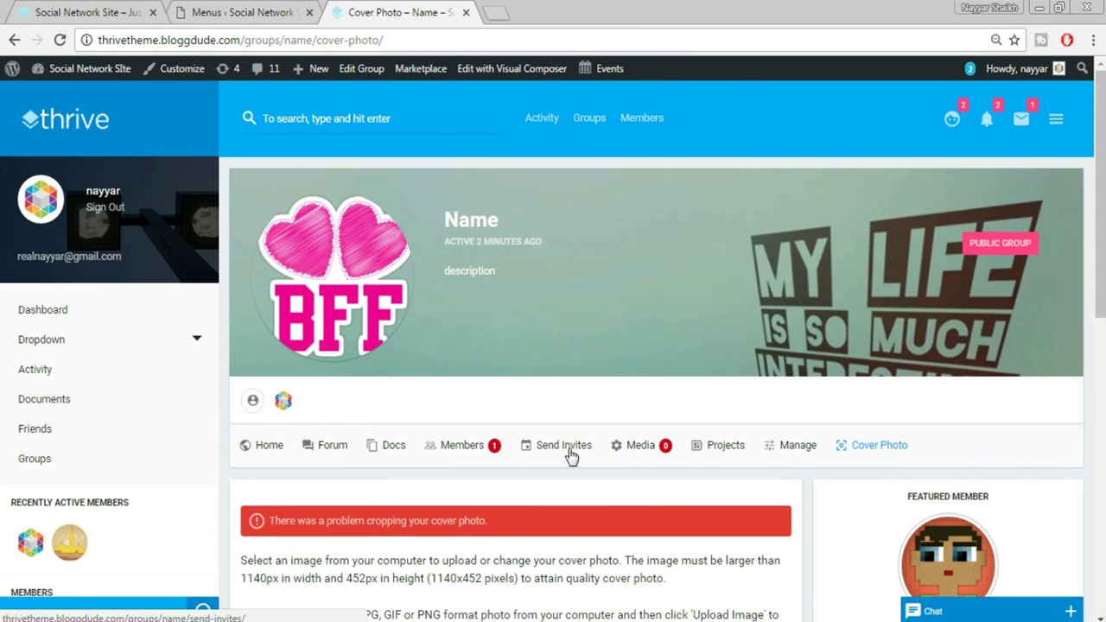
scroll(783, 458, down, 5)
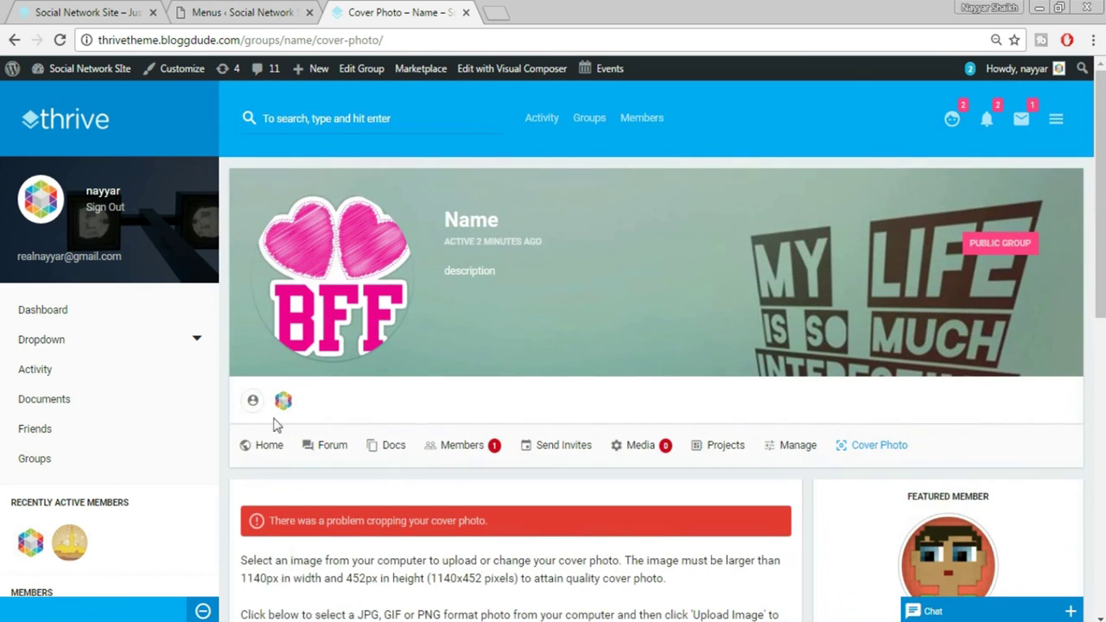
click(248, 447)
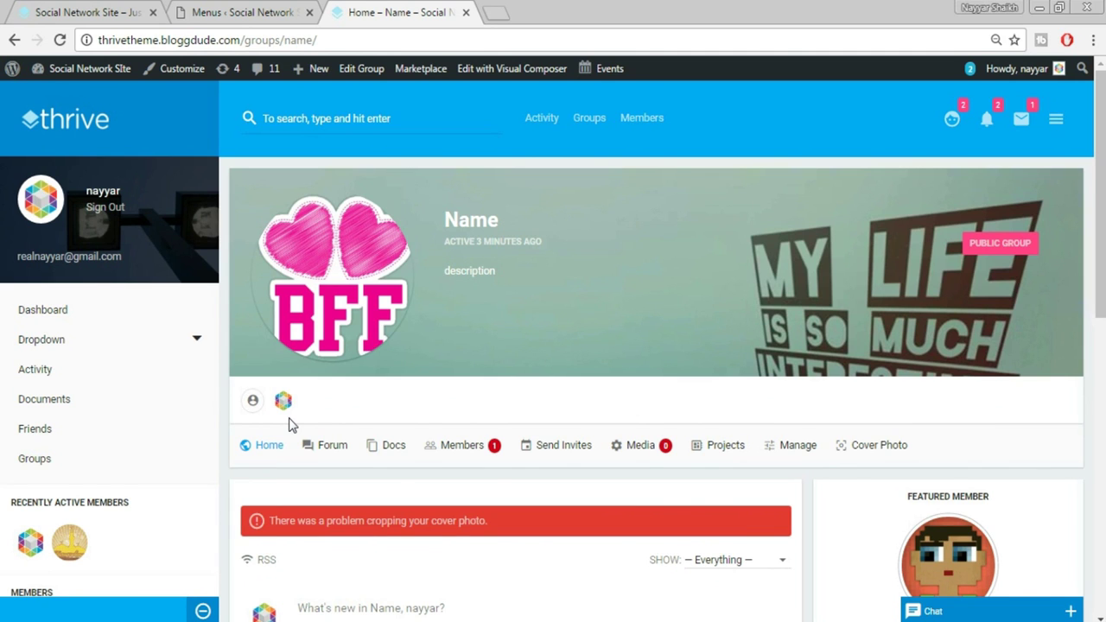
Review the Thrive homepage widgets, including the How Is My Site? poll, then return to the Menus tab
scroll(484, 400, down, 5)
scroll(308, 115, up, 5)
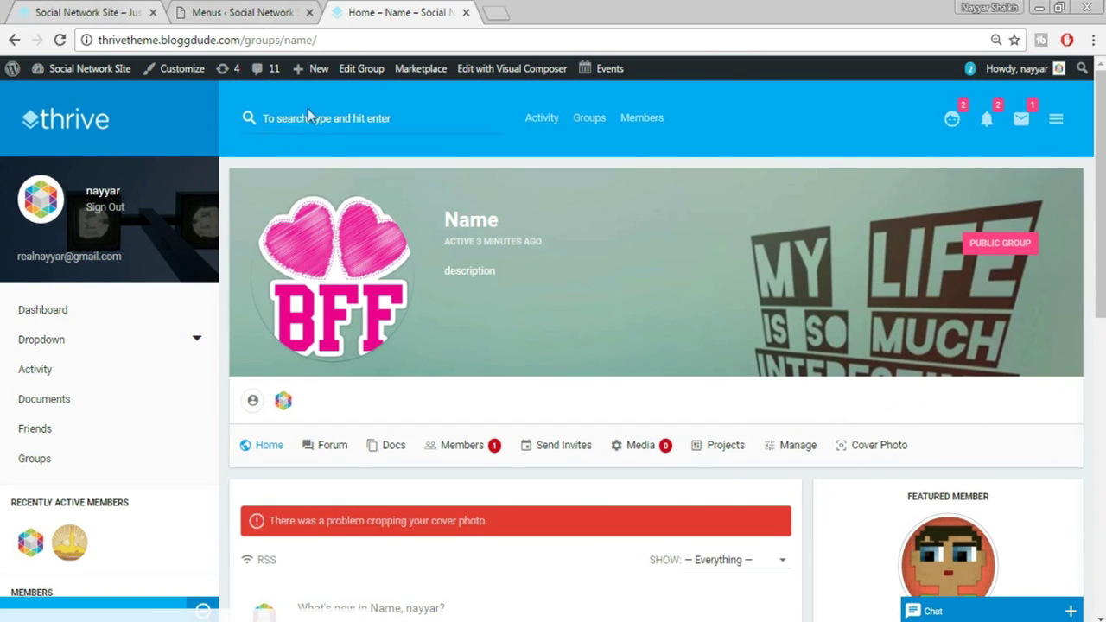
click(77, 130)
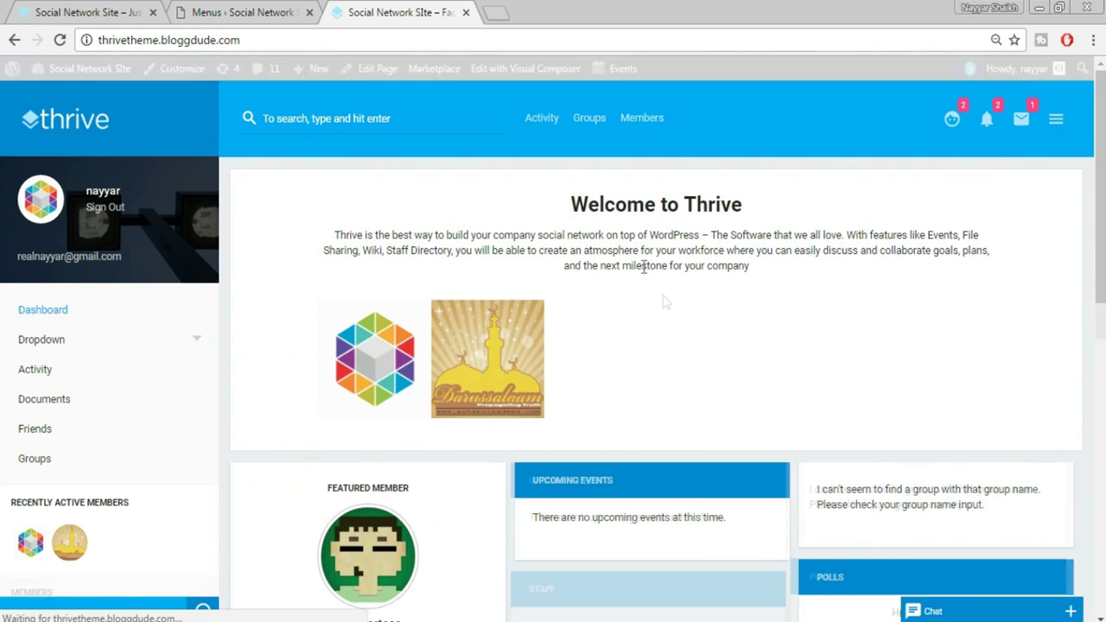
scroll(738, 321, down, 4)
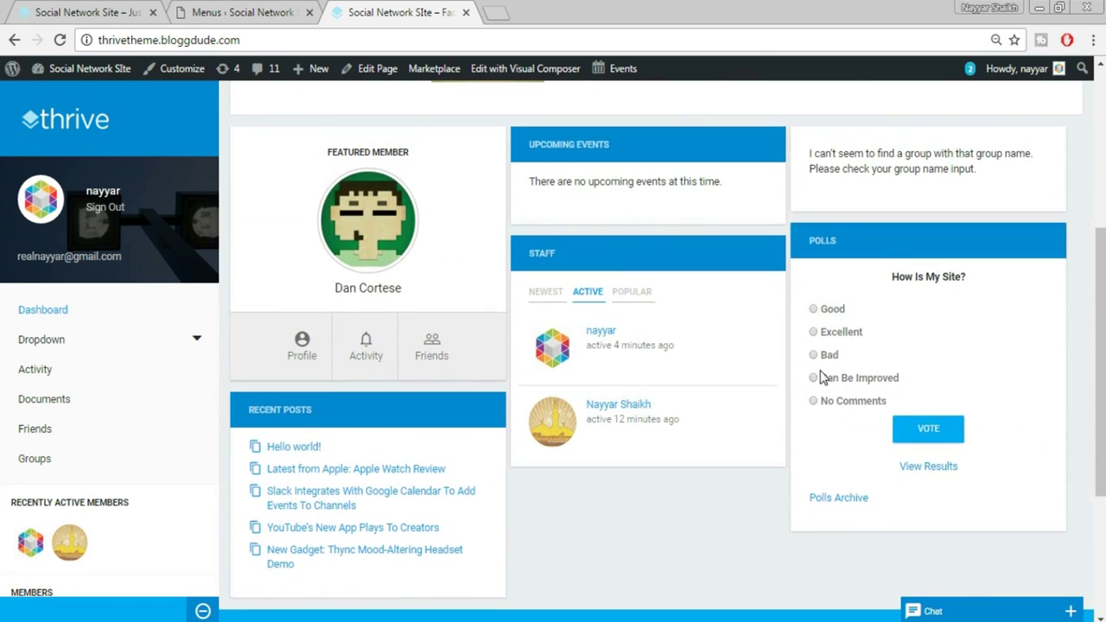
scroll(821, 377, up, 4)
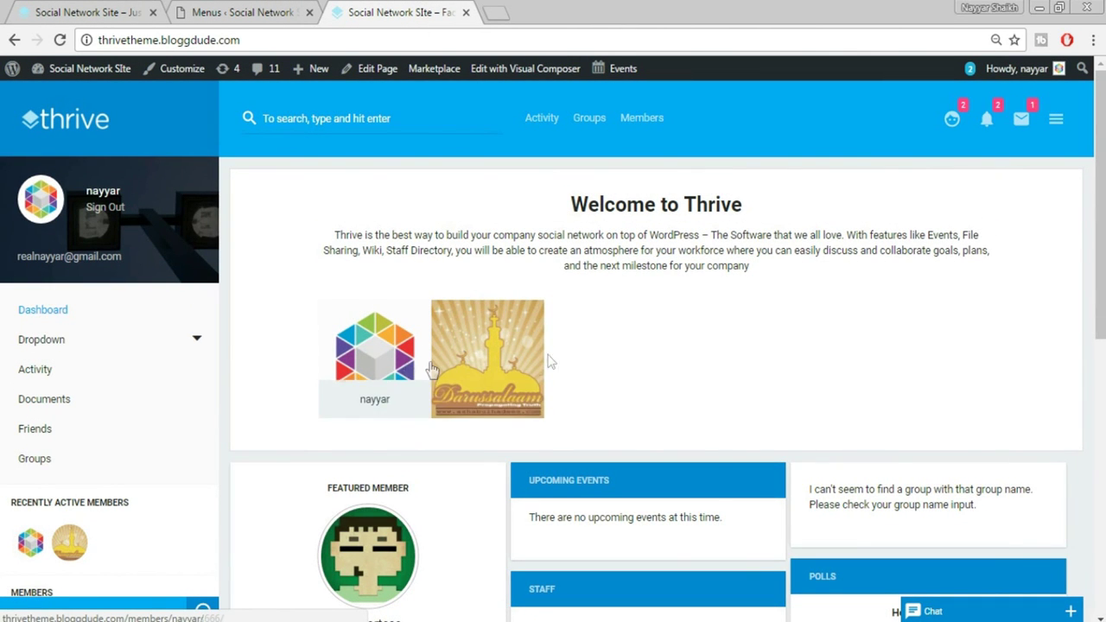
scroll(603, 380, down, 2)
scroll(602, 380, down, 1)
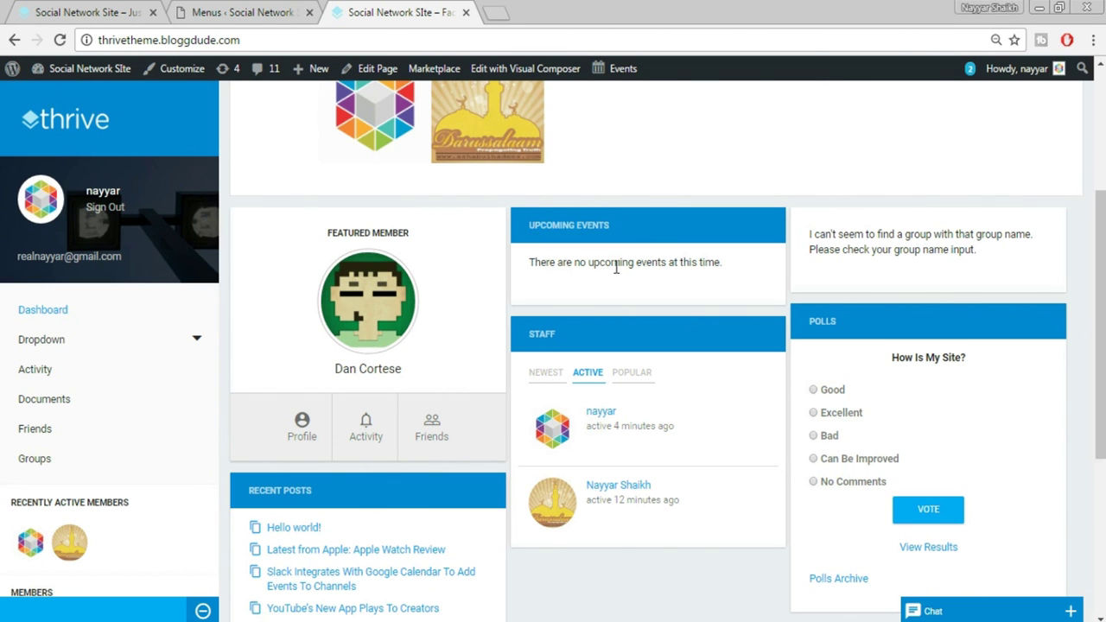
scroll(616, 268, up, 3)
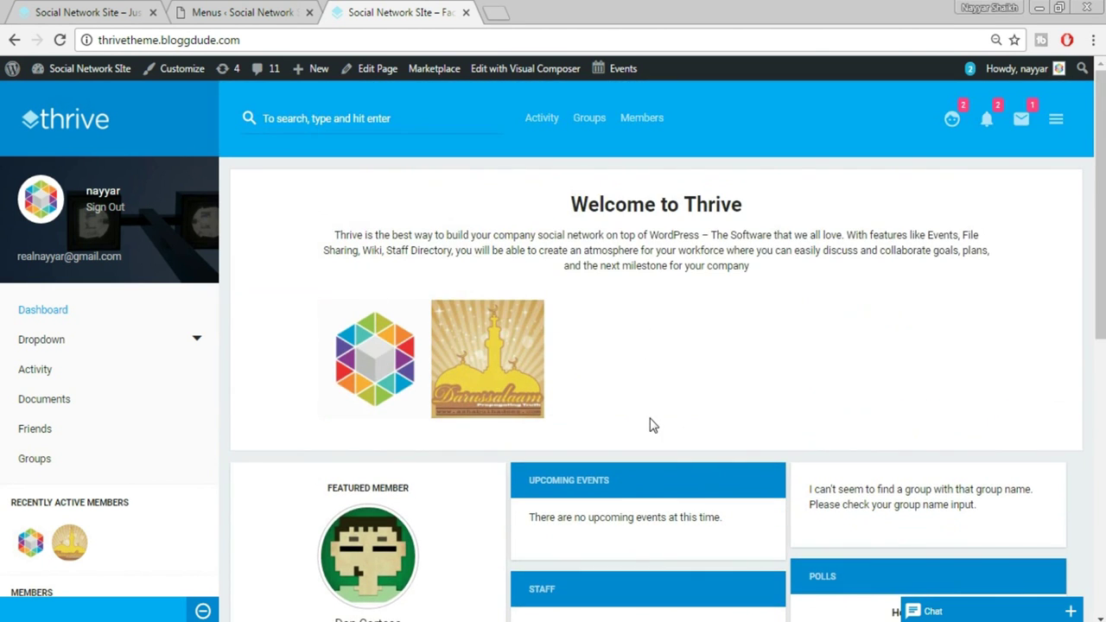
scroll(651, 418, down, 2)
click(245, 11)
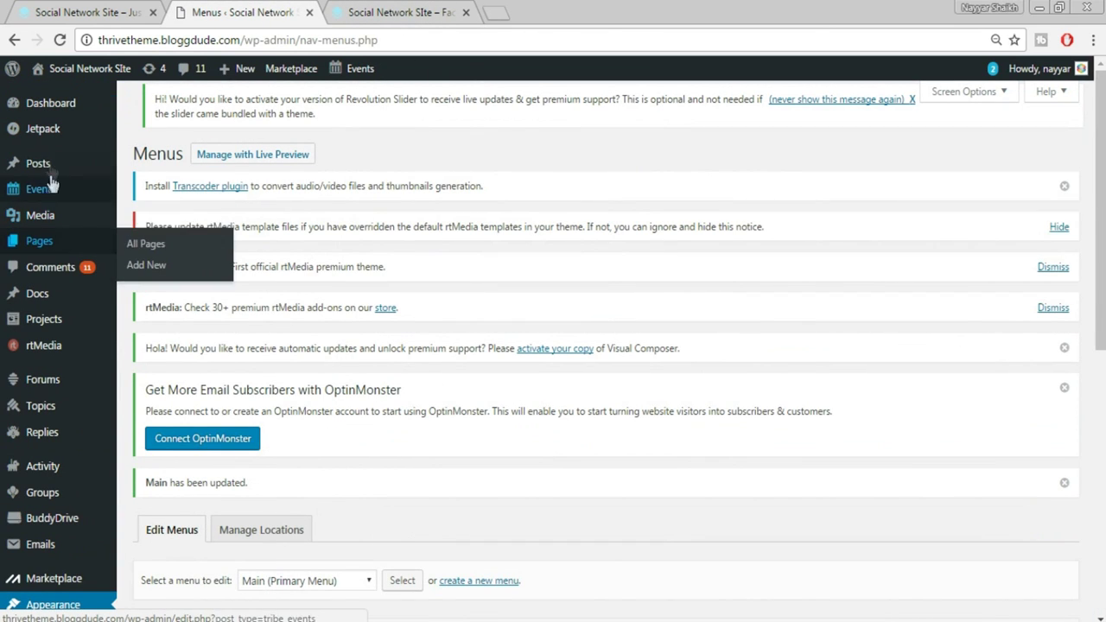
Start a new event from Events > Add New in the admin sidebar
mouse_move(63, 437)
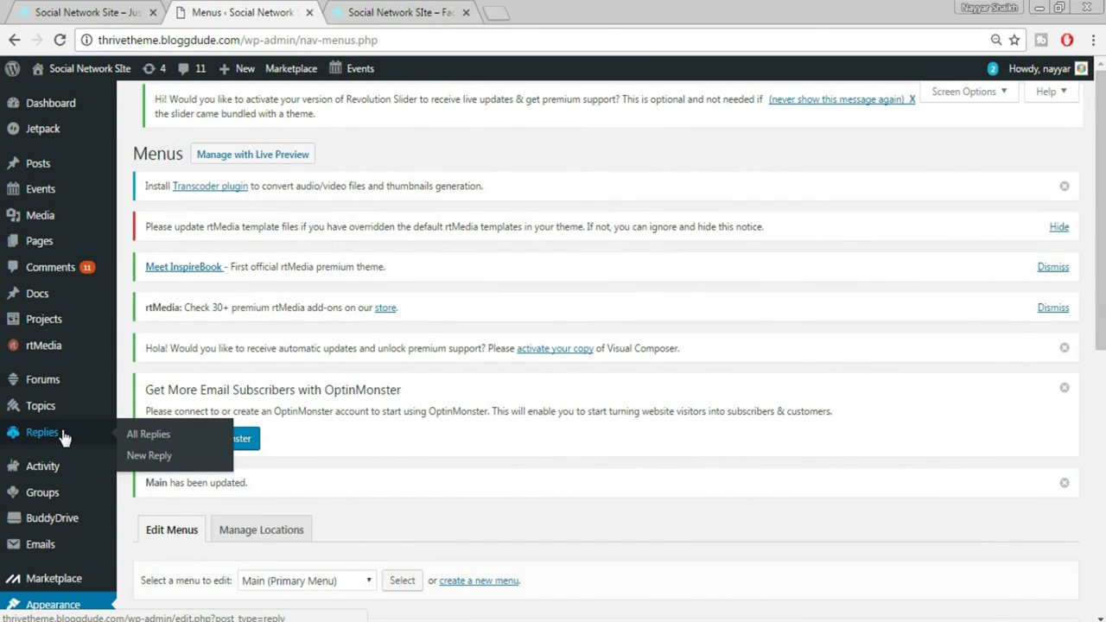
mouse_move(49, 192)
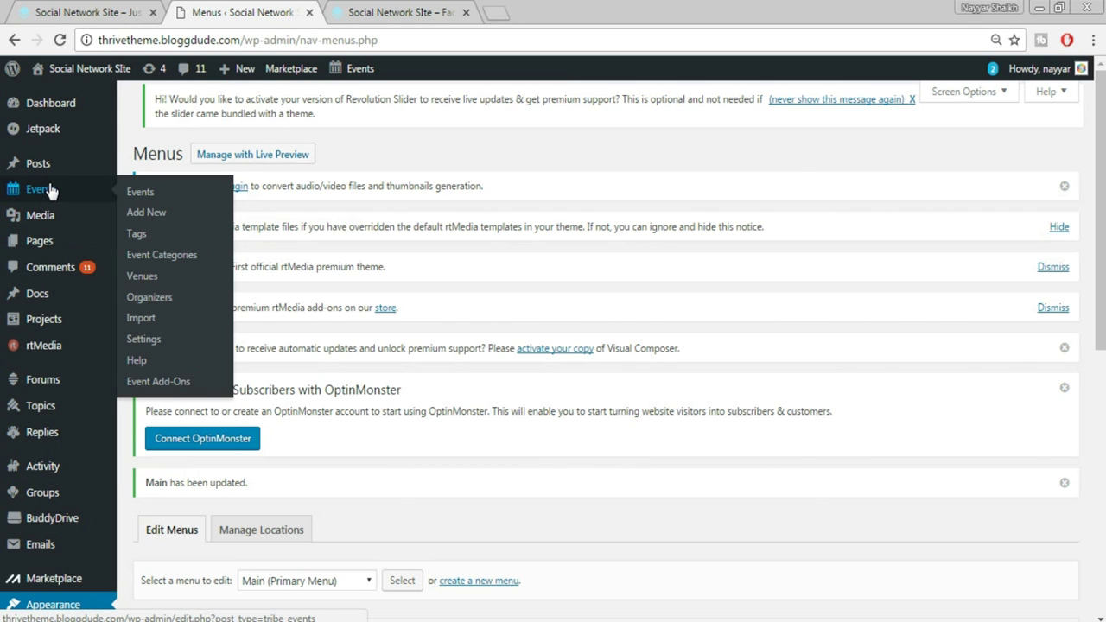
click(157, 212)
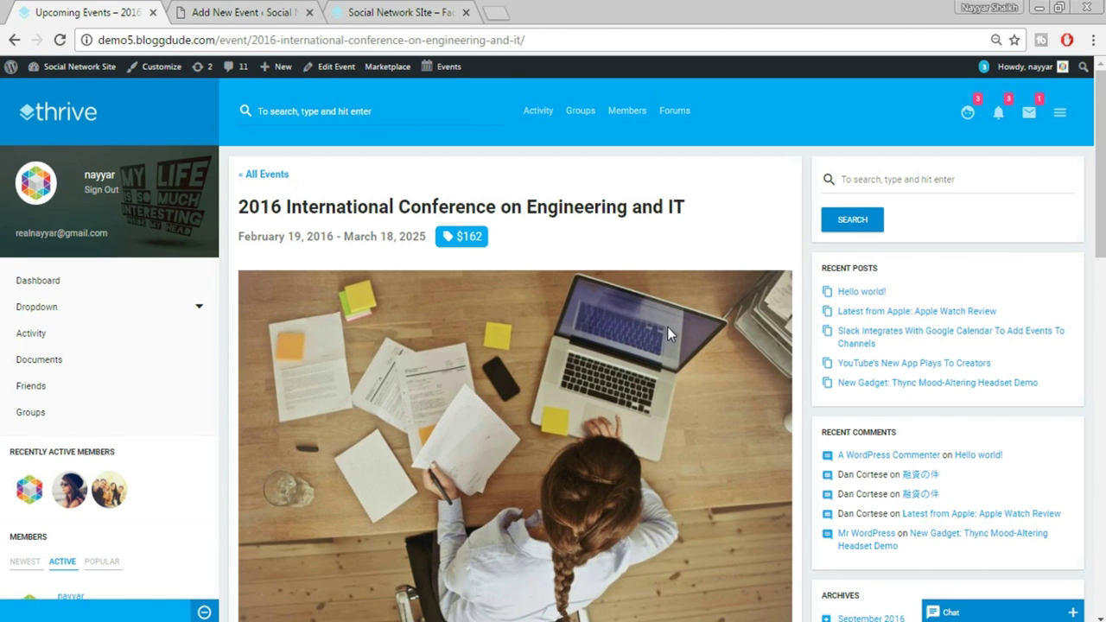
Review the demo conference event page and its title
scroll(667, 326, down, 3)
scroll(788, 364, up, 3)
scroll(764, 284, down, 4)
scroll(765, 289, up, 4)
triple_click(283, 216)
click(518, 206)
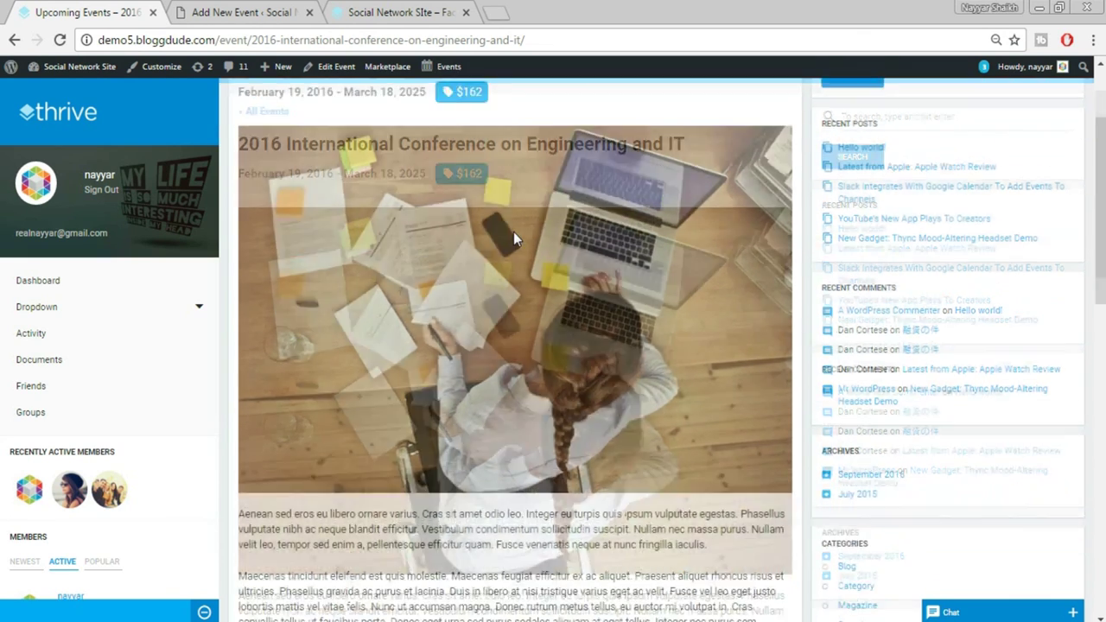
Check the demo event's date range and venue details, then return to the blank event editor
scroll(513, 232, down, 2)
scroll(365, 238, up, 2)
scroll(711, 242, down, 3)
scroll(718, 243, up, 3)
drag(243, 238, 427, 237)
click(350, 238)
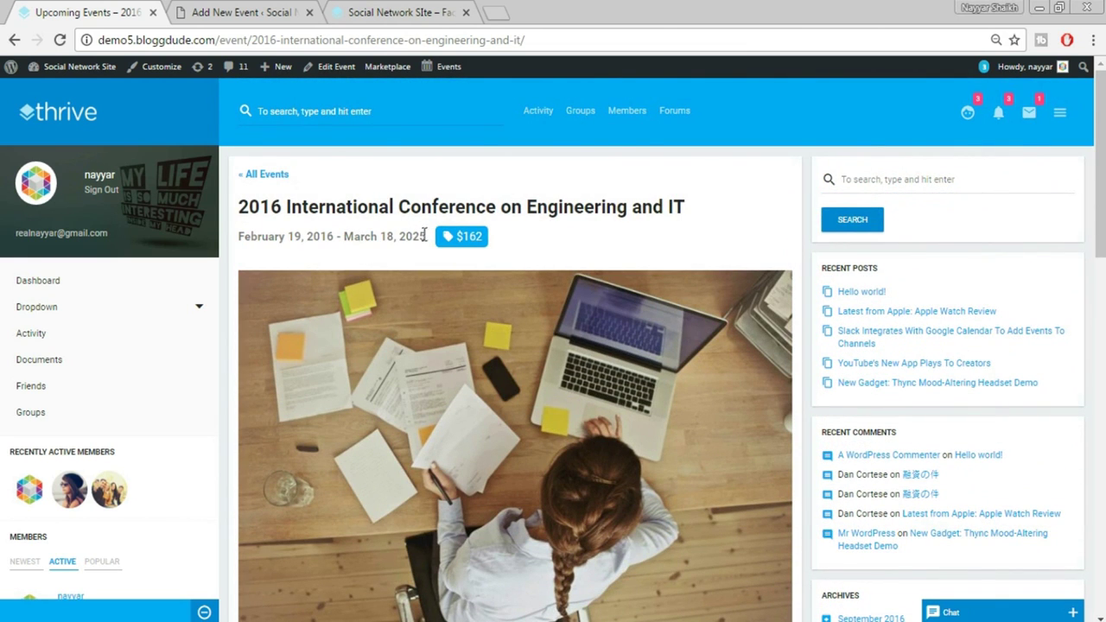
scroll(639, 232, down, 6)
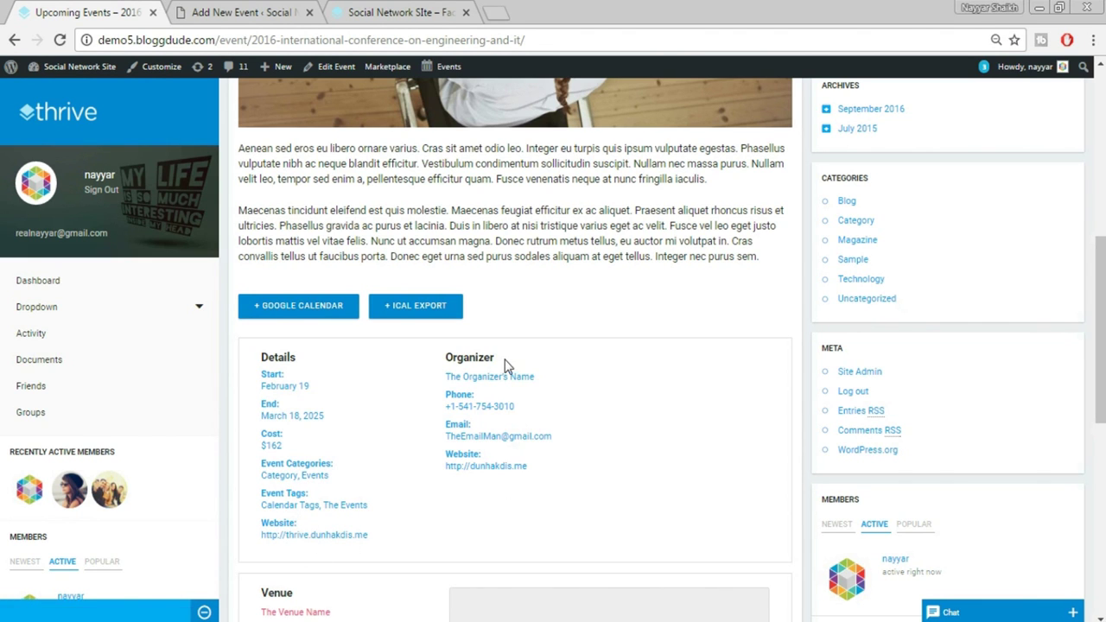
scroll(518, 395, down, 3)
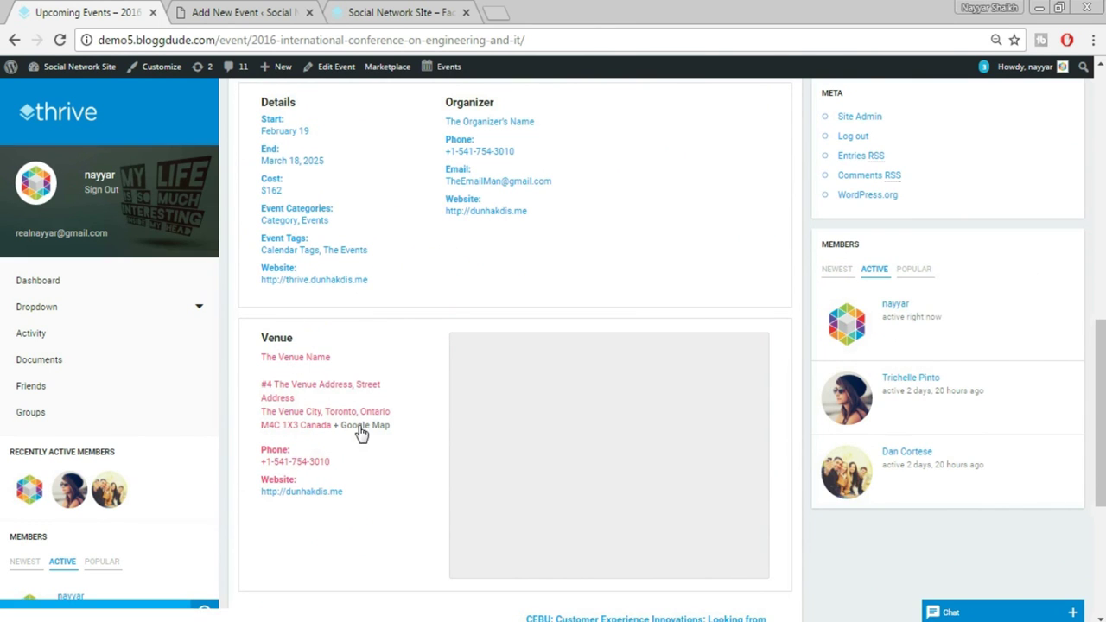
scroll(442, 511, up, 10)
click(240, 14)
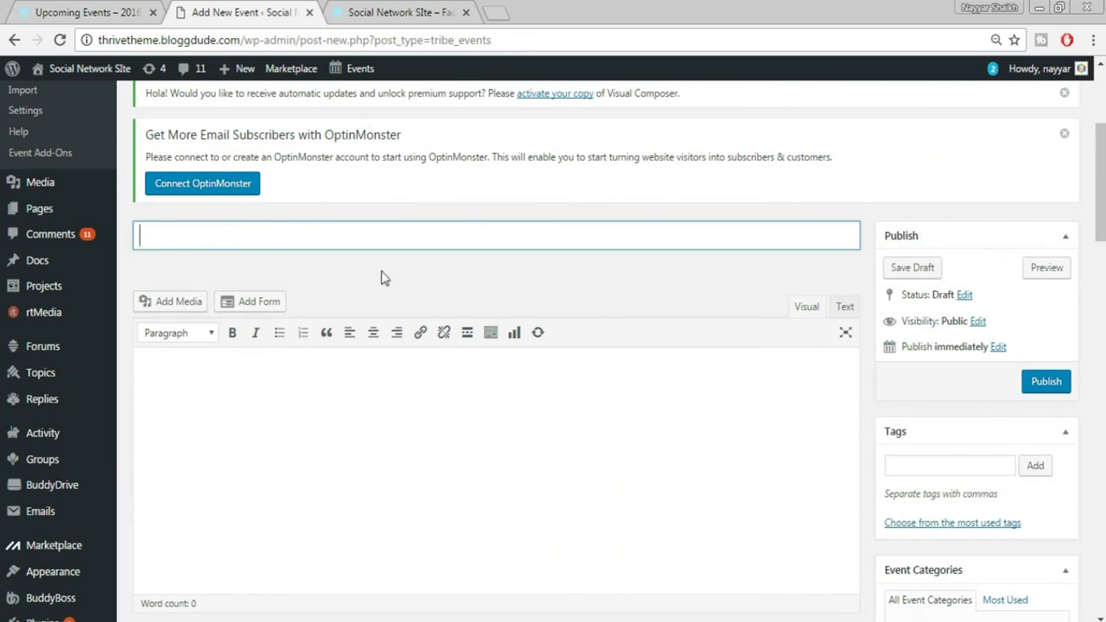
Copy the demo event title '2016 International Conference on Engineering and IT' into the new event's title
click(104, 12)
scroll(294, 250, up, 2)
drag(240, 206, 689, 193)
right_click(628, 208)
click(667, 219)
click(240, 12)
right_click(407, 238)
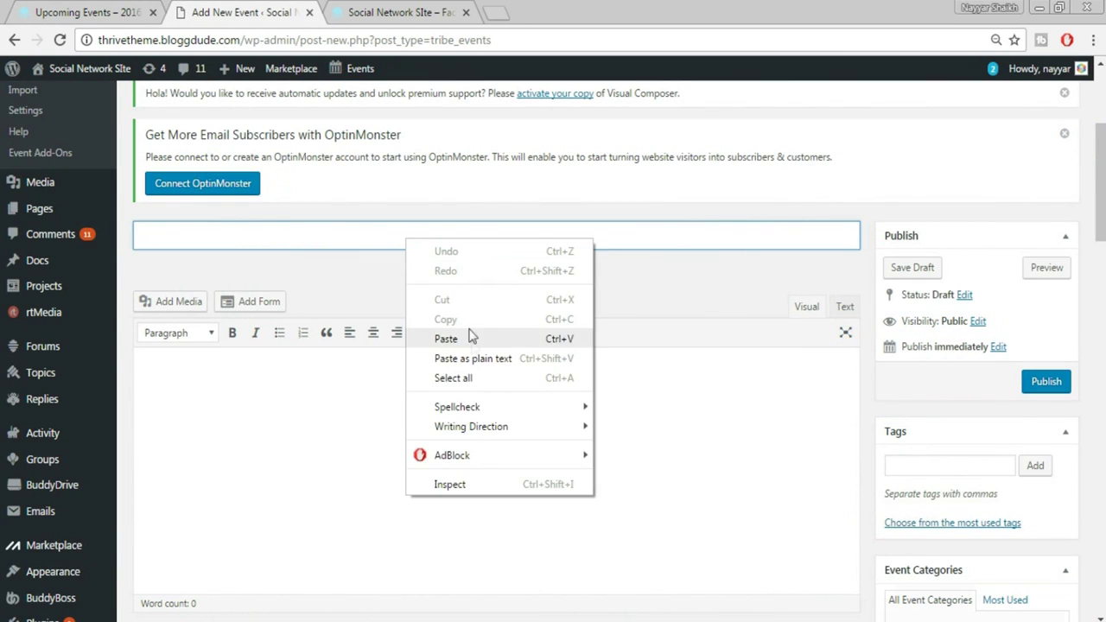
click(444, 339)
Copy the demo event's two description paragraphs and paste them into the new event body
click(108, 12)
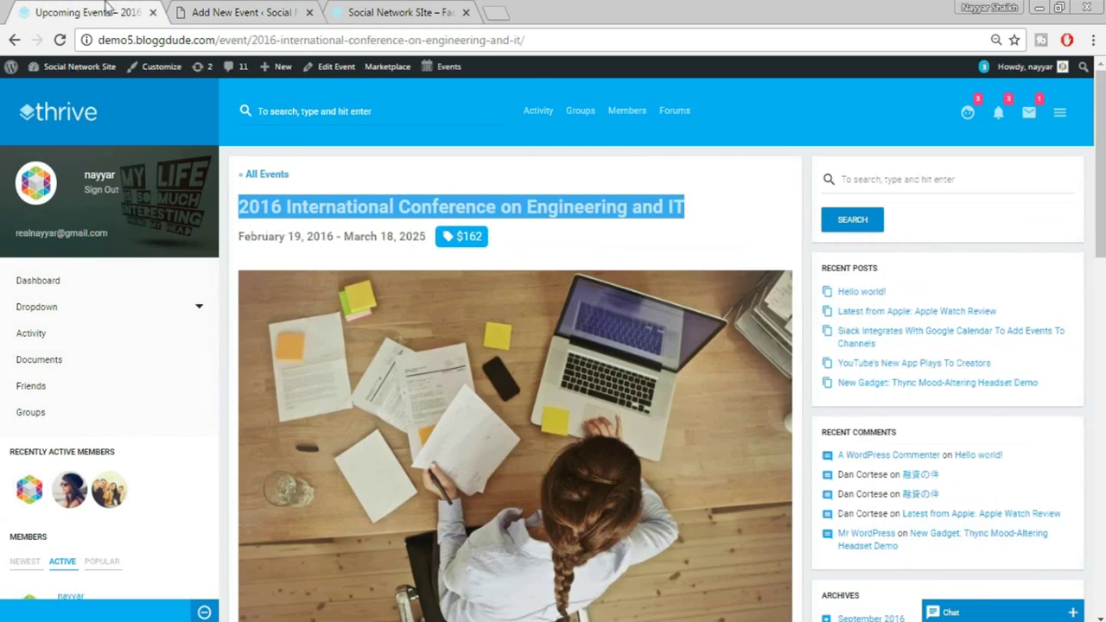
scroll(398, 334, down, 5)
drag(242, 234, 758, 343)
right_click(584, 287)
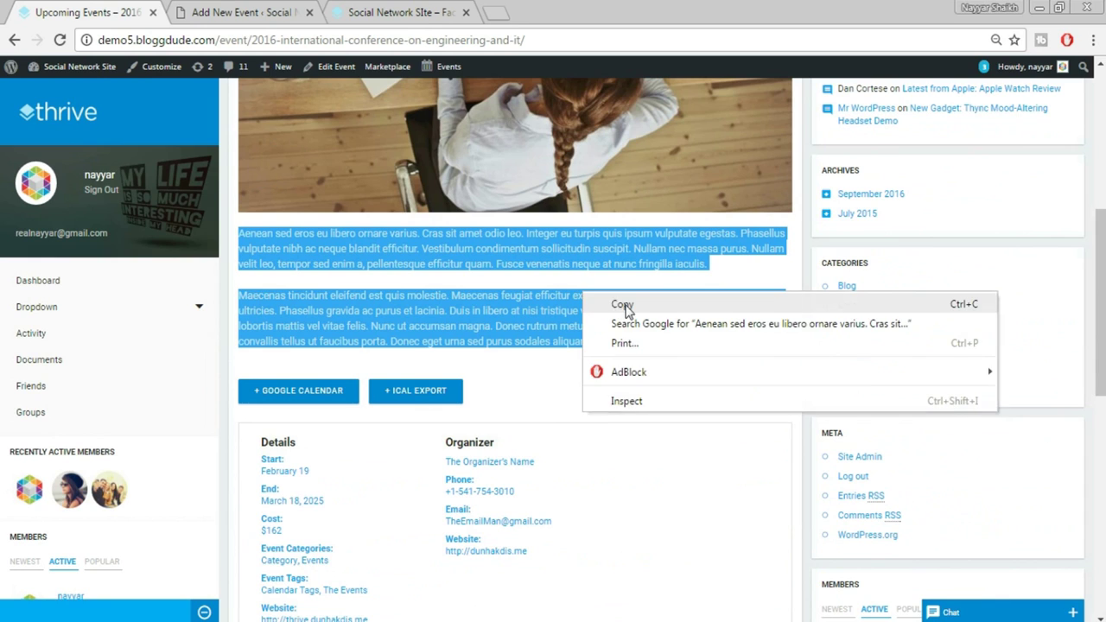
click(627, 304)
click(242, 12)
scroll(484, 320, down, 1)
click(412, 357)
right_click(404, 329)
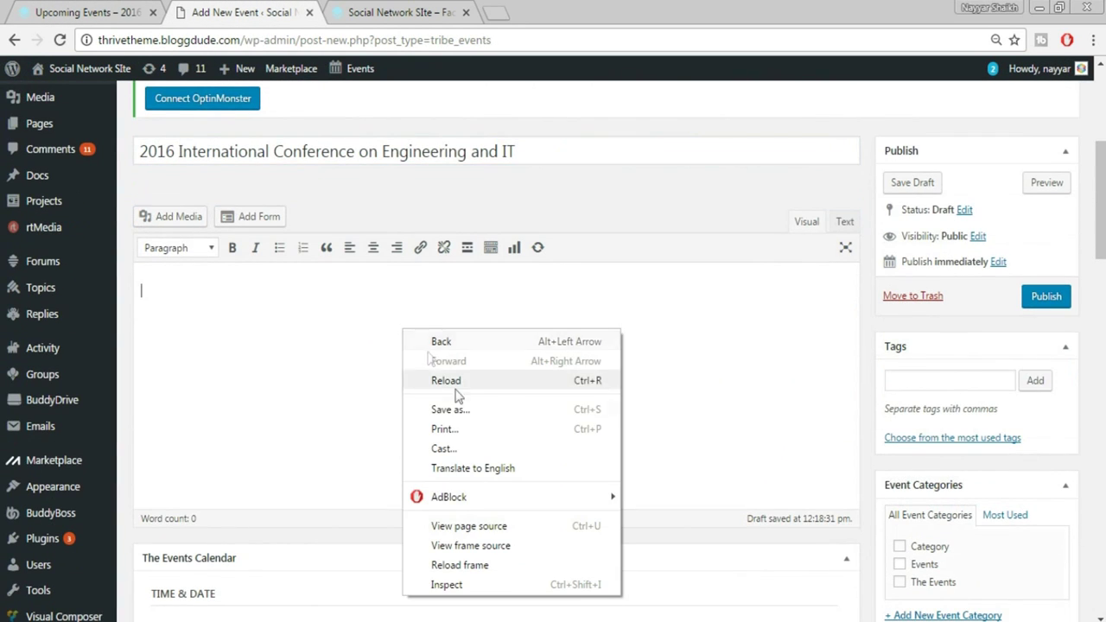
click(239, 383)
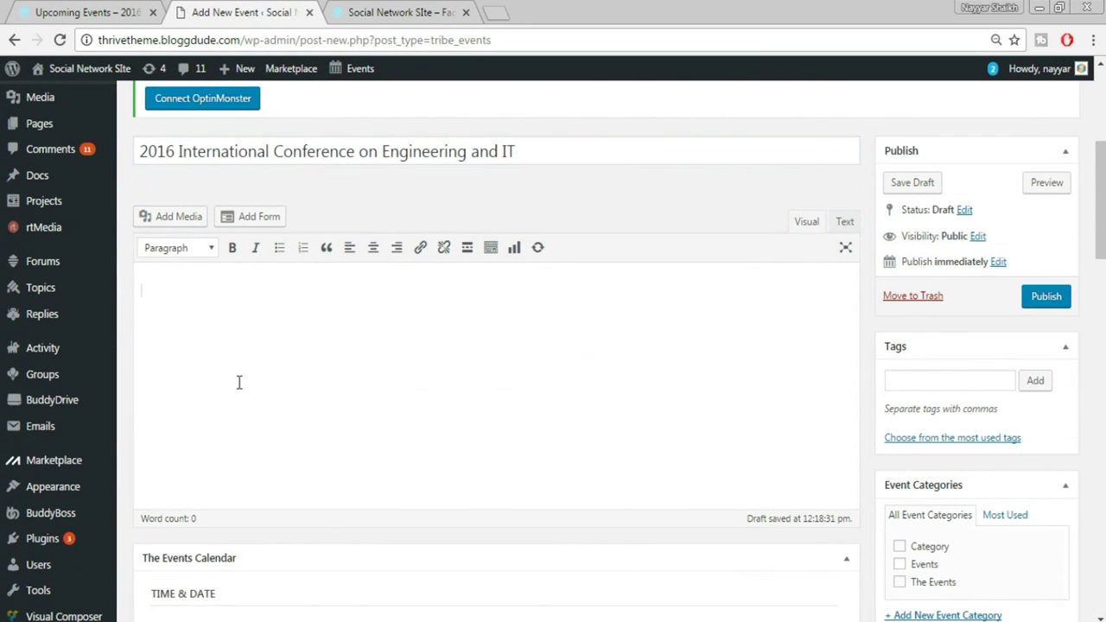
key(ctrl+v)
scroll(977, 375, down, 1)
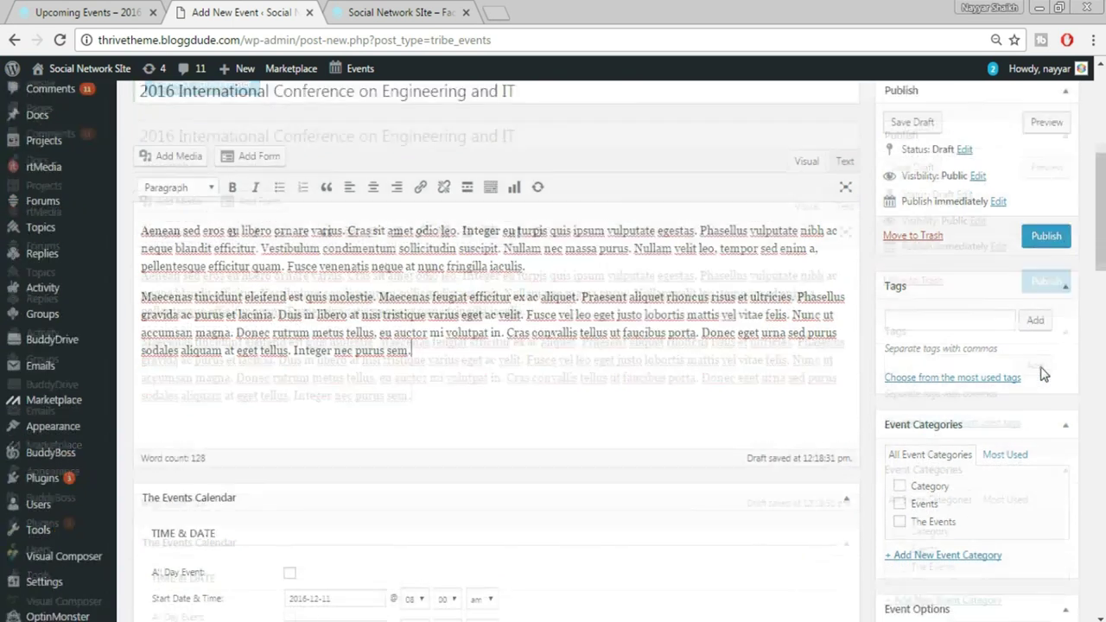
scroll(966, 429, down, 1)
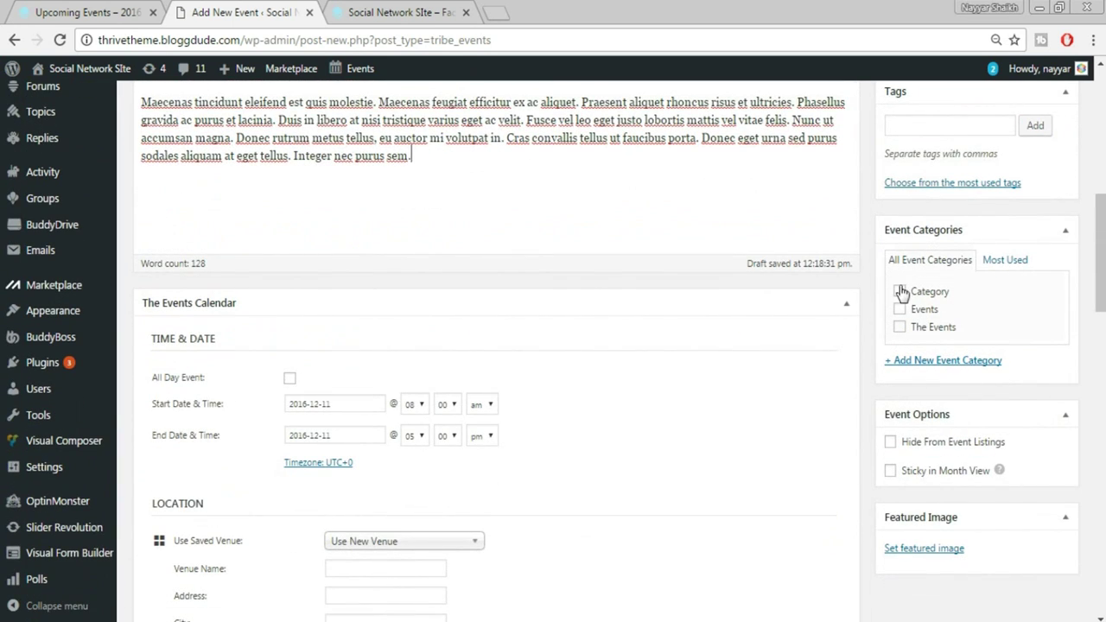
Put the event in the Events category and set its start date to January 4
click(900, 311)
scroll(530, 378, down, 1)
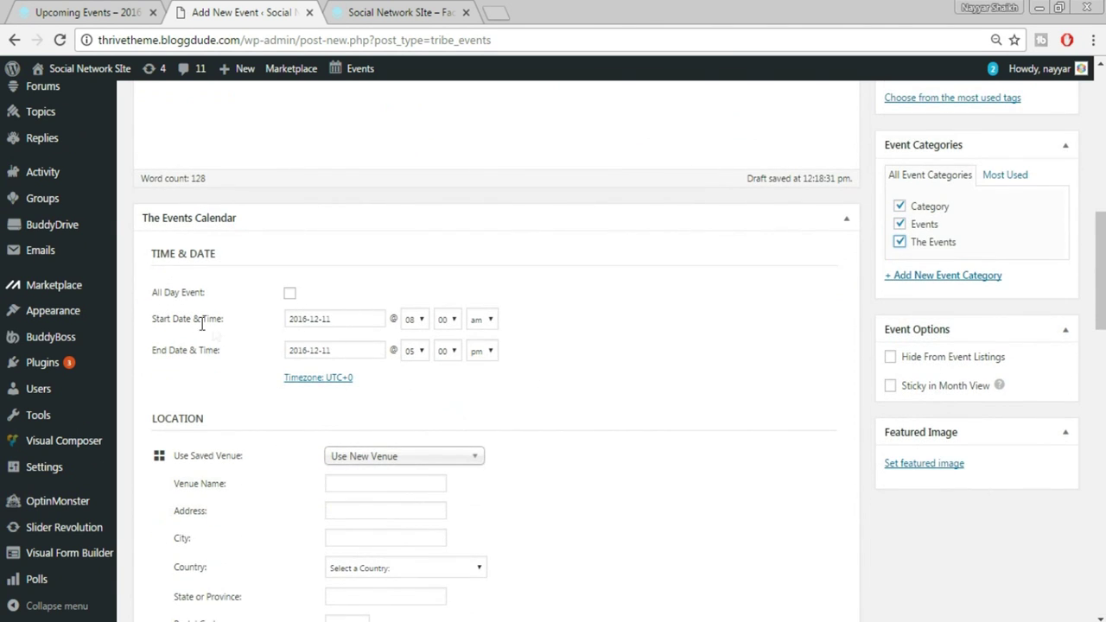
click(348, 316)
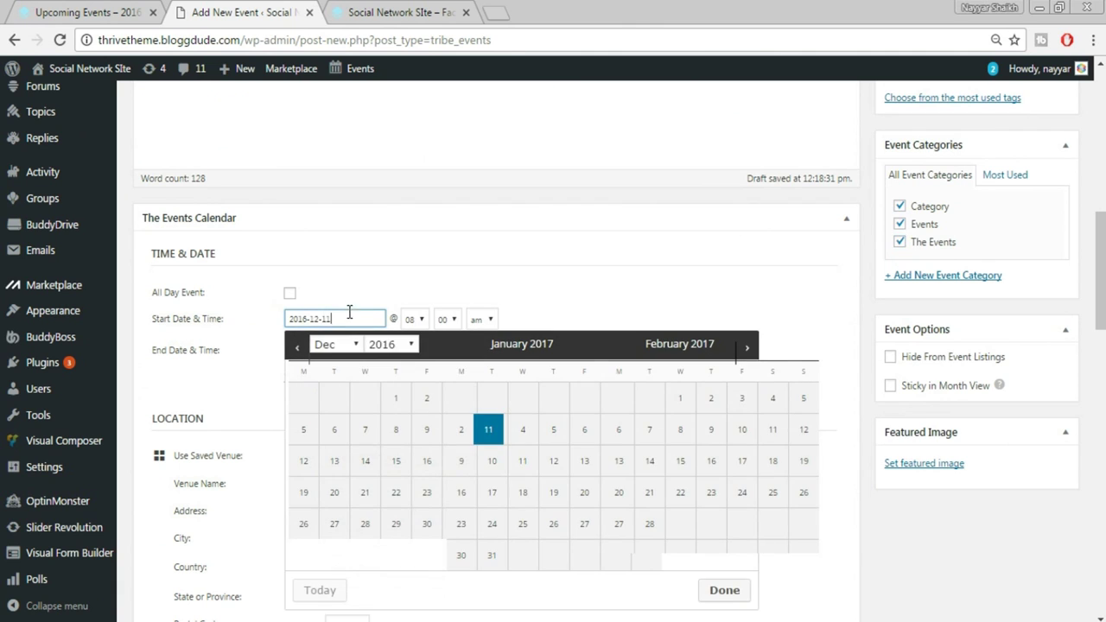
click(523, 429)
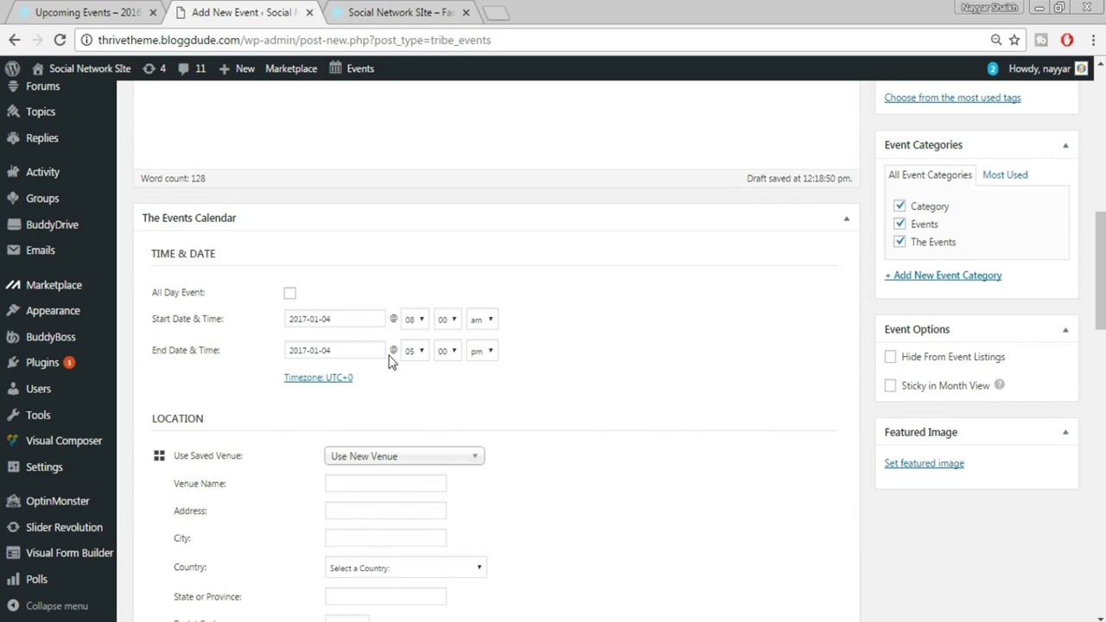
Set the event end date to 2025-02-04, leaving the venue name and address blank
click(364, 357)
scroll(585, 291, up, 1)
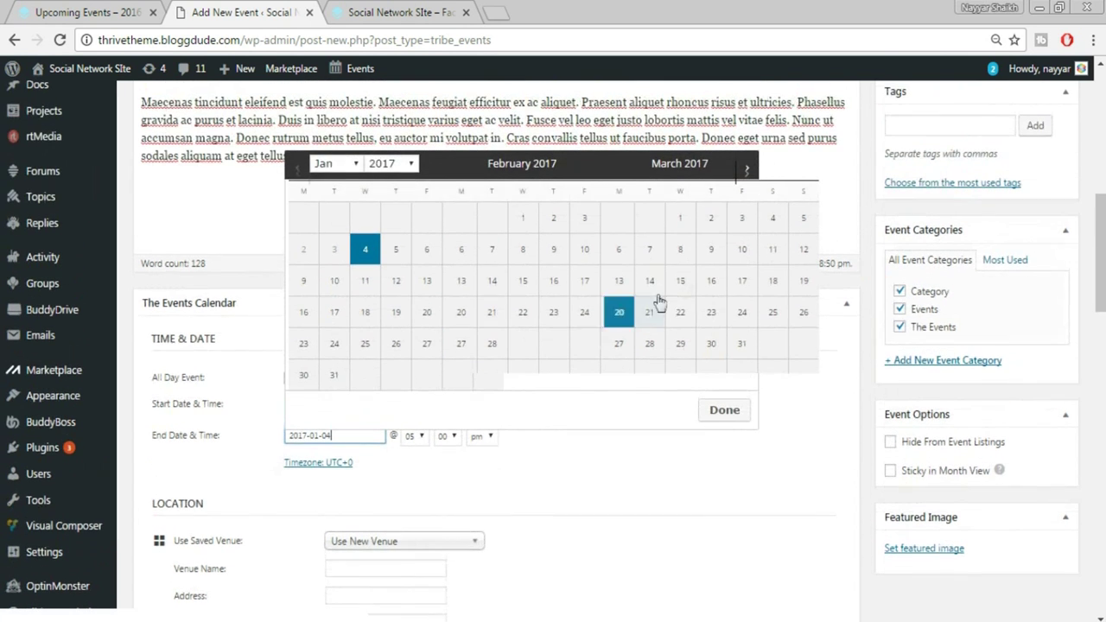
click(390, 164)
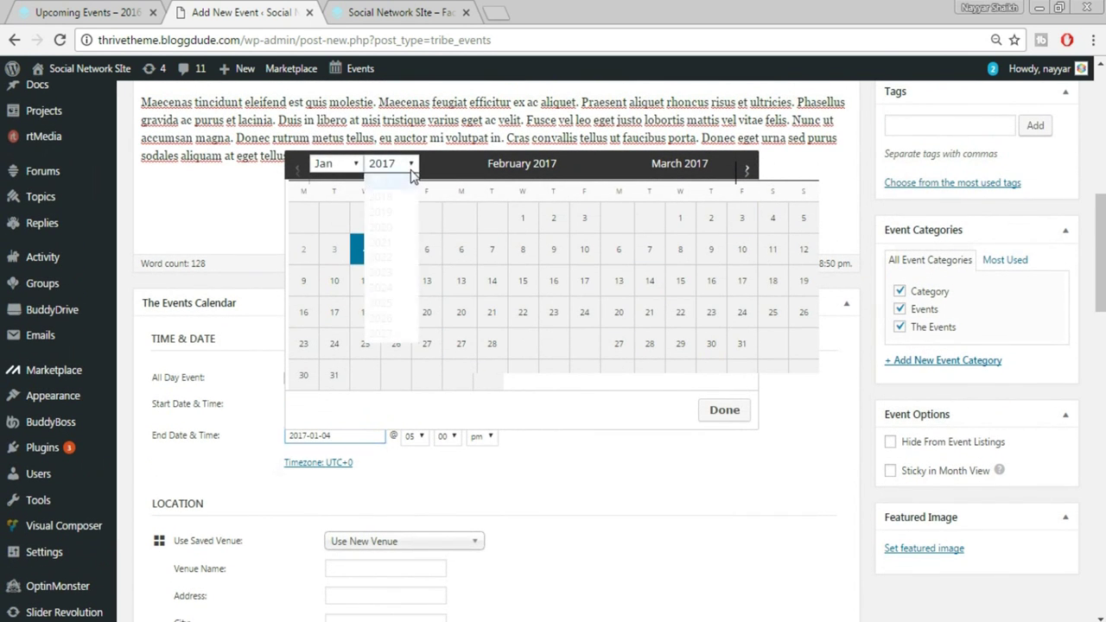
click(397, 302)
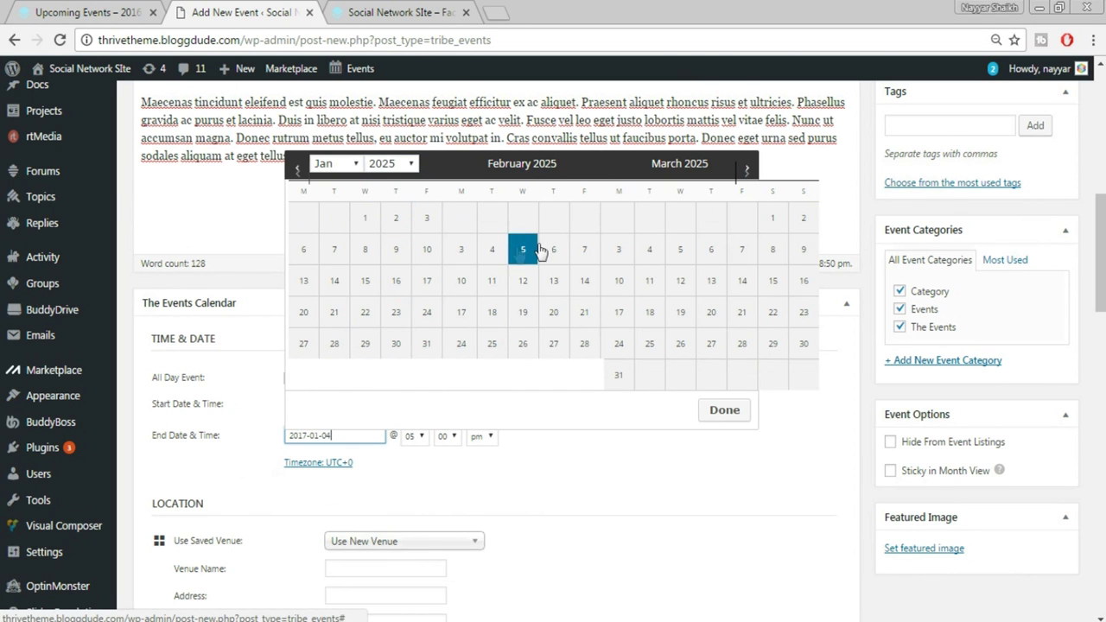
click(492, 249)
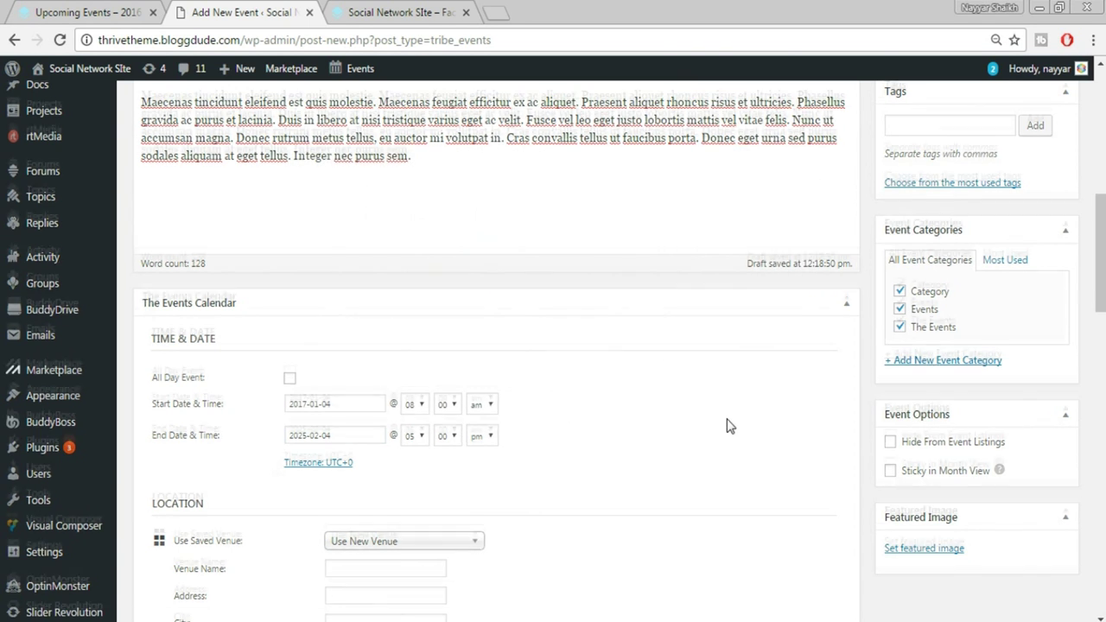
scroll(726, 425, down, 3)
click(383, 312)
click(374, 344)
Pass through the venue, organizer and event website fields, leaving them blank
click(375, 367)
click(393, 399)
click(415, 393)
scroll(571, 402, down, 1)
click(344, 369)
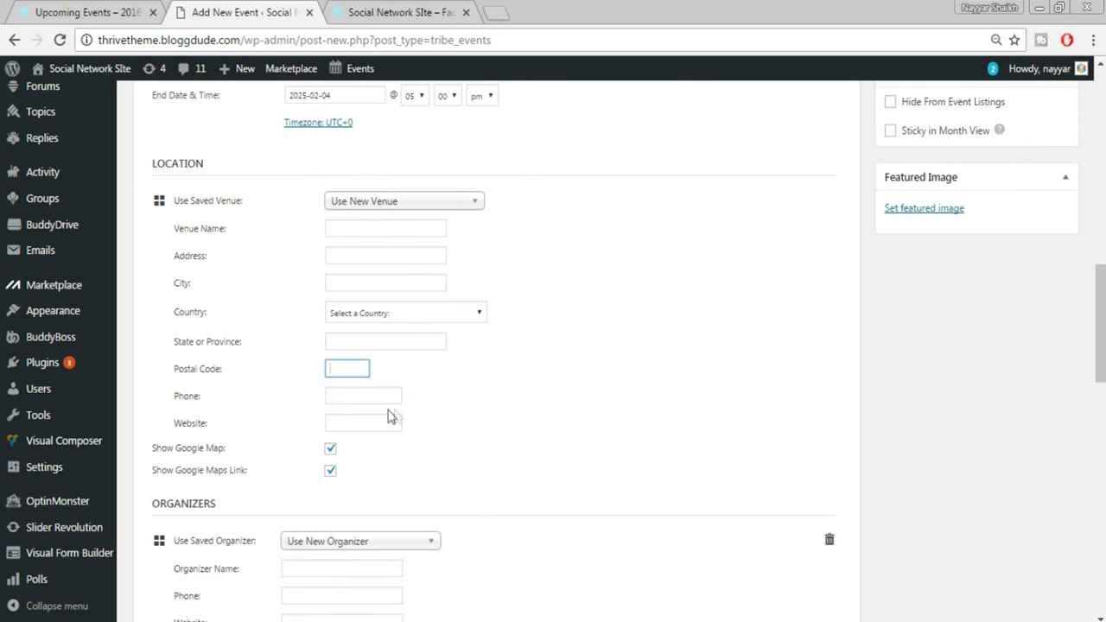
click(368, 420)
scroll(600, 397, down, 3)
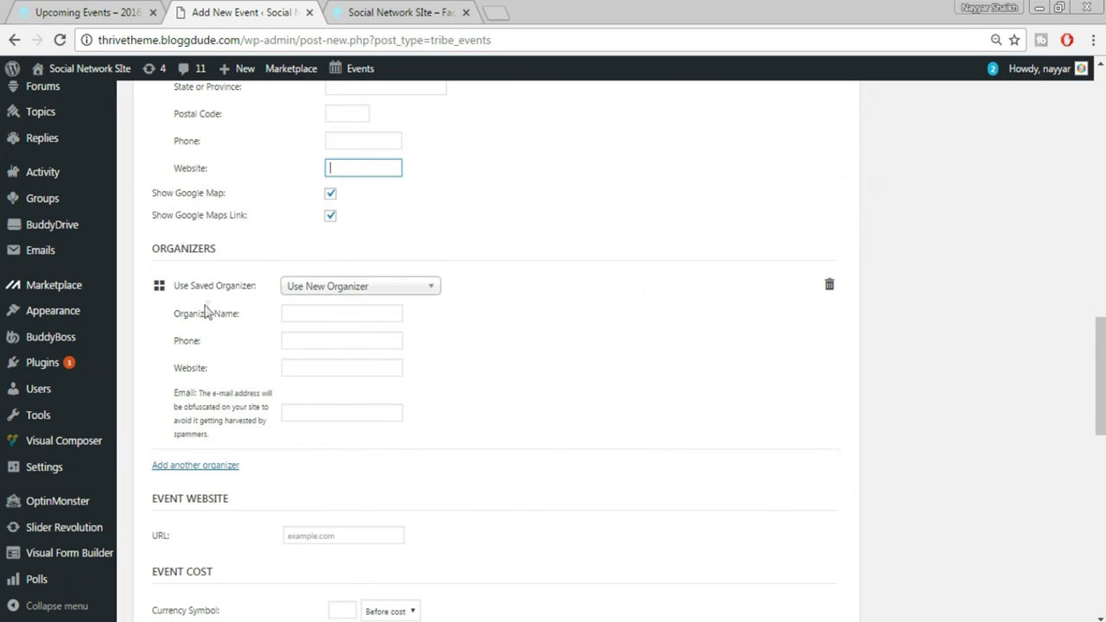
click(313, 318)
click(316, 342)
click(322, 367)
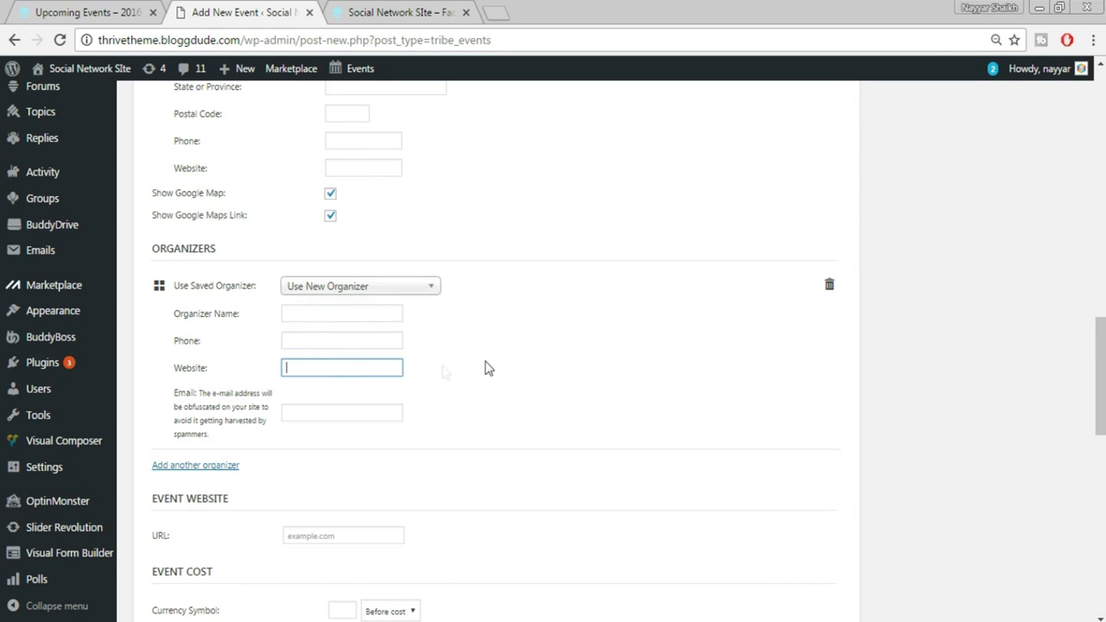
scroll(485, 369, down, 2)
click(343, 365)
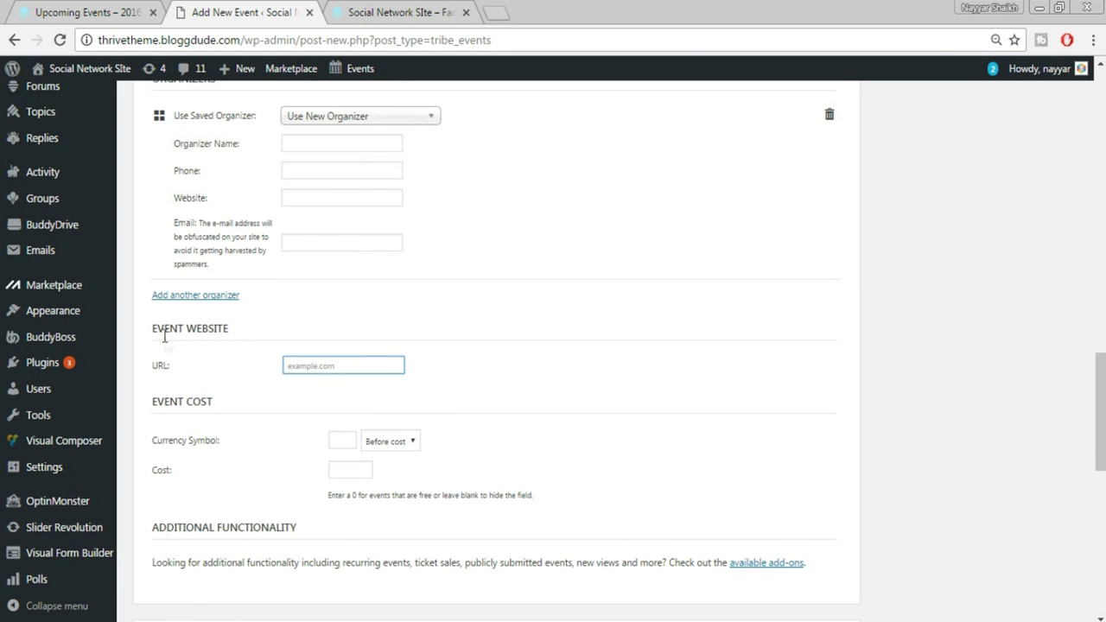
scroll(557, 371, down, 1)
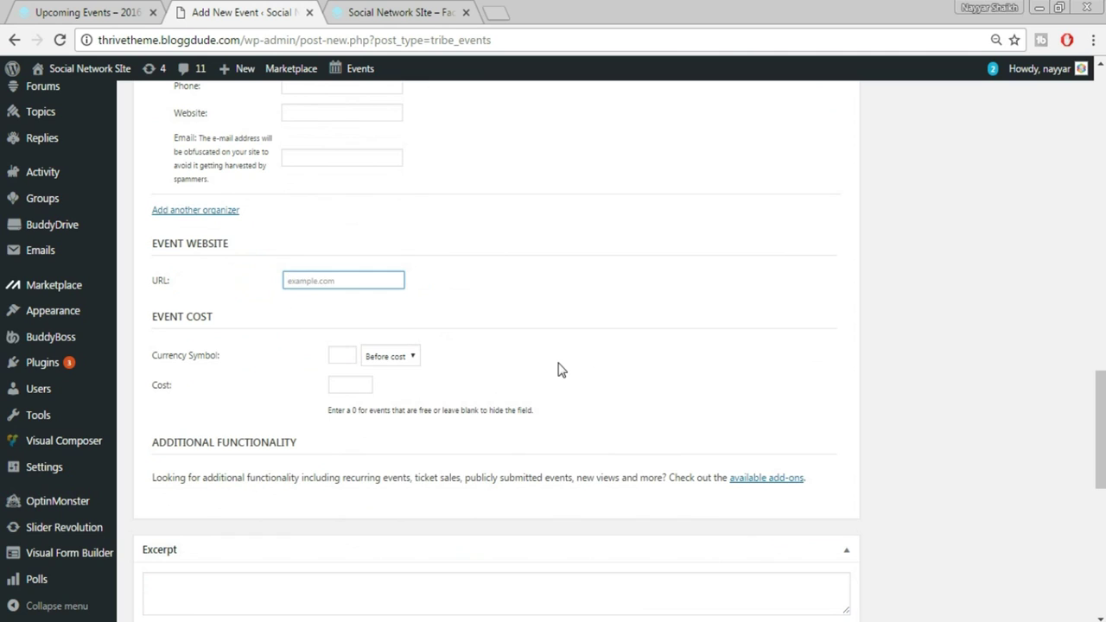
Keep the currency before the cost, use $ as the symbol, and set the cost to 20
click(387, 363)
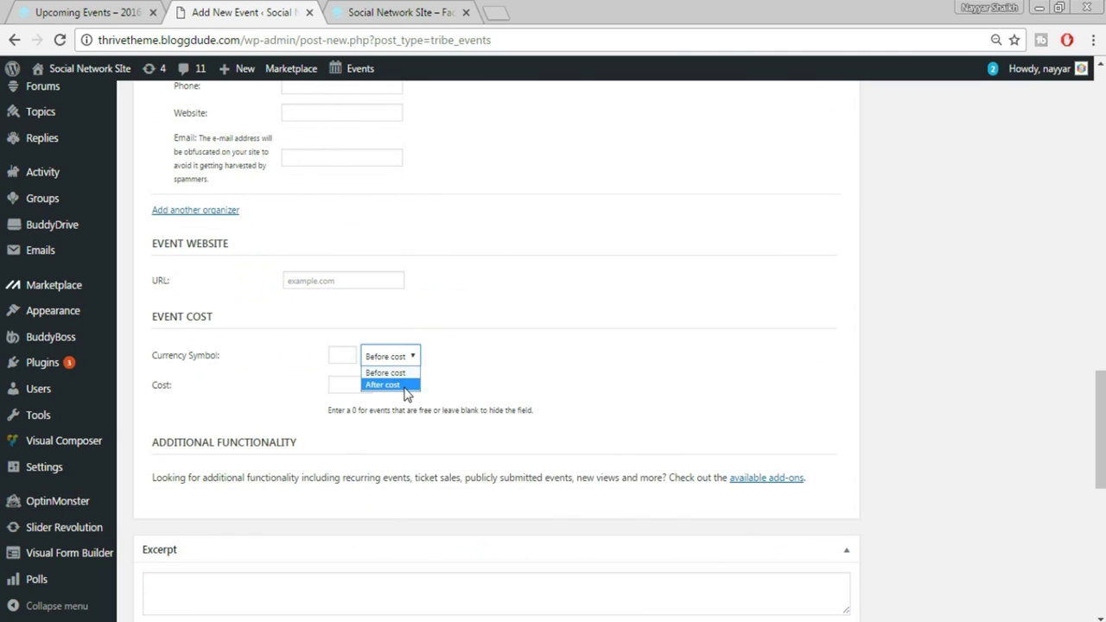
click(400, 363)
click(350, 358)
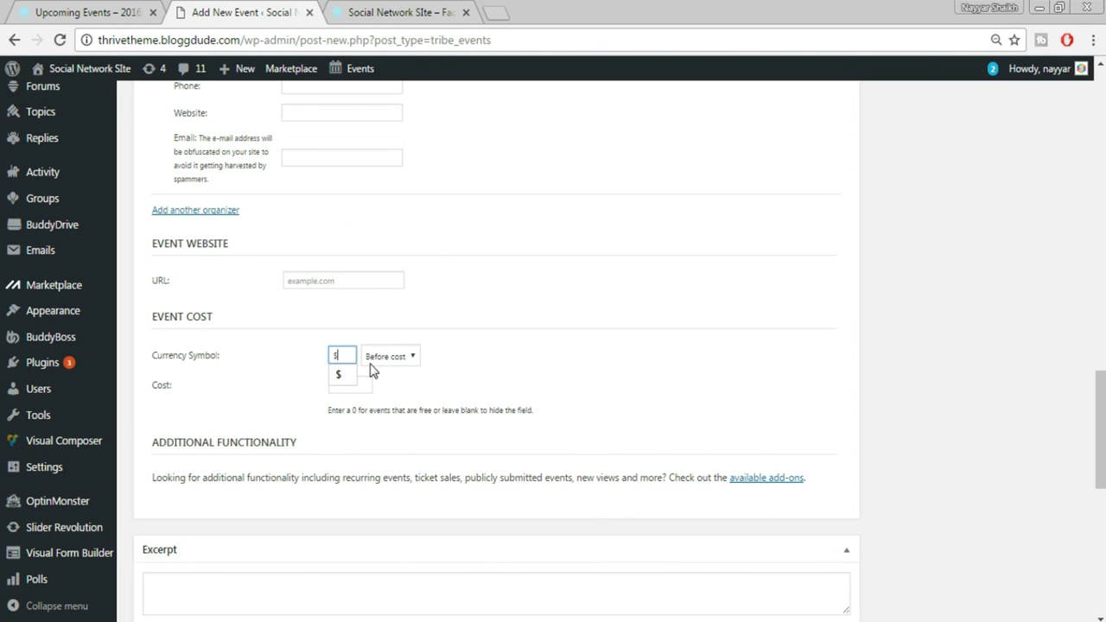
click(363, 374)
click(364, 387)
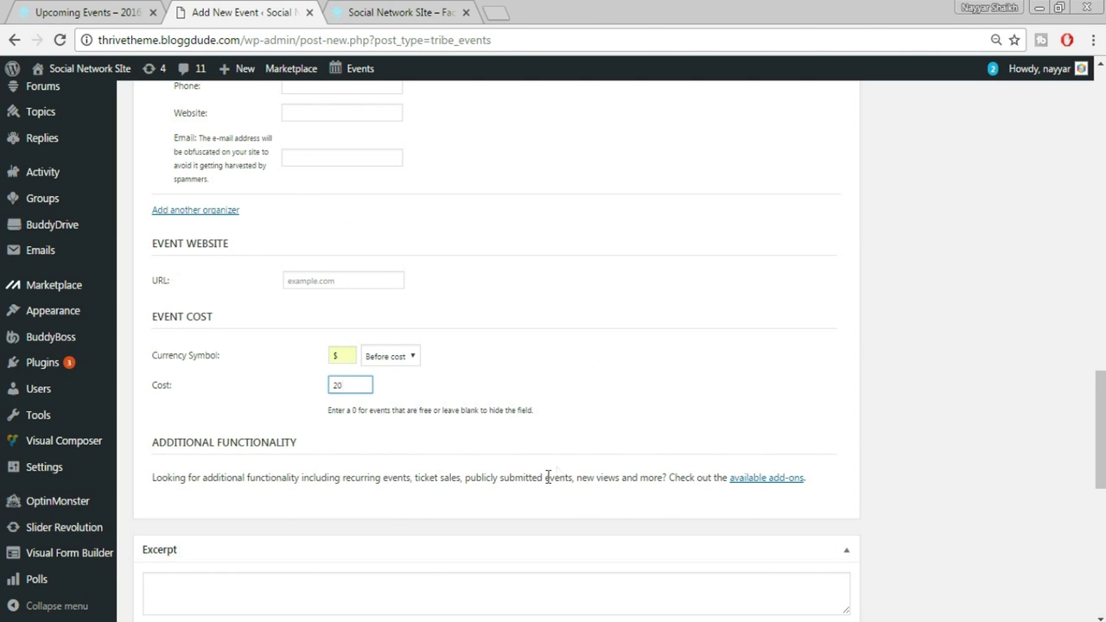
scroll(547, 478, up, 15)
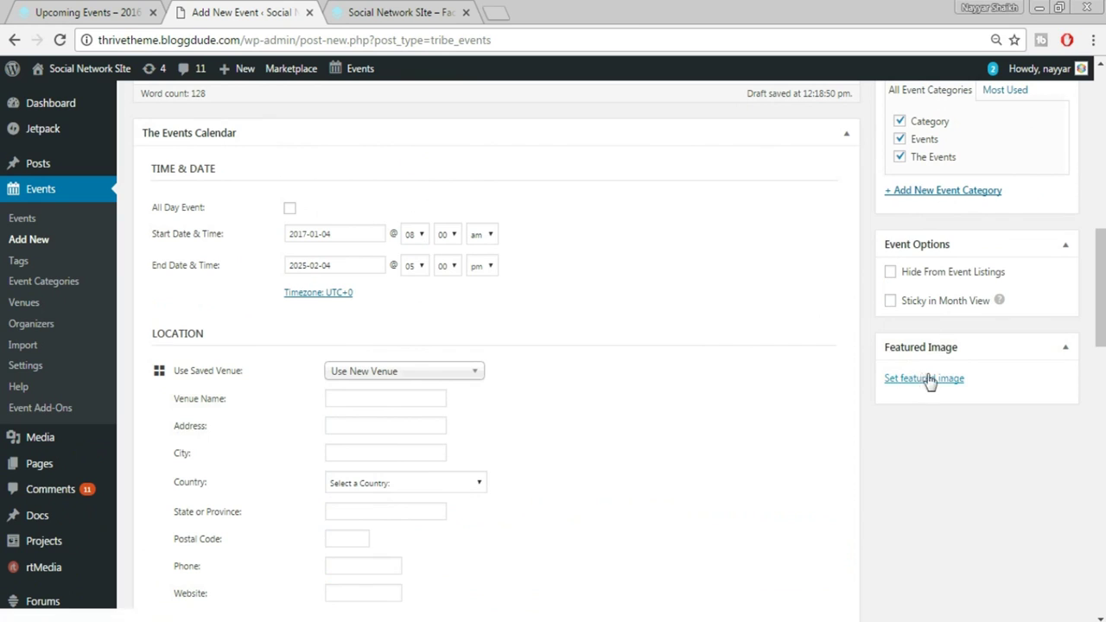
Look over the existing Upcoming Events page, then return to the new event editor
click(86, 12)
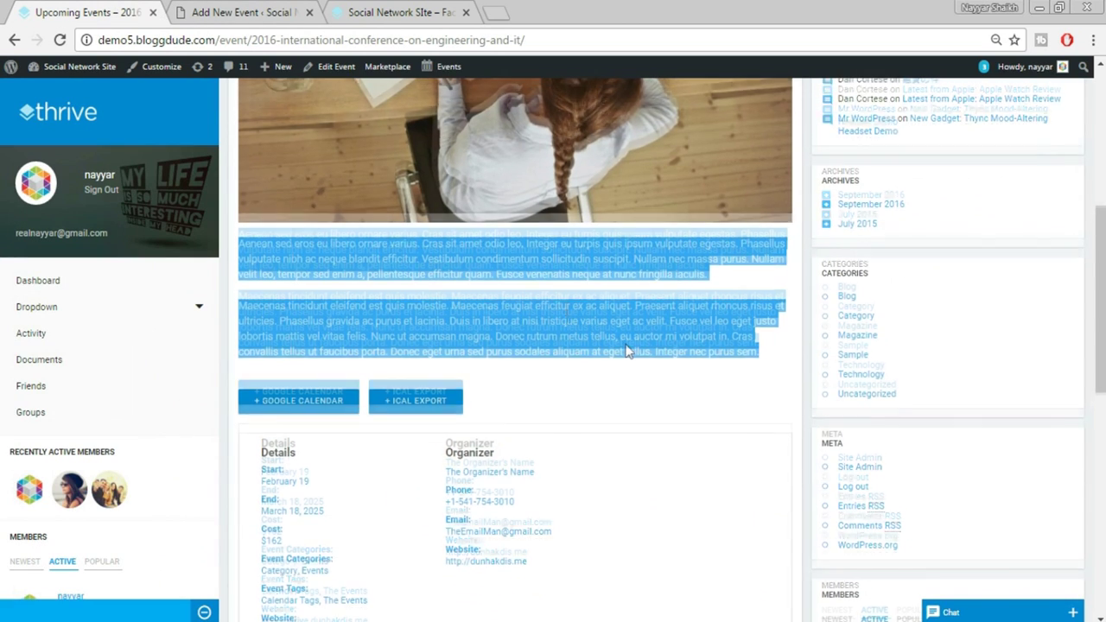
scroll(635, 293, up, 3)
click(741, 533)
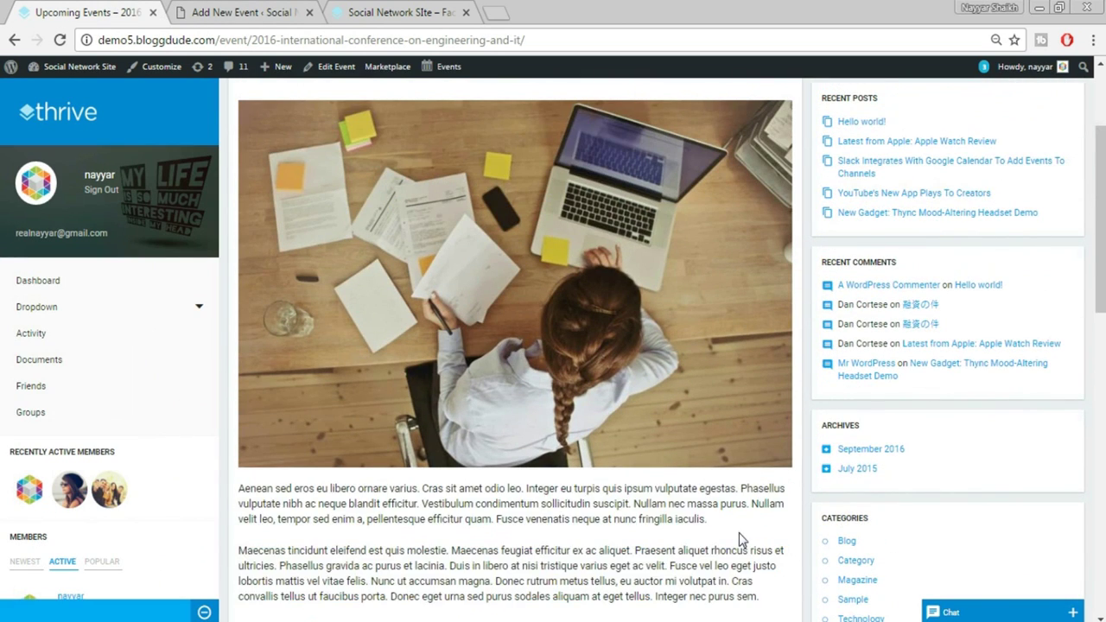
scroll(727, 514, up, 1)
click(309, 8)
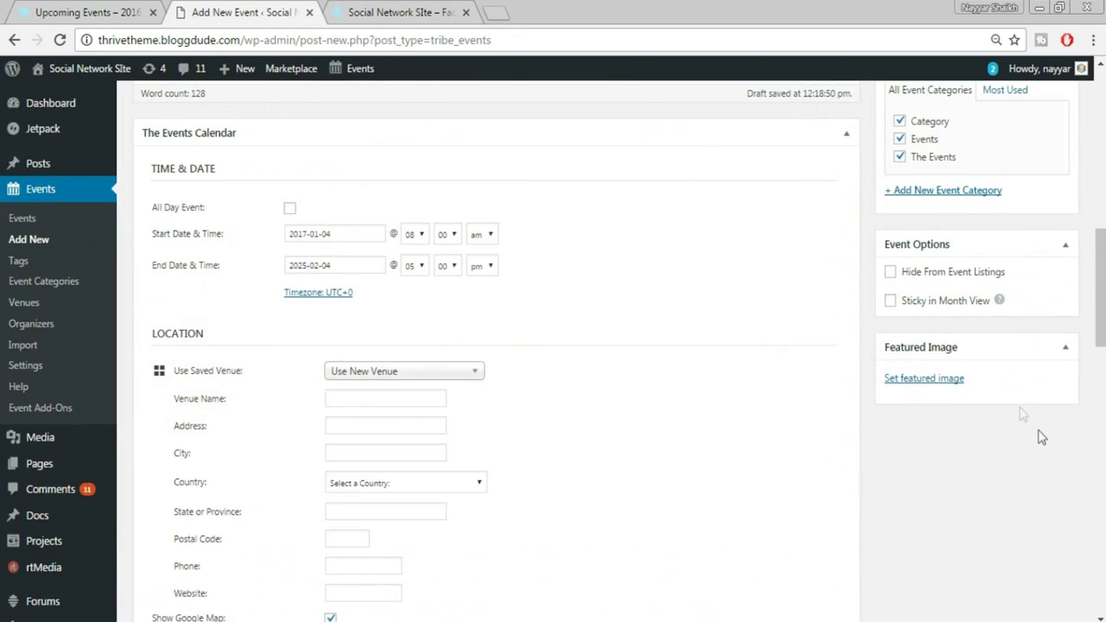
Upload cvp.jpg and set it as the event's featured image
scroll(939, 375, down, 1)
click(919, 298)
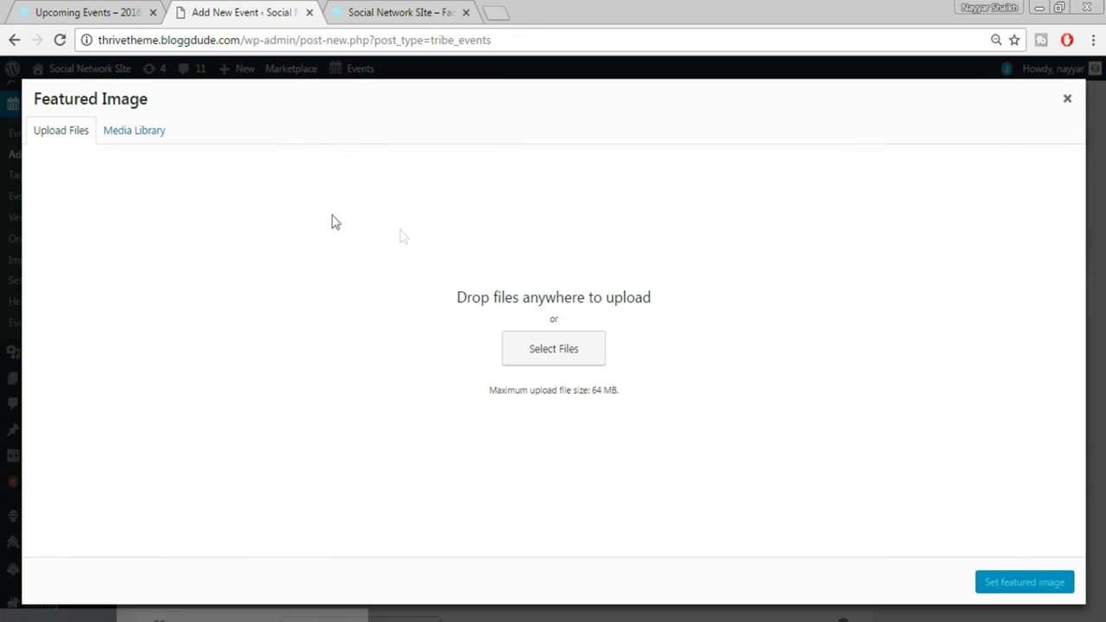
click(130, 131)
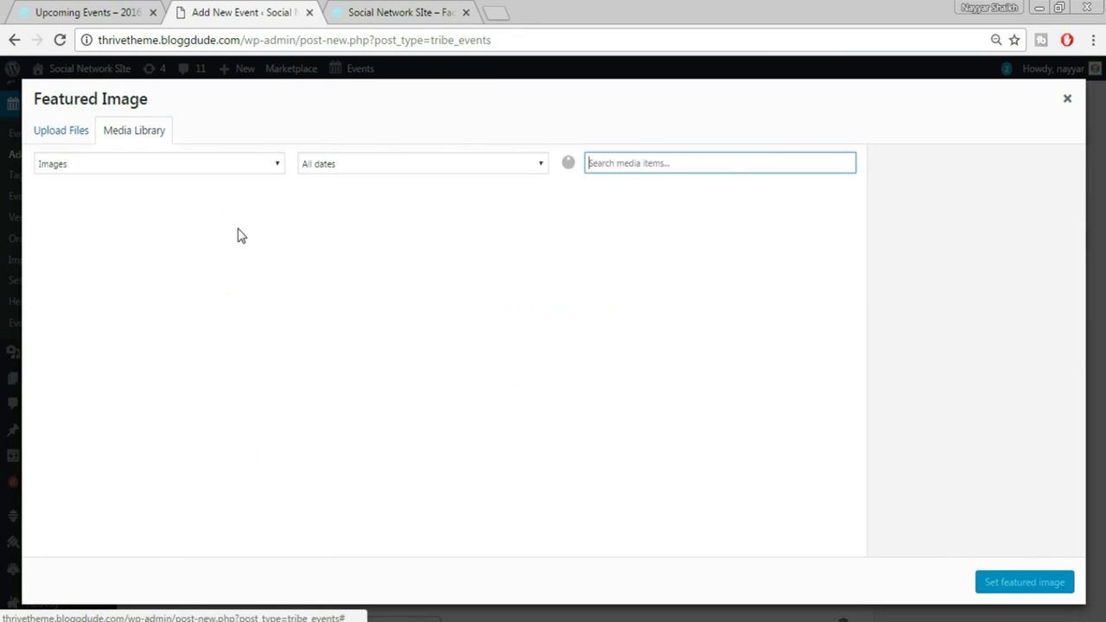
click(60, 145)
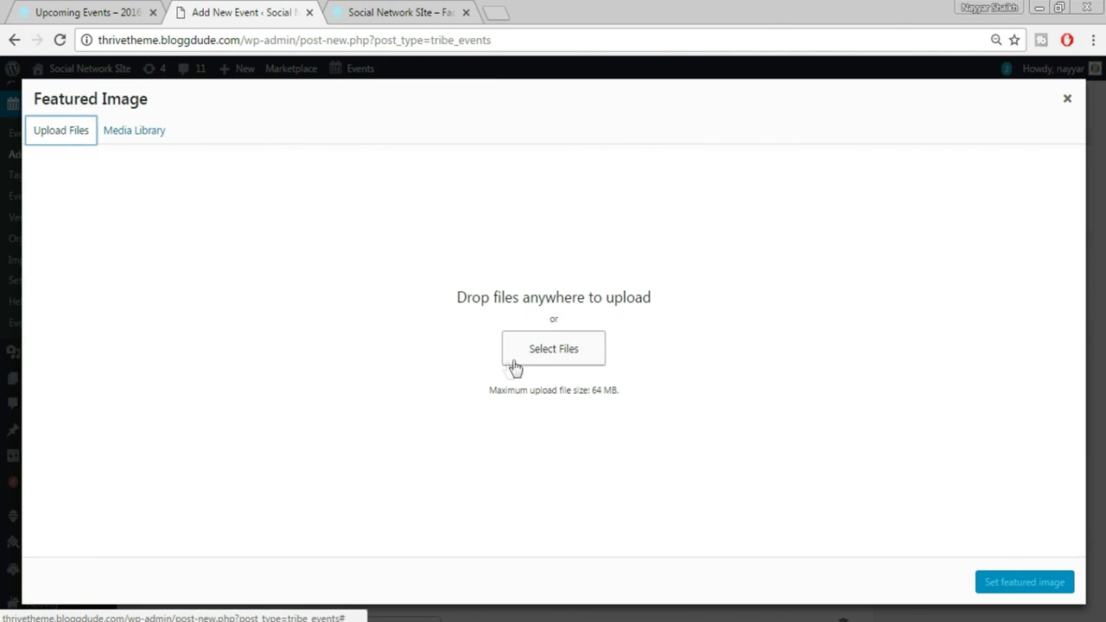
click(566, 351)
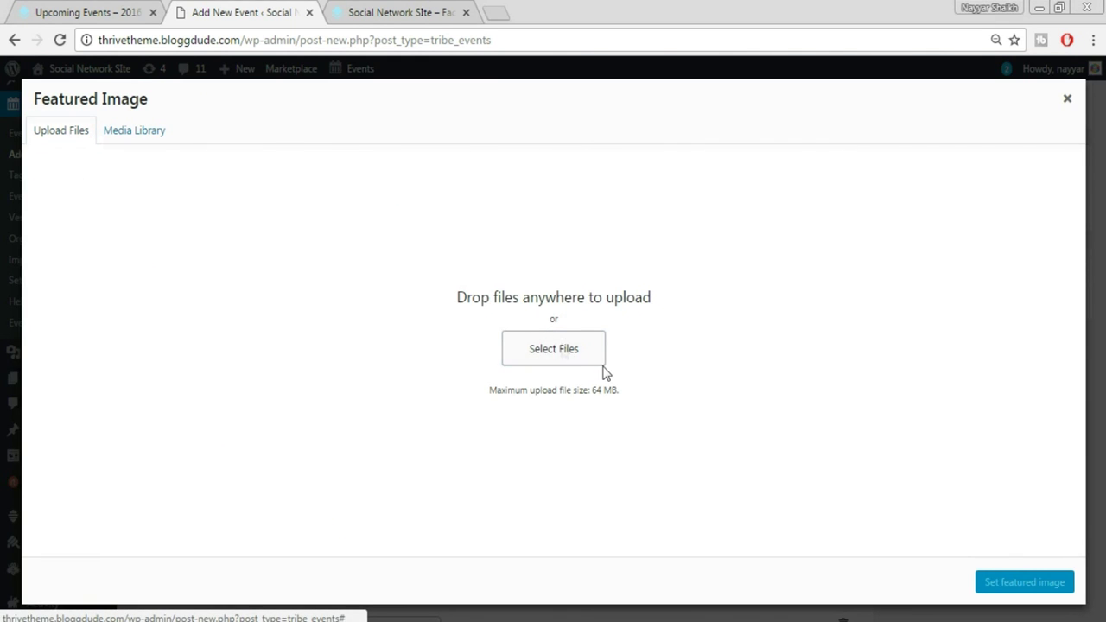
drag(624, 198, 637, 234)
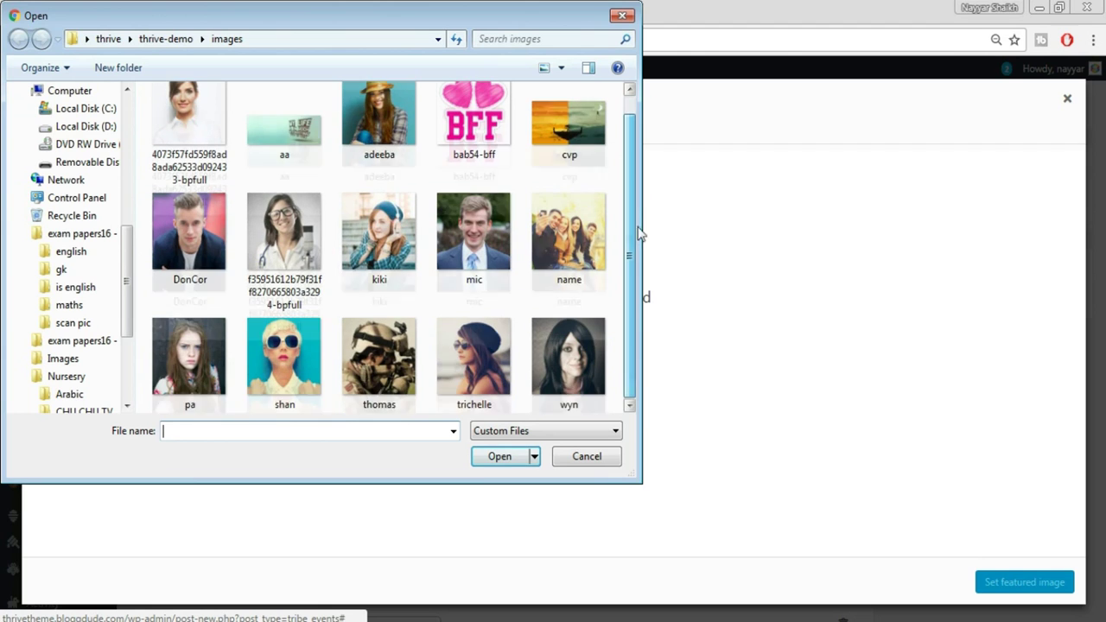
drag(634, 329, 613, 232)
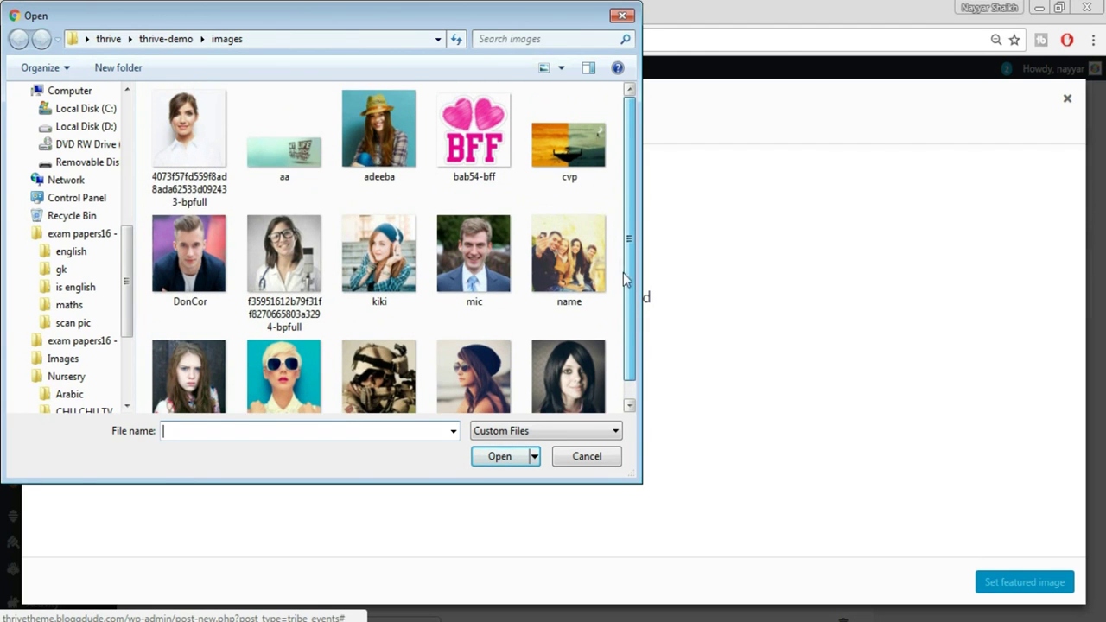
scroll(623, 269, down, 1)
click(568, 143)
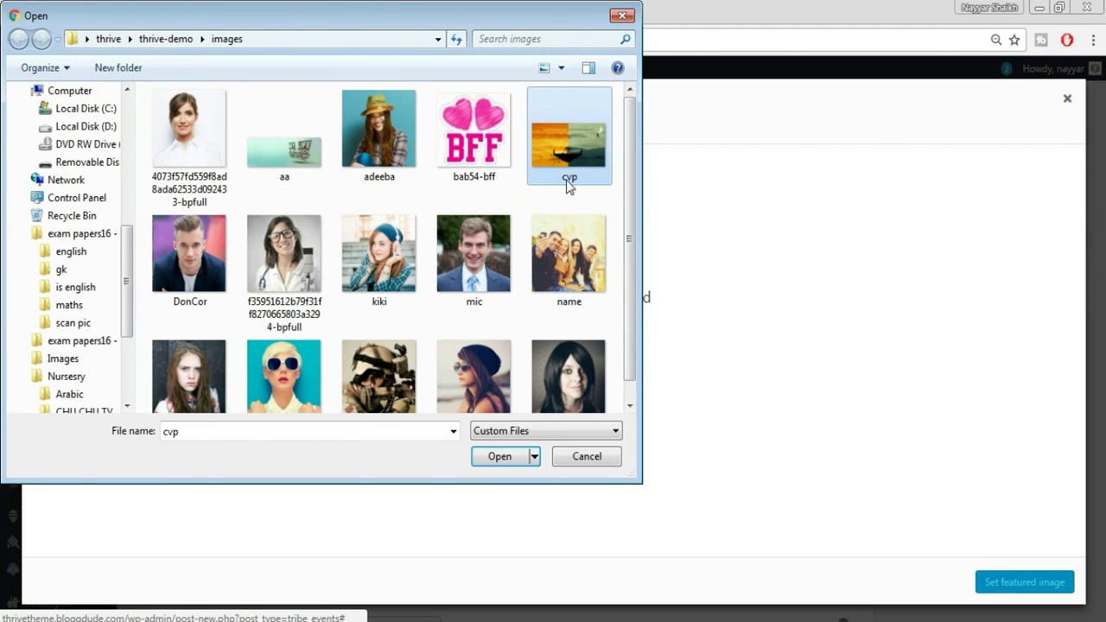
click(512, 458)
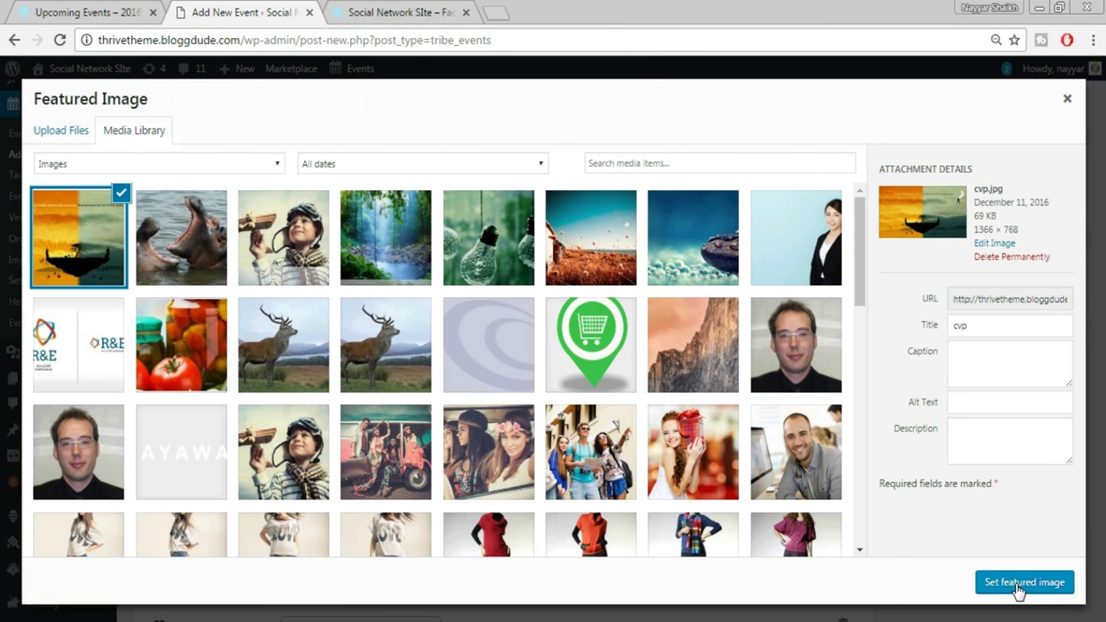
click(1016, 584)
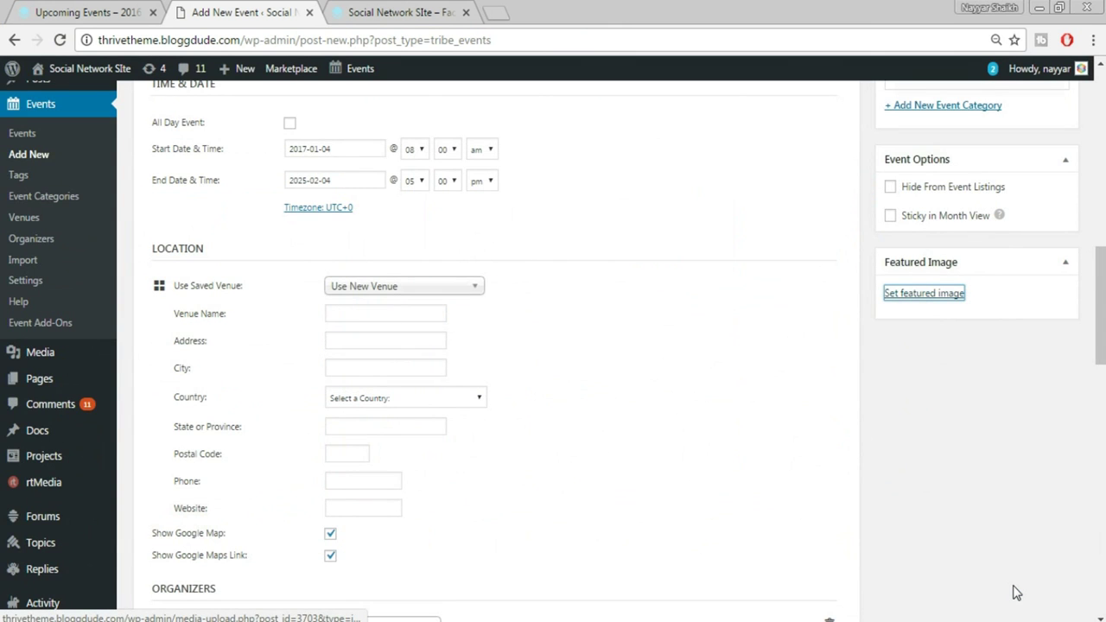
Publish the new conference event
scroll(1017, 579, up, 4)
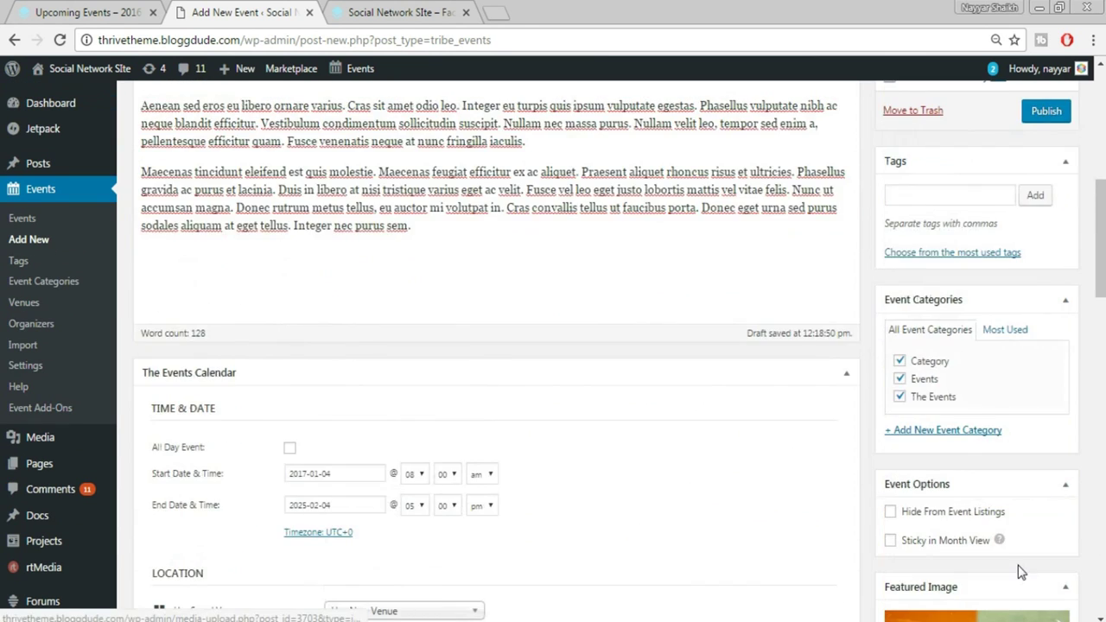
scroll(1018, 565, up, 5)
click(1045, 553)
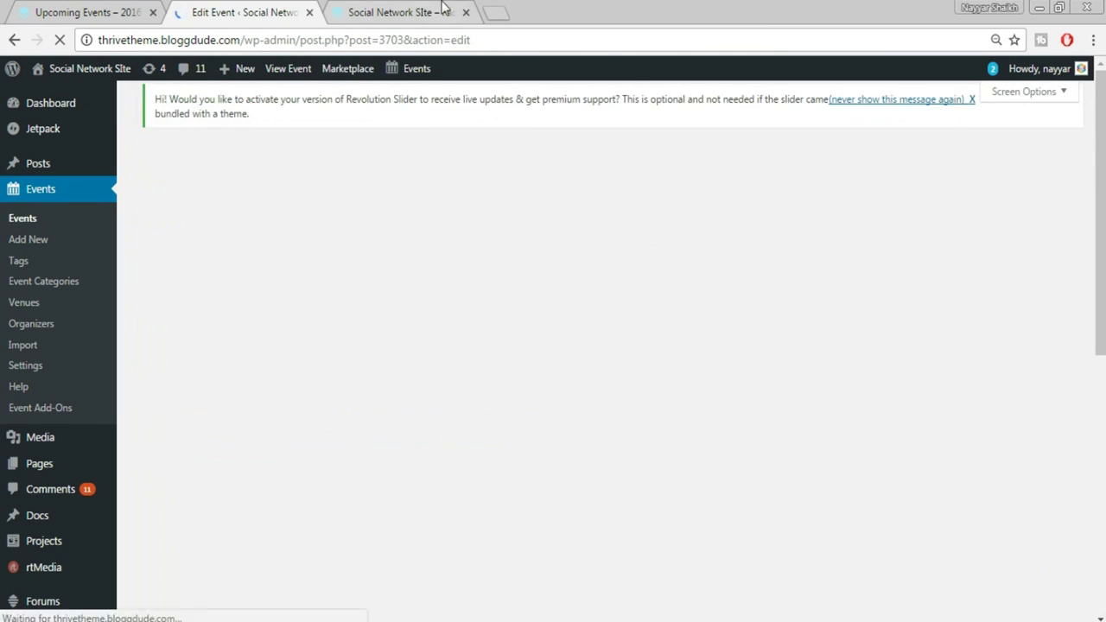
Reload the Thrive homepage from the address bar to refresh the Upcoming Events widget
click(426, 14)
click(415, 36)
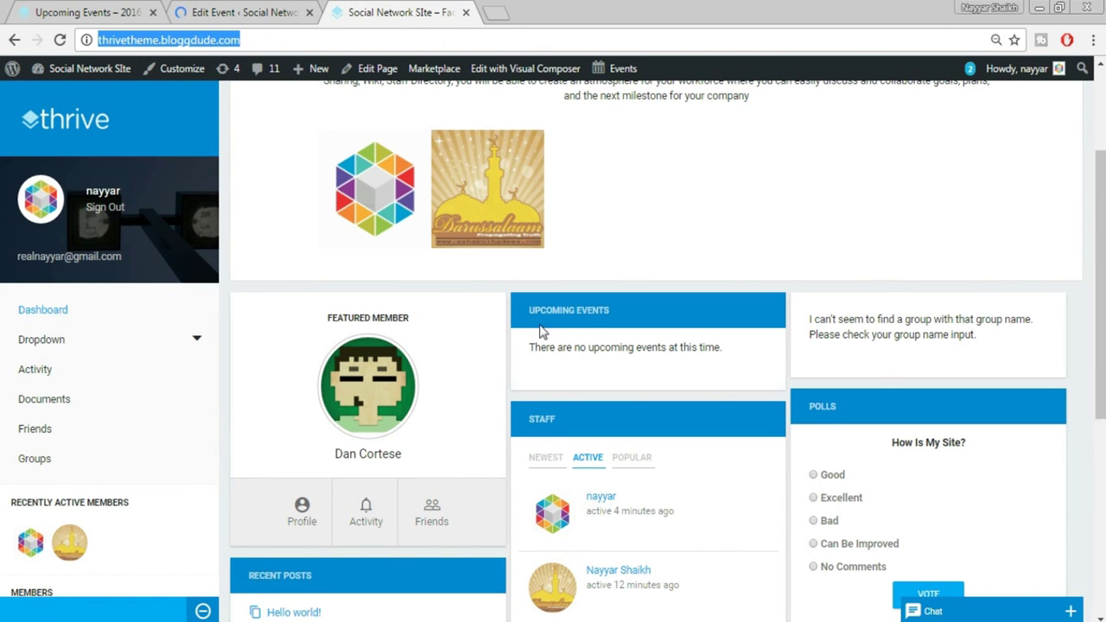
drag(532, 344, 740, 342)
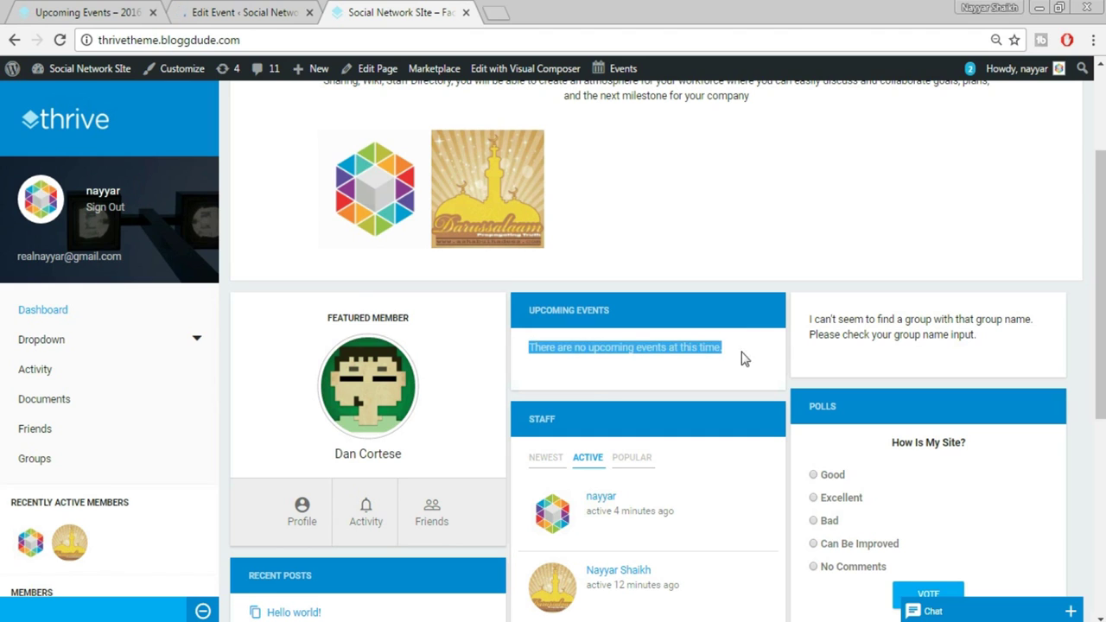
click(406, 39)
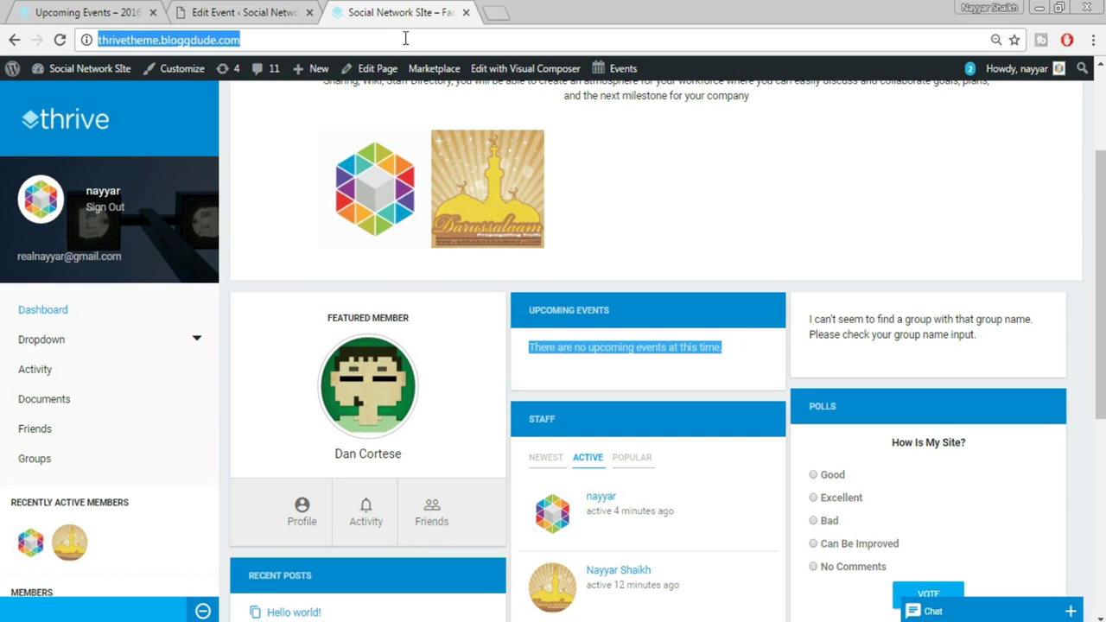
key(Return)
mouse_move(448, 68)
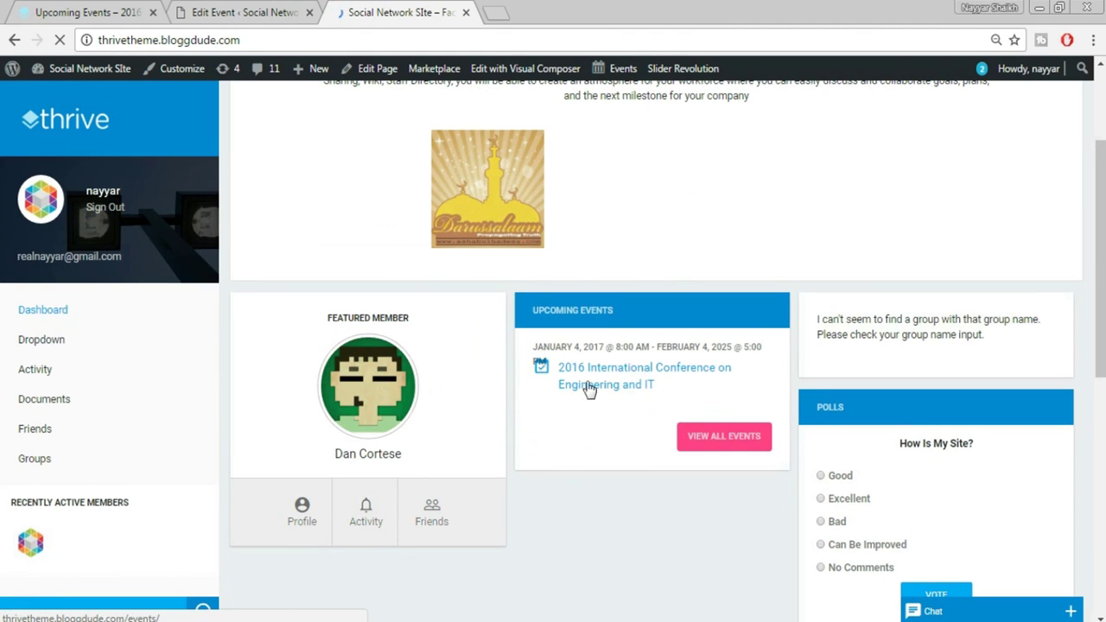
scroll(641, 381, up, 1)
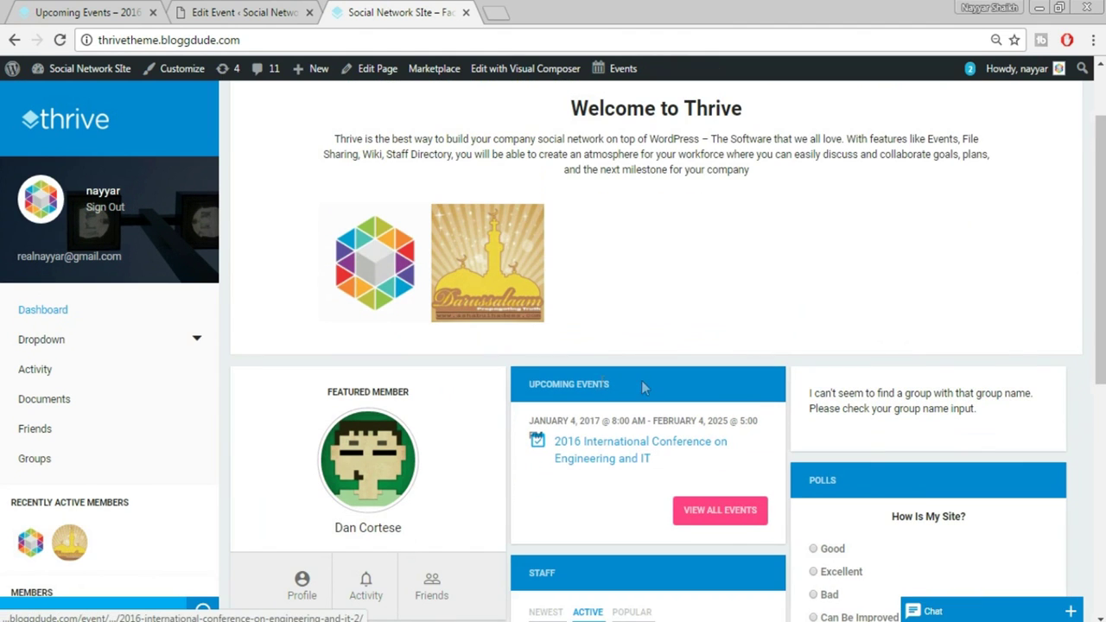
View the 2016 International Conference on Engineering and IT event page, then return to the homepage
click(630, 457)
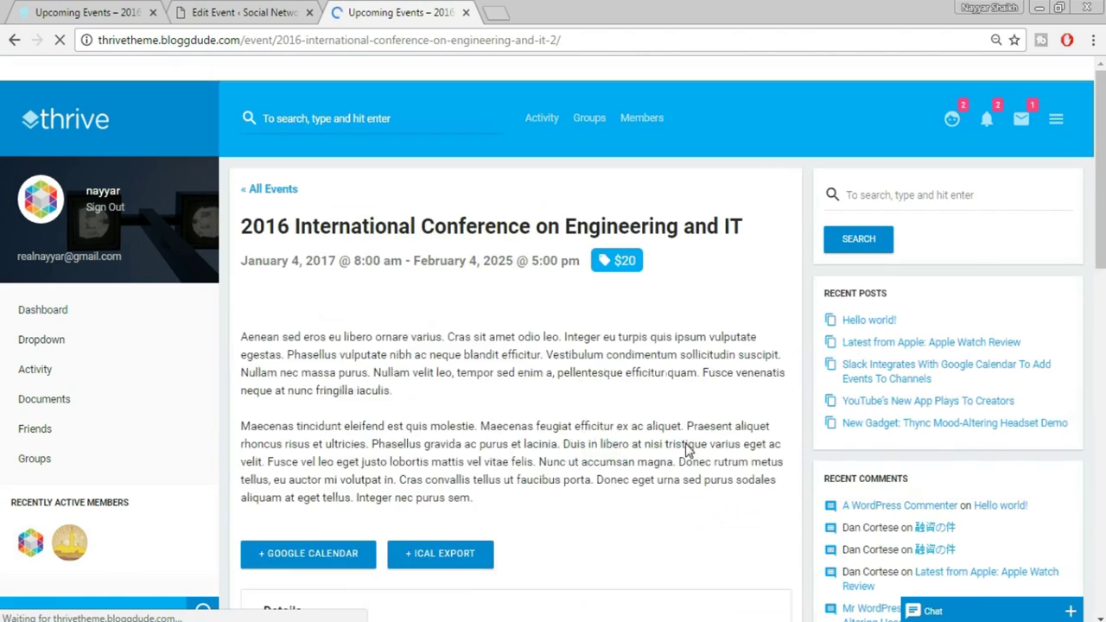
scroll(603, 318, down, 6)
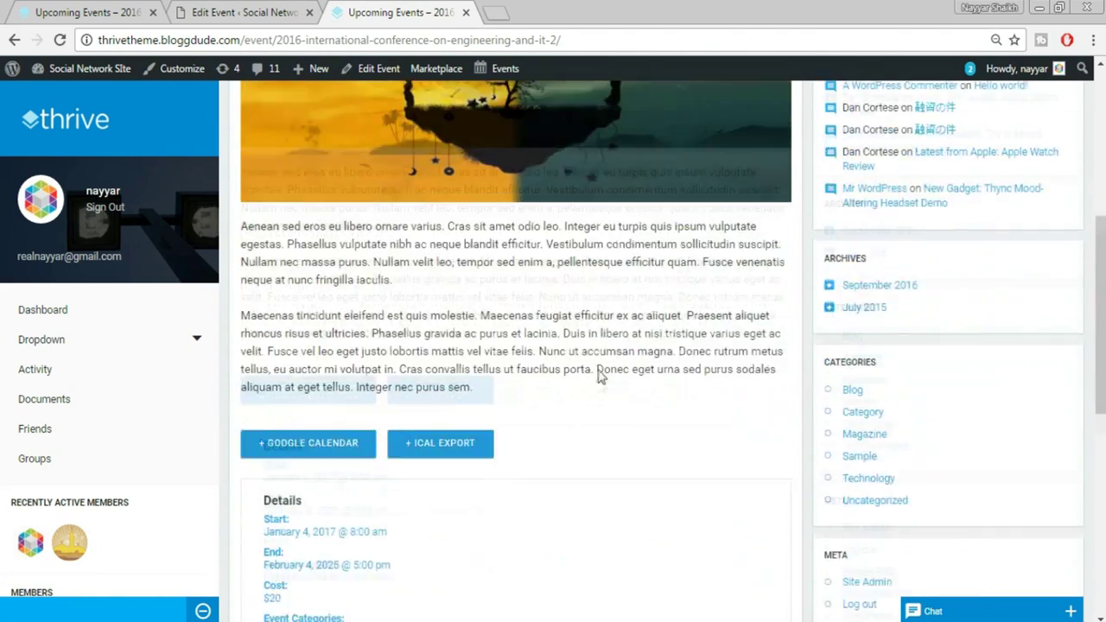
scroll(602, 412, up, 2)
scroll(338, 442, down, 2)
scroll(338, 442, up, 8)
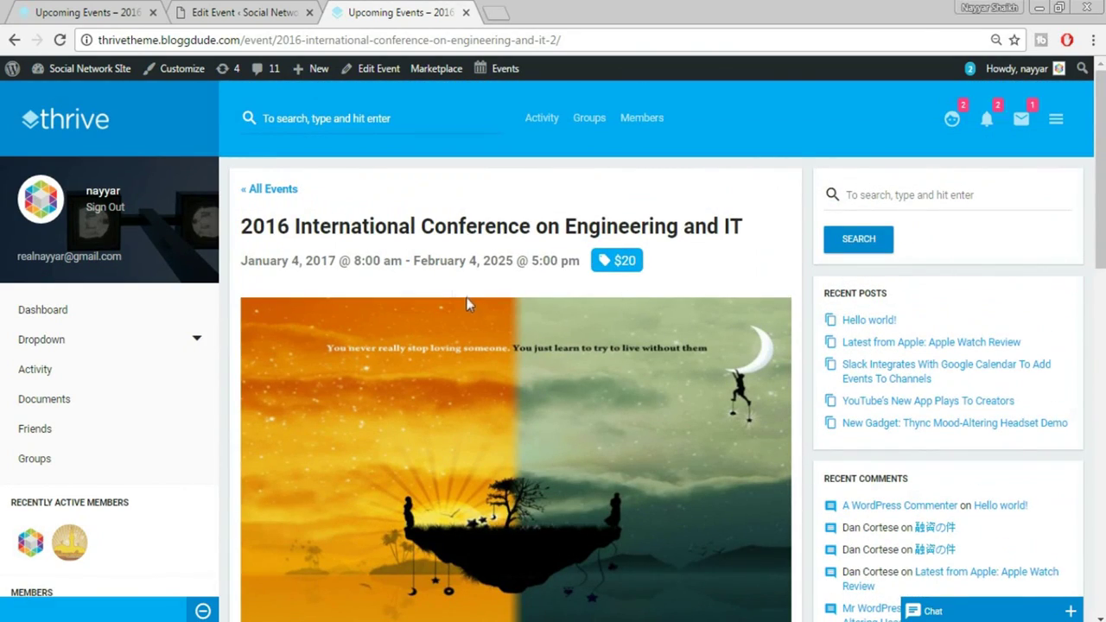
click(216, 7)
click(78, 125)
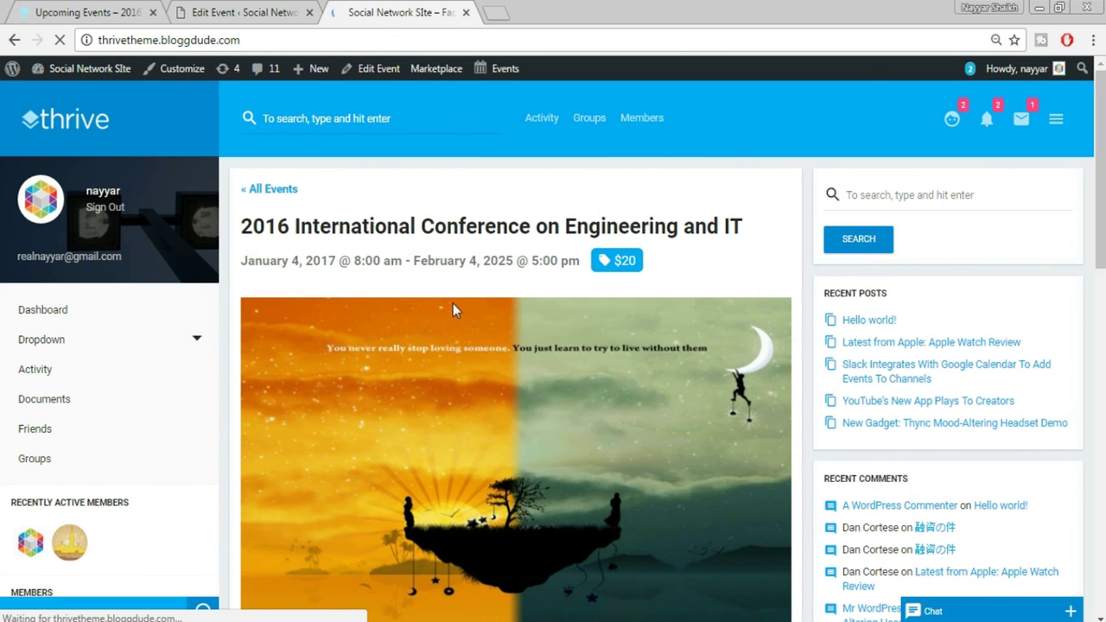
Look over the homepage widgets, including the group-not-found message
scroll(346, 287, down, 1)
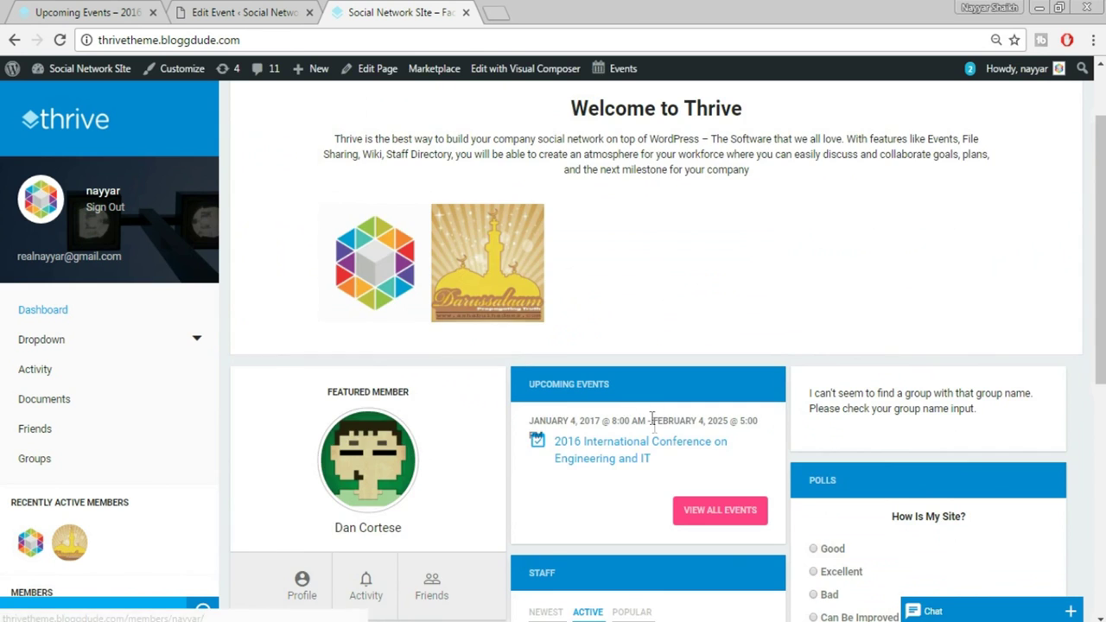
scroll(345, 288, down, 2)
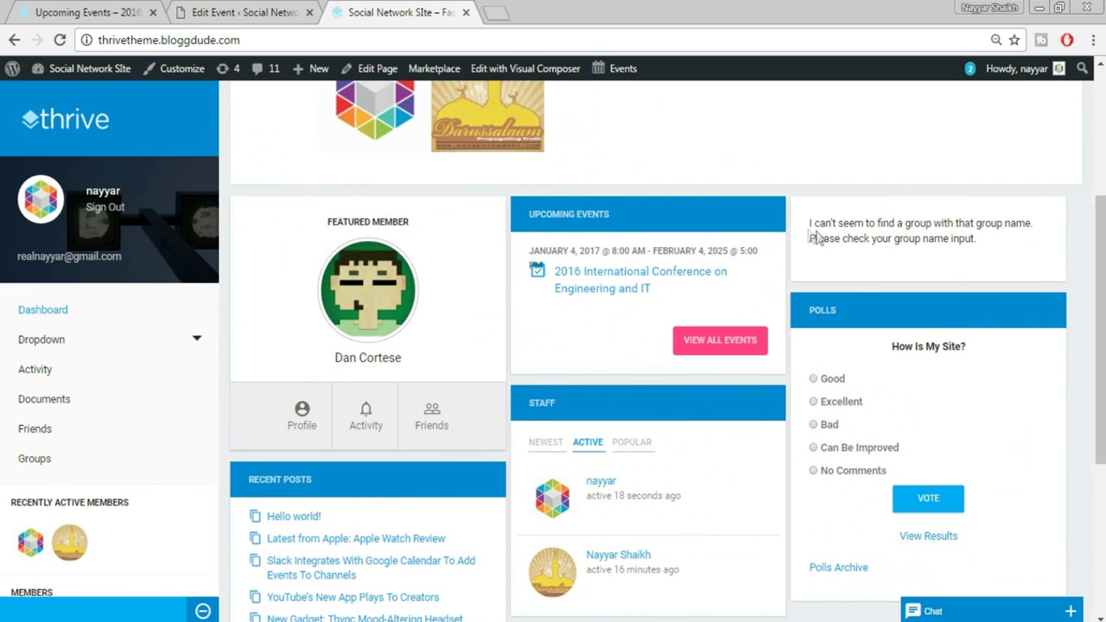
drag(800, 225, 1035, 244)
click(1011, 252)
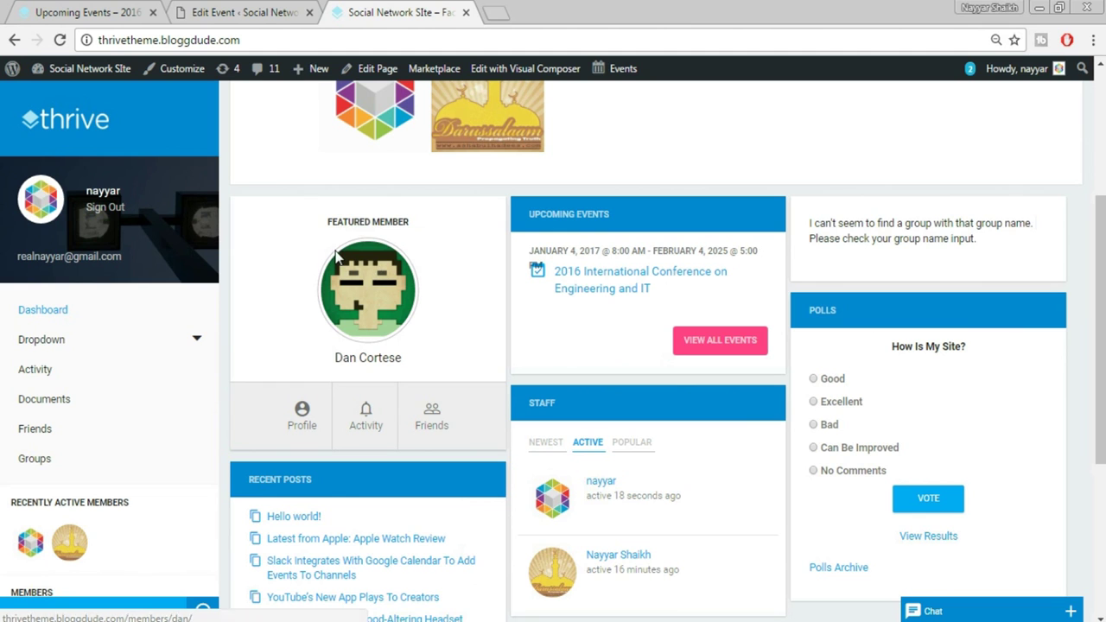
scroll(956, 237, down, 3)
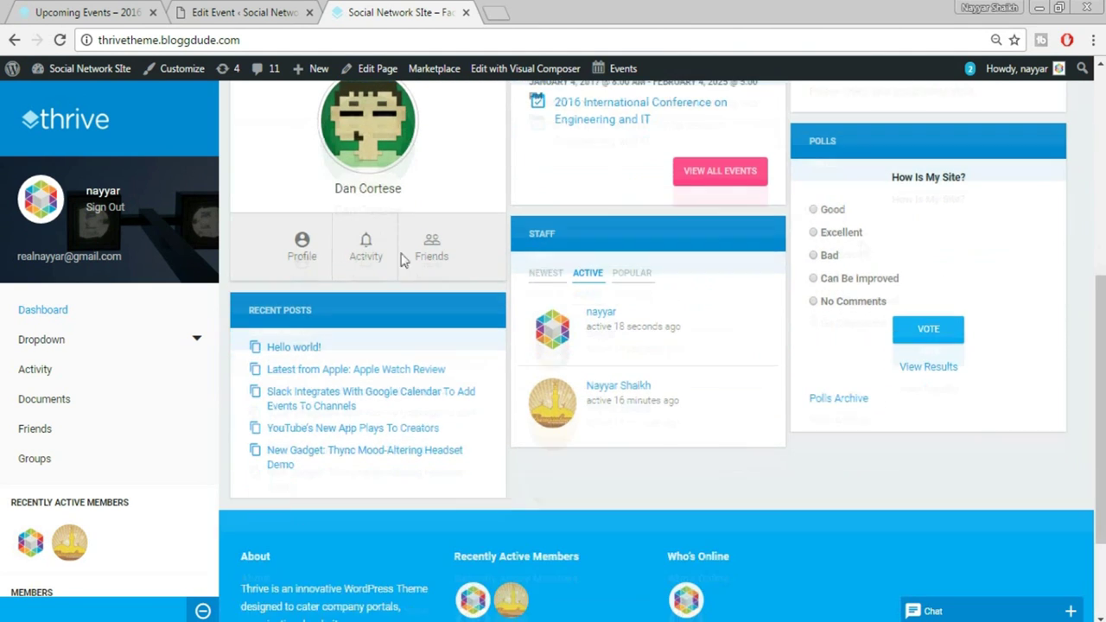
scroll(491, 326, up, 2)
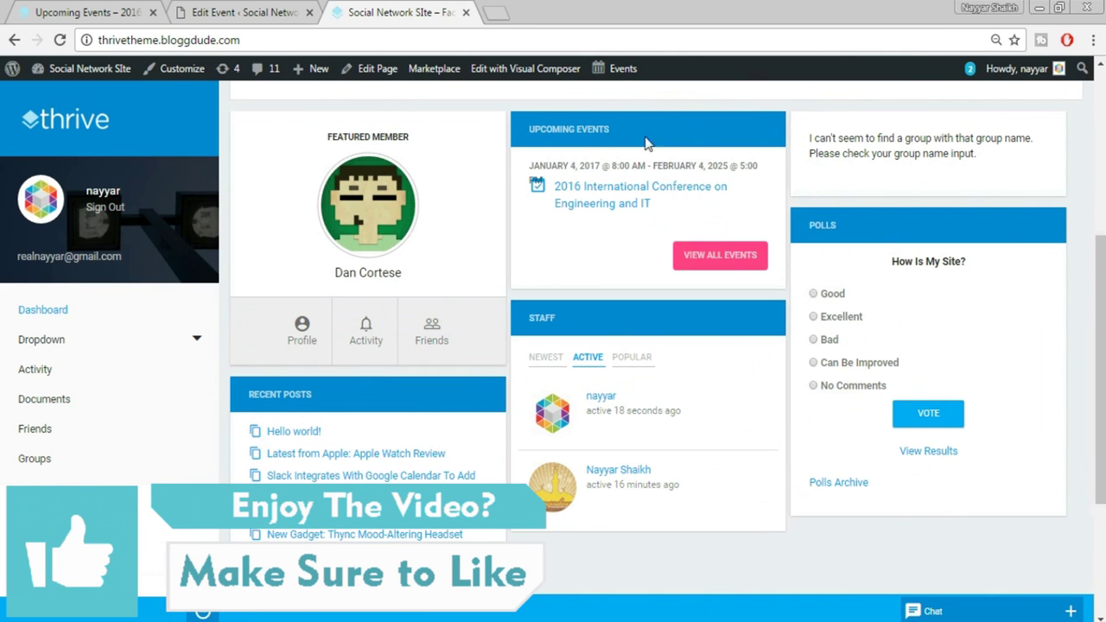
scroll(489, 279, up, 4)
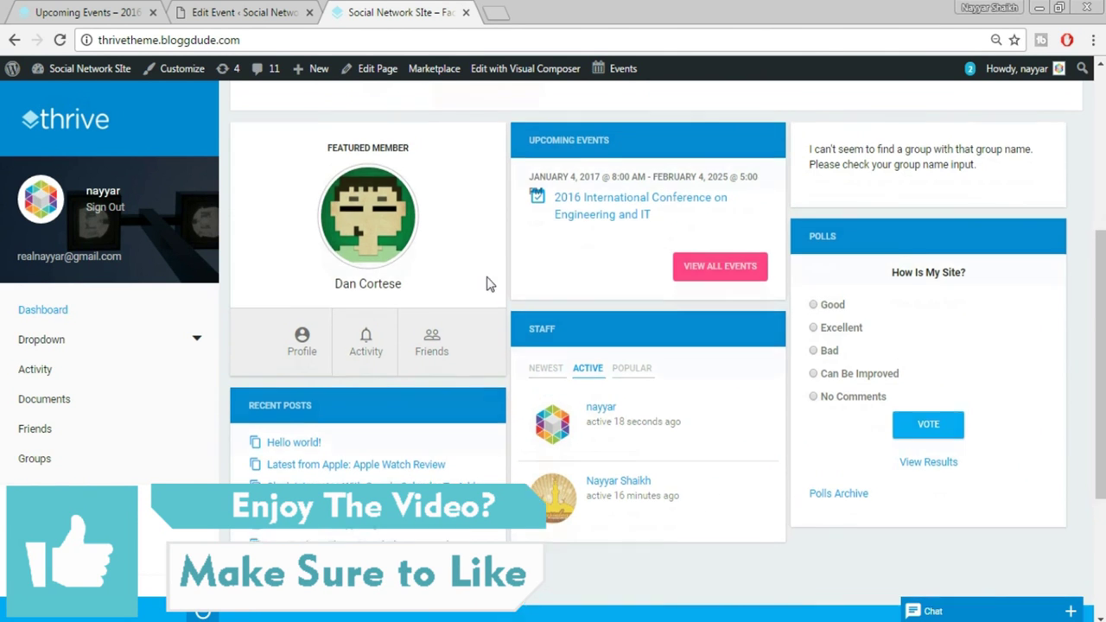
scroll(667, 304, down, 5)
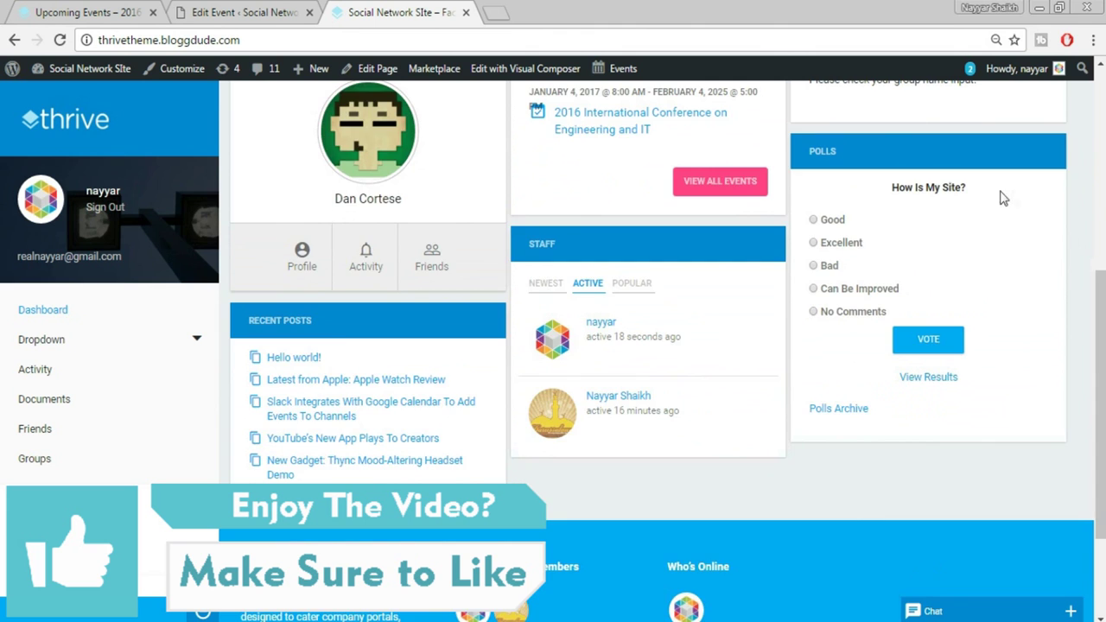
scroll(864, 225, up, 3)
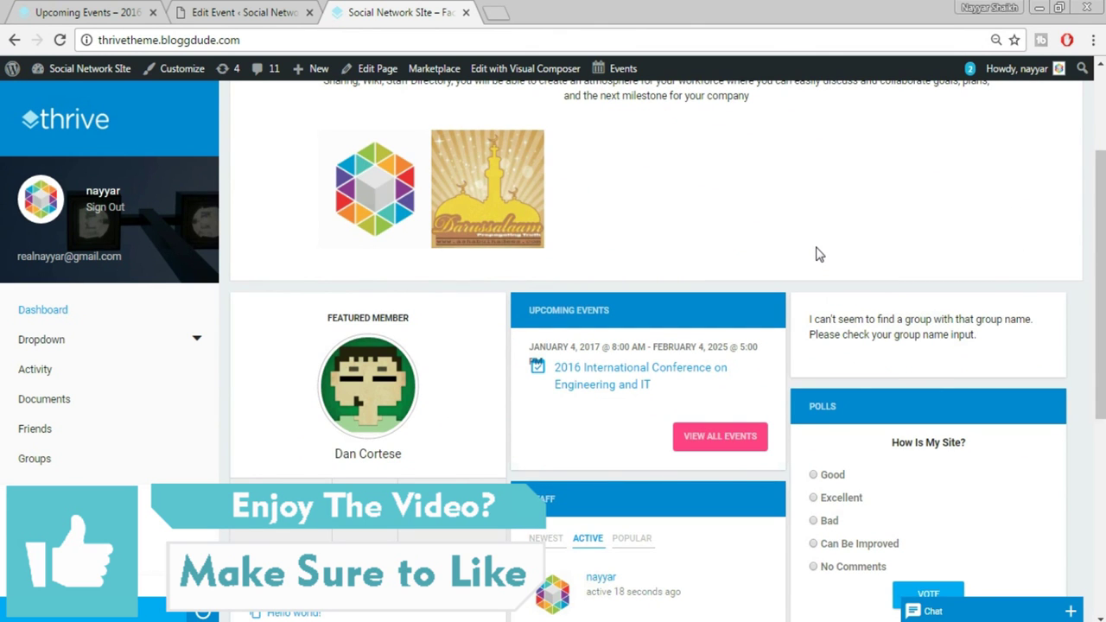
scroll(864, 286, down, 3)
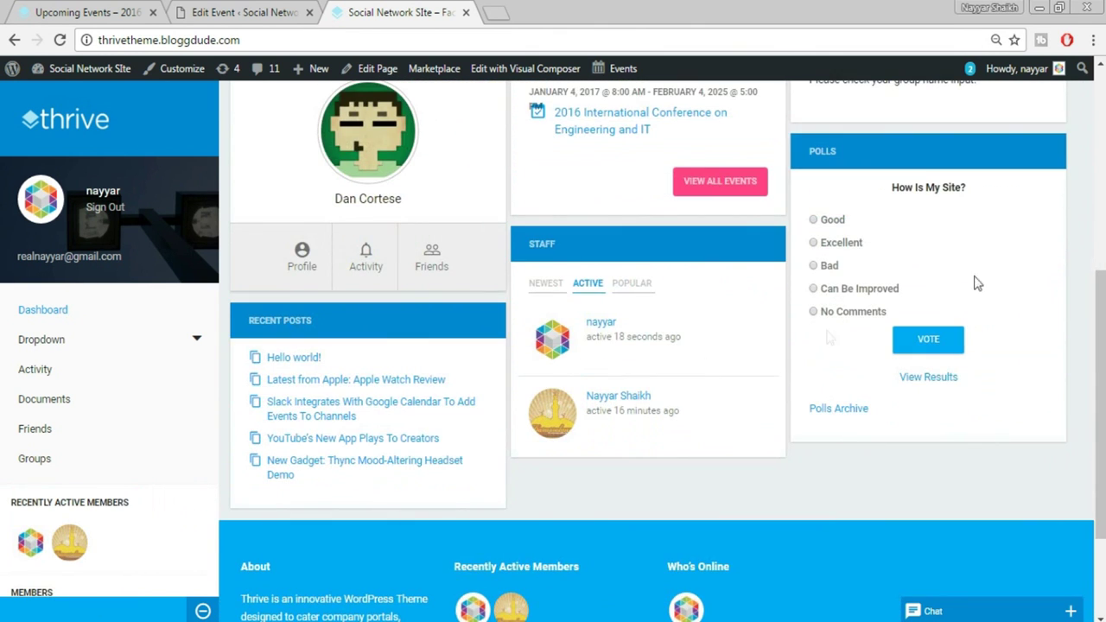
scroll(1037, 297, up, 1)
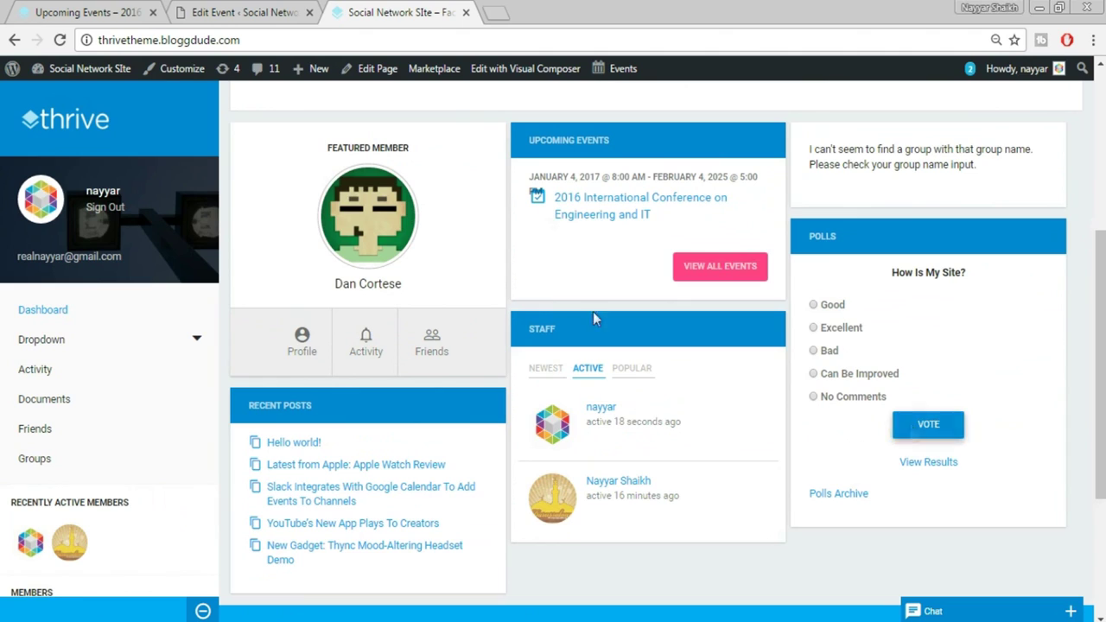
Go back to the Edit Event admin page and bring up the Polls submenu
click(256, 7)
scroll(61, 363, down, 3)
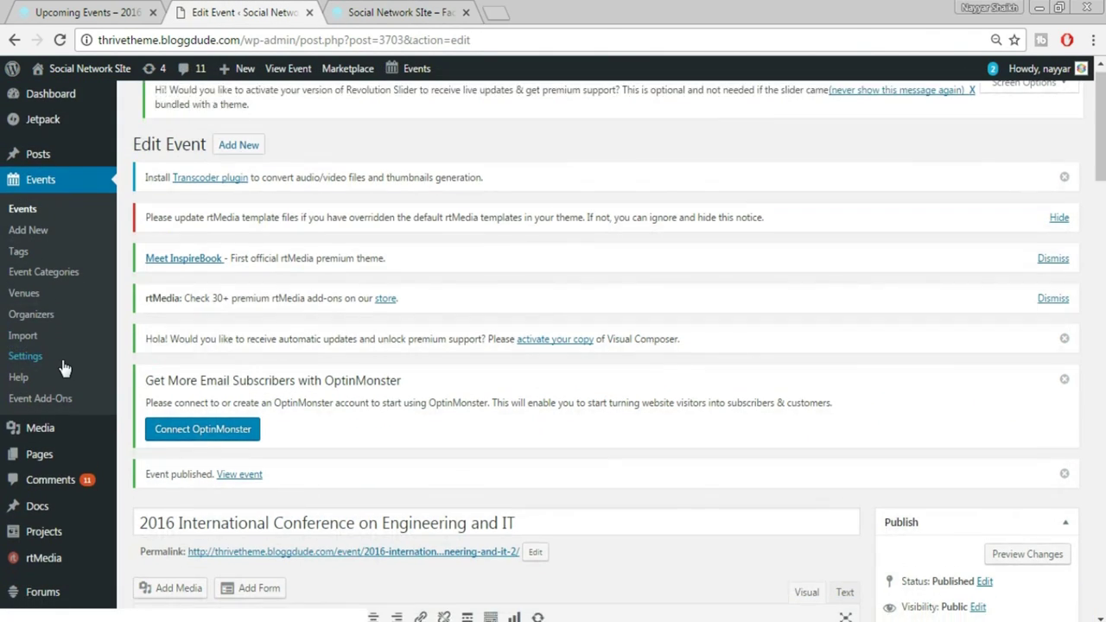
scroll(63, 370, down, 10)
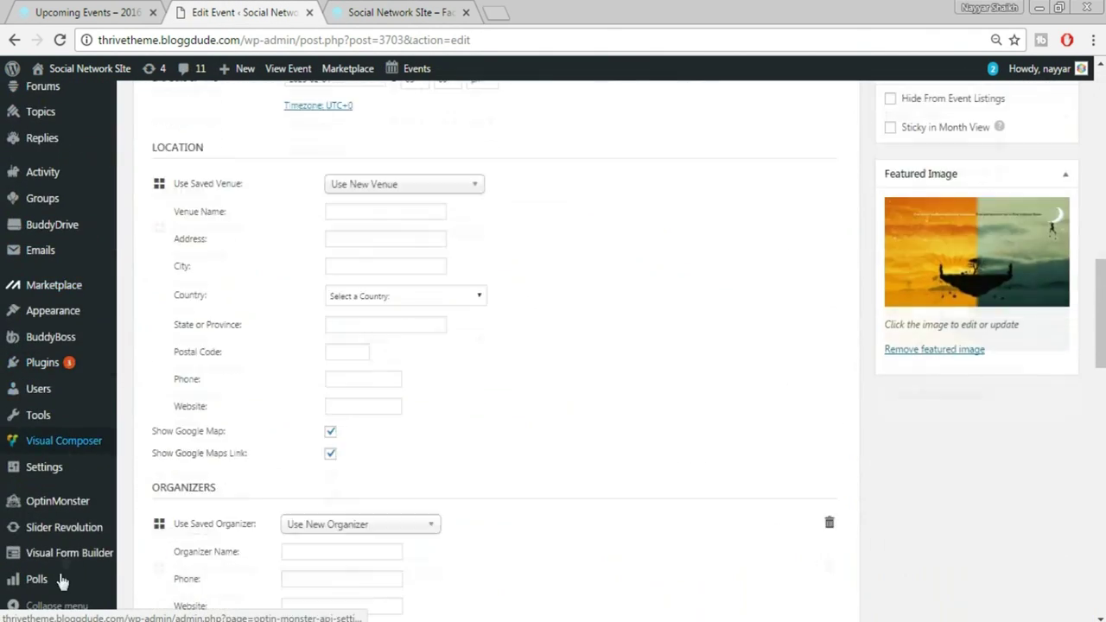
mouse_move(36, 584)
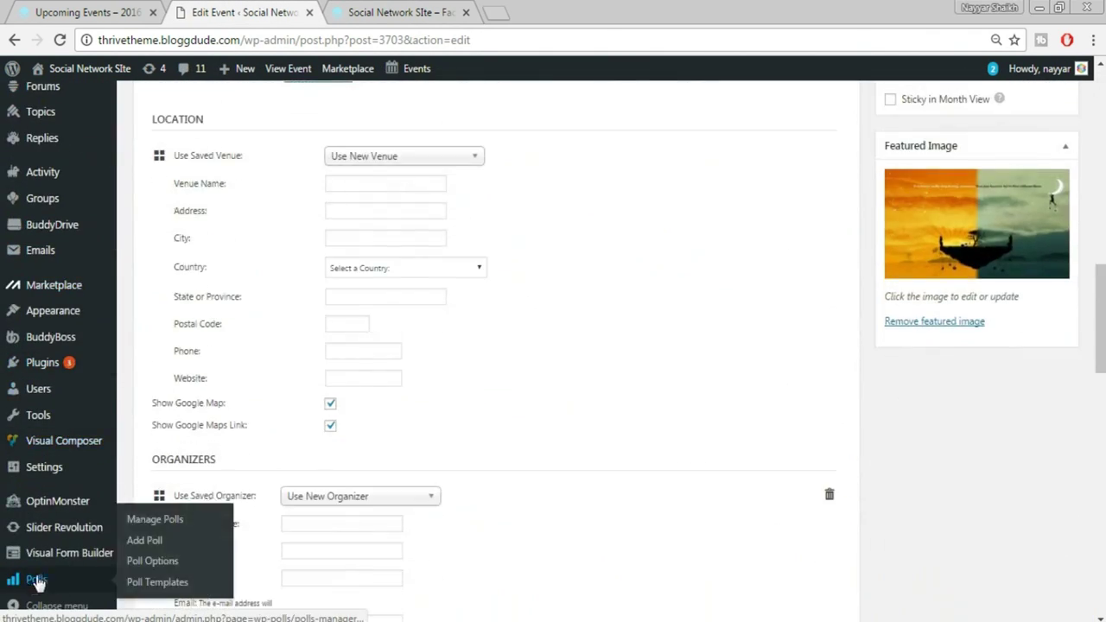
Start a new poll and paste 'How Is My Site?' from the homepage as its question
click(166, 542)
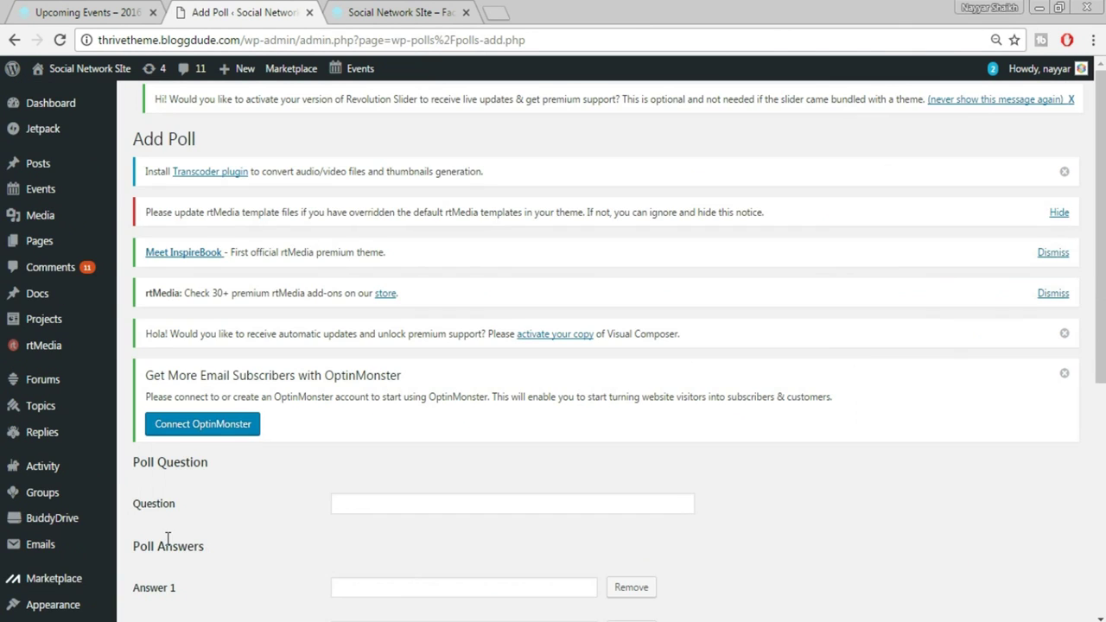
scroll(272, 469, down, 2)
click(391, 336)
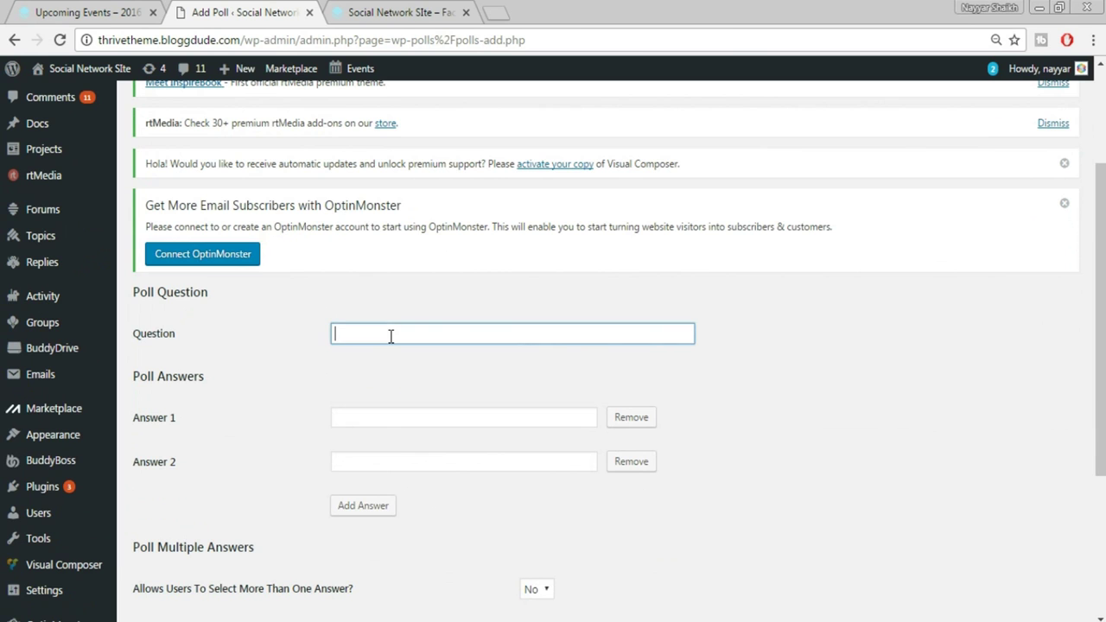
click(424, 11)
drag(975, 275, 845, 263)
right_click(962, 271)
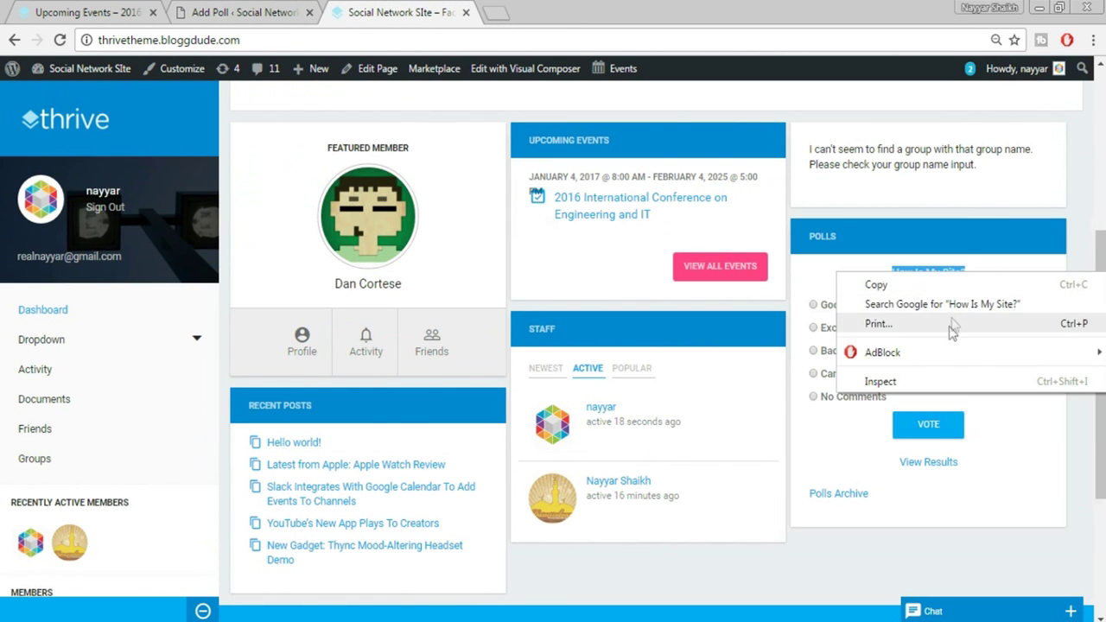
click(916, 286)
click(253, 10)
right_click(499, 335)
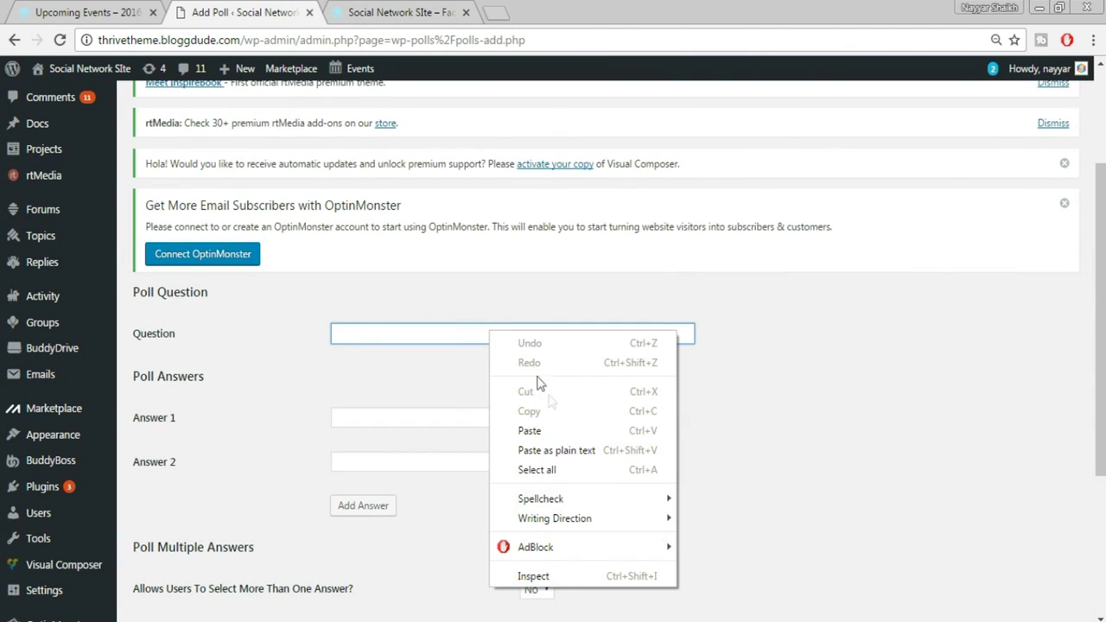
click(558, 432)
Enter 'Yes' as the first poll answer and move to Answer 2
click(436, 418)
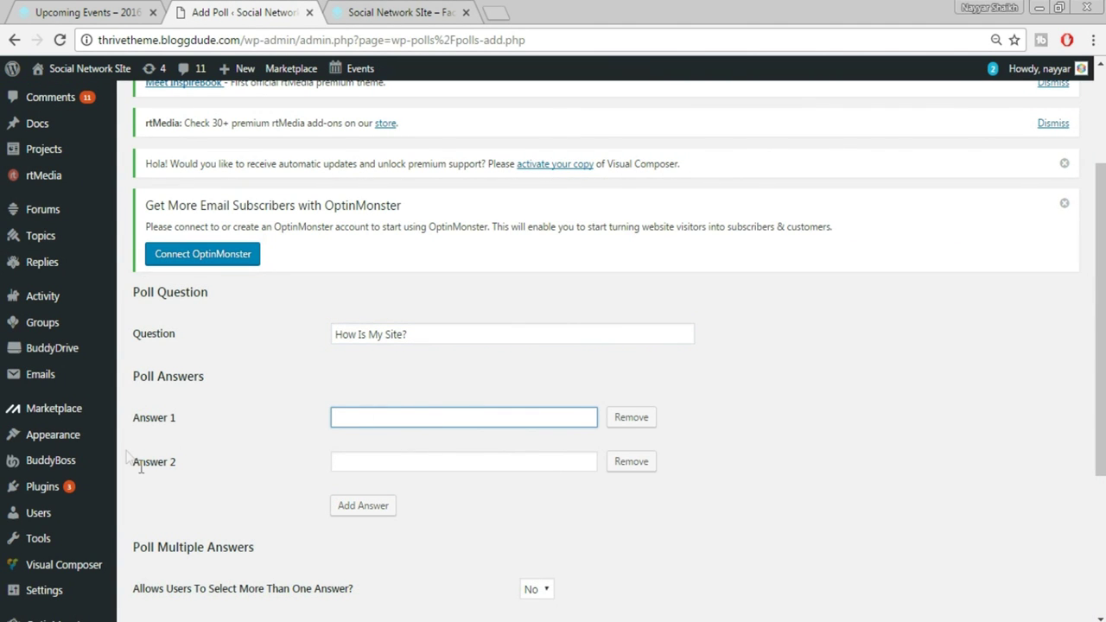
scroll(335, 468, down, 1)
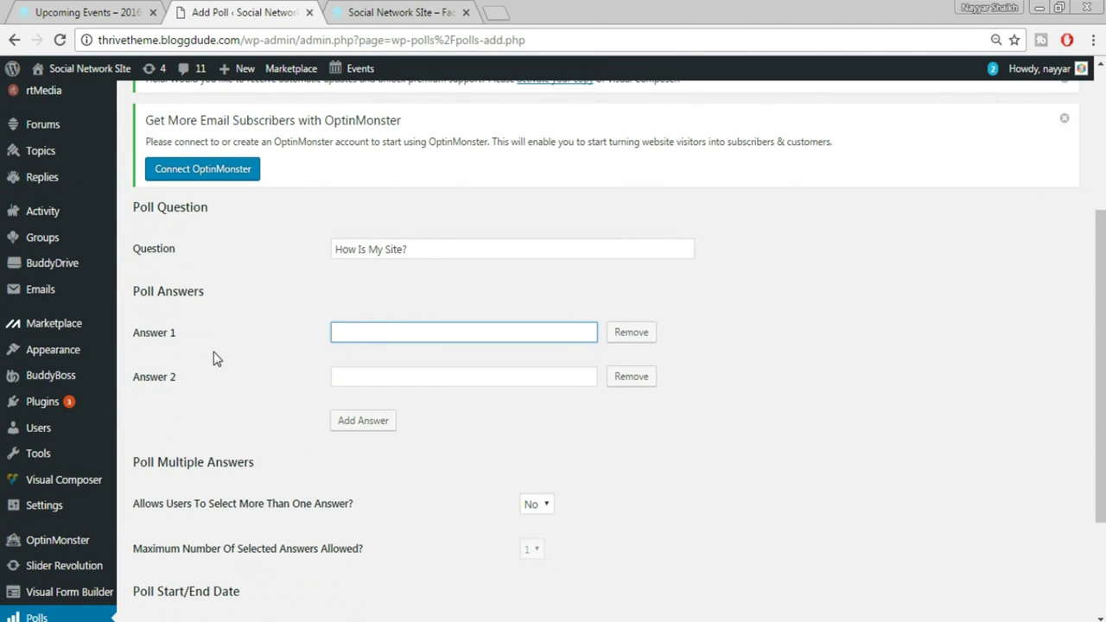
text(Yes)
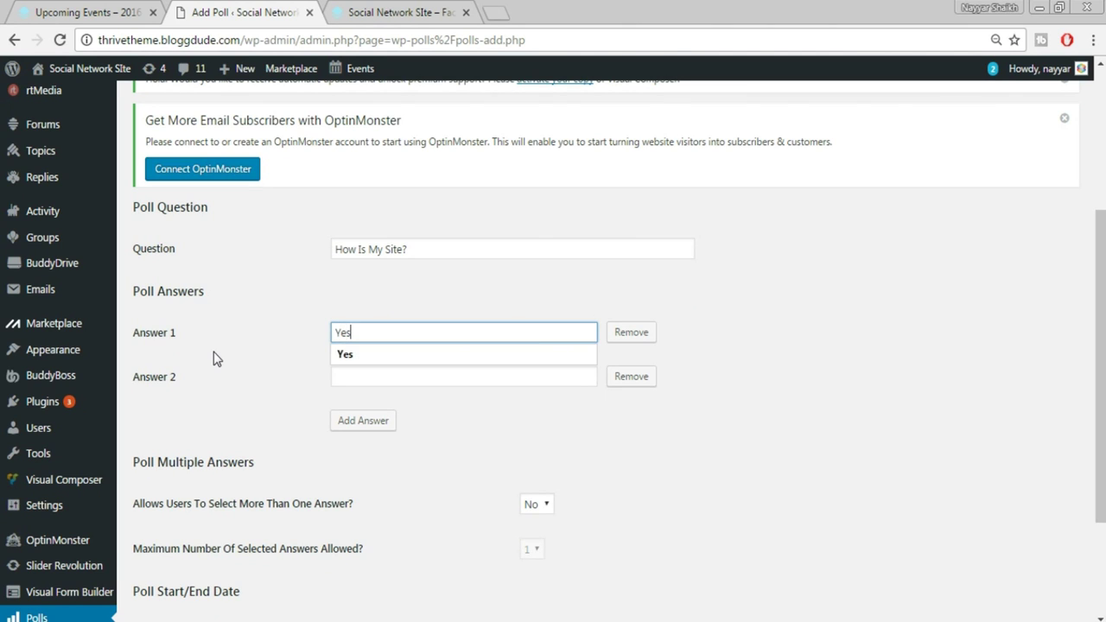
key(Tab)
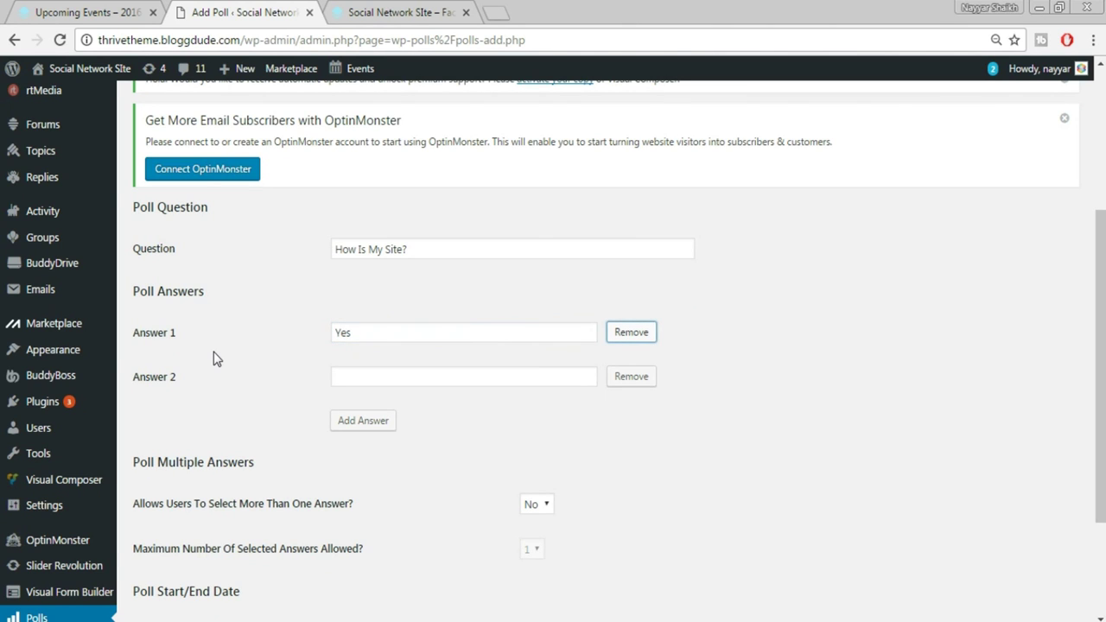
click(459, 369)
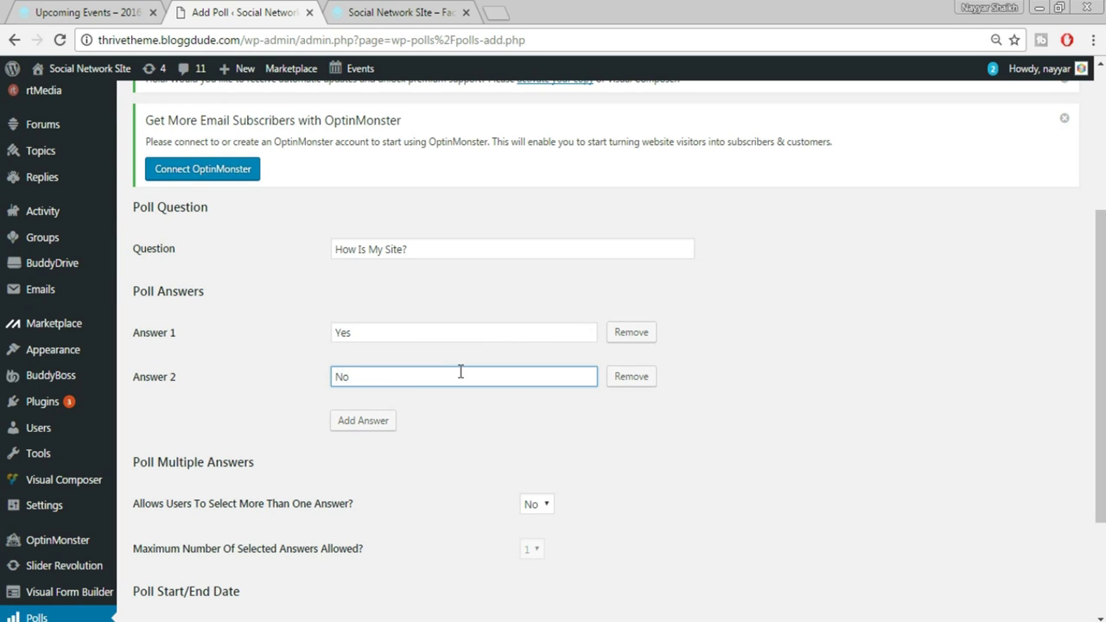
Keep multiple answers at No and 'Do NOT Expire This Poll' checked, then add the poll
scroll(786, 385, down, 1)
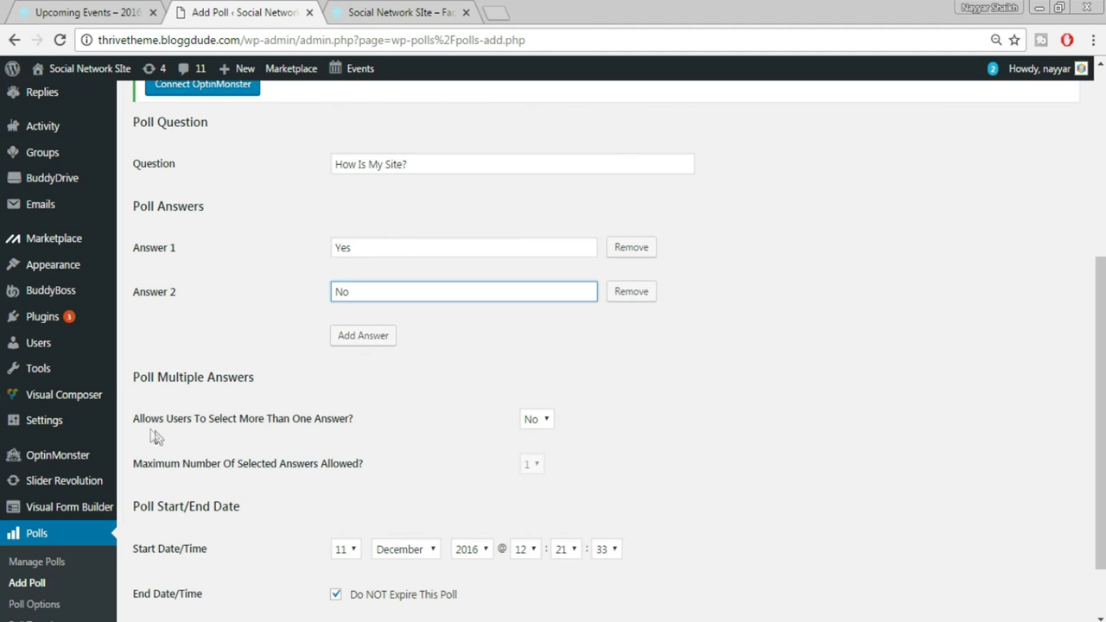
click(544, 429)
click(548, 433)
scroll(641, 427, down, 1)
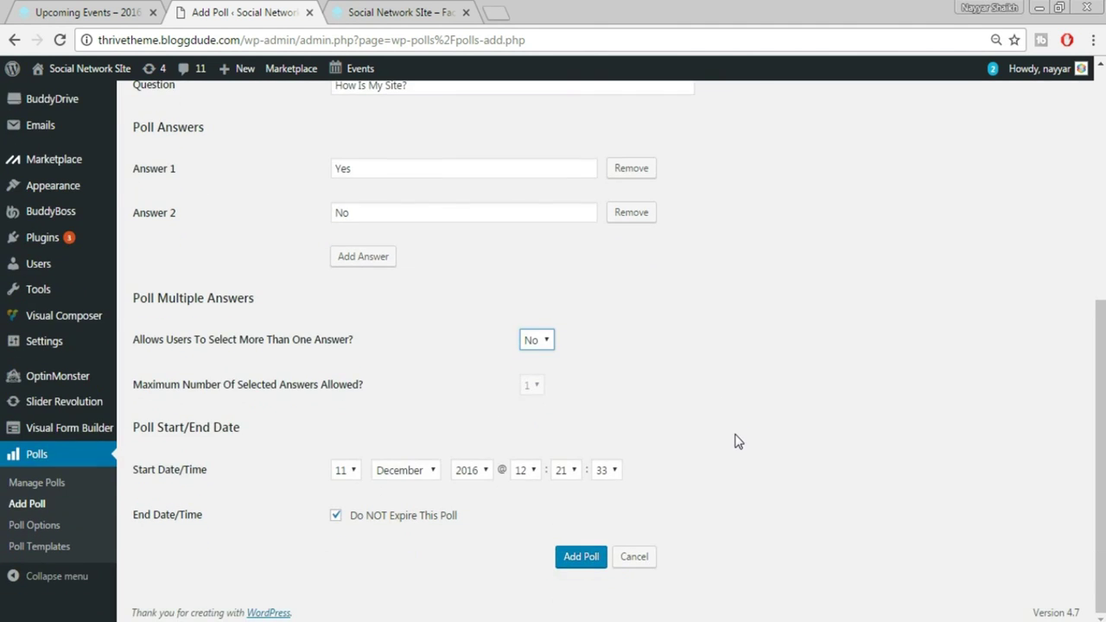
click(377, 519)
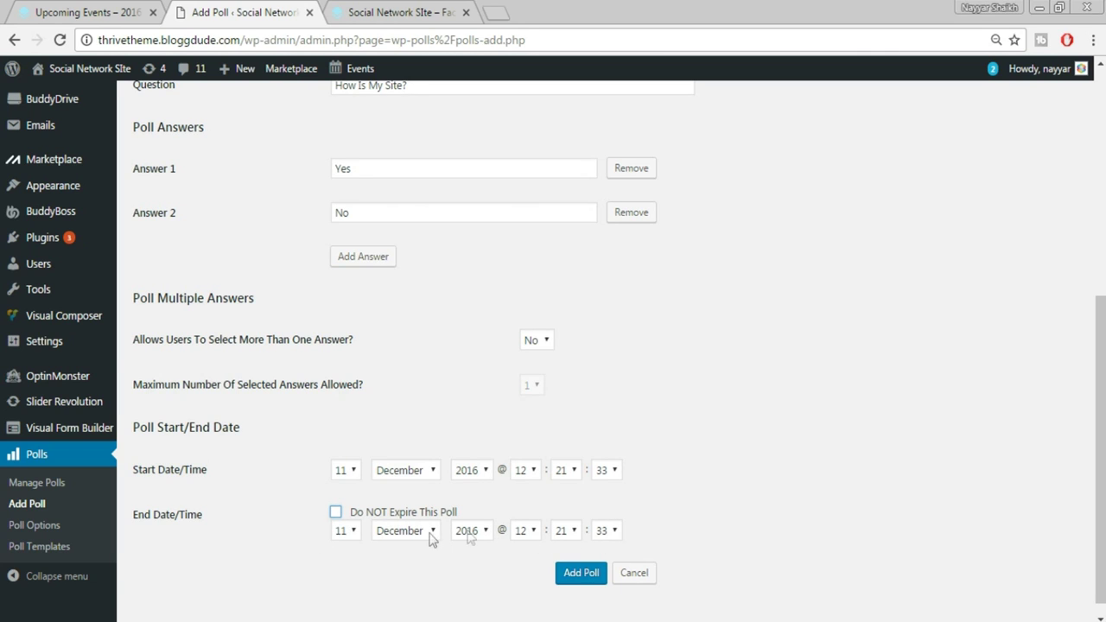
click(336, 513)
click(580, 556)
click(401, 12)
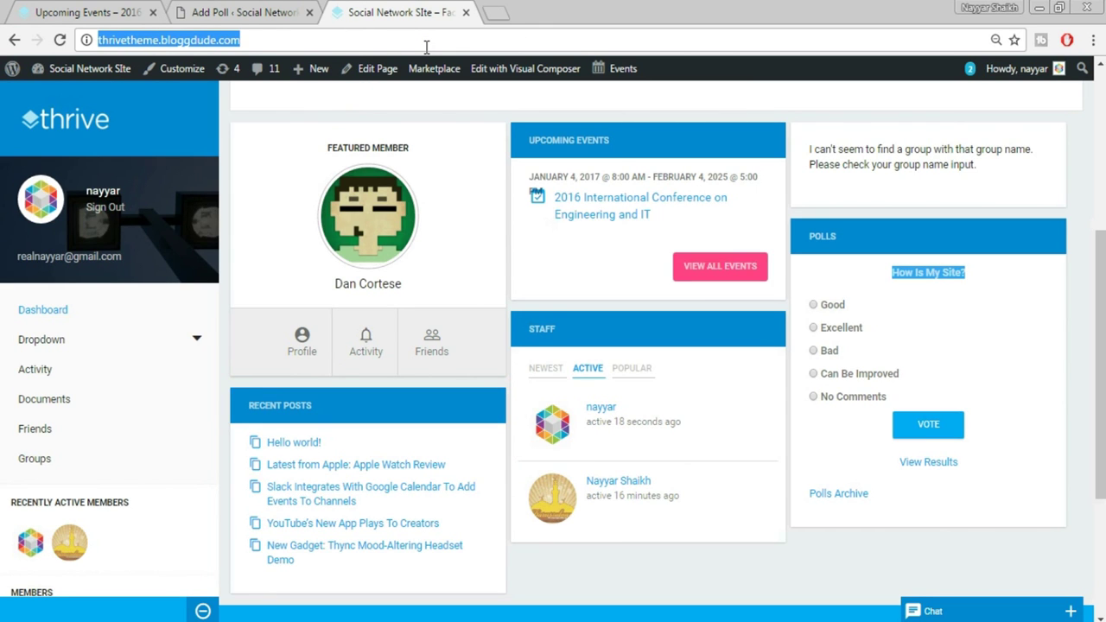
Reload the front page twice to check the Featured Member, Upcoming Events and Polls widgets
key(Return)
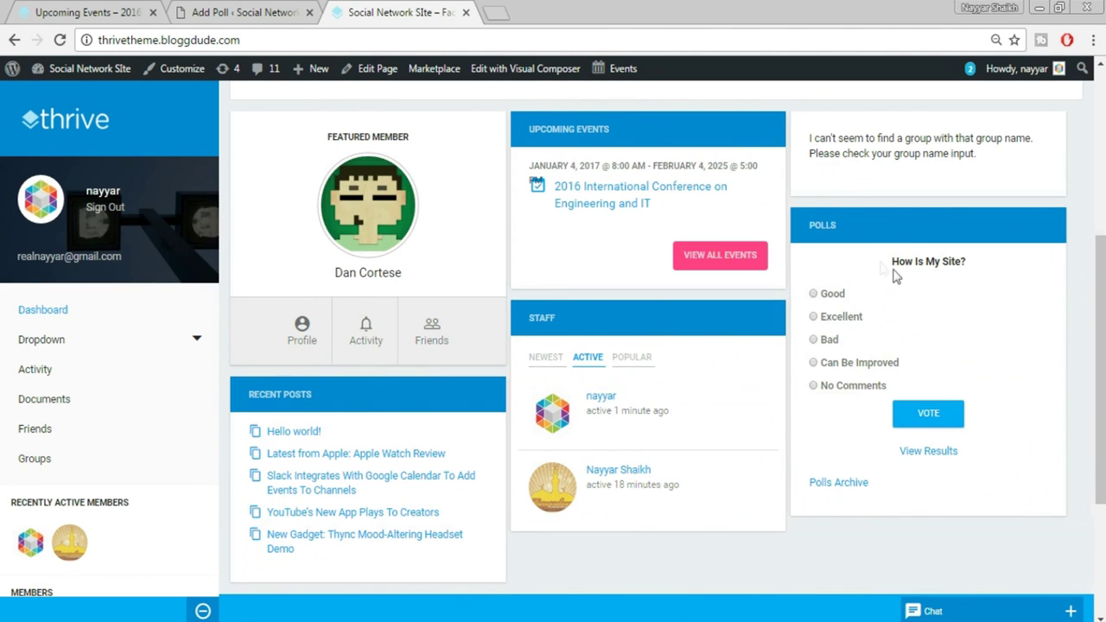
scroll(968, 412, up, 4)
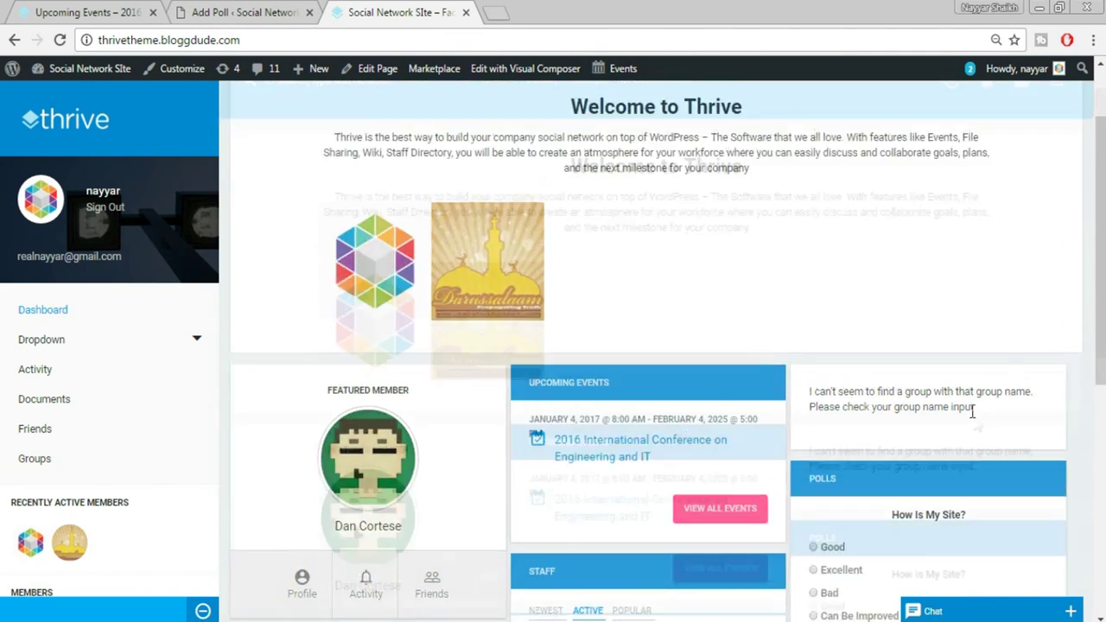
scroll(977, 425, down, 4)
scroll(989, 411, up, 1)
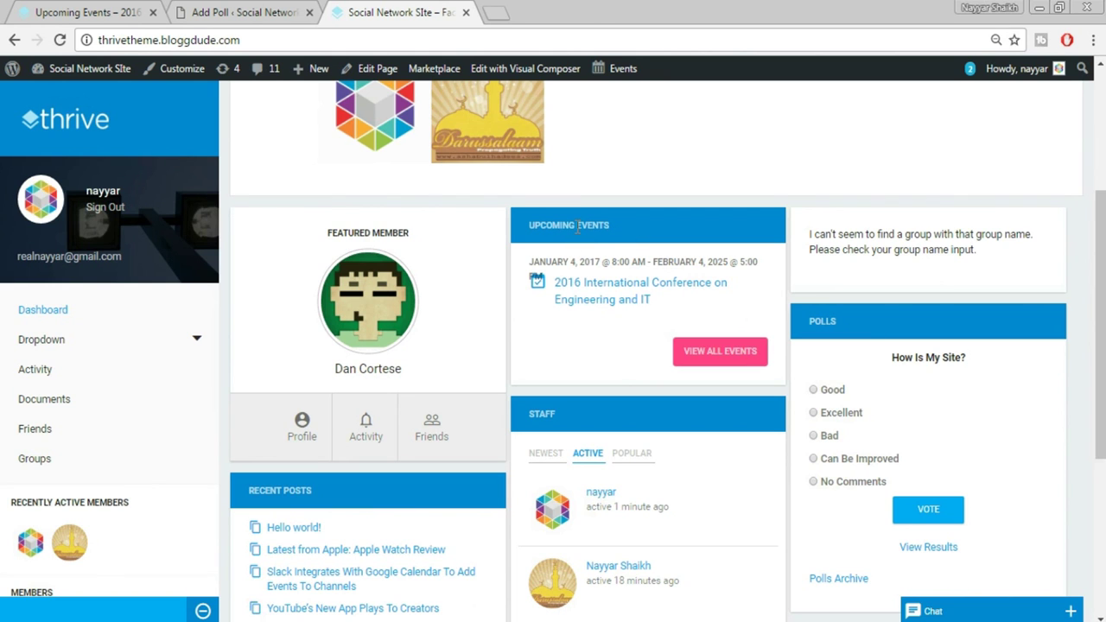
key(F5)
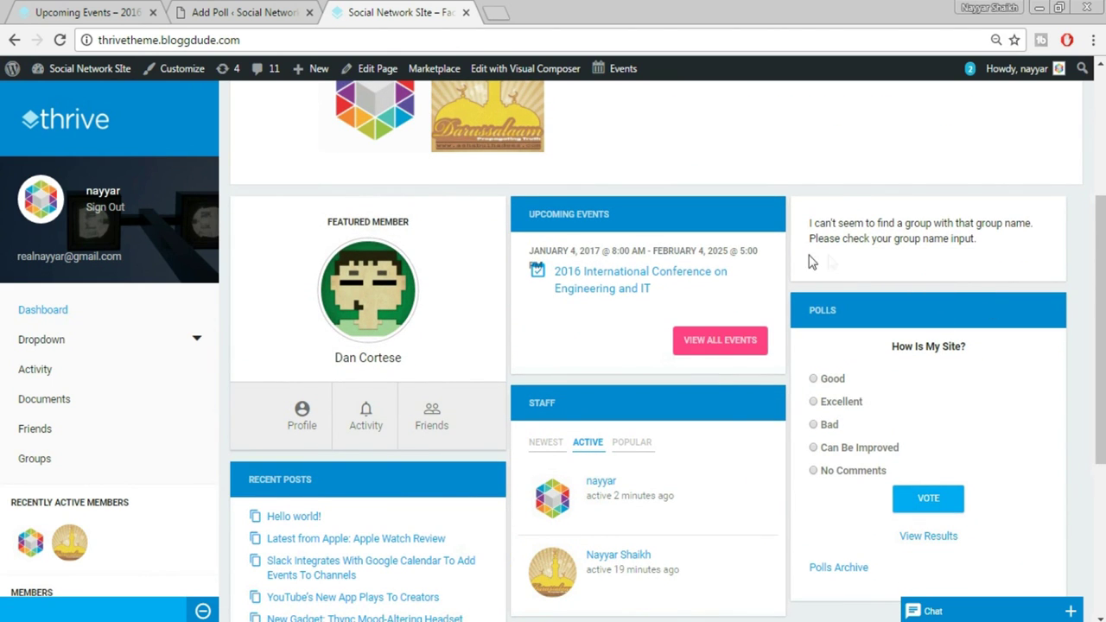
scroll(899, 263, down, 1)
scroll(847, 267, up, 1)
Open the Appearance > Widgets admin page in a new browser tab and switch to it
click(241, 11)
scroll(173, 337, down, 2)
scroll(158, 328, up, 2)
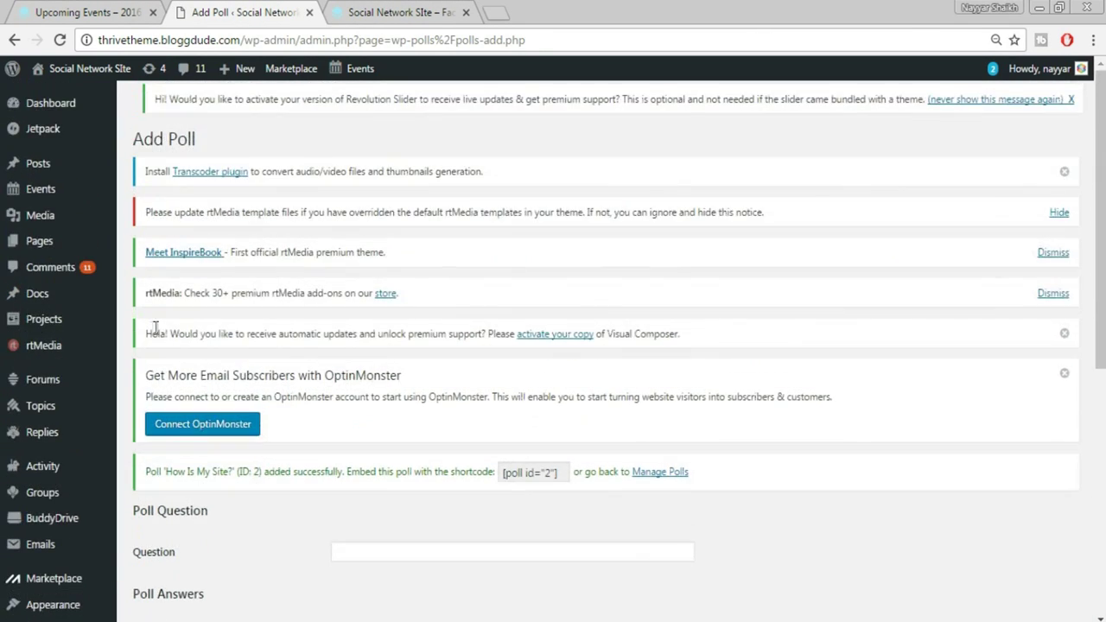
scroll(151, 329, down, 2)
mouse_move(52, 355)
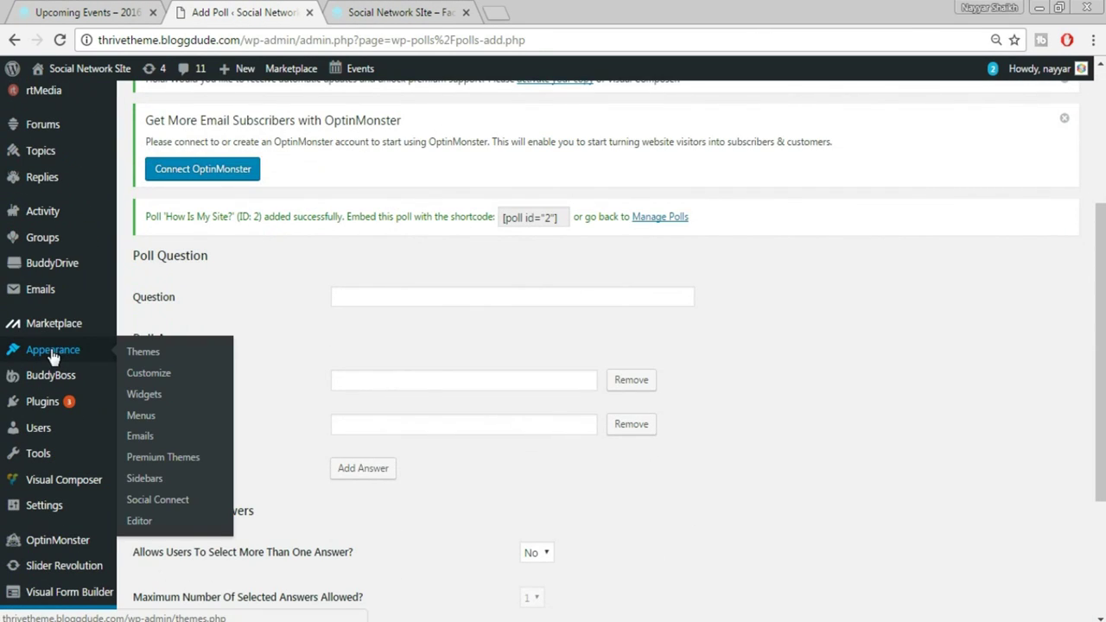
right_click(155, 405)
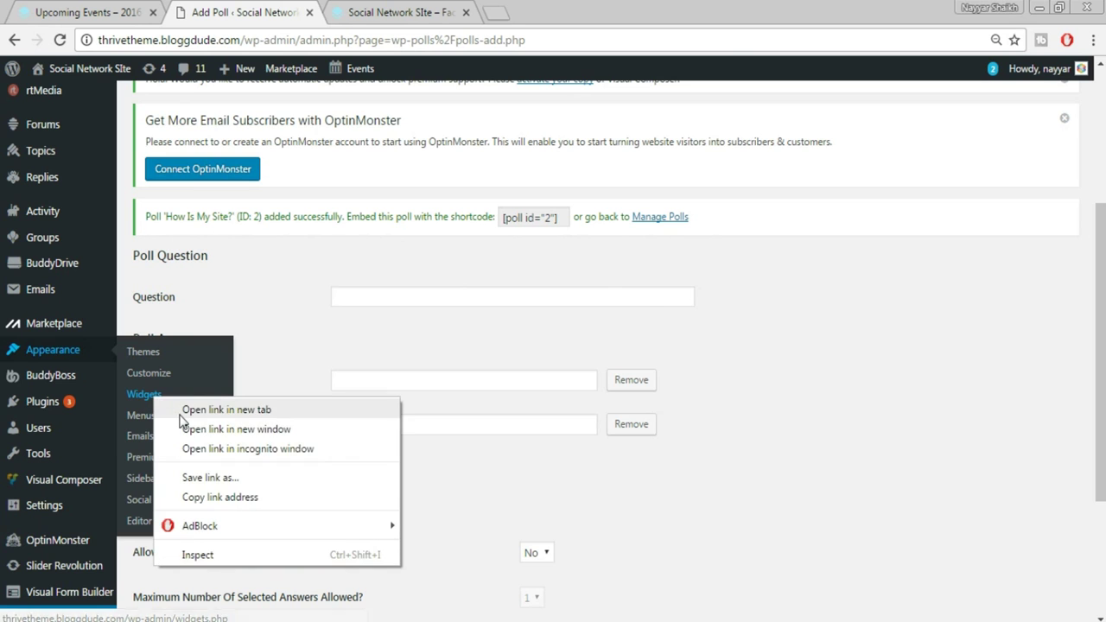
click(230, 409)
click(378, 25)
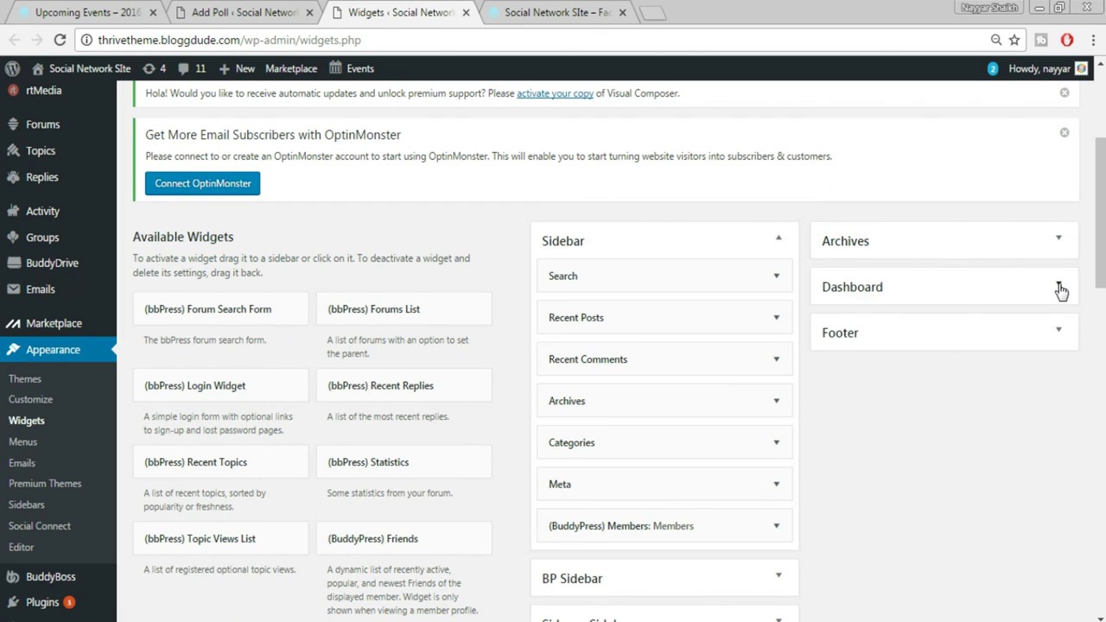
In the Dashboard area, replace the Thrive: Featured Member username and save the widget
click(1059, 288)
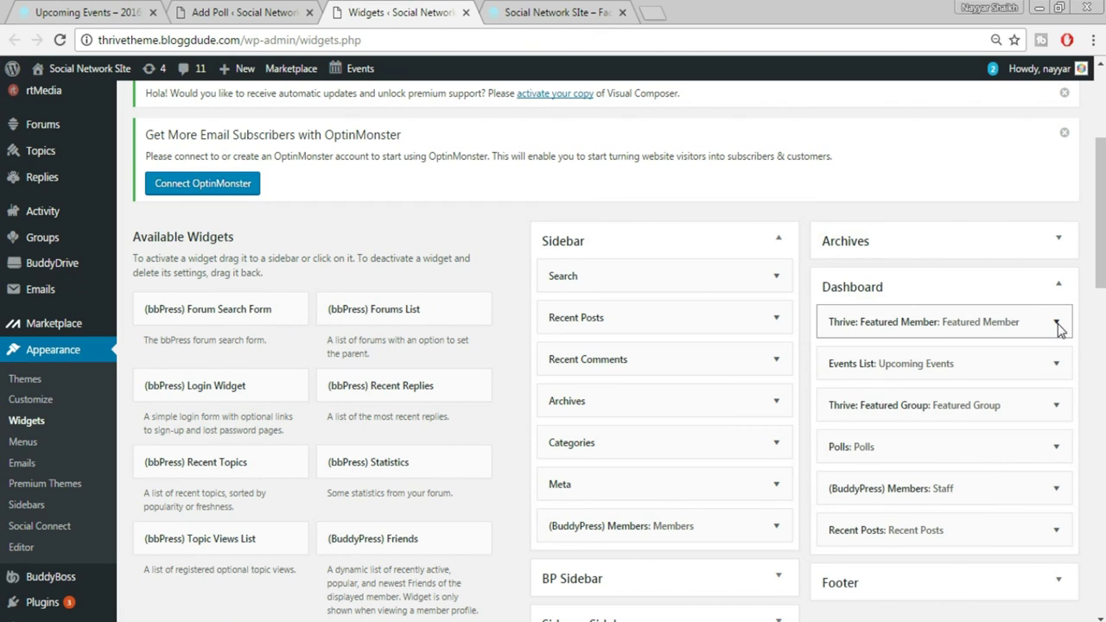
click(1057, 323)
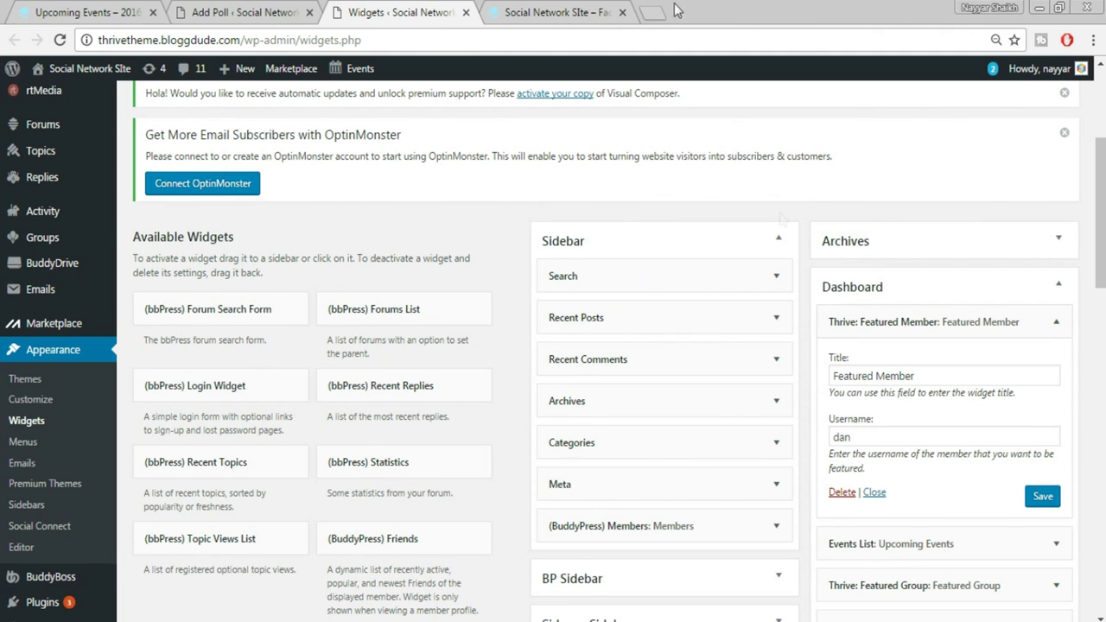
click(545, 12)
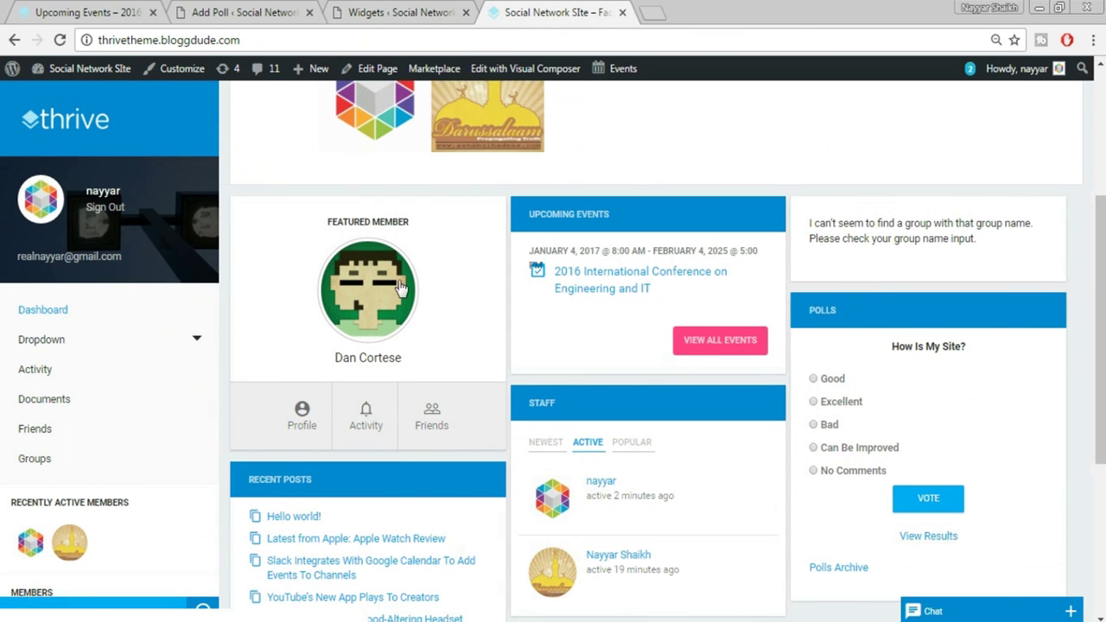
click(380, 13)
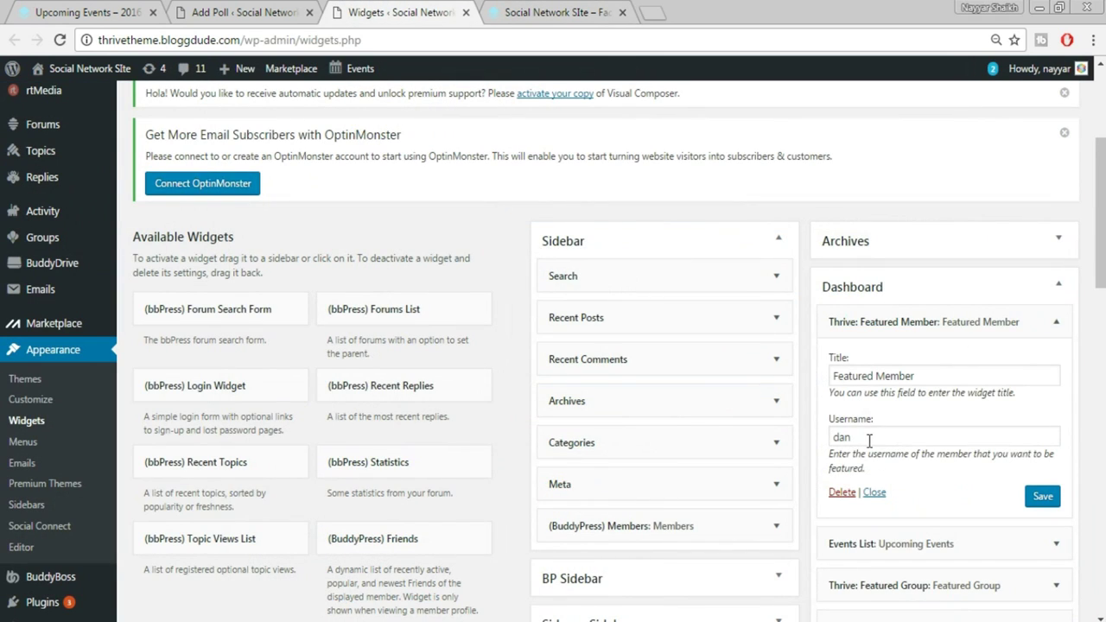
drag(869, 441, 823, 444)
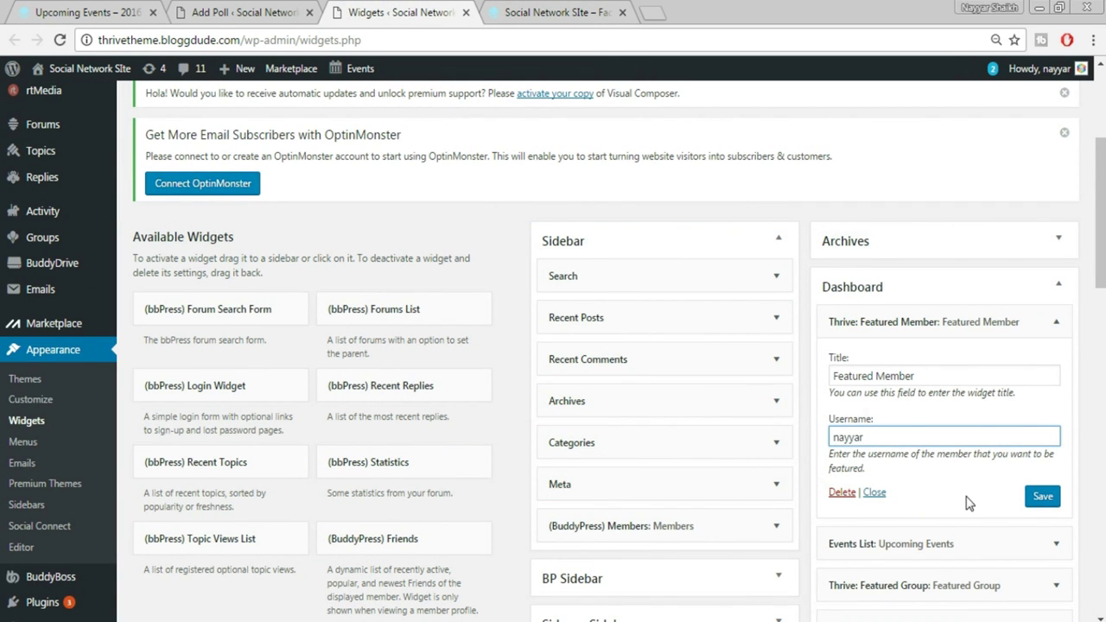
click(1041, 496)
click(540, 12)
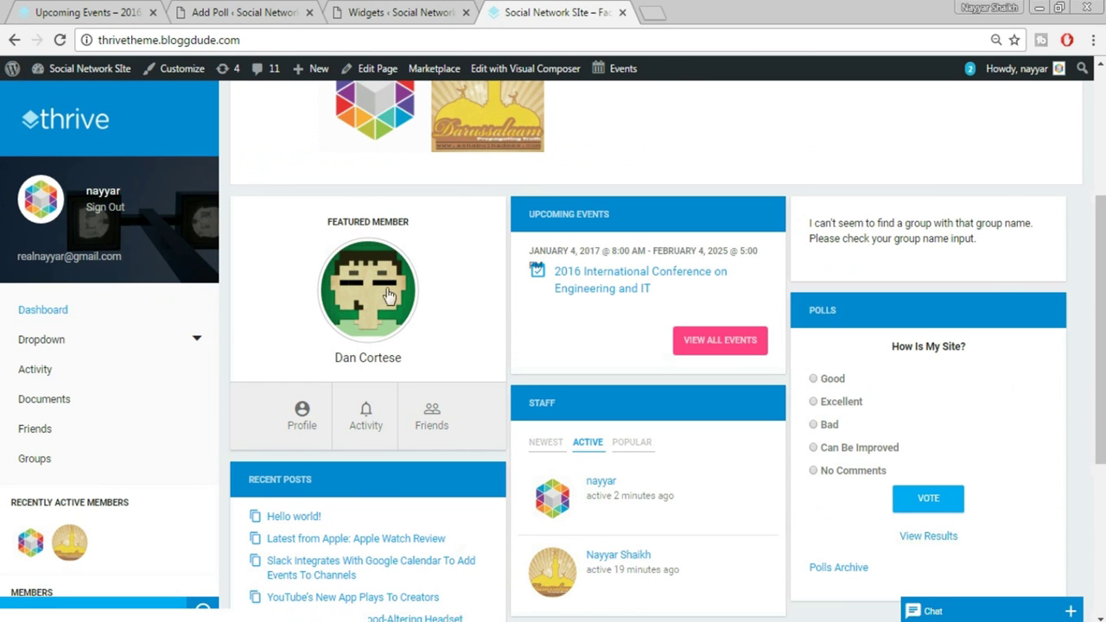
click(397, 12)
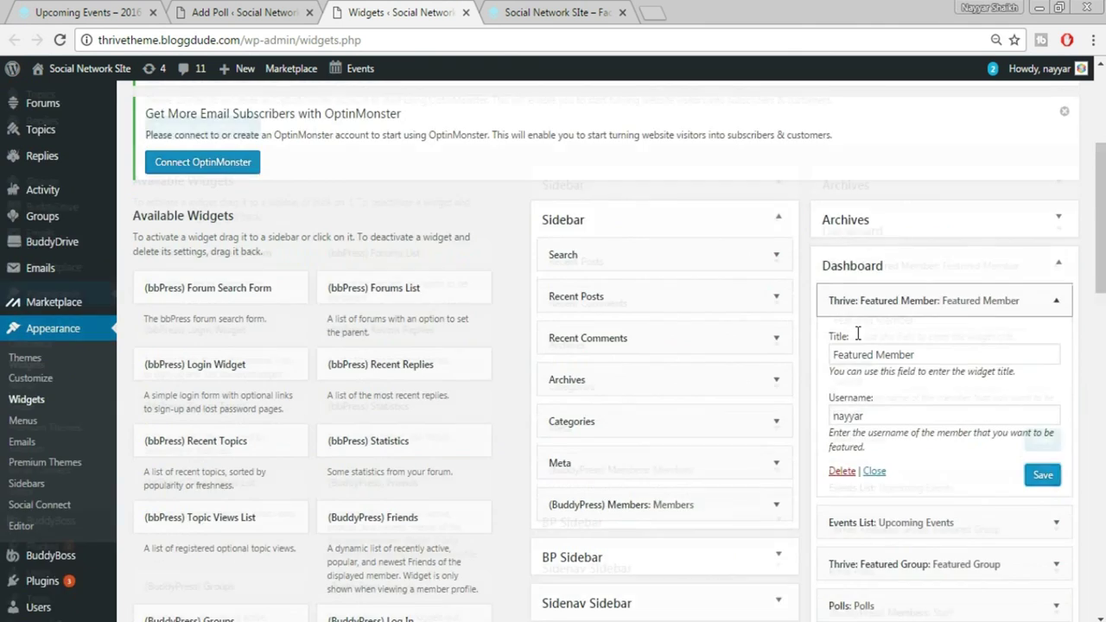
scroll(858, 334, down, 2)
click(1056, 153)
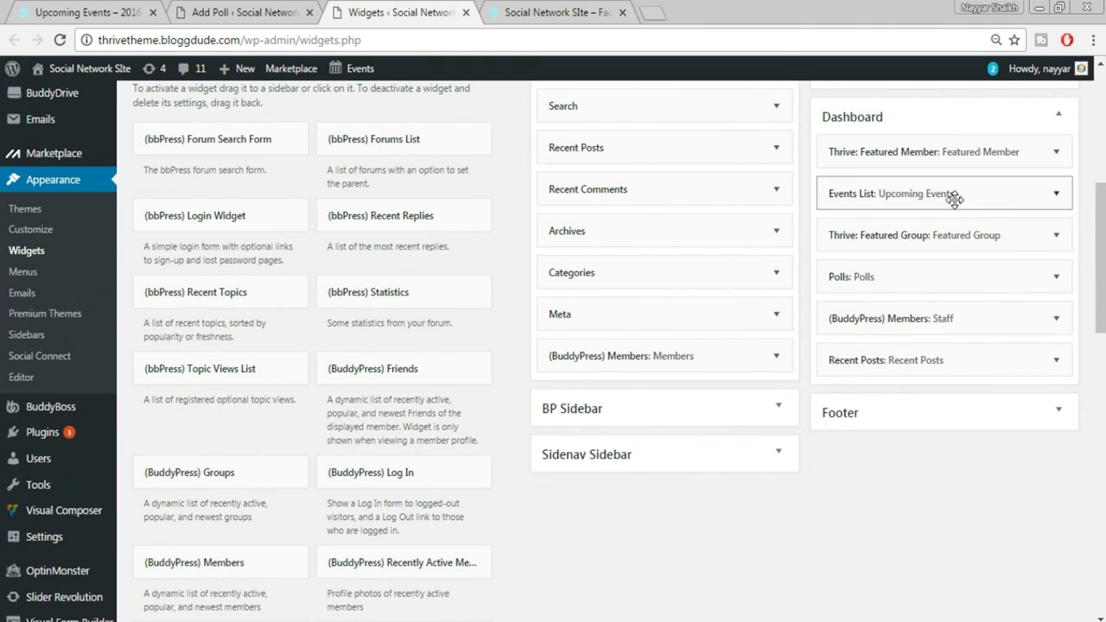
Keep the Upcoming Events widget showing 5 events
click(1056, 196)
click(899, 296)
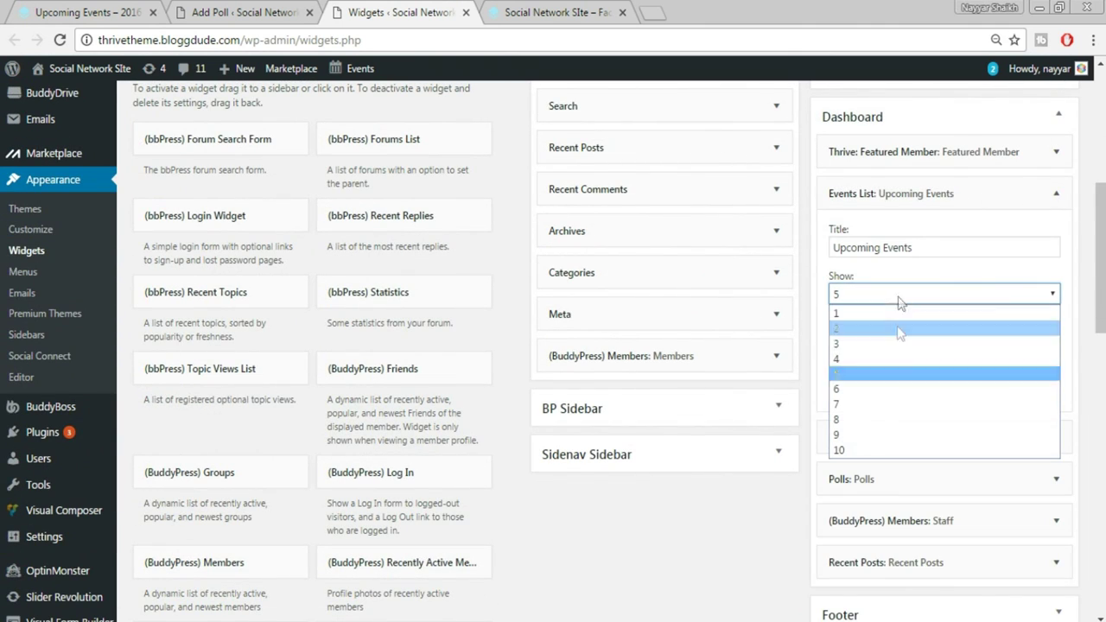
click(940, 277)
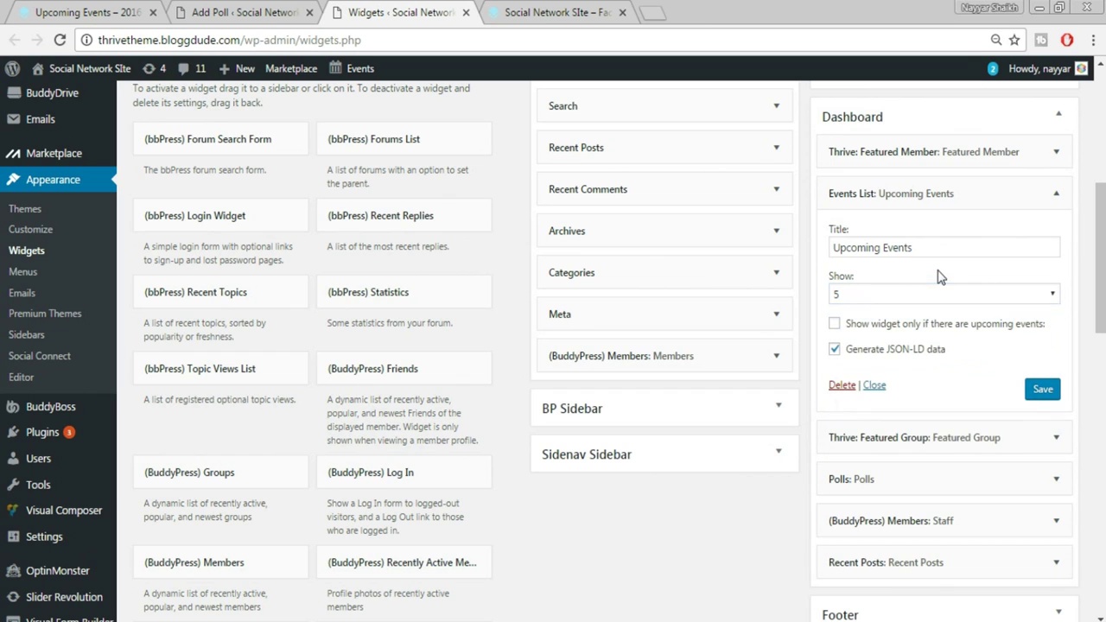
click(1049, 195)
Replace the Featured Group name Pulp-Fiction with 'name' and save the widget
click(1043, 237)
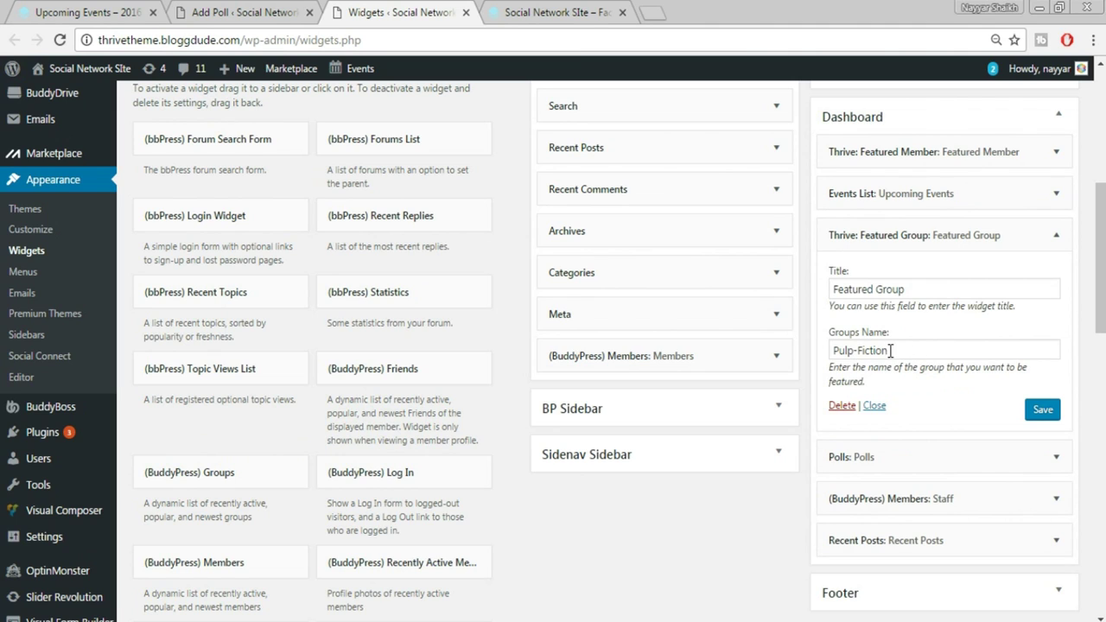
drag(921, 355, 812, 357)
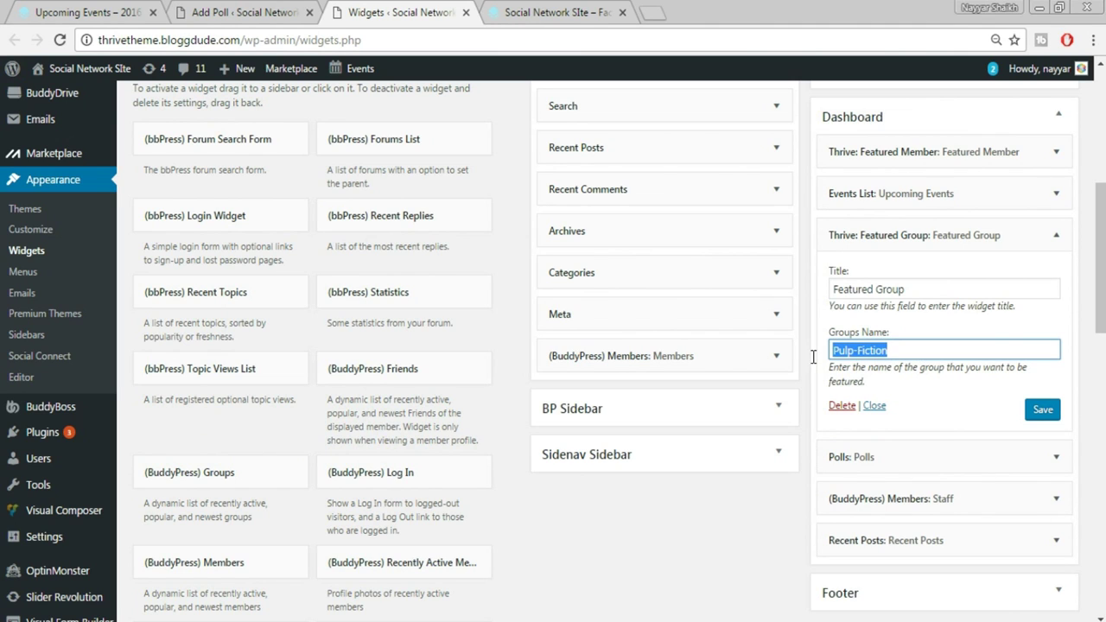
key(BackSpace)
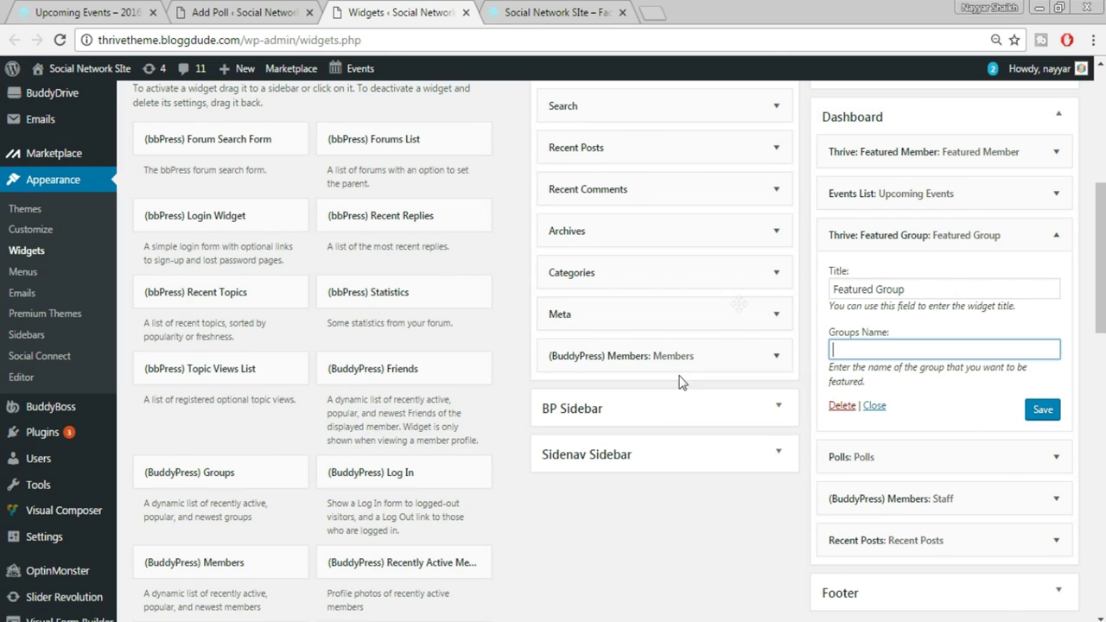
click(553, 12)
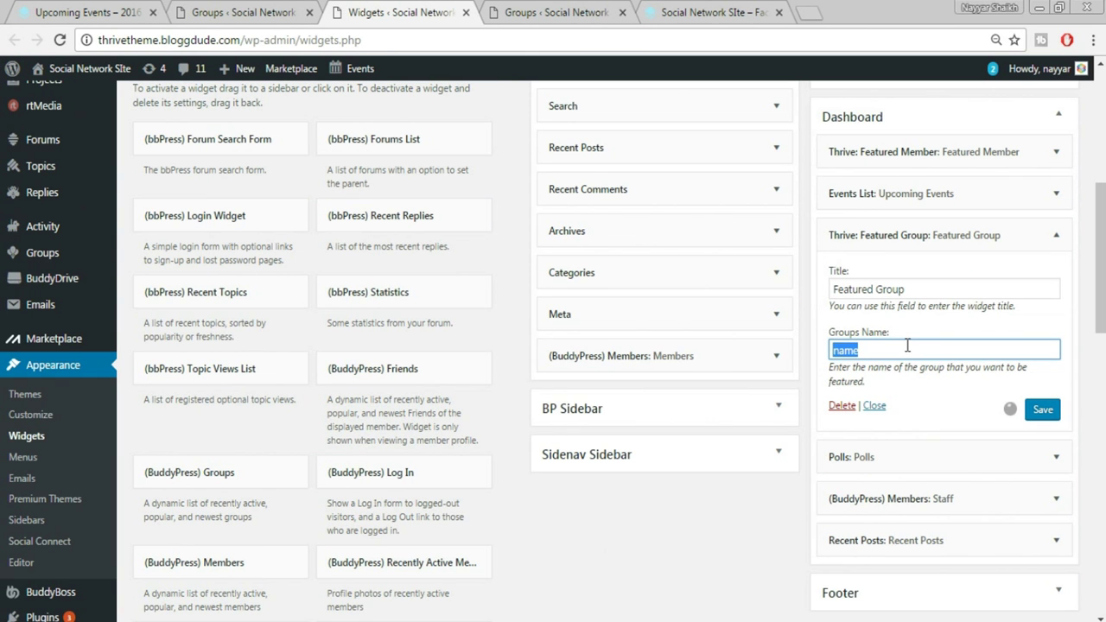
key(BackSpace)
text(name)
key(BackSpace)
click(1043, 411)
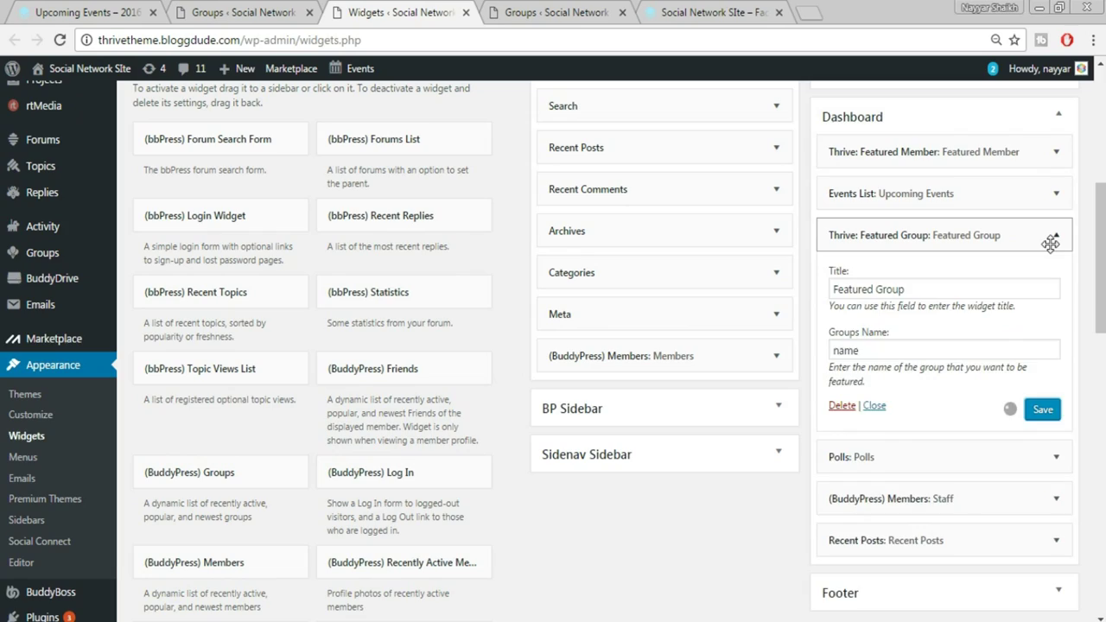
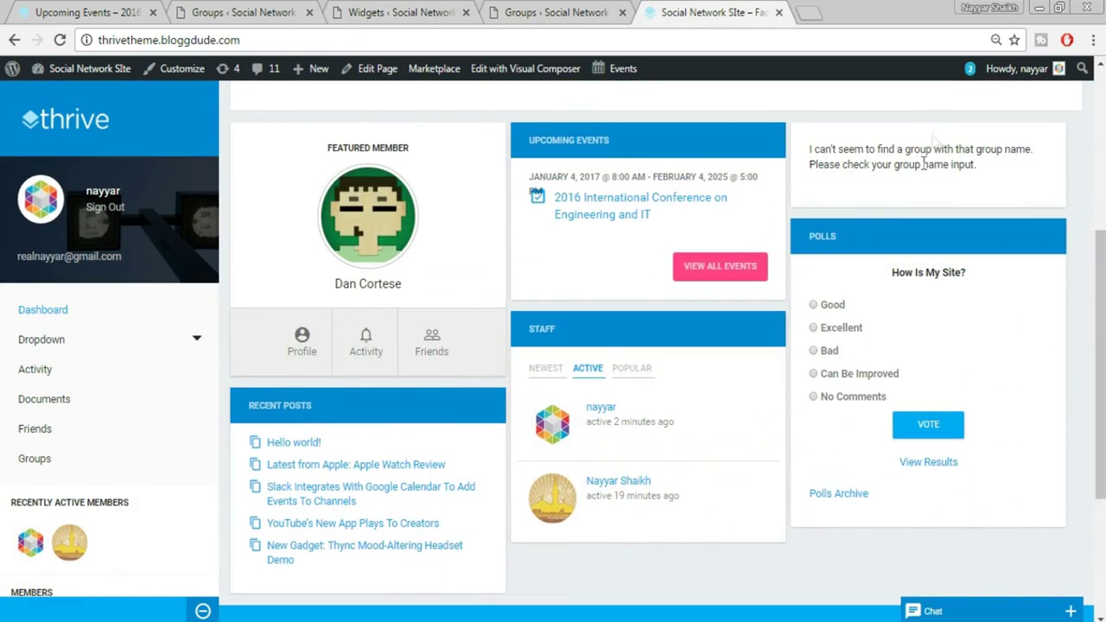
Close the duplicate Groups admin page
click(510, 8)
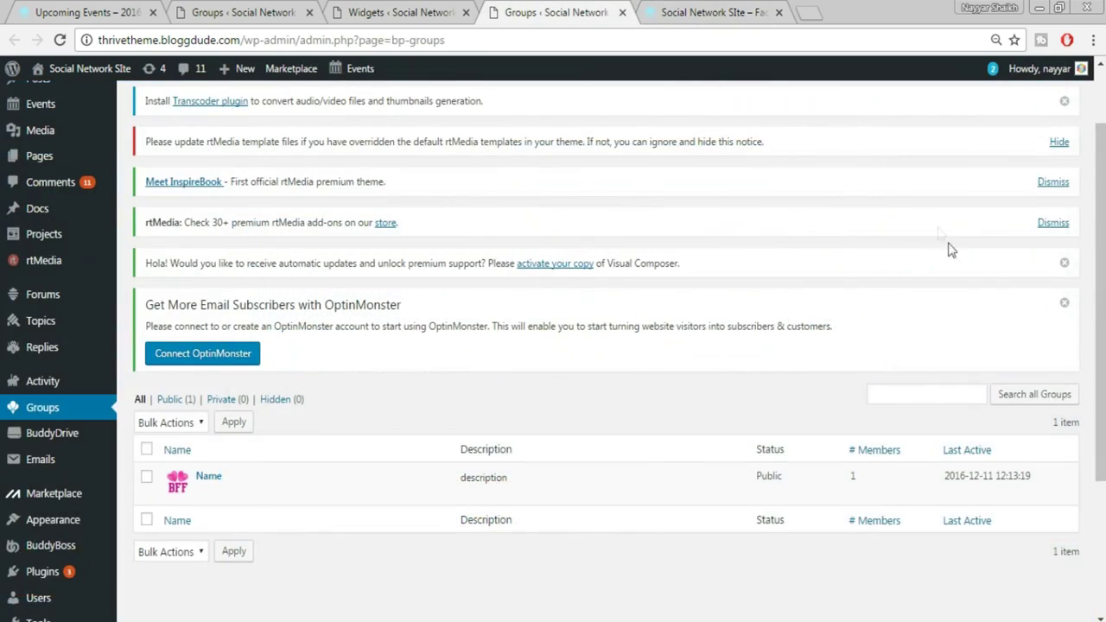
scroll(937, 247, down, 2)
click(622, 13)
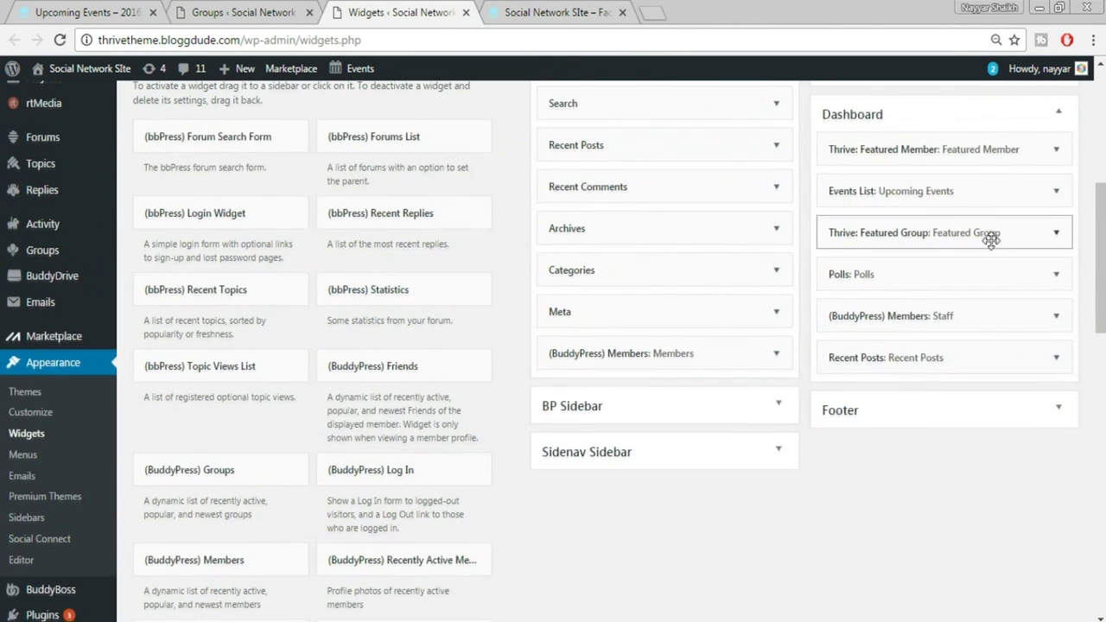
scroll(907, 173, down, 1)
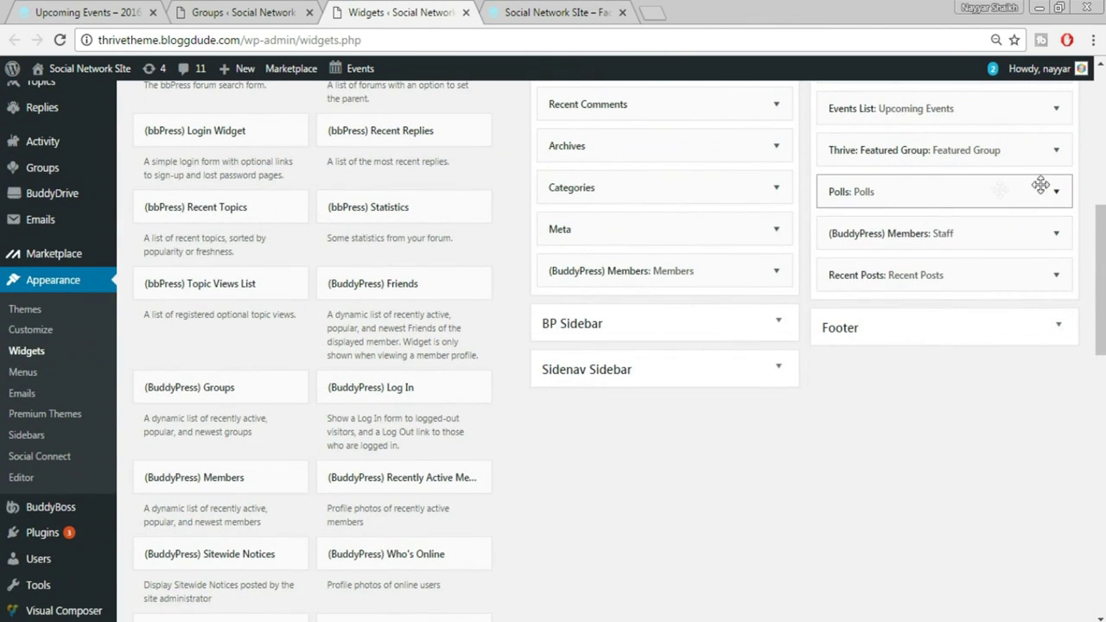
scroll(1037, 185, up, 1)
Set the Polls widget's Poll To Display to How Is My Site? and return to the site
click(1054, 278)
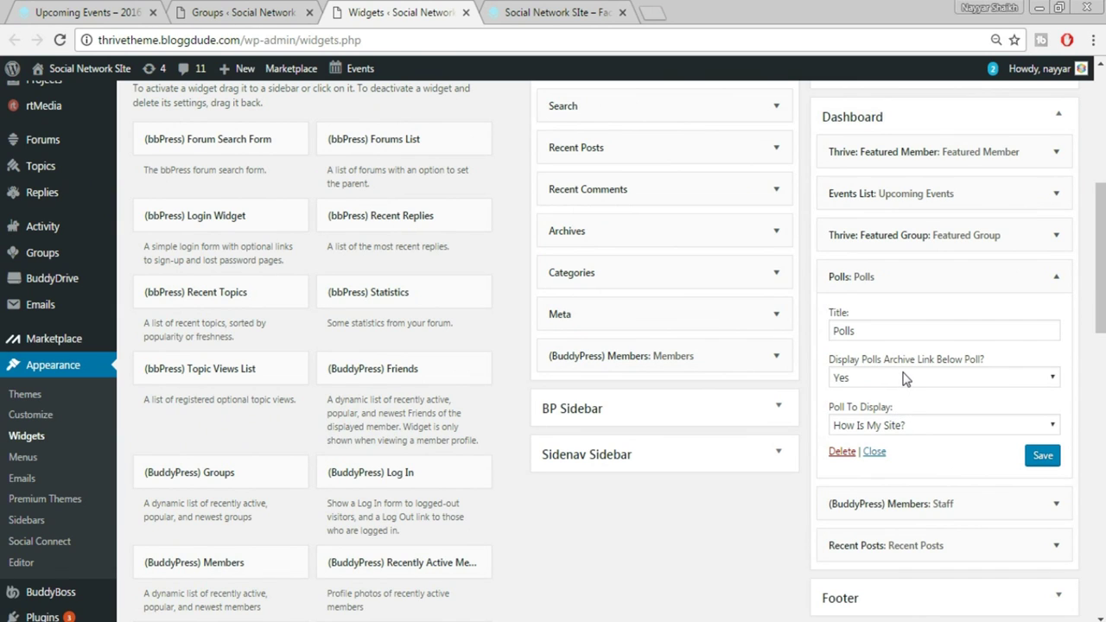
click(937, 429)
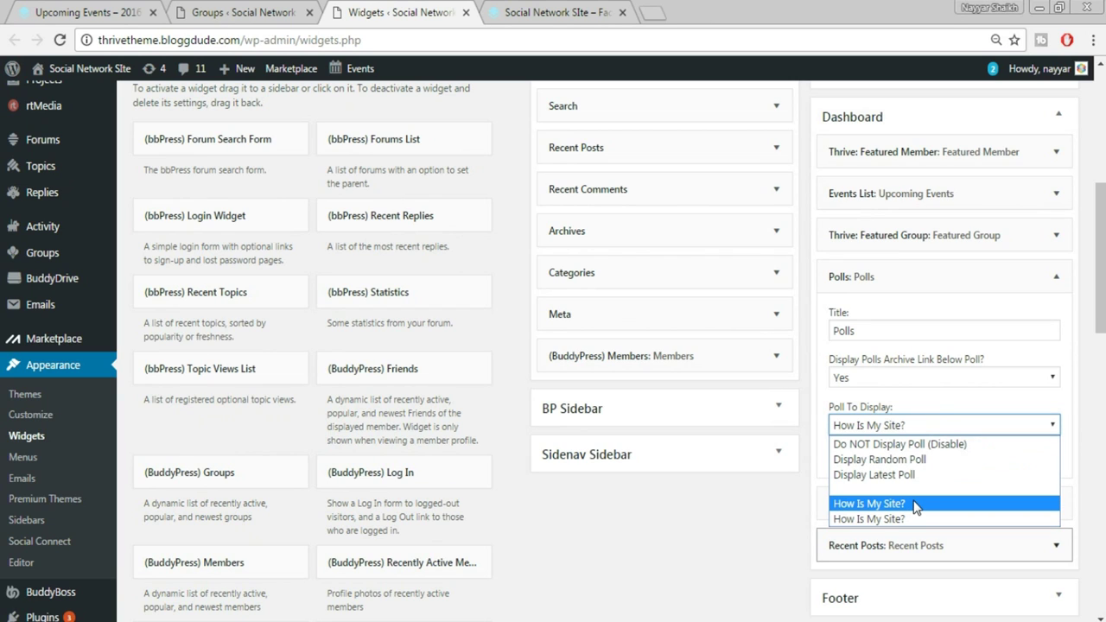
click(923, 506)
click(949, 428)
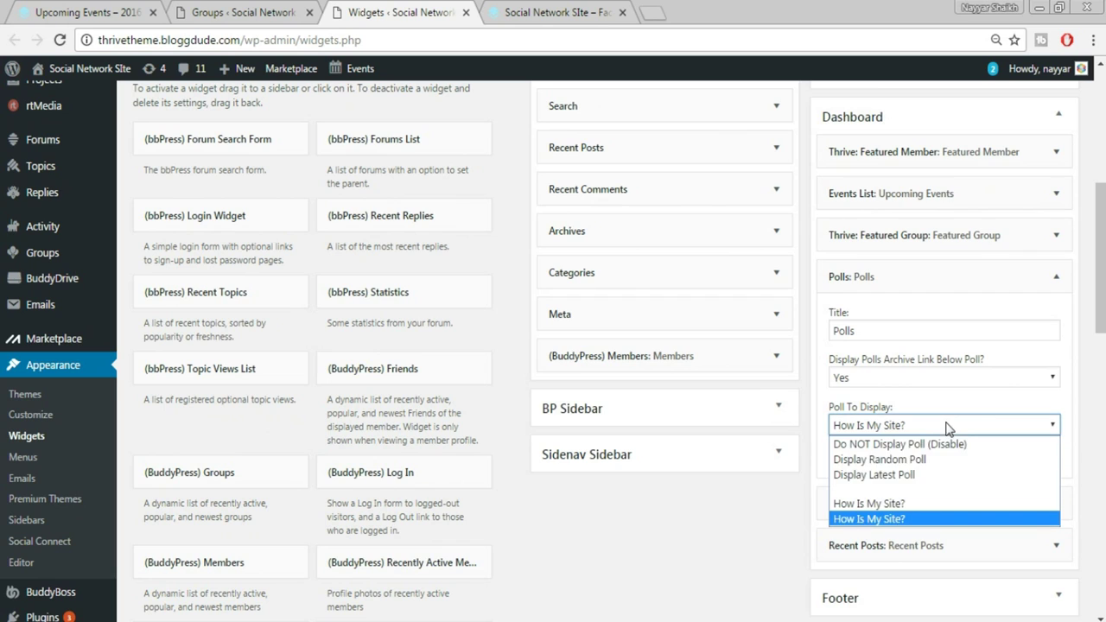
click(893, 509)
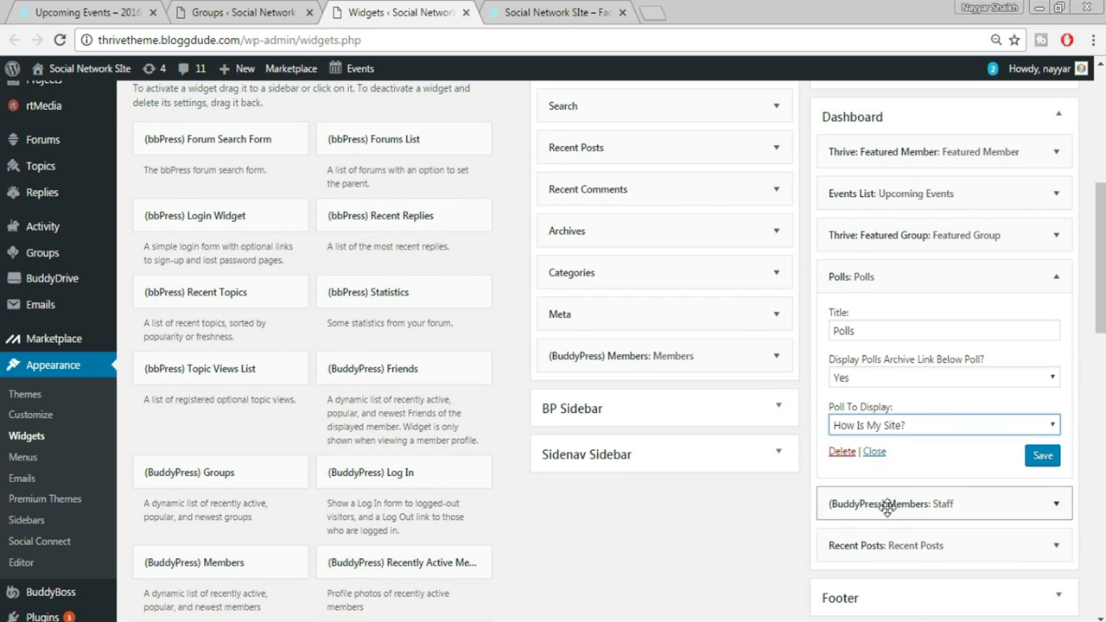
click(581, 10)
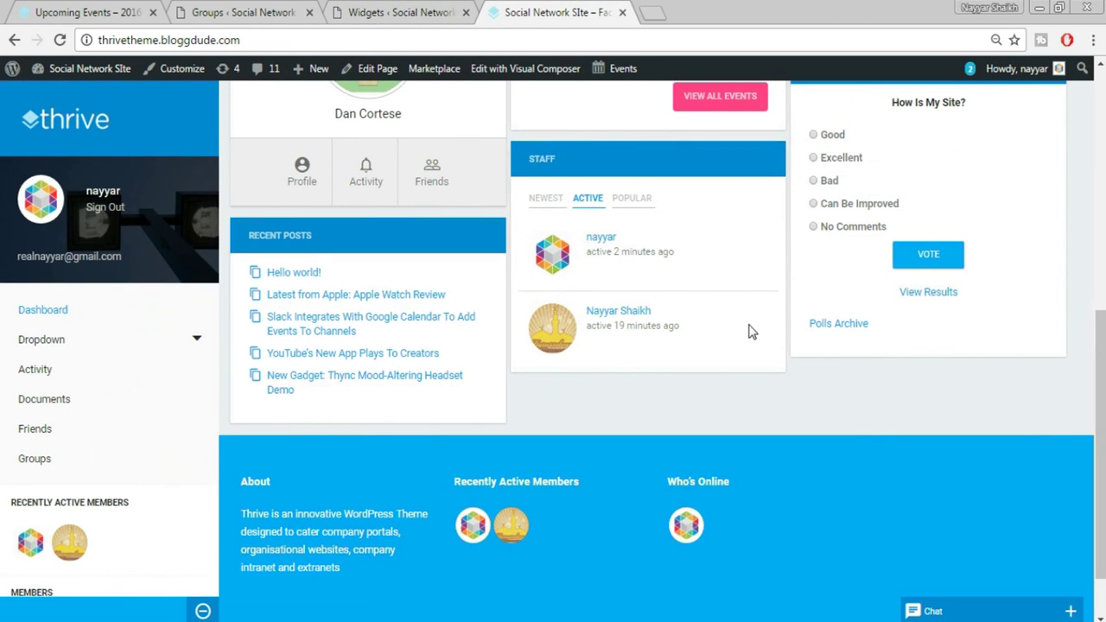
Save the Polls widget with the How Is My Site? poll choice
scroll(777, 360, up, 2)
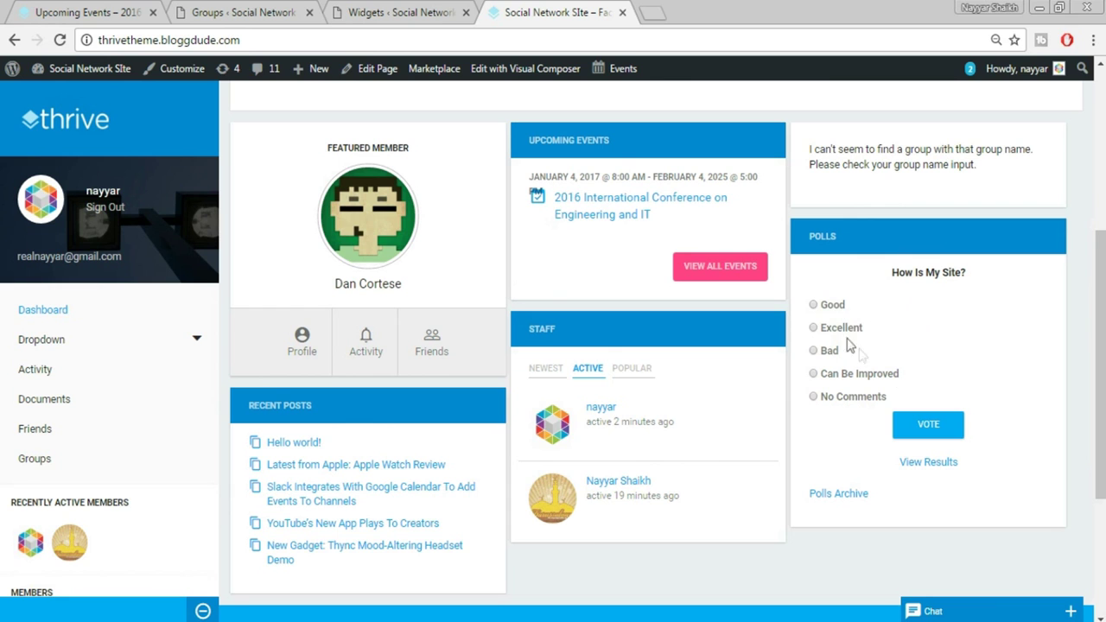
click(406, 12)
click(1043, 458)
click(1054, 278)
Retitle the (BuddyPress) Members widget from Staff to Members and save it
click(1048, 317)
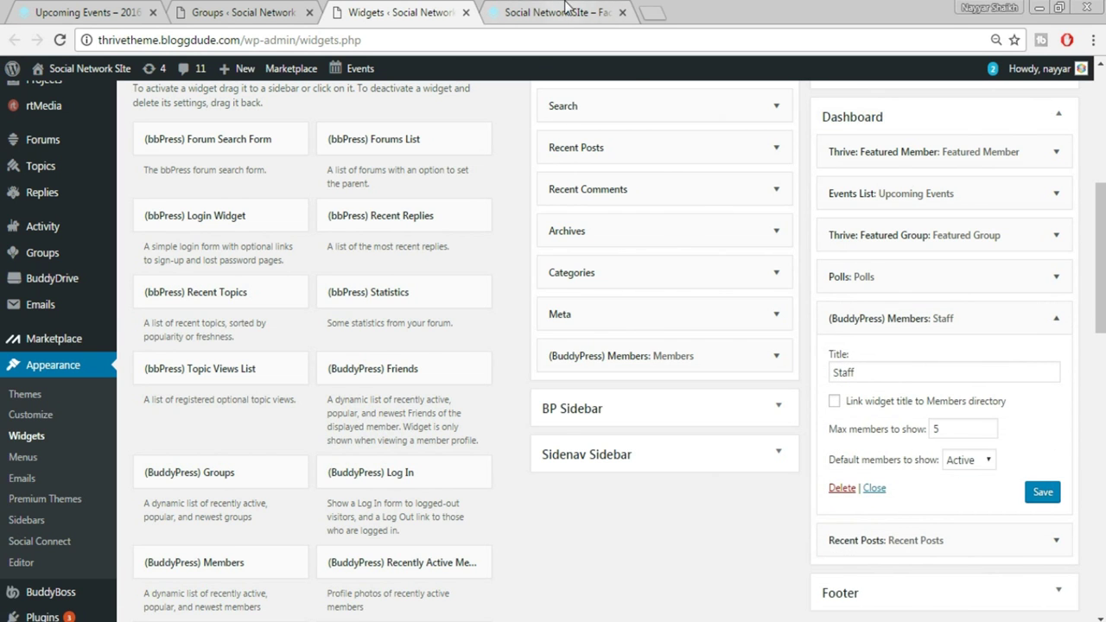
click(566, 11)
click(406, 12)
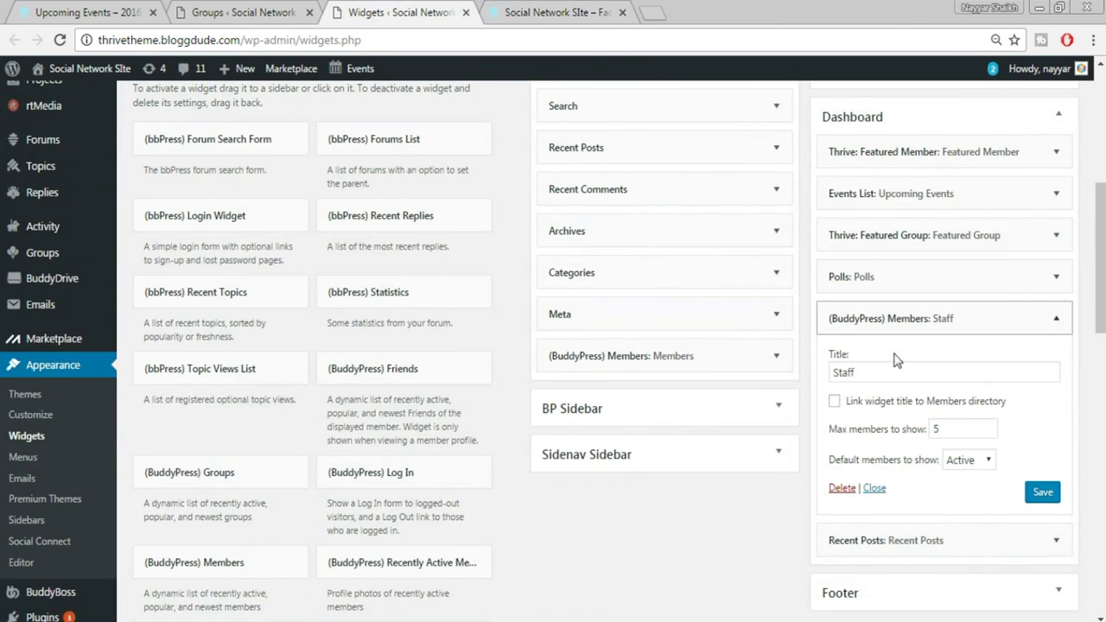
click(864, 372)
double_click(864, 371)
click(553, 12)
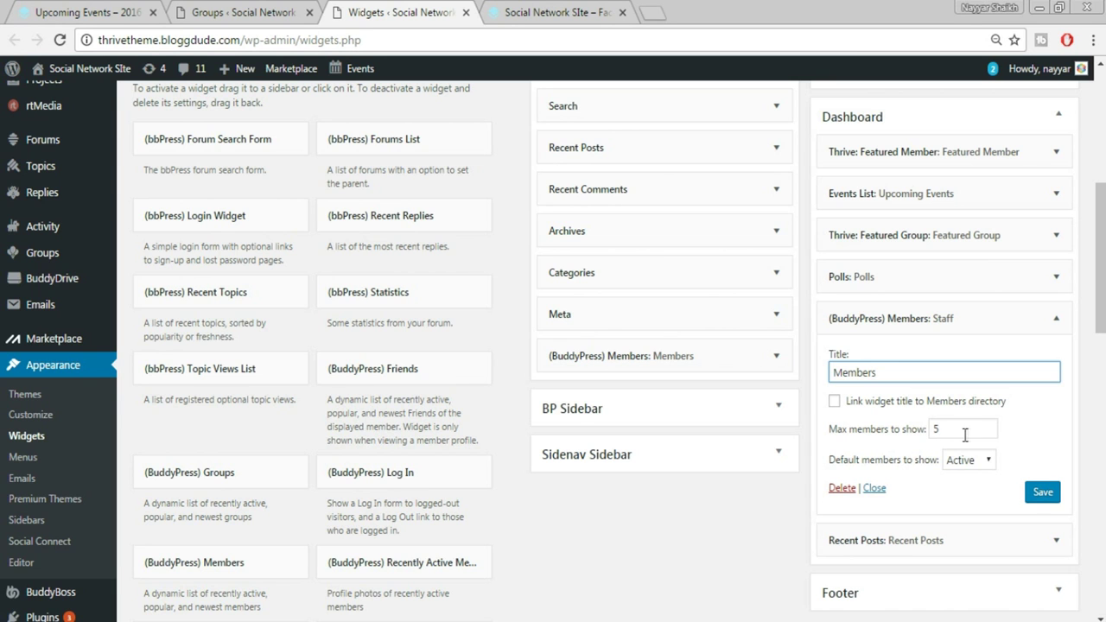
scroll(967, 440, down, 3)
click(1044, 319)
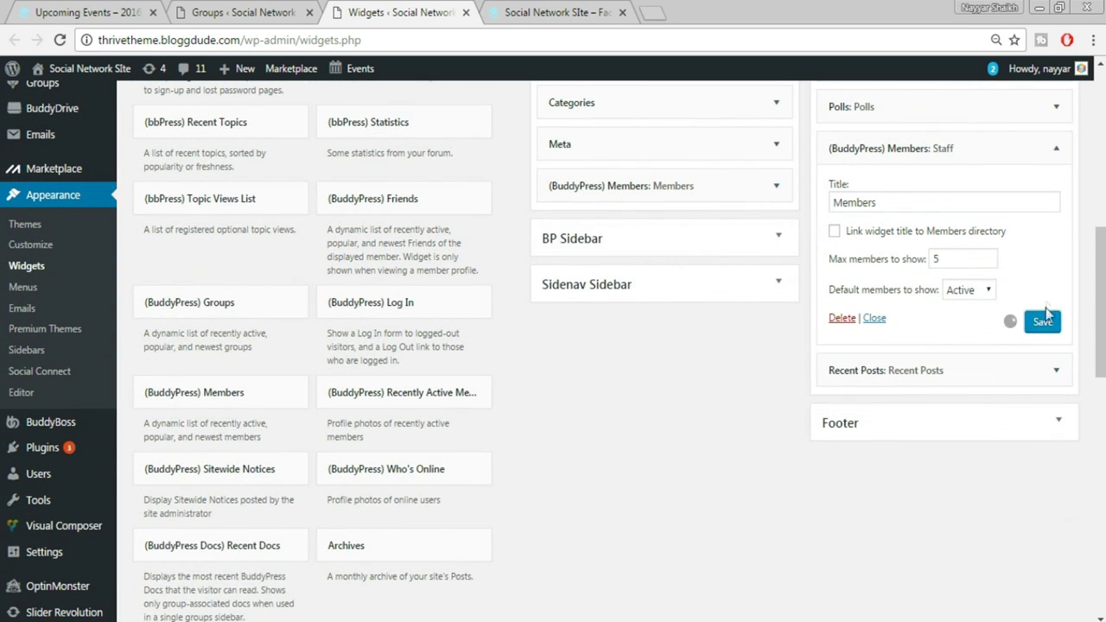
click(1056, 148)
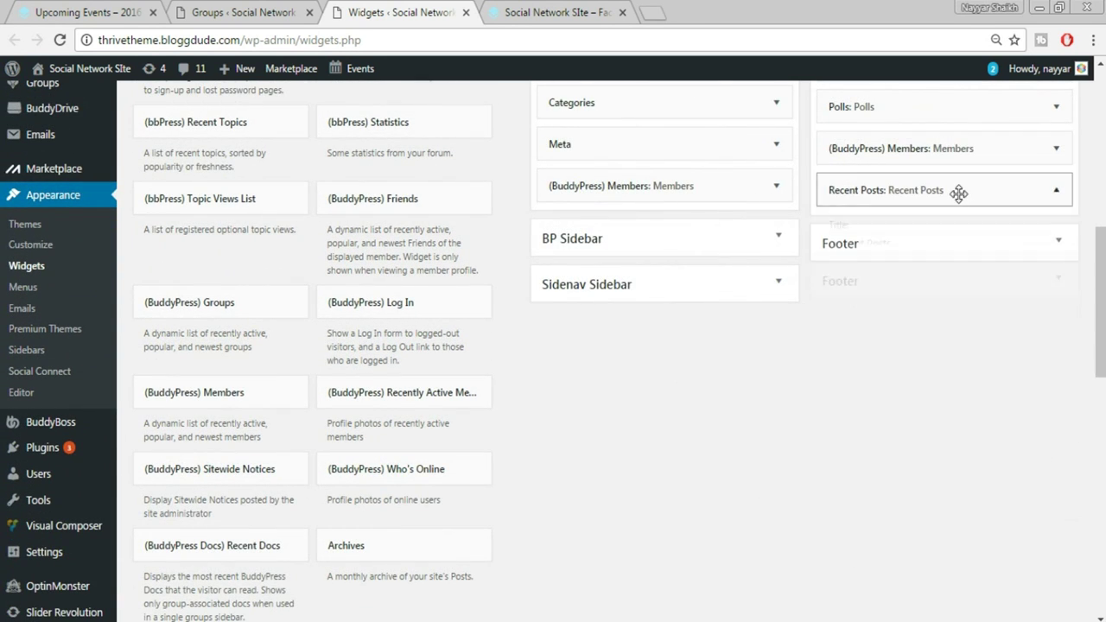
click(958, 192)
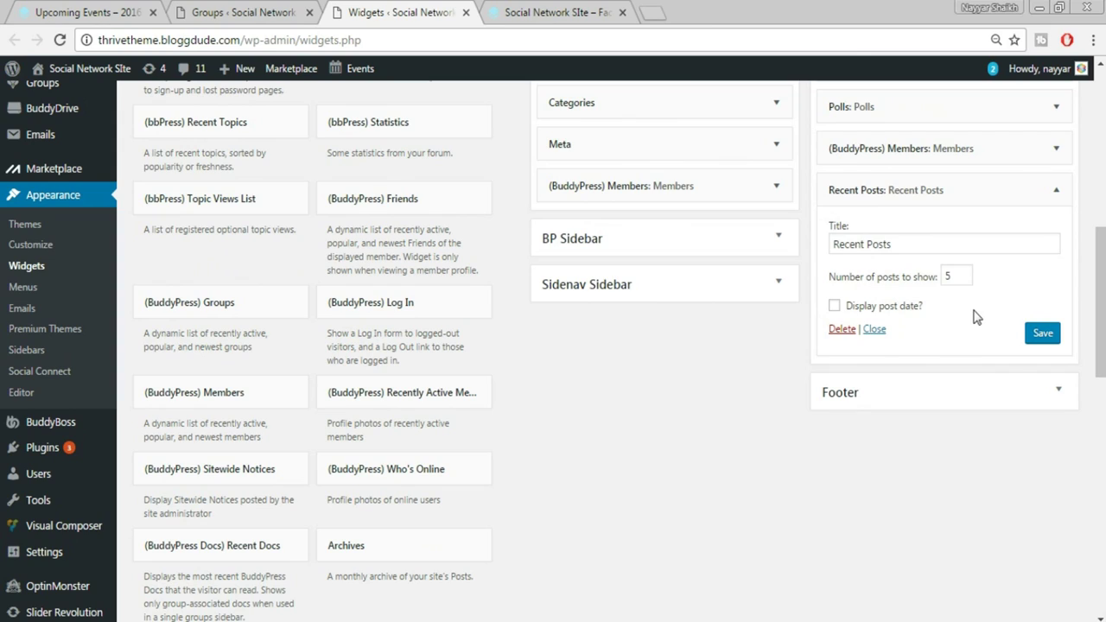
Delete the Recent Posts widget from the Dashboard sidebar after comparing with the live site
click(551, 12)
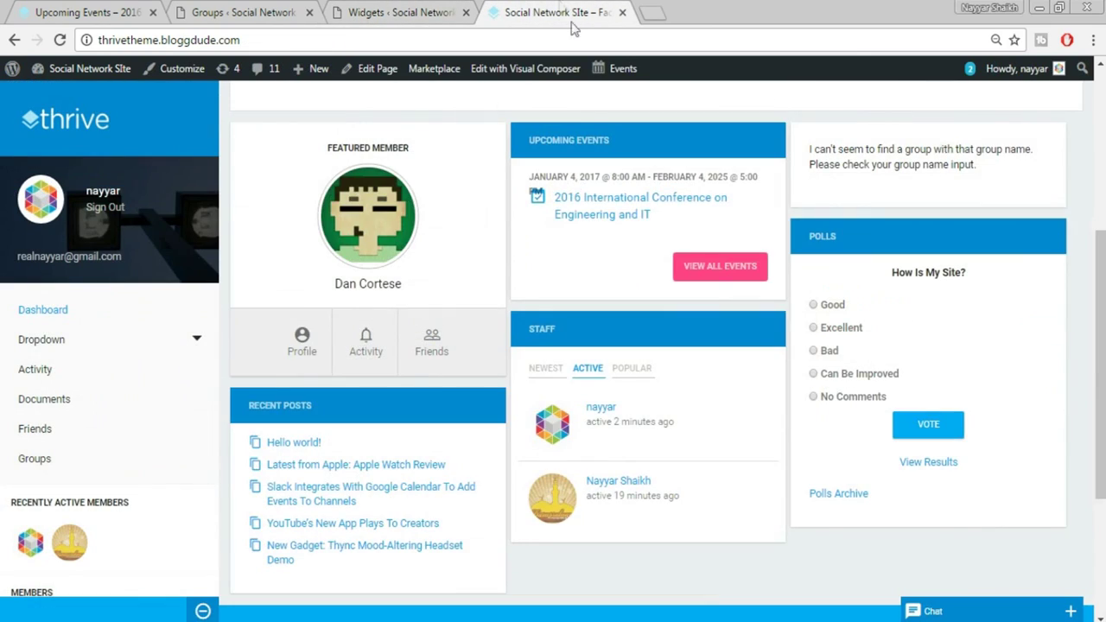
scroll(743, 350, up, 1)
scroll(871, 270, down, 2)
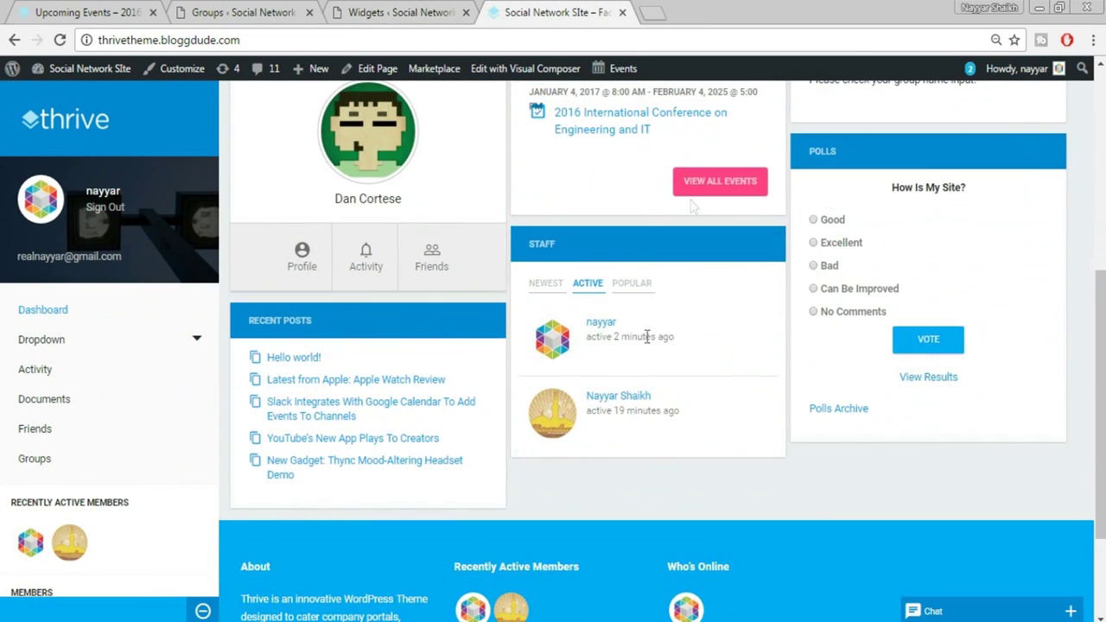
scroll(691, 206, up, 3)
scroll(315, 384, down, 3)
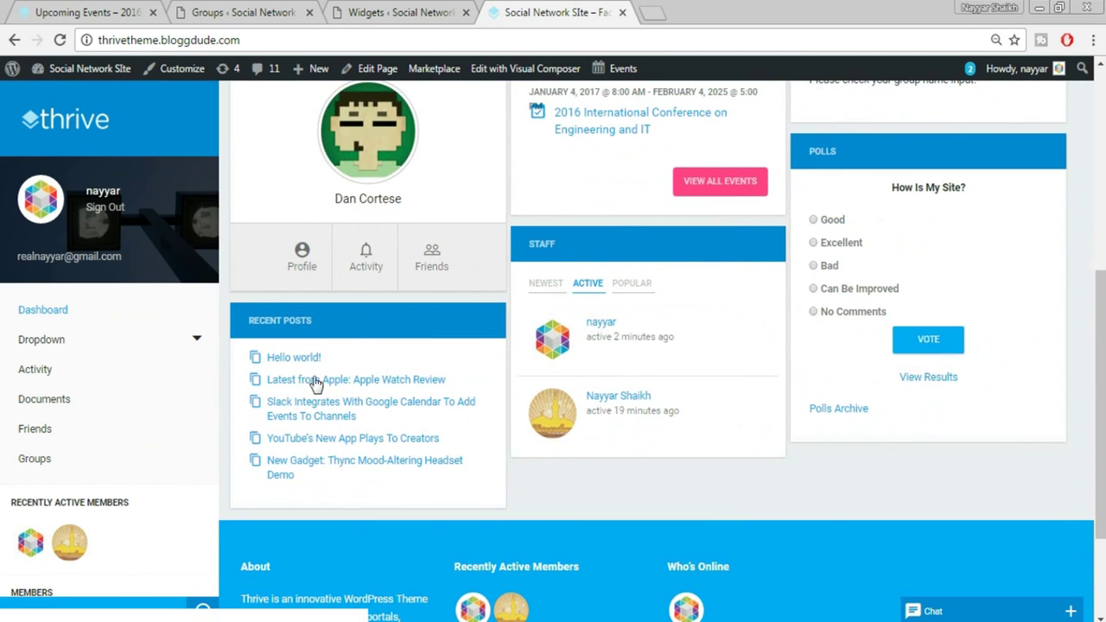
click(376, 10)
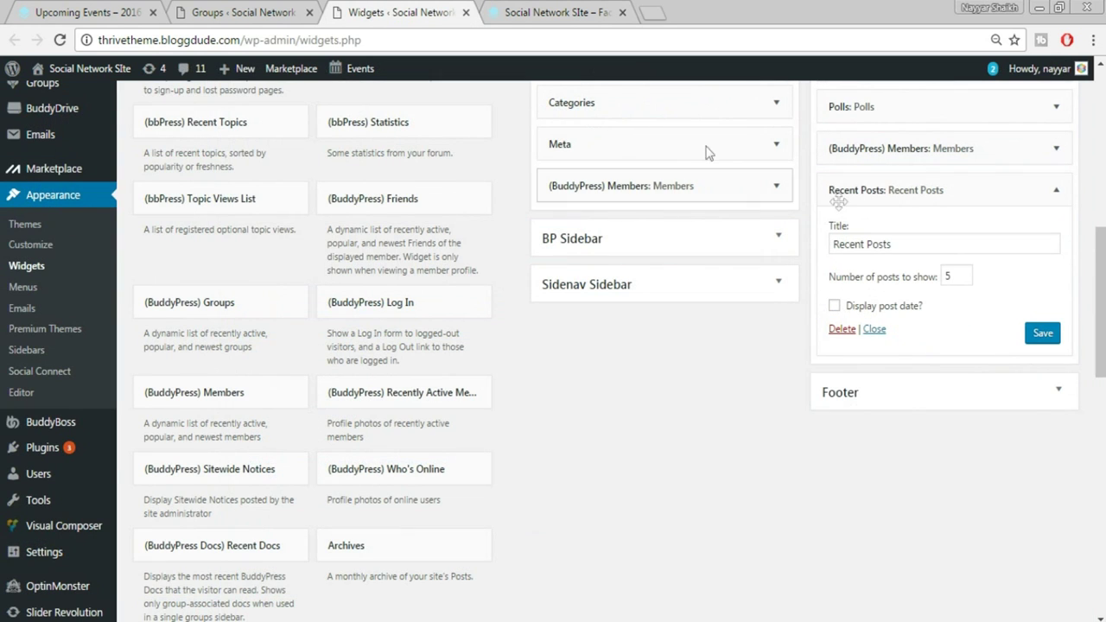
click(844, 335)
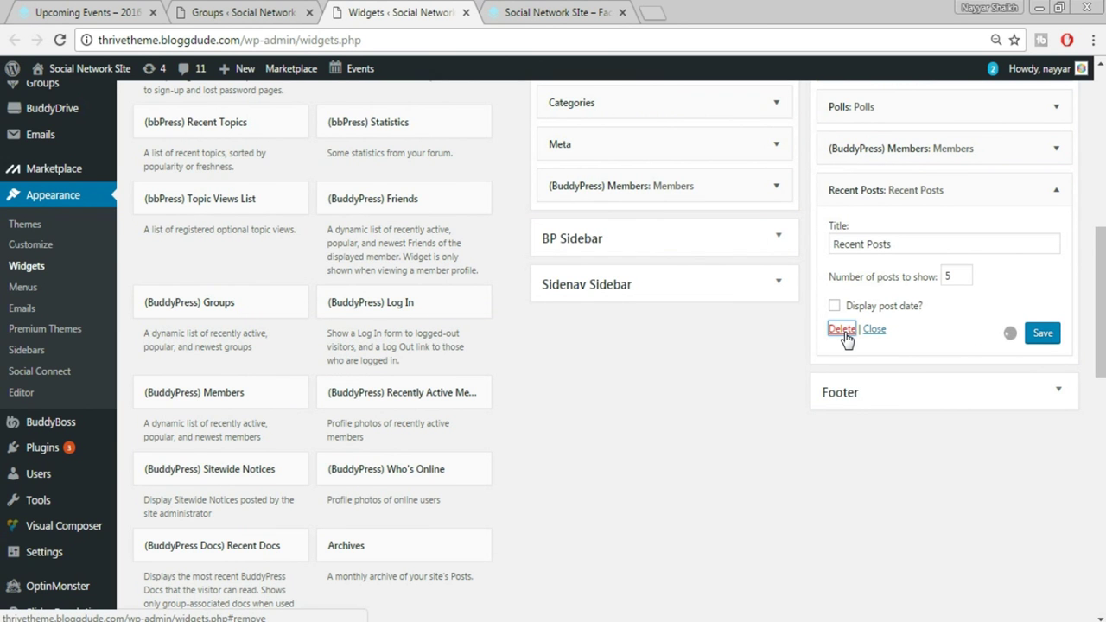
scroll(1017, 330, up, 5)
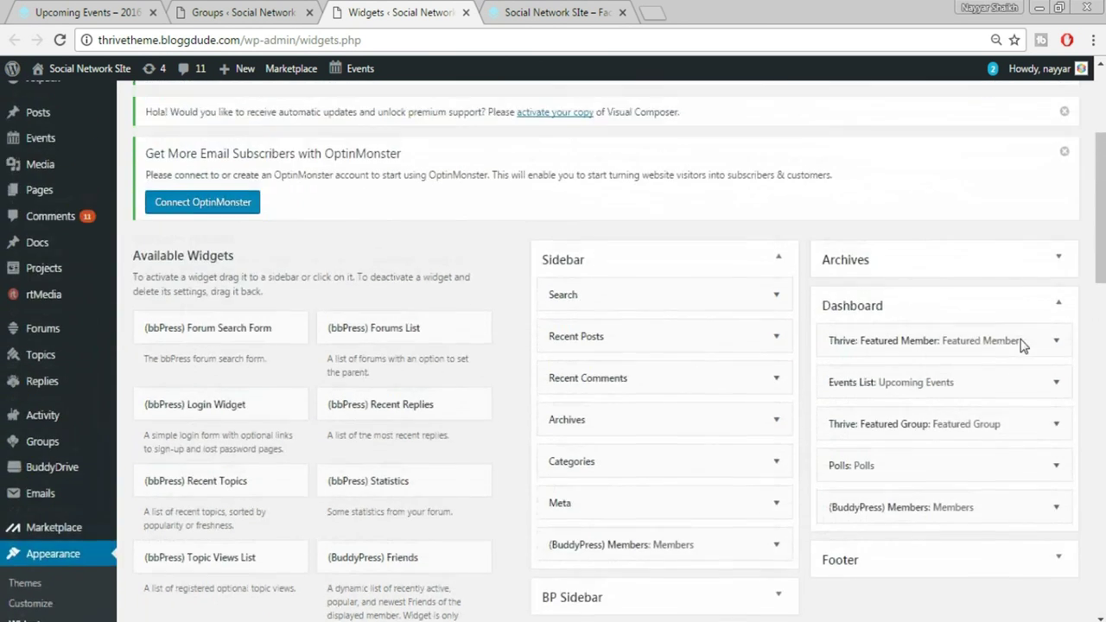
scroll(1024, 347, down, 1)
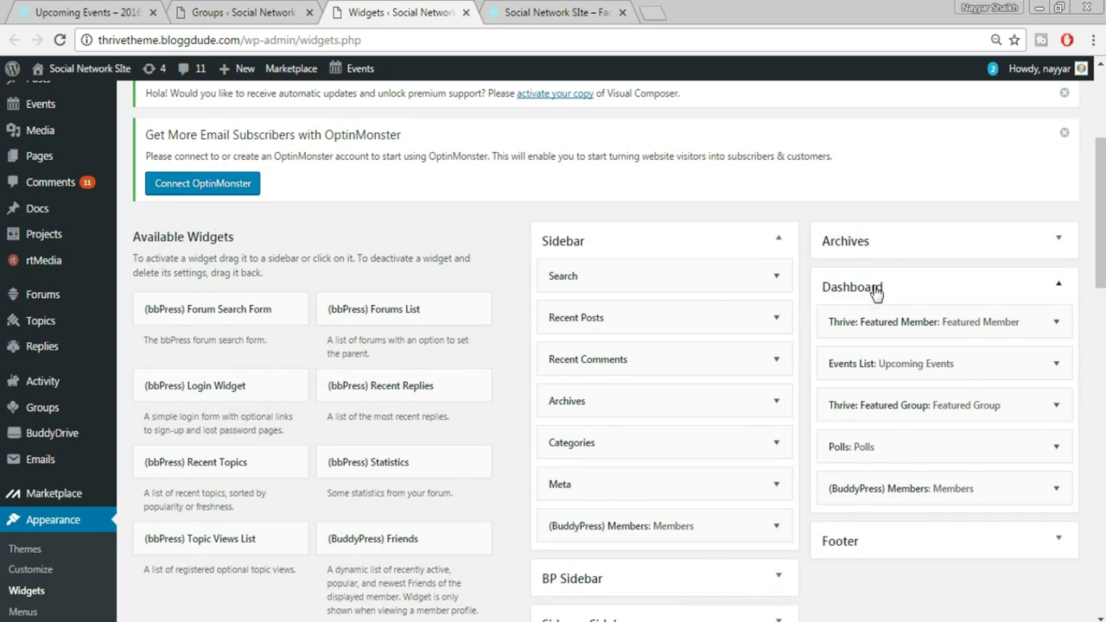
Compare the live site page against the updated Dashboard sidebar widgets
click(553, 12)
scroll(615, 383, up, 5)
scroll(629, 416, down, 3)
click(398, 12)
scroll(888, 437, up, 3)
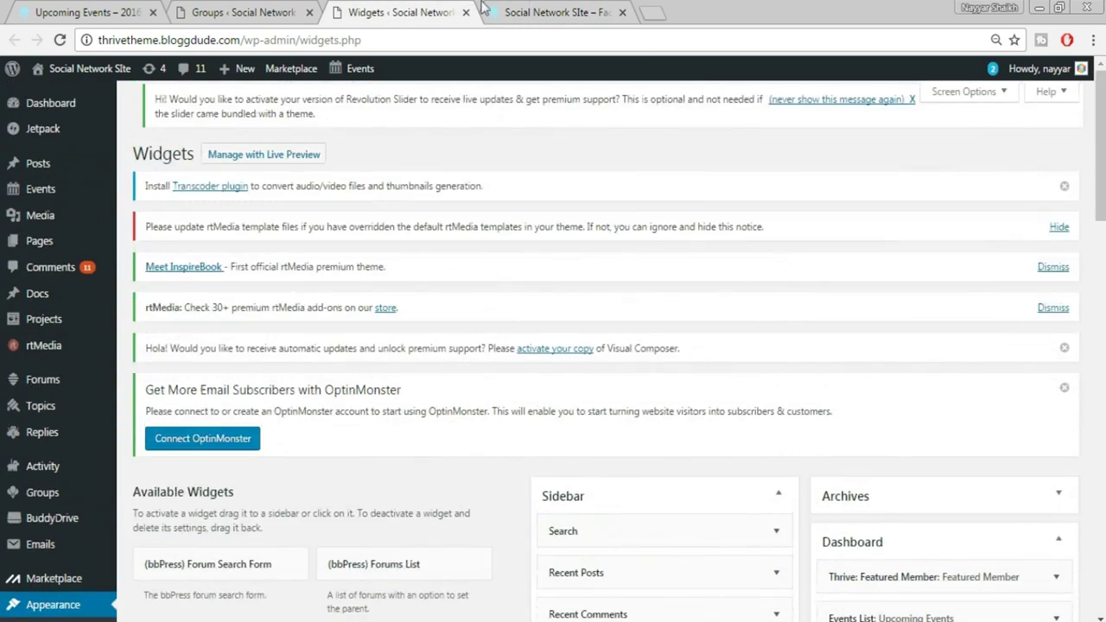
click(501, 10)
Refresh the front page and review Featured Member, Events, Featured Group, Polls and Members without Recent Posts
scroll(553, 135, down, 2)
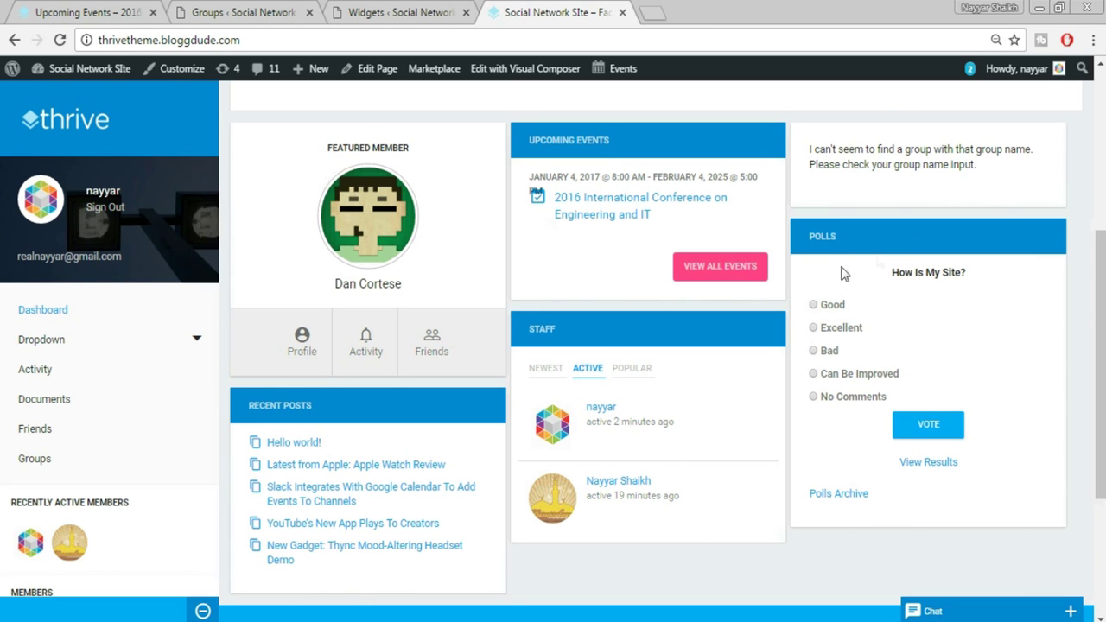
click(421, 13)
scroll(1102, 438, down, 2)
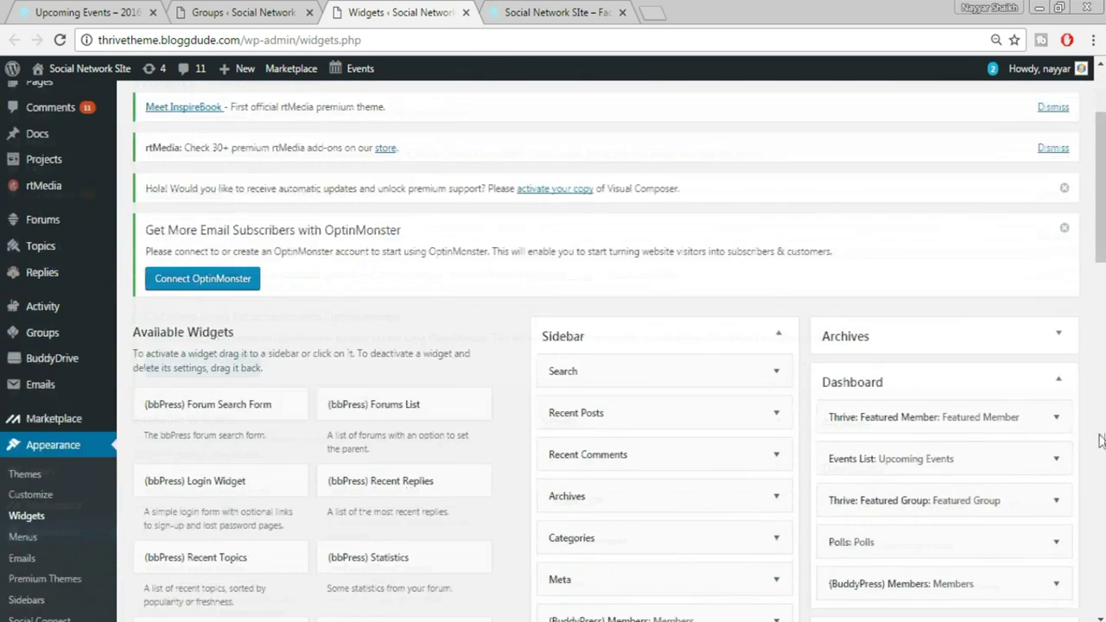
scroll(1101, 439, down, 1)
click(541, 10)
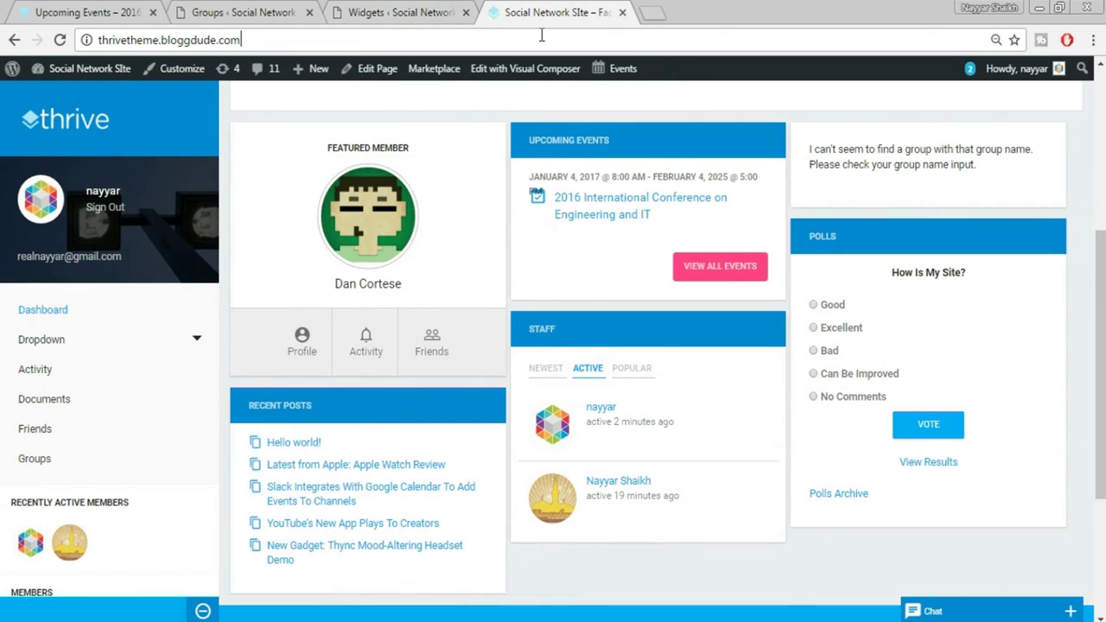
key(F5)
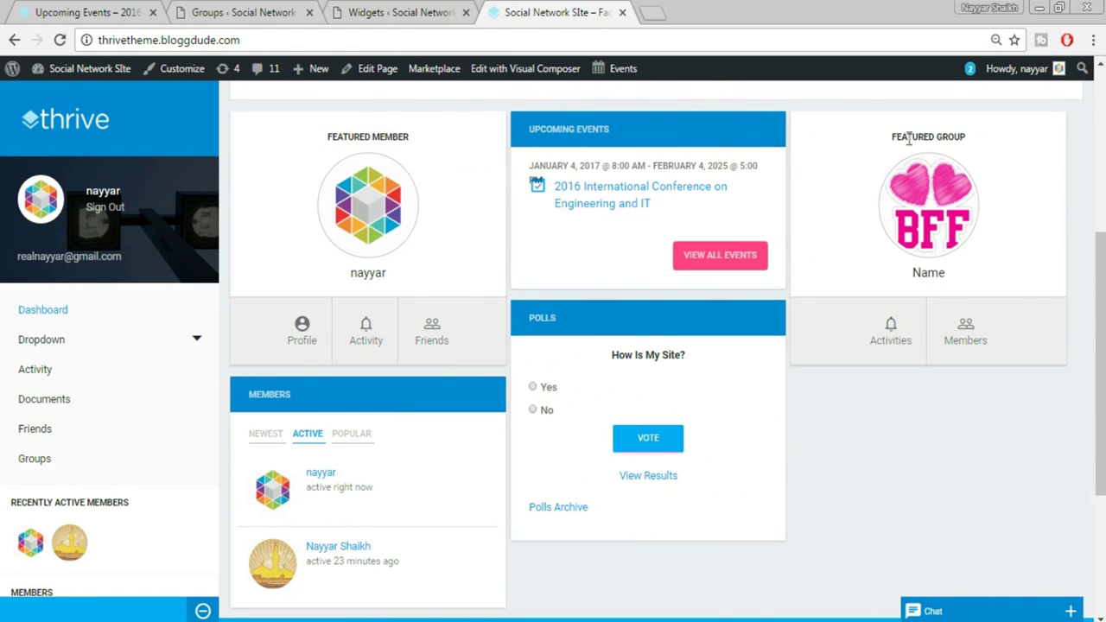
scroll(550, 311, down, 1)
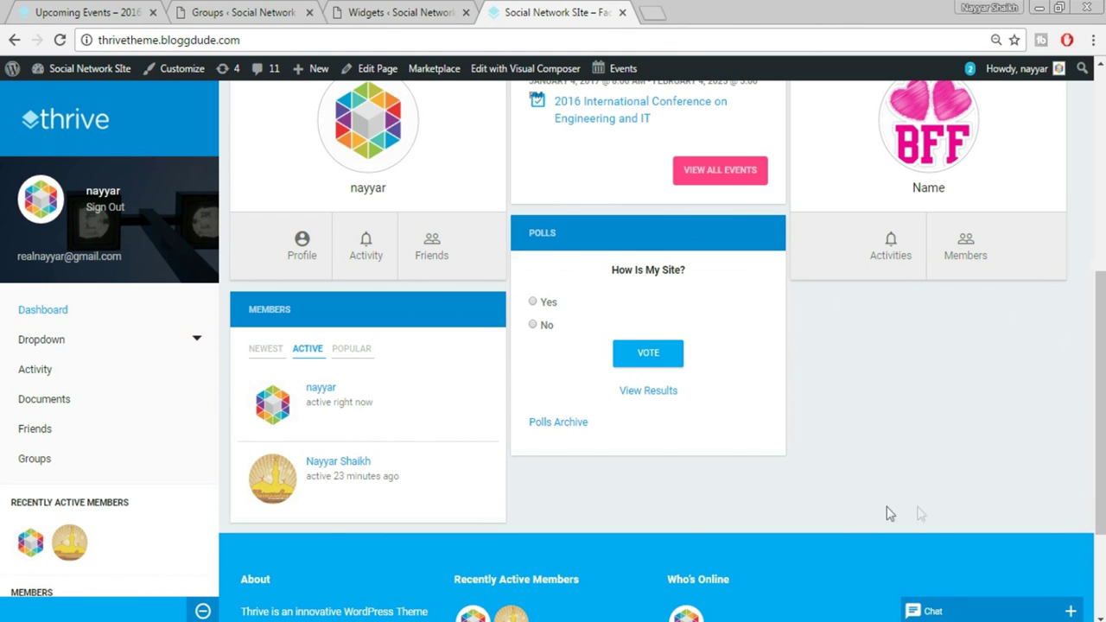
scroll(977, 421, up, 4)
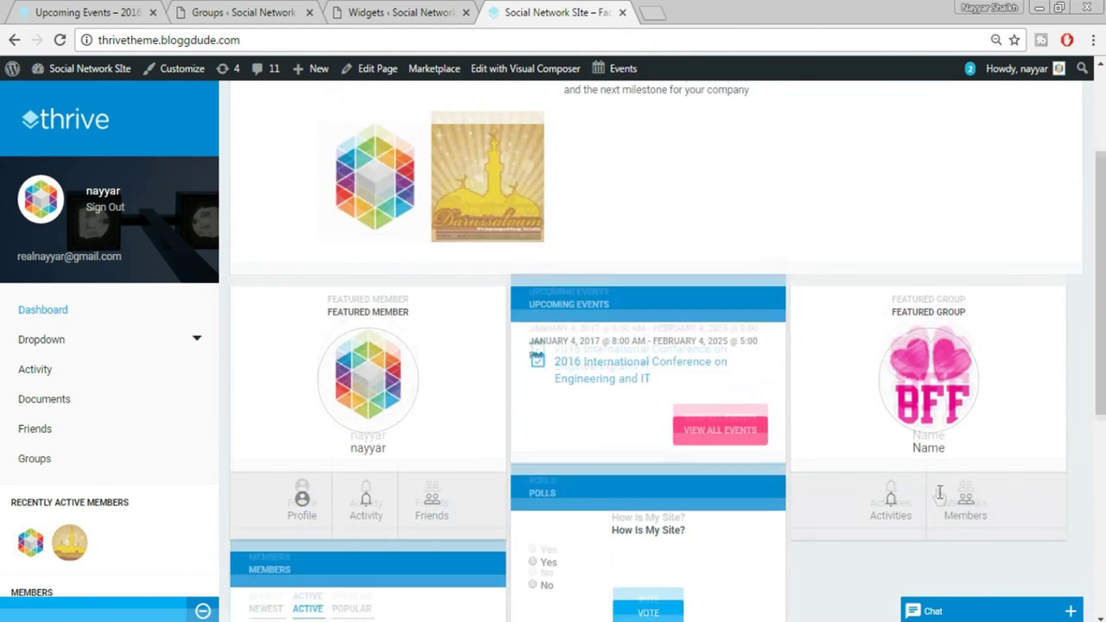
scroll(1004, 466, down, 2)
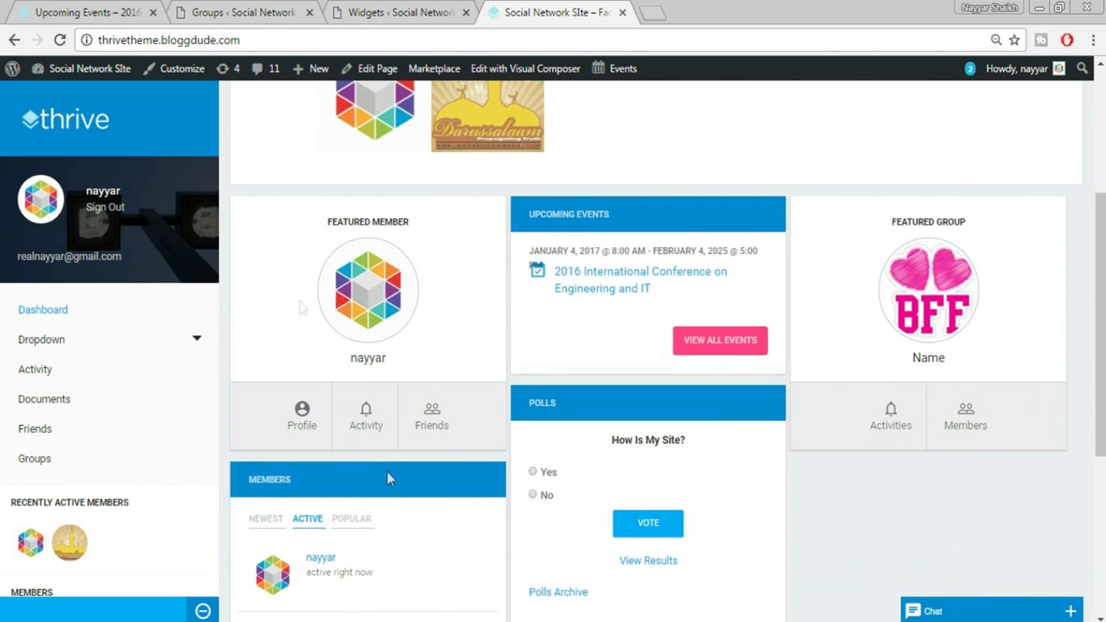
scroll(875, 491, up, 3)
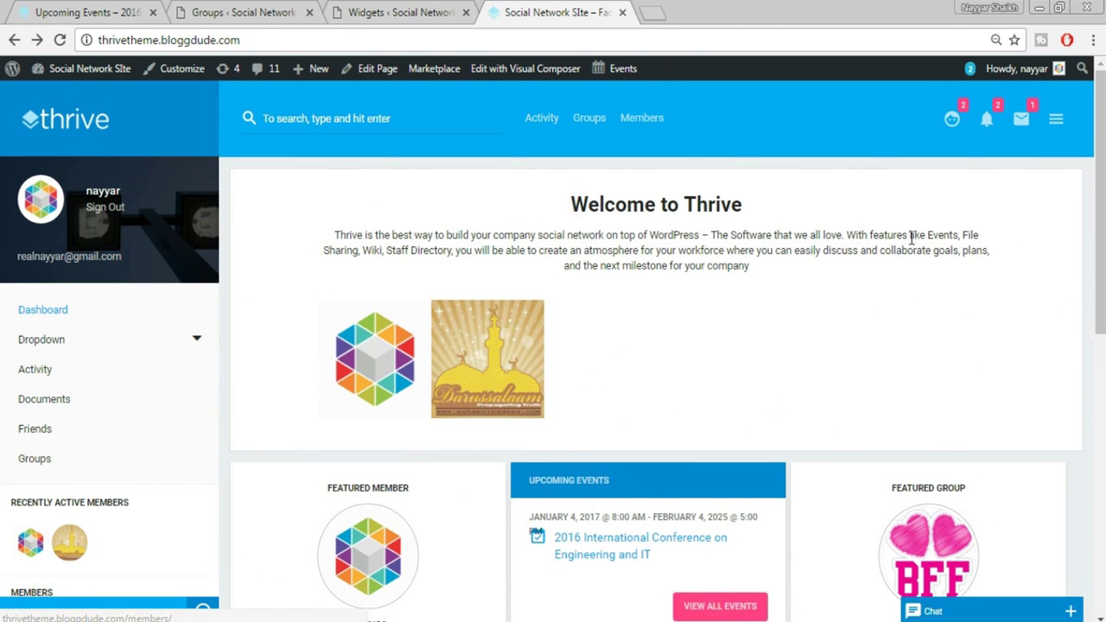
Open a member's profile page from the front page and scroll through it
scroll(839, 247, down, 1)
click(384, 270)
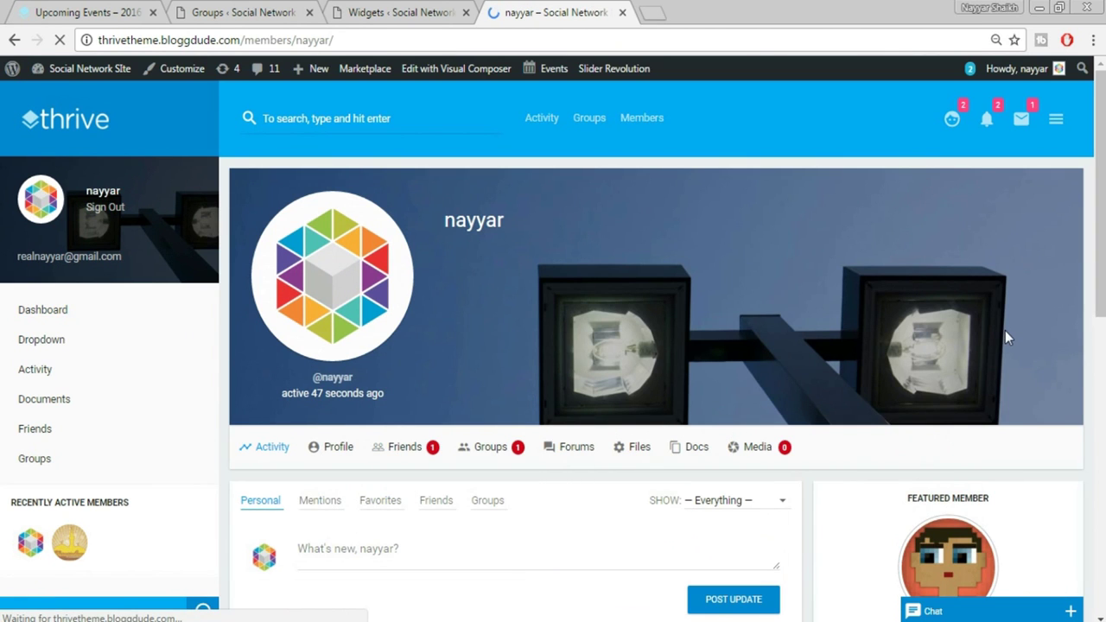
scroll(1007, 327, down, 3)
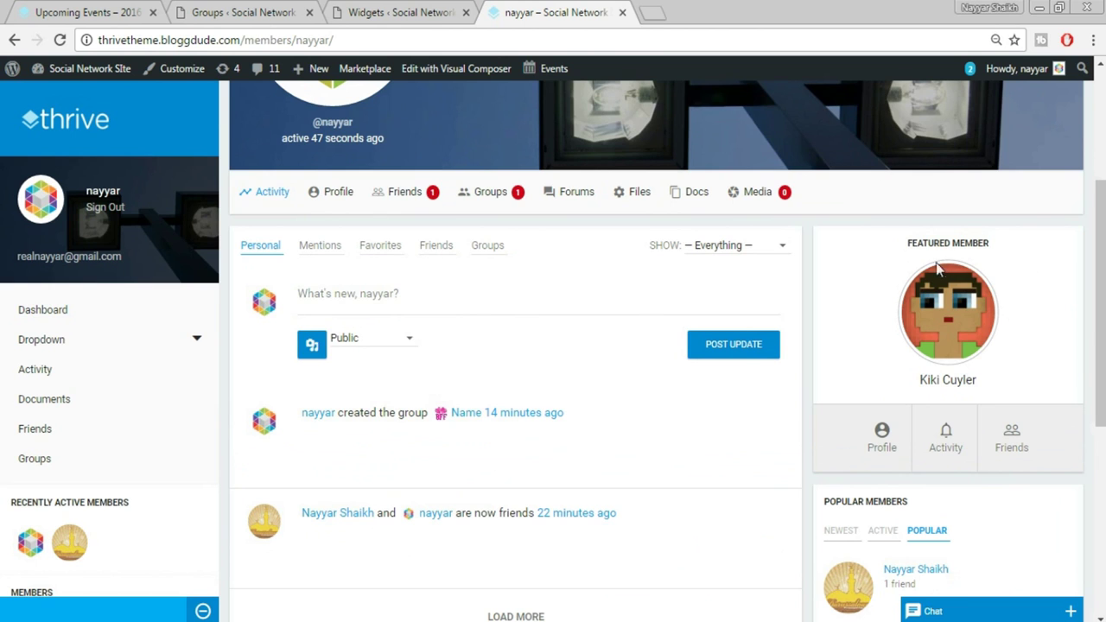
scroll(989, 311, down, 2)
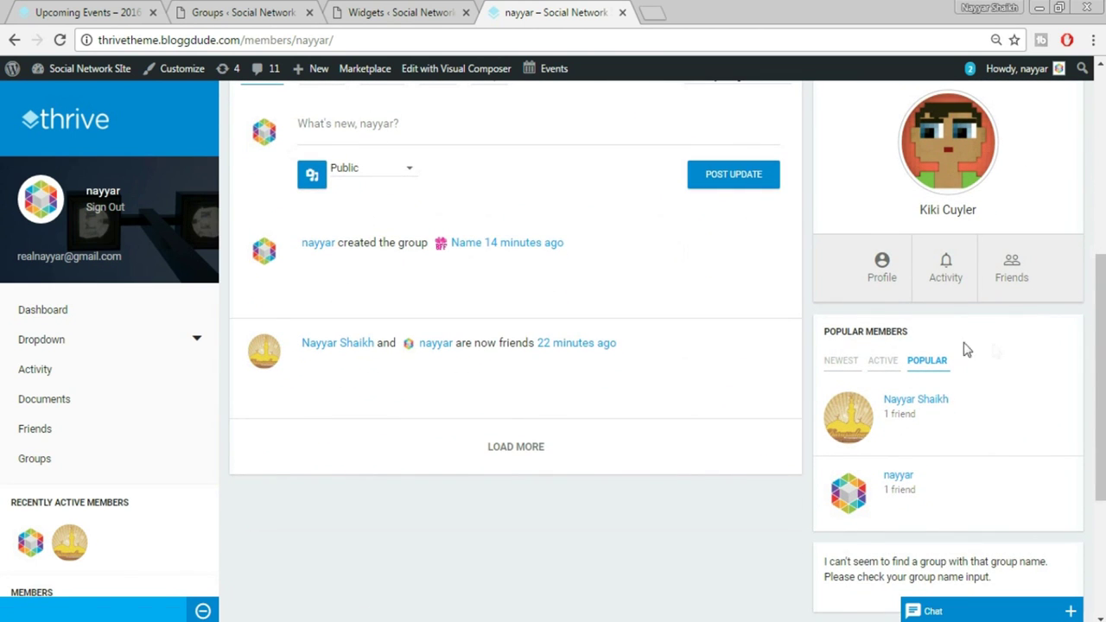
scroll(966, 349, down, 3)
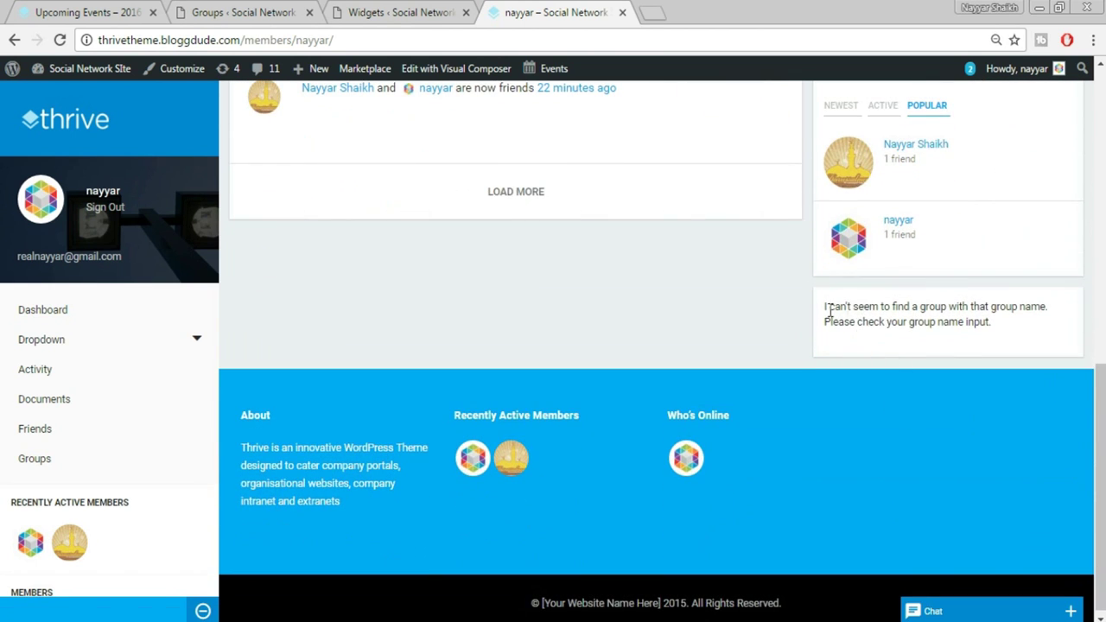
scroll(1024, 432, up, 5)
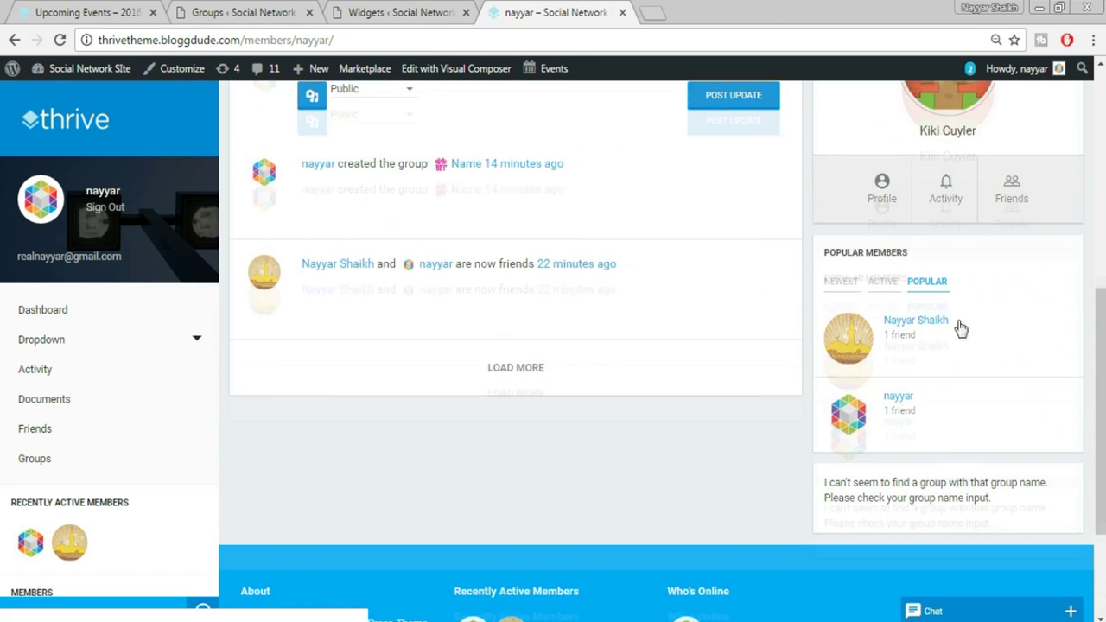
scroll(955, 389, down, 4)
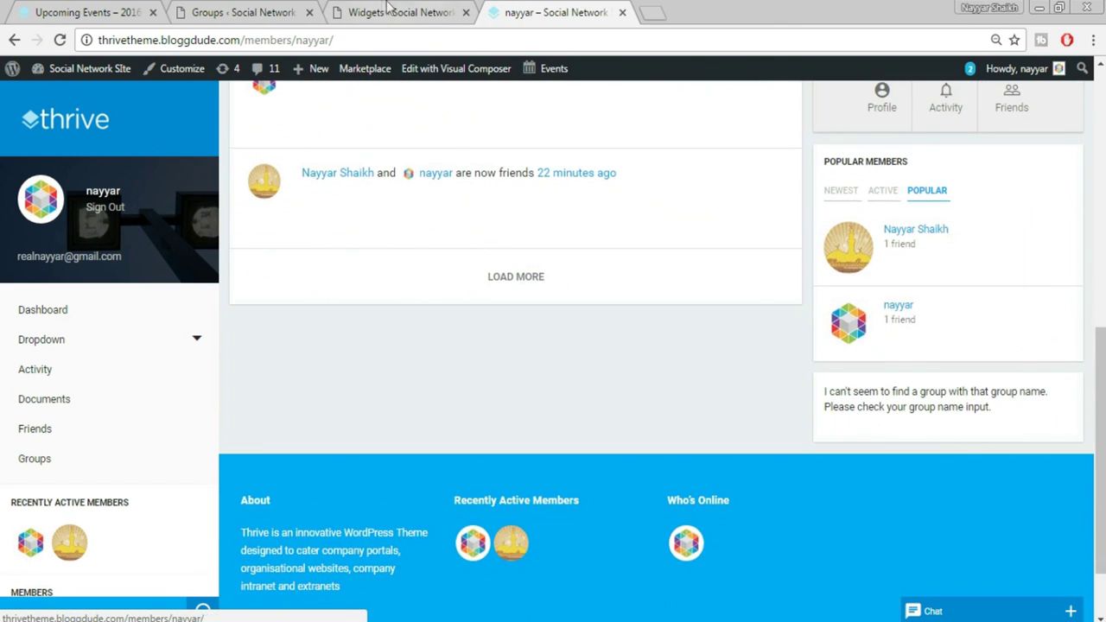
Change the BP Sidebar Featured Member widget's username to a different member and save it
click(386, 10)
scroll(777, 257, down, 1)
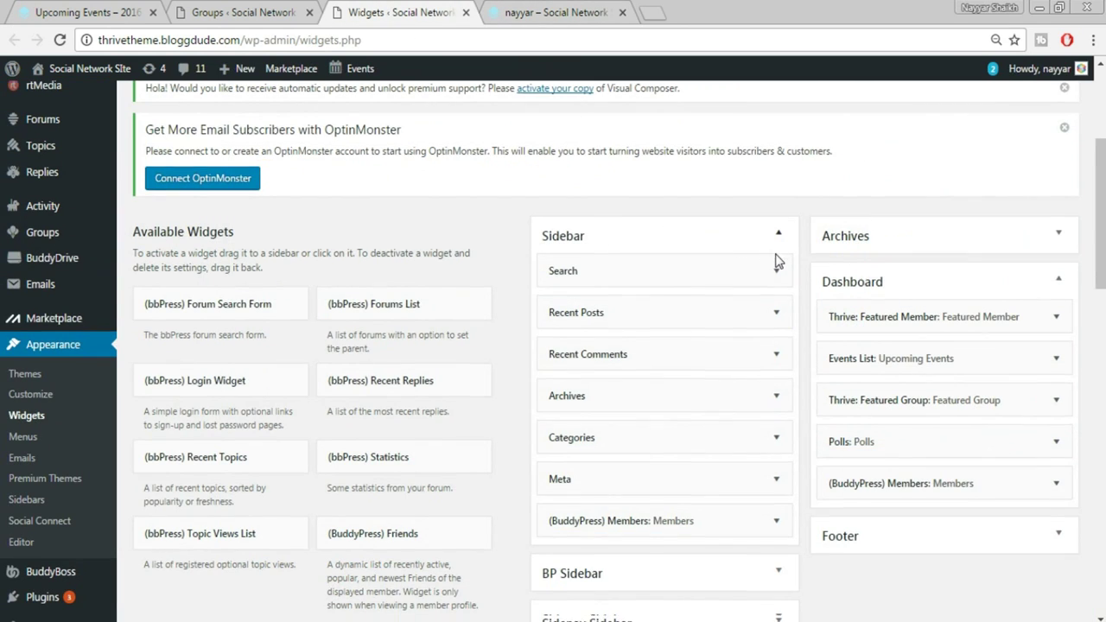
scroll(775, 259, down, 2)
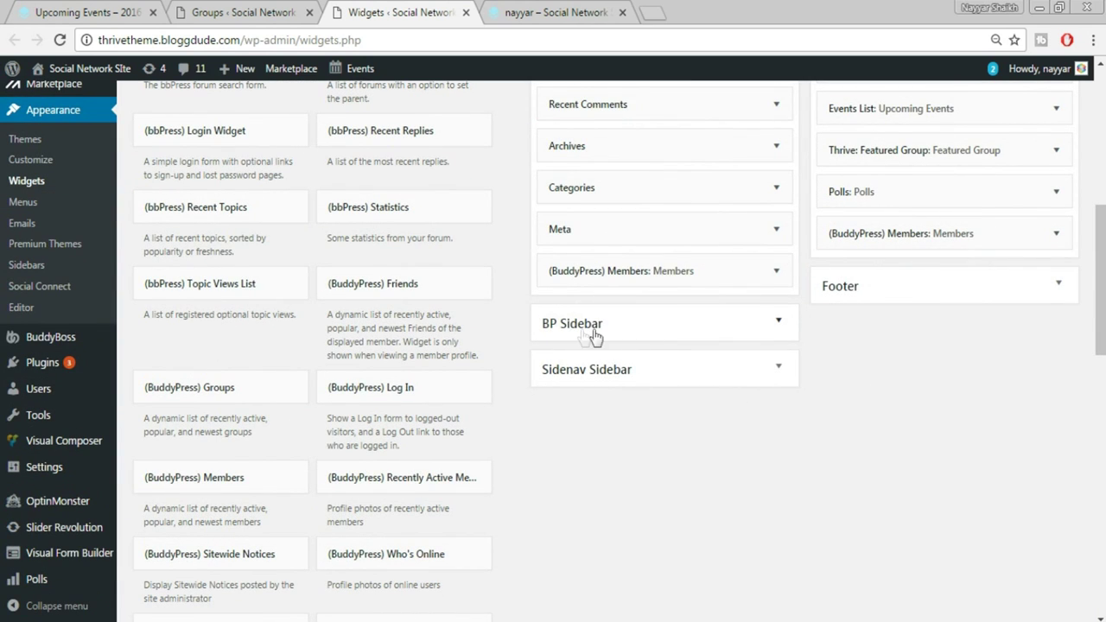
click(774, 334)
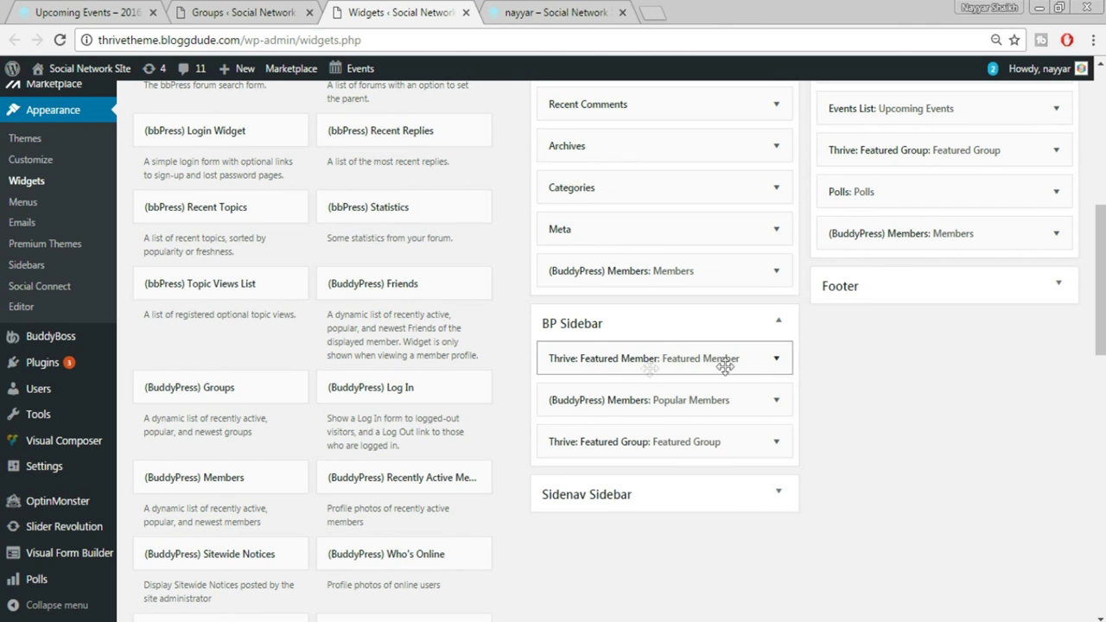
click(776, 358)
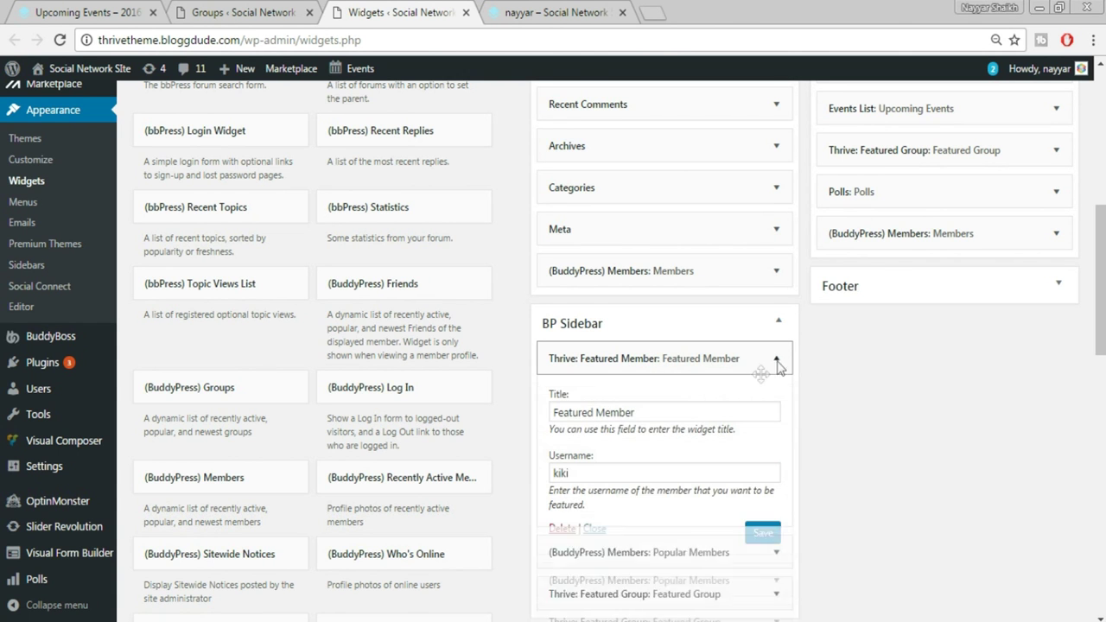
double_click(608, 477)
click(519, 12)
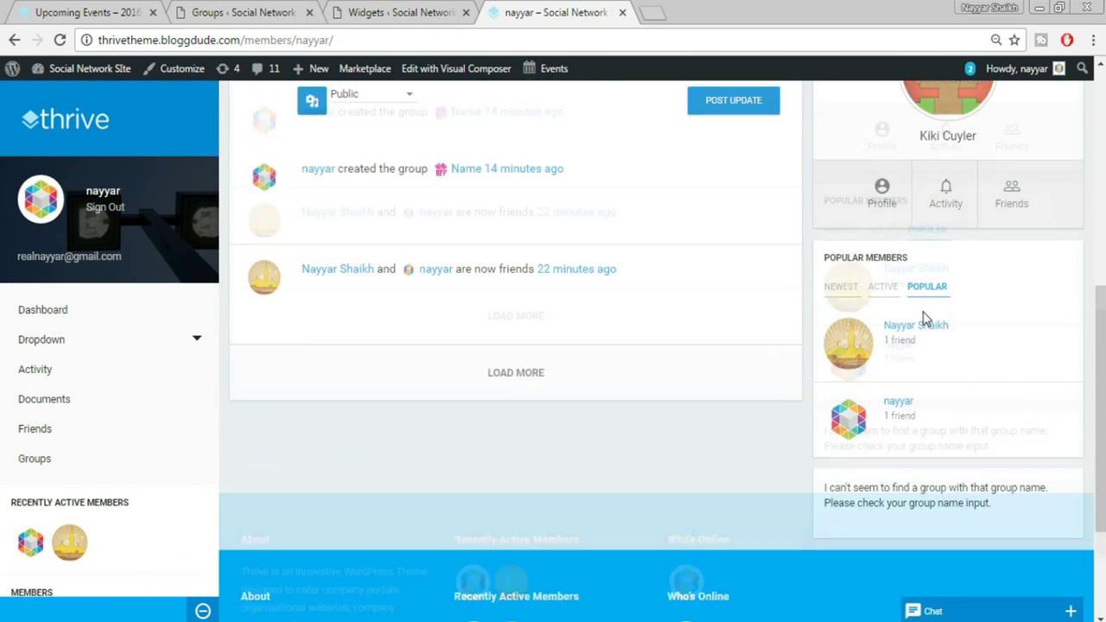
scroll(924, 318, up, 5)
scroll(1002, 366, down, 1)
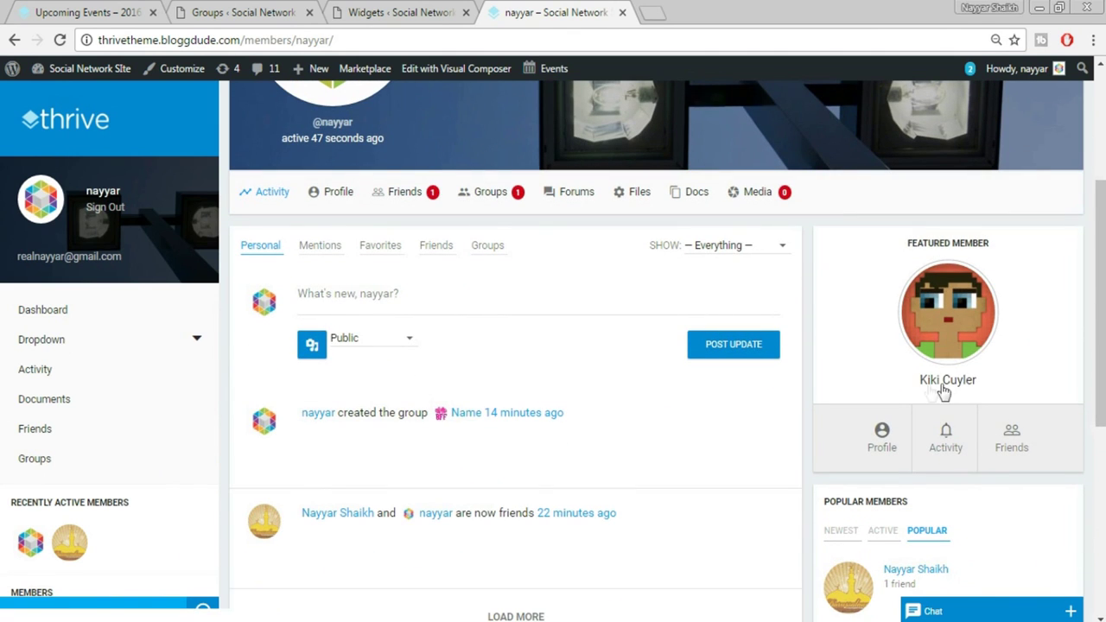
click(397, 12)
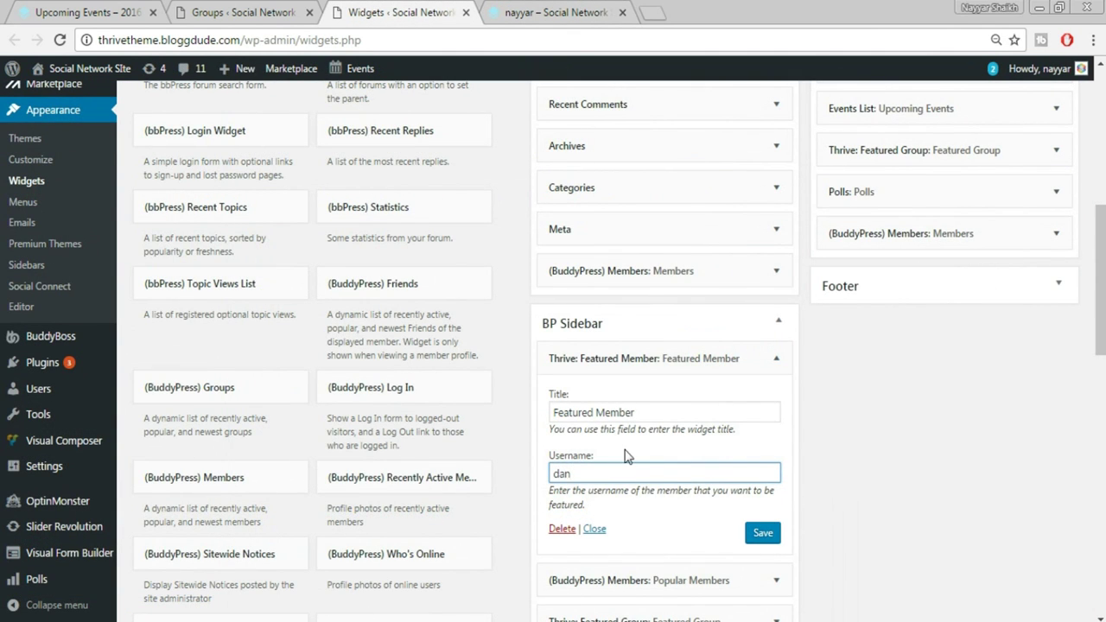
click(762, 533)
Open the BP Sidebar's Popular Members widget settings, checking against the profile page
double_click(598, 473)
click(776, 359)
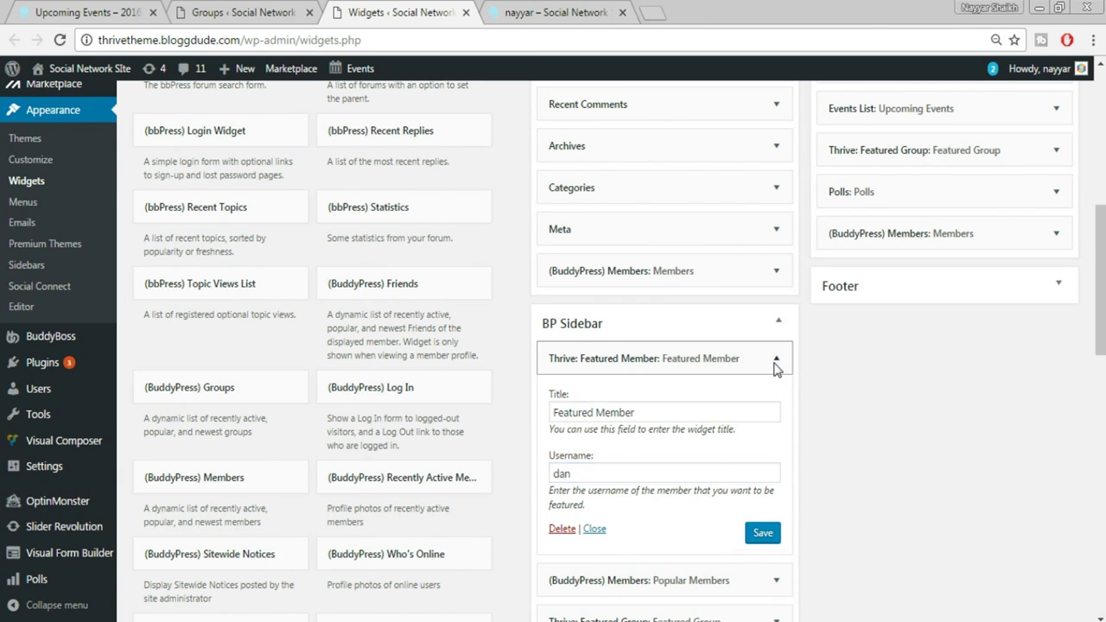
click(773, 407)
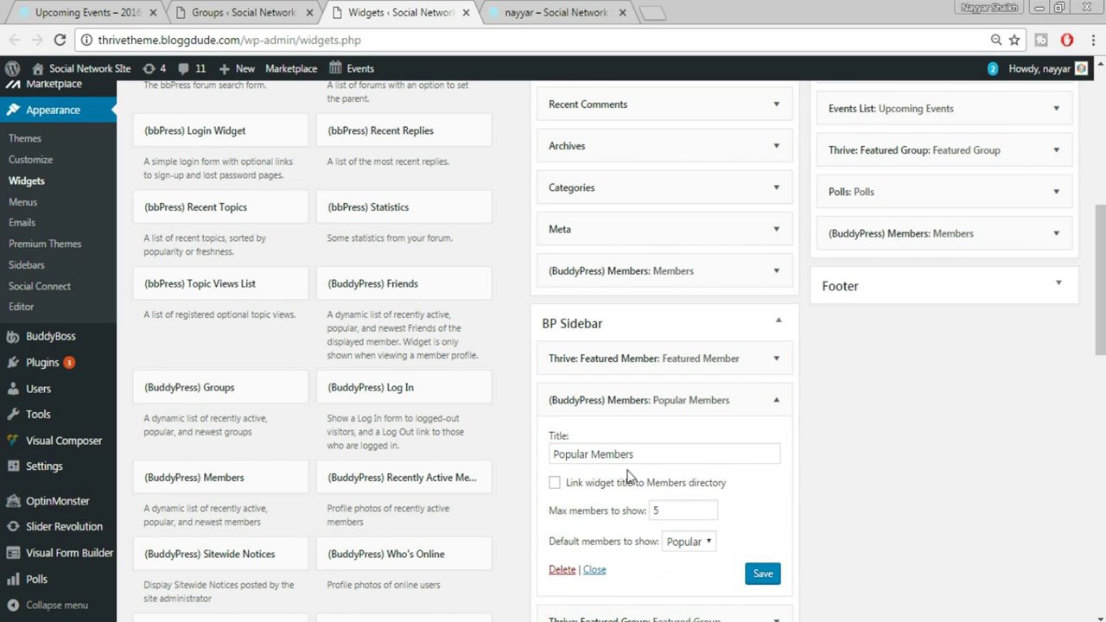
click(527, 12)
scroll(976, 384, down, 5)
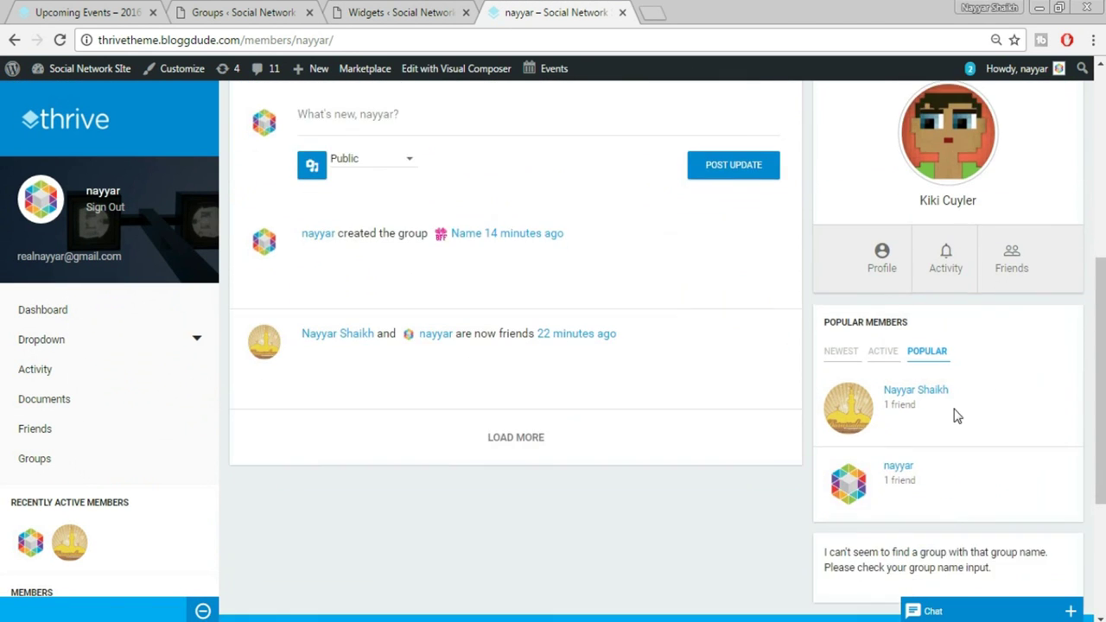
click(403, 10)
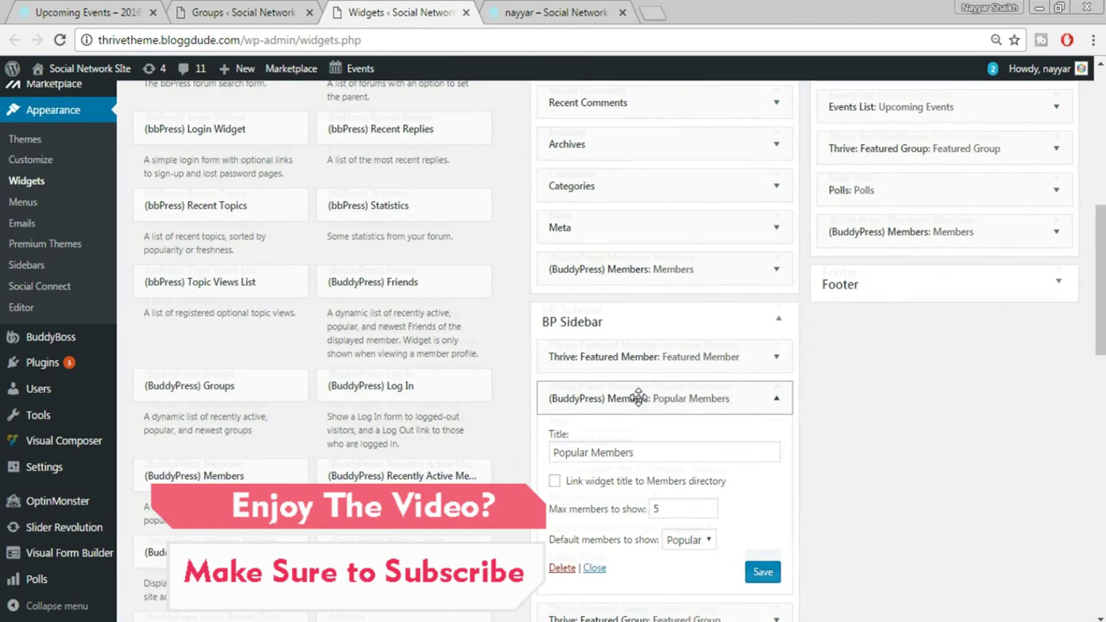
scroll(605, 424, down, 1)
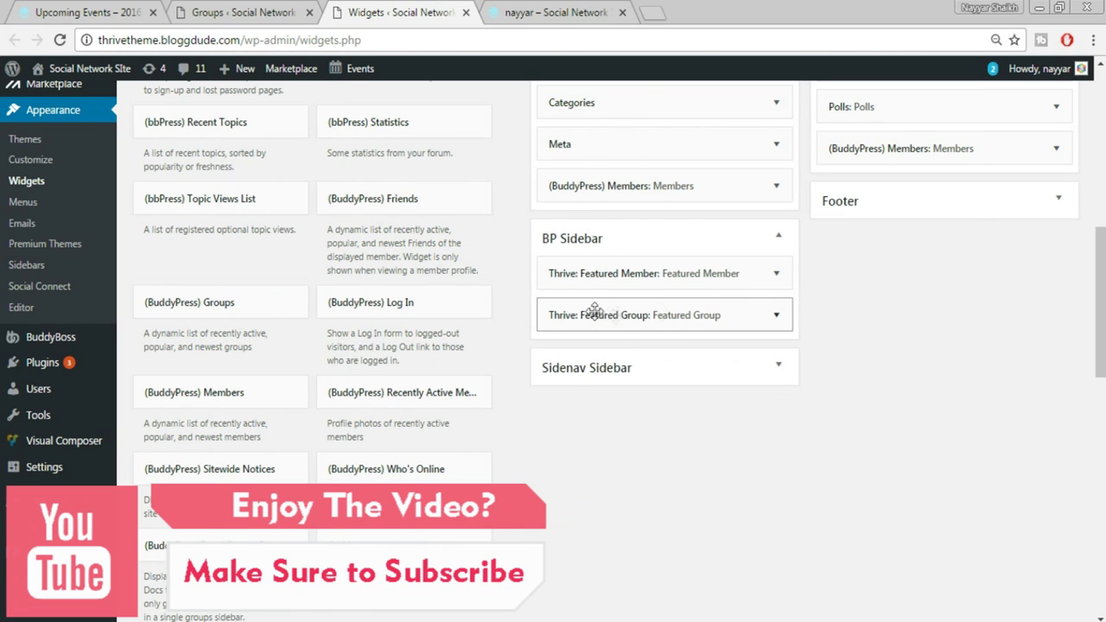
Enter 'name' as the Featured Group widget's Groups Name and save it
click(776, 316)
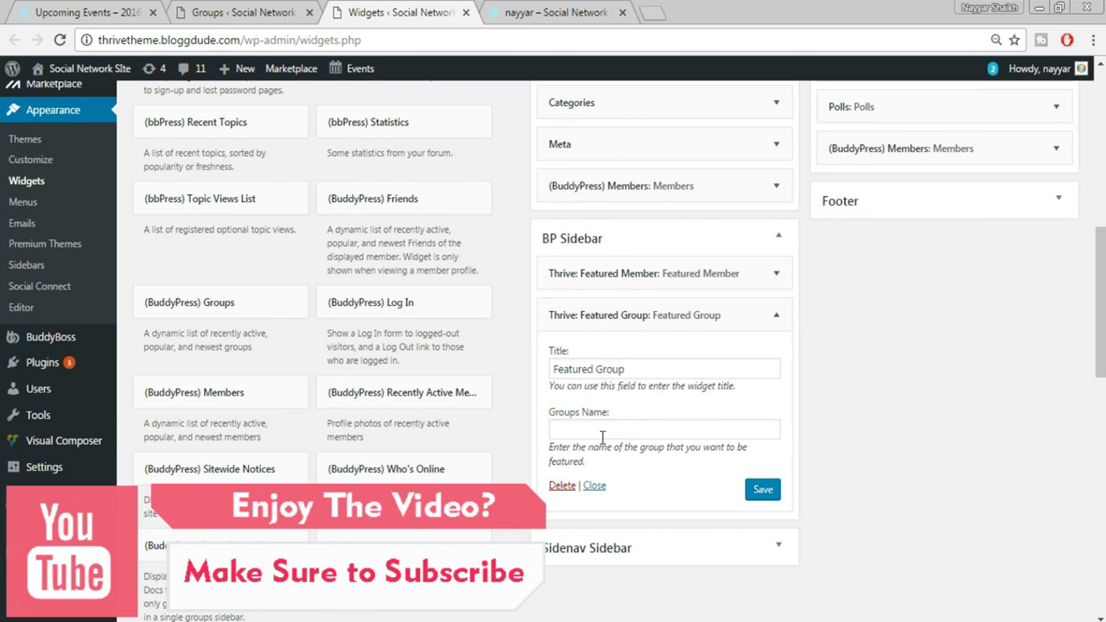
click(591, 428)
text(name)
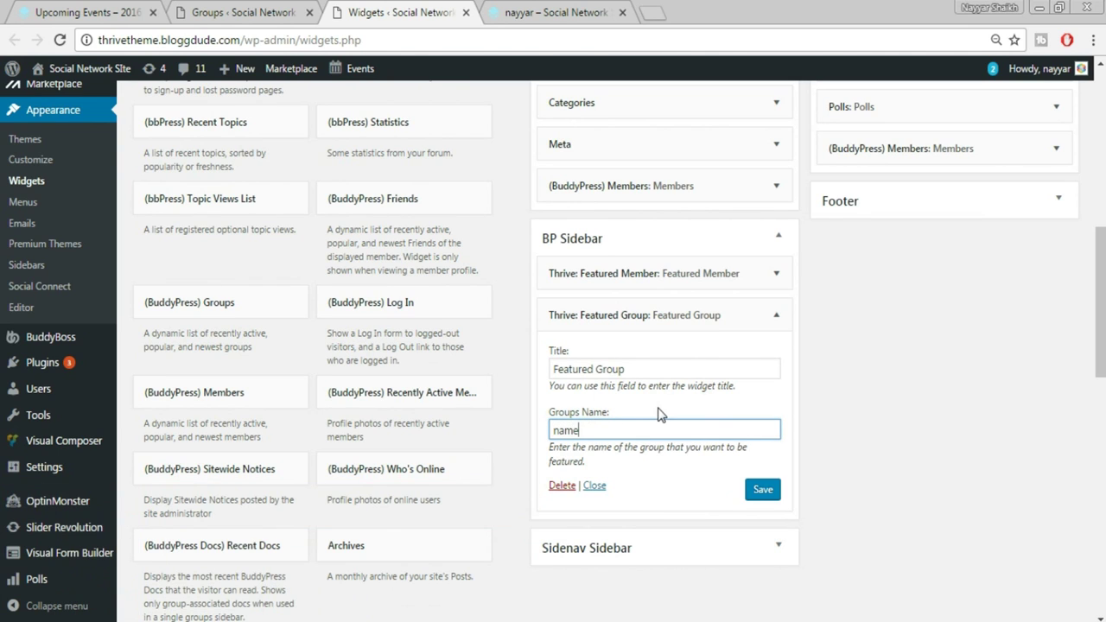
click(764, 489)
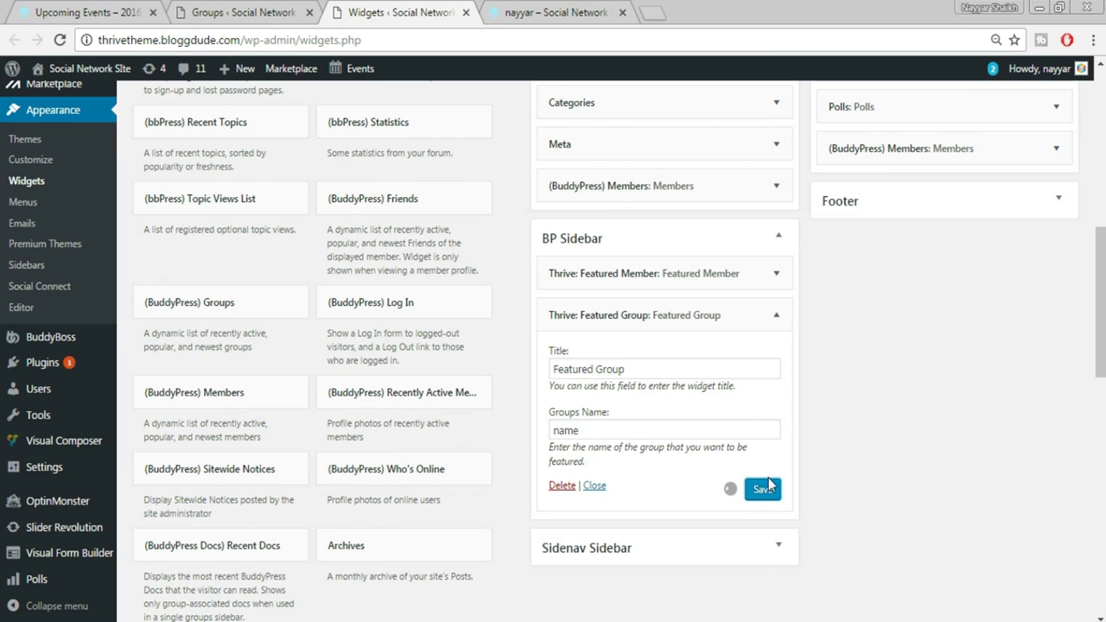
click(777, 318)
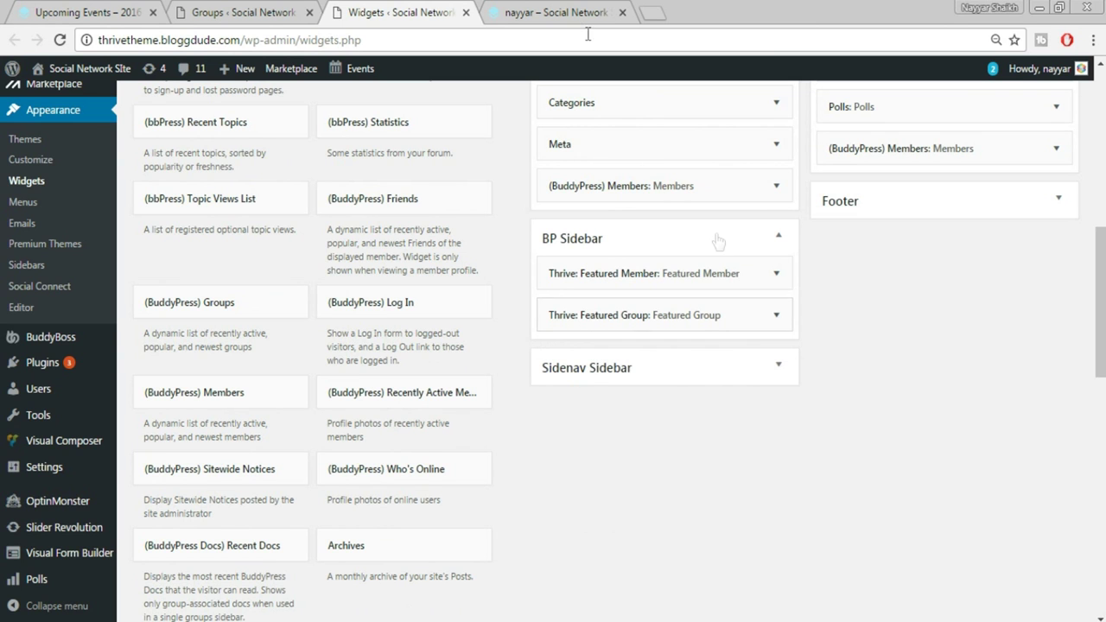
Reload the member profile page to check the Featured Group change
click(535, 11)
click(898, 390)
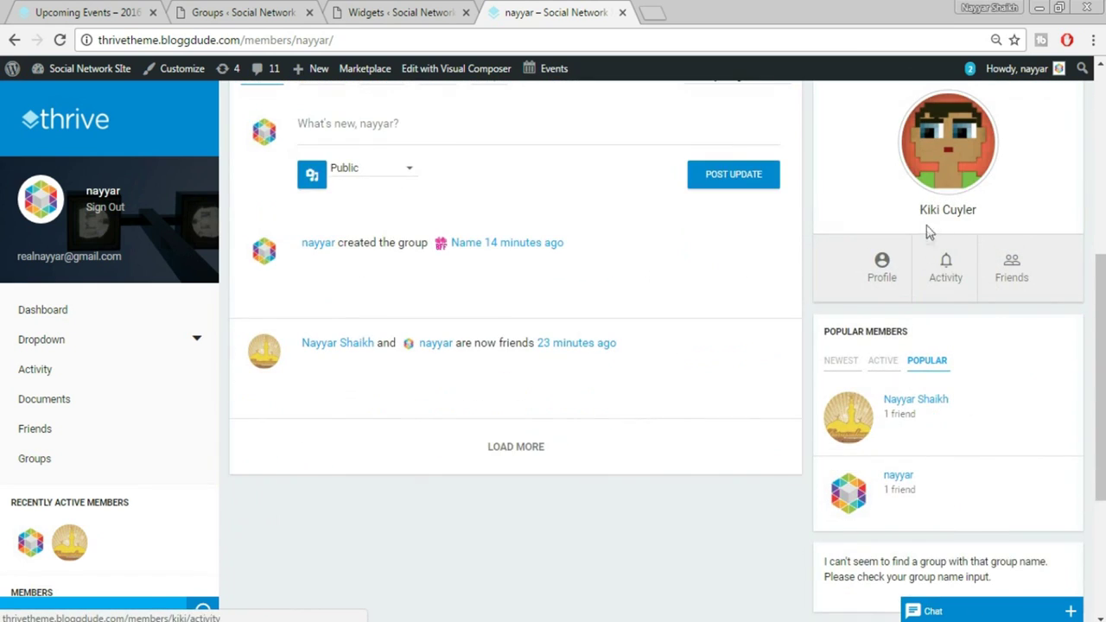
scroll(933, 434, down, 2)
click(402, 12)
scroll(403, 126, up, 2)
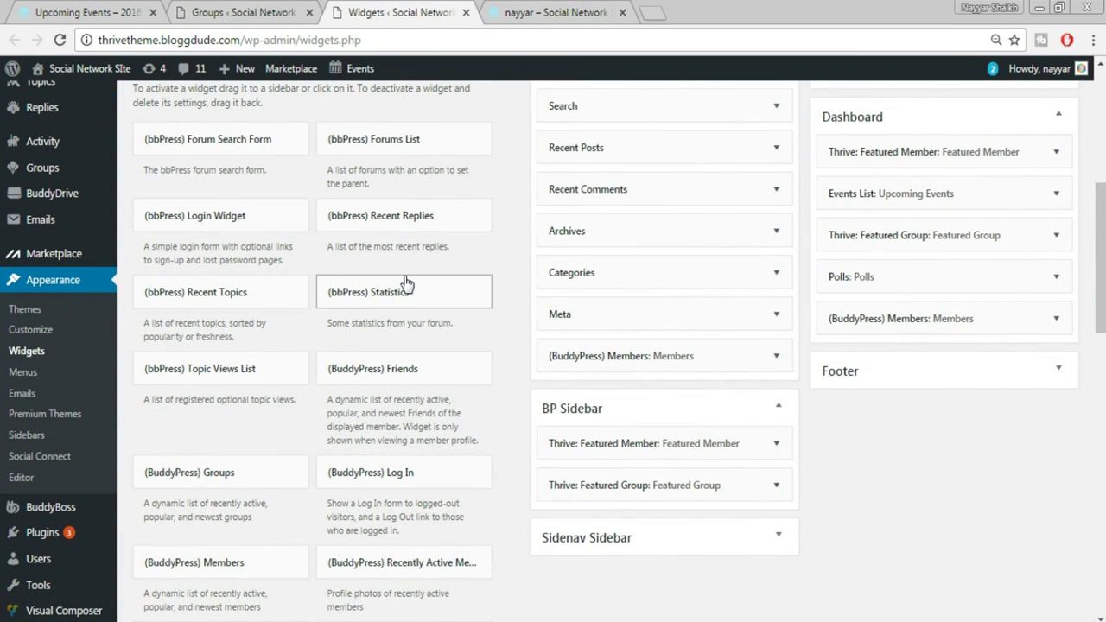
Add a (BuddyPress) Who's Online widget showing up to 15 members to the BP Sidebar and save it
scroll(402, 279, down, 2)
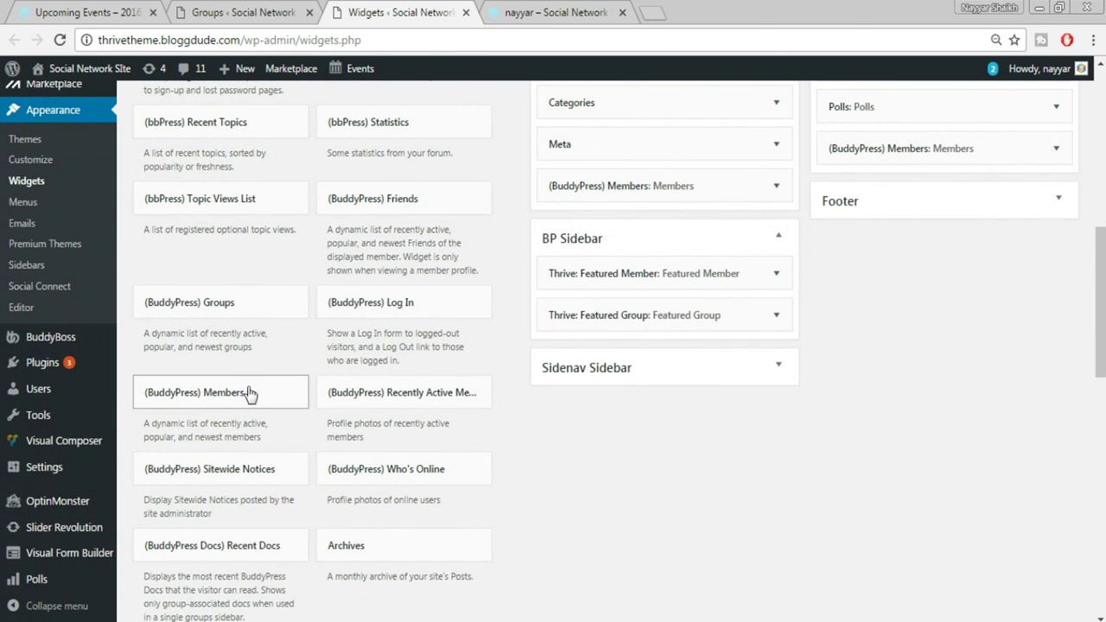
scroll(510, 474, down, 1)
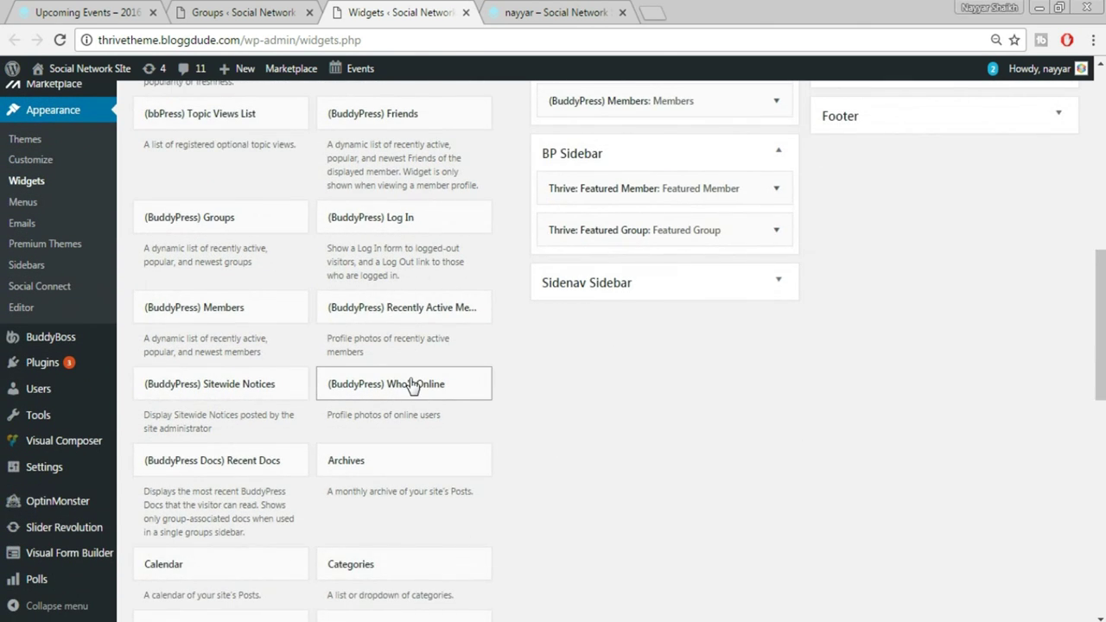
click(482, 385)
scroll(391, 449, up, 1)
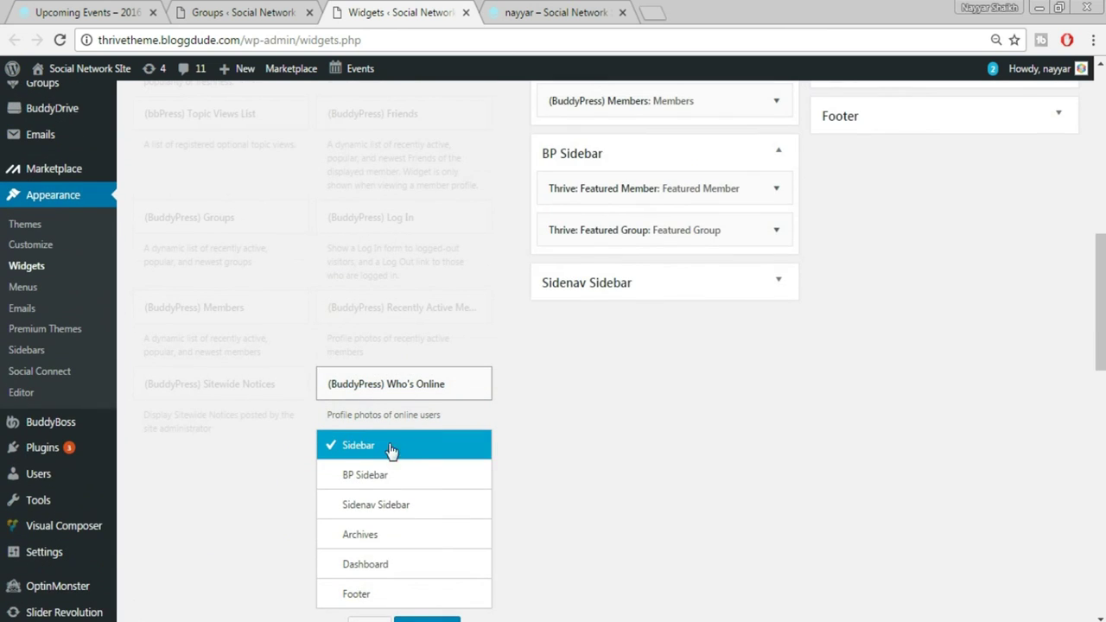
click(382, 477)
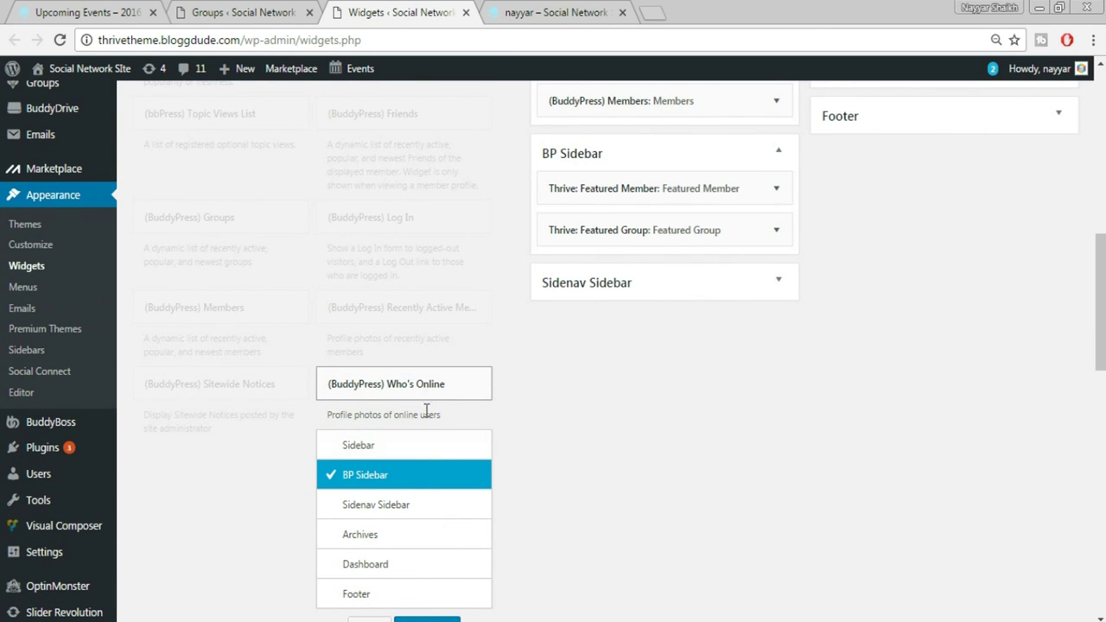
scroll(448, 474, down, 1)
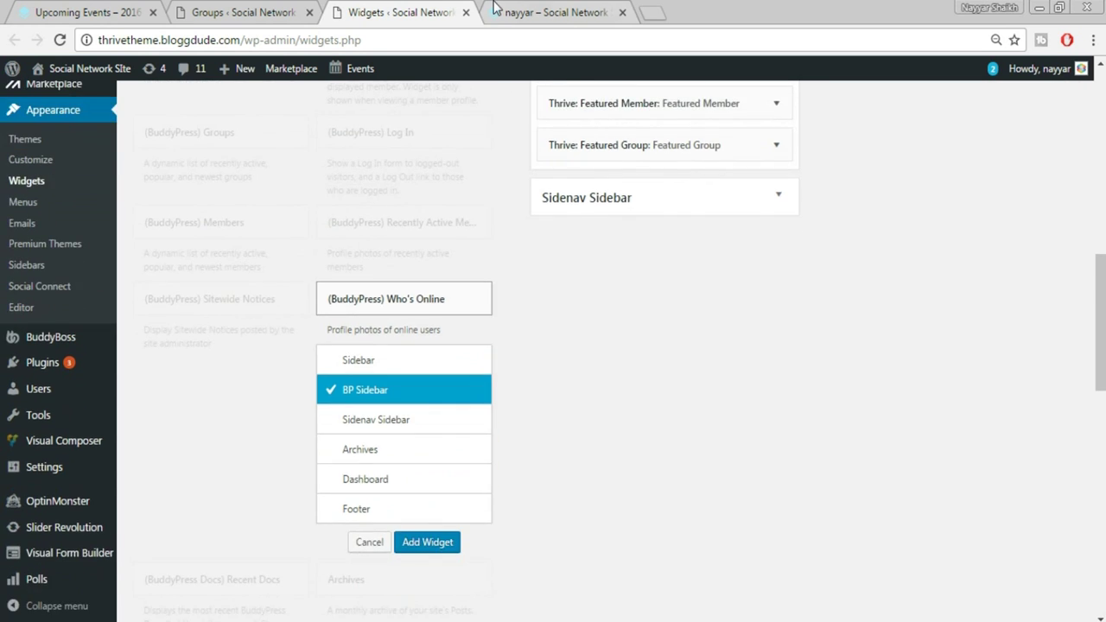
key(ctrl+Tab)
scroll(977, 313, up, 5)
scroll(969, 296, down, 4)
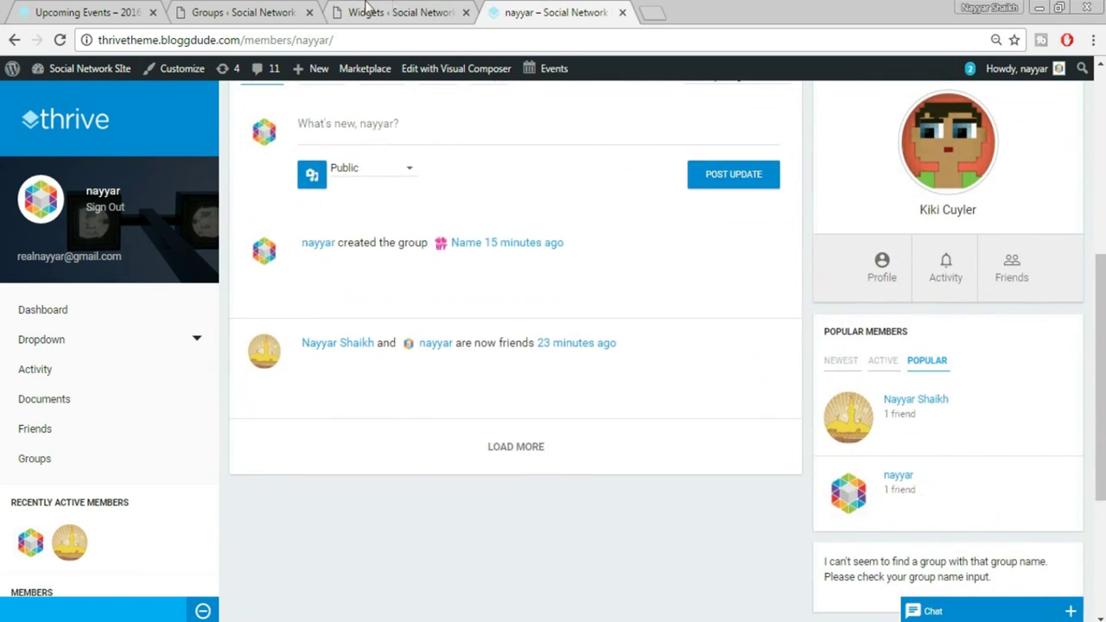
key(ctrl+shift+Tab)
click(428, 543)
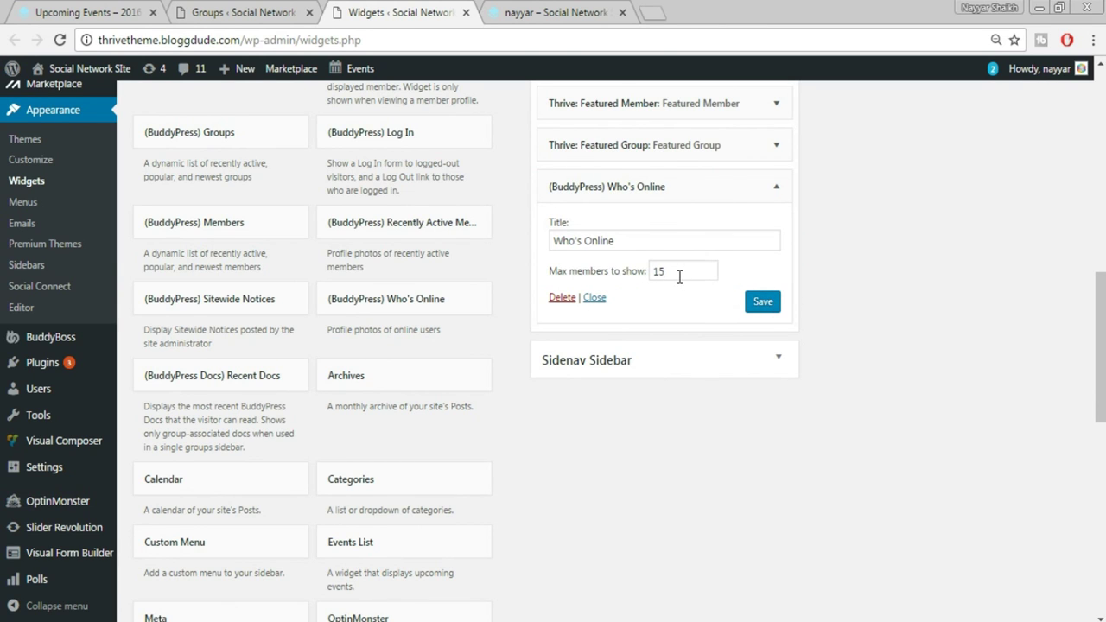
click(763, 304)
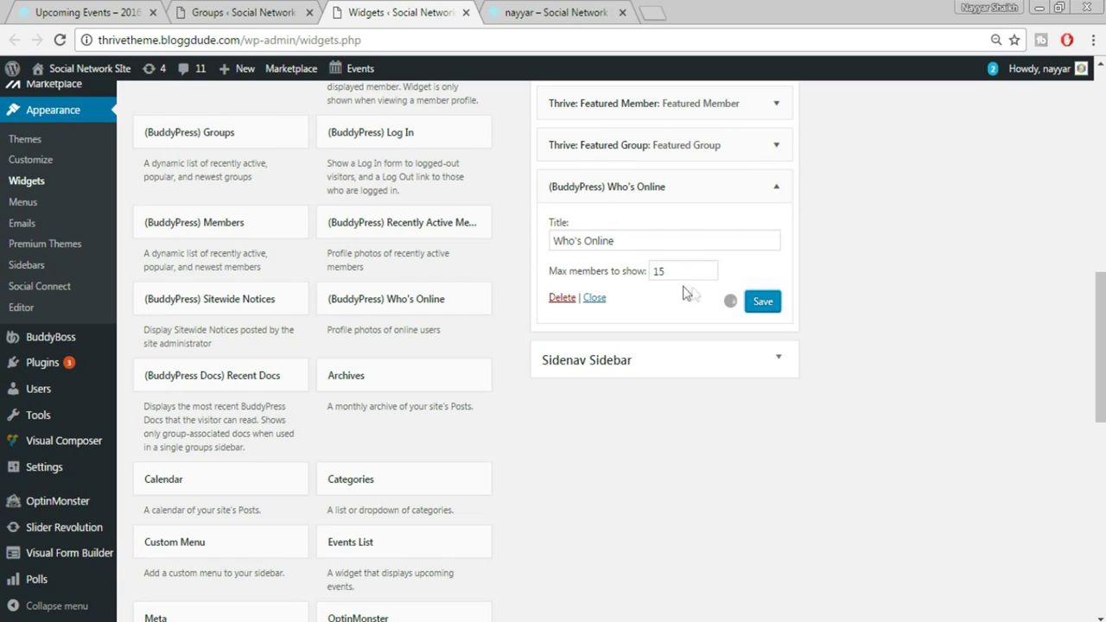
click(570, 13)
click(579, 37)
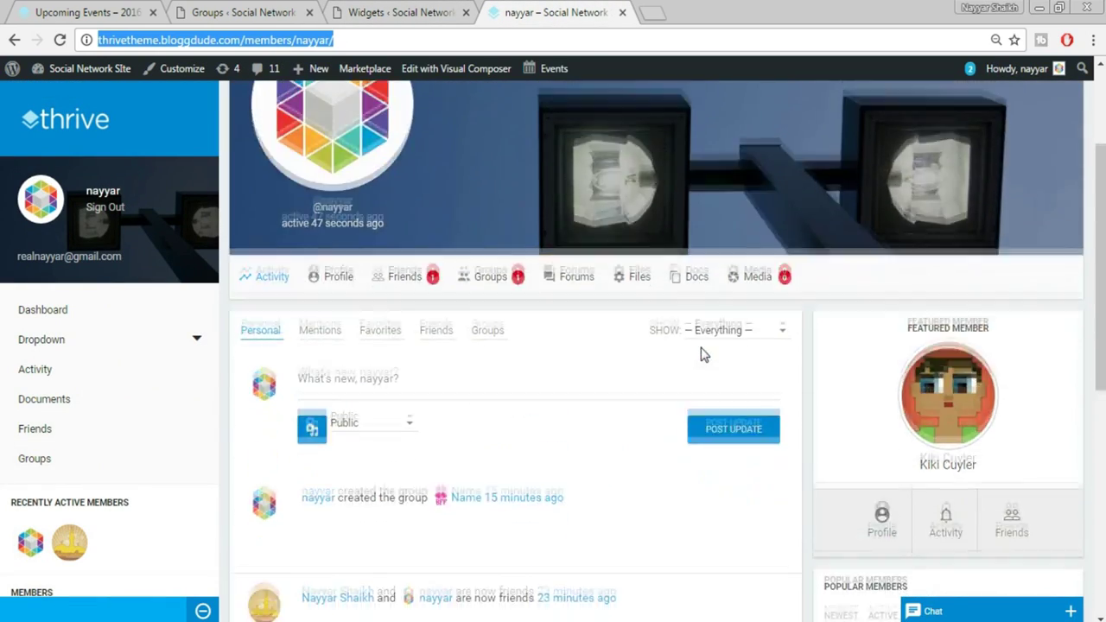
scroll(717, 380, down, 3)
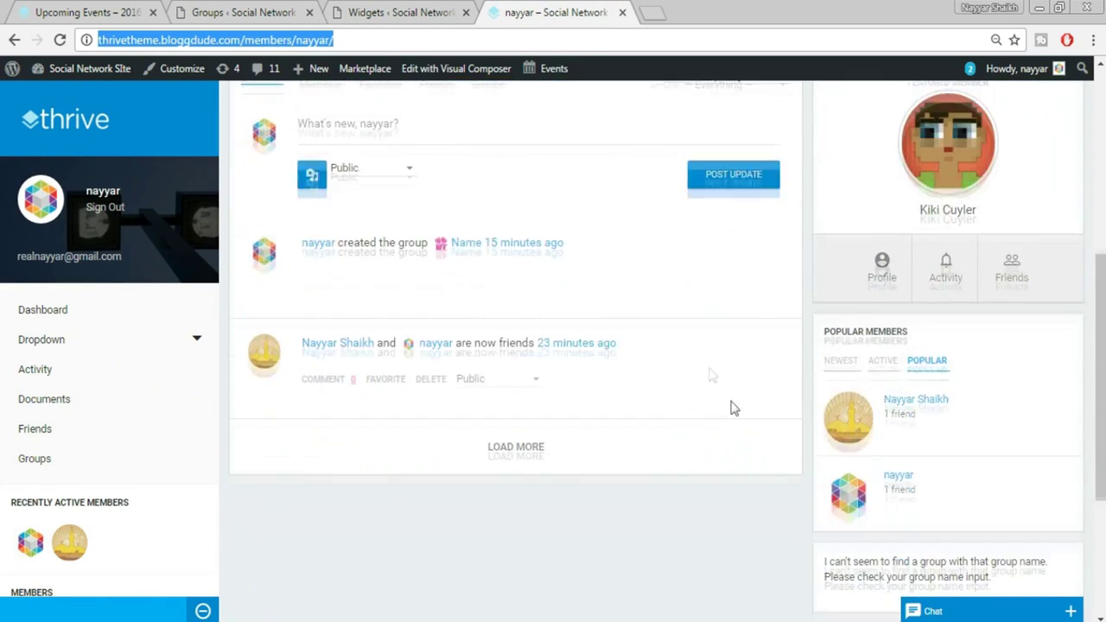
scroll(731, 407, up, 5)
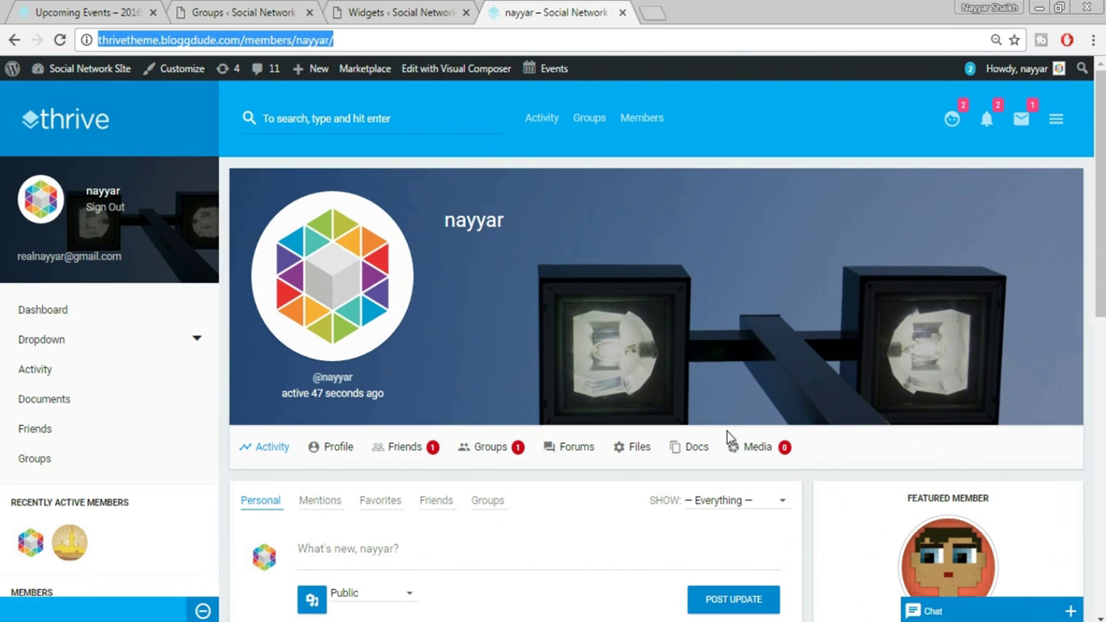
scroll(803, 411, down, 4)
scroll(931, 413, down, 1)
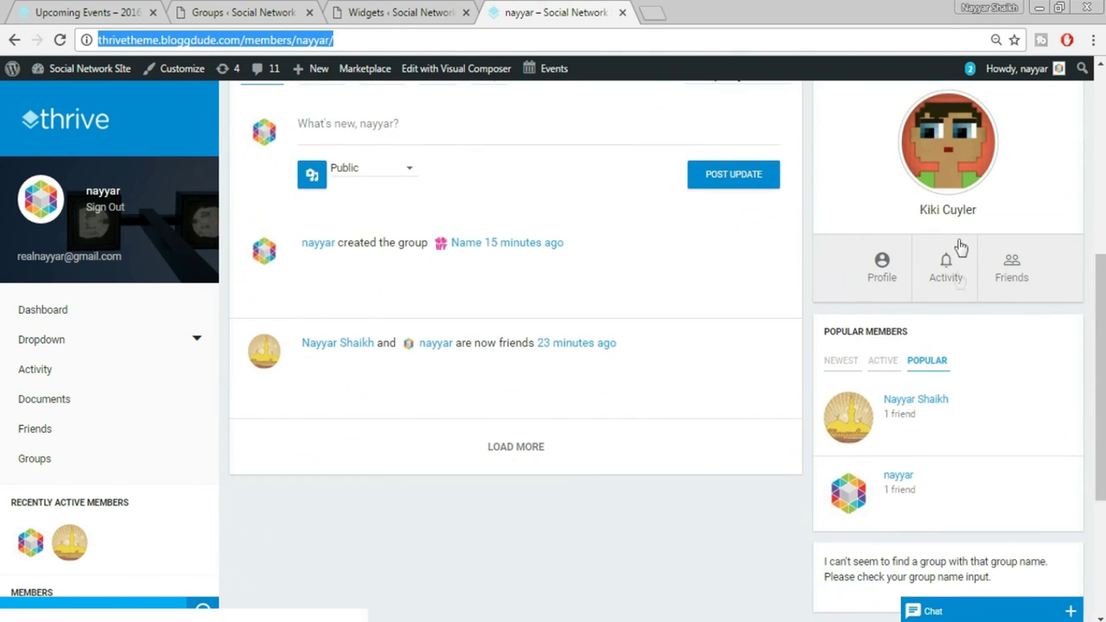
drag(1096, 323, 1093, 268)
scroll(985, 389, down, 3)
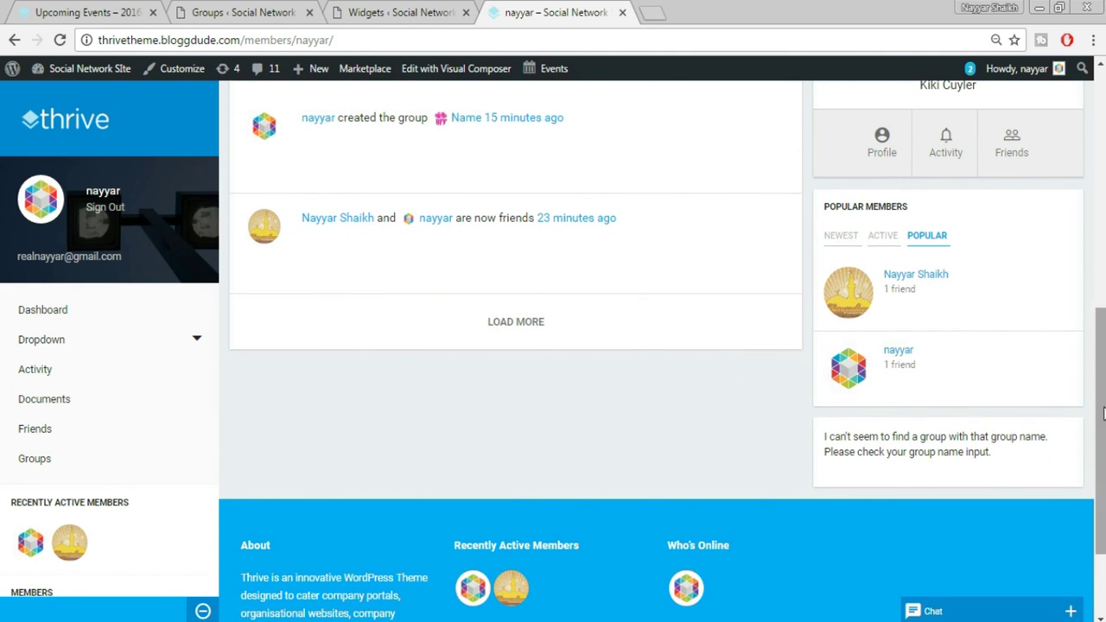
click(576, 38)
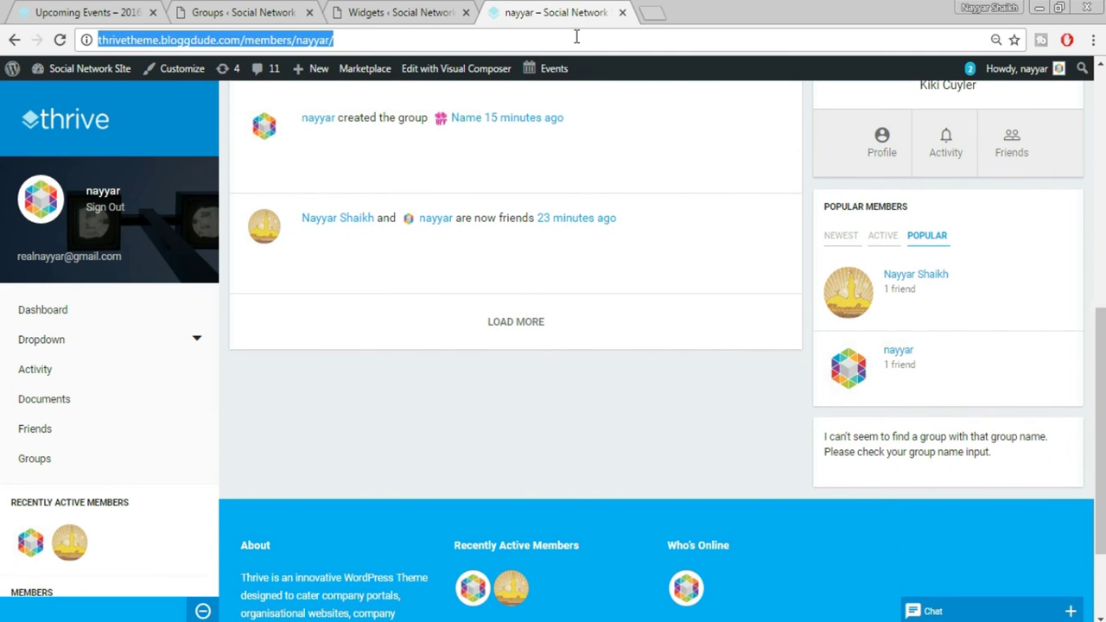
key(Return)
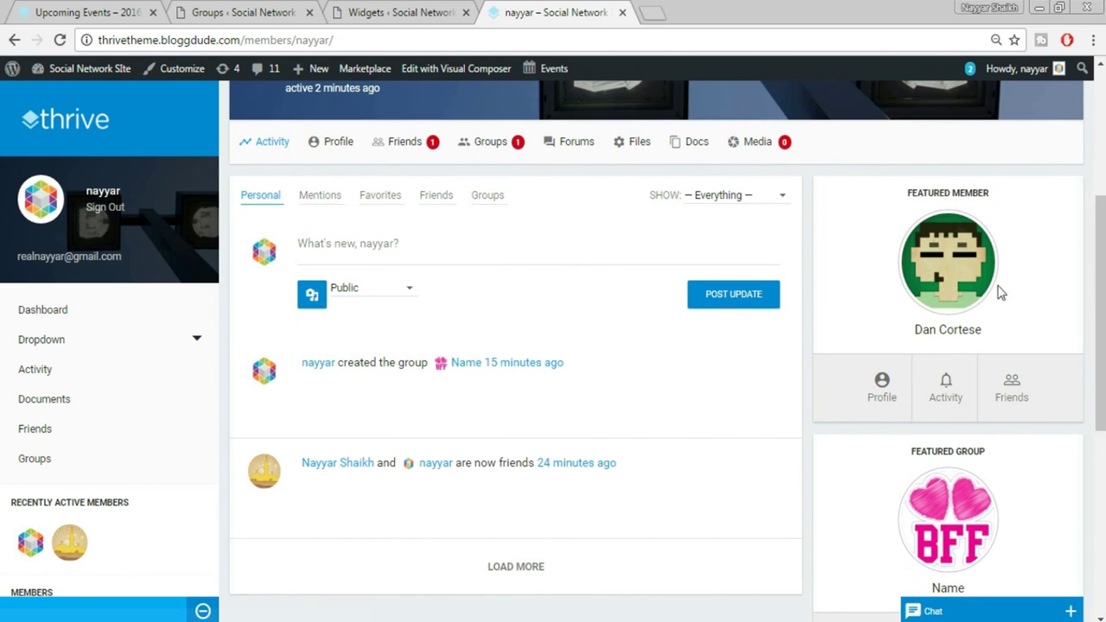
scroll(1000, 294, down, 3)
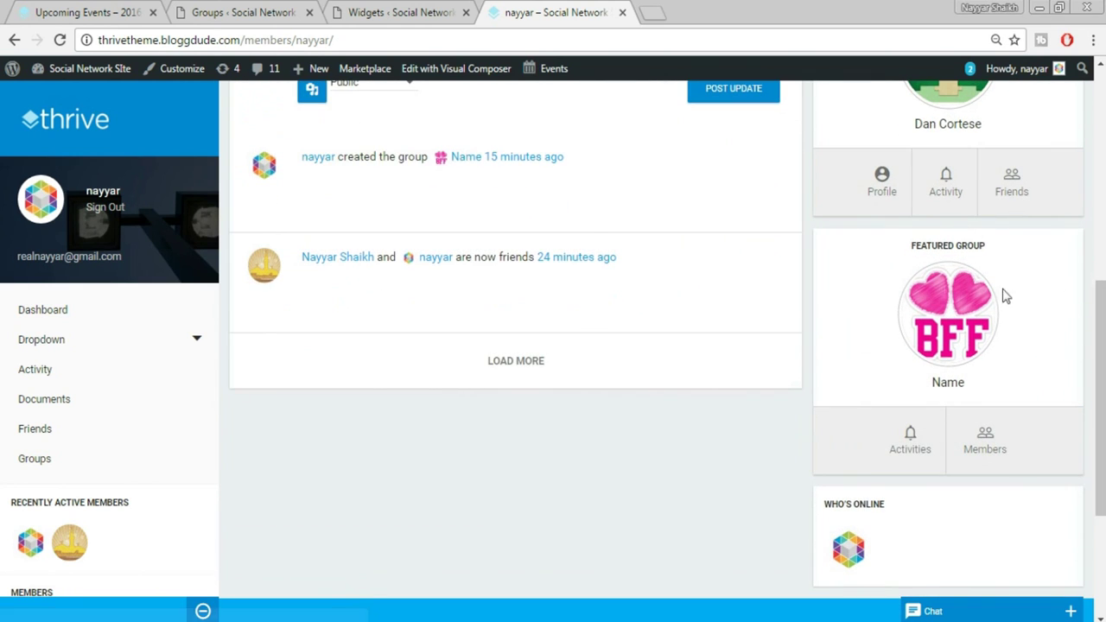
scroll(1005, 296, down, 3)
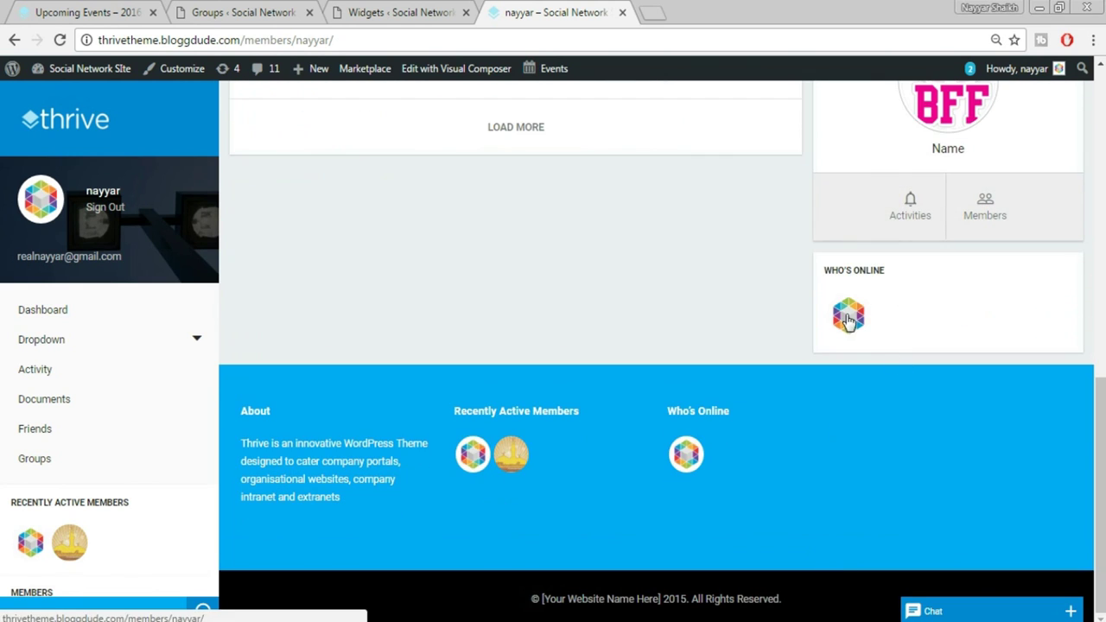
click(398, 12)
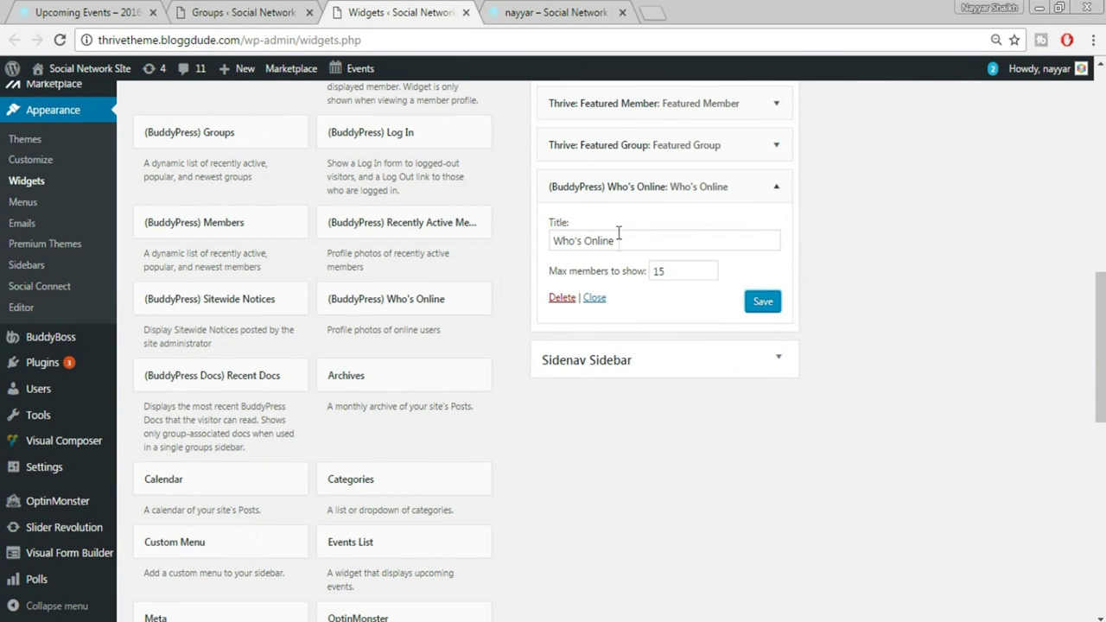
click(558, 13)
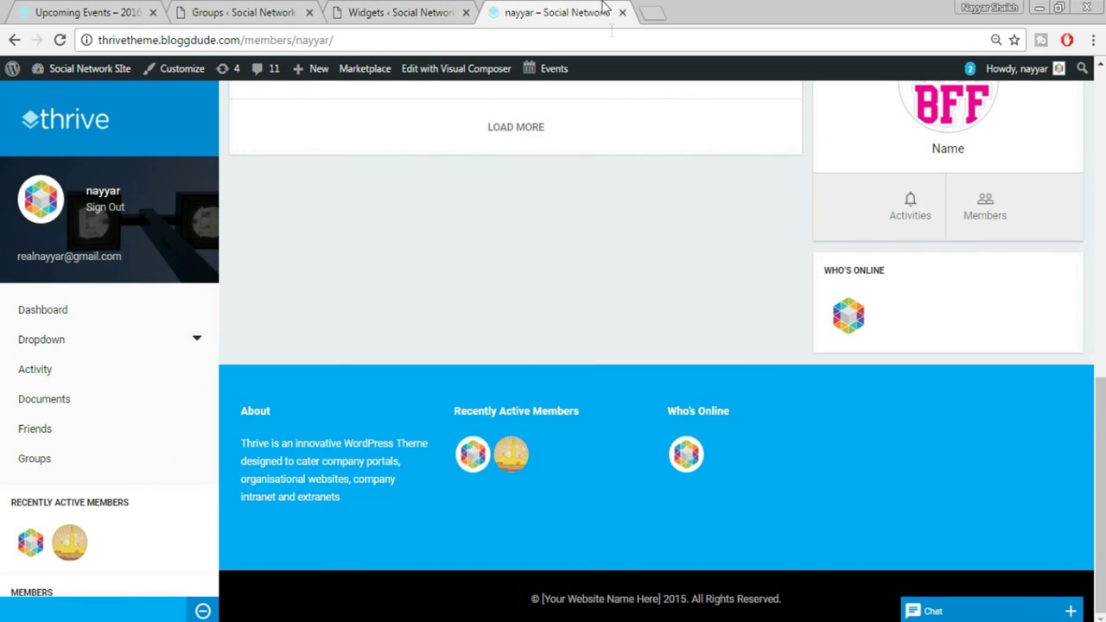
scroll(729, 439, up, 10)
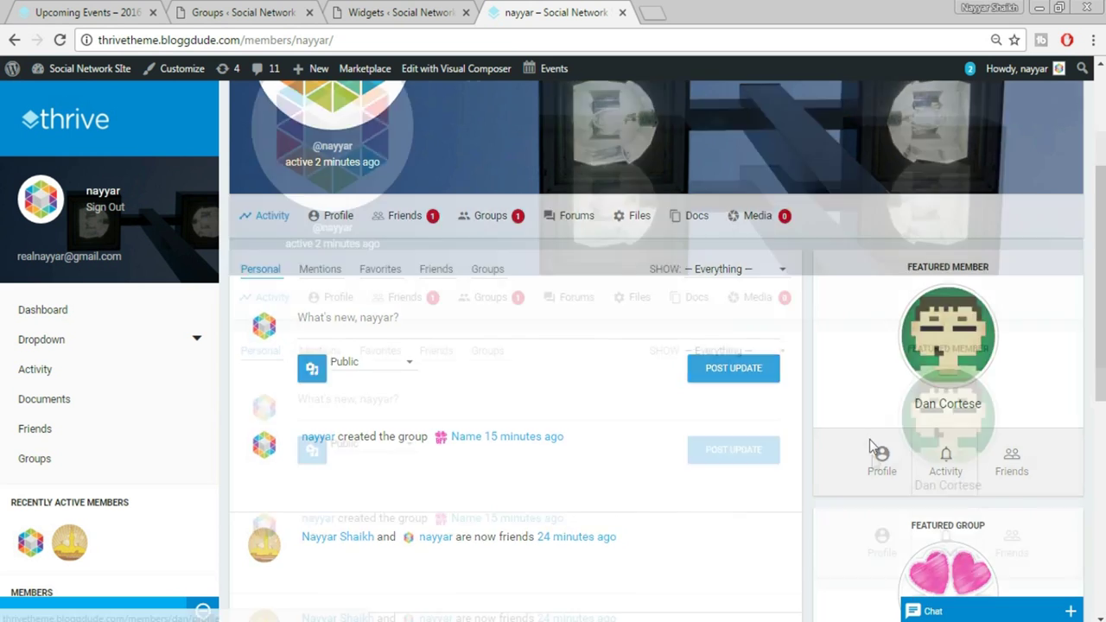
Reload the Welcome to Thrive front page and scroll through its left sidebar
key(F5)
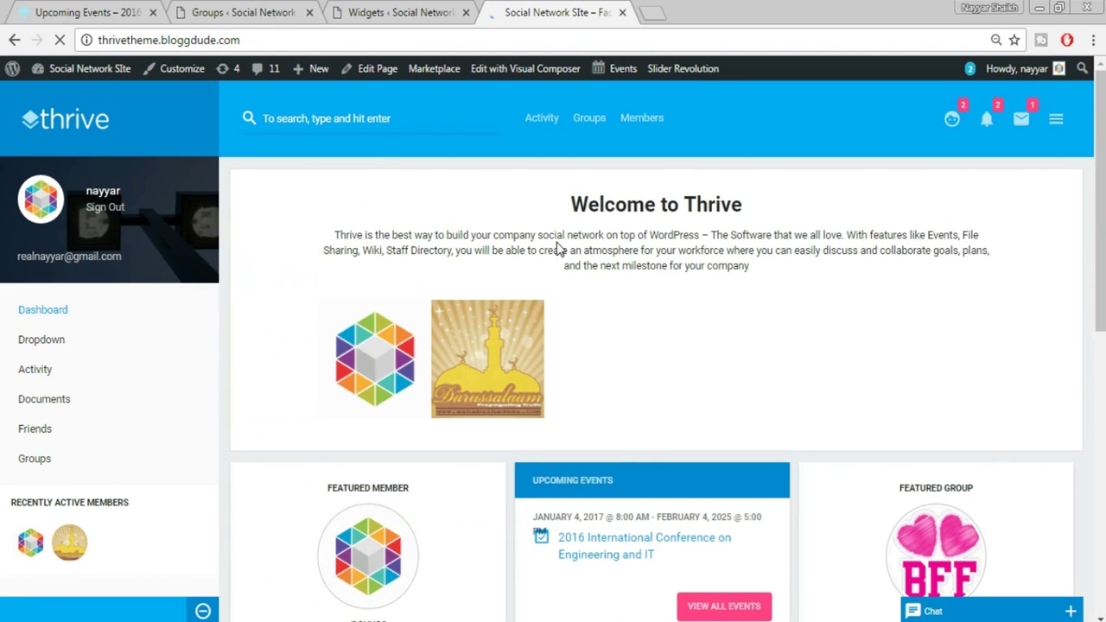
scroll(1021, 346, down, 1)
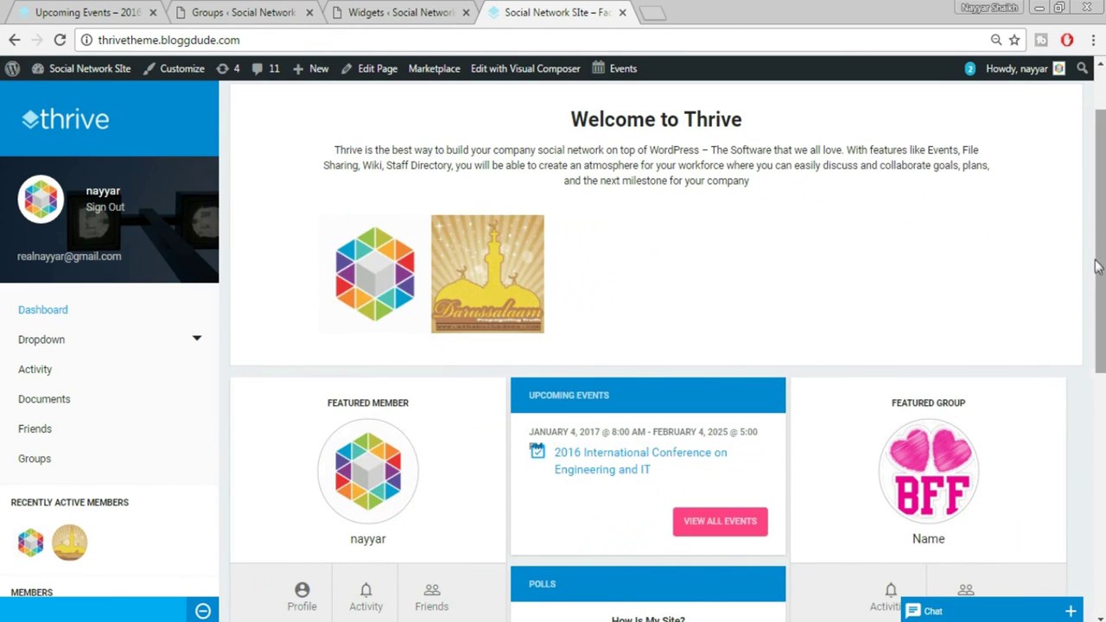
scroll(1096, 268, up, 1)
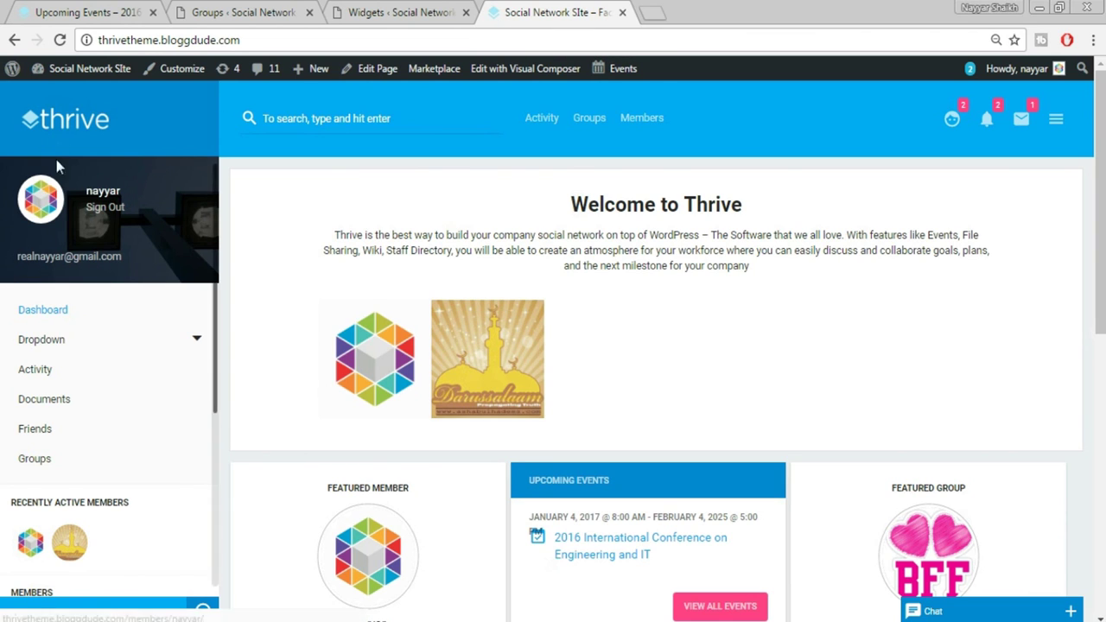
scroll(176, 230, down, 2)
scroll(205, 320, down, 1)
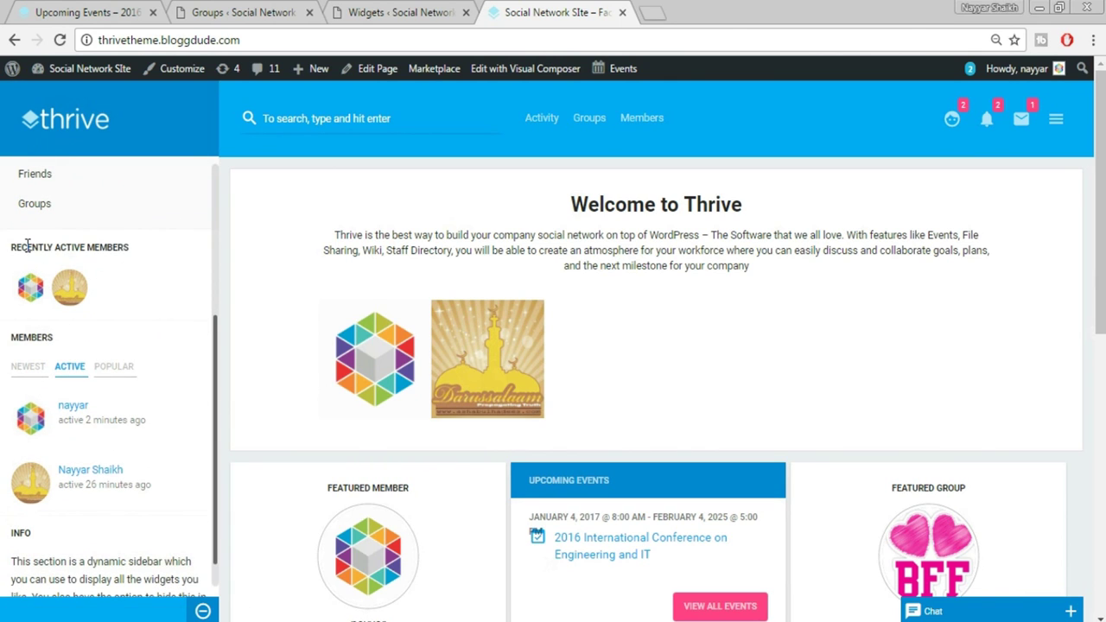
scroll(123, 277, down, 1)
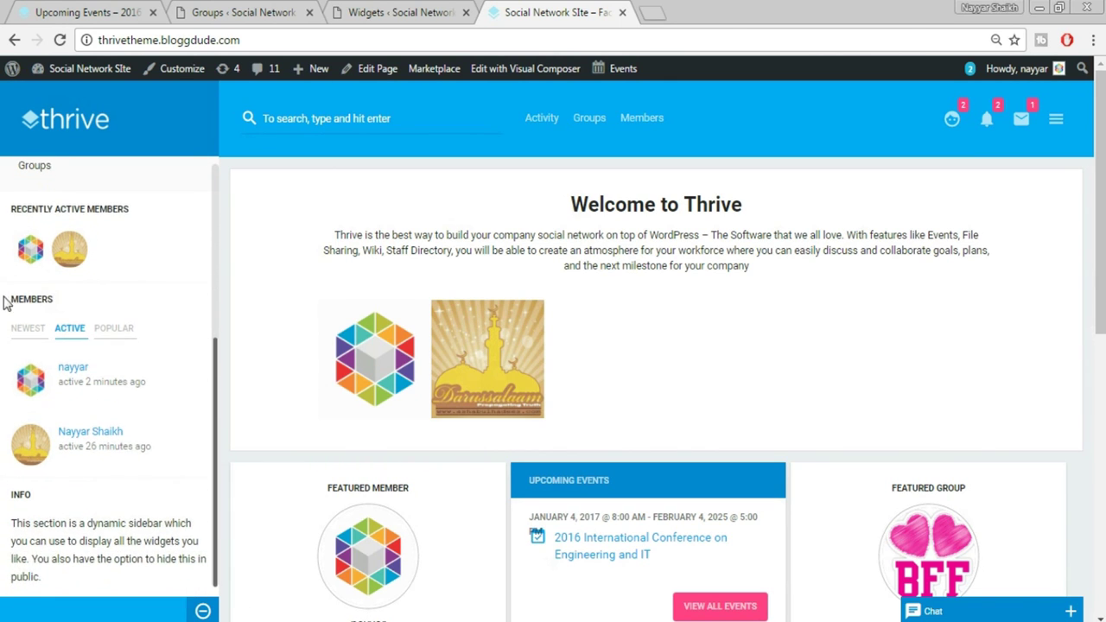
Inspect the sidebar's Info paragraph, then go back to the widgets admin page
drag(29, 521, 207, 577)
click(105, 553)
scroll(105, 545, up, 3)
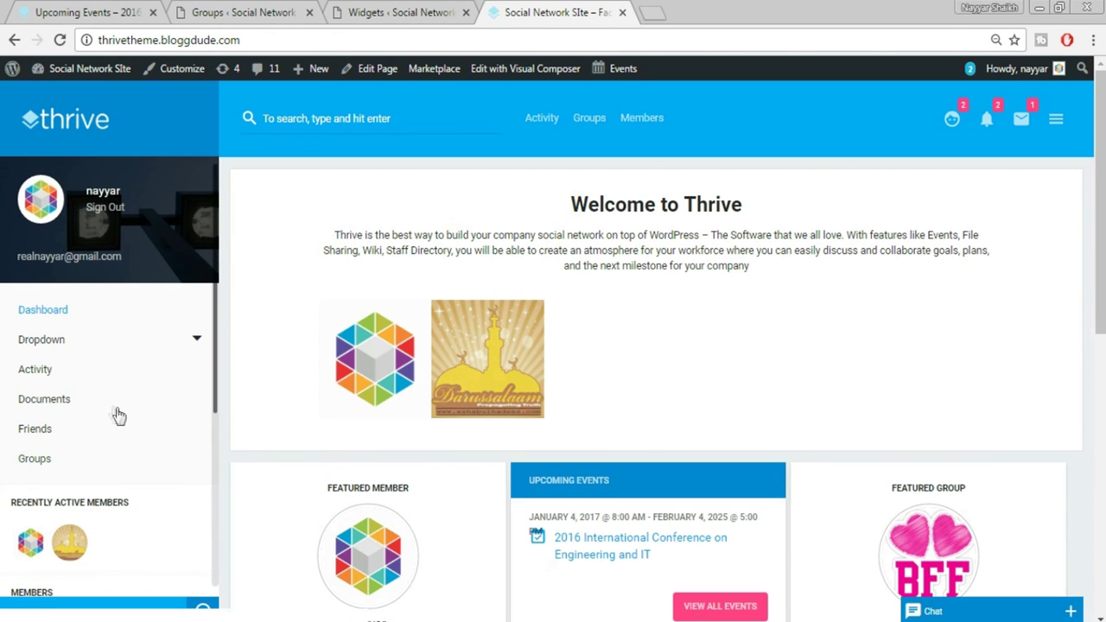
scroll(112, 411, down, 3)
scroll(93, 414, down, 2)
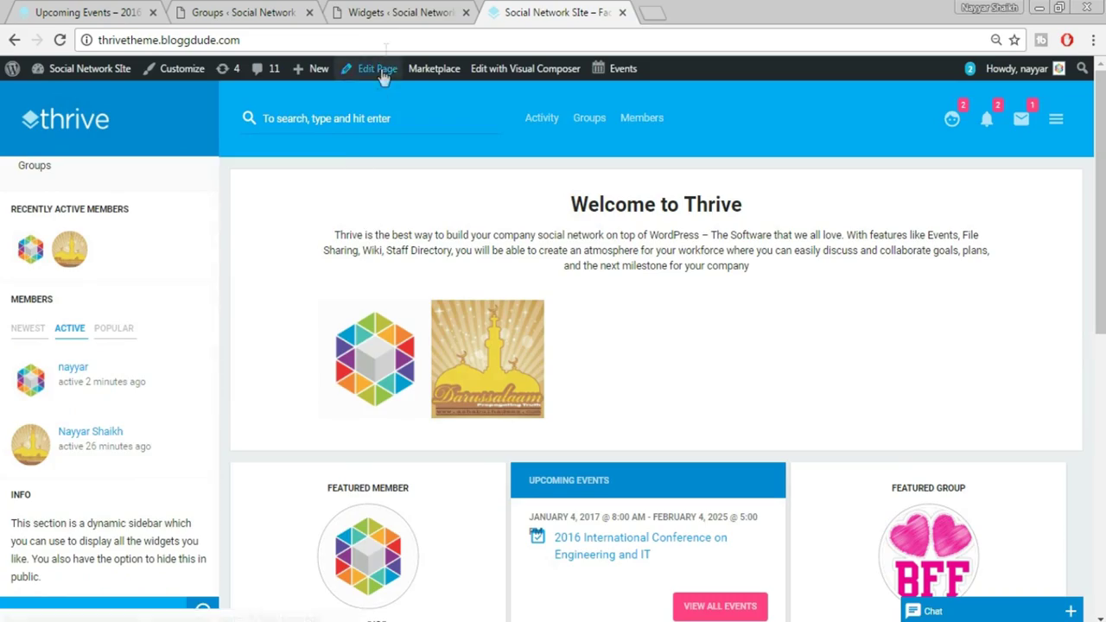
click(397, 12)
scroll(518, 346, up, 5)
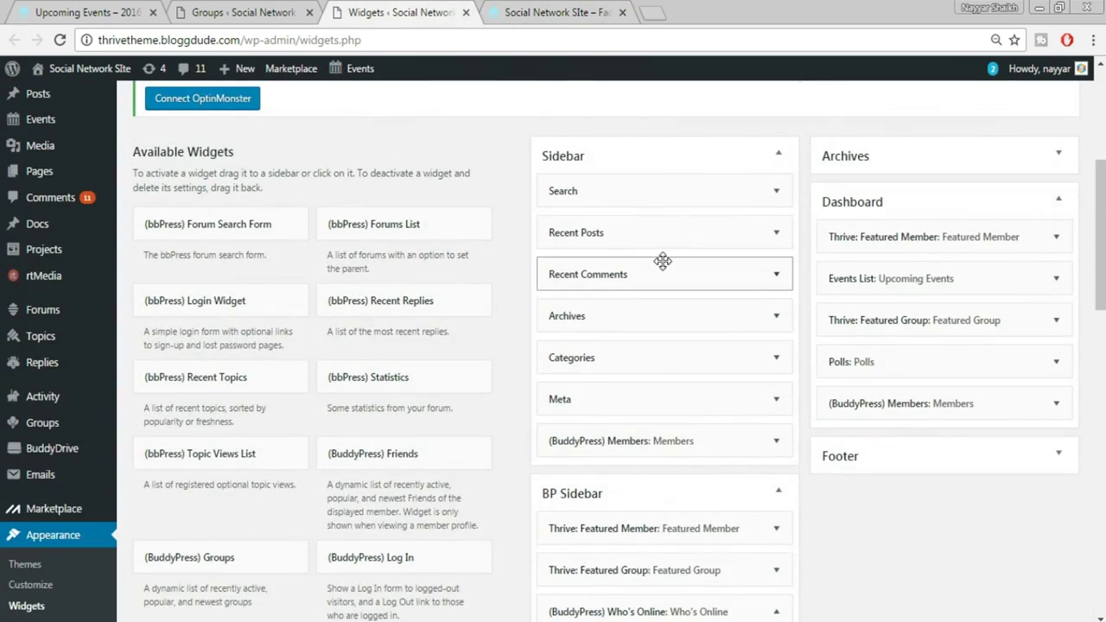
Collapse the BP Sidebar and expand the Sidenav Sidebar widget area
scroll(760, 302, down, 1)
scroll(787, 298, down, 2)
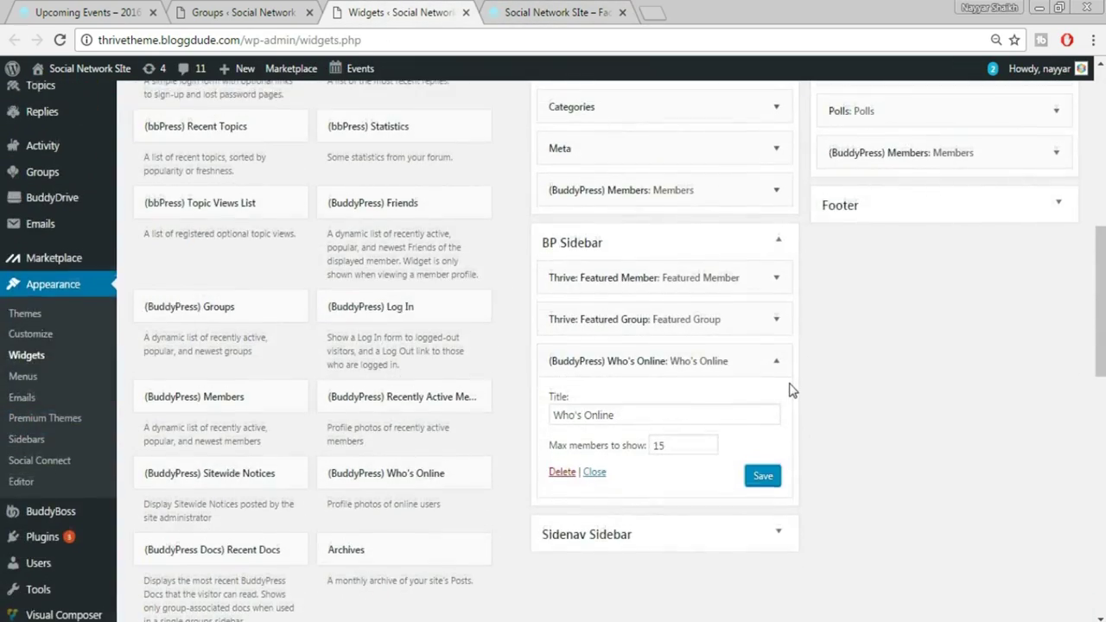
scroll(782, 324, up, 1)
click(777, 327)
scroll(775, 332, down, 1)
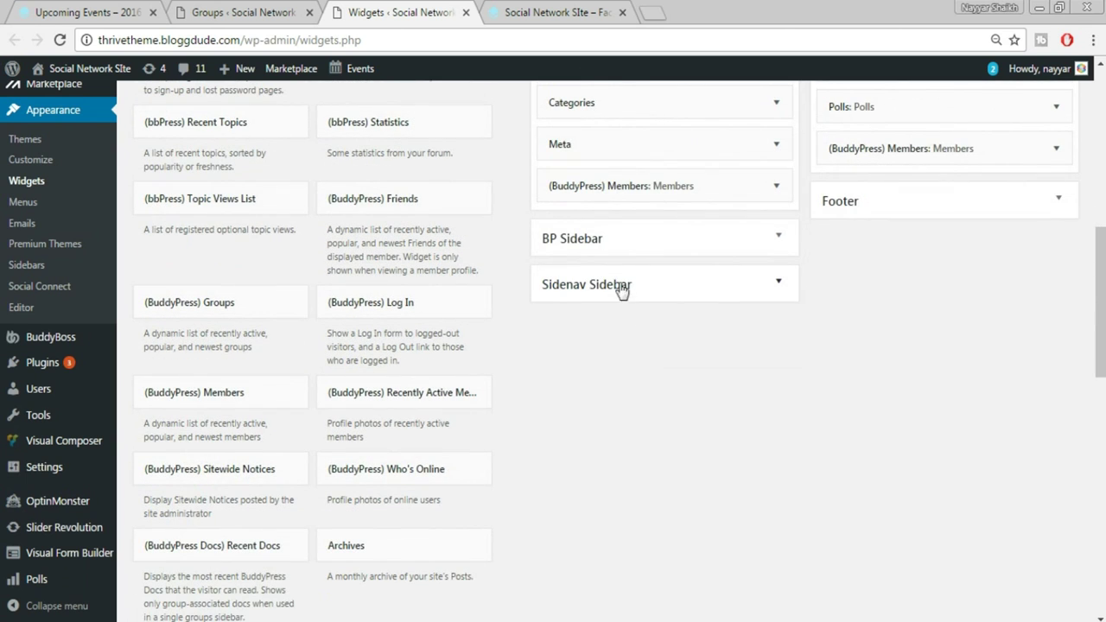
click(775, 286)
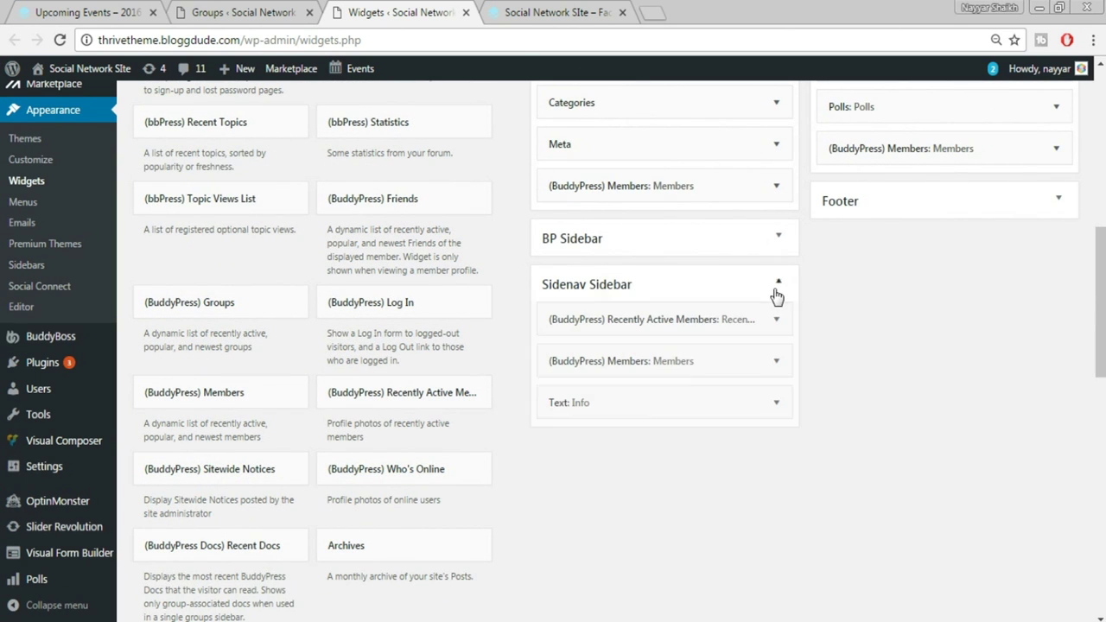
Delete the Recently Active Members widget from the Sidenav Sidebar
click(559, 11)
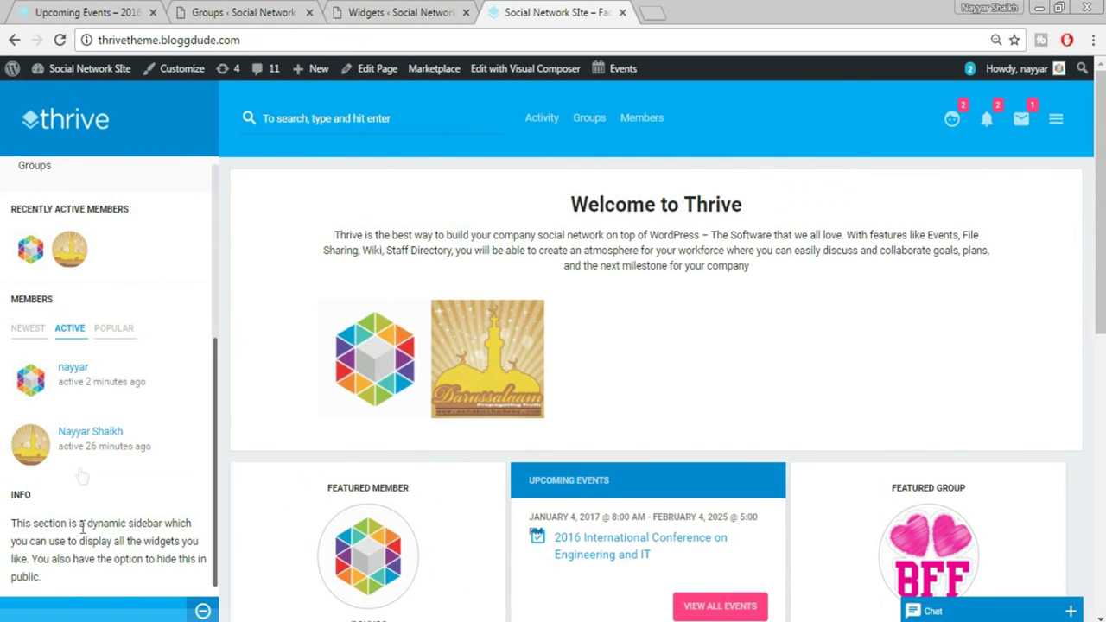
drag(12, 208, 144, 213)
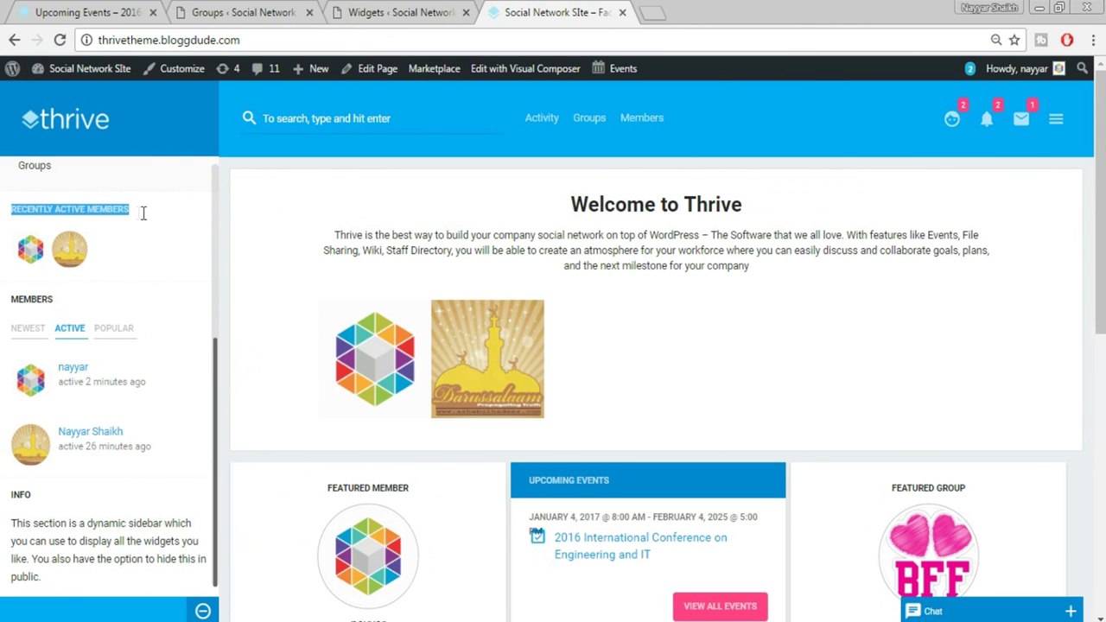
click(380, 12)
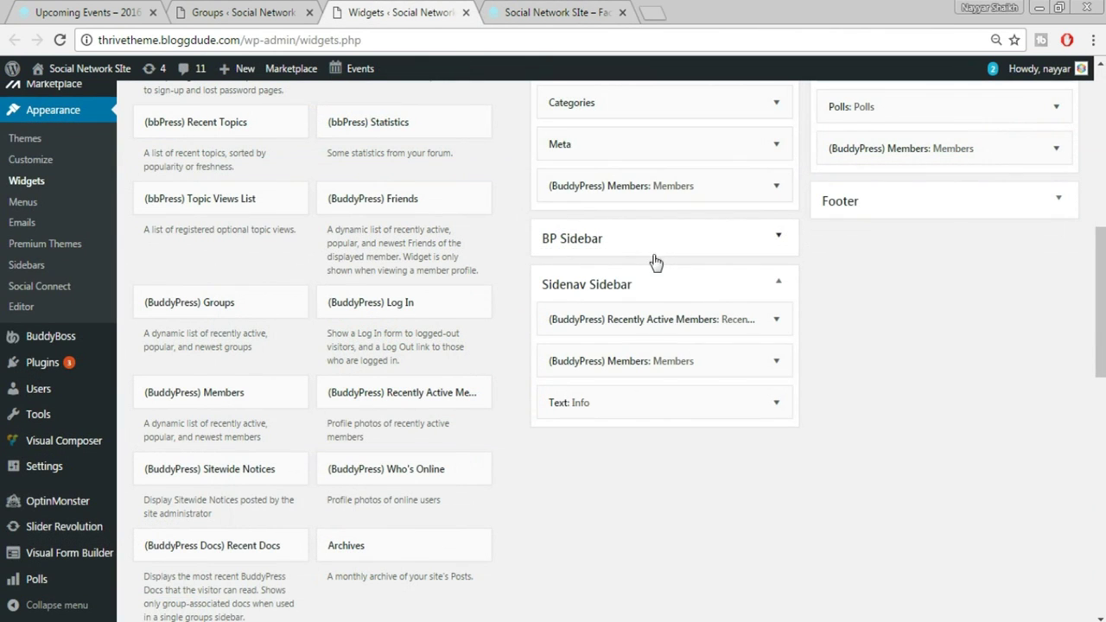
click(788, 323)
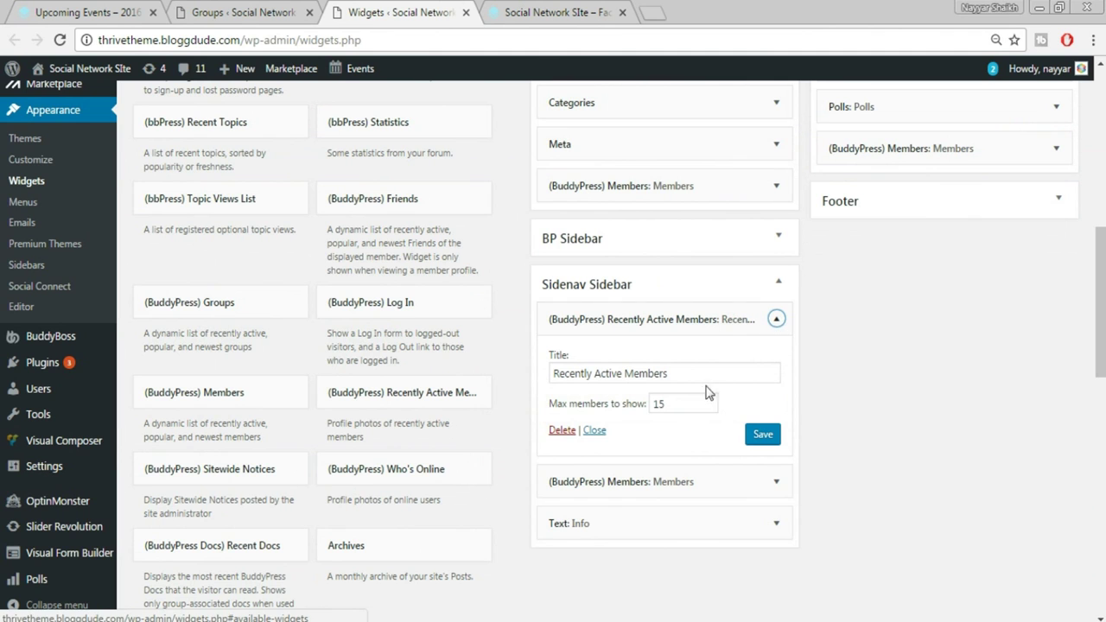
click(558, 12)
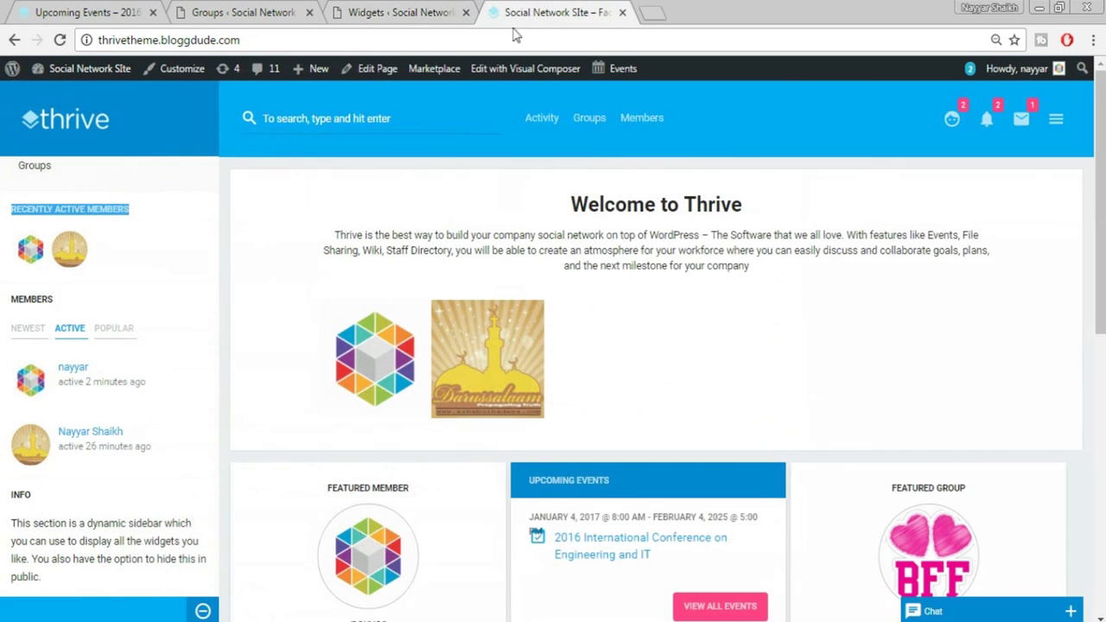
scroll(198, 173, up, 2)
click(456, 8)
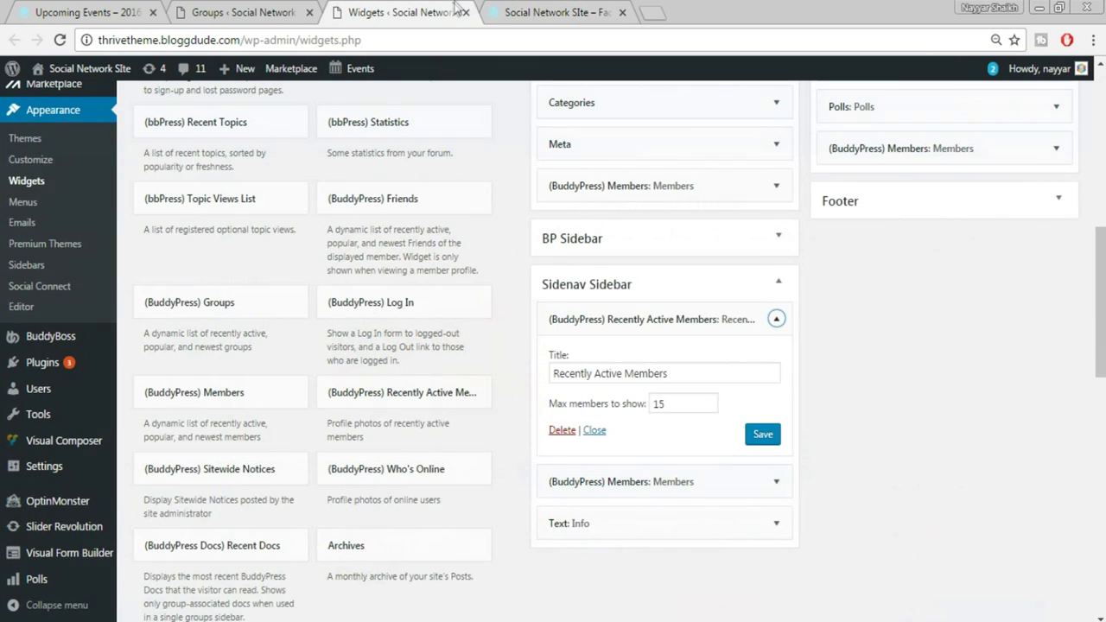
click(558, 430)
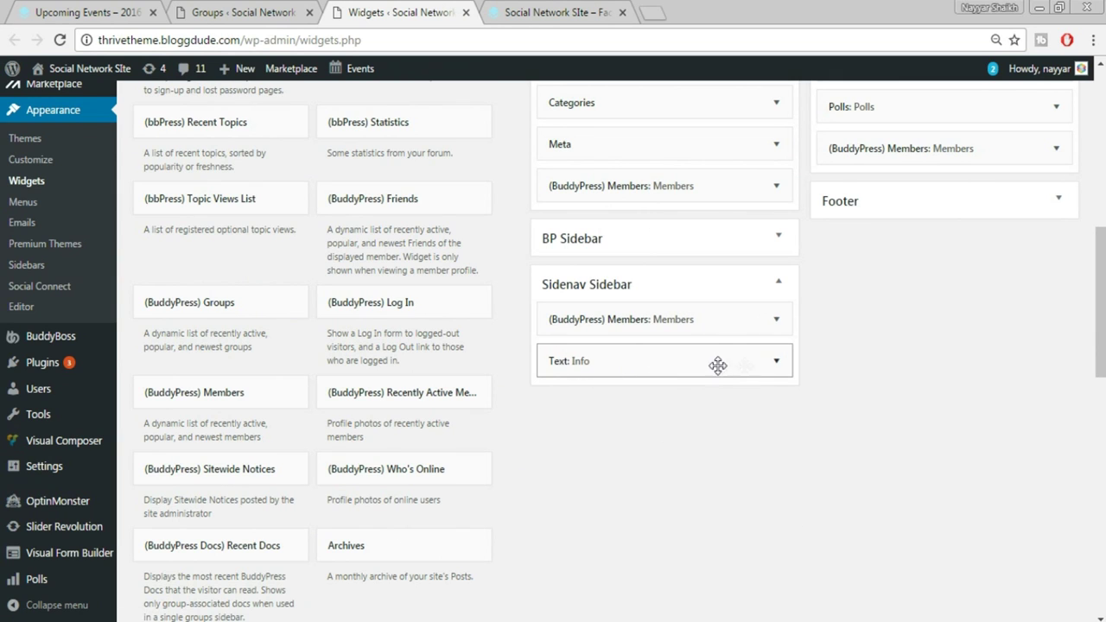
Delete the Info text widget from the Sidenav Sidebar
click(775, 362)
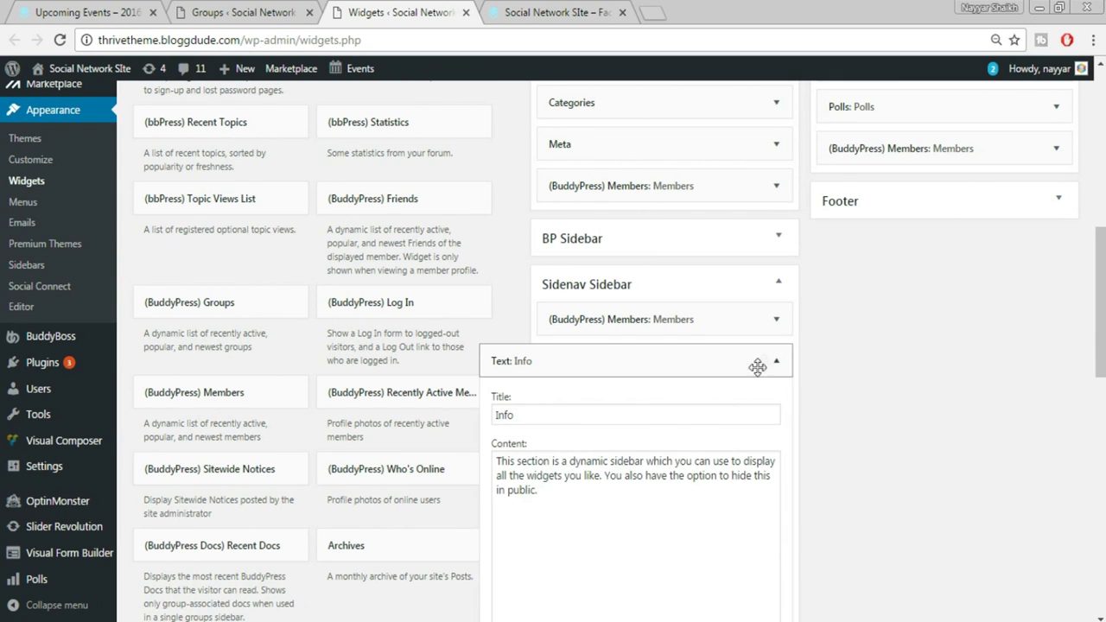
click(769, 374)
click(777, 363)
scroll(701, 403, down, 4)
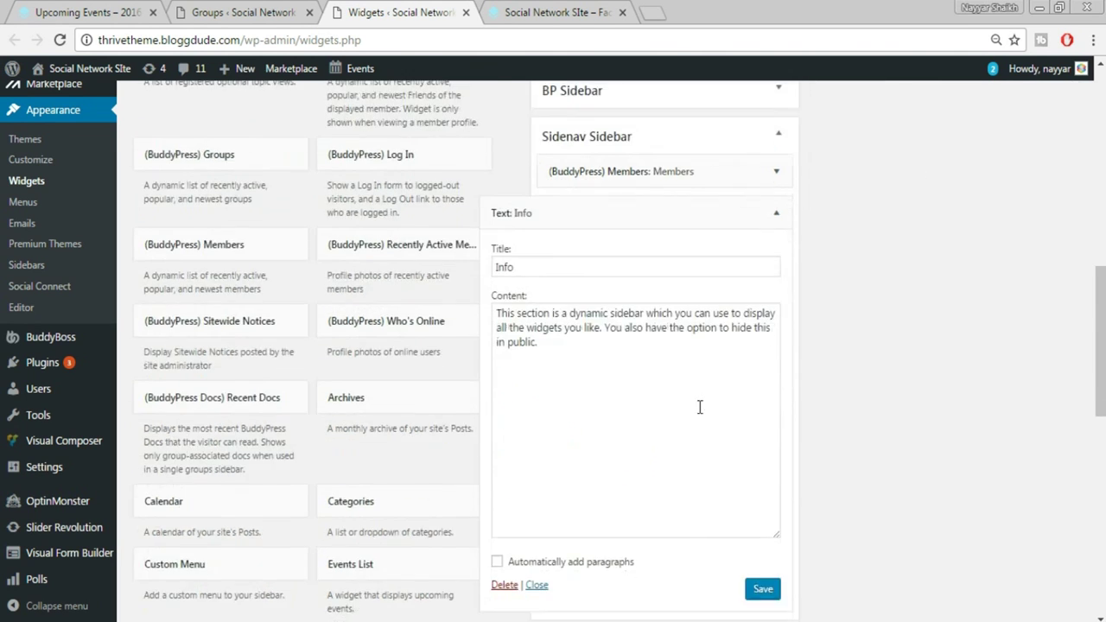
click(505, 395)
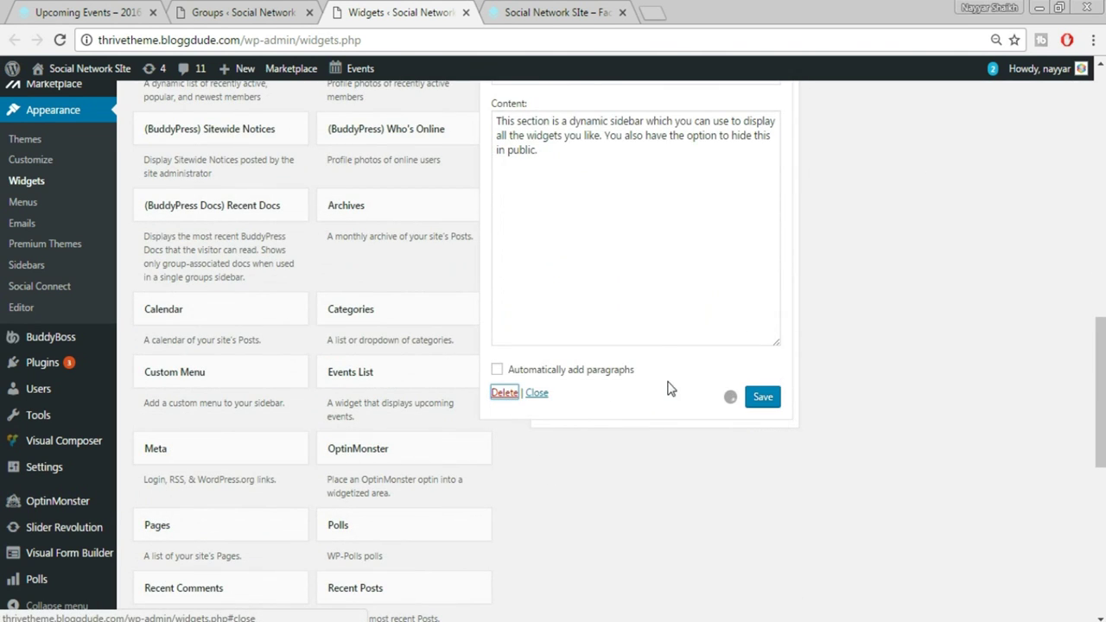
scroll(683, 389, up, 4)
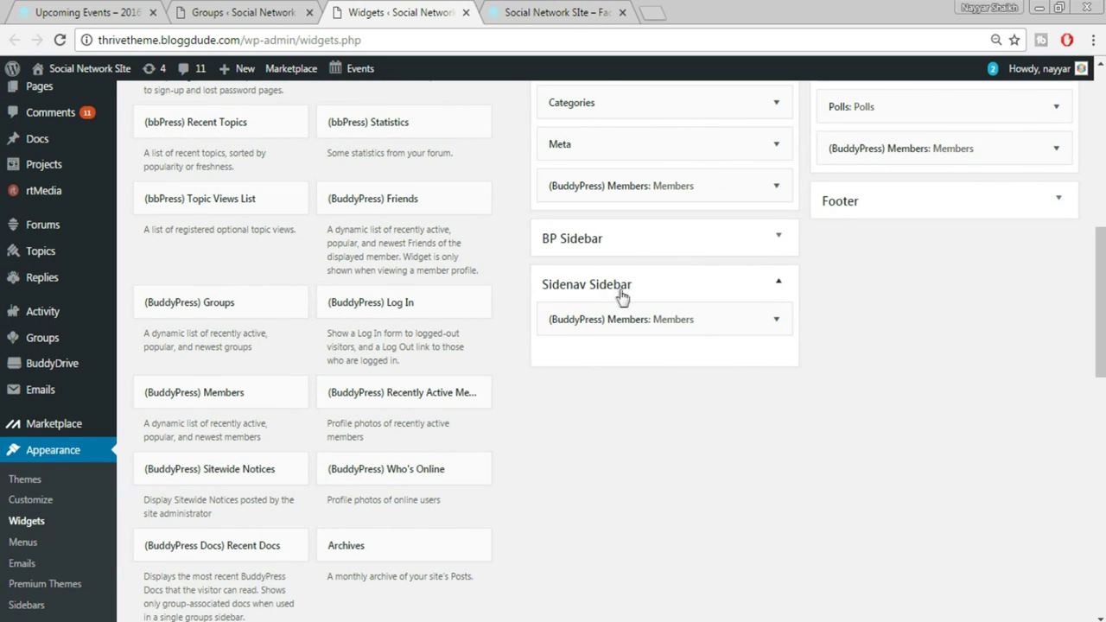
Reload the live front page and scroll through it to confirm the Sidenav shows only the Members widget
scroll(661, 307, up, 2)
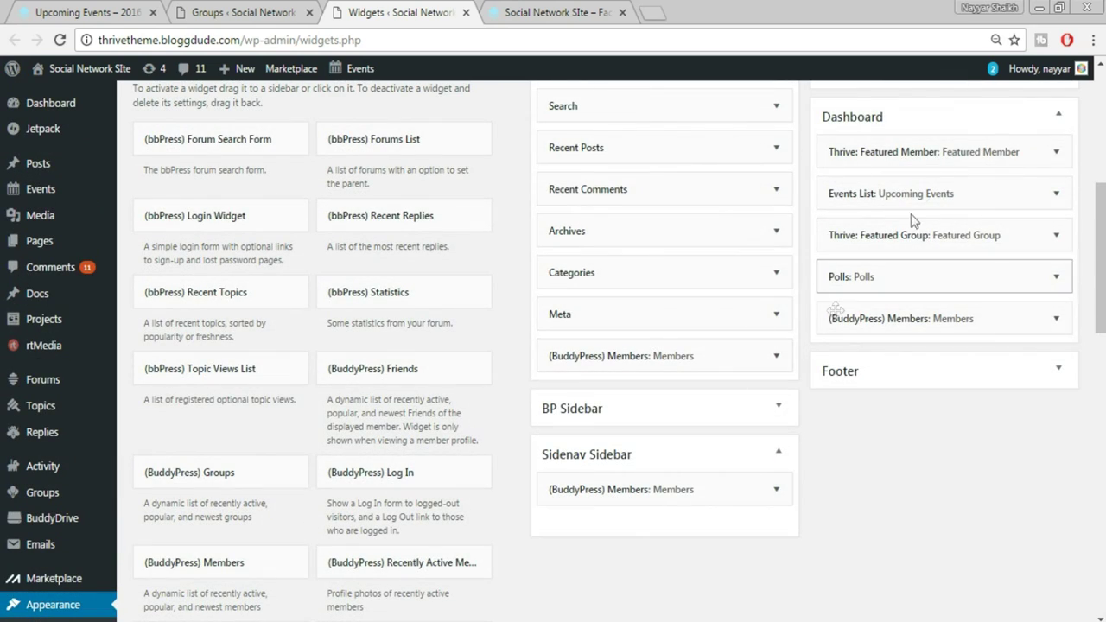
scroll(596, 251, up, 3)
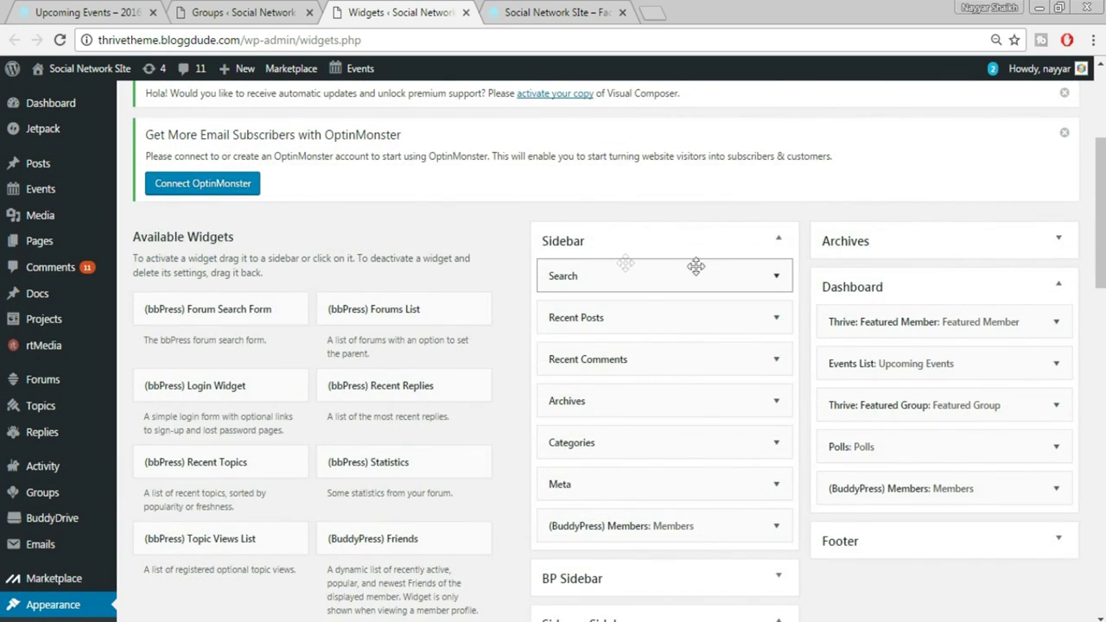
scroll(743, 279, down, 3)
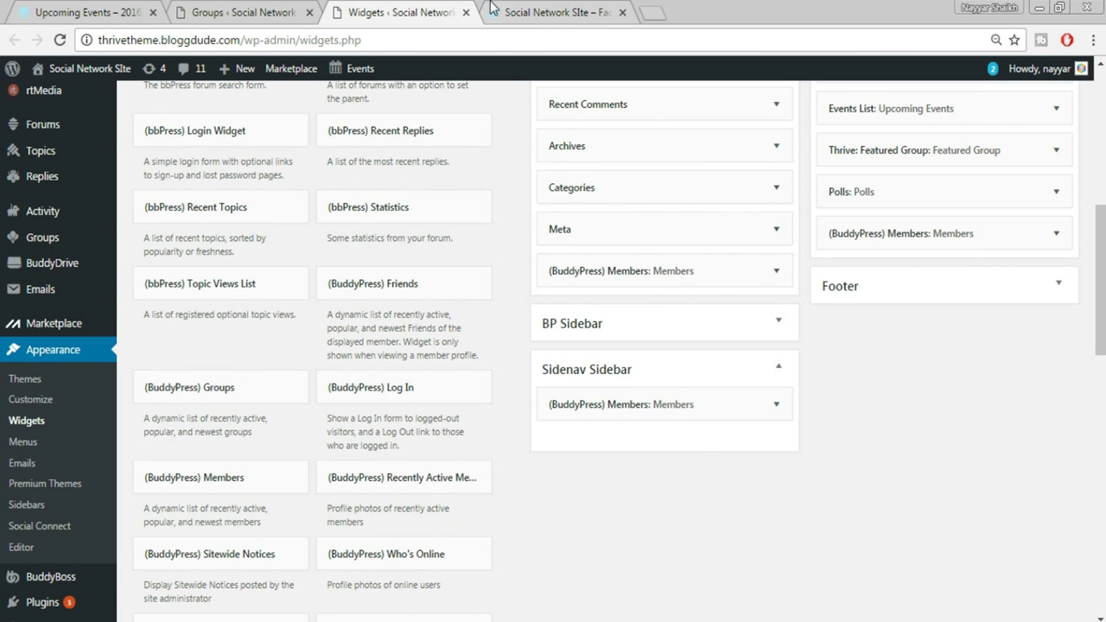
click(544, 12)
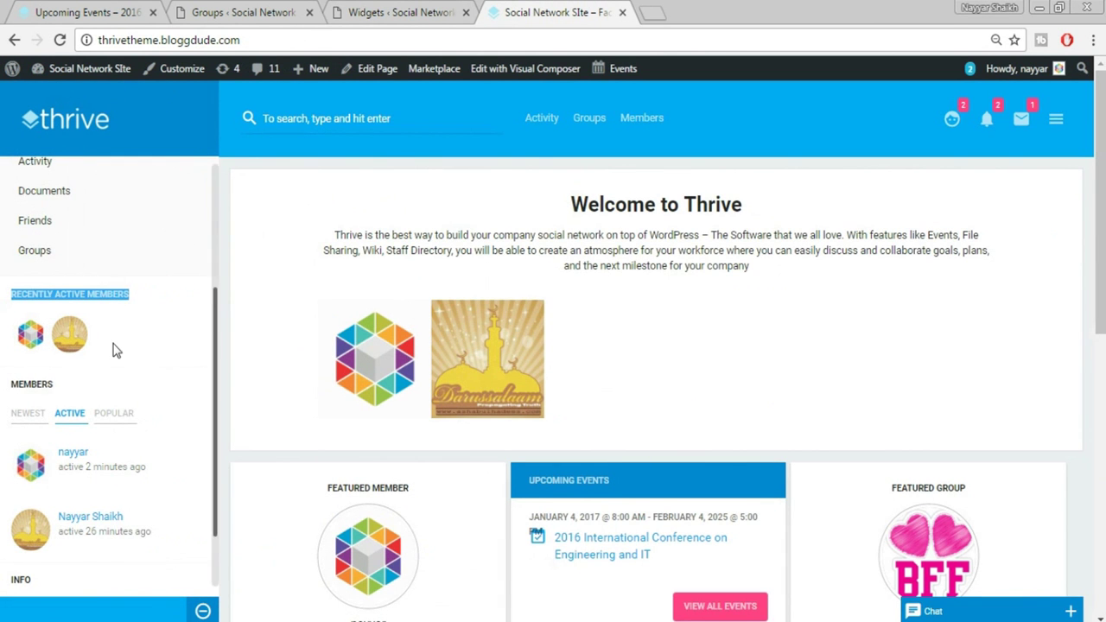
scroll(112, 350, down, 1)
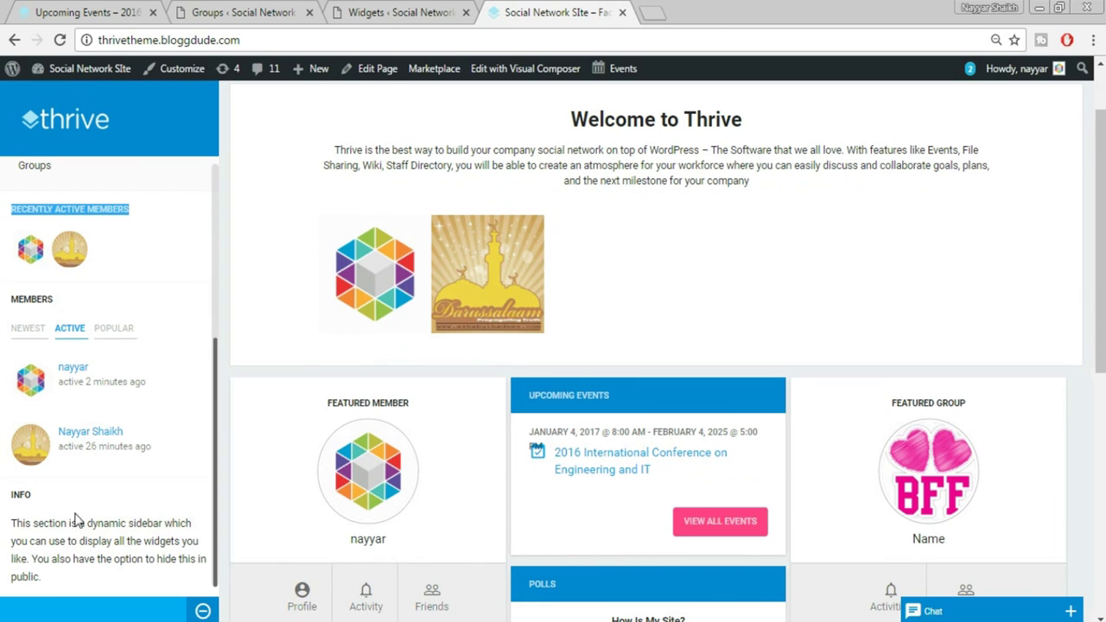
click(269, 35)
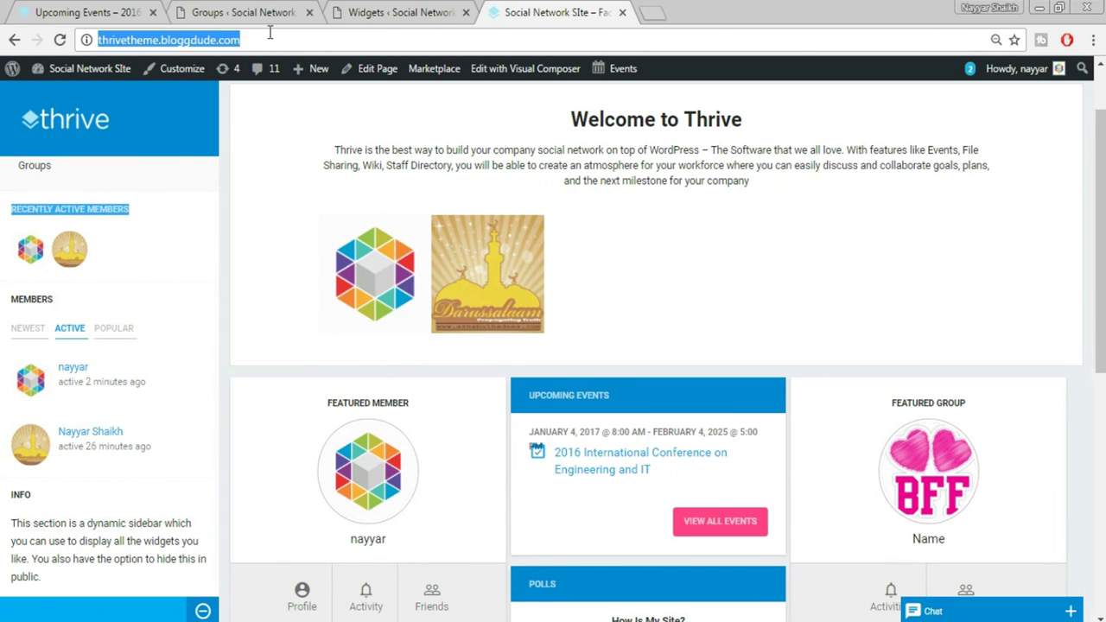
key(Return)
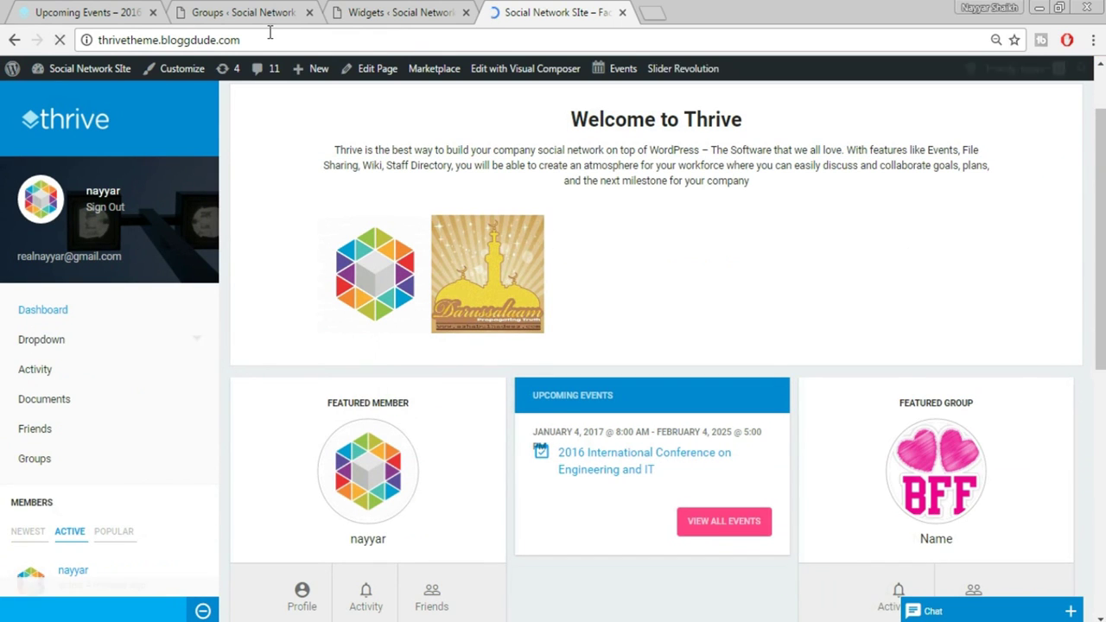
scroll(148, 288, down, 3)
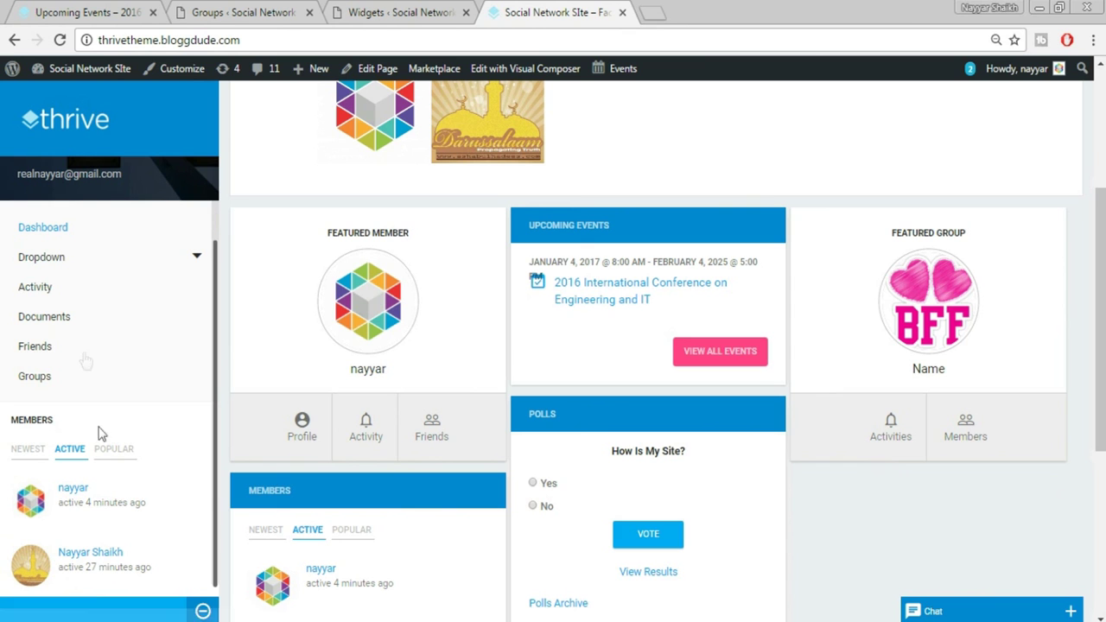
scroll(96, 424, up, 4)
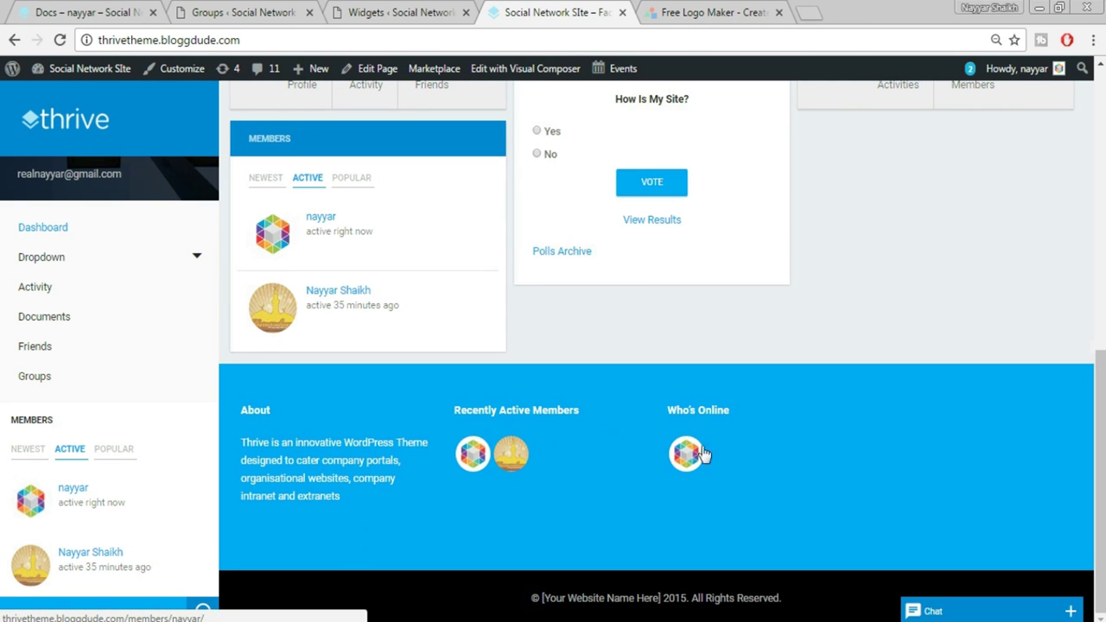
click(406, 13)
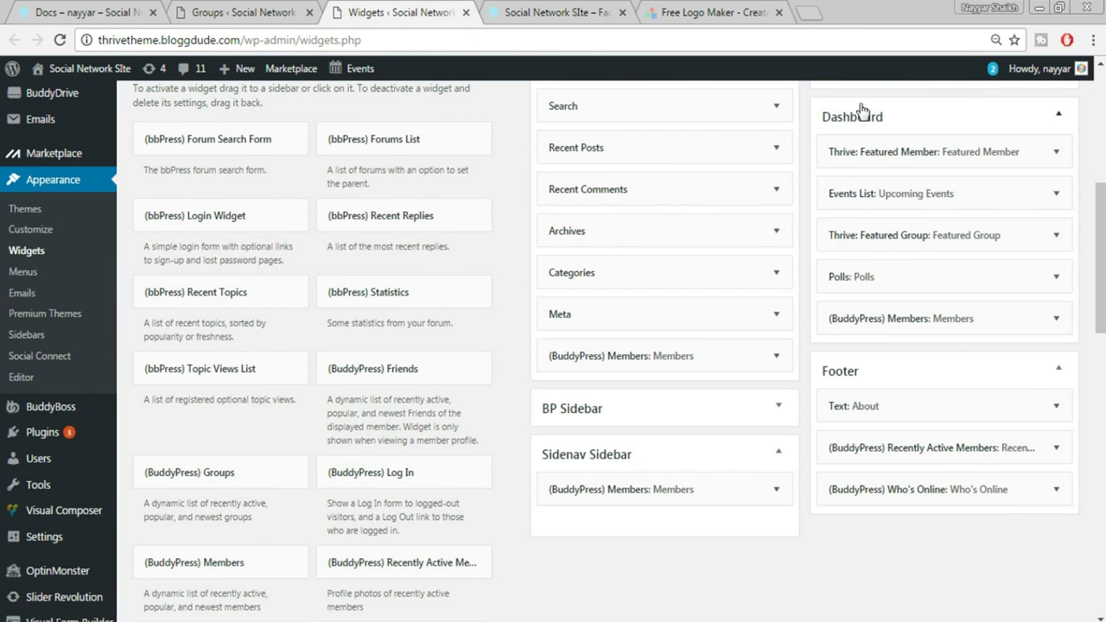
scroll(999, 298, up, 2)
scroll(951, 294, down, 3)
click(895, 286)
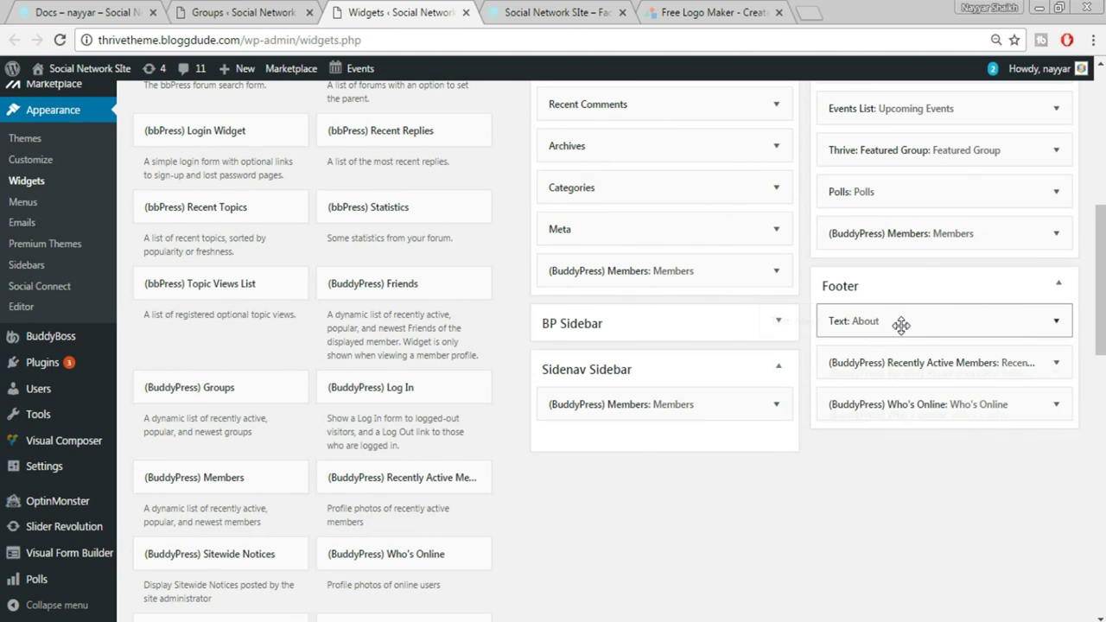
click(901, 323)
click(901, 323)
click(820, 325)
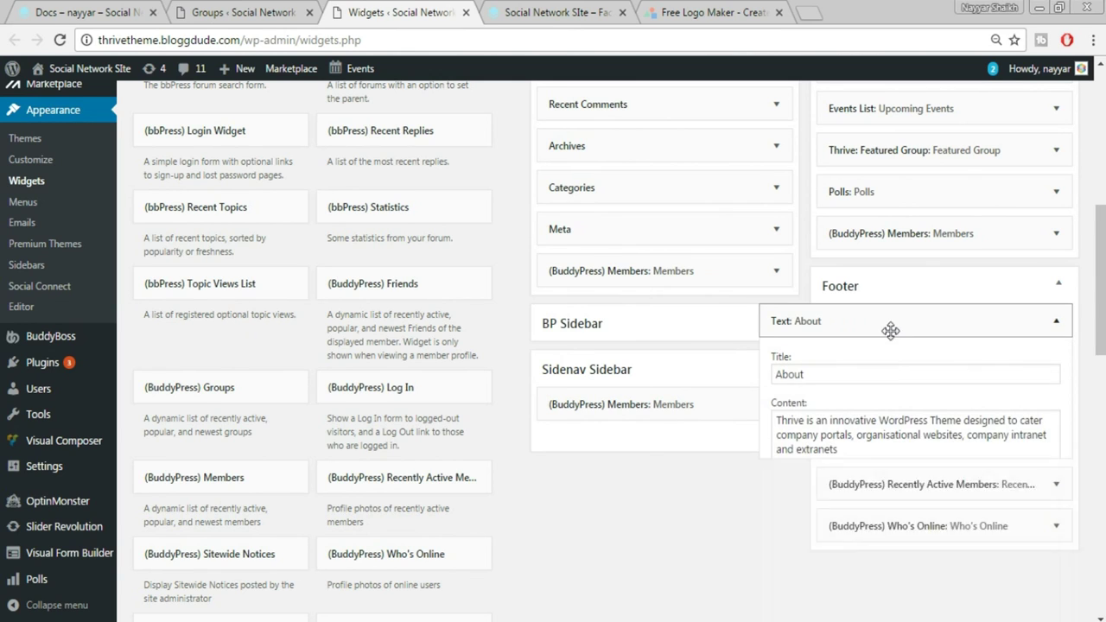
drag(883, 476, 753, 391)
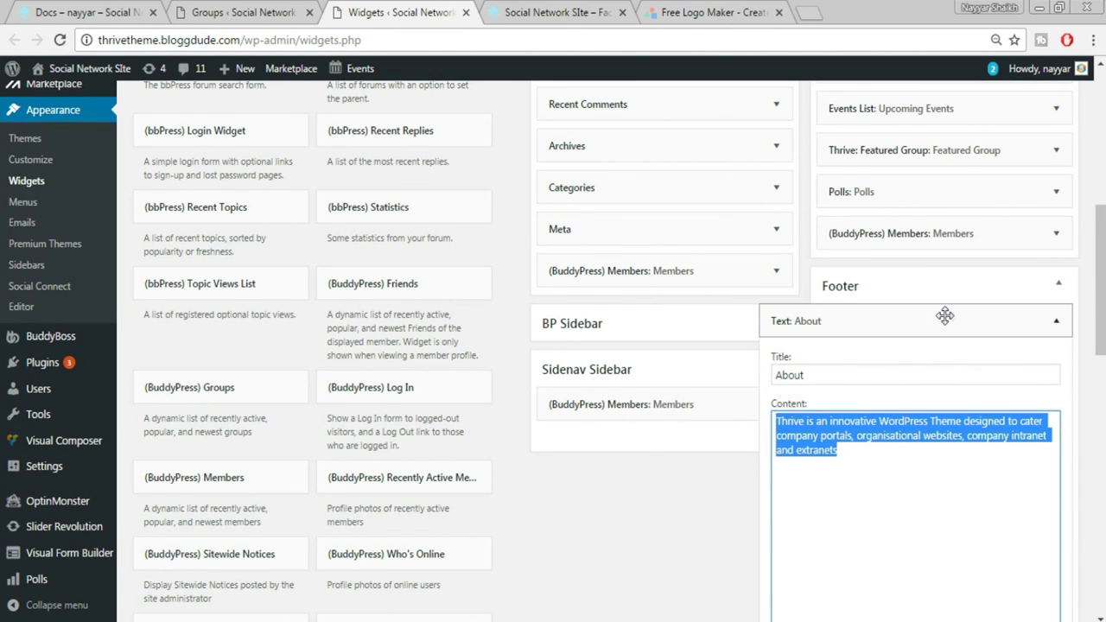
click(945, 321)
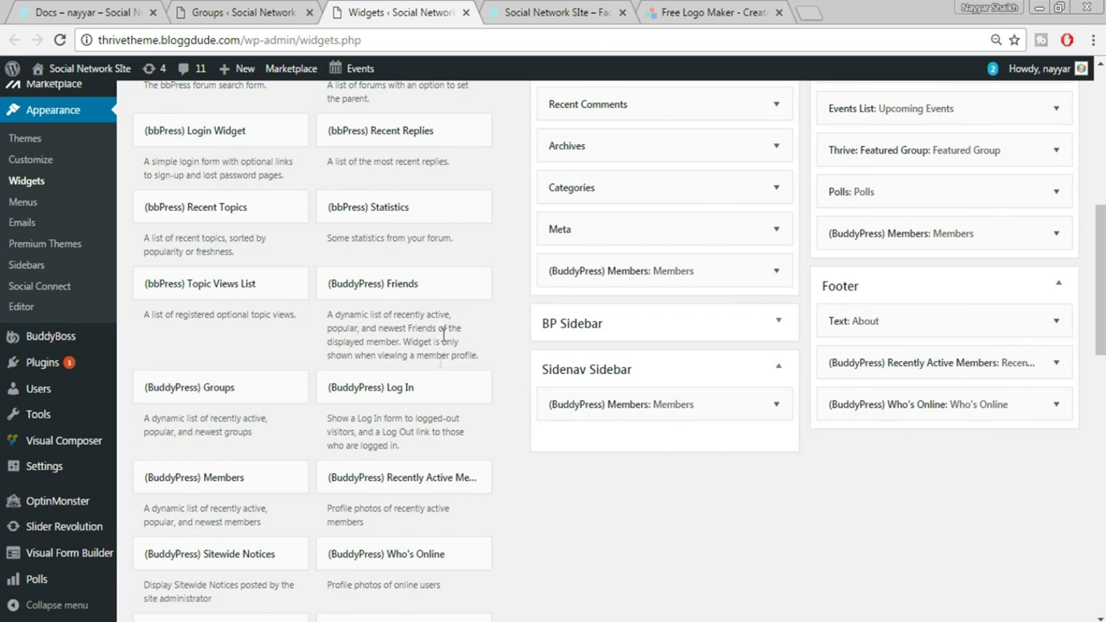
scroll(441, 383, down, 4)
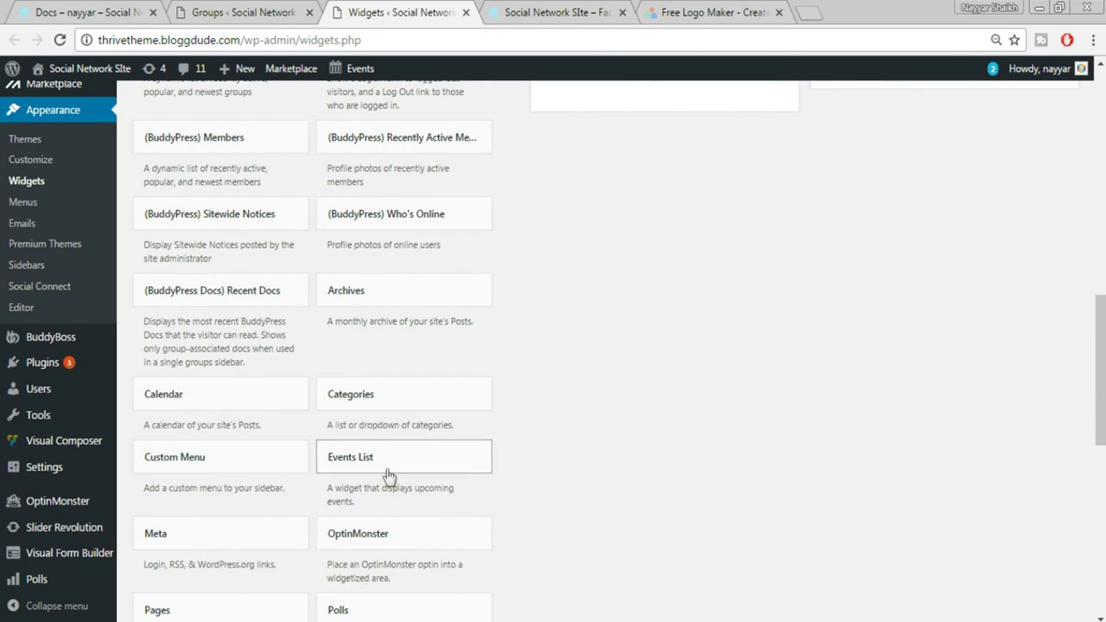
scroll(402, 553, down, 2)
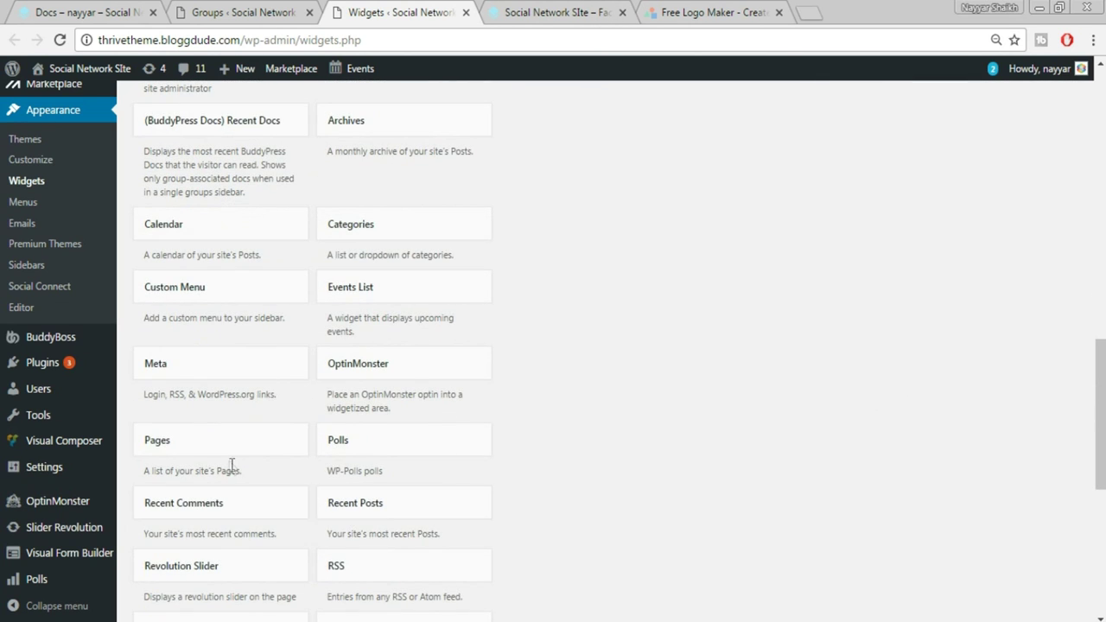
click(558, 12)
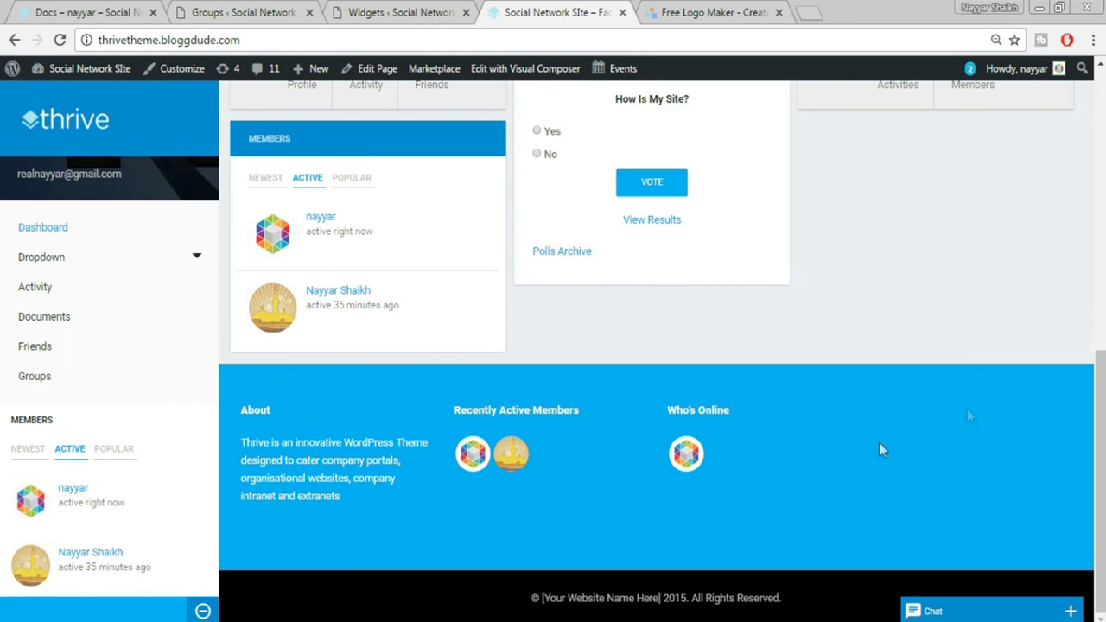
click(432, 10)
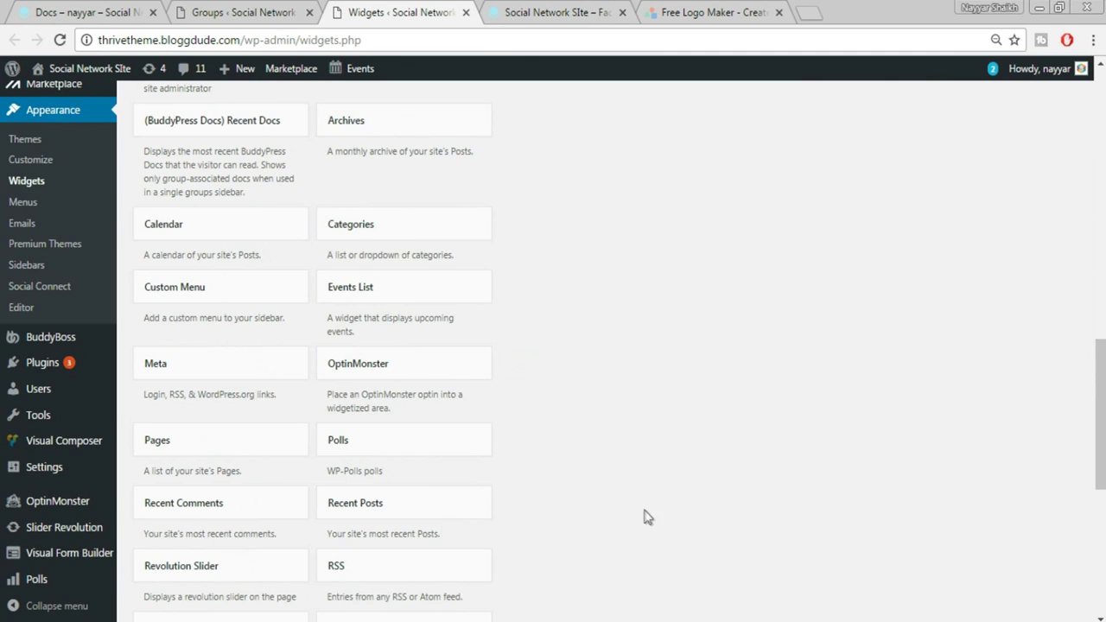
scroll(657, 523, up, 5)
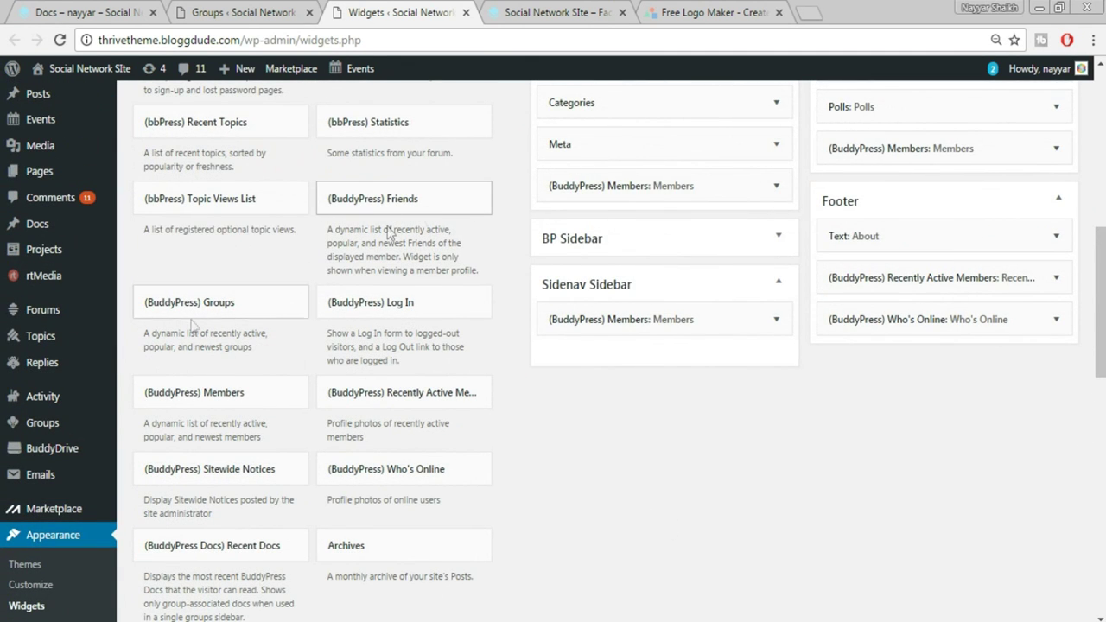
Add the (BuddyPress) Groups widget to the Footer widget area
click(260, 311)
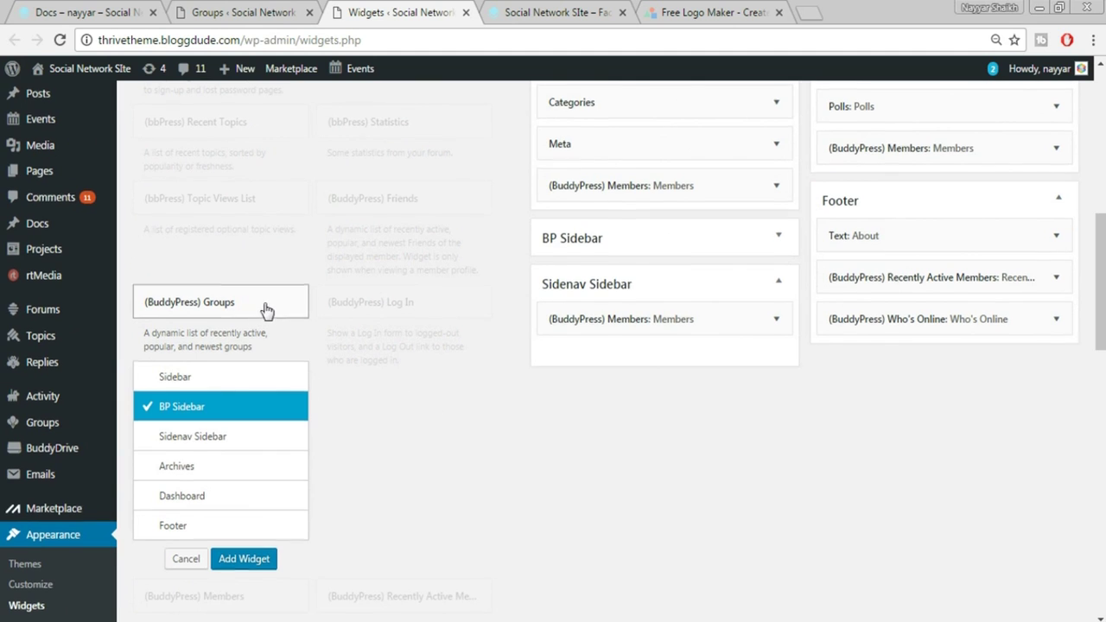
scroll(266, 315, down, 2)
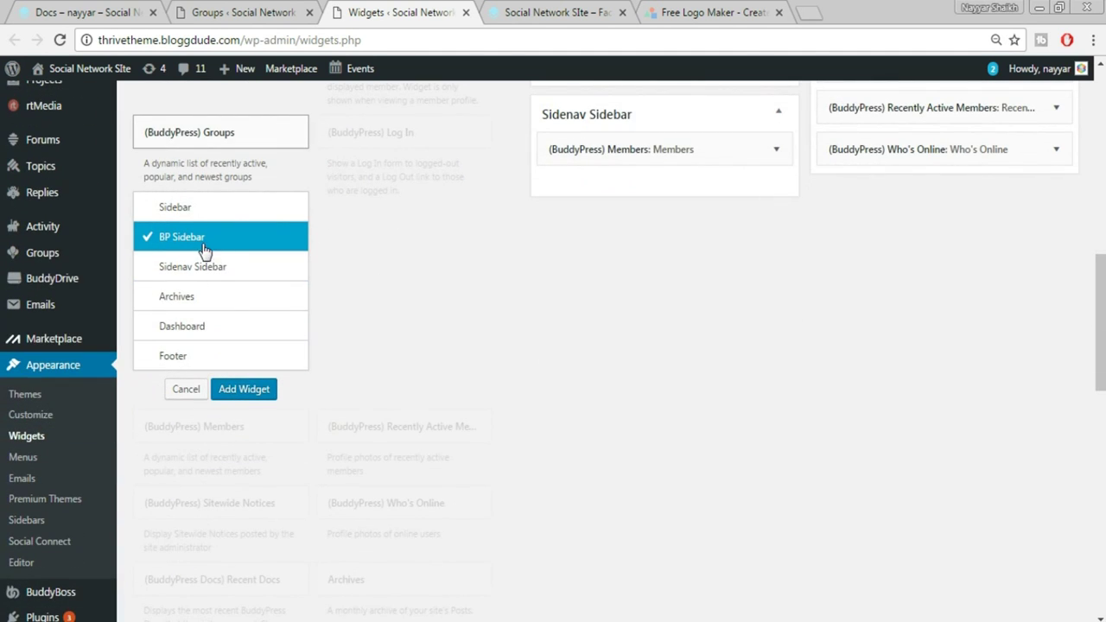
click(202, 358)
click(261, 396)
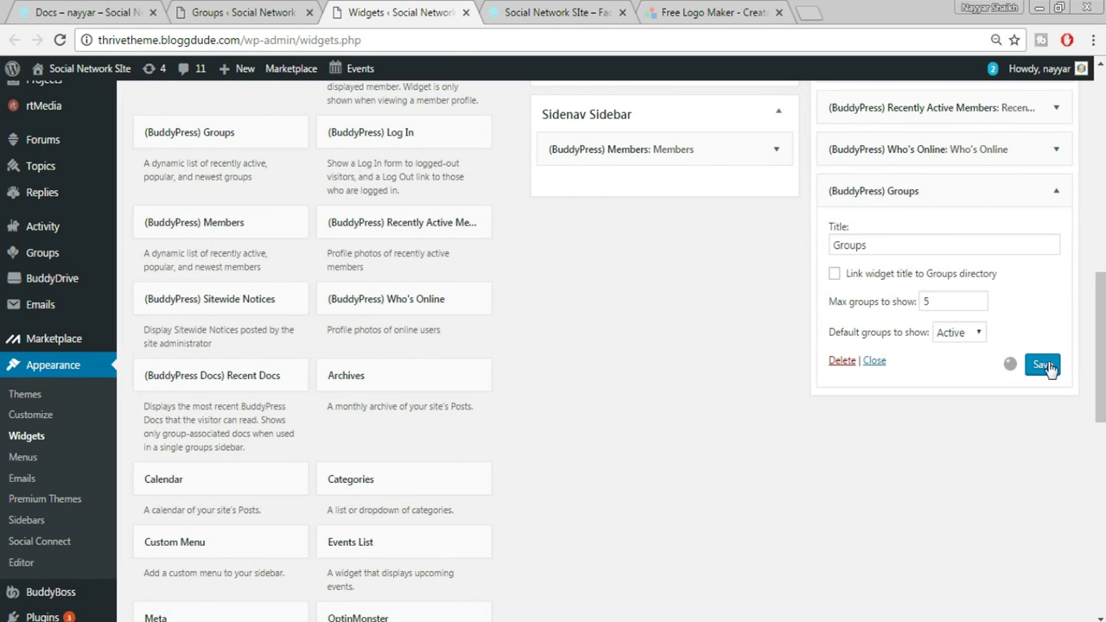
Reload the live front page to show the new Groups footer column
click(540, 12)
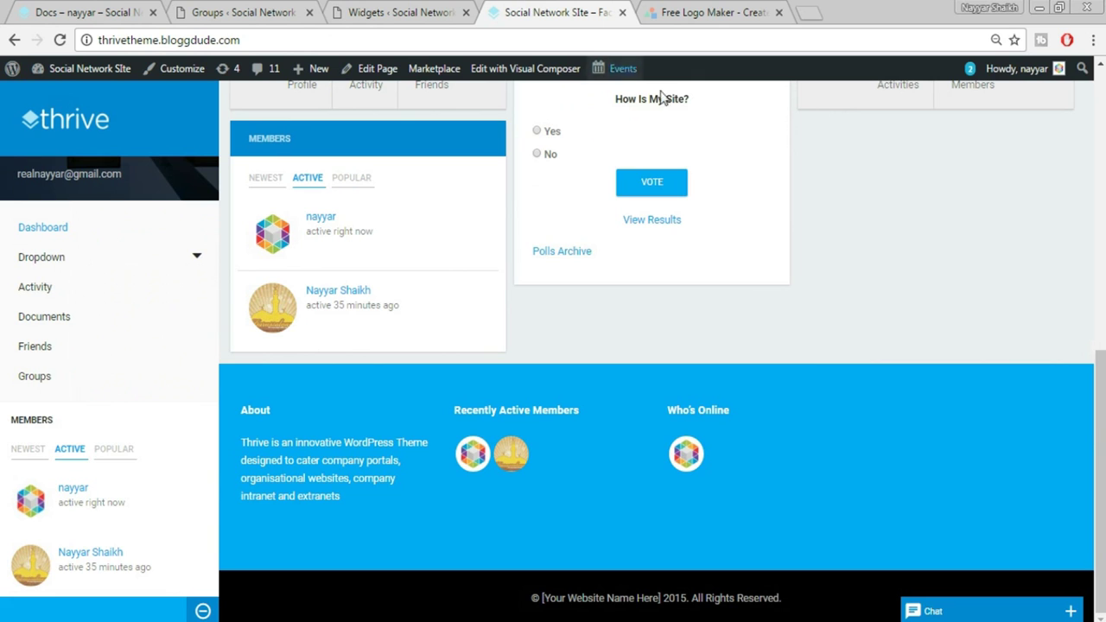
click(633, 41)
key(Return)
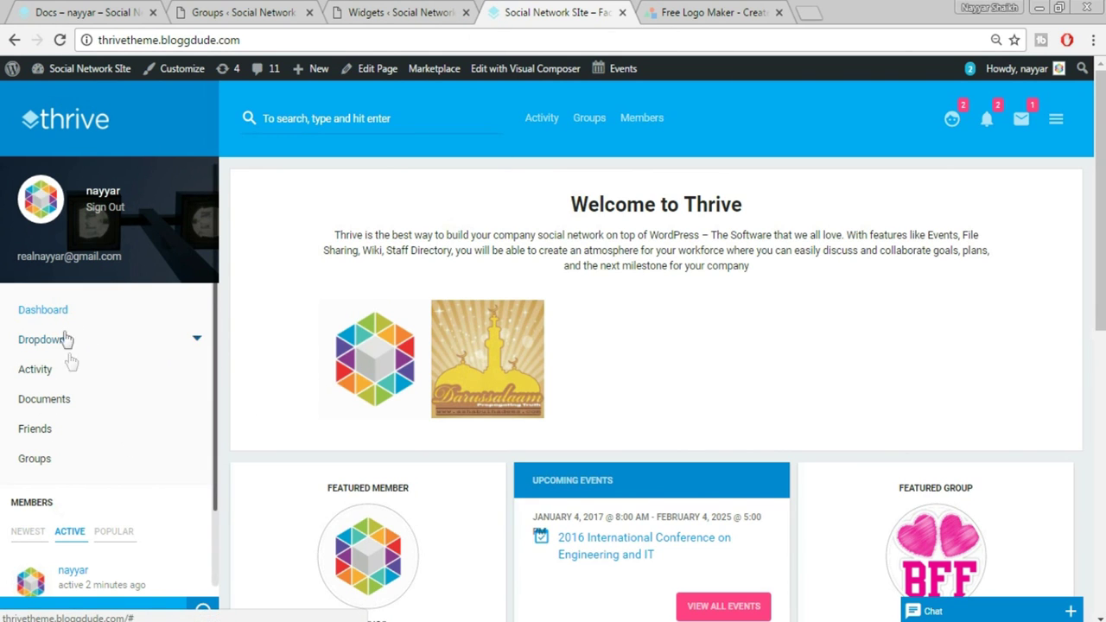
Expand and collapse the side navigation's Dropdown submenu, then launch the site Customizer
click(197, 342)
click(197, 341)
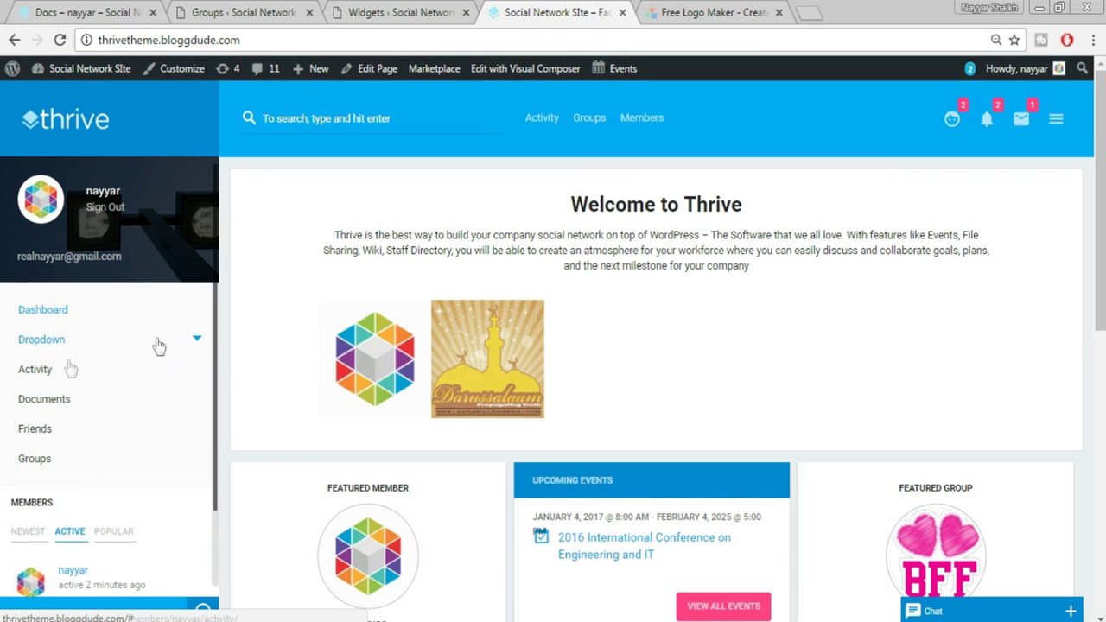
scroll(64, 372, down, 1)
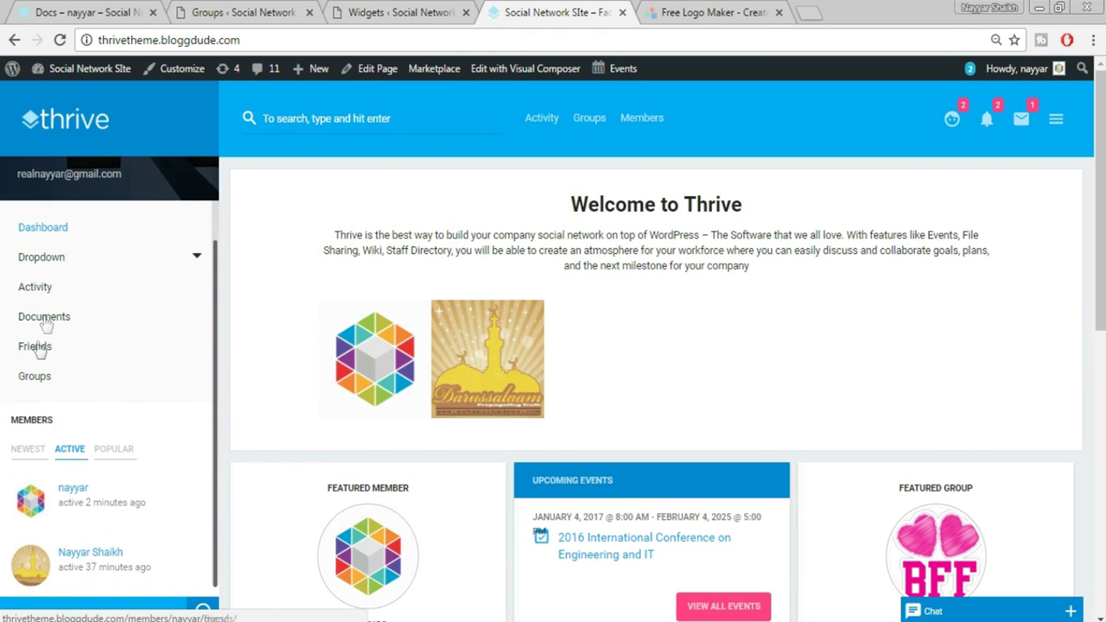
scroll(84, 316, up, 1)
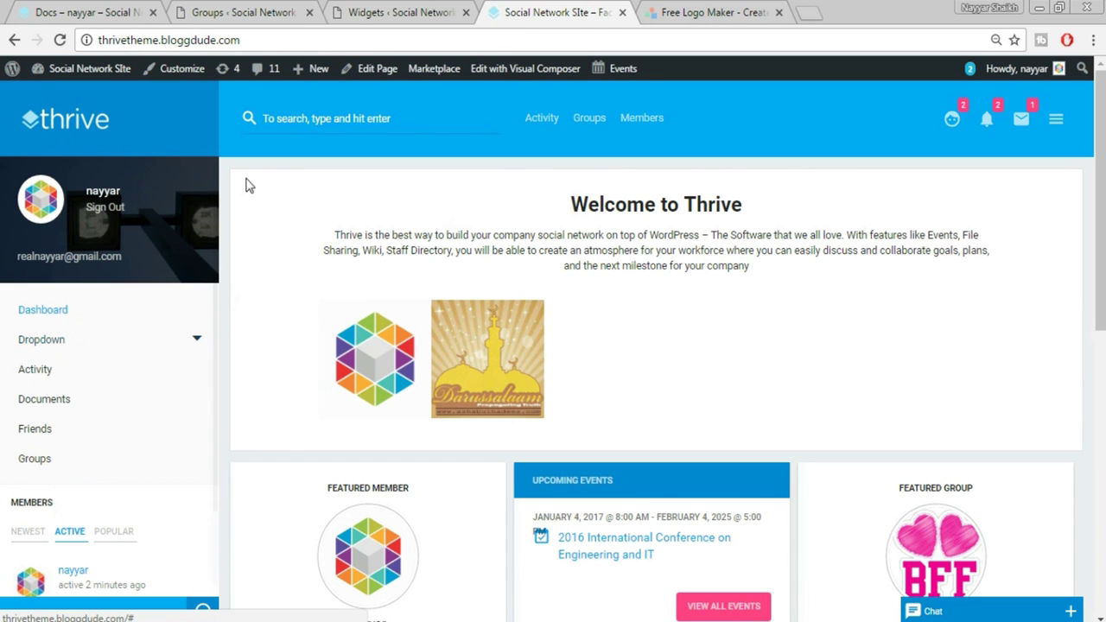
click(185, 71)
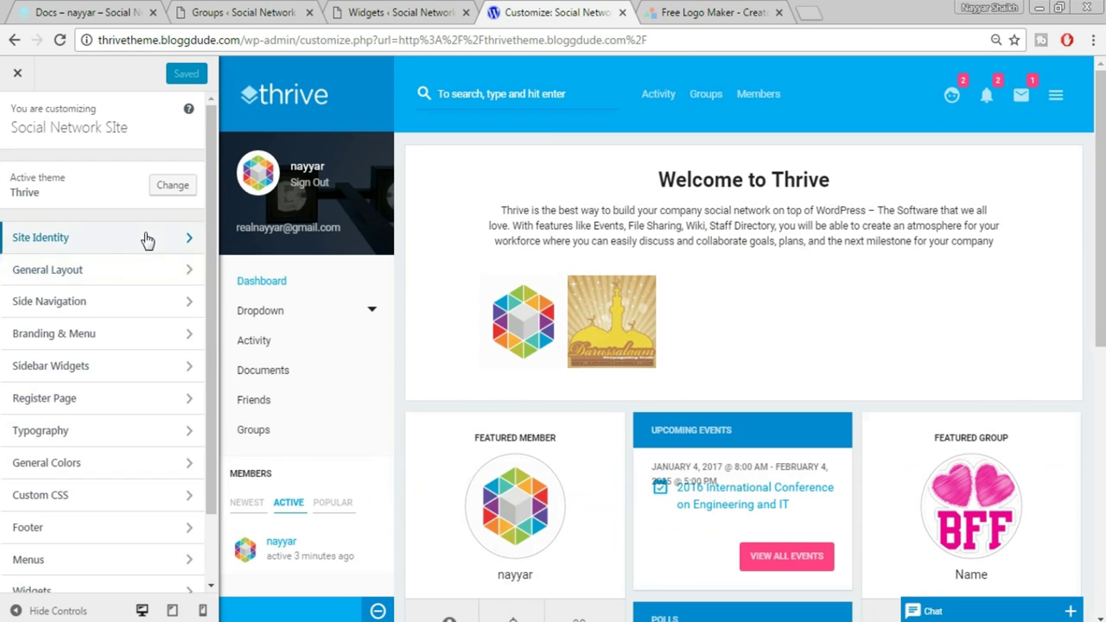
In Site Identity, set the Site Icon to the cropped 512×512 WordPress W image from the Media Library
click(147, 240)
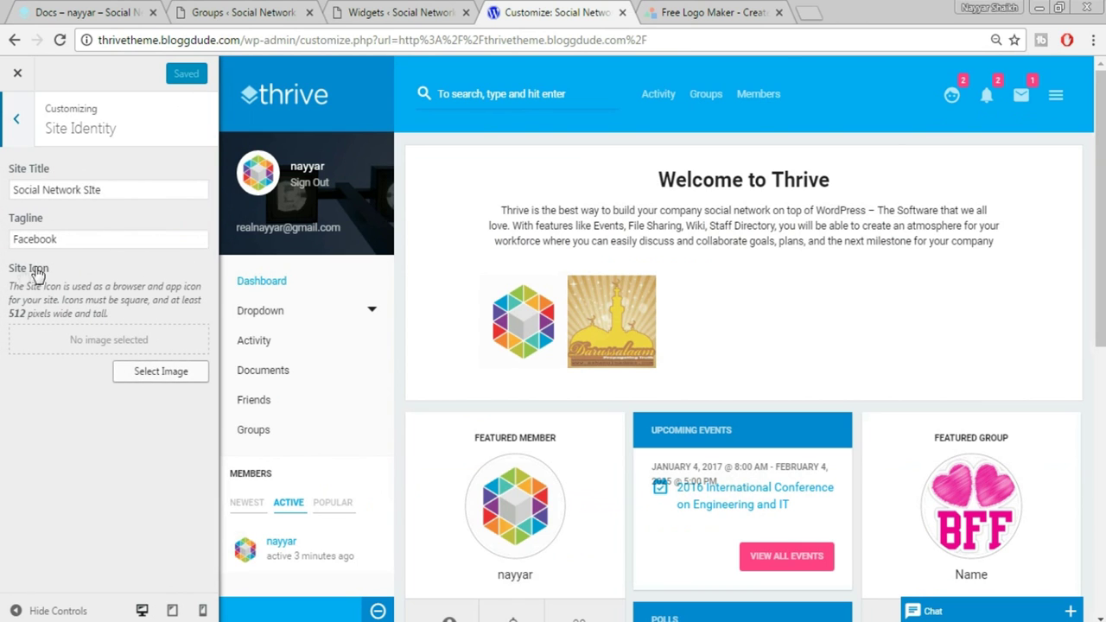
click(163, 371)
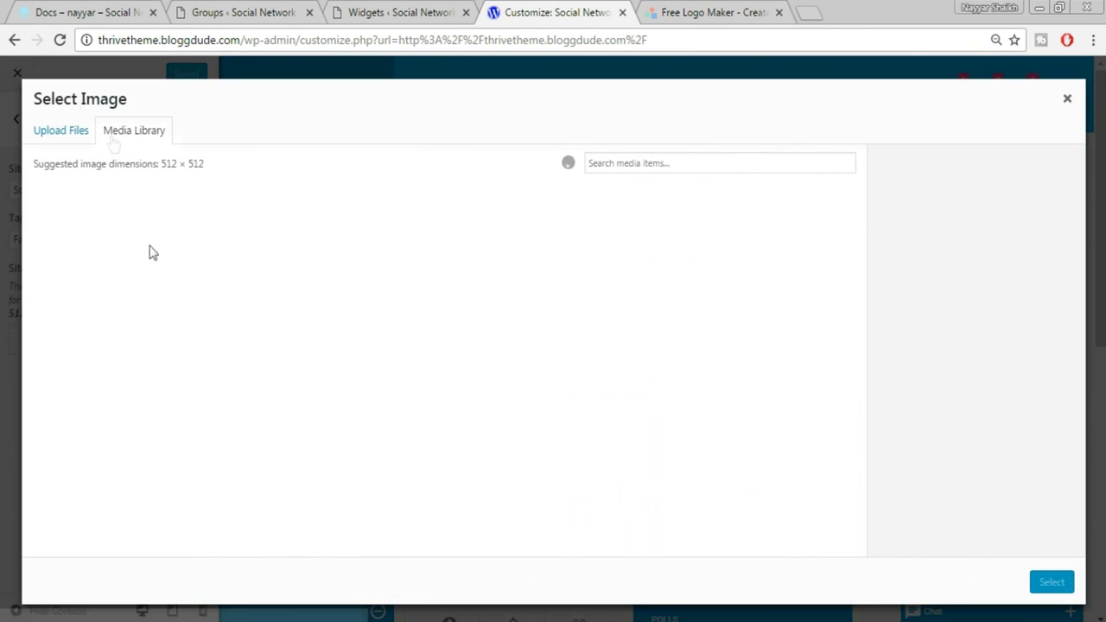
click(60, 138)
click(128, 139)
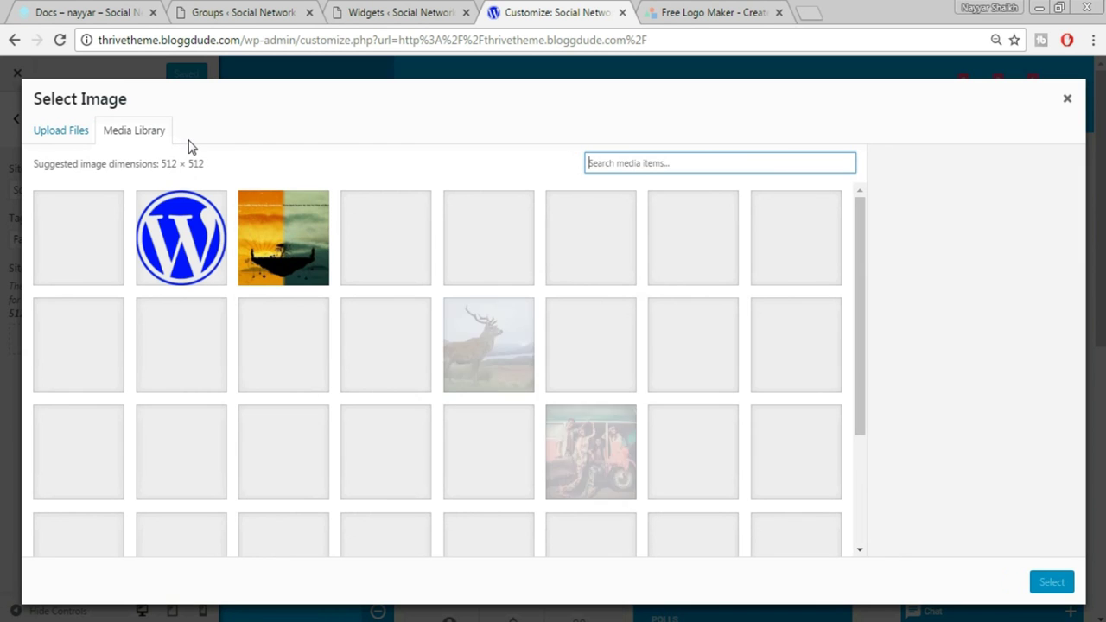
click(176, 250)
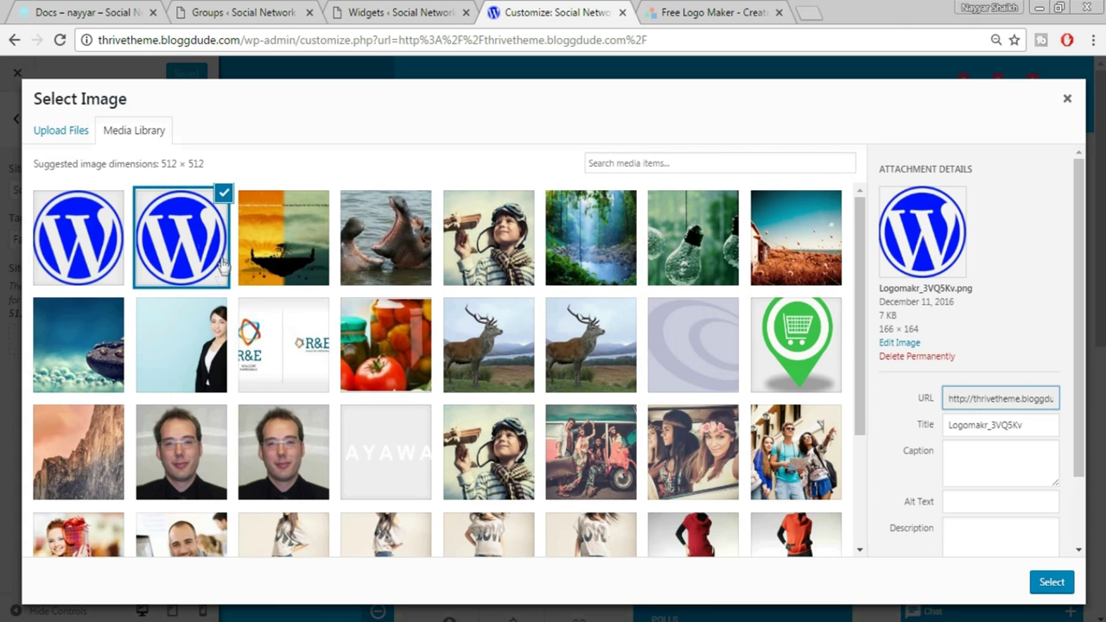
click(69, 244)
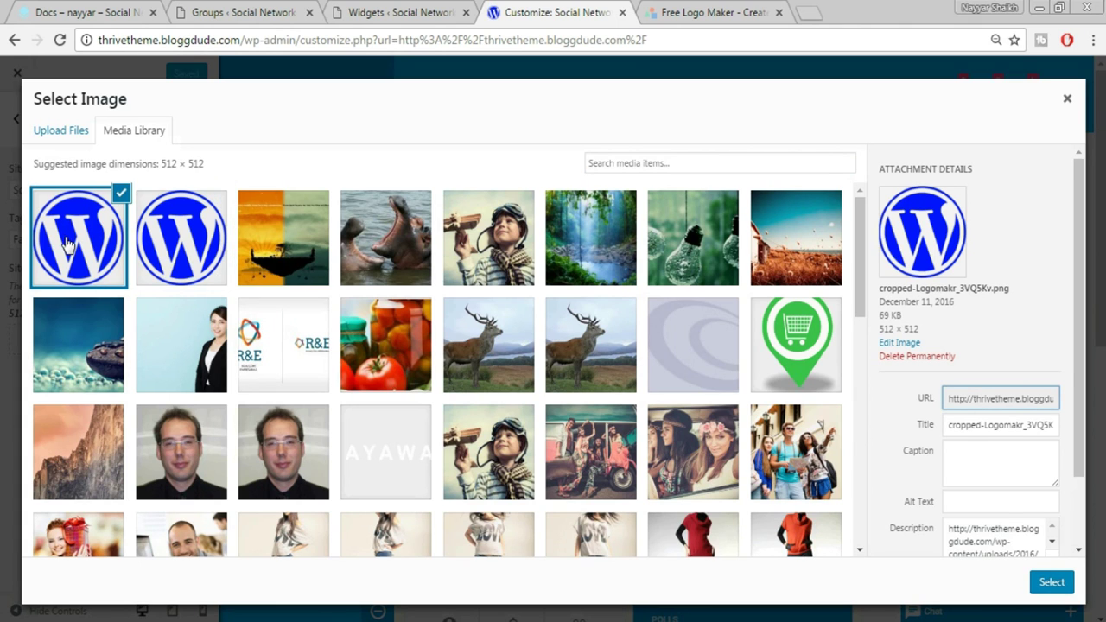
drag(921, 333, 871, 335)
click(946, 328)
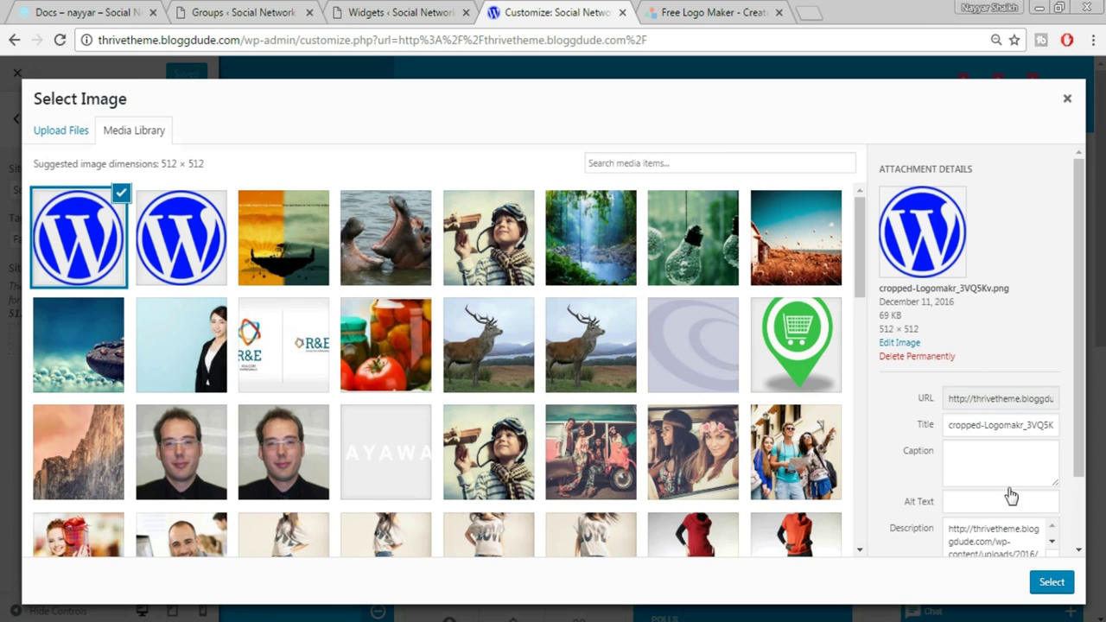
click(1052, 585)
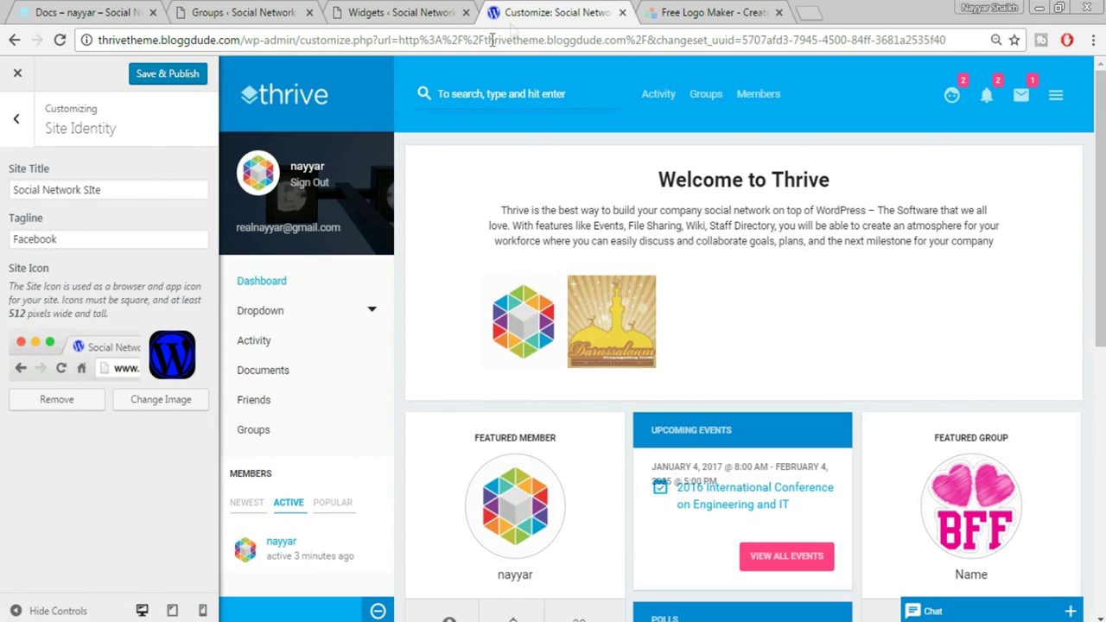
In General Layout, preview the Full Page Layout option on the site
click(15, 118)
click(62, 251)
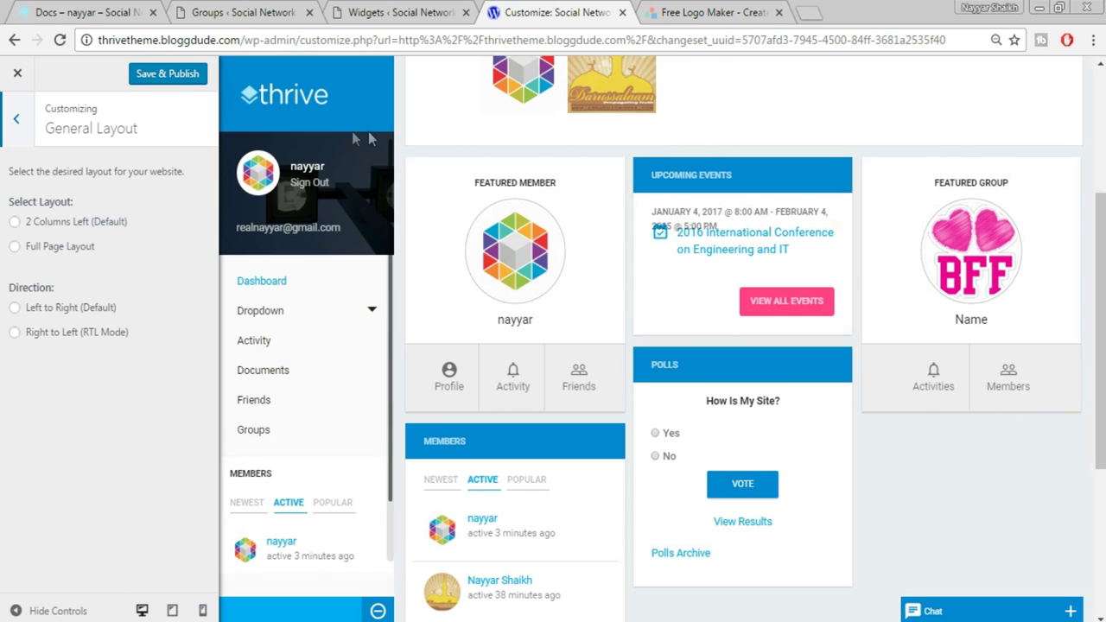
scroll(848, 311, up, 3)
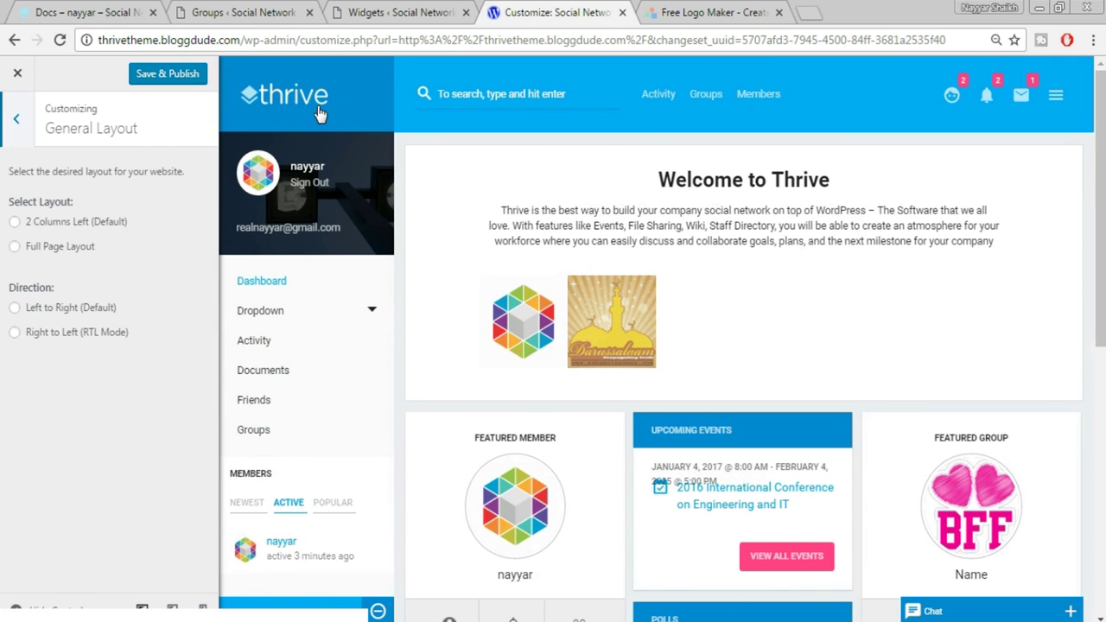
click(55, 252)
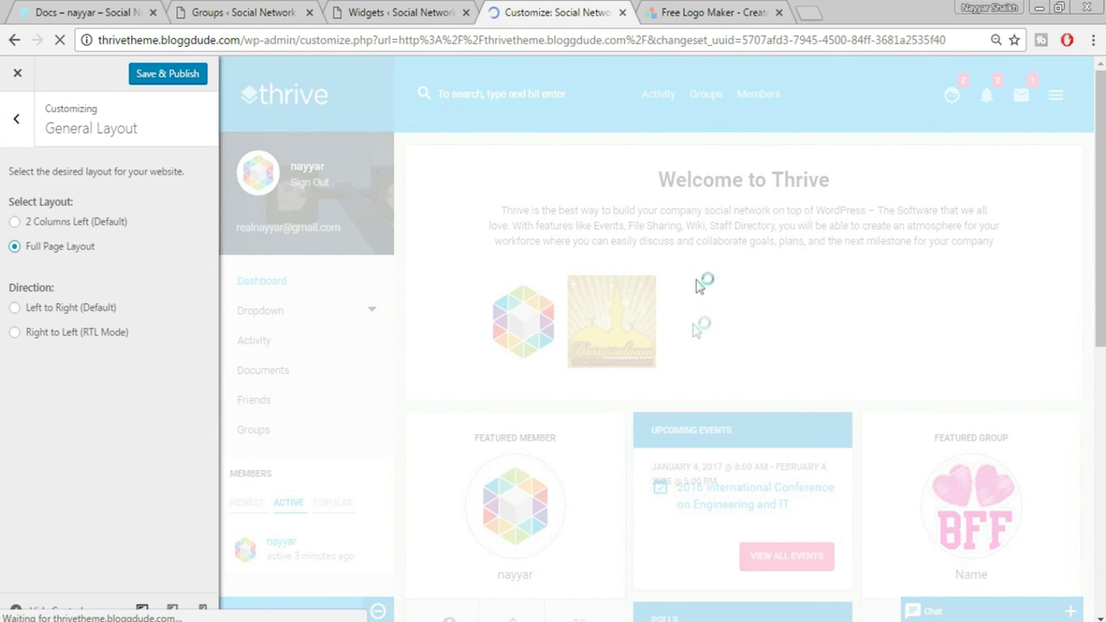
scroll(591, 380, down, 4)
scroll(591, 418, up, 4)
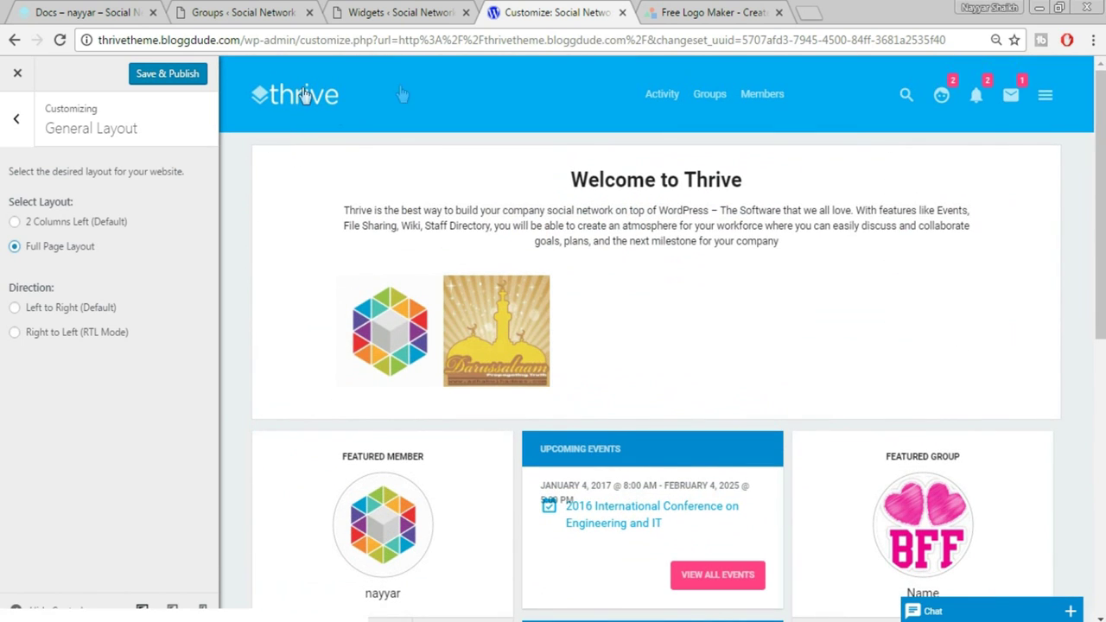
scroll(487, 363, down, 8)
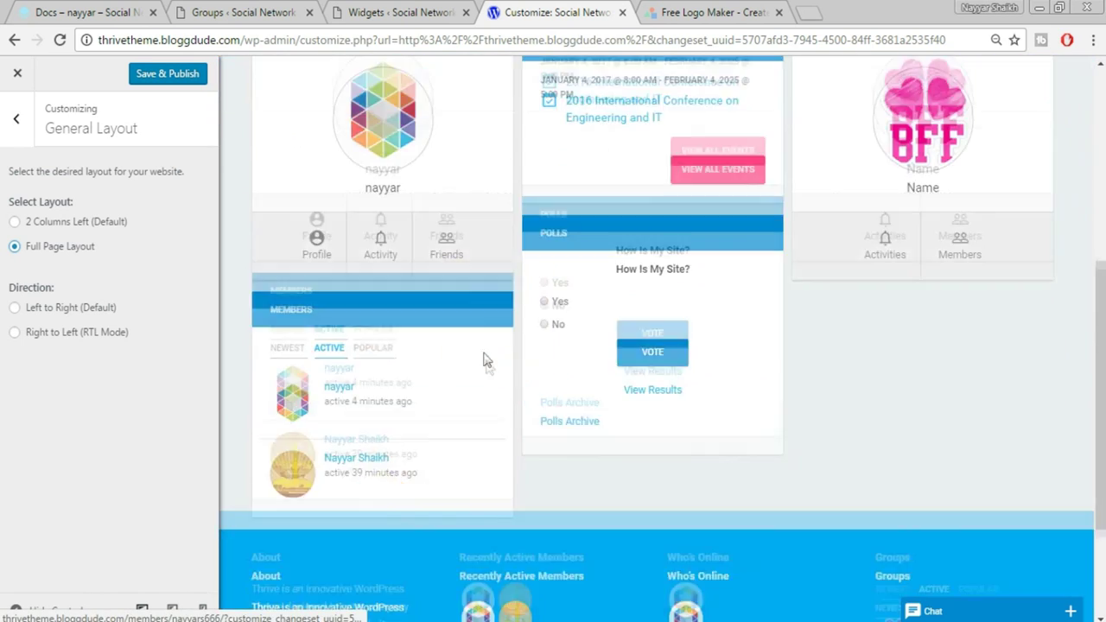
scroll(497, 425, up, 8)
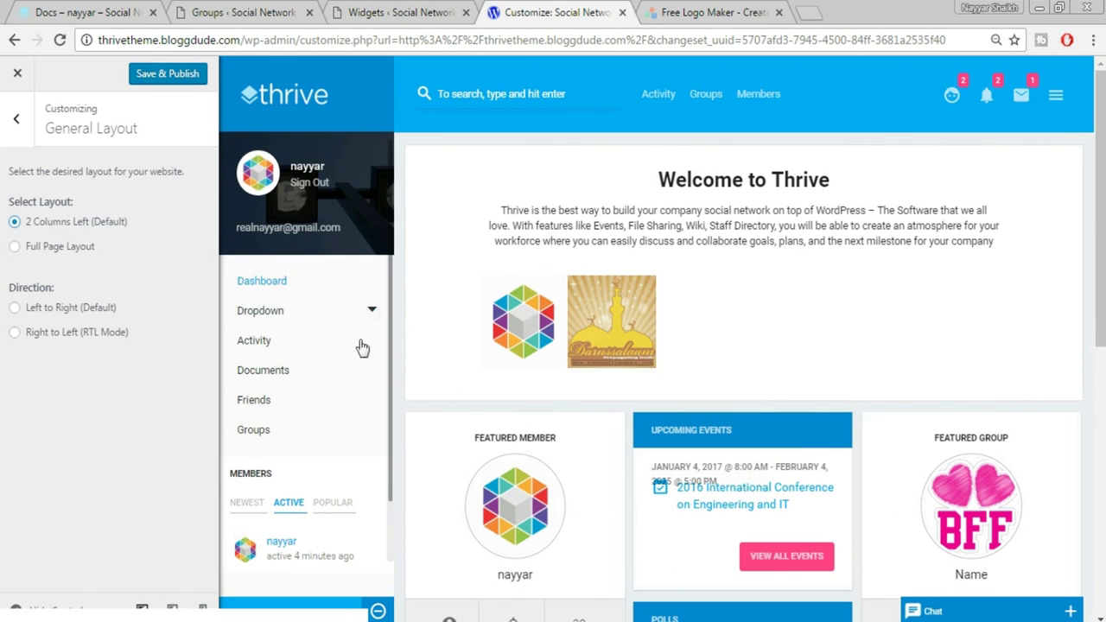
Collapse and re-expand the preview's side navigation, then bring up the Side Navigation settings
click(378, 612)
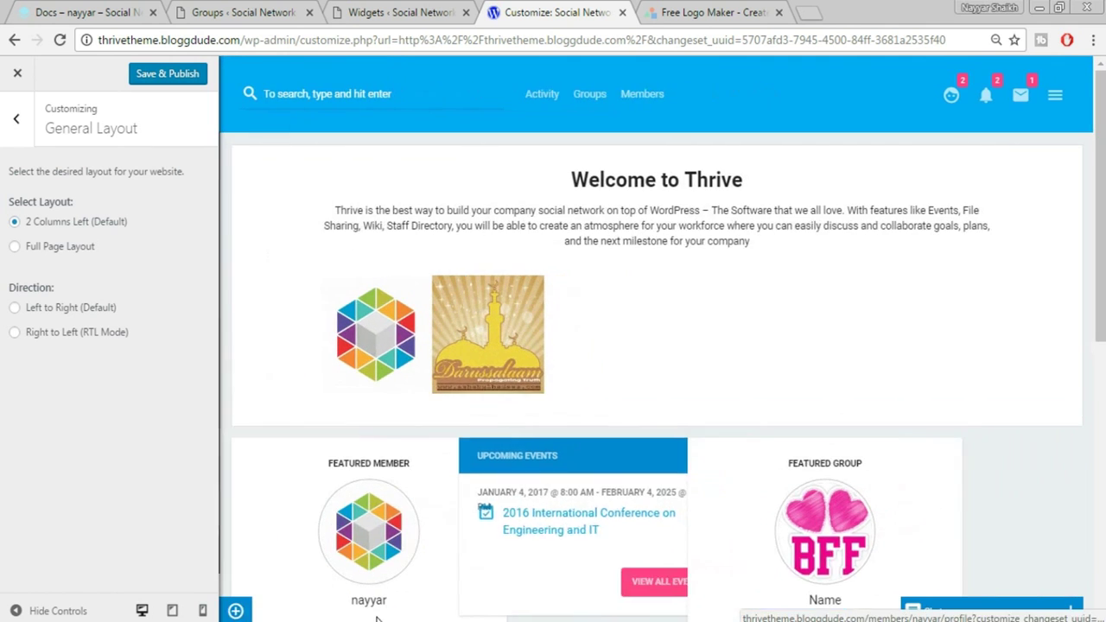
click(235, 611)
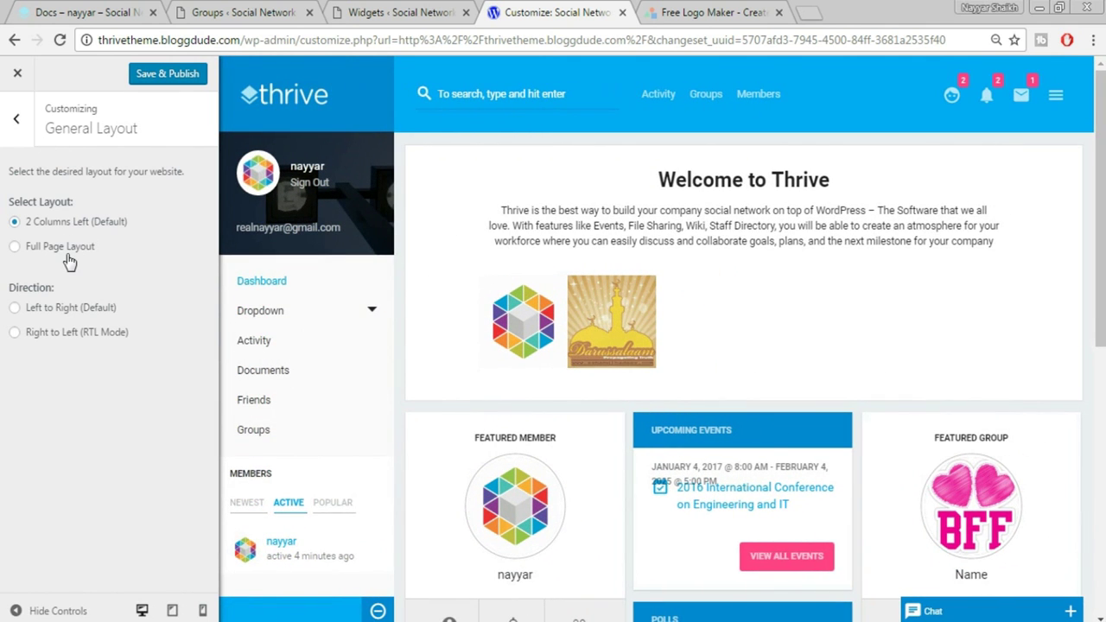
click(15, 119)
click(122, 309)
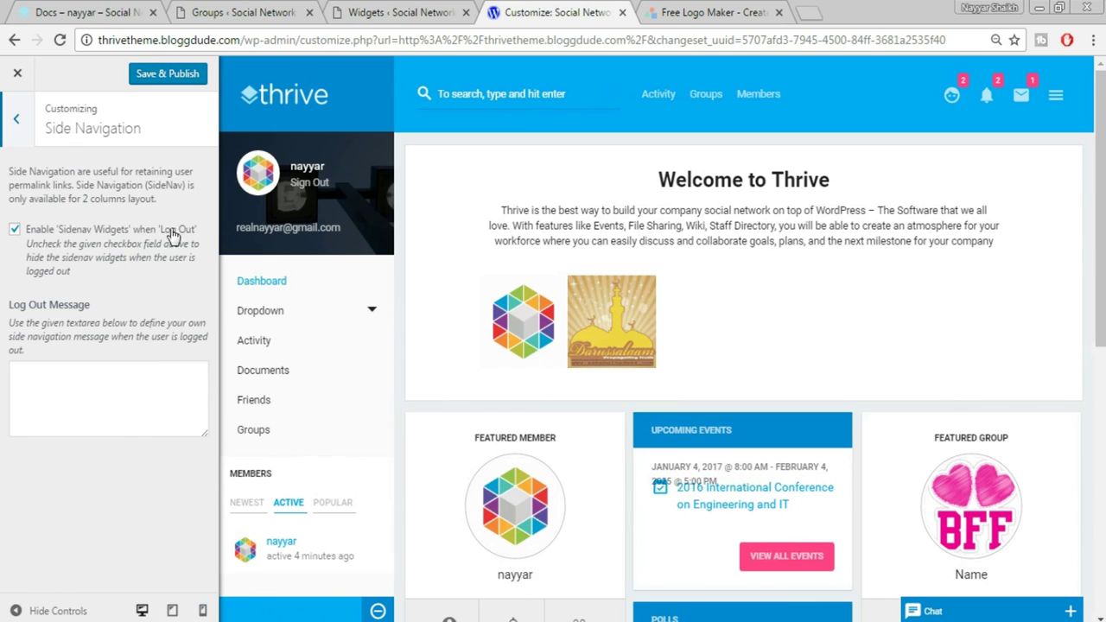
Go to Branding & Menu > Branding to view the current Thrive logo, mobile logo and favicon.ico
scroll(307, 415, down, 1)
scroll(300, 416, up, 1)
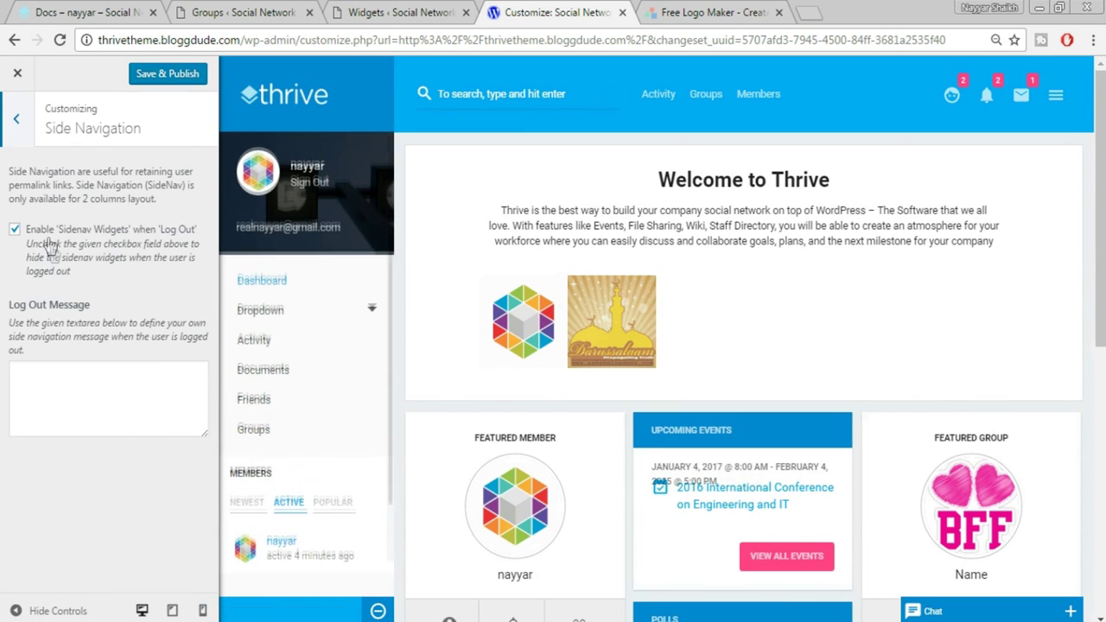
click(14, 123)
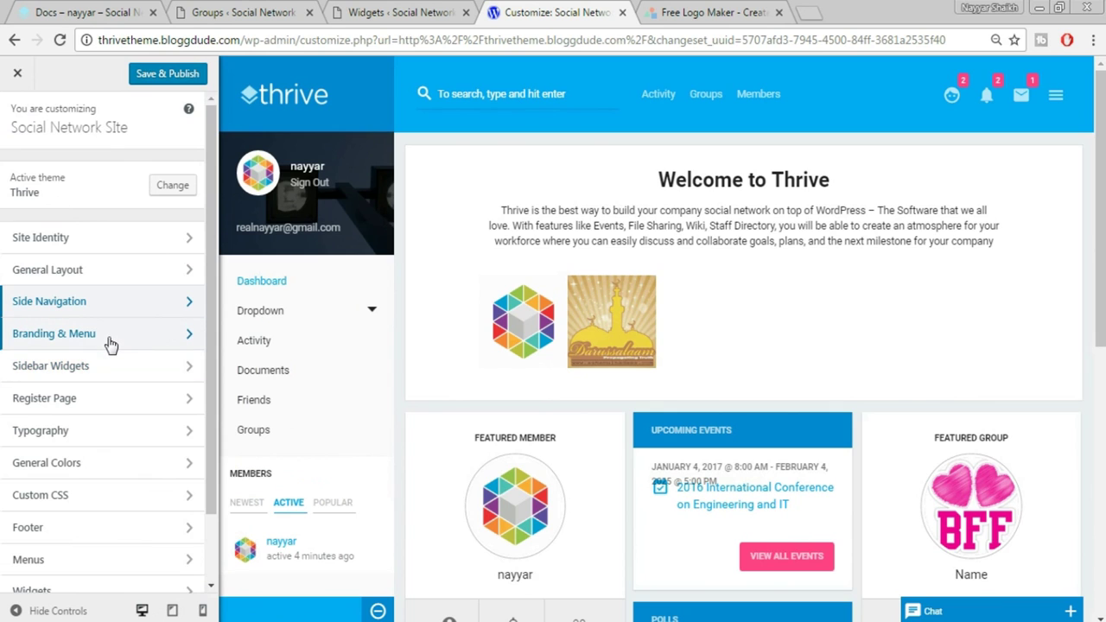
click(110, 344)
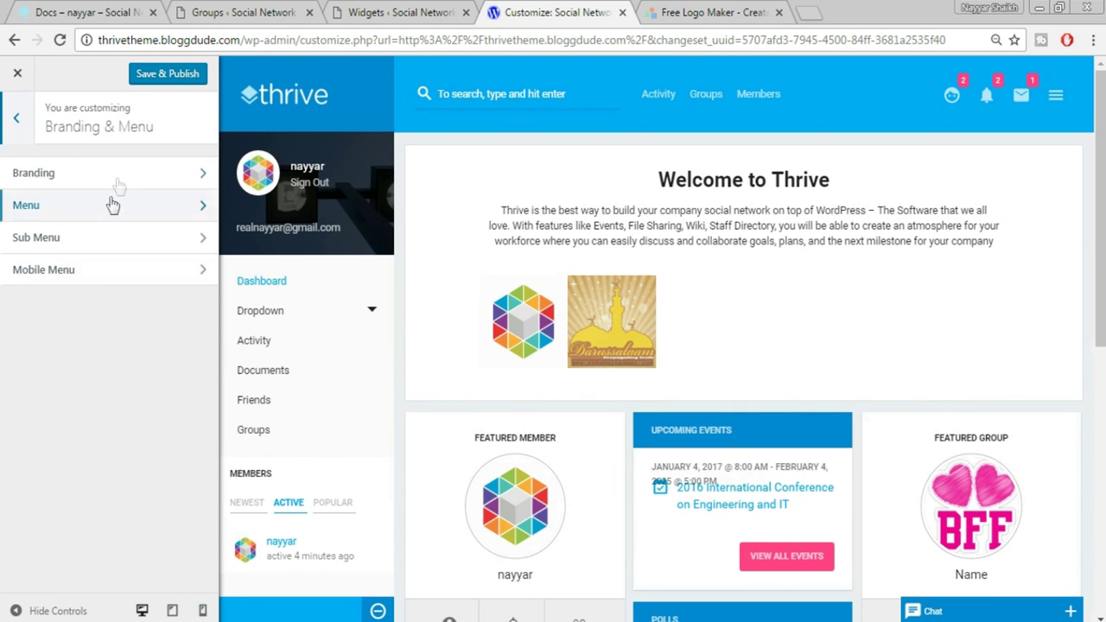
click(121, 178)
scroll(178, 313, down, 2)
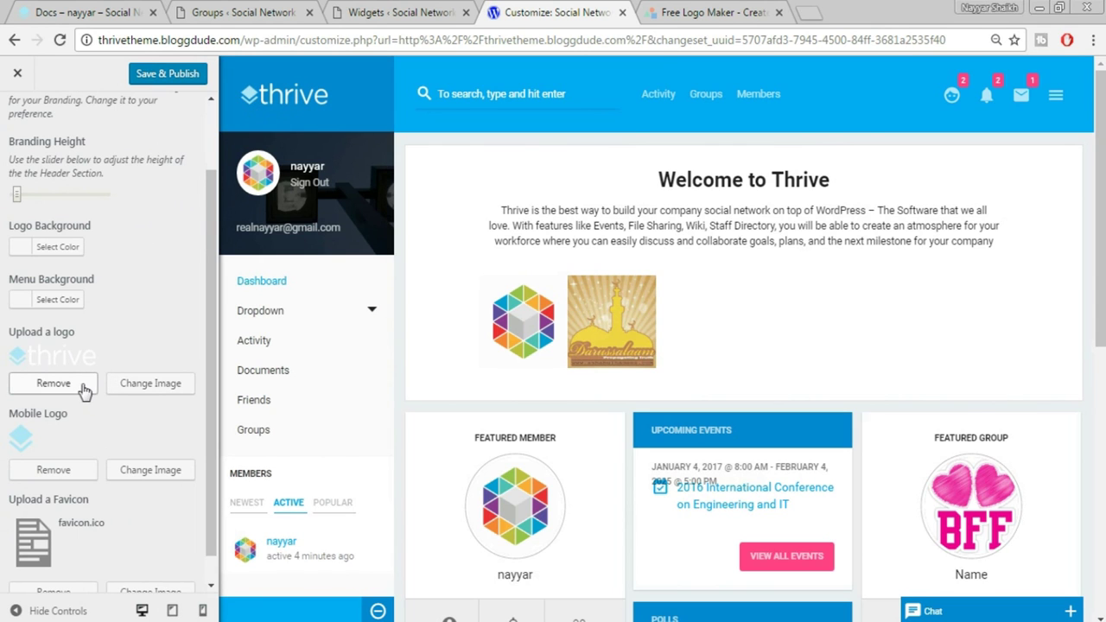
Remove the Thrive header logo and browse the computer for a replacement image
click(52, 383)
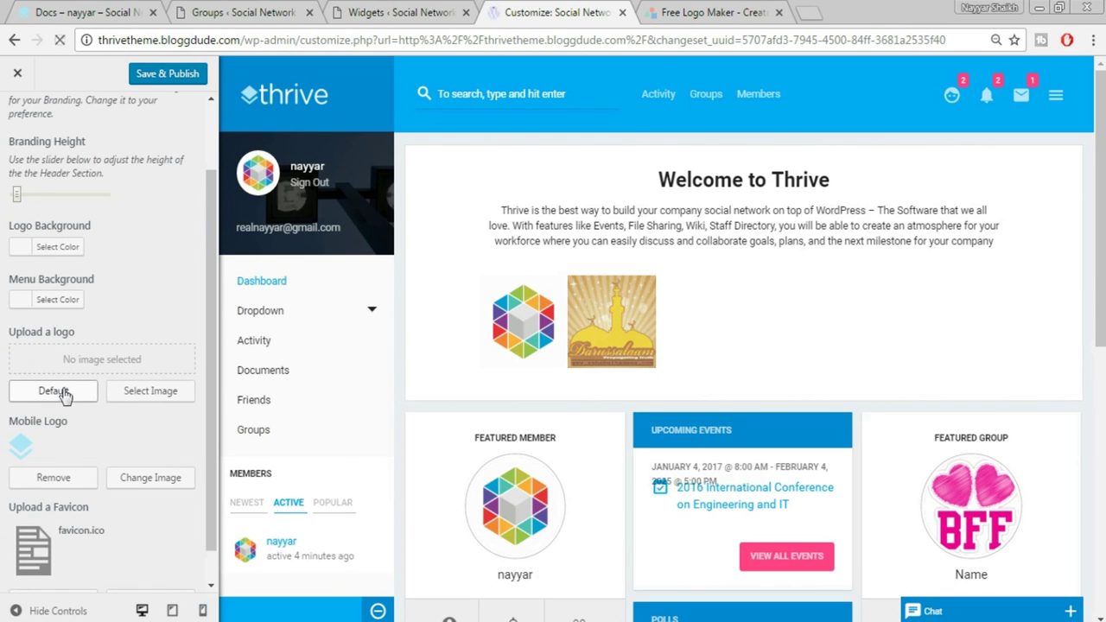
click(158, 393)
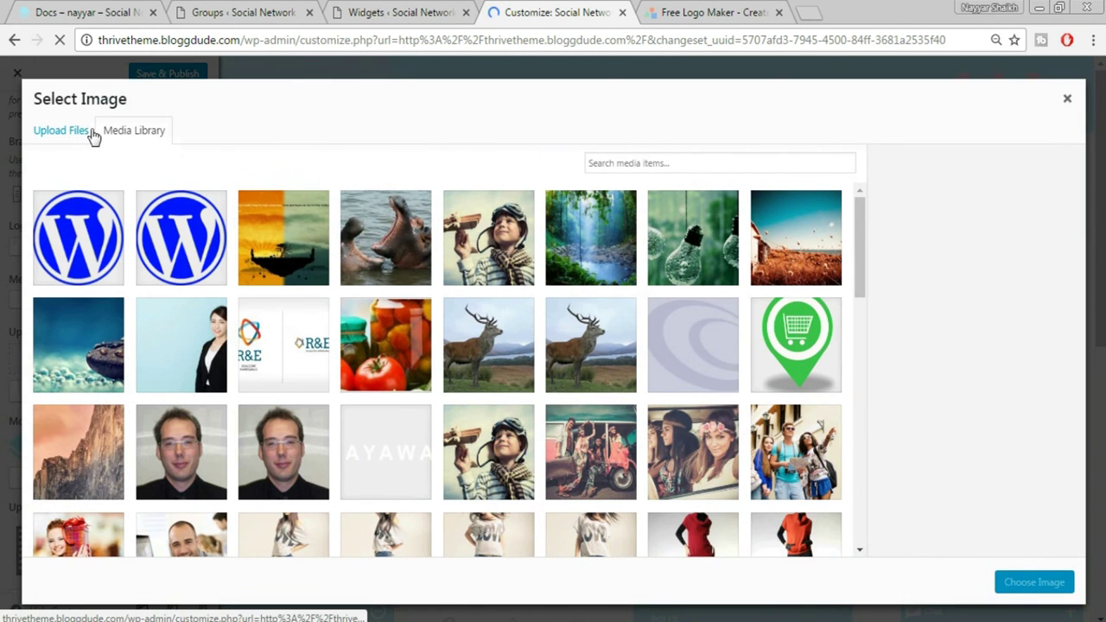
click(78, 134)
click(533, 358)
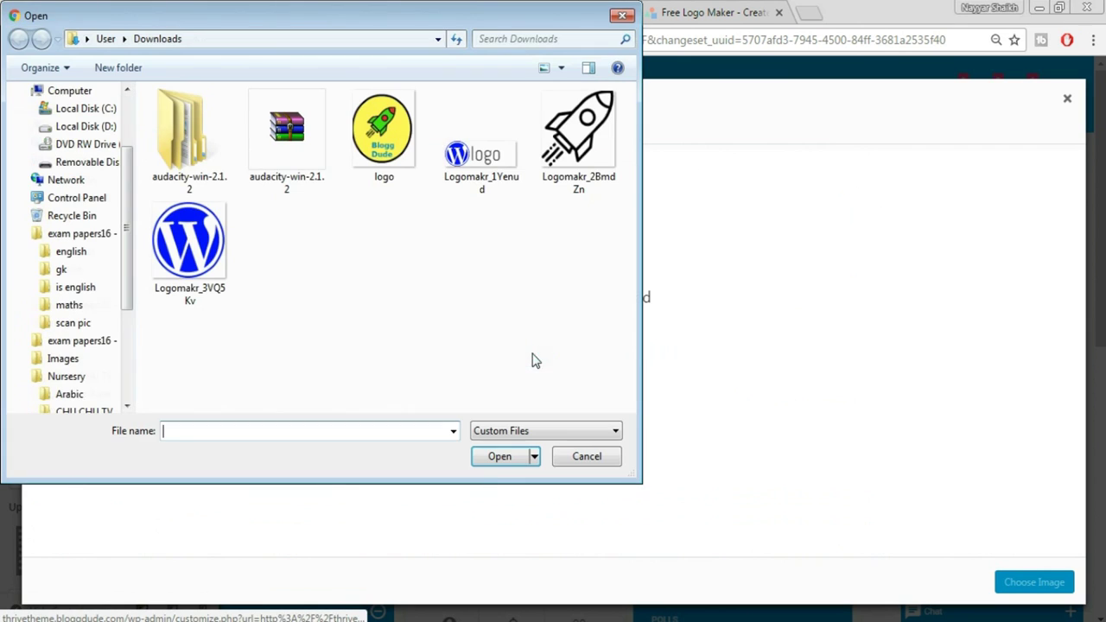
Upload Logomakr_1Yenud.png from the Downloads folder to the media library
click(467, 173)
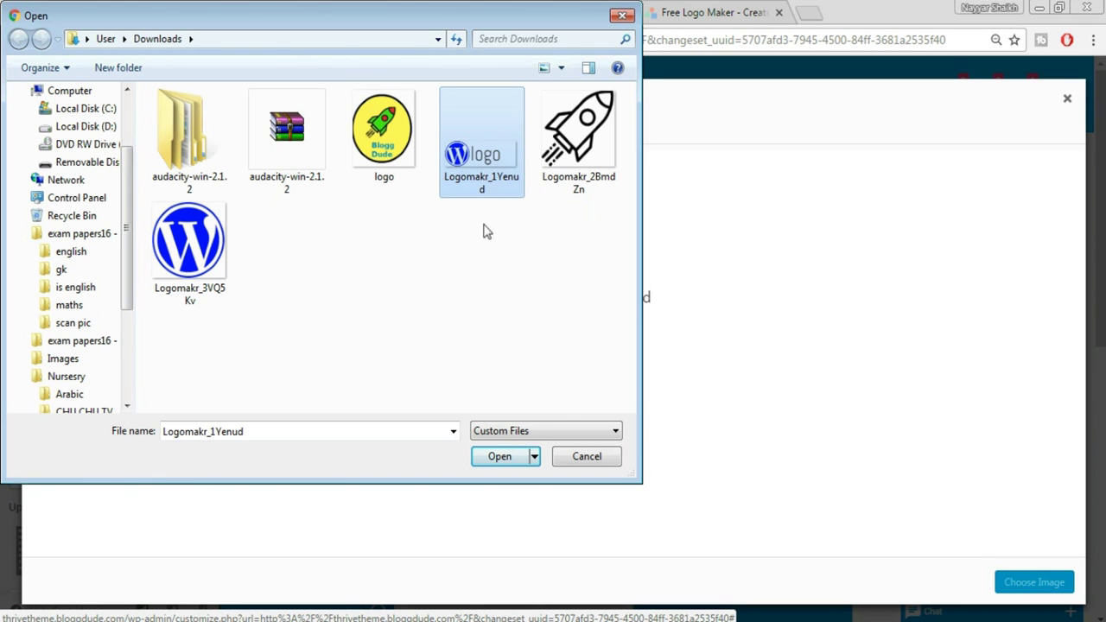
click(507, 456)
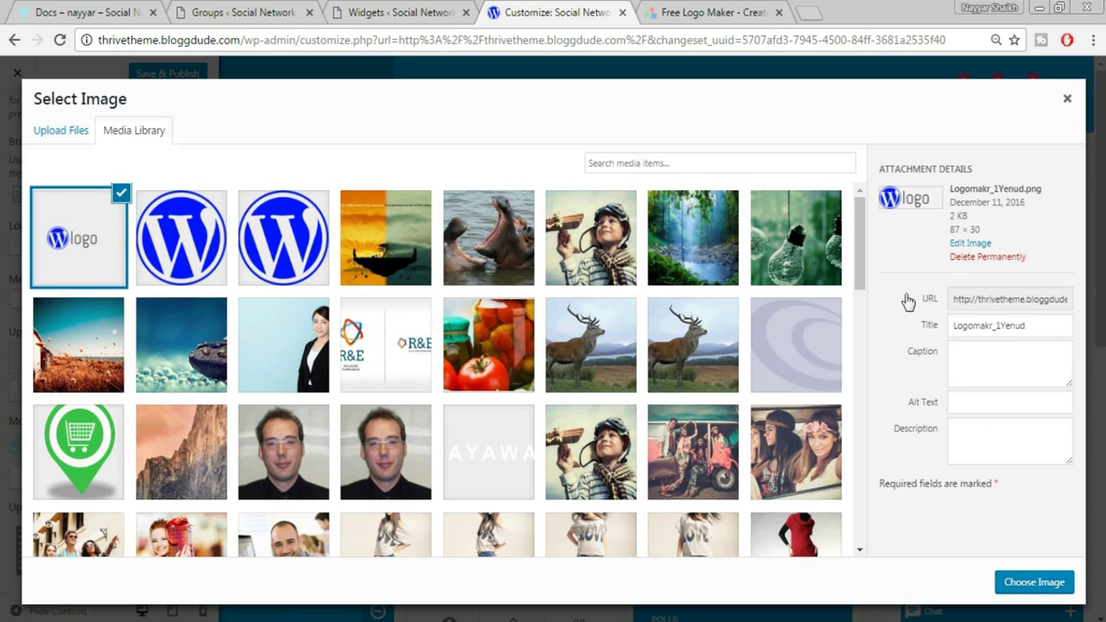
Choose the uploaded Logomakr_1Yenud.png W image as the header logo
drag(949, 235, 959, 230)
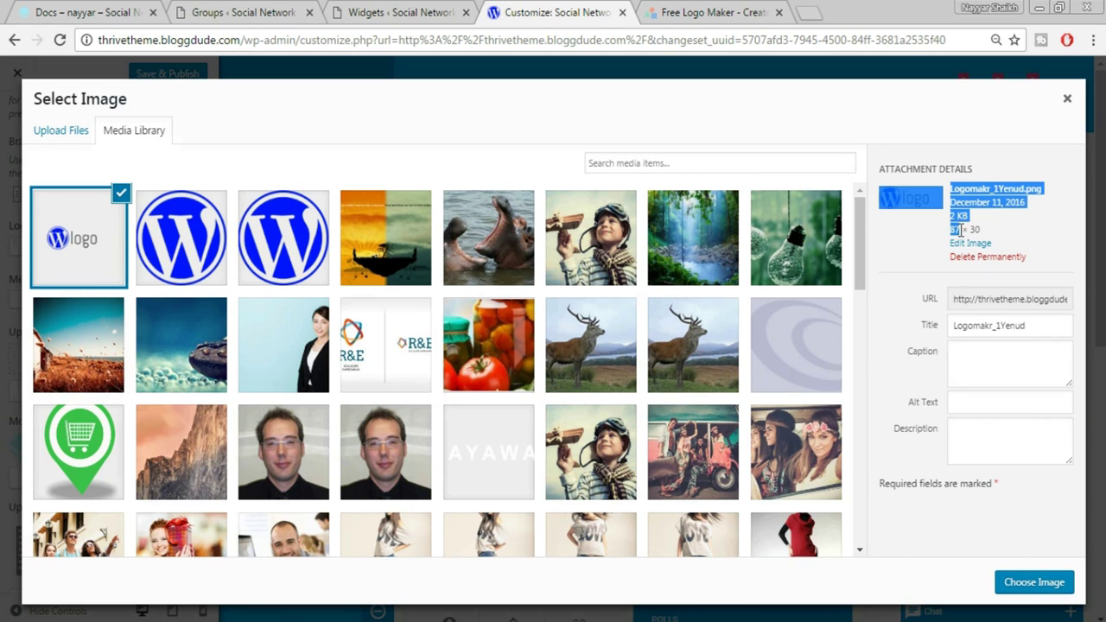
click(981, 230)
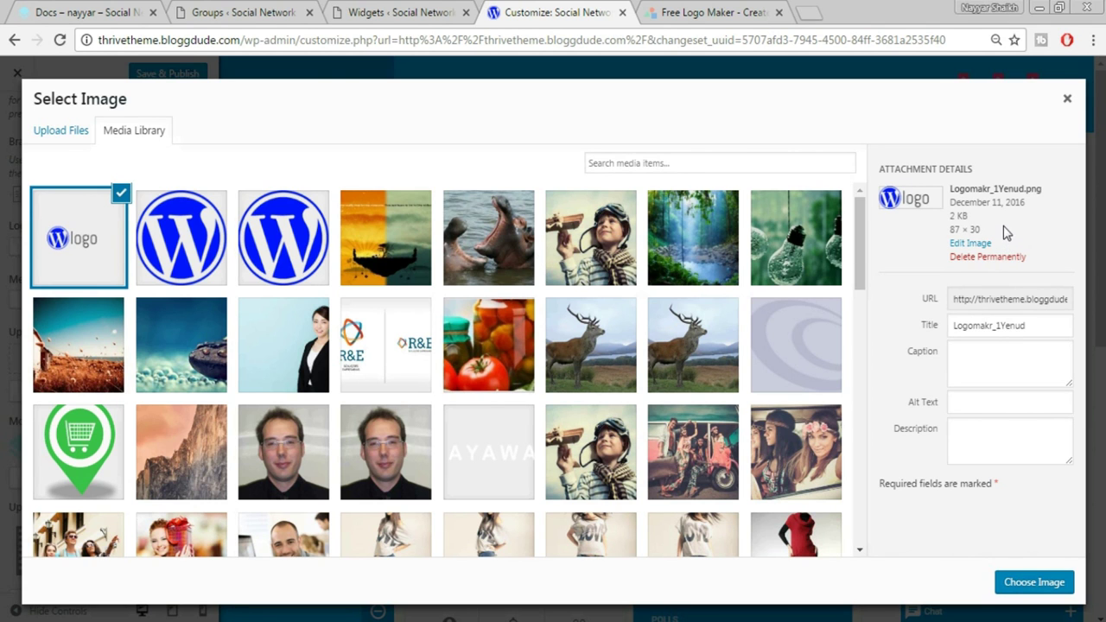
click(1028, 585)
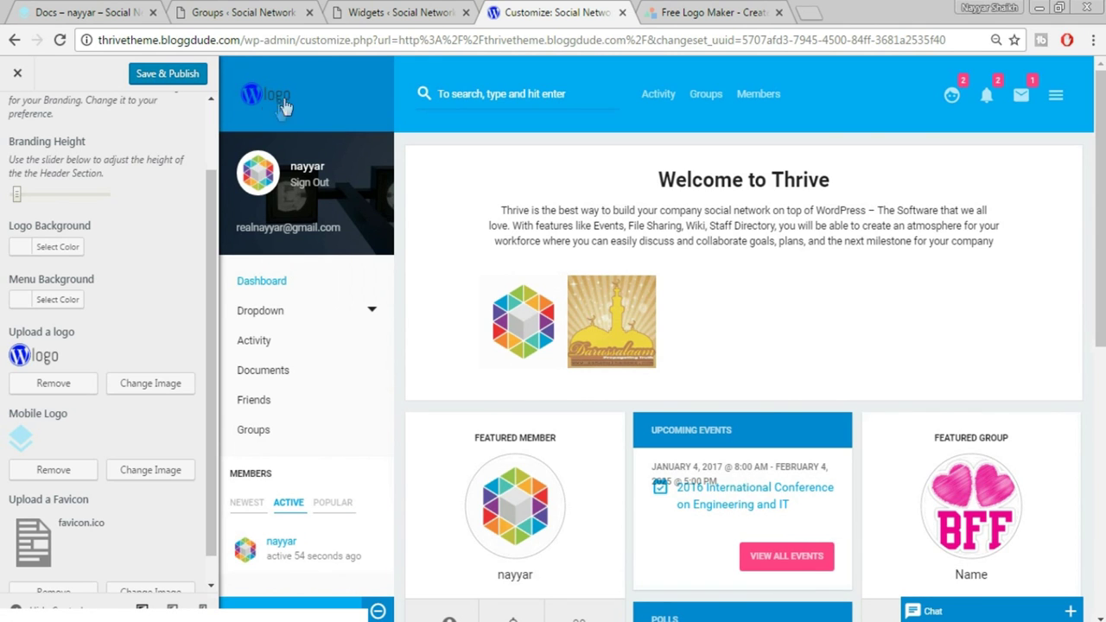
Return to the main Customizer list, look at Register Page options, then open the Footer settings
scroll(143, 380, down, 1)
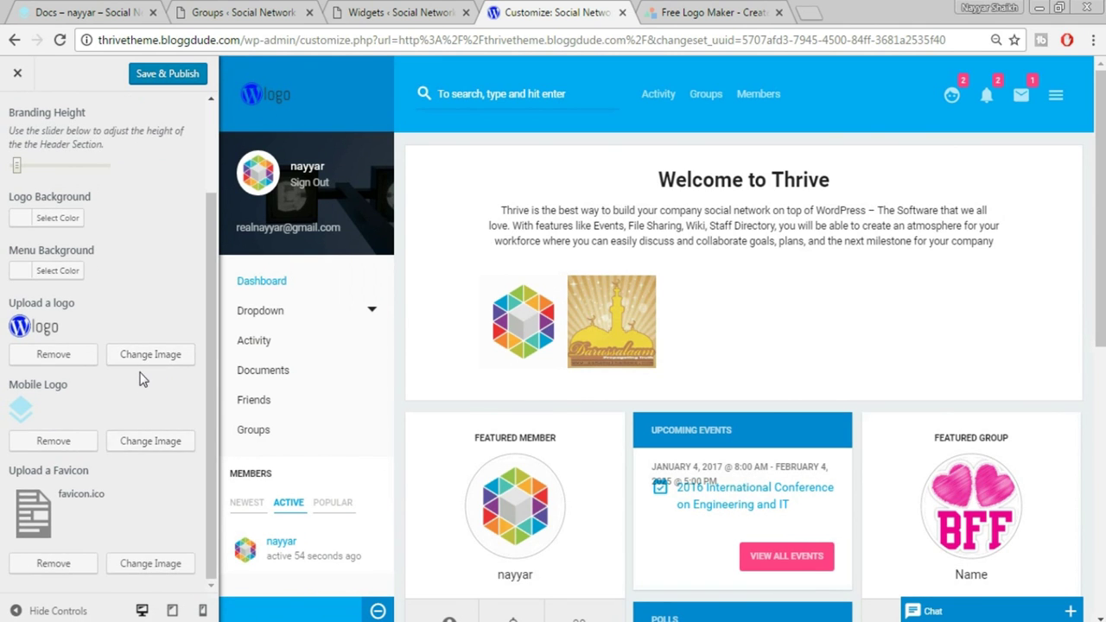
scroll(141, 378, up, 3)
click(16, 120)
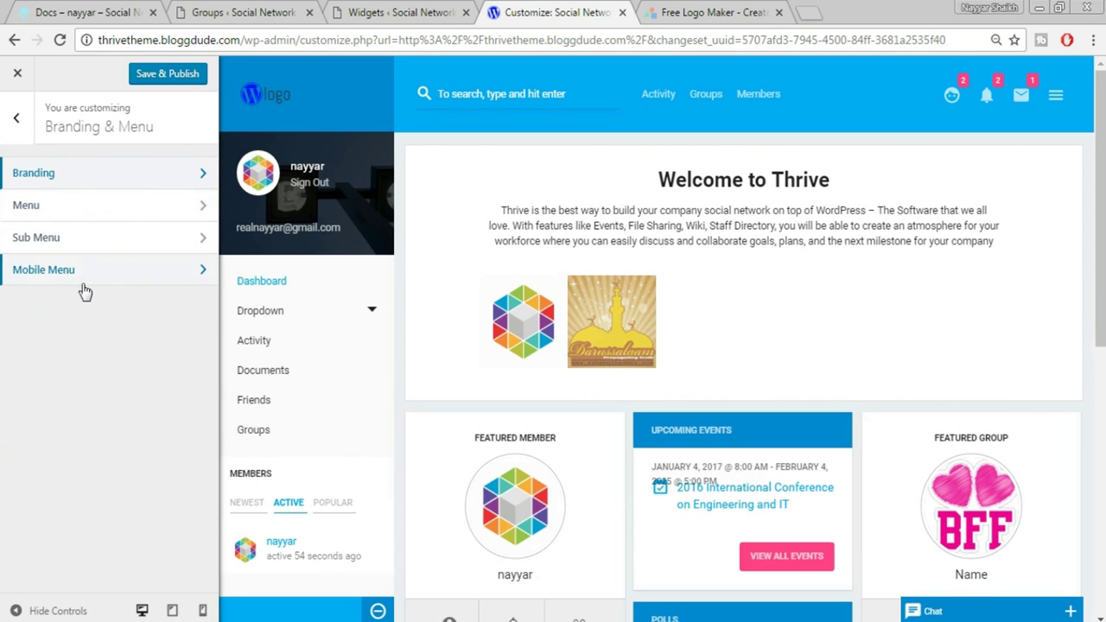
click(16, 119)
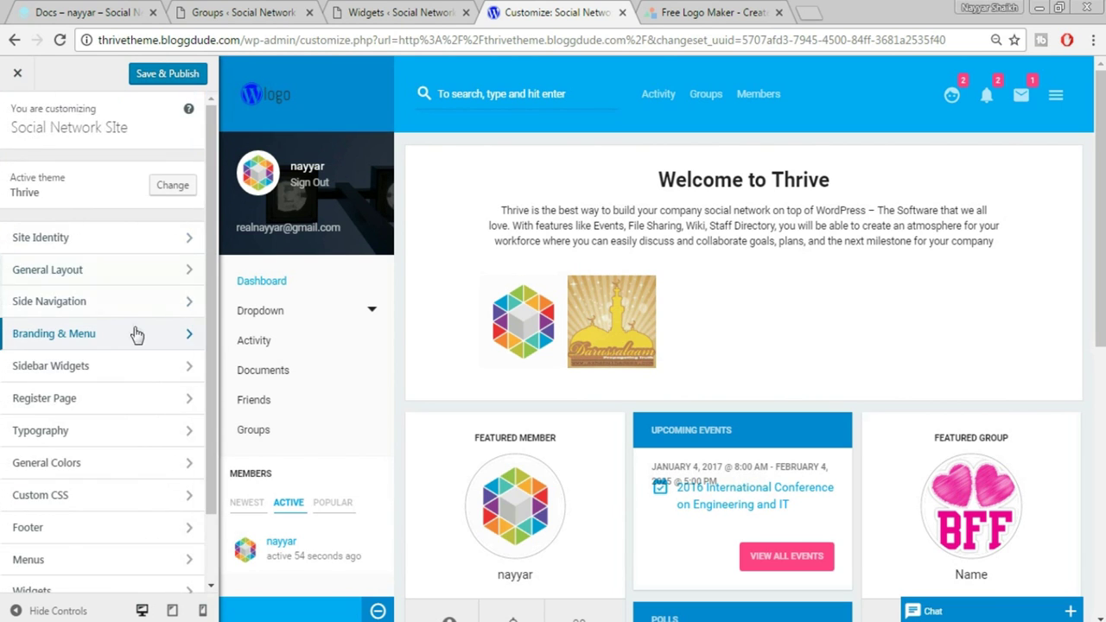
scroll(144, 349, down, 1)
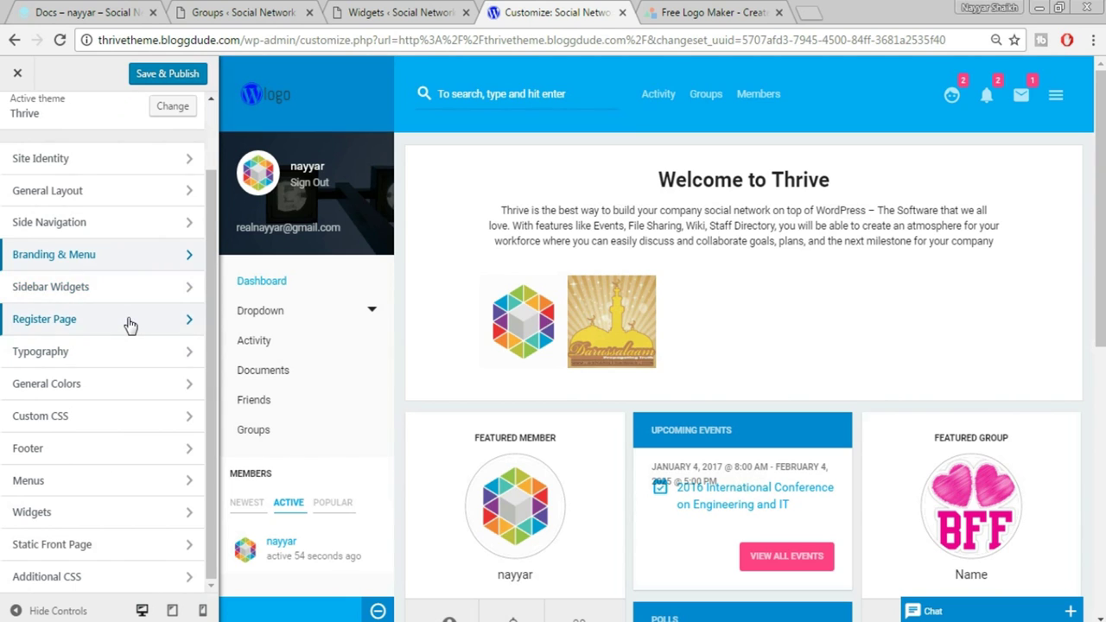
click(130, 325)
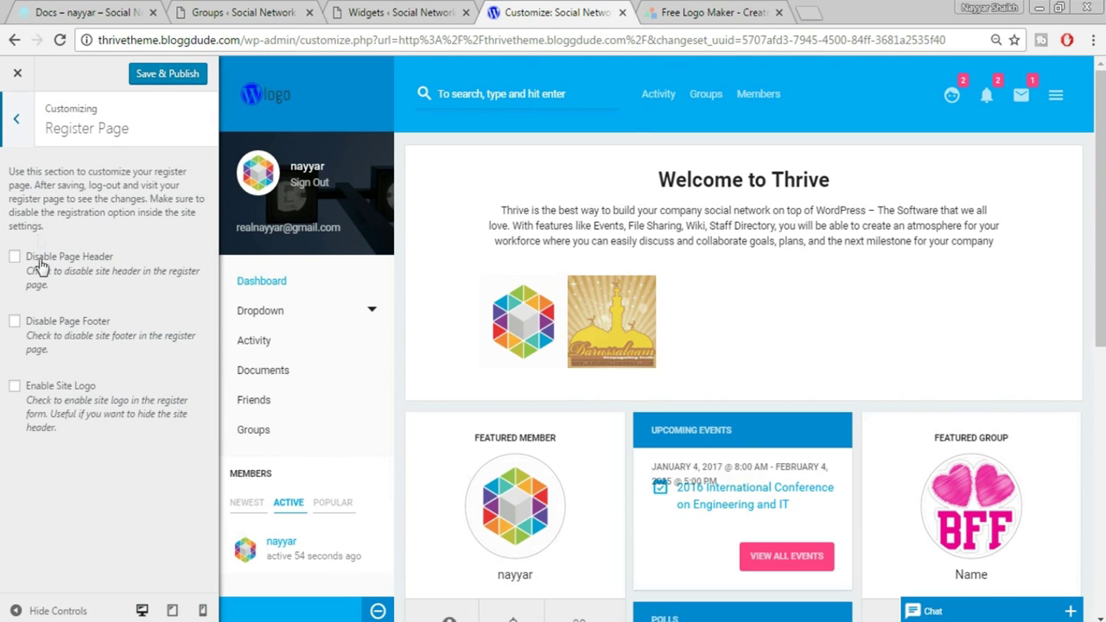
click(4, 122)
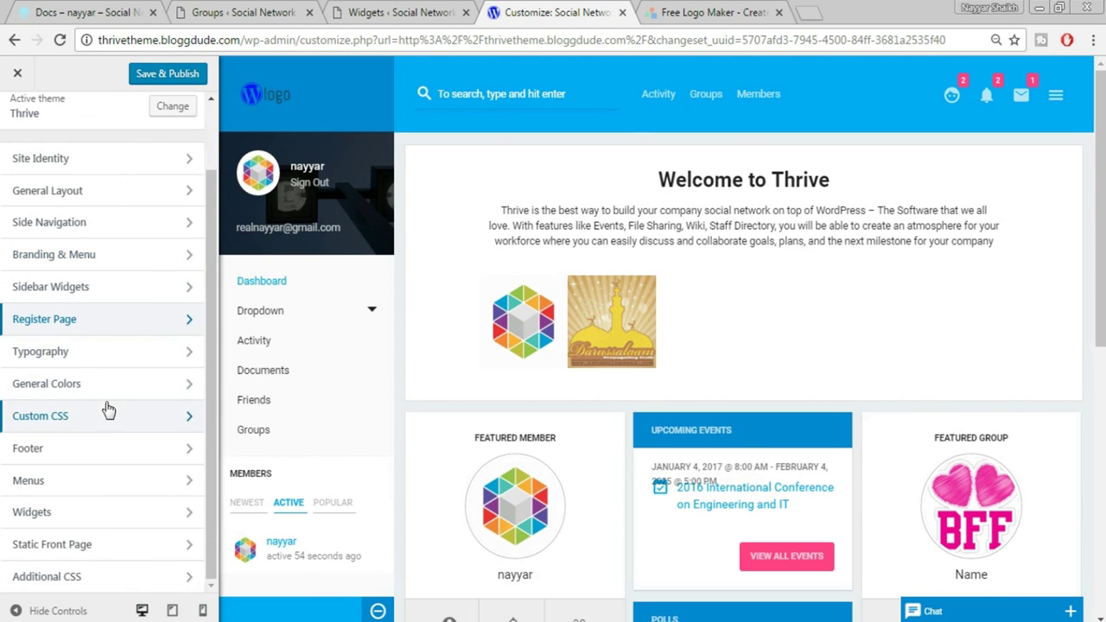
click(107, 451)
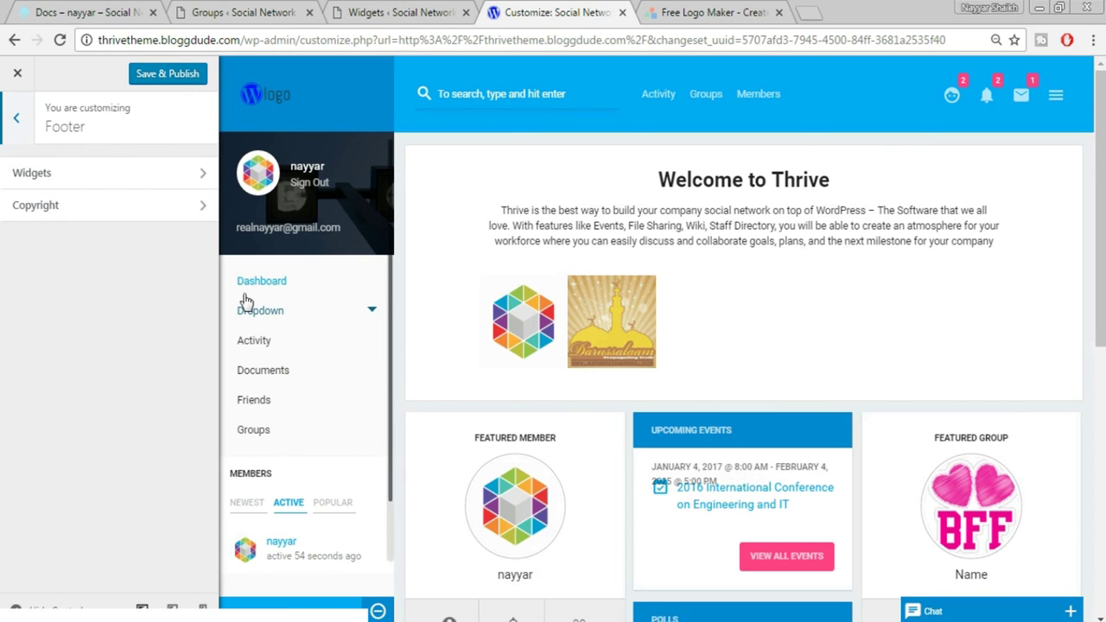
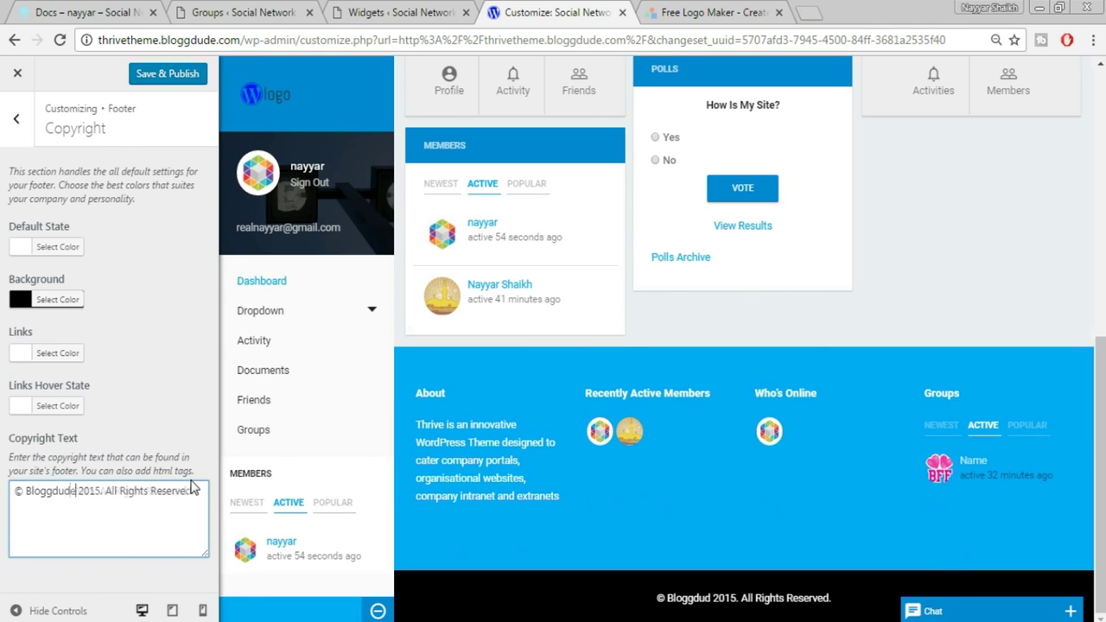
Change the footer copyright year from 2015 to 2017
click(98, 491)
key(BackSpace)
text(6)
key(BackSpace)
text(7)
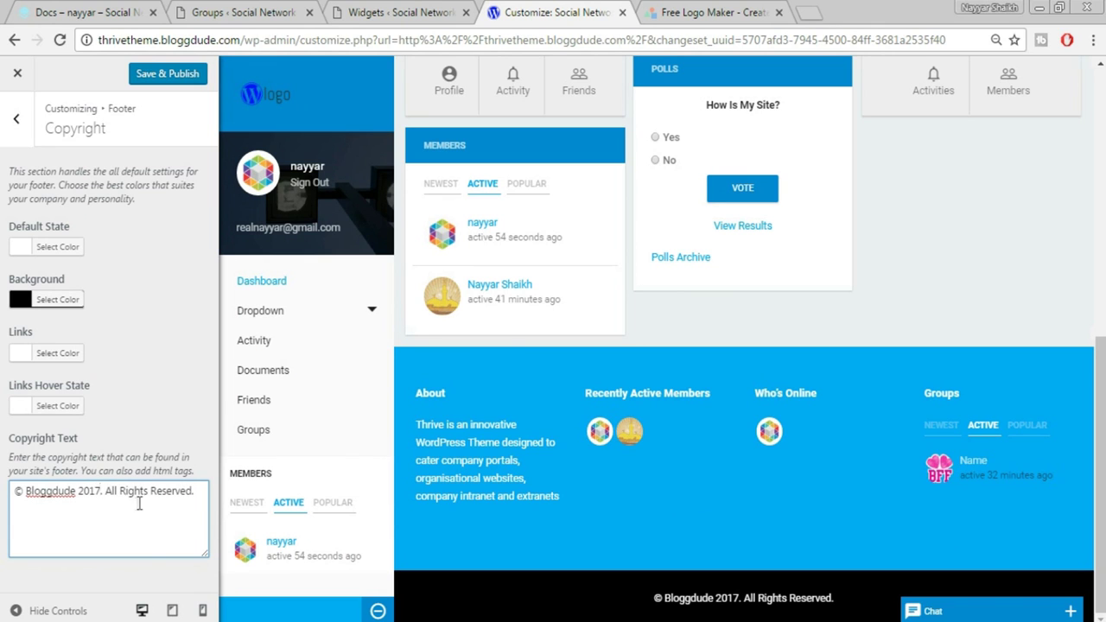
Return to the main Customizer list and open the Static Front Page settings
click(15, 118)
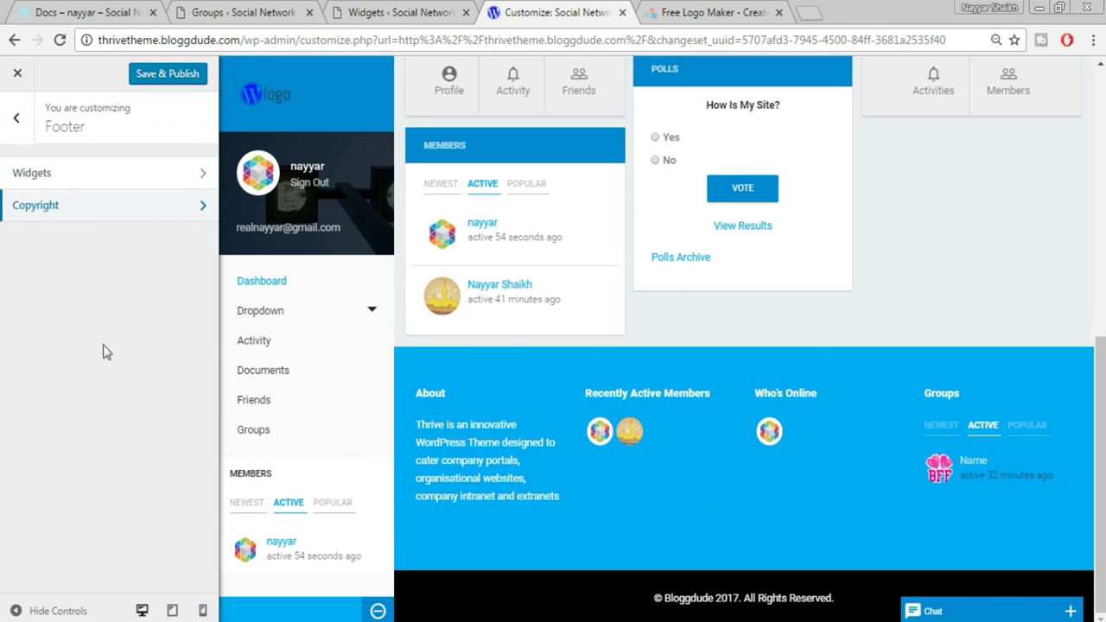
click(15, 119)
scroll(115, 490, up, 2)
scroll(113, 491, down, 2)
click(112, 563)
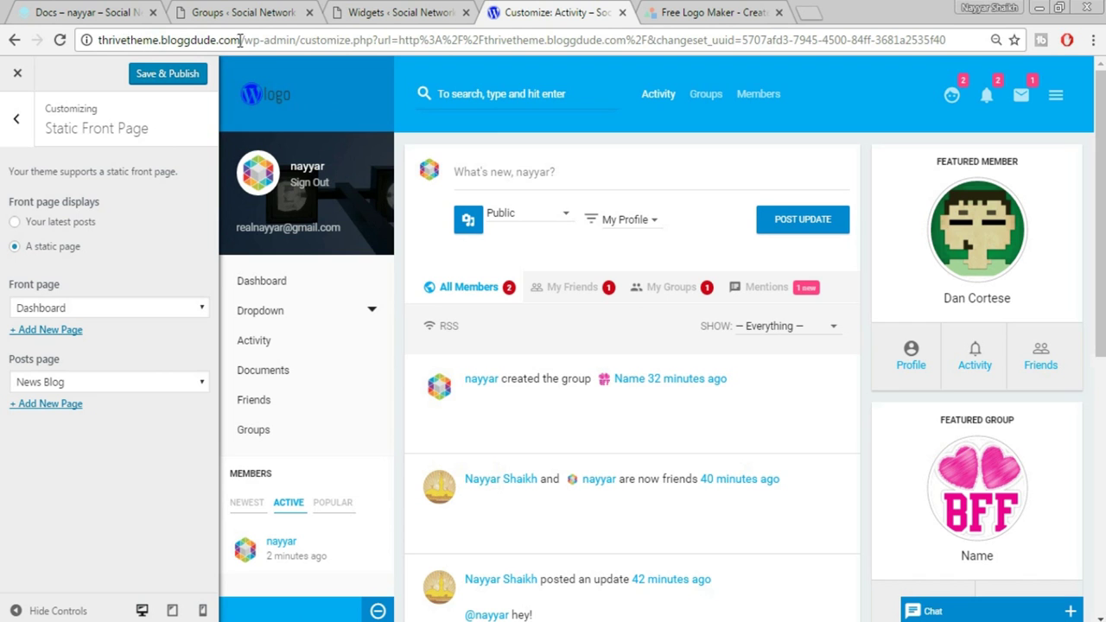
Keep Dashboard as the front page and return to the main Customizer section list
scroll(600, 467, down, 6)
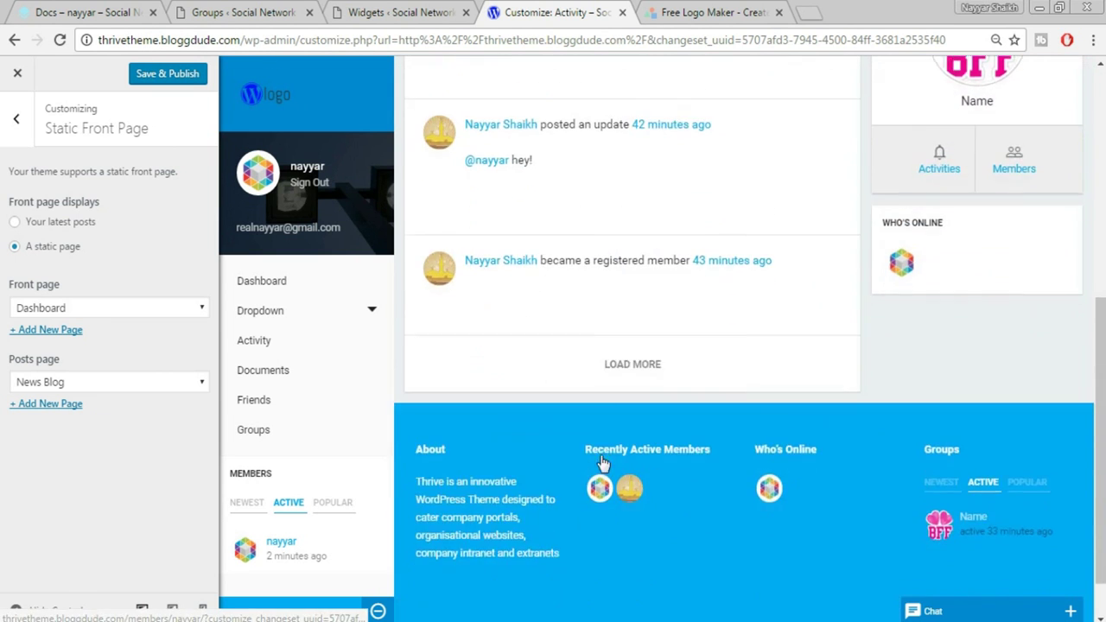
scroll(602, 481, up, 6)
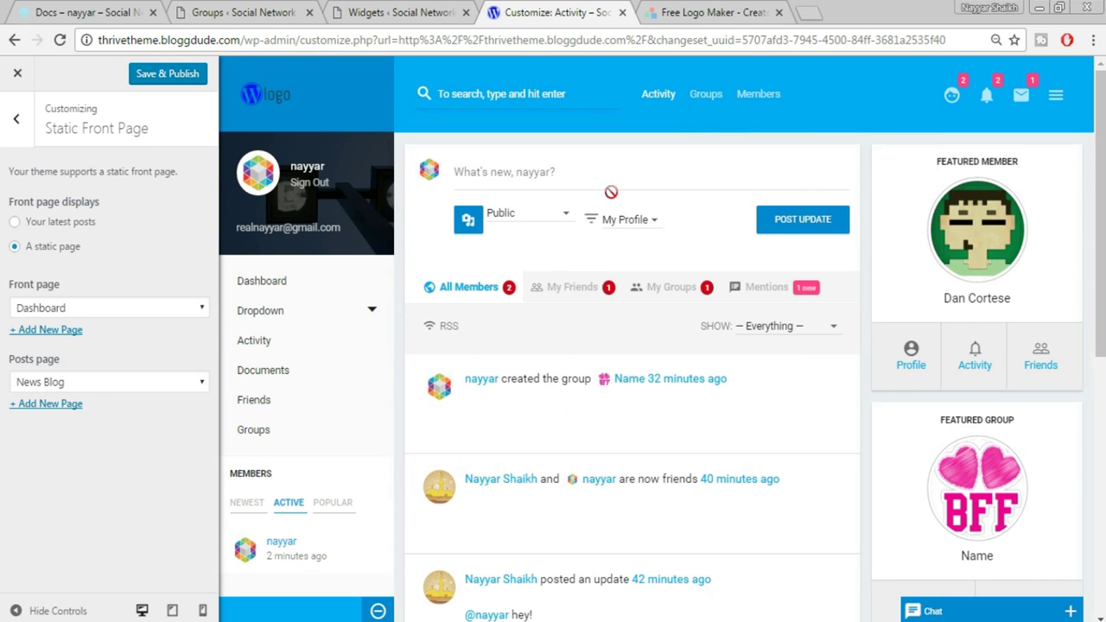
click(136, 310)
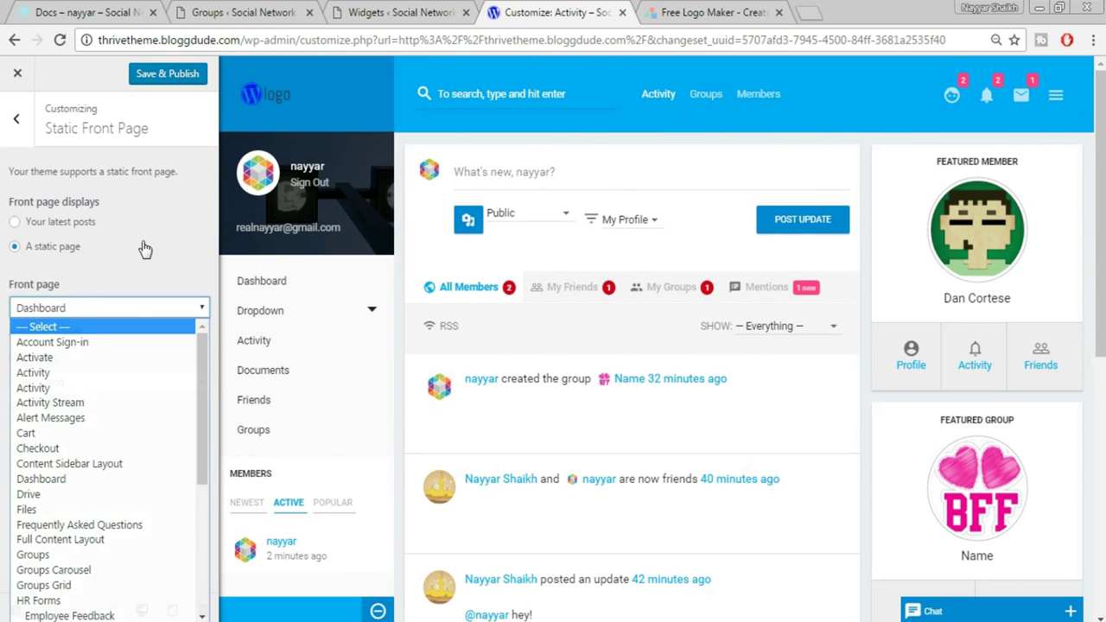
click(77, 247)
click(95, 308)
click(95, 309)
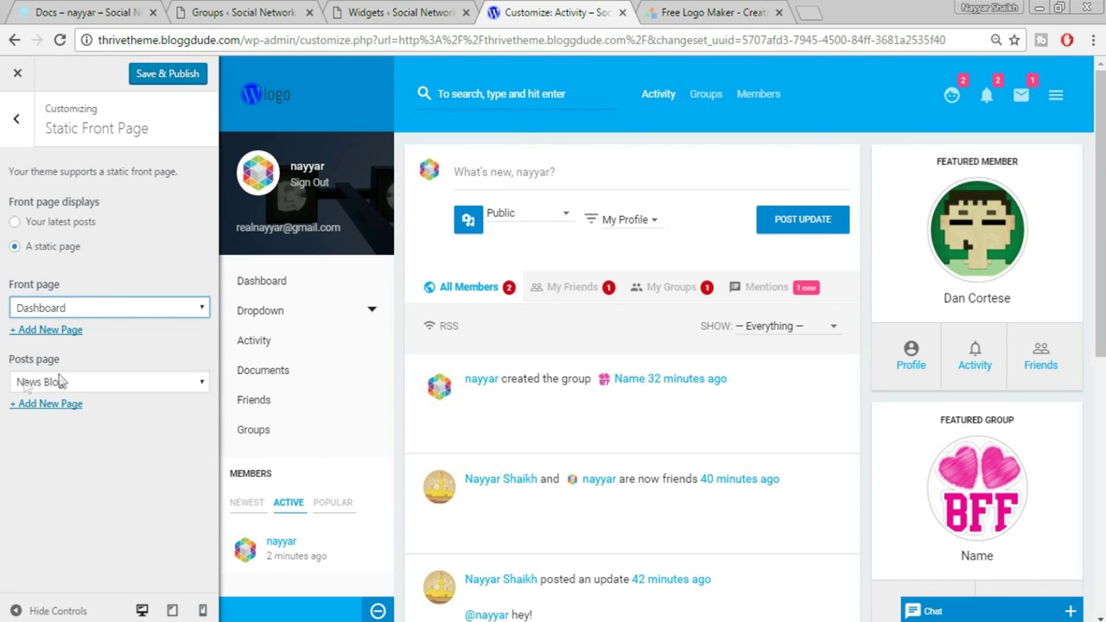
click(16, 120)
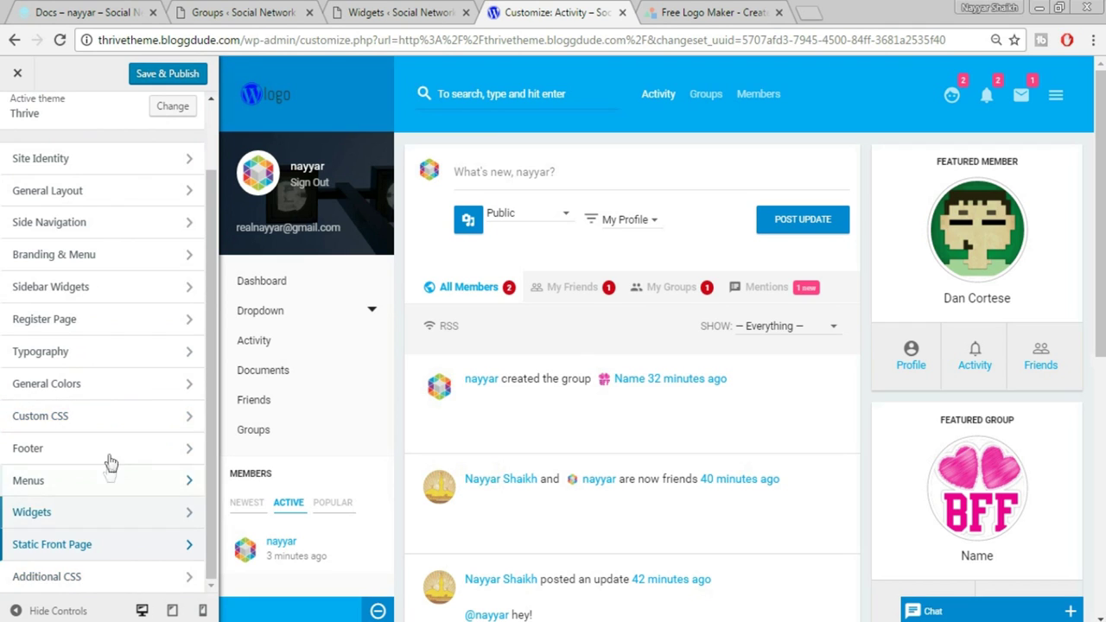
scroll(138, 478, up, 2)
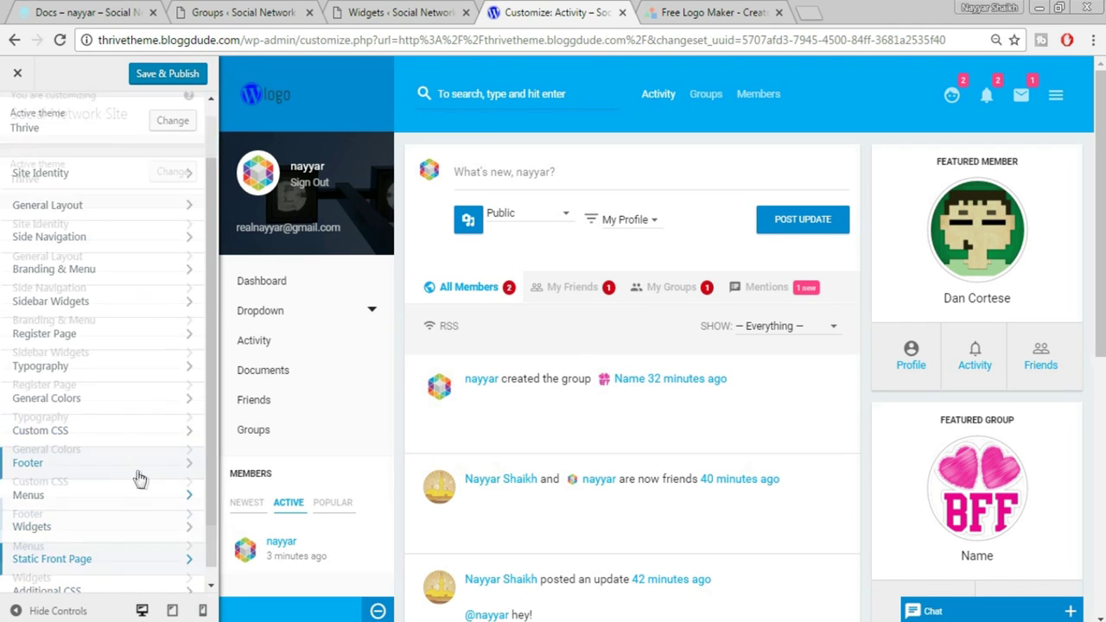
Save & Publish the changes, then load the live homepage by dropping the wp-admin path
click(154, 78)
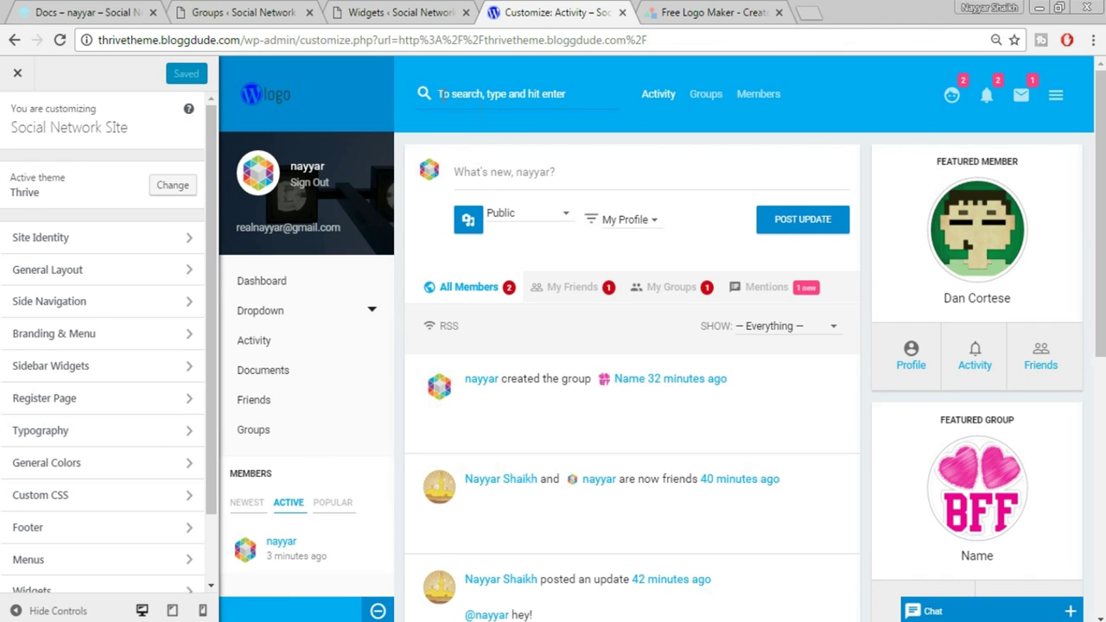
drag(244, 40, 652, 39)
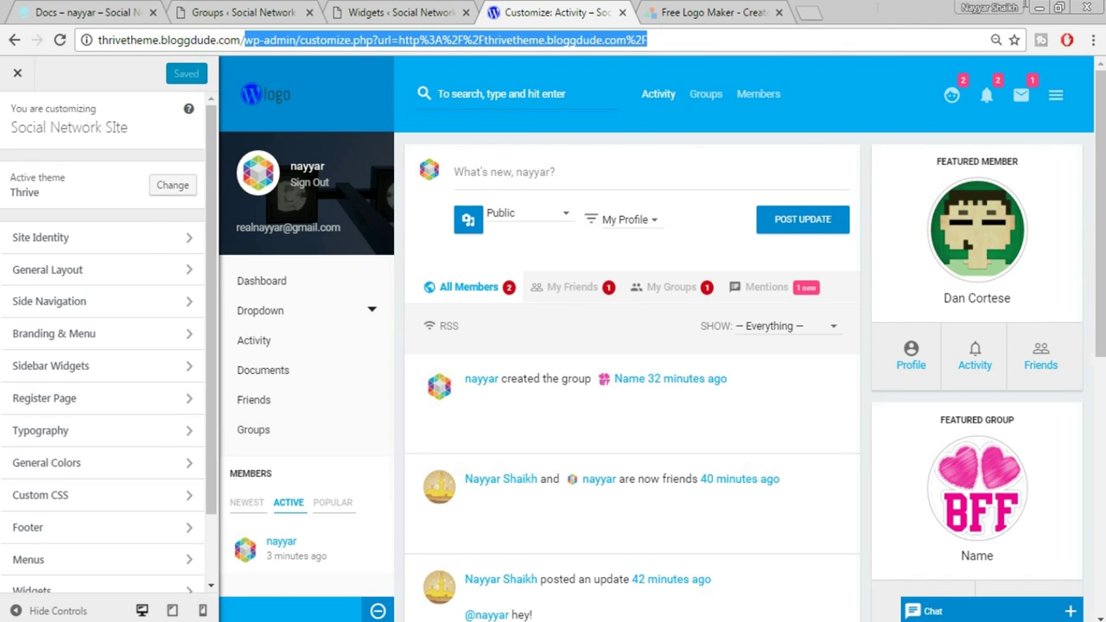
key(BackSpace)
key(Return)
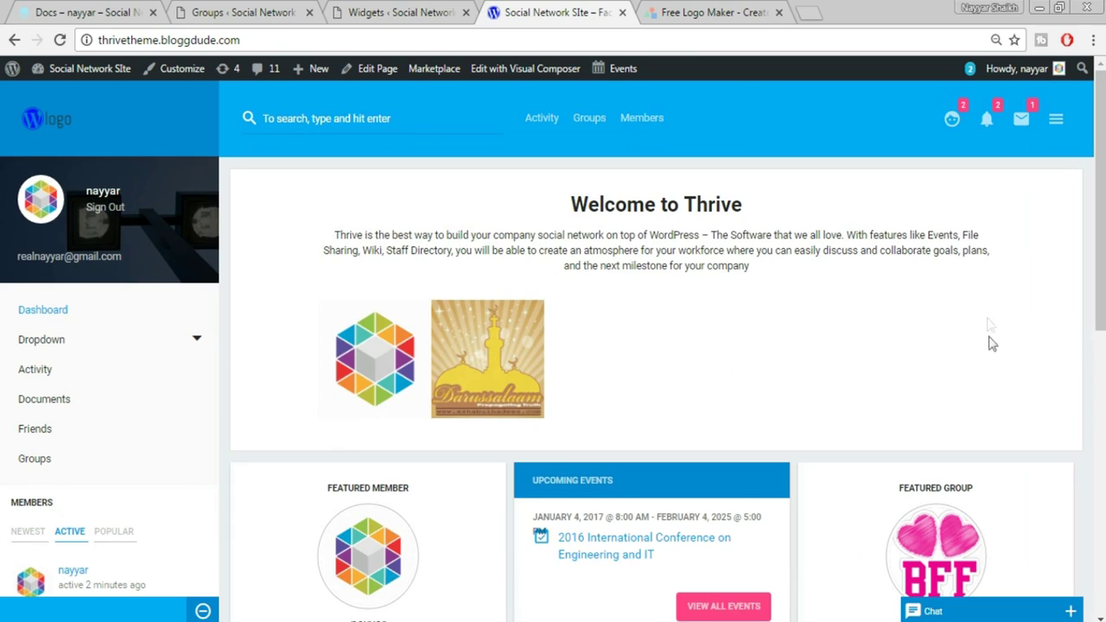
scroll(994, 337, down, 10)
scroll(995, 459, up, 3)
scroll(994, 458, up, 5)
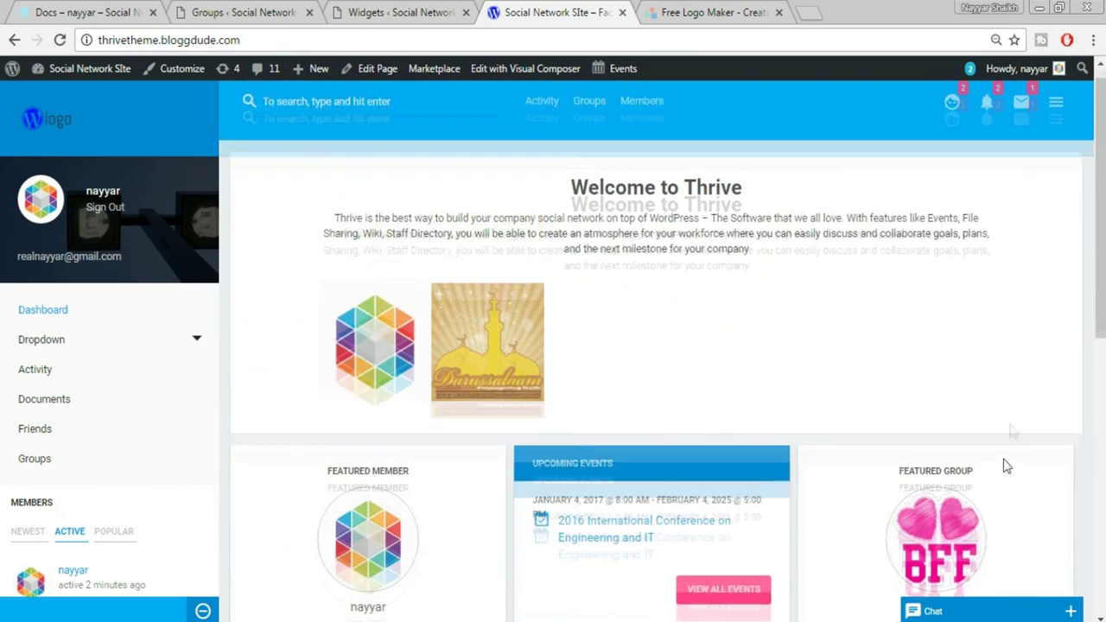
Select and inspect the 'Welcome to Thrive' heading and paragraph on the front page
drag(260, 192, 1046, 363)
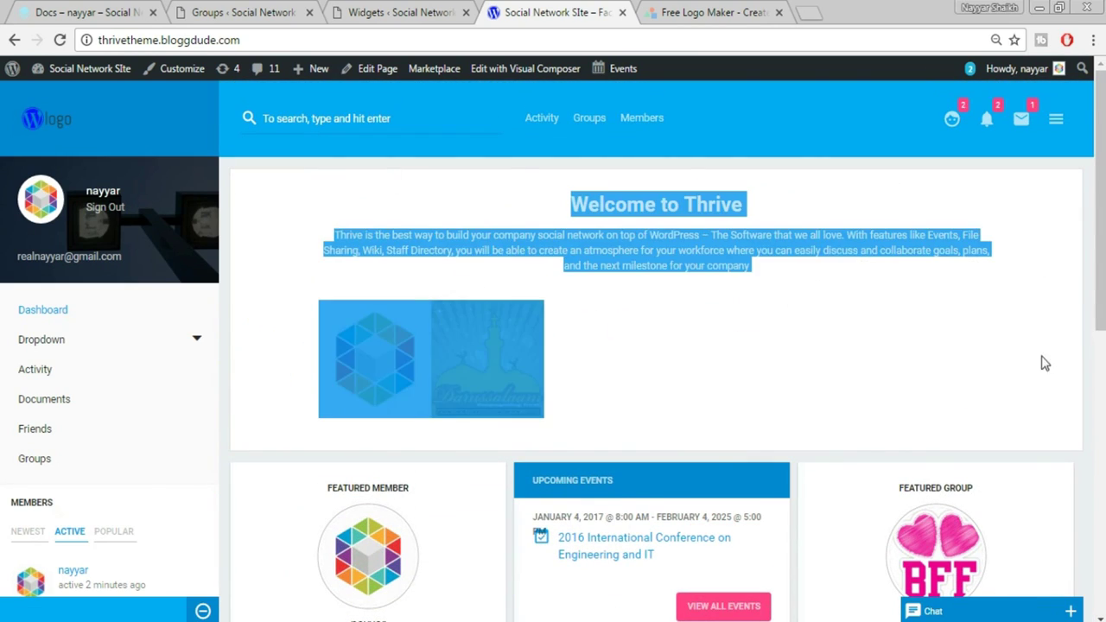
click(572, 214)
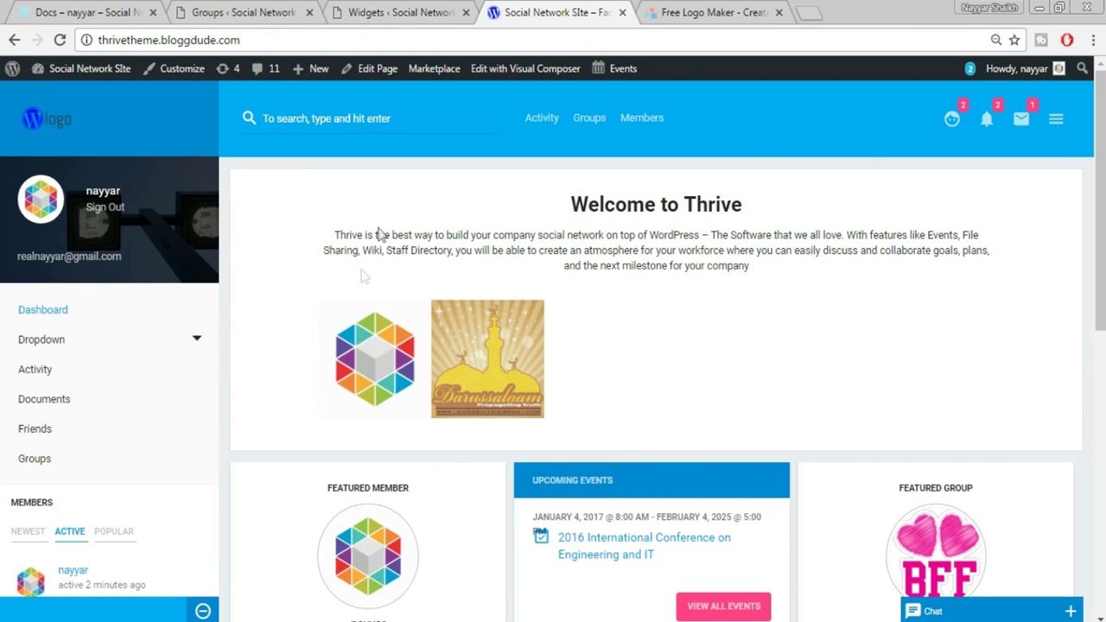
drag(569, 202, 760, 250)
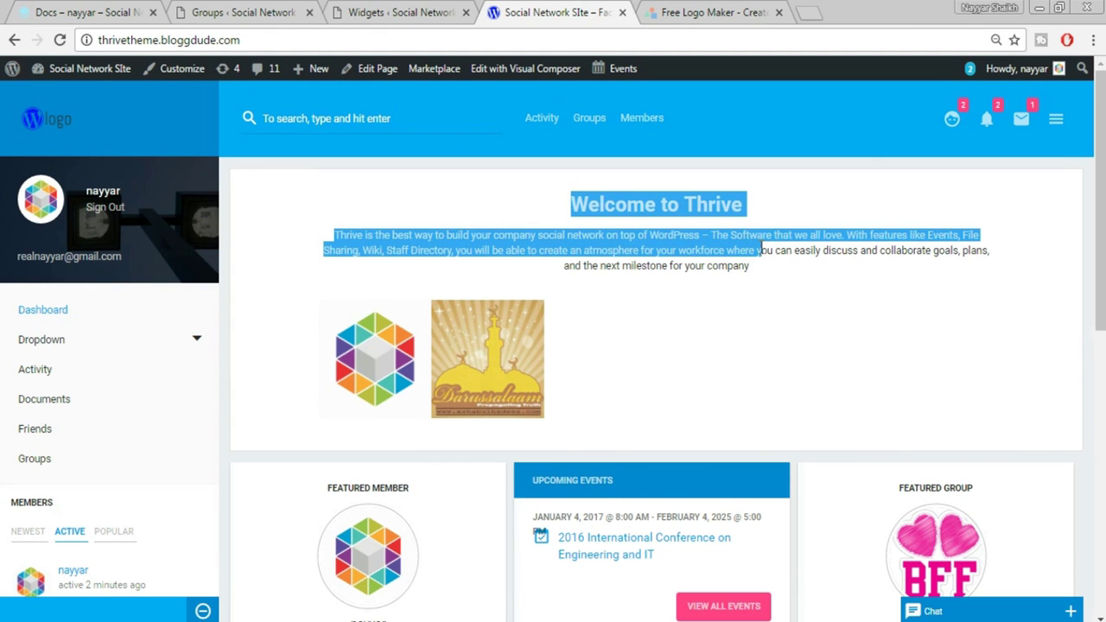
click(776, 267)
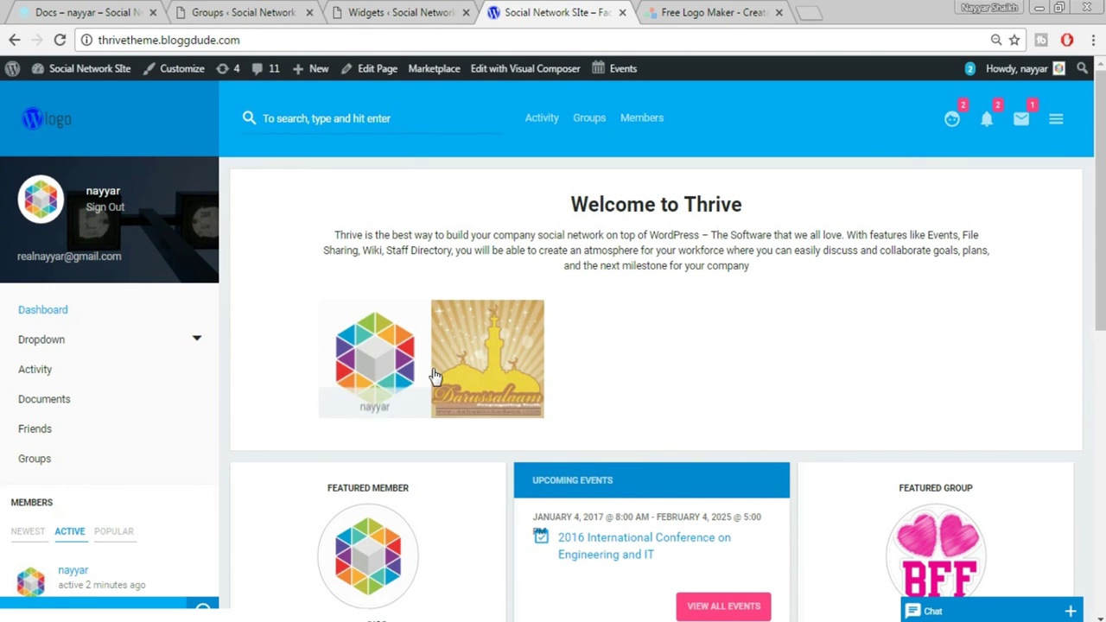
scroll(432, 354, down, 3)
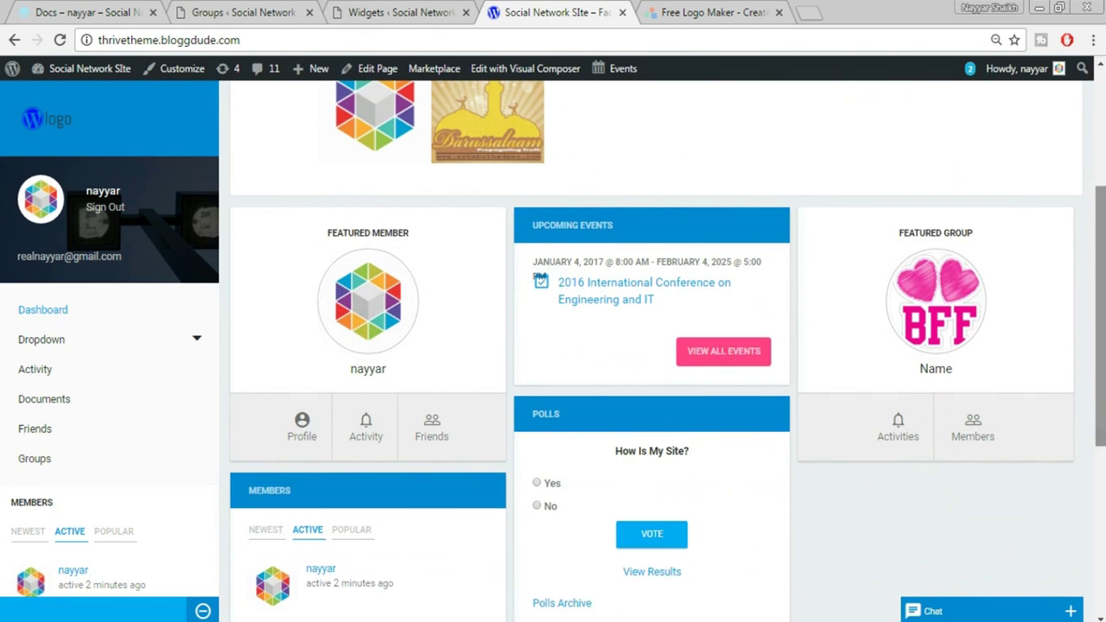
scroll(432, 240, up, 3)
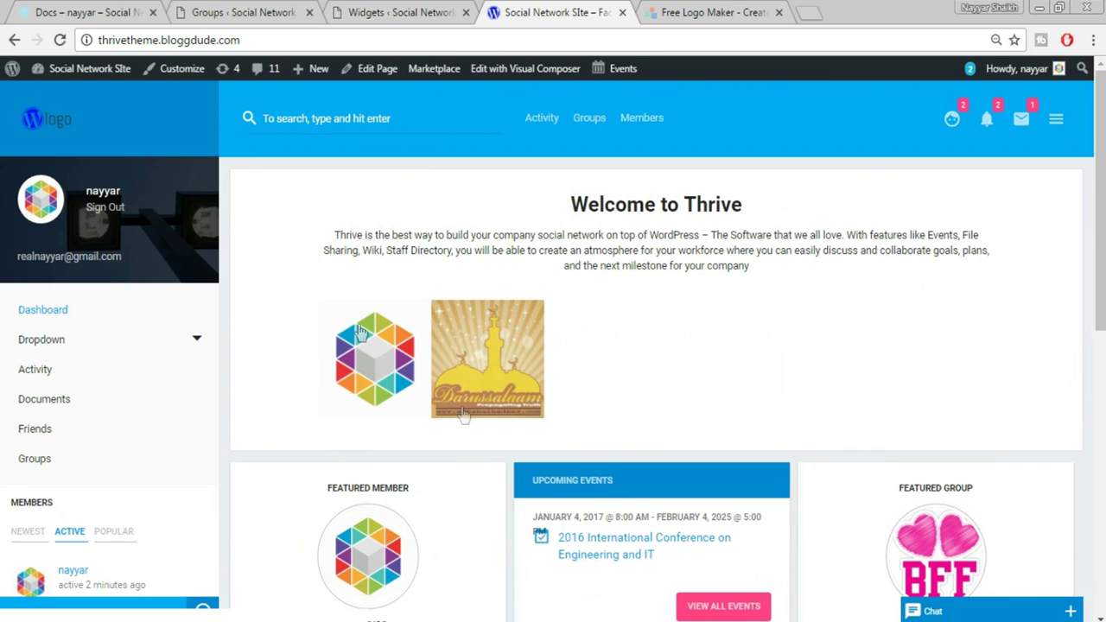
In Visual Composer, replace 'Thrive' with 'BolggDude' in the Text Block heading and save
click(508, 70)
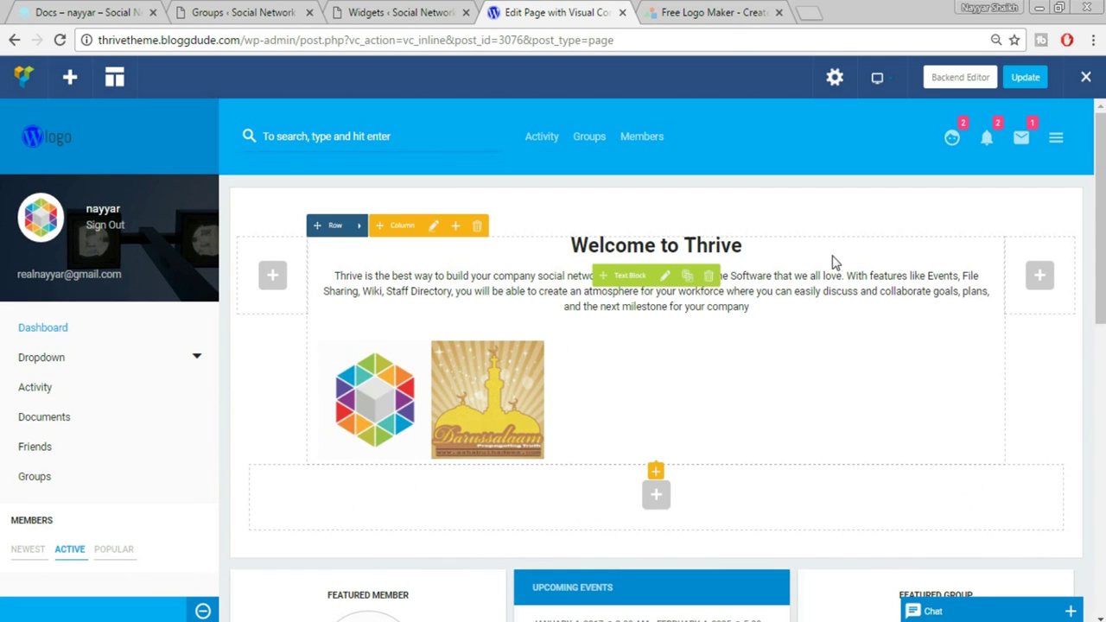
click(667, 278)
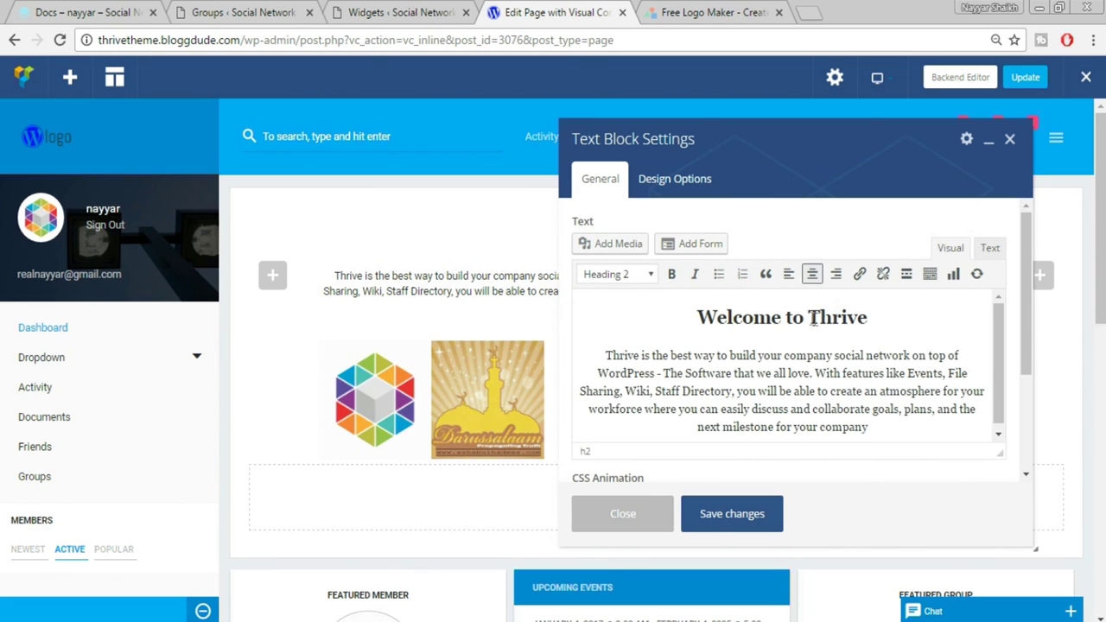
drag(809, 318, 869, 317)
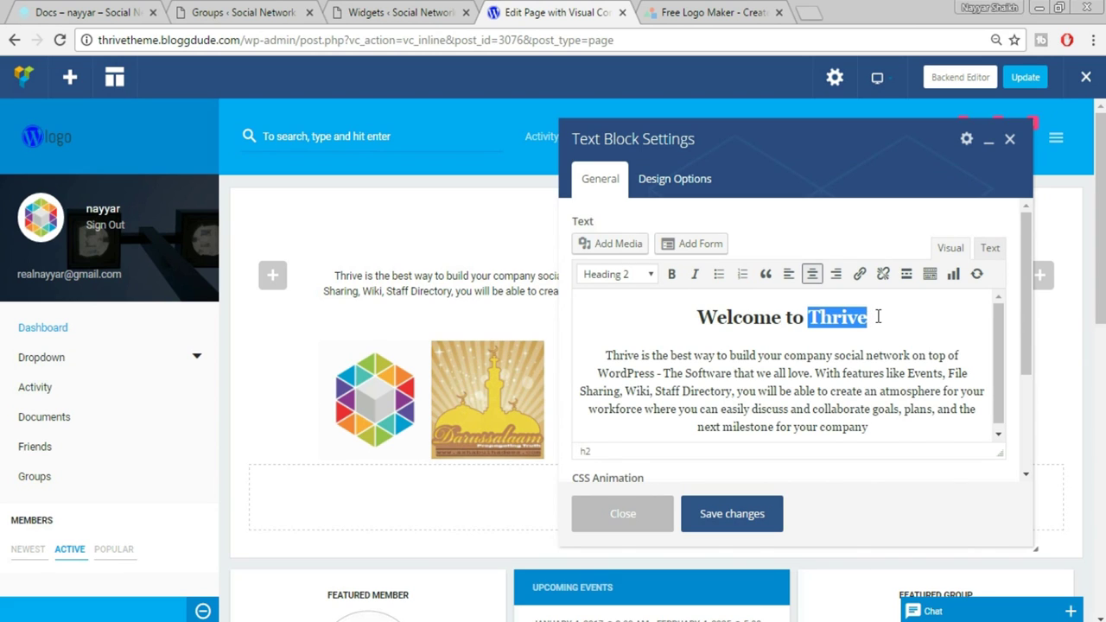
text(Bolgg)
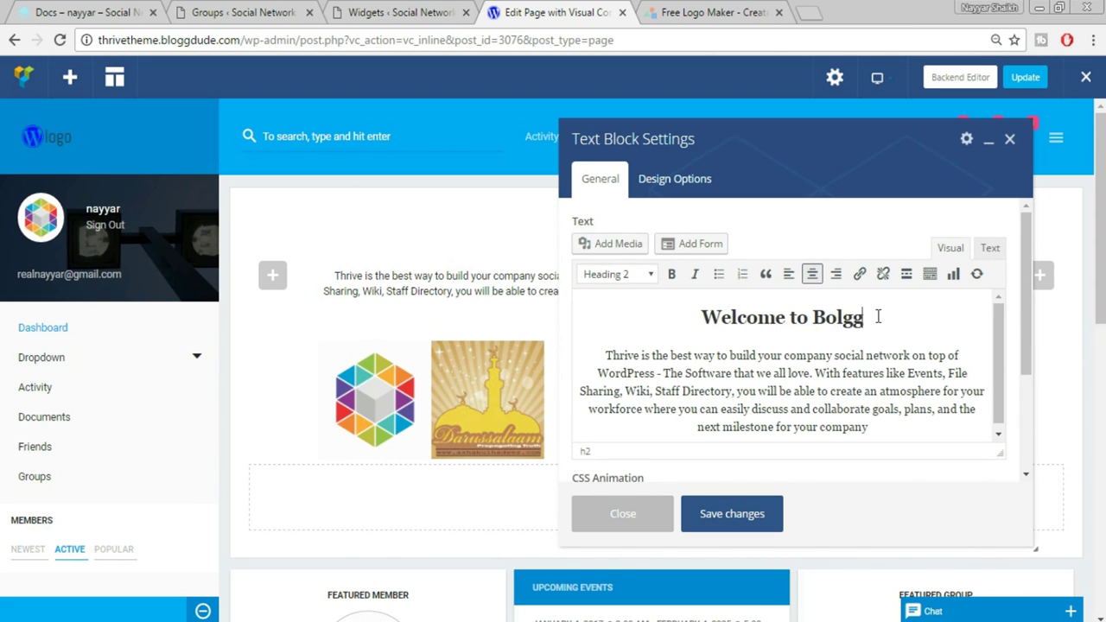
text(Dude)
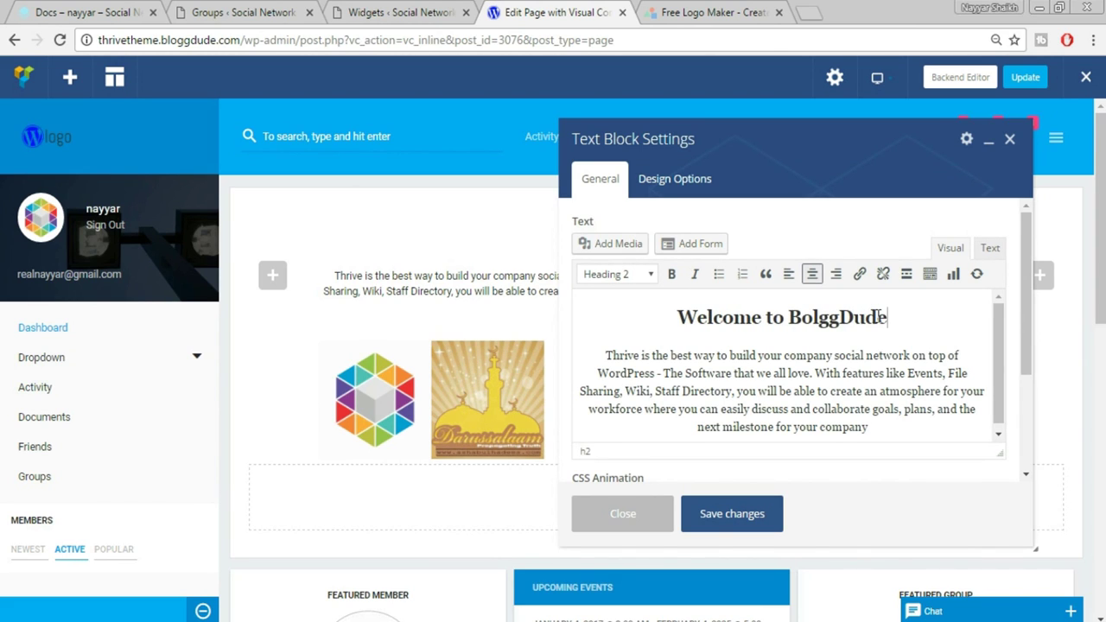
click(743, 518)
click(1010, 141)
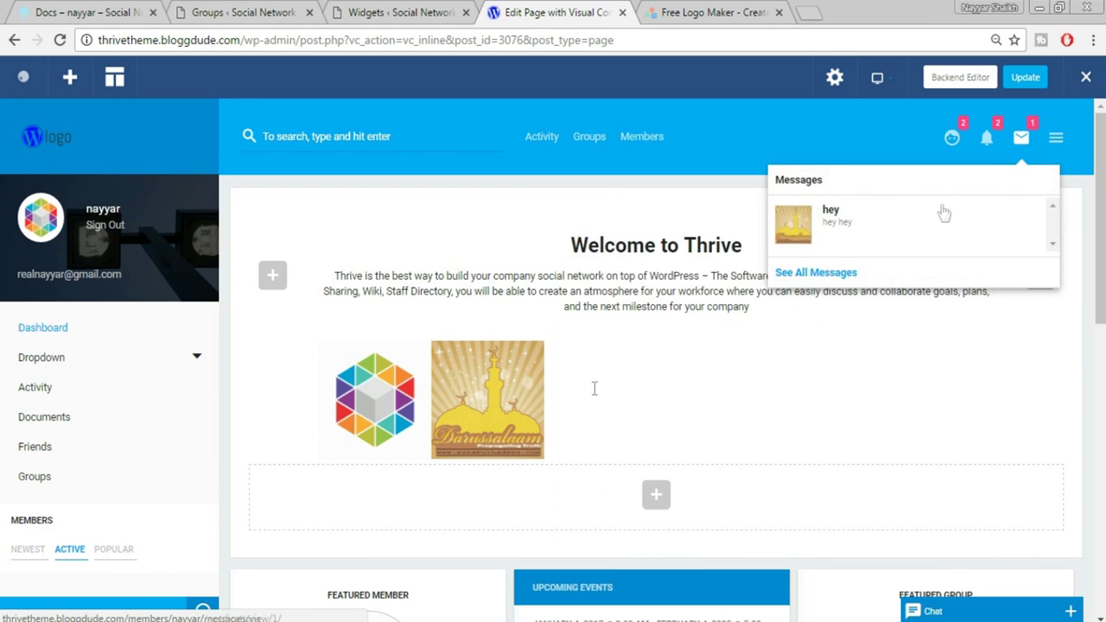
mouse_move(526, 402)
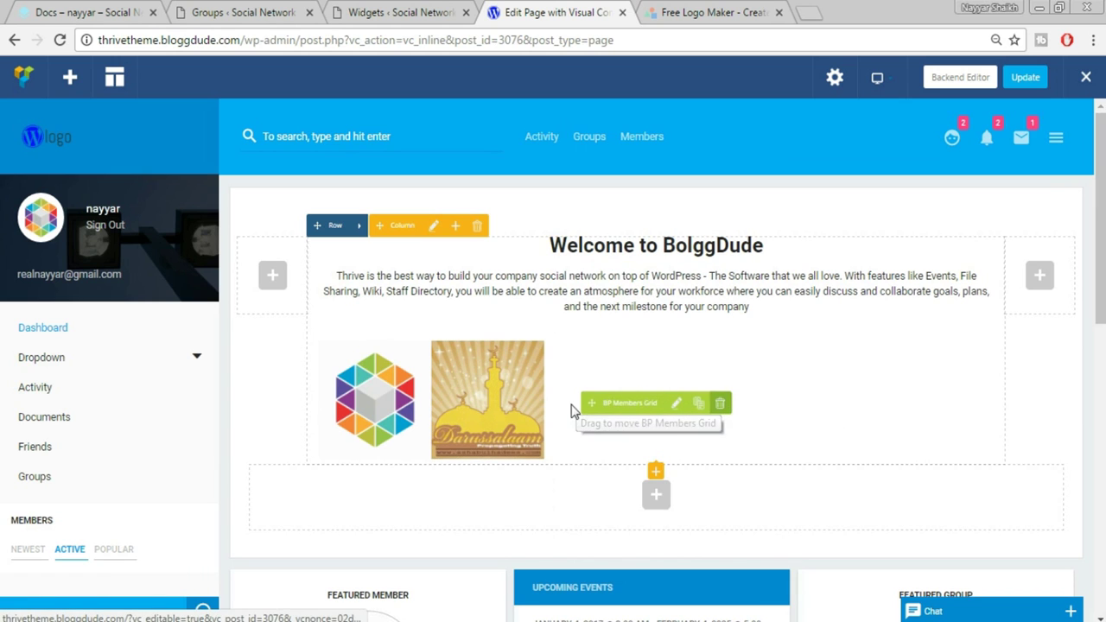
Delete the BP Members Grid element and confirm the removal
click(723, 406)
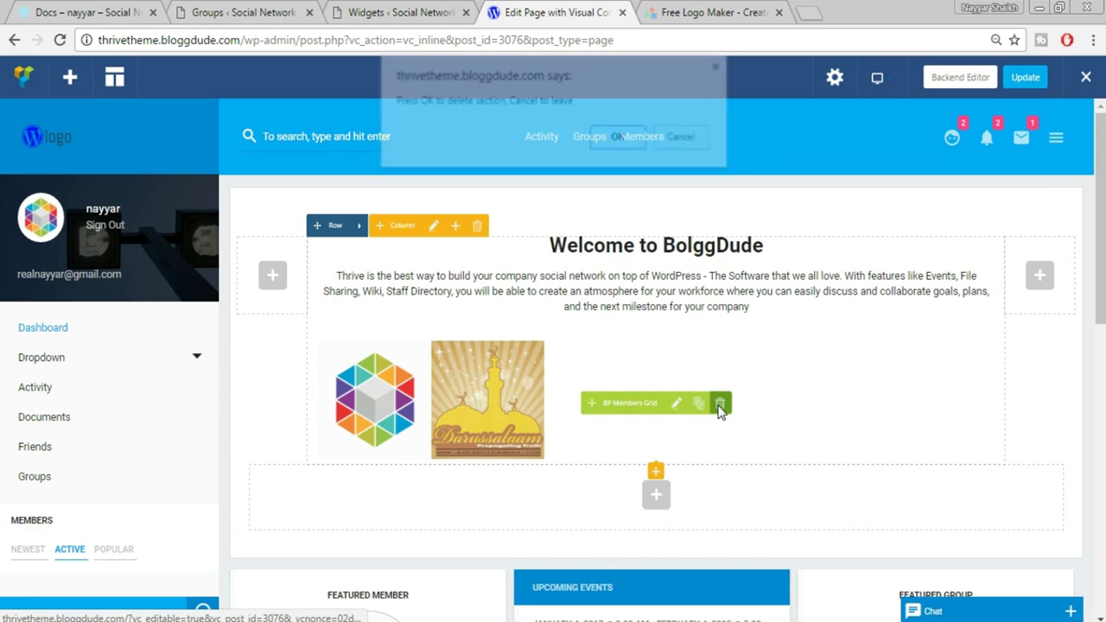
click(625, 138)
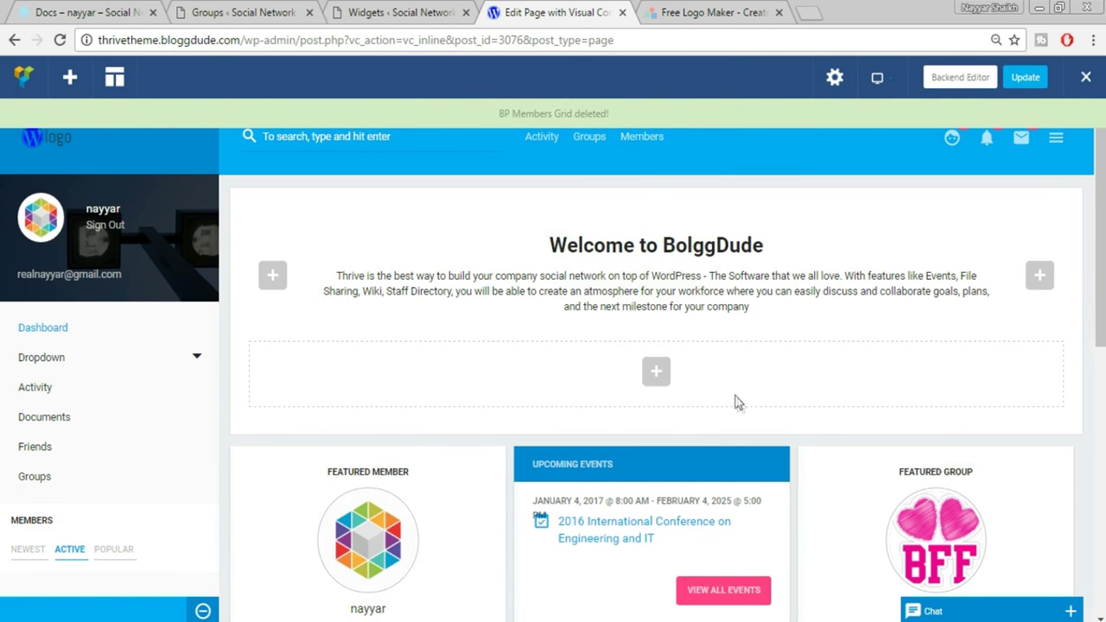
scroll(780, 420, down, 3)
scroll(934, 378, up, 3)
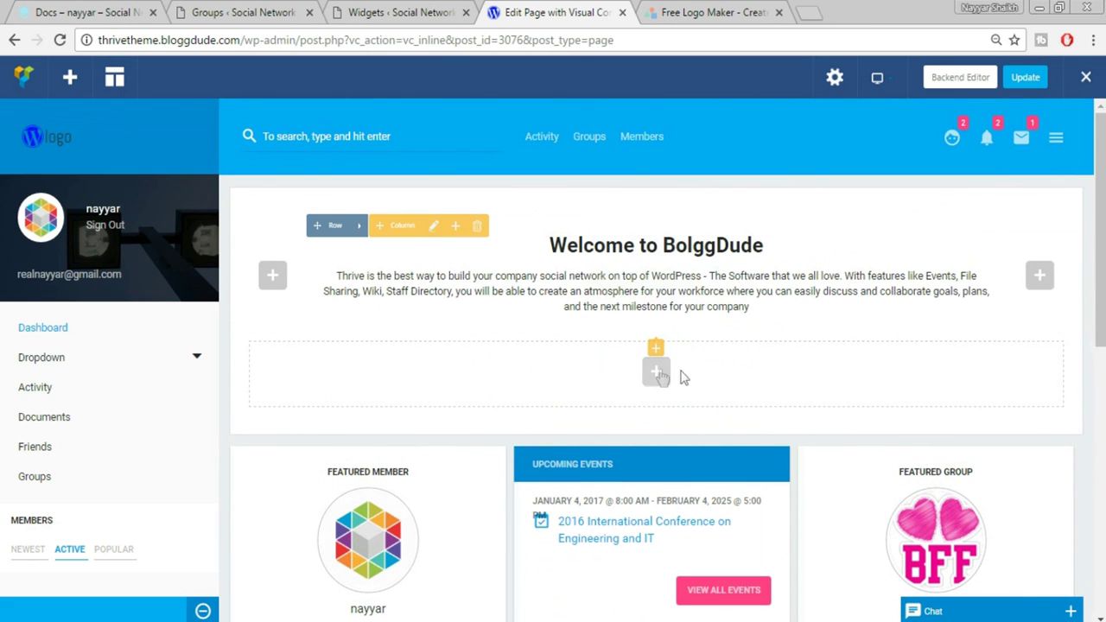
Browse the Add Element list, then close it without adding anything
click(656, 373)
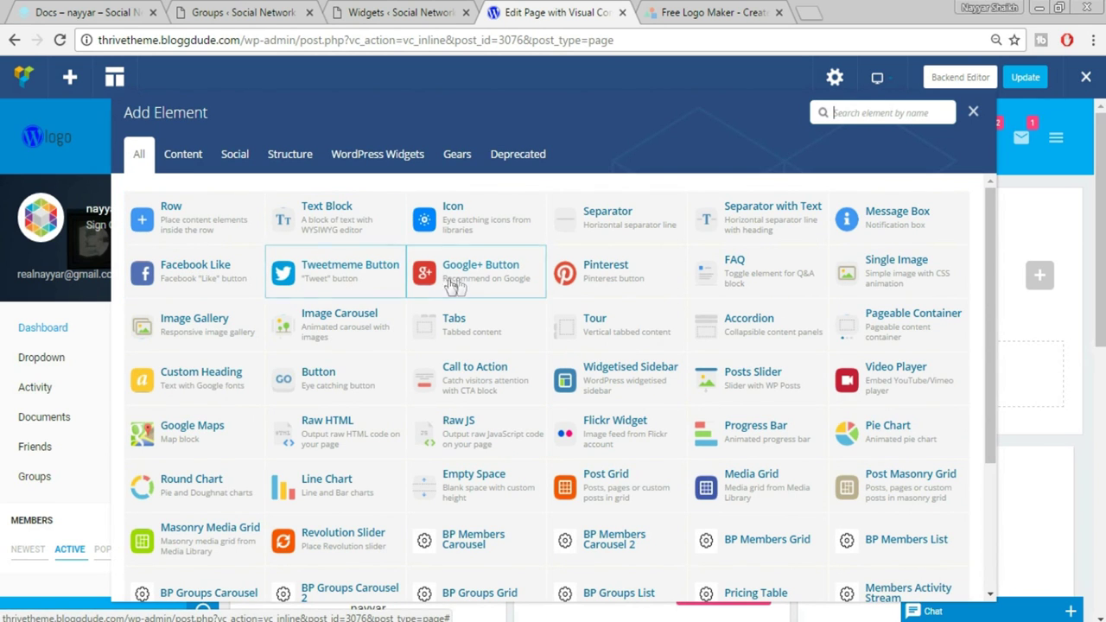
scroll(741, 250, down, 3)
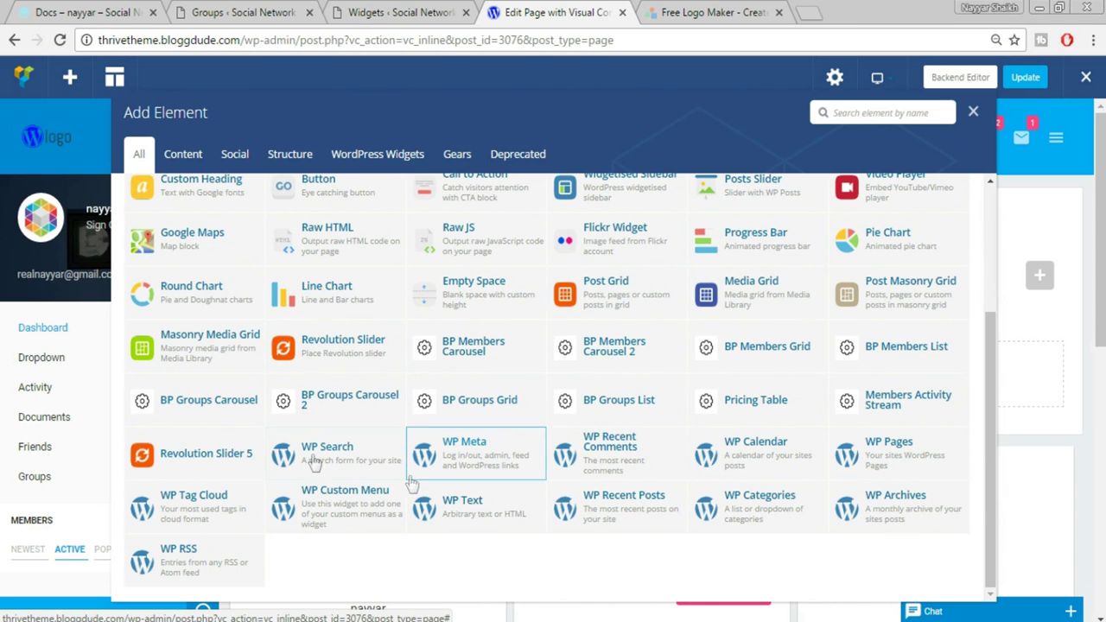
scroll(471, 452, up, 2)
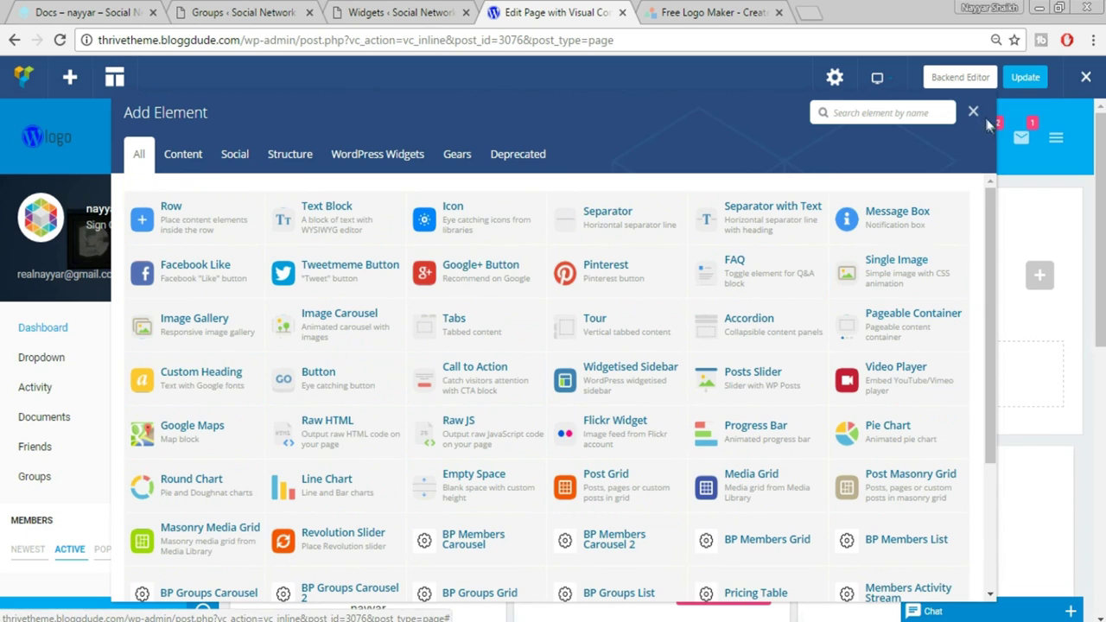
click(973, 112)
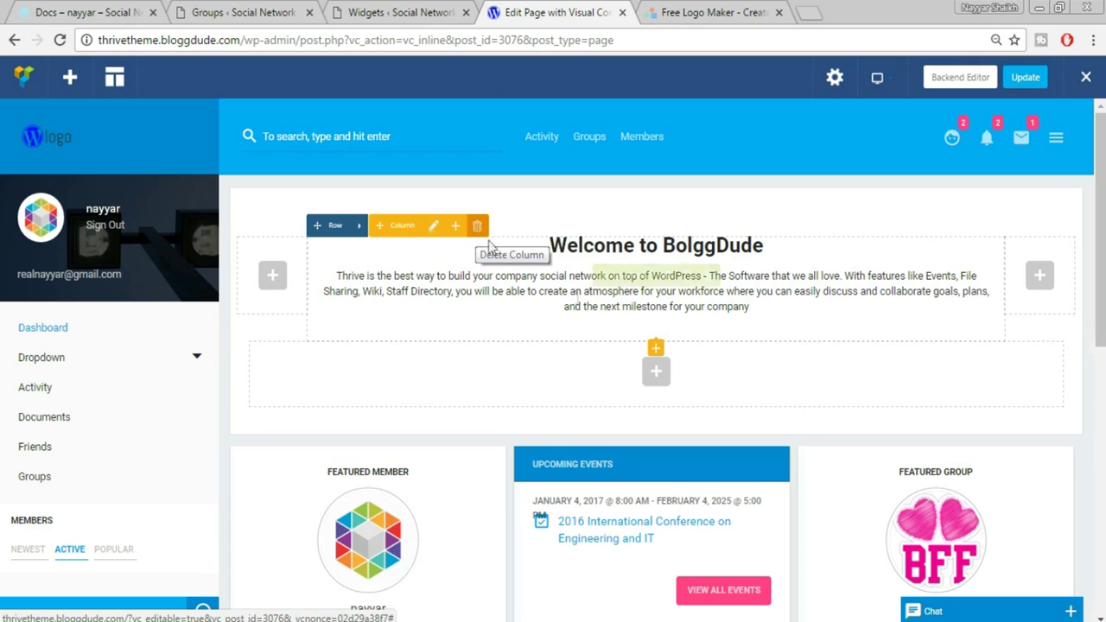
scroll(903, 389, down, 2)
scroll(893, 409, down, 6)
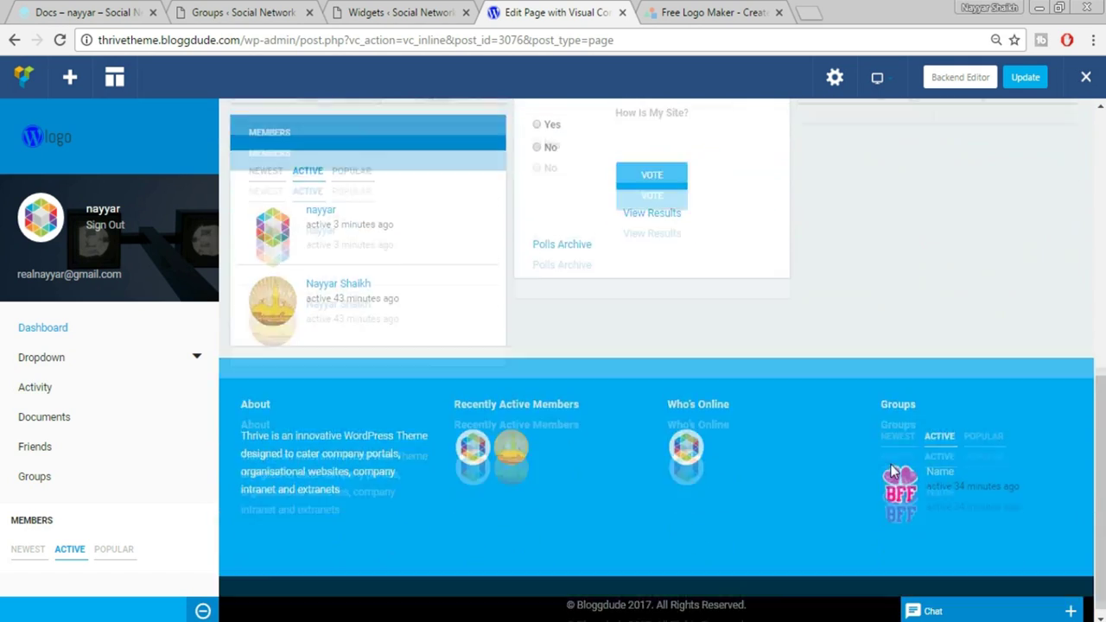
scroll(893, 467, up, 8)
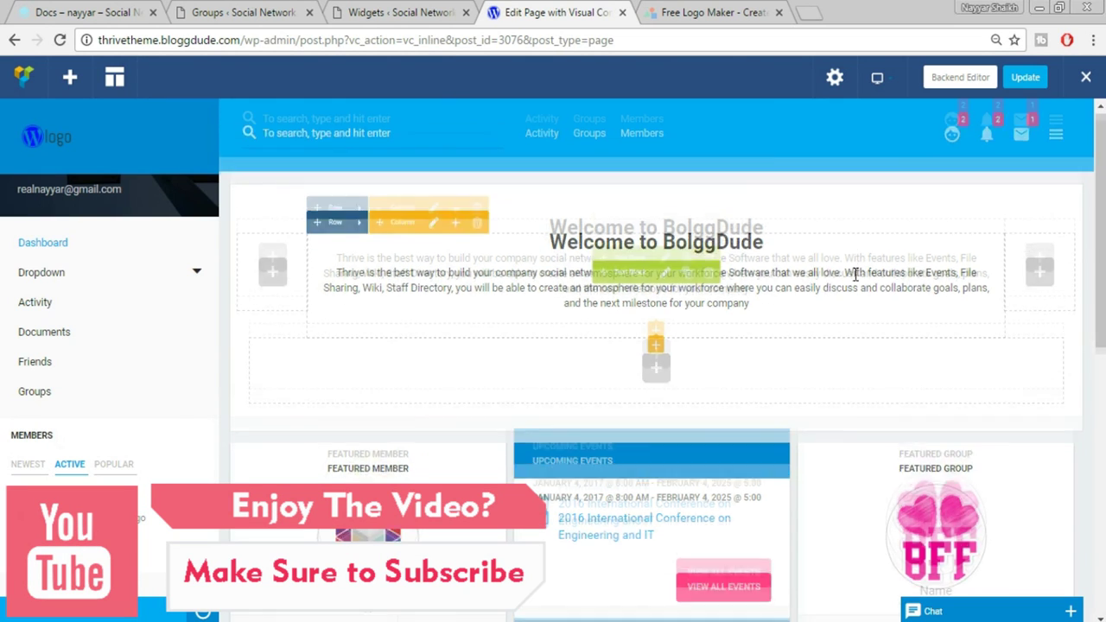
scroll(842, 320, down, 5)
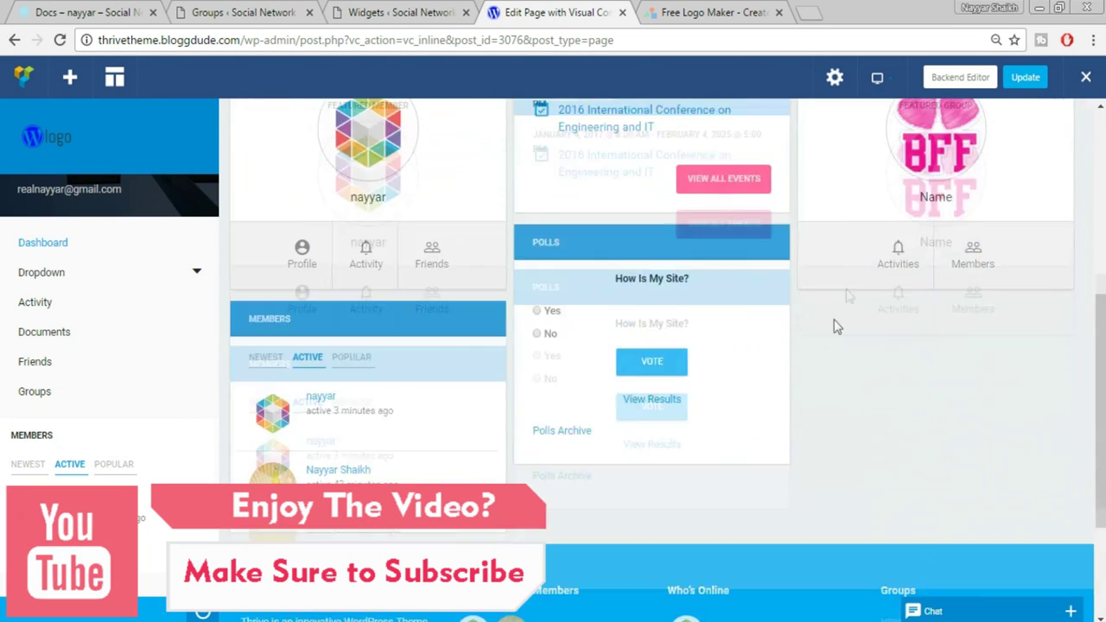
scroll(820, 381, up, 5)
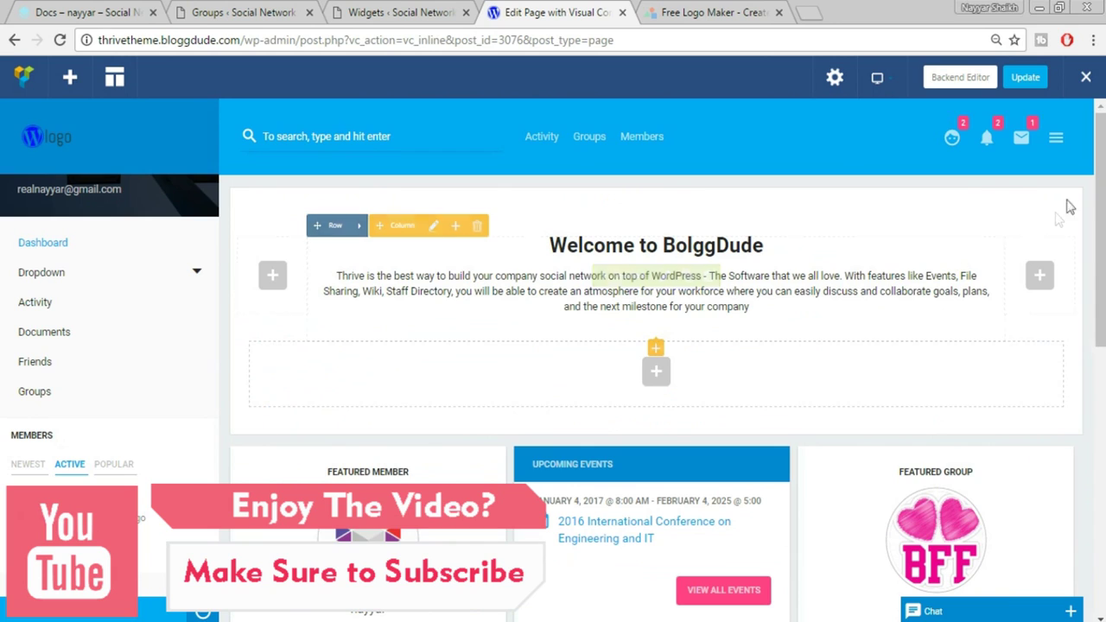